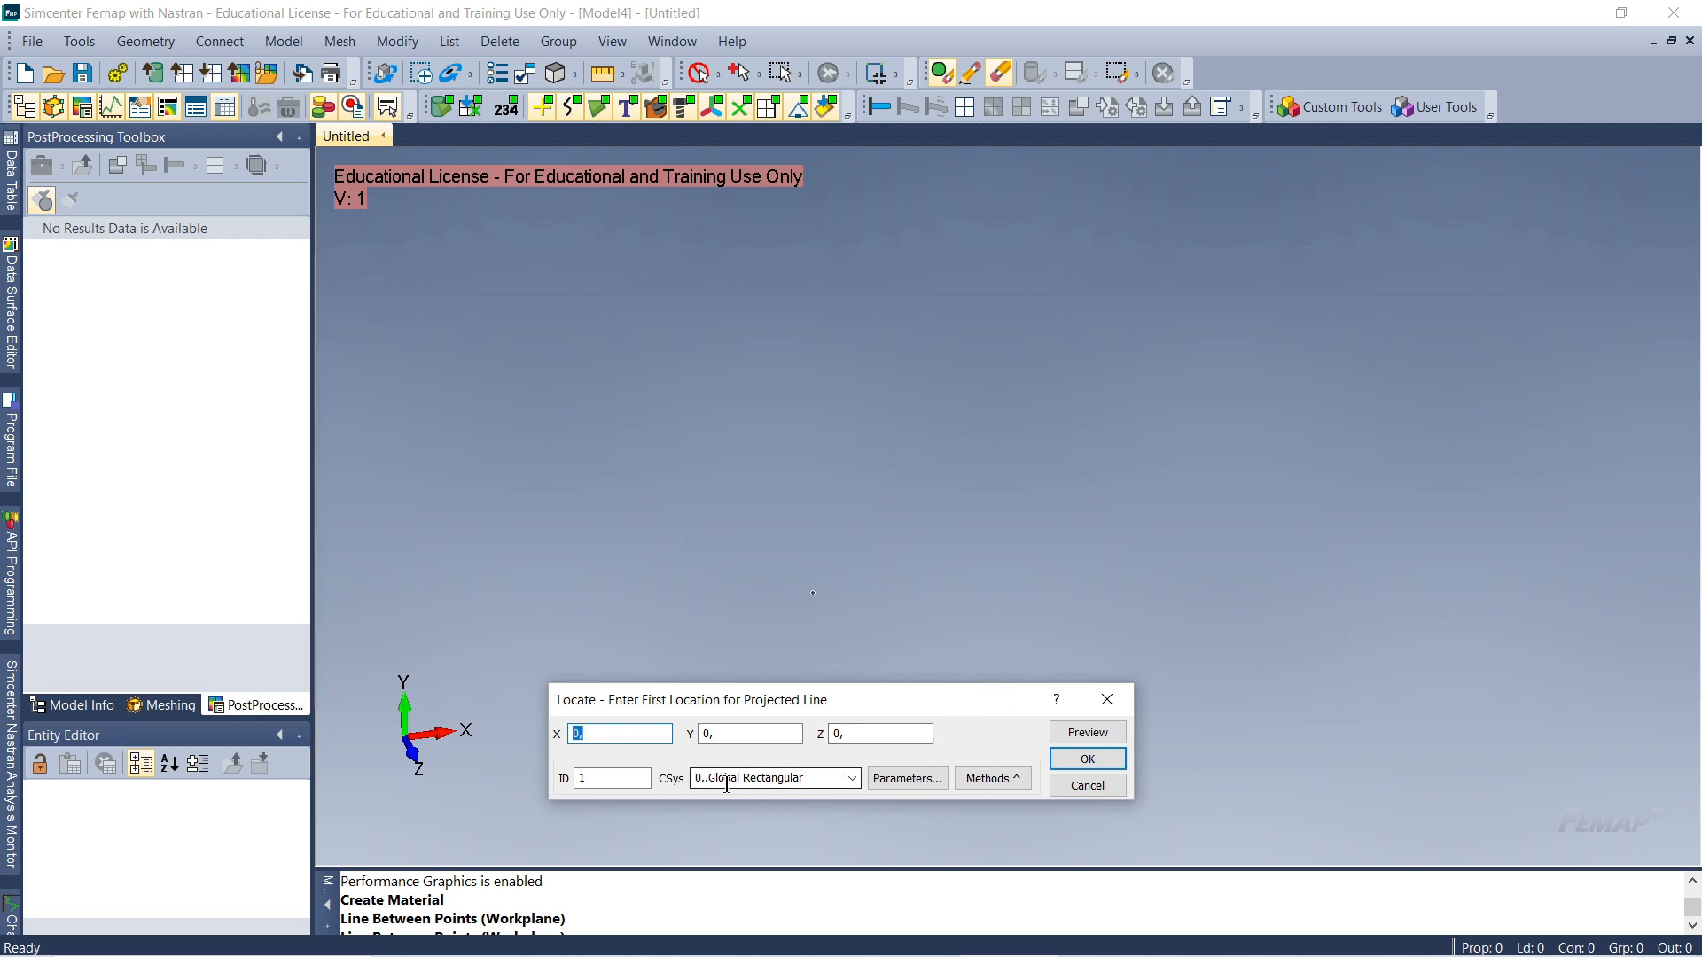
Draw the first projected line from the origin to X = 600 in the Global Rectangular coordinate system
{"action": "left_click", "coordinate": [849, 779]}
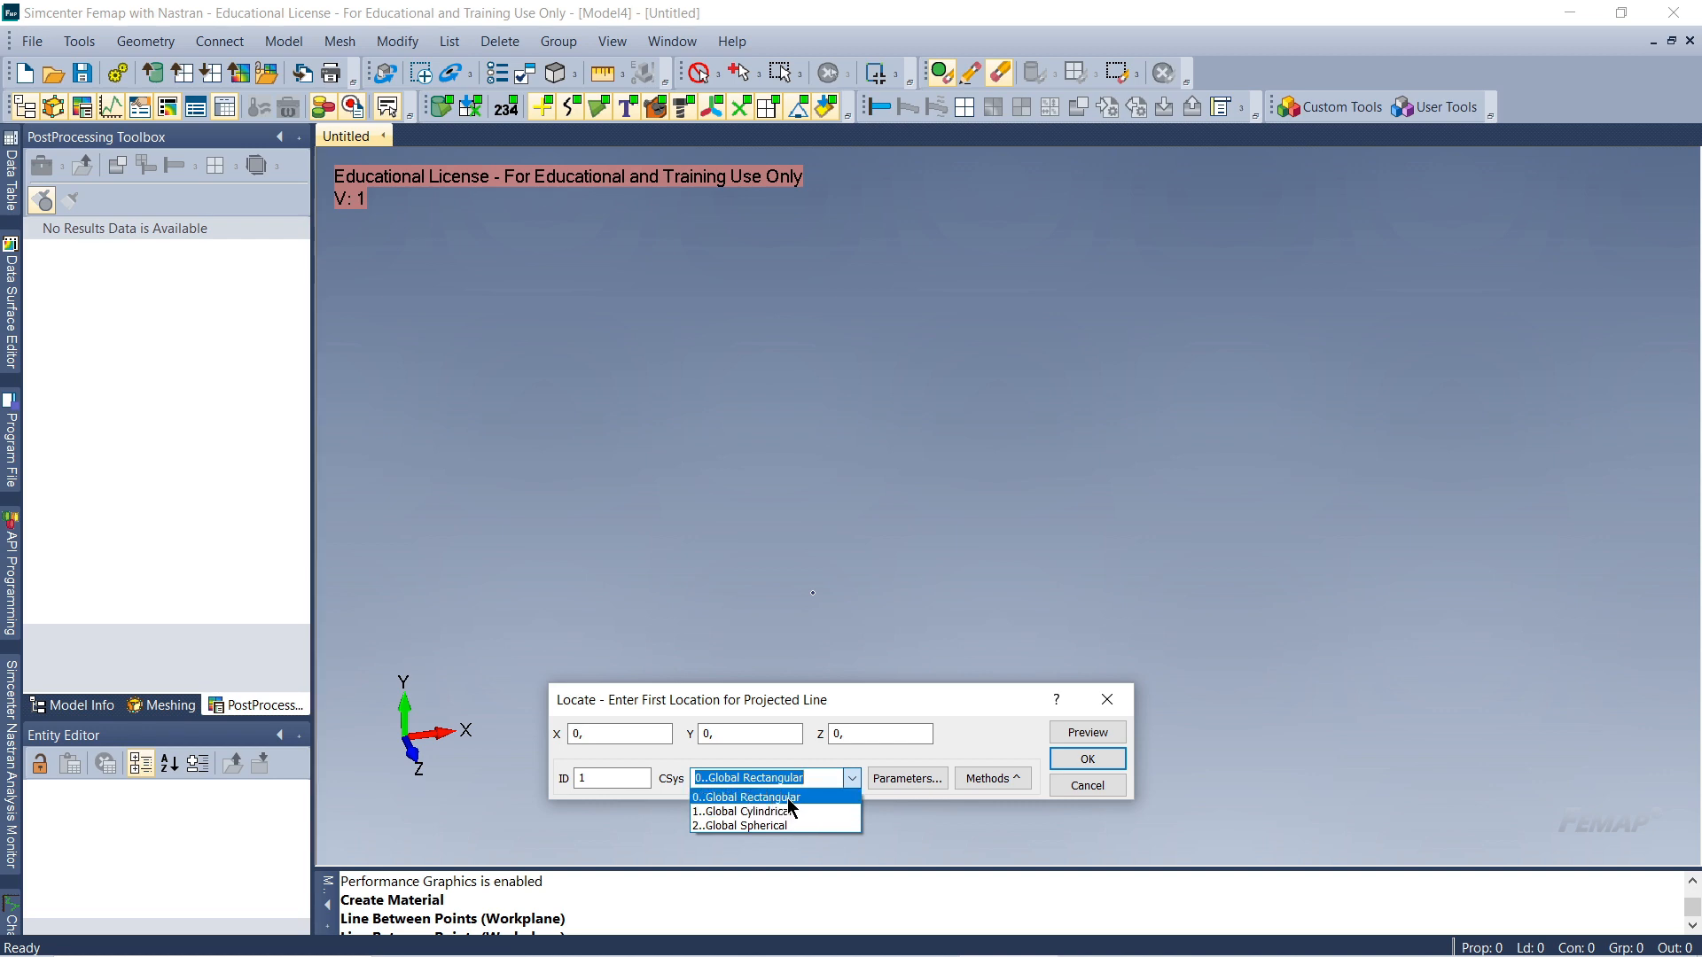
{"action": "left_click", "coordinate": [819, 702]}
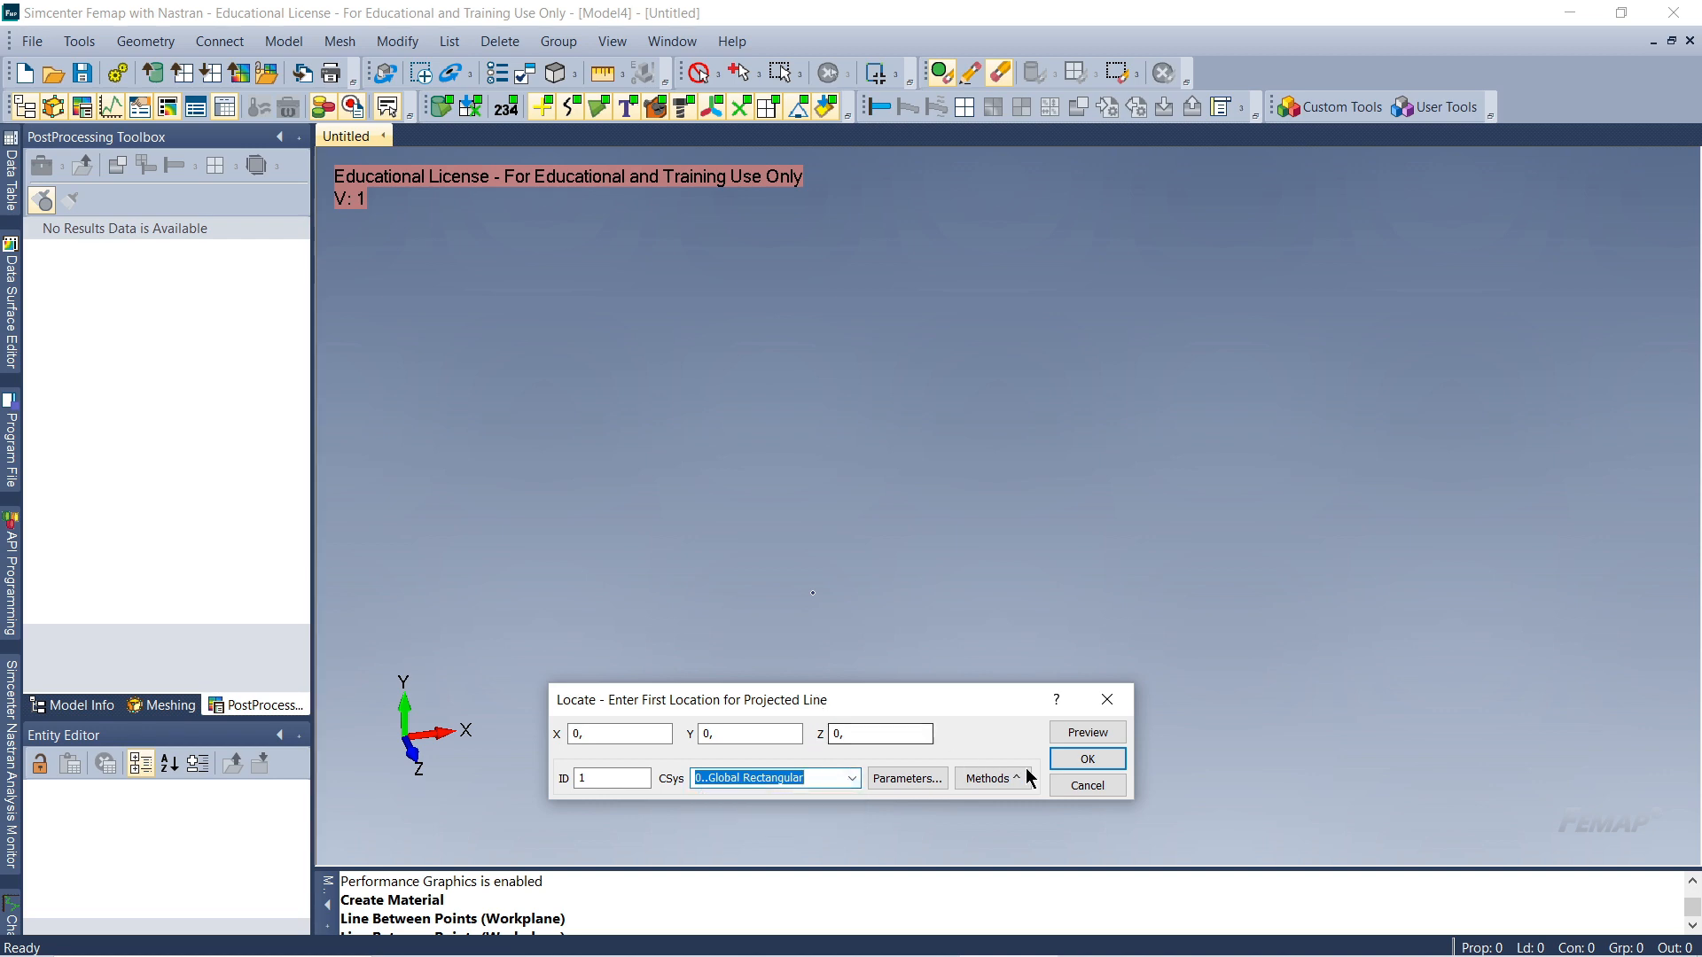
{"action": "left_click", "coordinate": [1088, 758]}
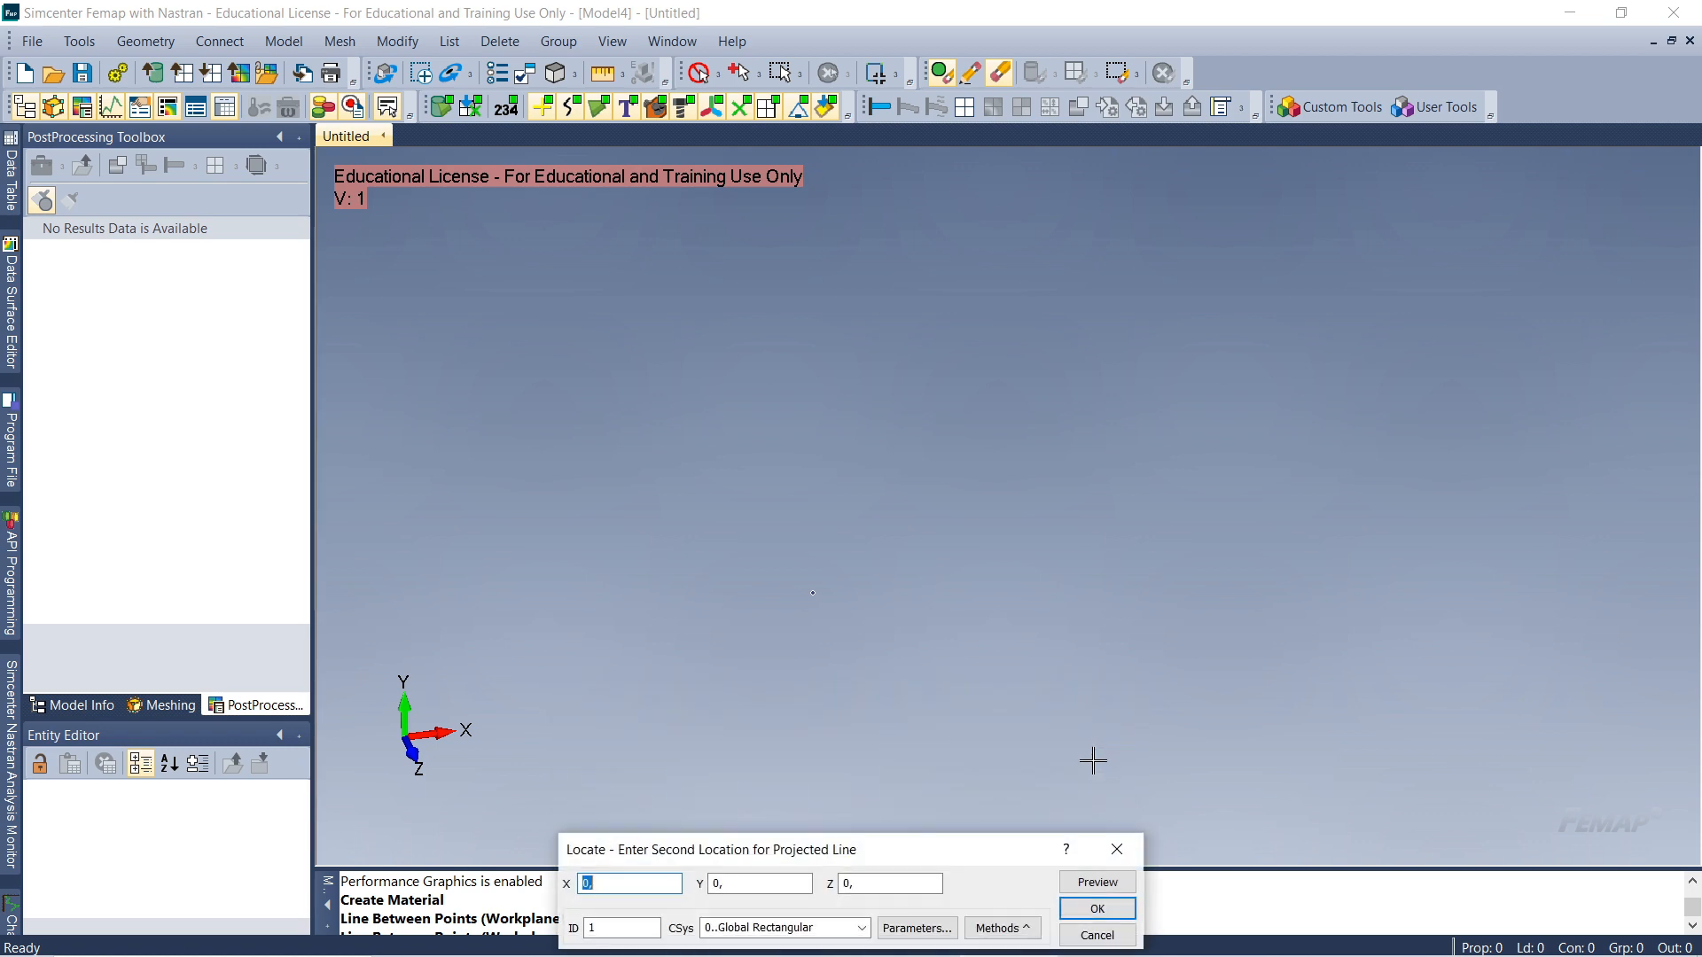
{"action": "left_click_drag", "start_coordinate": [966, 858], "coordinate": [1021, 674]}
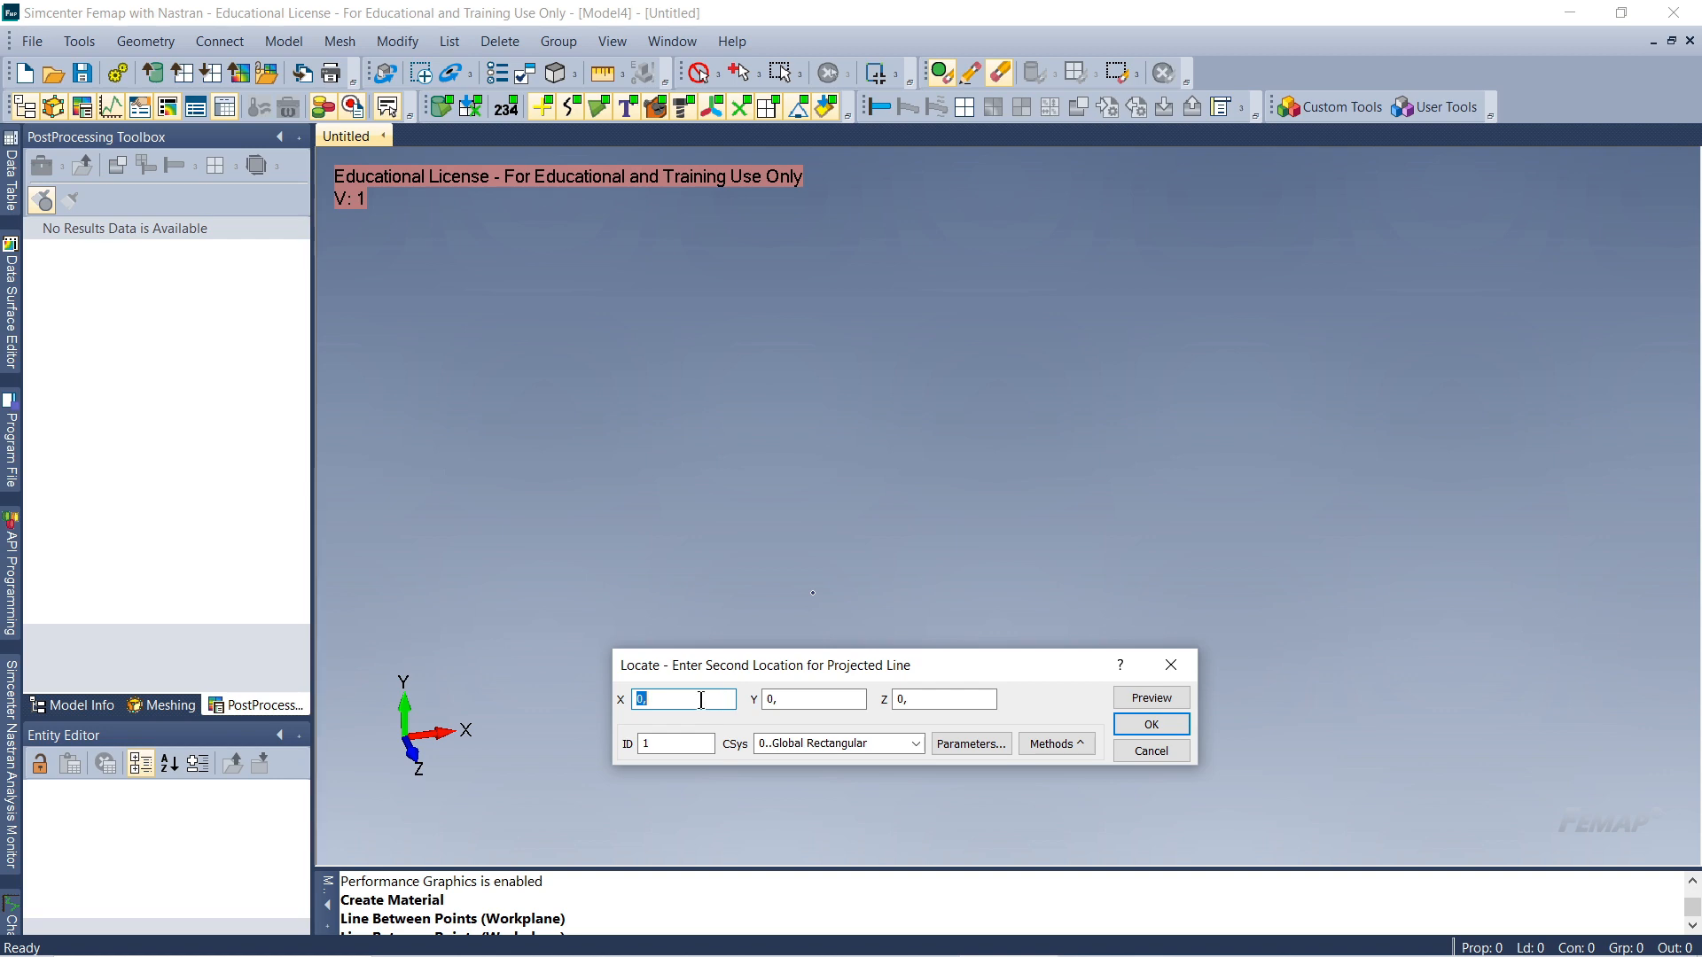
{"action": "type", "text": "600"}
{"action": "left_click", "coordinate": [1119, 728]}
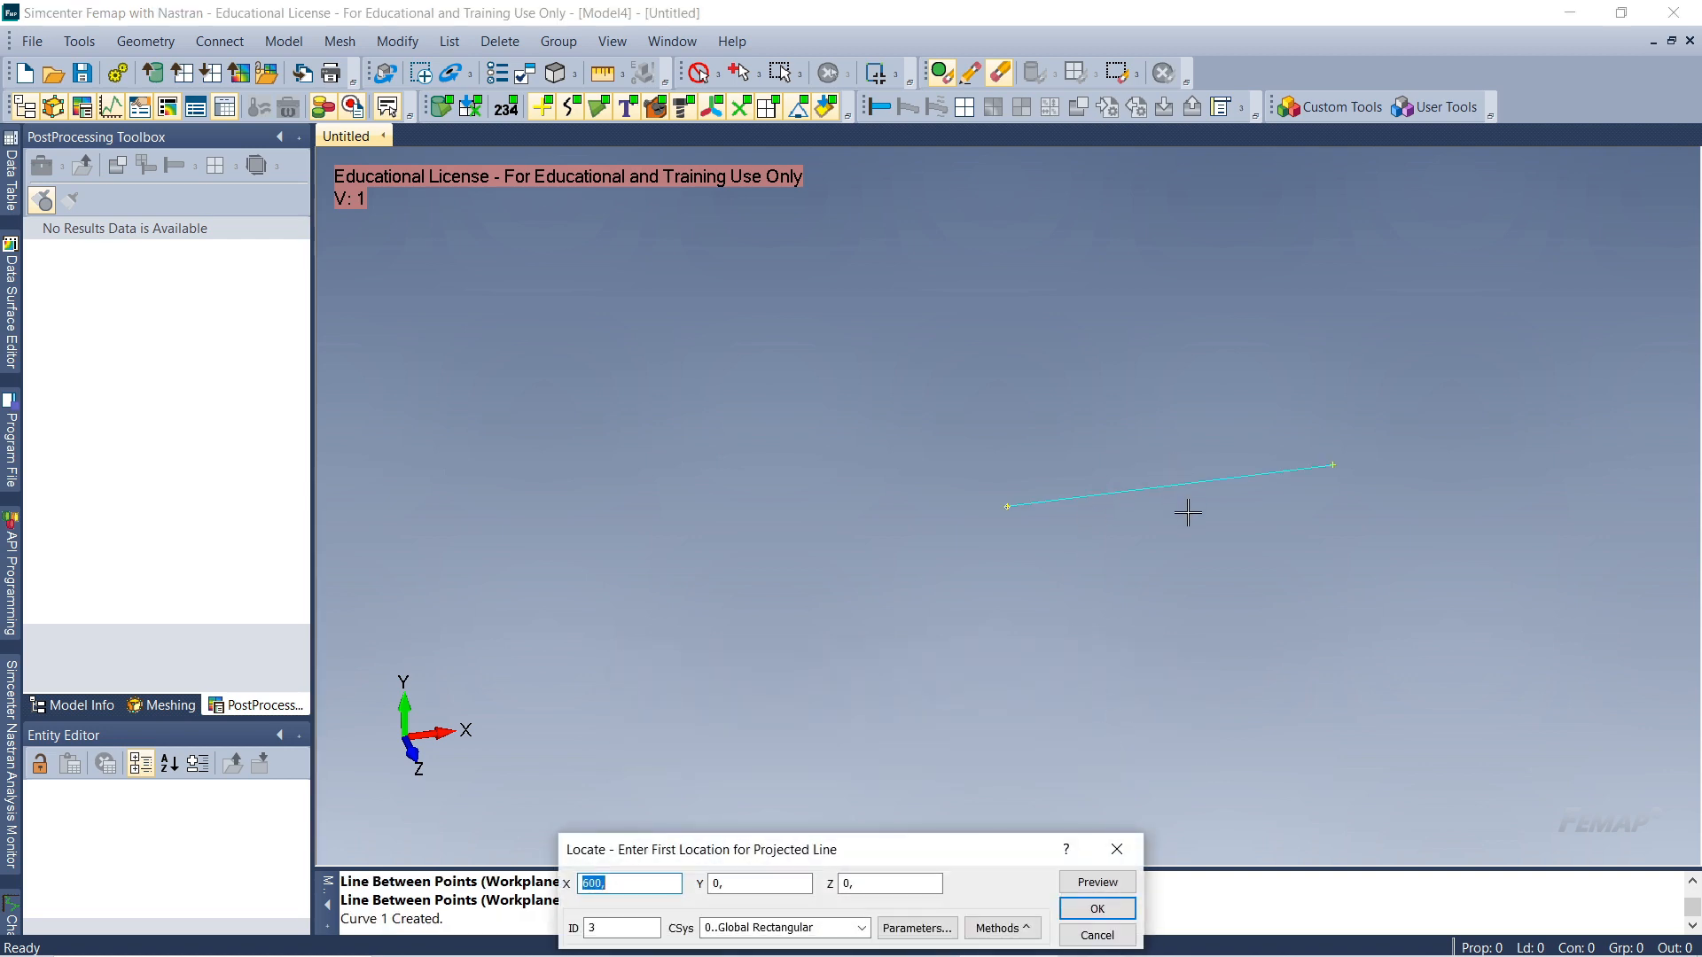
Draw a second projected line along the X axis from X = 600 to X = 3000
{"action": "middle_click_drag", "start_coordinate": [1183, 493], "coordinate": [1007, 543]}
{"action": "left_click_drag", "start_coordinate": [866, 843], "coordinate": [933, 728]}
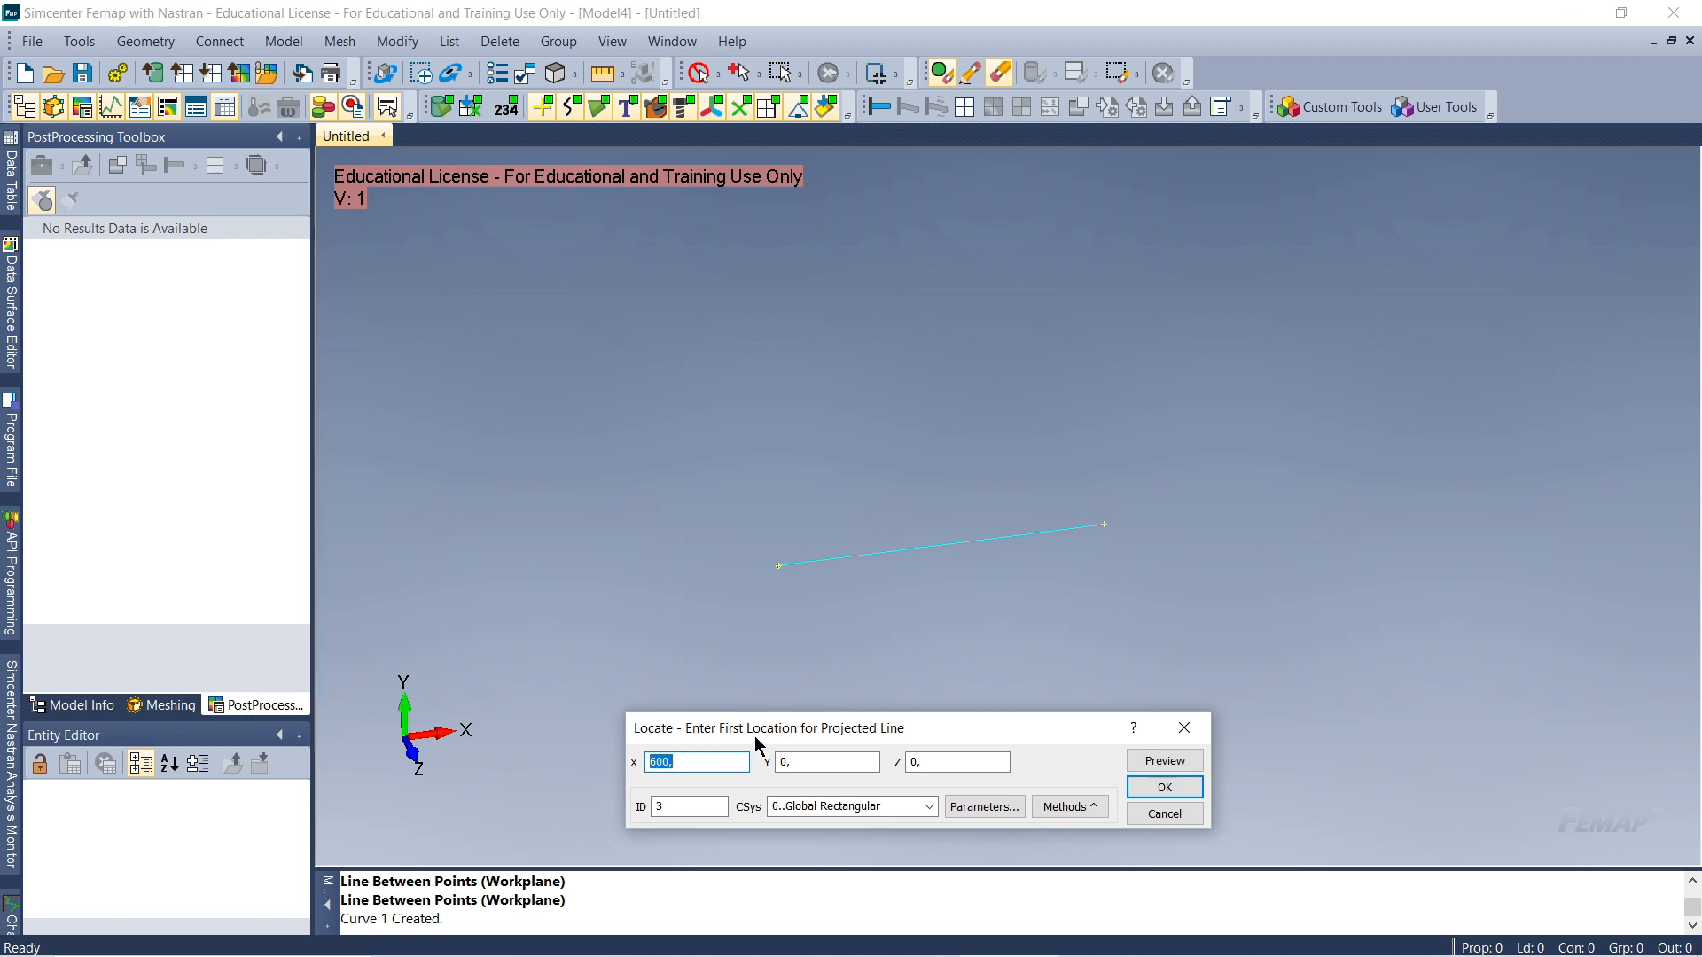
{"action": "left_click_drag", "start_coordinate": [763, 733], "coordinate": [776, 713]}
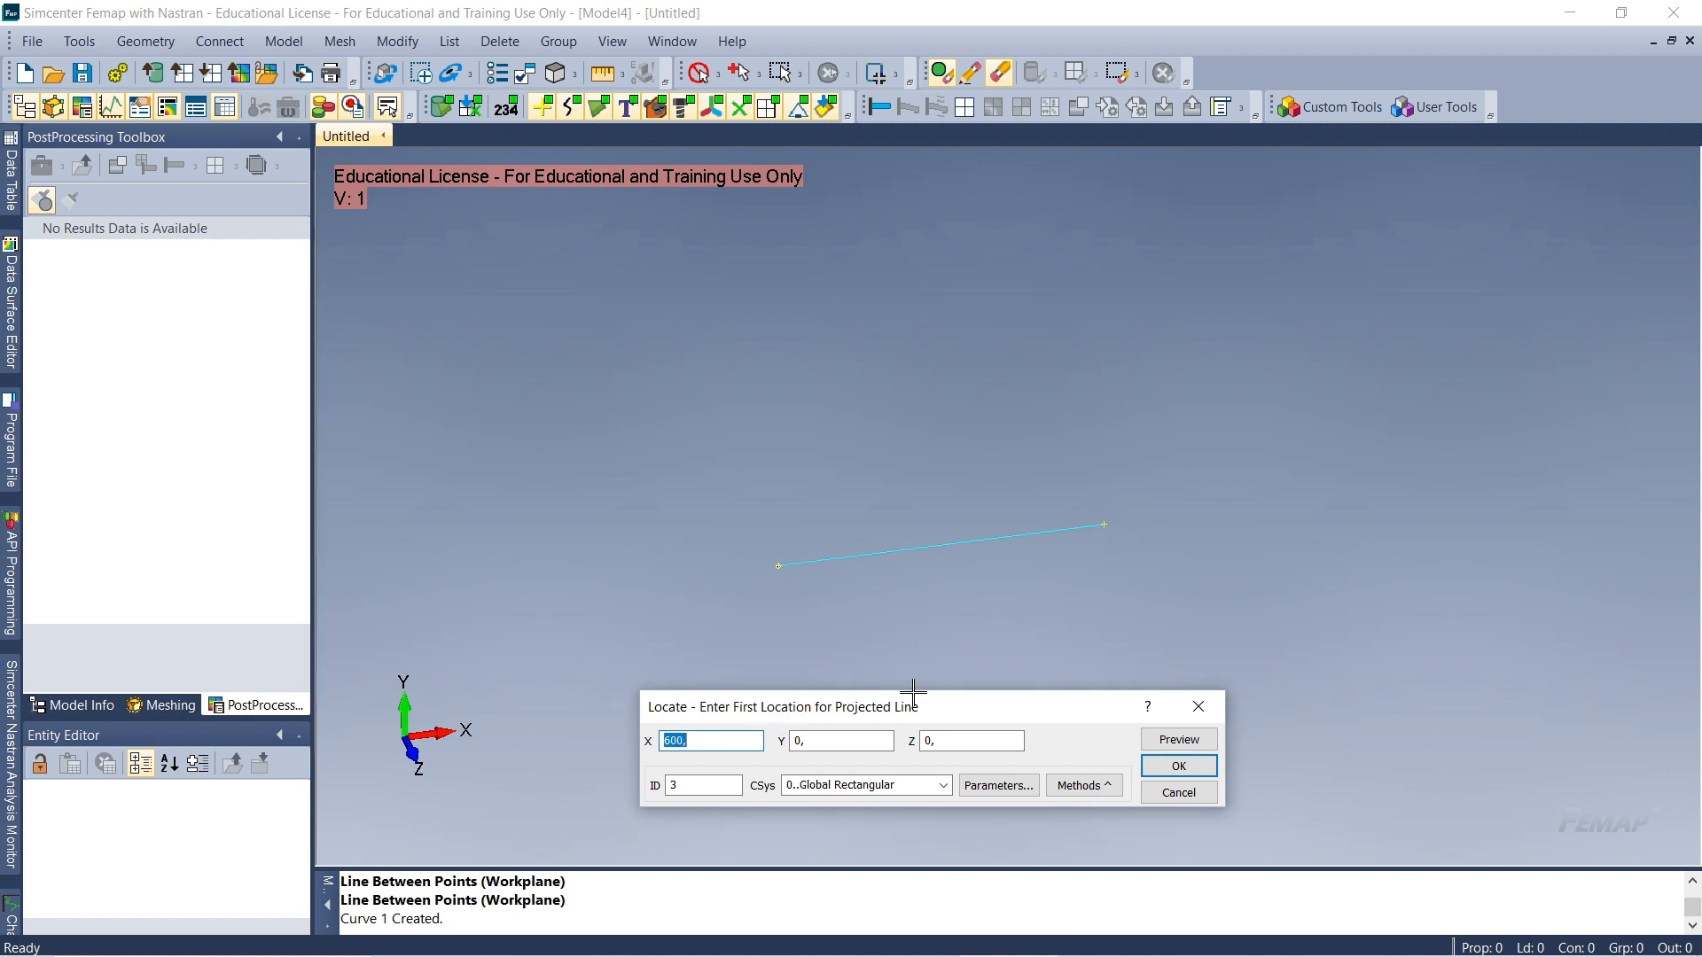
{"action": "left_click", "coordinate": [1194, 767]}
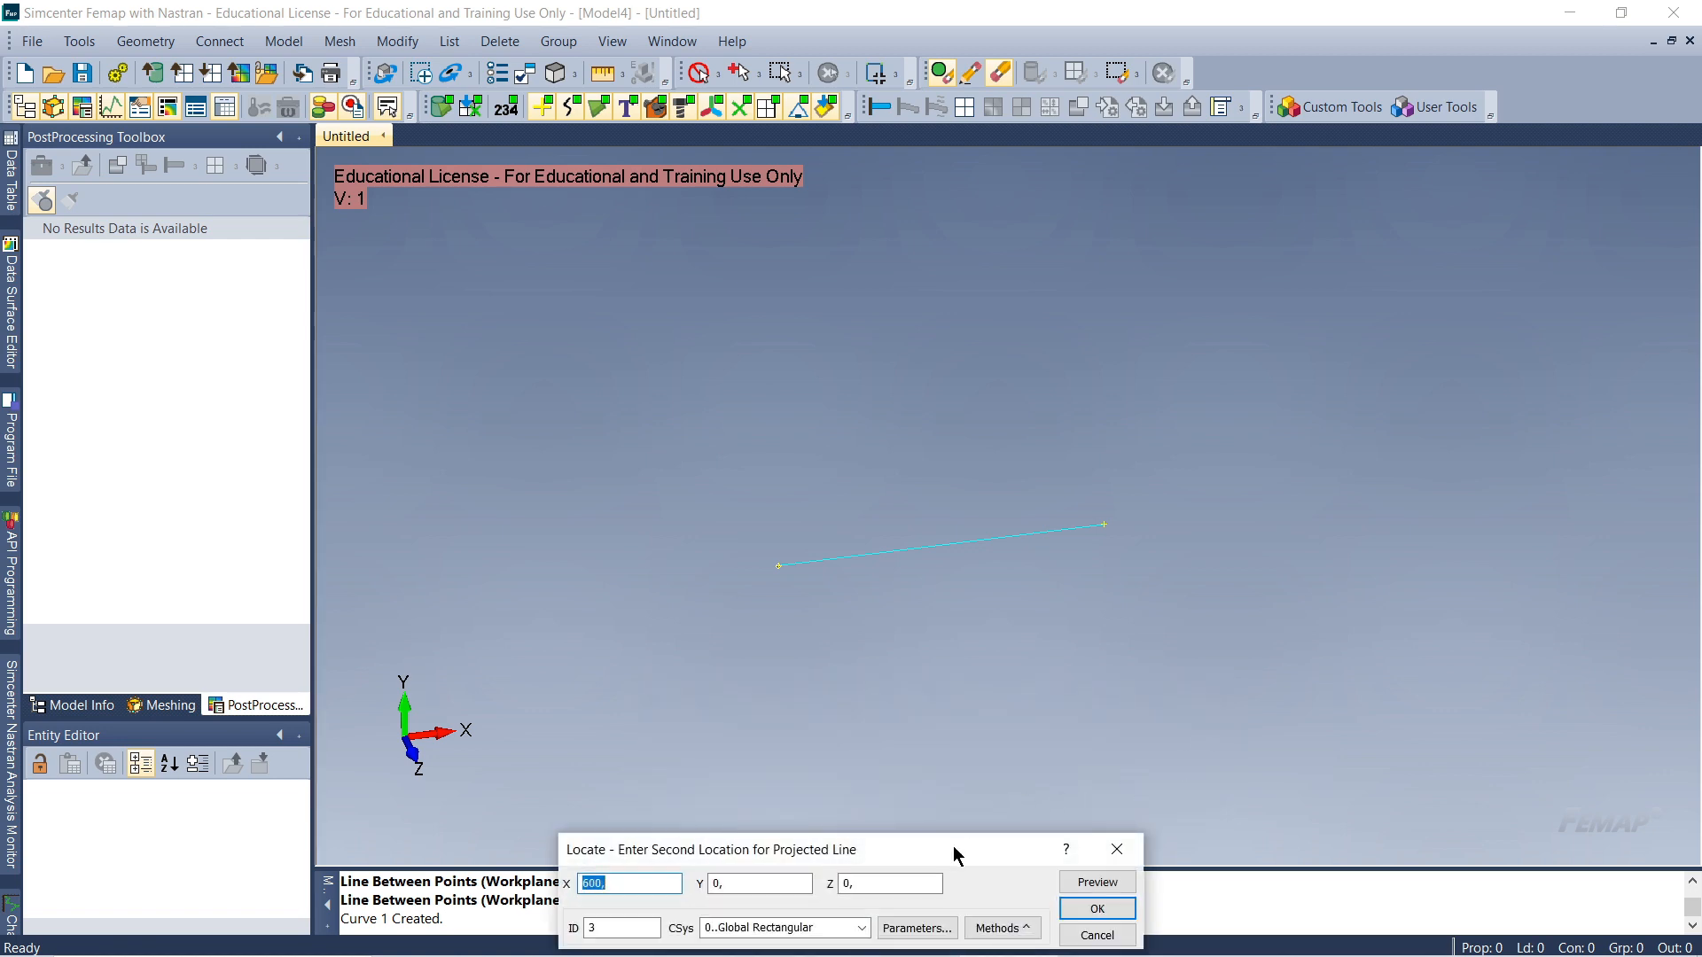
{"action": "left_click_drag", "start_coordinate": [954, 848], "coordinate": [1004, 733]}
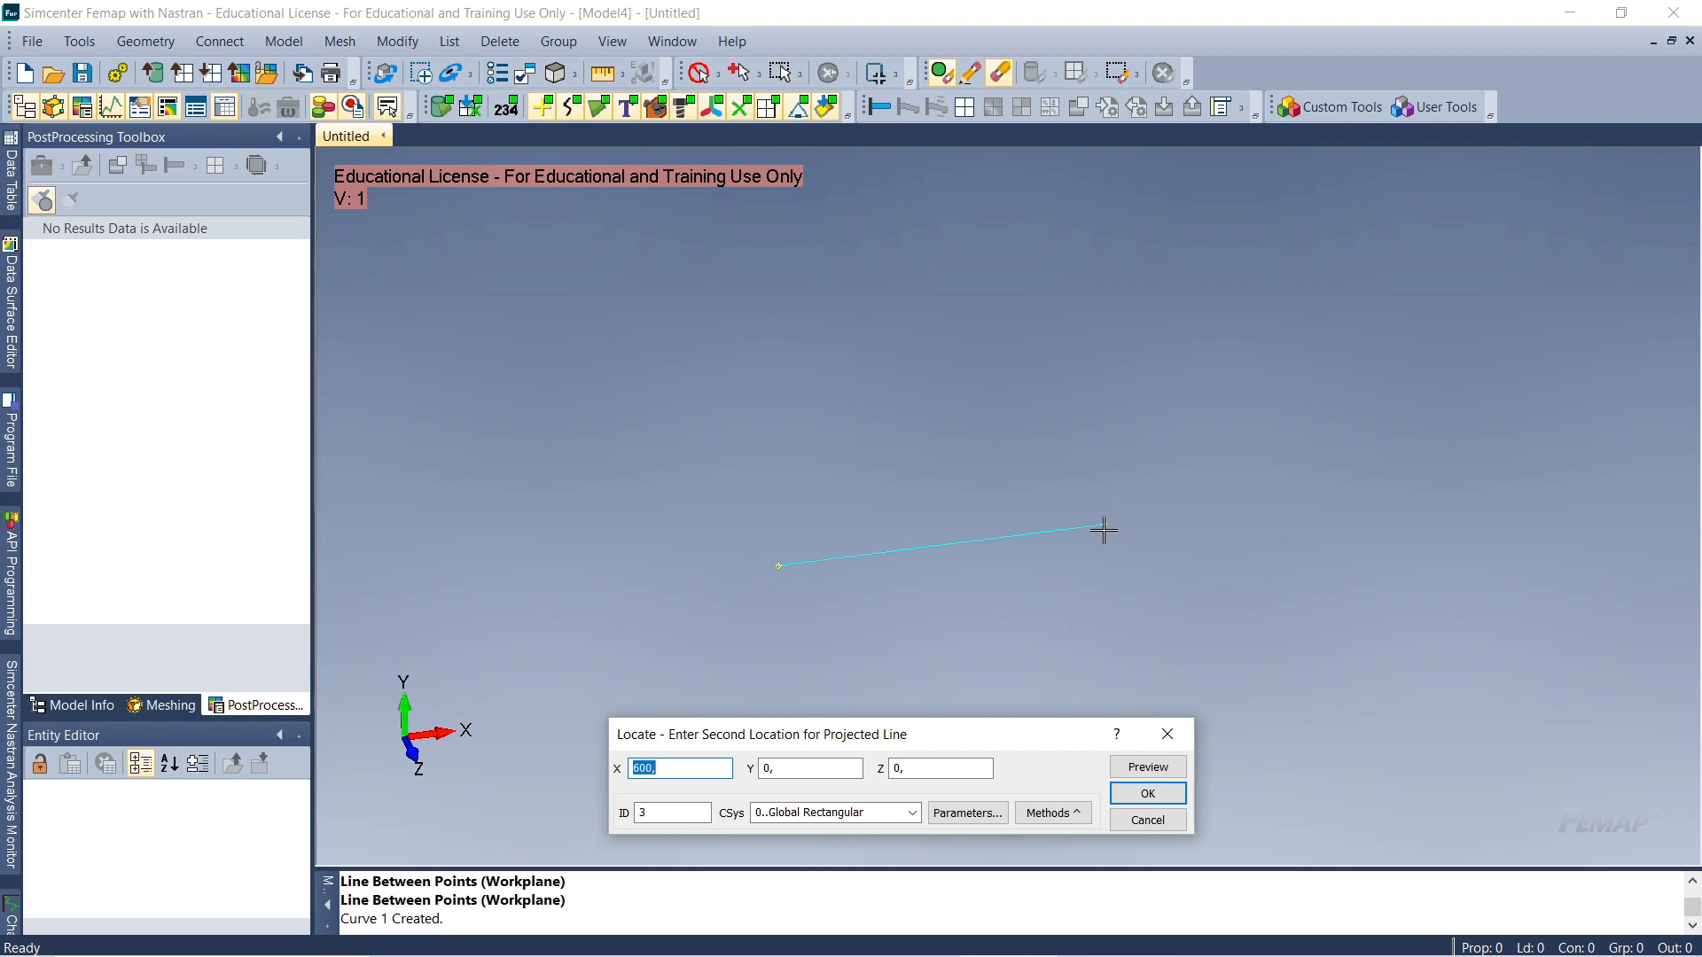
{"action": "left_click_drag", "start_coordinate": [865, 739], "coordinate": [877, 705]}
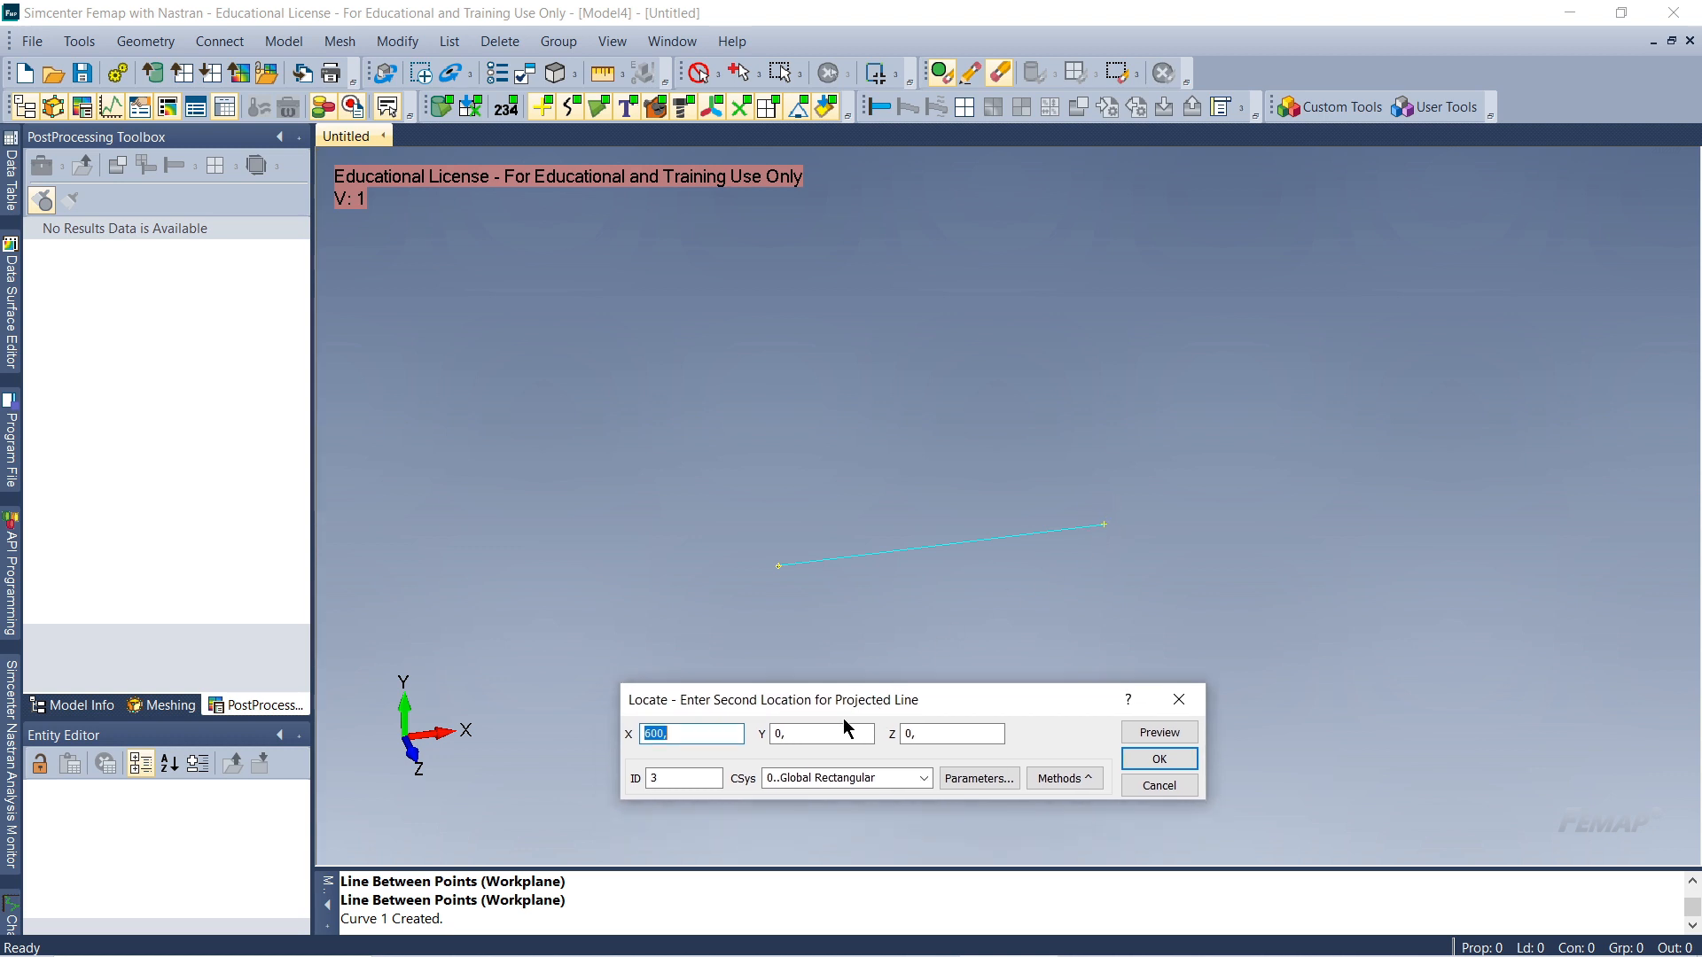
{"action": "double_click", "coordinate": [696, 731]}
{"action": "type", "text": "3000"}
{"action": "left_click", "coordinate": [1161, 759]}
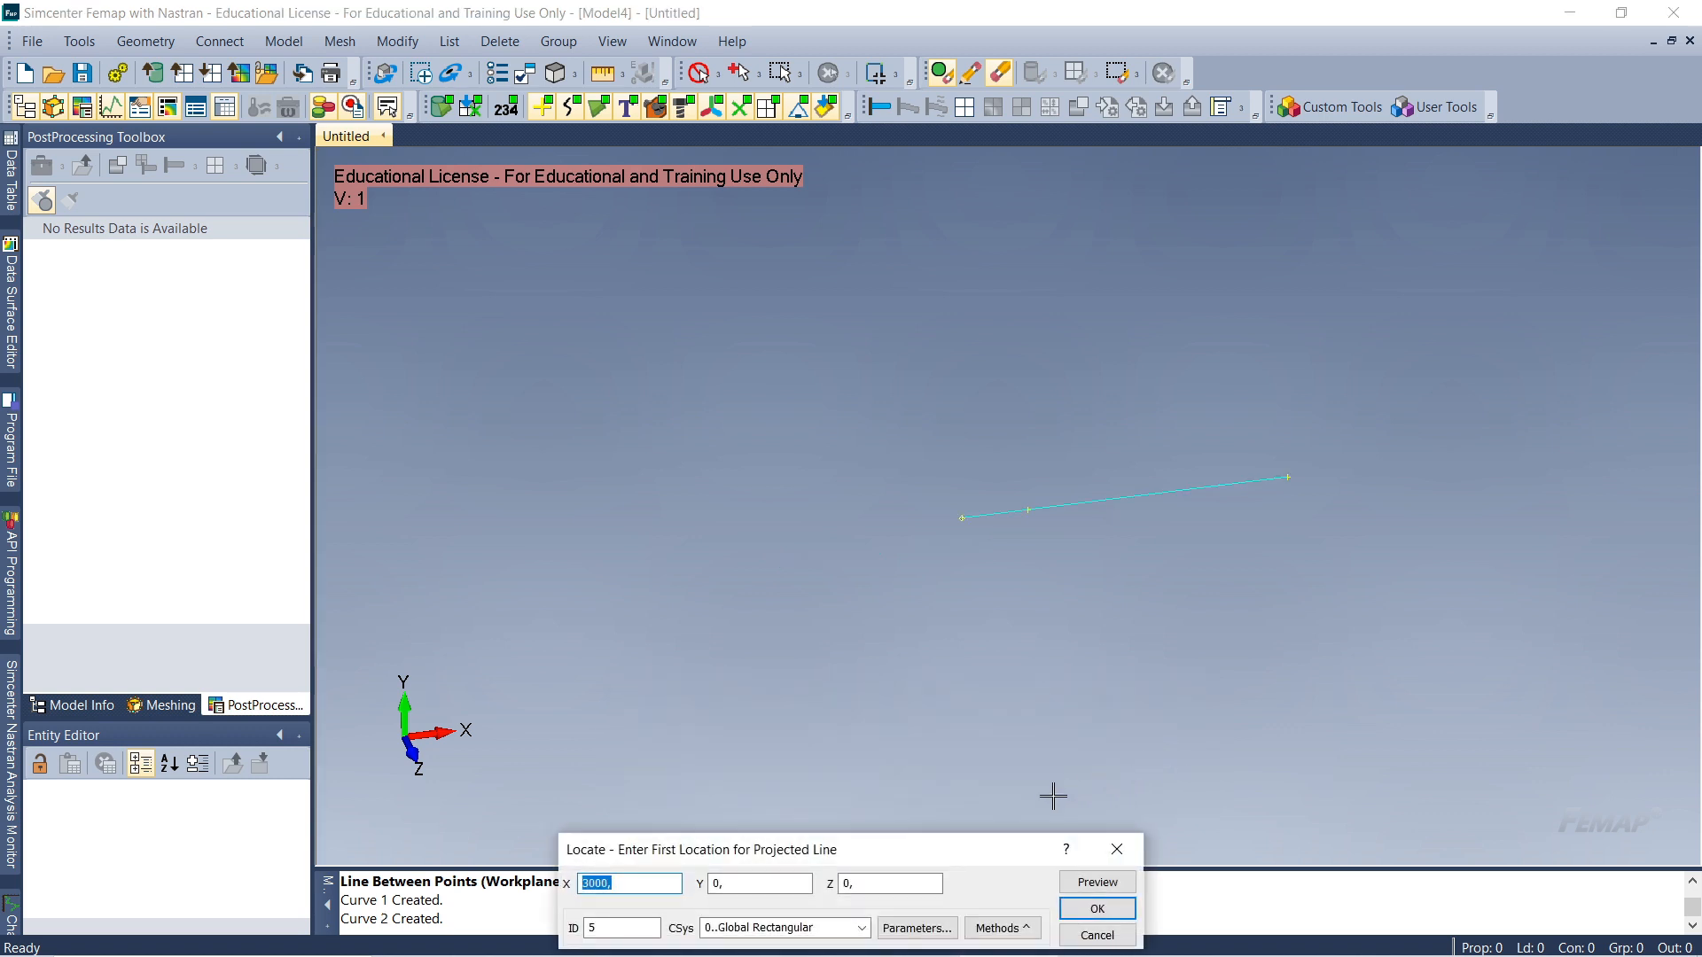
Draw a third projected line from X = 3000 to X = 3600 and end the line command
{"action": "left_click_drag", "start_coordinate": [979, 842], "coordinate": [1016, 667]}
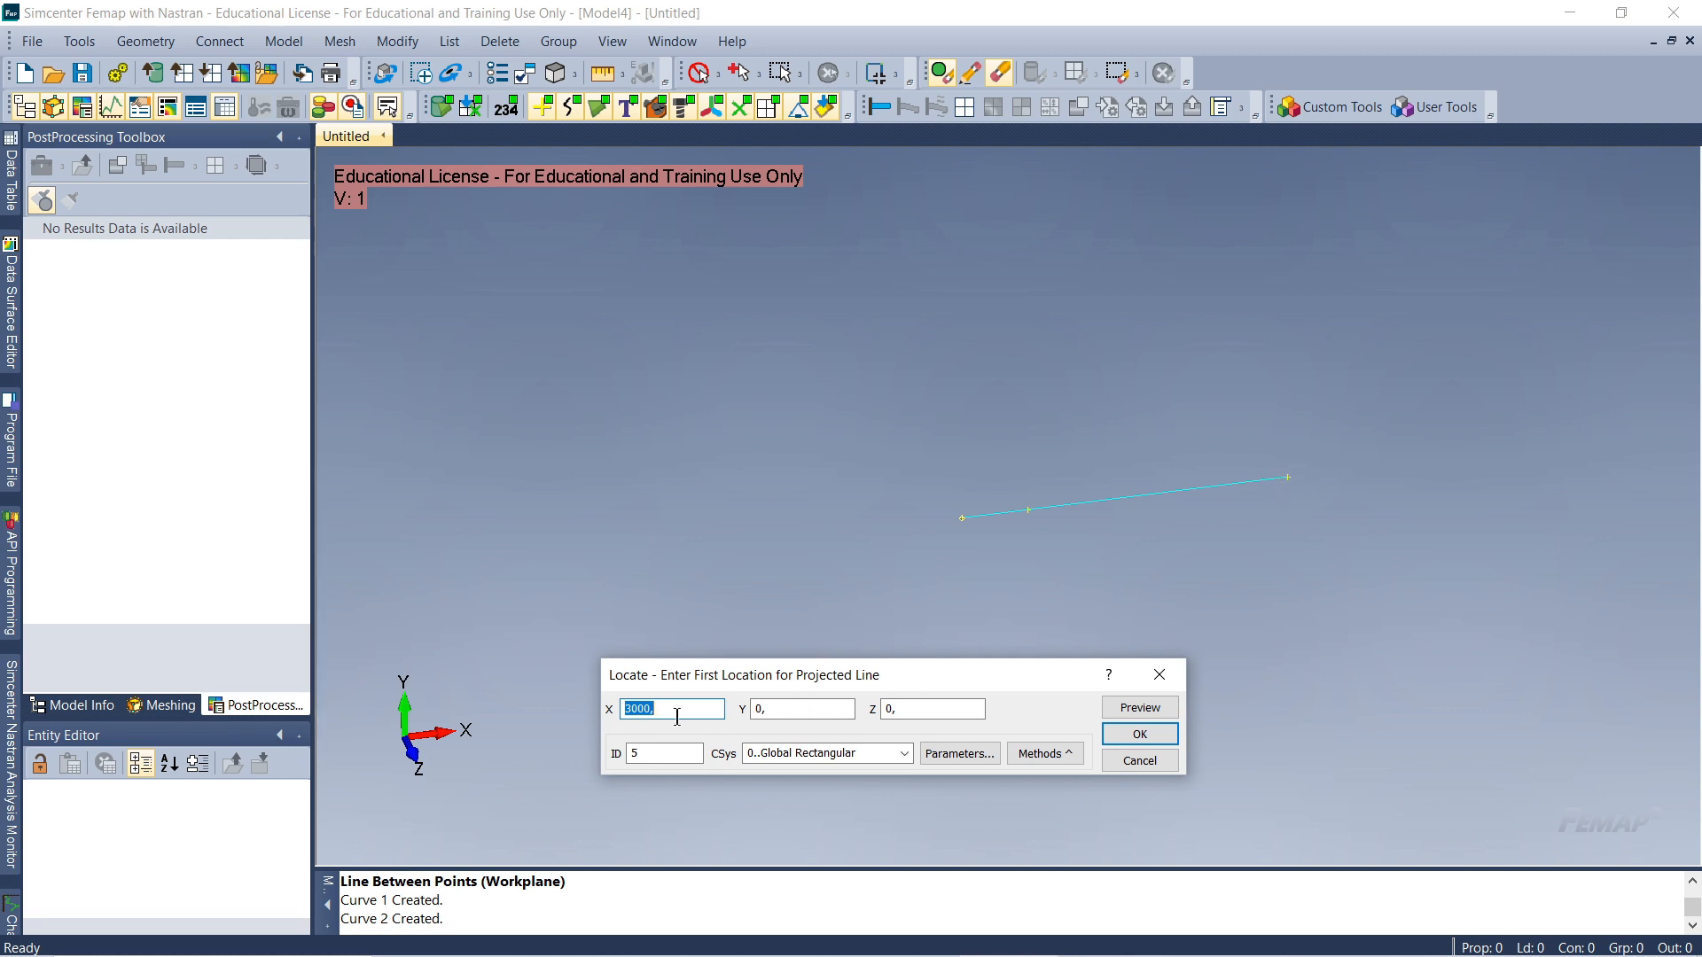
{"action": "left_click", "coordinate": [1122, 731]}
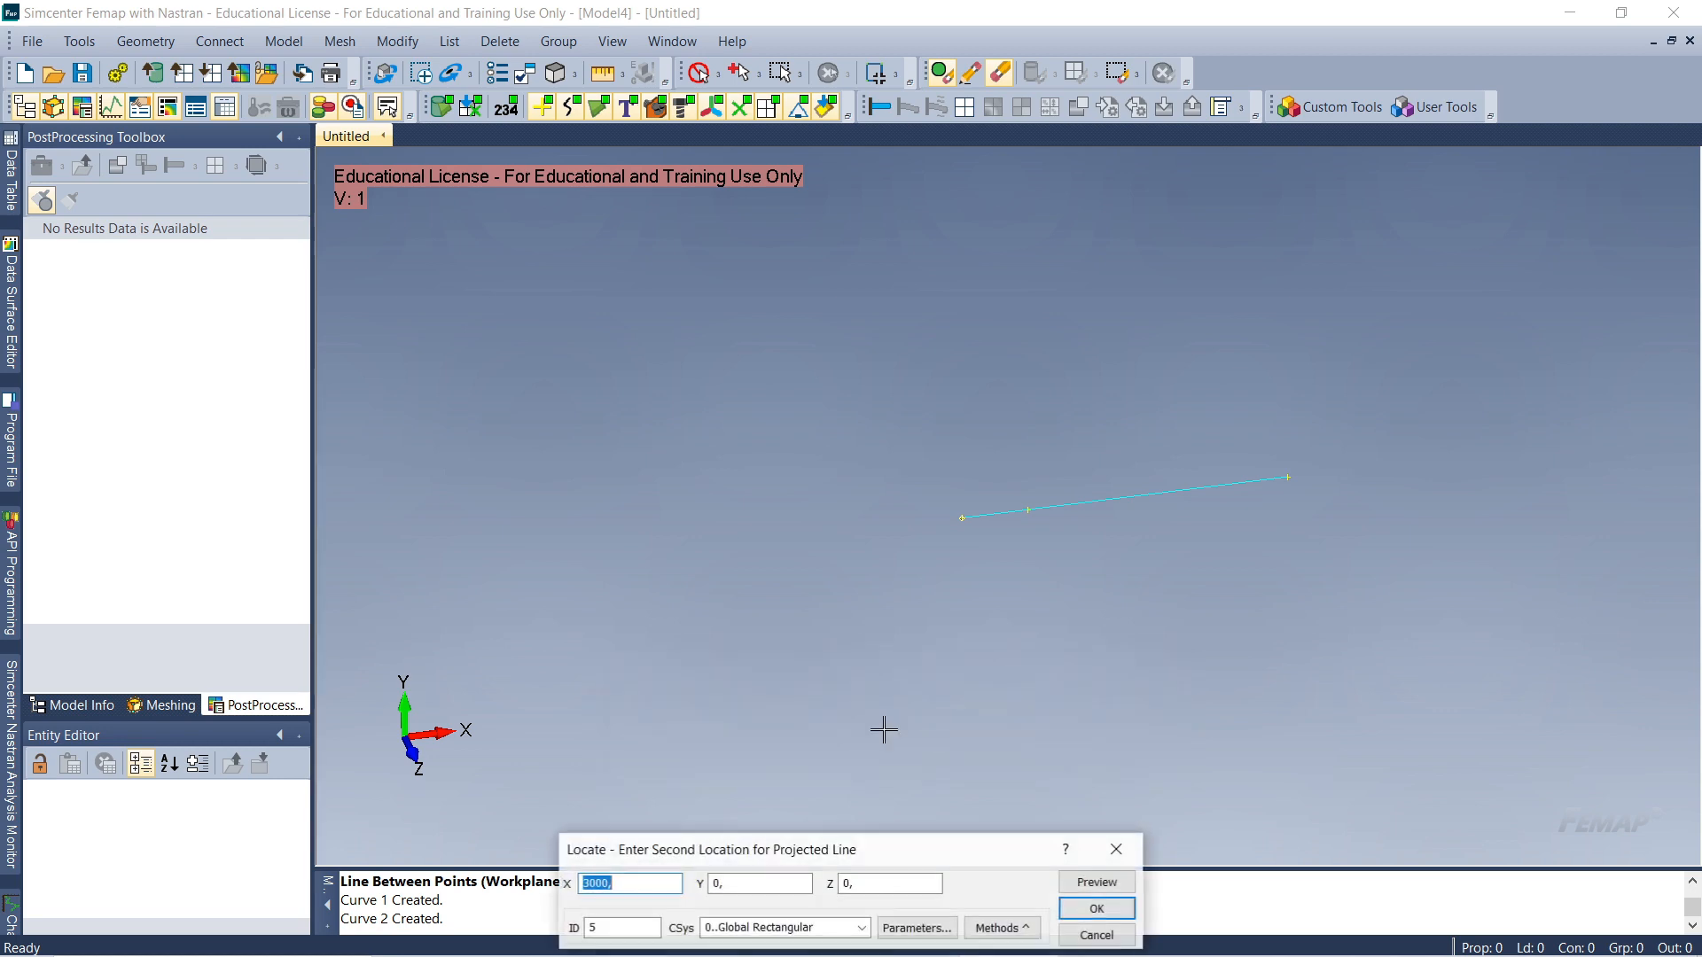
{"action": "left_click_drag", "start_coordinate": [736, 858], "coordinate": [774, 700]}
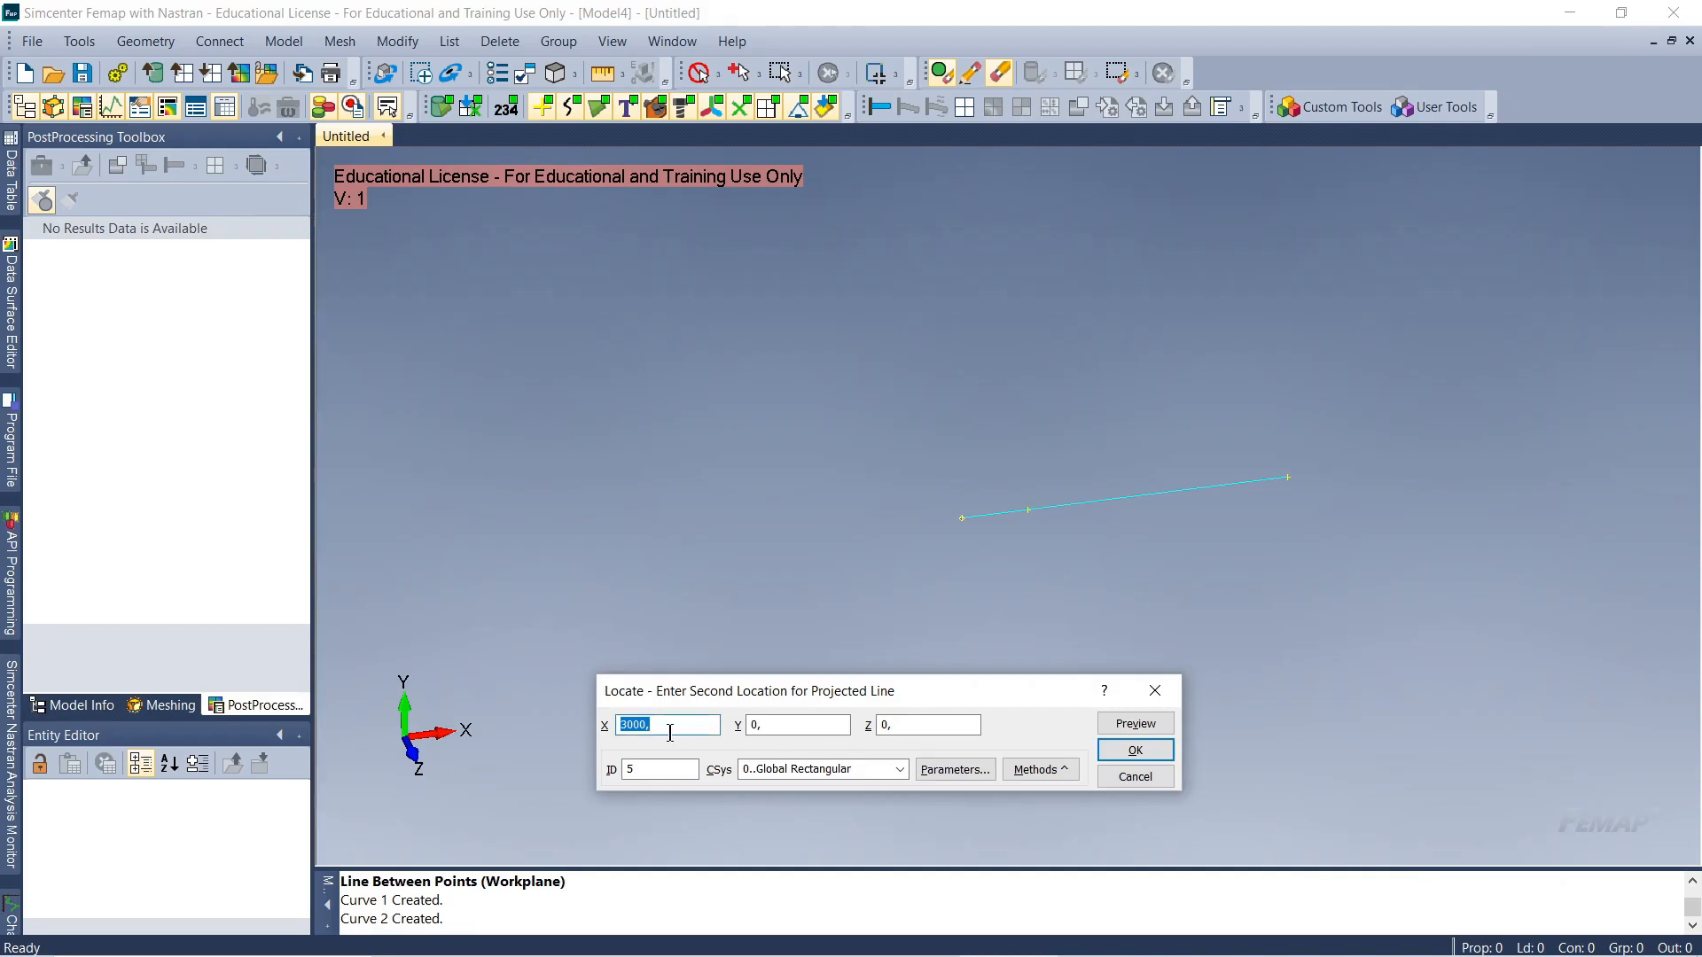
{"action": "left_click", "coordinate": [669, 725]}
{"action": "double_click", "coordinate": [669, 725]}
{"action": "type", "text": "3600"}
{"action": "left_click", "coordinate": [1133, 750]}
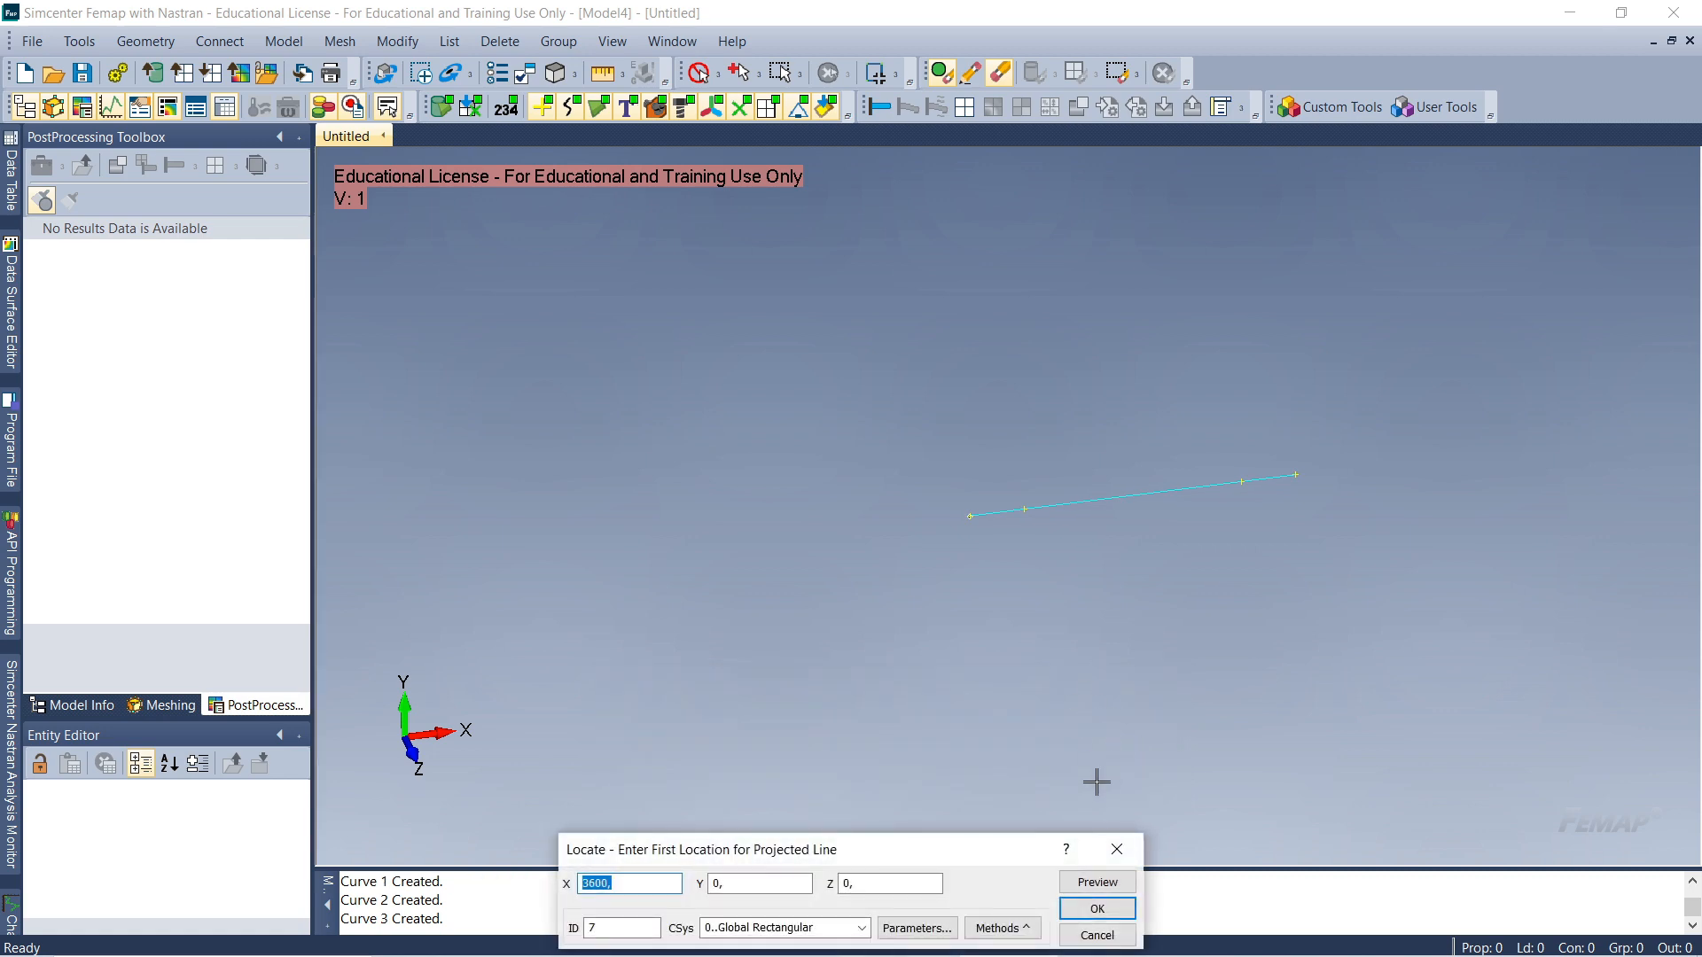
{"action": "left_click_drag", "start_coordinate": [912, 849], "coordinate": [947, 659]}
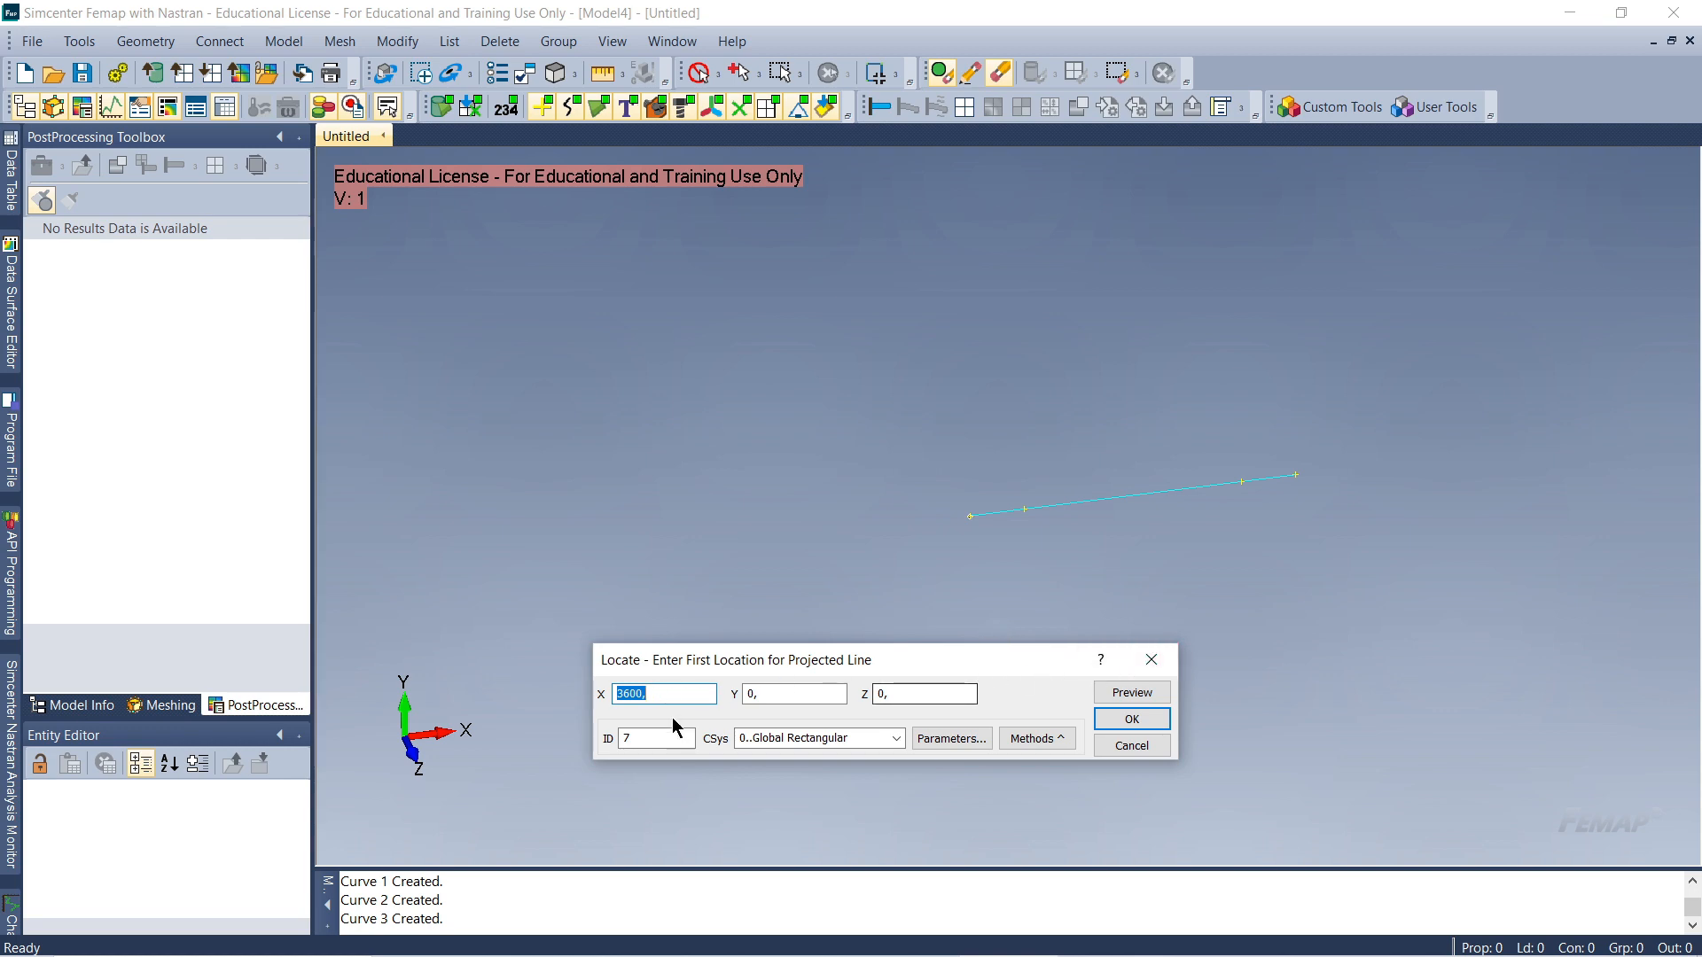
{"action": "left_click", "coordinate": [1151, 660]}
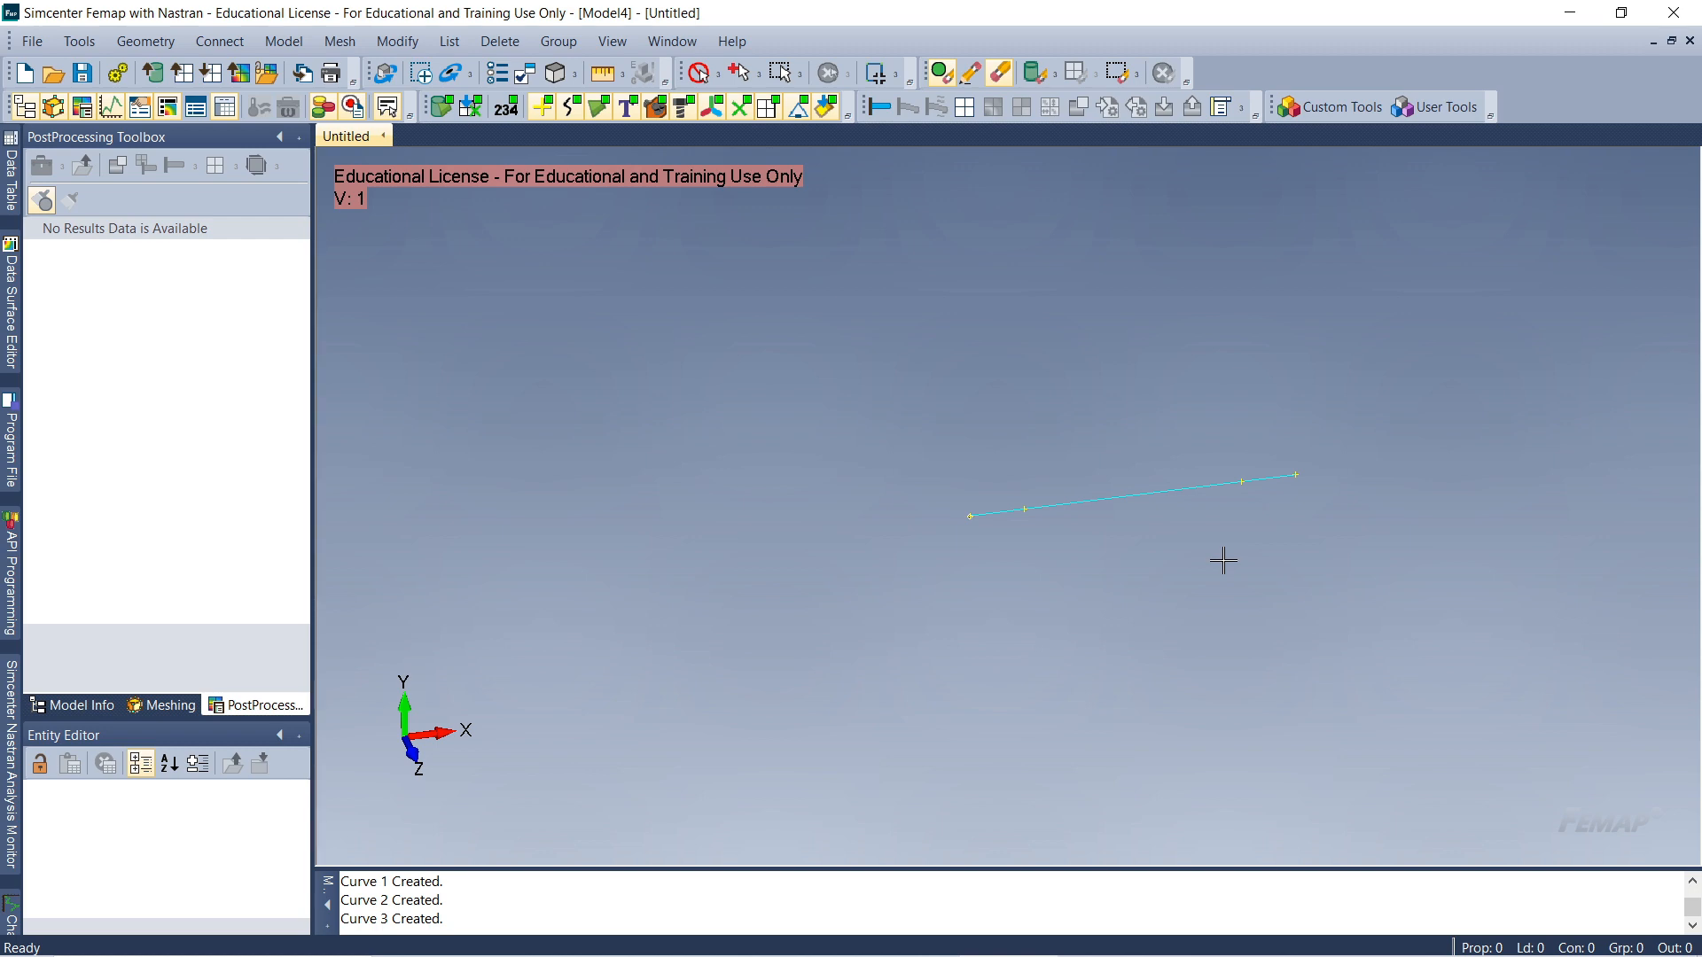
Examine the three line segments and their end points along the X axis
{"action": "scroll", "coordinate": [1225, 566], "scroll_direction": "up", "scroll_amount": 4}
{"action": "scroll", "coordinate": [1225, 566], "scroll_direction": "down", "scroll_amount": 4}
{"action": "scroll", "coordinate": [1225, 566], "scroll_direction": "up", "scroll_amount": 3}
{"action": "scroll", "coordinate": [1179, 489], "scroll_direction": "down", "scroll_amount": 1}
{"action": "scroll", "coordinate": [1160, 481], "scroll_direction": "up", "scroll_amount": 2}
{"action": "scroll", "coordinate": [1161, 480], "scroll_direction": "down", "scroll_amount": 3}
{"action": "scroll", "coordinate": [1160, 480], "scroll_direction": "up", "scroll_amount": 1}
{"action": "scroll", "coordinate": [1162, 485], "scroll_direction": "up", "scroll_amount": 1}
{"action": "scroll", "coordinate": [1123, 469], "scroll_direction": "down", "scroll_amount": 1}
{"action": "middle_click_drag", "start_coordinate": [1128, 448], "coordinate": [1030, 342]}
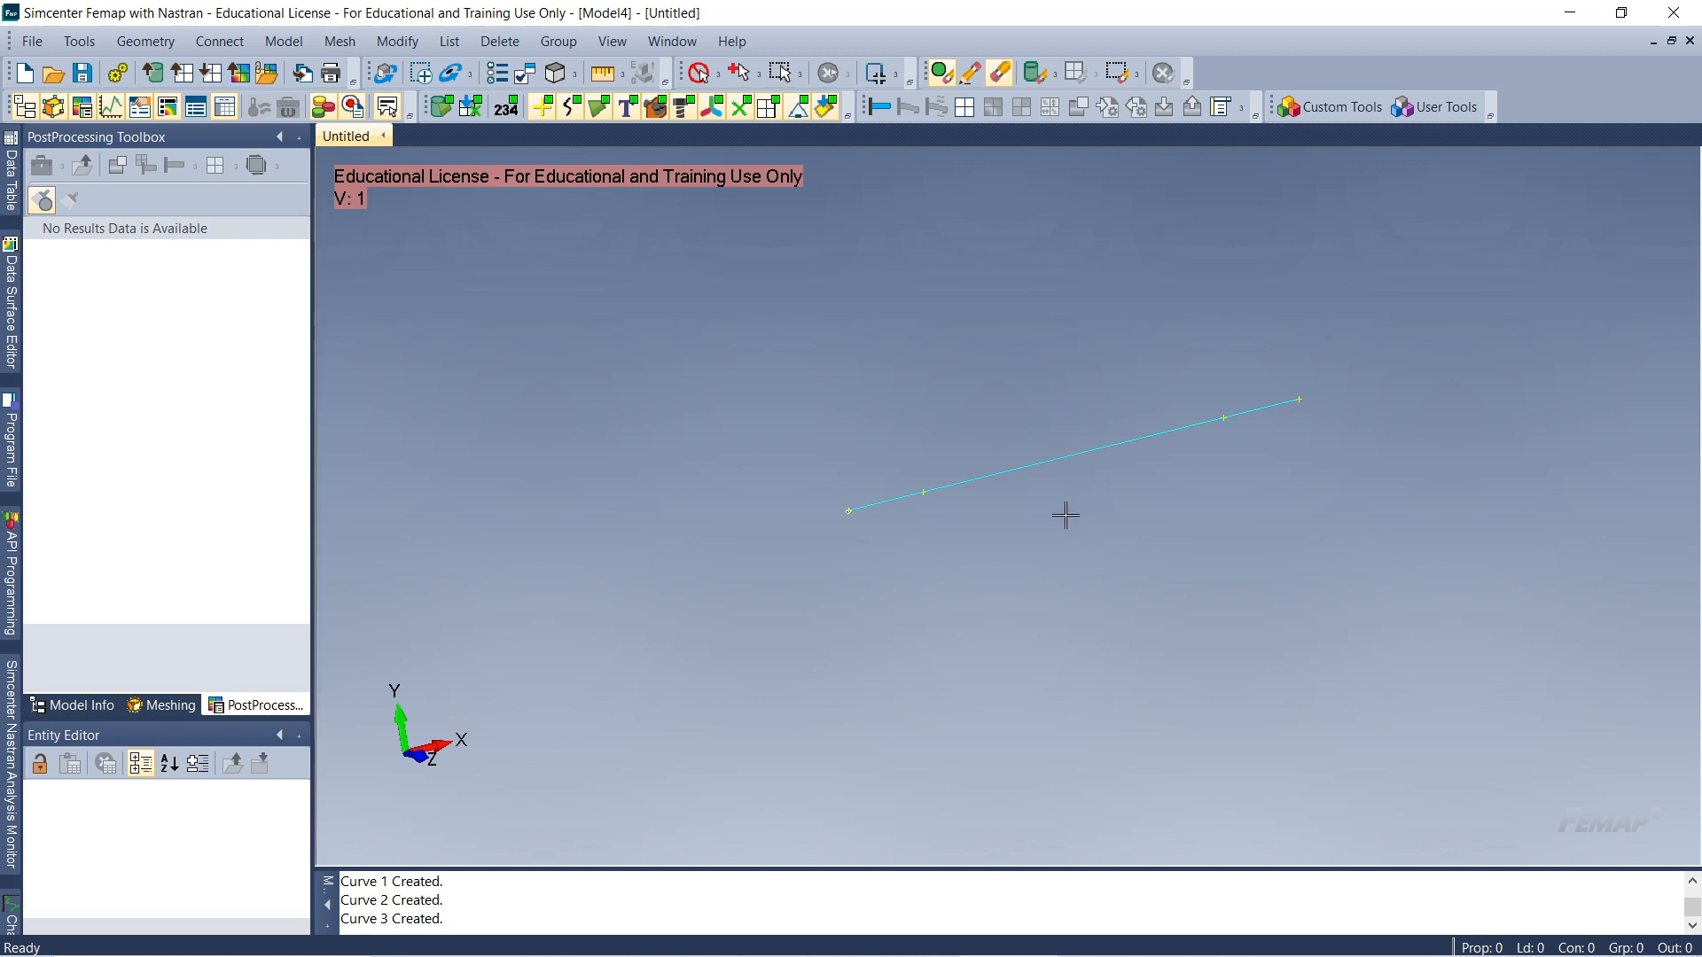
{"action": "middle_click_drag", "start_coordinate": [1065, 514], "coordinate": [959, 576]}
{"action": "scroll", "coordinate": [839, 555], "scroll_direction": "up", "scroll_amount": 2}
{"action": "middle_click_drag", "start_coordinate": [957, 527], "coordinate": [908, 565]}
{"action": "scroll", "coordinate": [885, 561], "scroll_direction": "up", "scroll_amount": 2}
{"action": "scroll", "coordinate": [797, 585], "scroll_direction": "down", "scroll_amount": 1}
Turn on the ID labels for the points and curves in the model view
{"action": "left_click", "coordinate": [472, 117]}
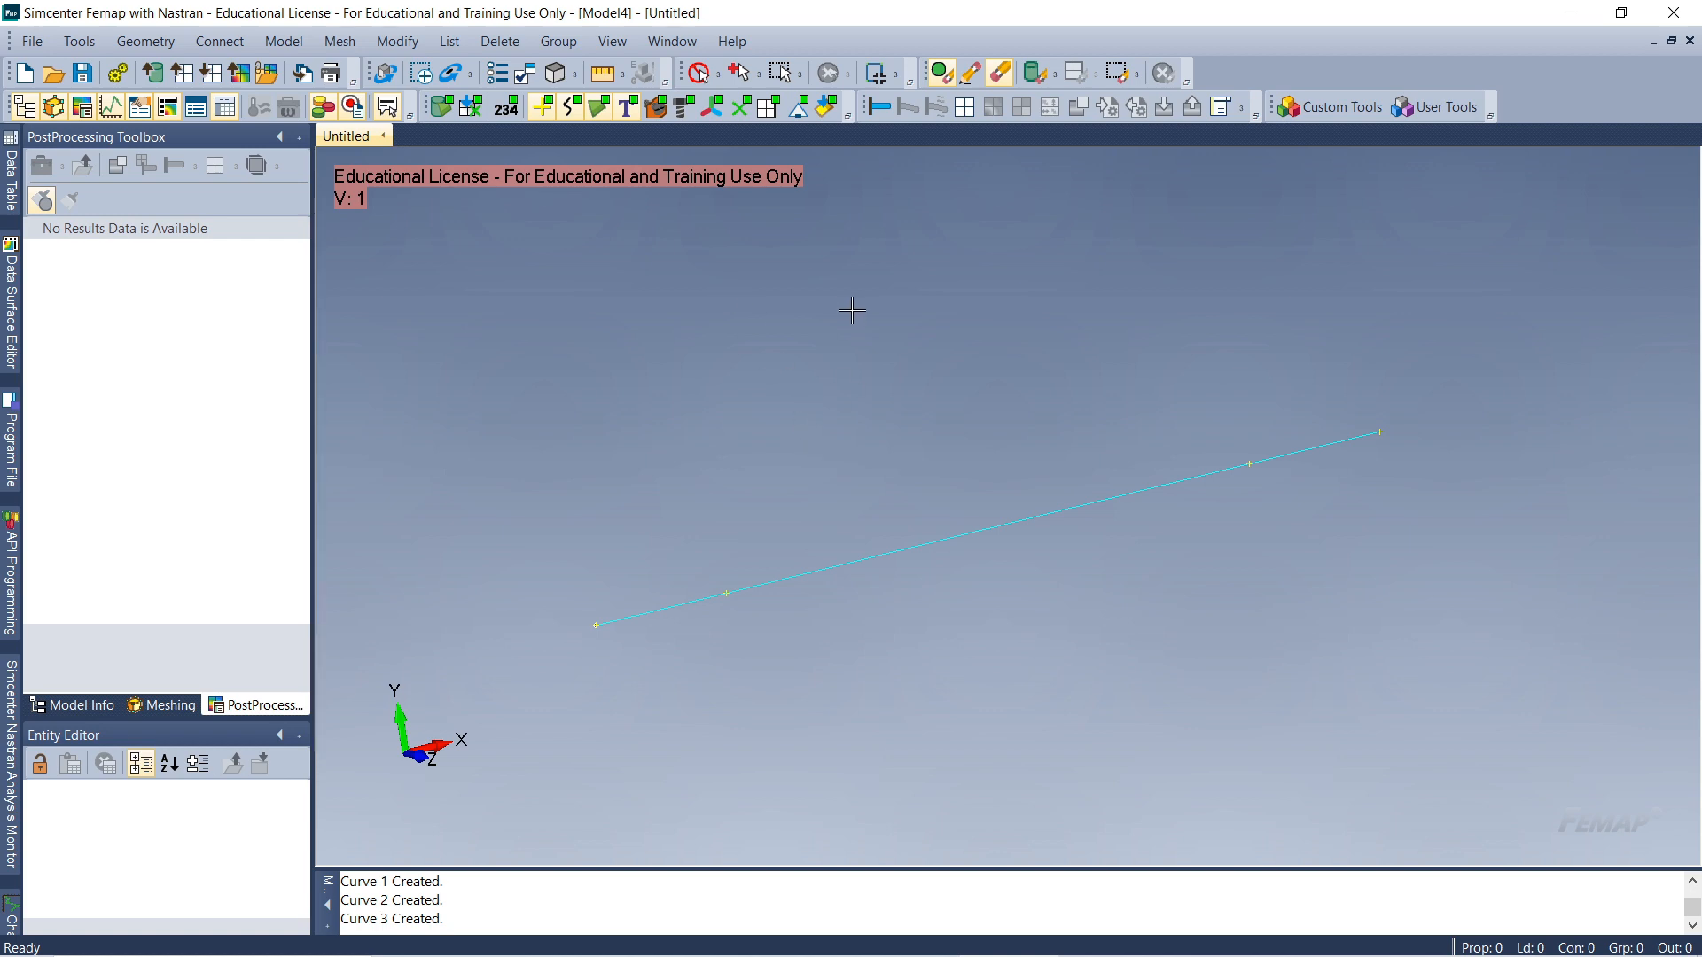
{"action": "left_click", "coordinate": [509, 115]}
Examine the point numbering at both junctions between the line segments for overlapping points
{"action": "scroll", "coordinate": [590, 652], "scroll_direction": "up", "scroll_amount": 5}
{"action": "scroll", "coordinate": [878, 554], "scroll_direction": "up", "scroll_amount": 2}
{"action": "scroll", "coordinate": [811, 556], "scroll_direction": "down", "scroll_amount": 4}
{"action": "middle_click_drag", "start_coordinate": [703, 537], "coordinate": [821, 464], "text": "ctrl"}
{"action": "scroll", "coordinate": [922, 487], "scroll_direction": "up", "scroll_amount": 3}
{"action": "scroll", "coordinate": [910, 494], "scroll_direction": "down", "scroll_amount": 2}
{"action": "scroll", "coordinate": [911, 495], "scroll_direction": "down", "scroll_amount": 2}
{"action": "middle_click_drag", "start_coordinate": [1267, 463], "coordinate": [996, 576]}
{"action": "scroll", "coordinate": [640, 606], "scroll_direction": "down", "scroll_amount": 2}
{"action": "scroll", "coordinate": [638, 606], "scroll_direction": "down", "scroll_amount": 1}
{"action": "scroll", "coordinate": [700, 621], "scroll_direction": "up", "scroll_amount": 1}
{"action": "scroll", "coordinate": [607, 596], "scroll_direction": "up", "scroll_amount": 3}
{"action": "scroll", "coordinate": [608, 600], "scroll_direction": "up", "scroll_amount": 1}
{"action": "scroll", "coordinate": [610, 585], "scroll_direction": "down", "scroll_amount": 3}
{"action": "scroll", "coordinate": [1024, 601], "scroll_direction": "down", "scroll_amount": 1}
{"action": "mouse_move", "coordinate": [1121, 514]}
{"action": "middle_mouse_down"}
{"action": "mouse_move", "coordinate": [1098, 535]}
{"action": "mouse_move", "coordinate": [1112, 528]}
{"action": "middle_mouse_up"}
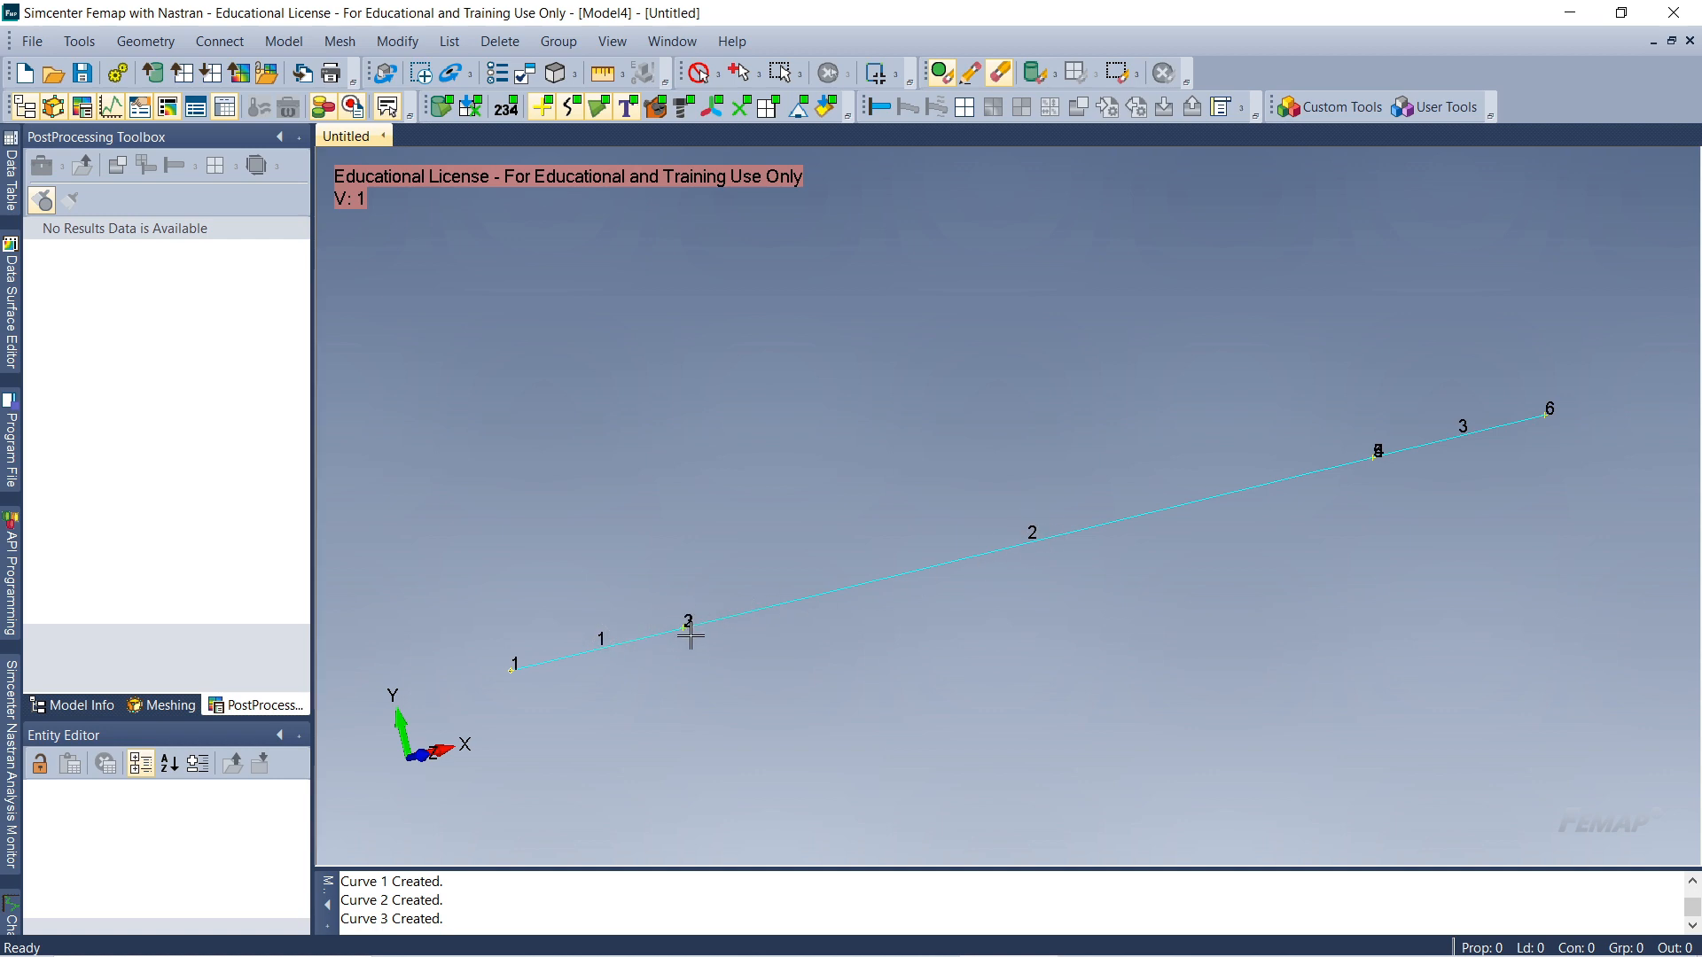
{"action": "scroll", "coordinate": [957, 581], "scroll_direction": "down", "scroll_amount": 1}
{"action": "scroll", "coordinate": [955, 578], "scroll_direction": "down", "scroll_amount": 1}
{"action": "middle_click_drag", "start_coordinate": [881, 620], "coordinate": [877, 585], "text": "ctrl"}
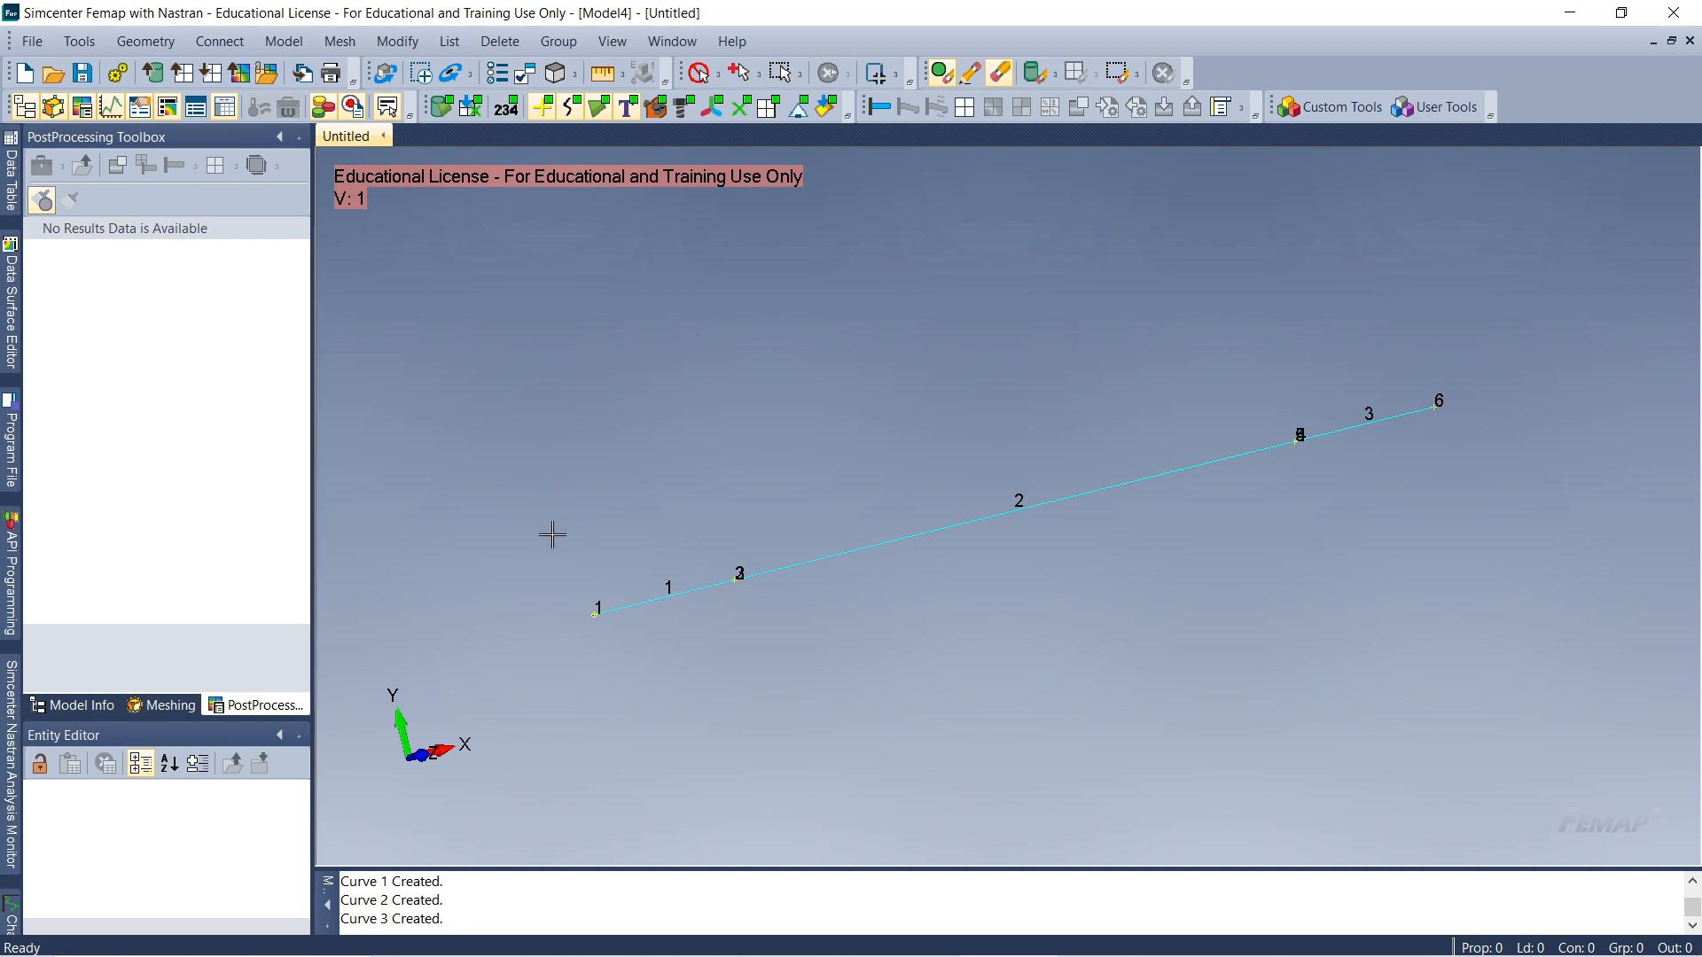
Start a Coincident Points check and select all points in the model for it
{"action": "left_click", "coordinate": [80, 42]}
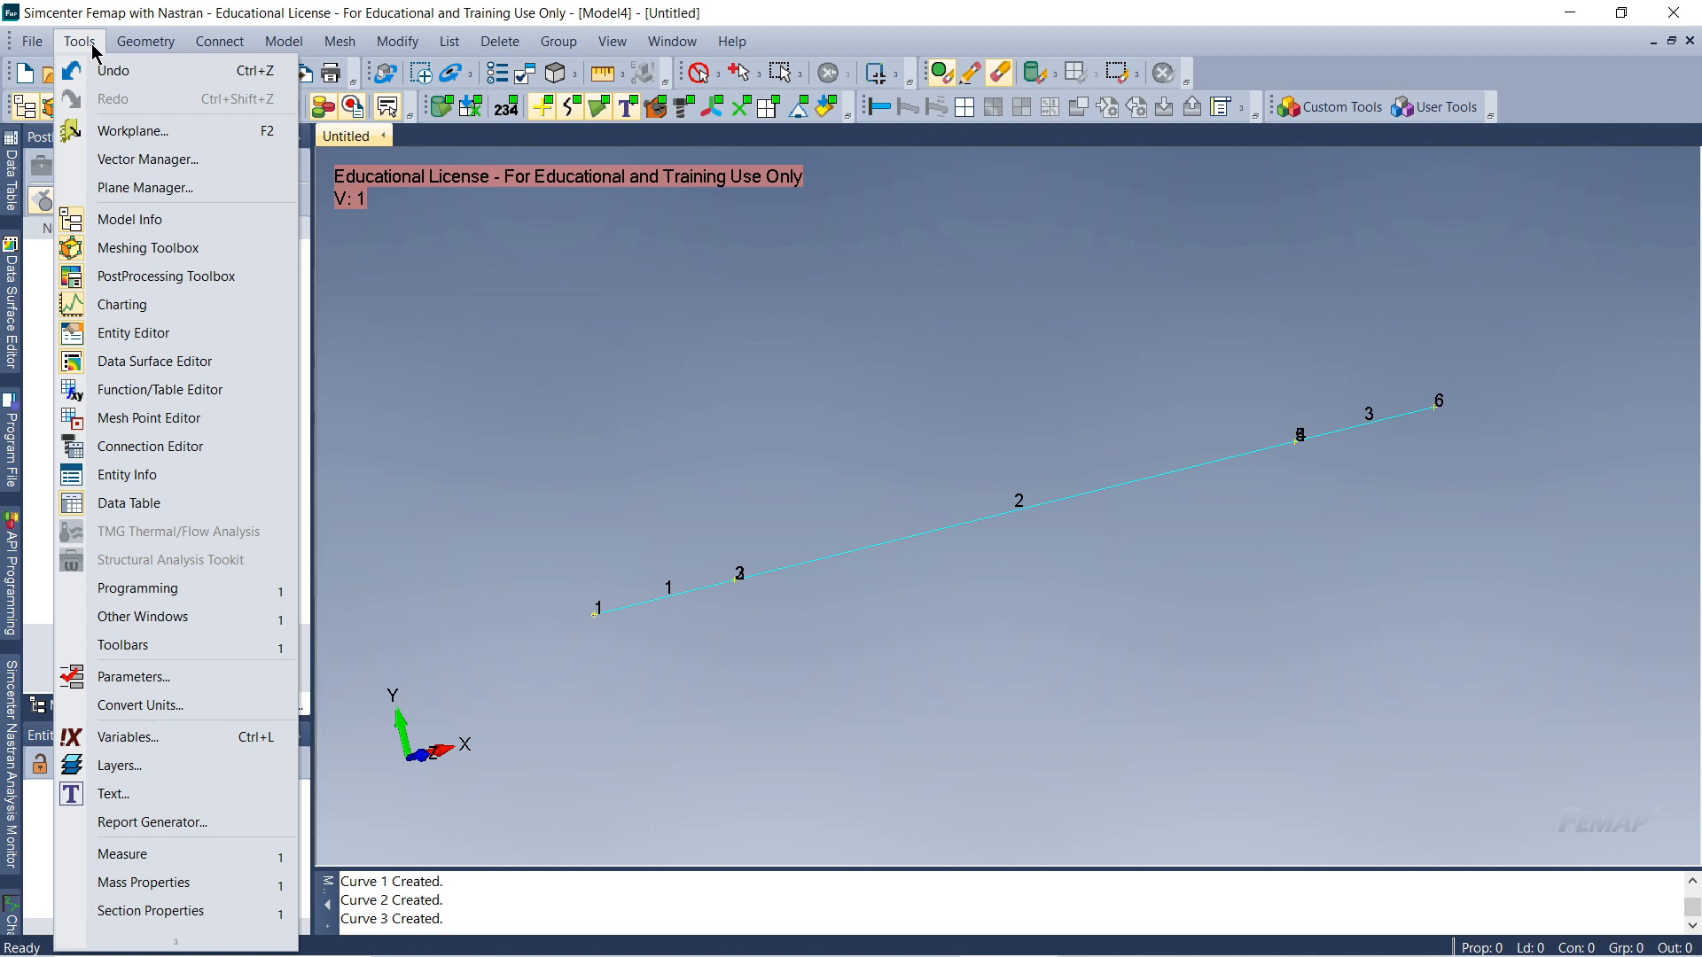
{"action": "mouse_move", "coordinate": [162, 942]}
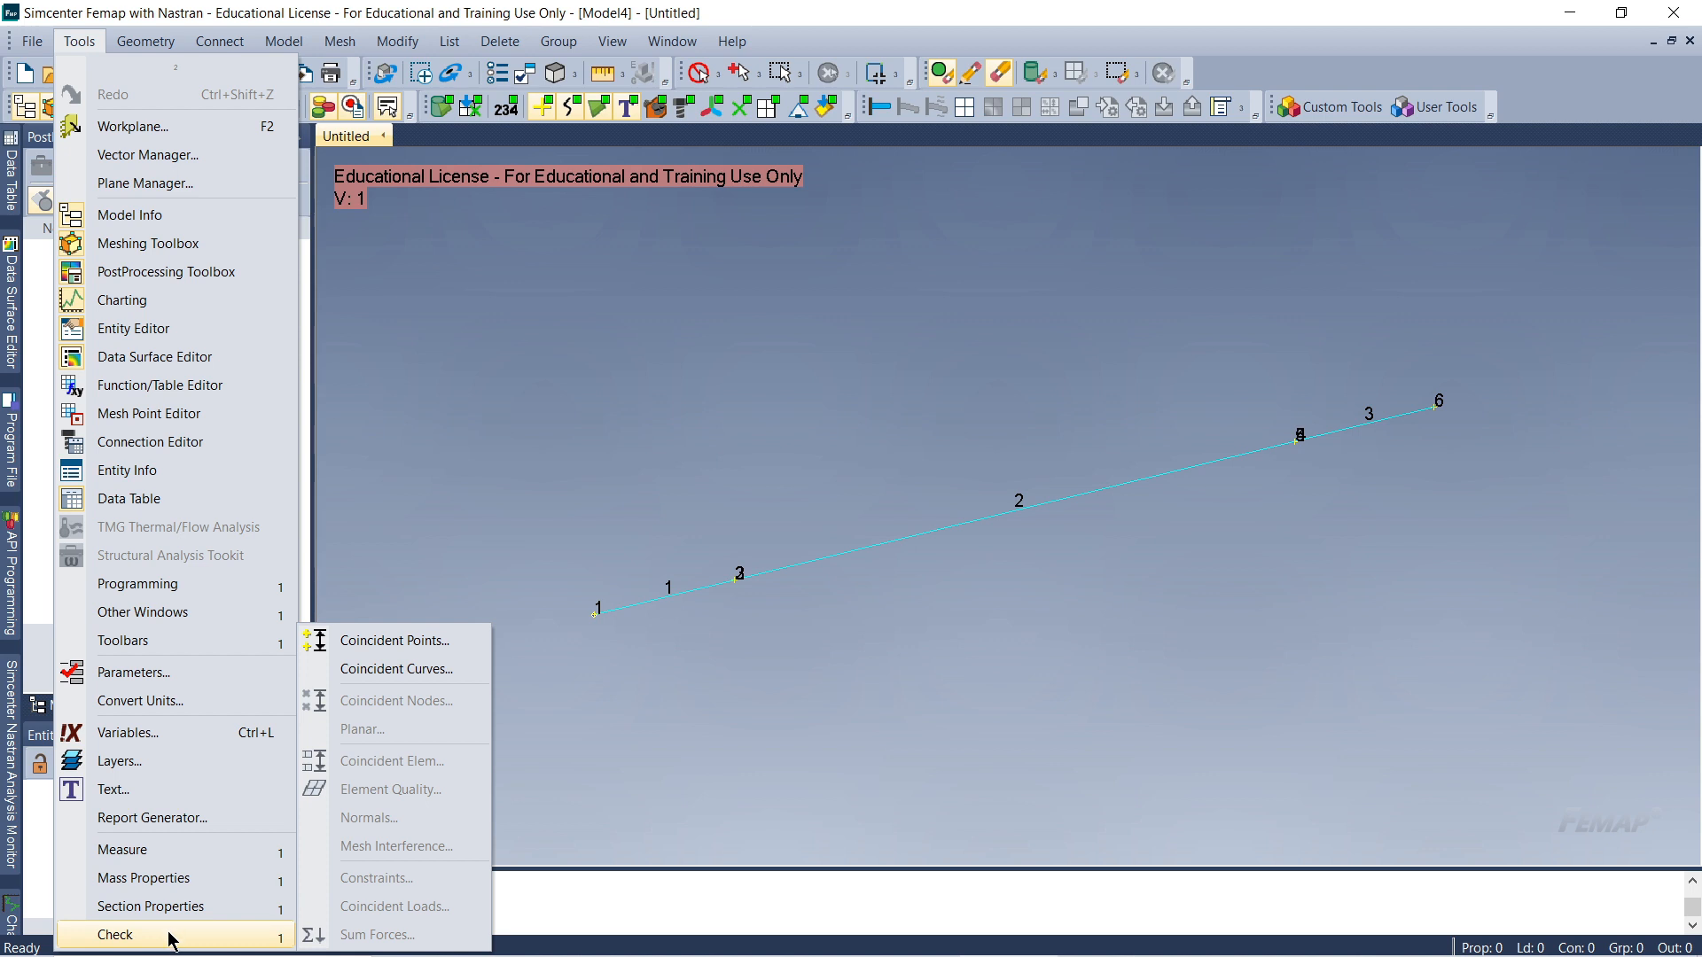
{"action": "left_click", "coordinate": [452, 642]}
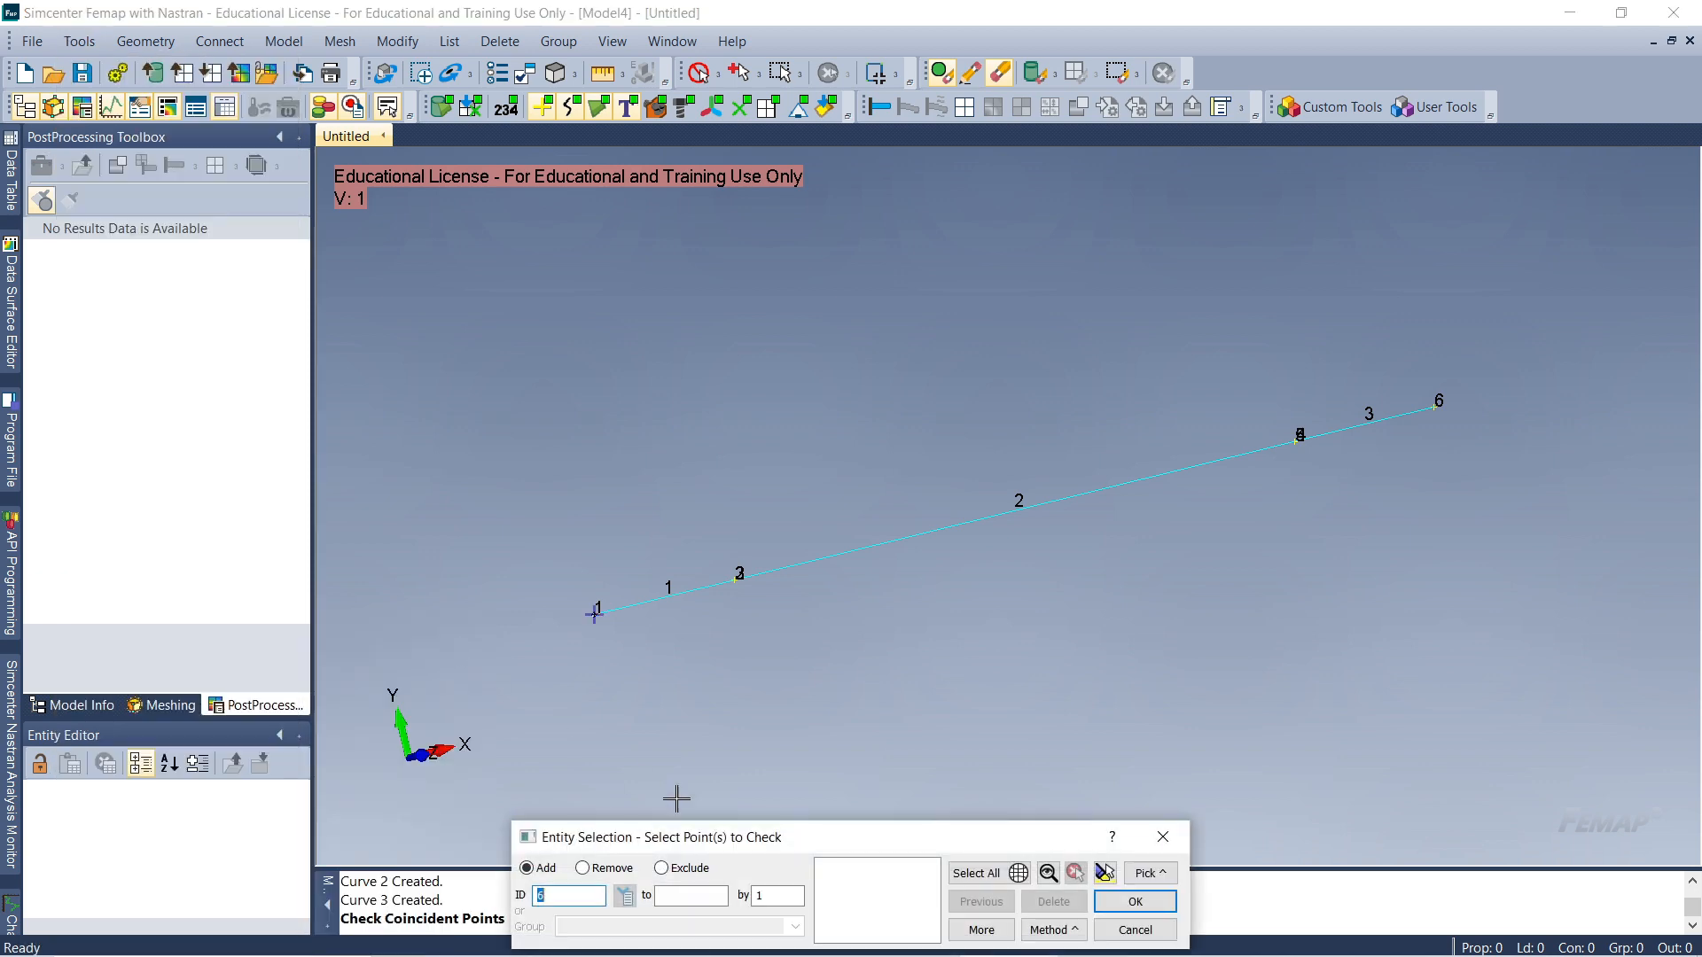
{"action": "left_click_drag", "start_coordinate": [756, 848], "coordinate": [808, 729]}
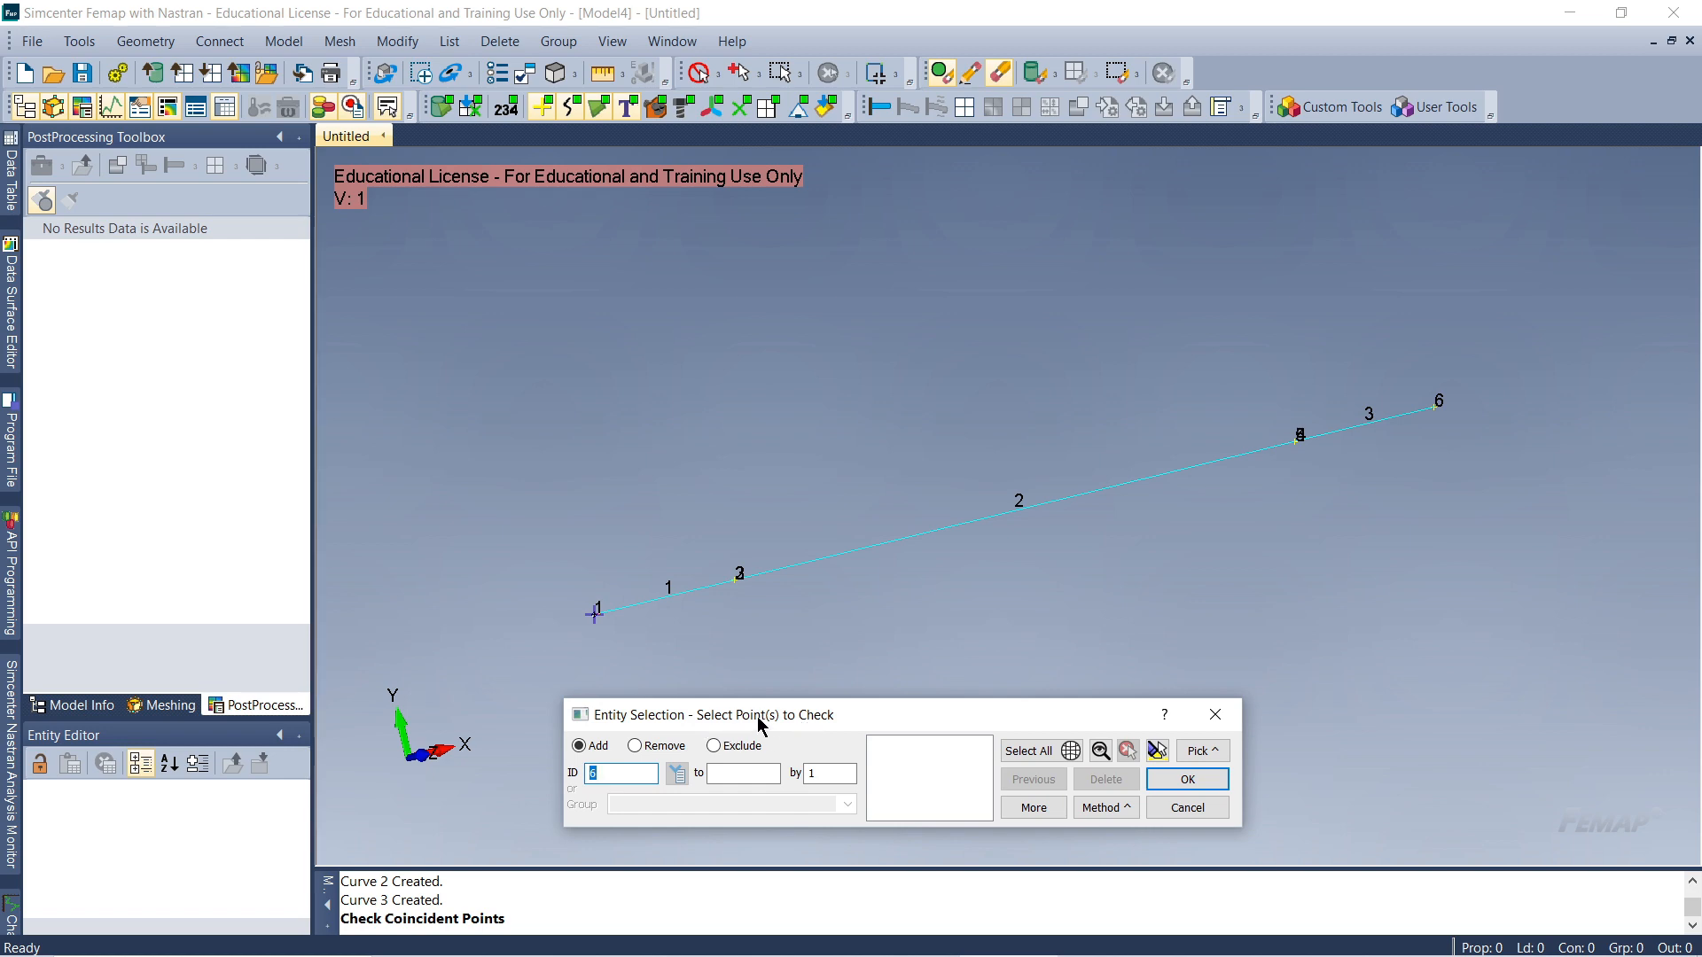
{"action": "left_click_drag", "start_coordinate": [857, 719], "coordinate": [880, 696]}
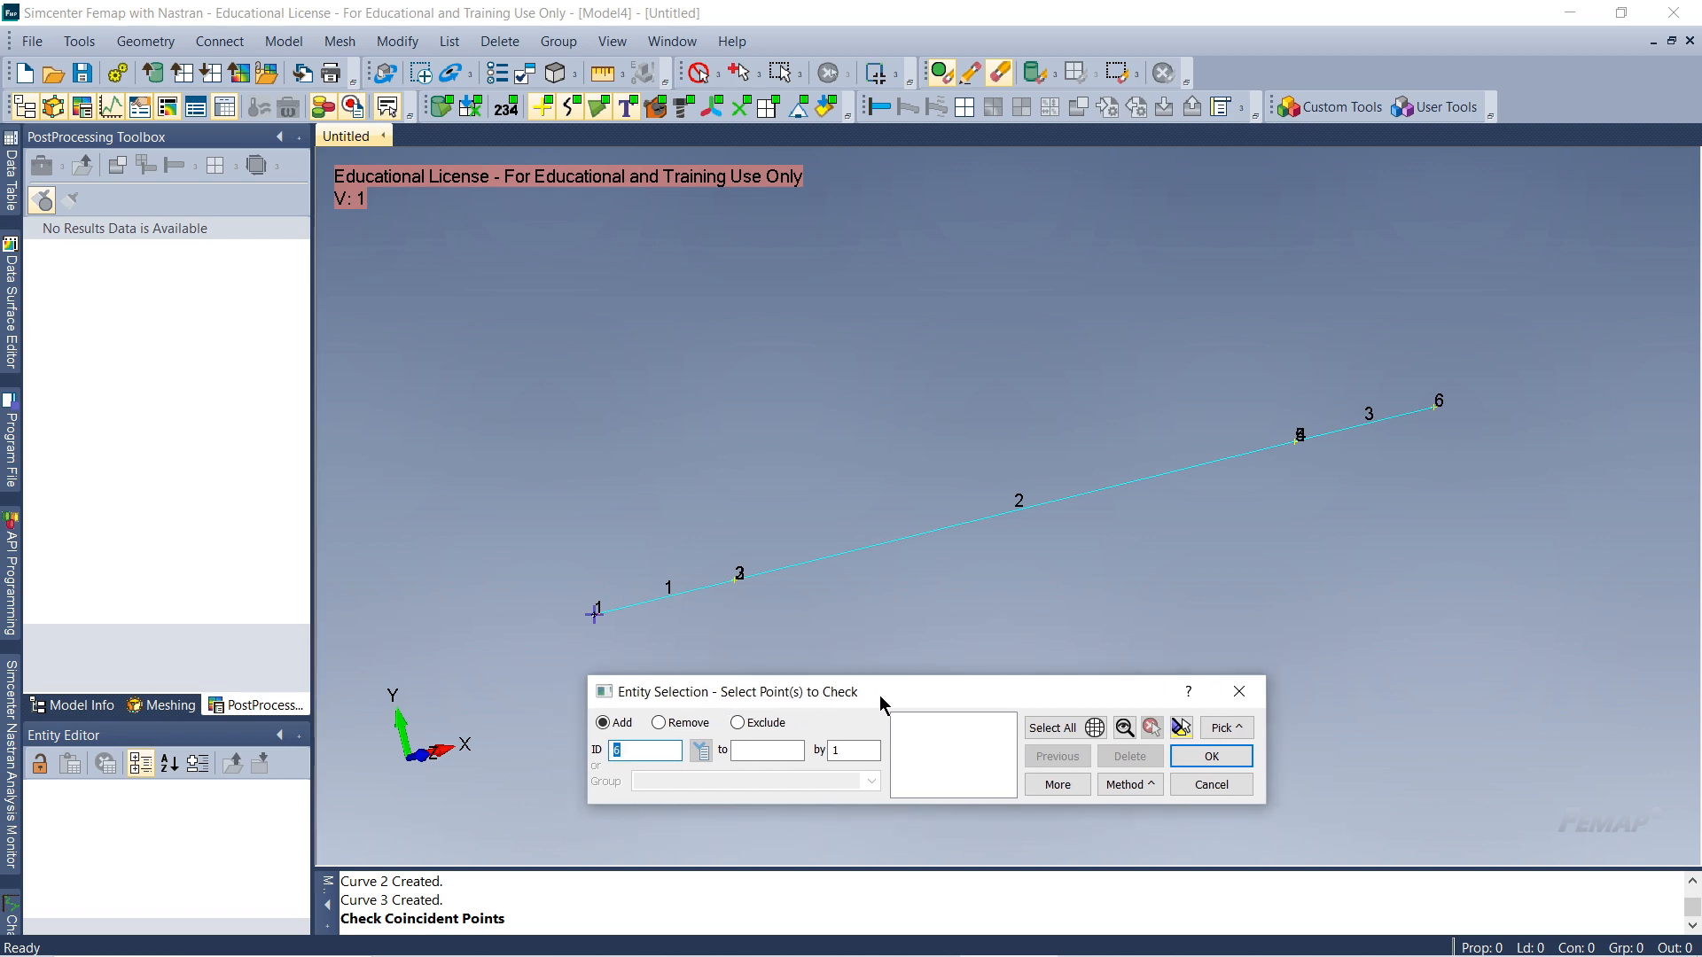
{"action": "scroll", "coordinate": [933, 567], "scroll_direction": "down", "scroll_amount": 1}
{"action": "middle_click_drag", "start_coordinate": [969, 539], "coordinate": [950, 486], "text": "ctrl"}
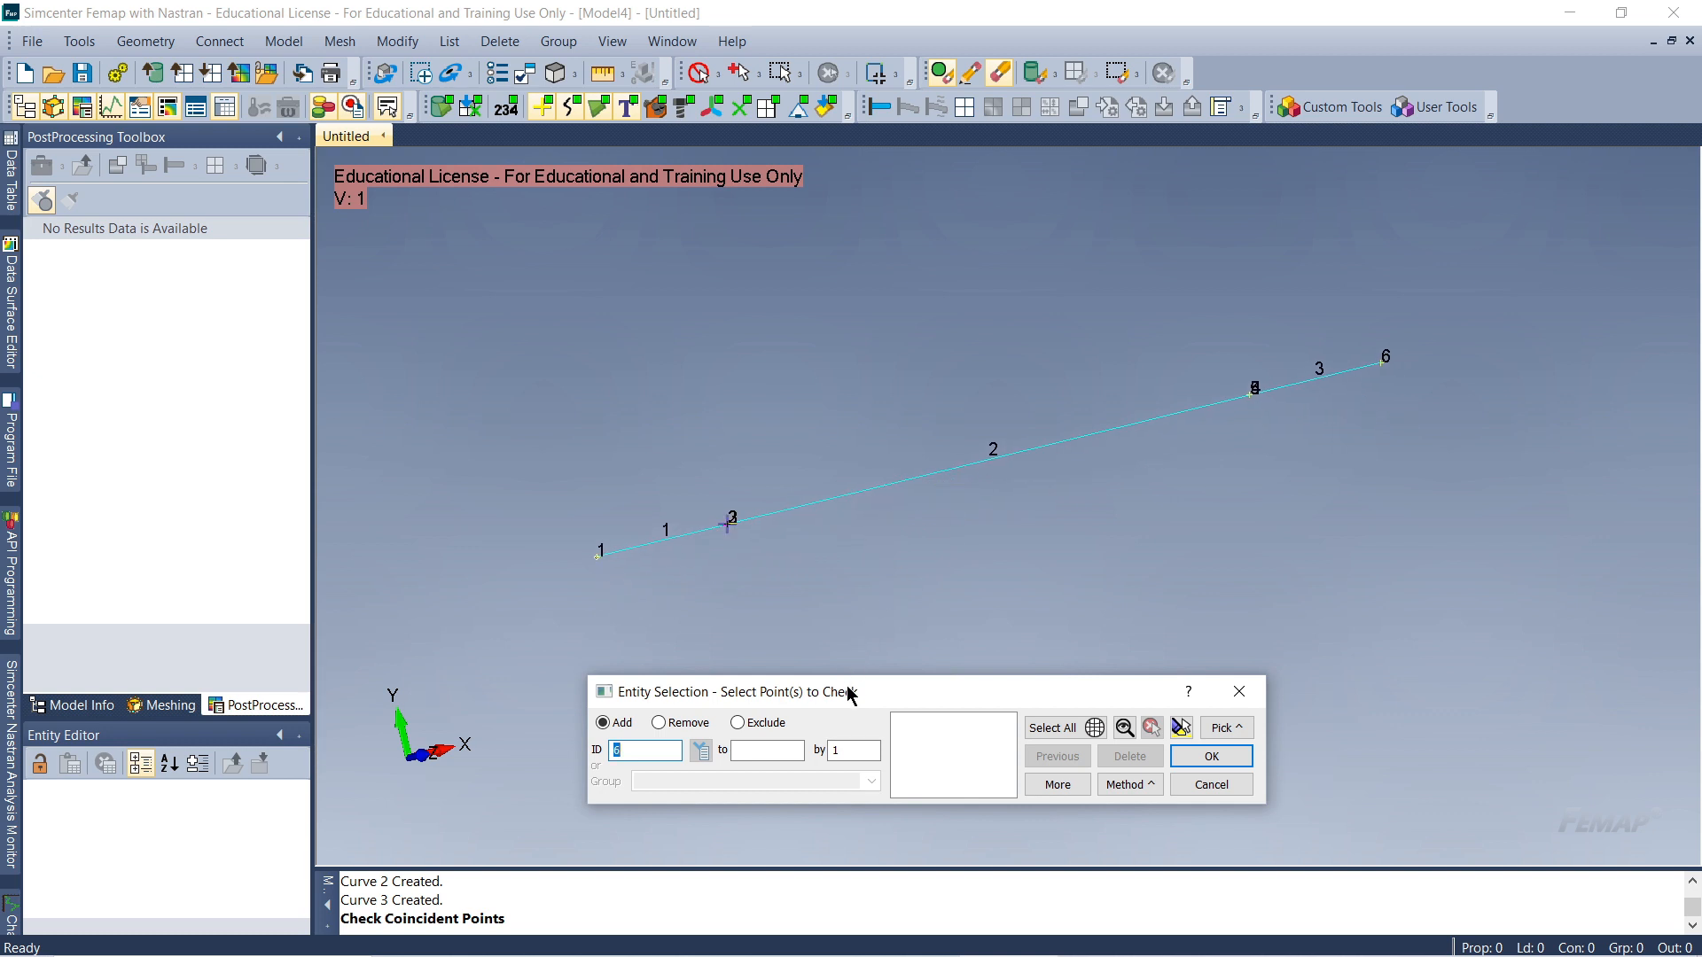
{"action": "left_click_drag", "start_coordinate": [848, 693], "coordinate": [851, 710]}
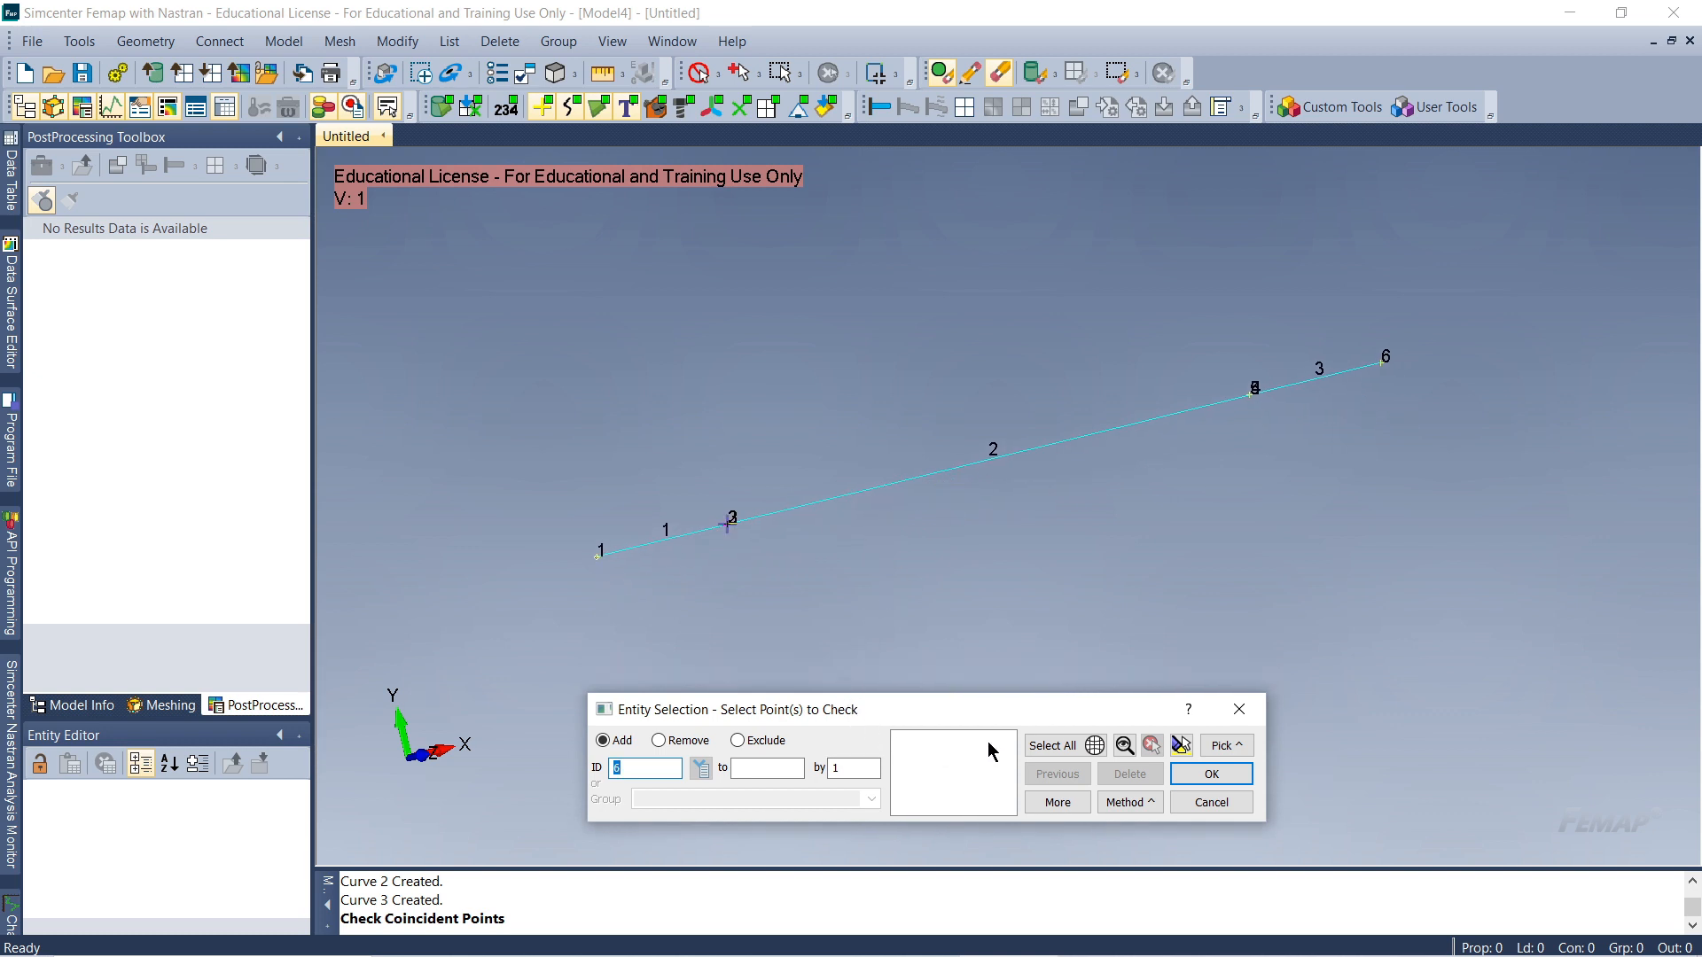
{"action": "left_click", "coordinate": [1072, 755]}
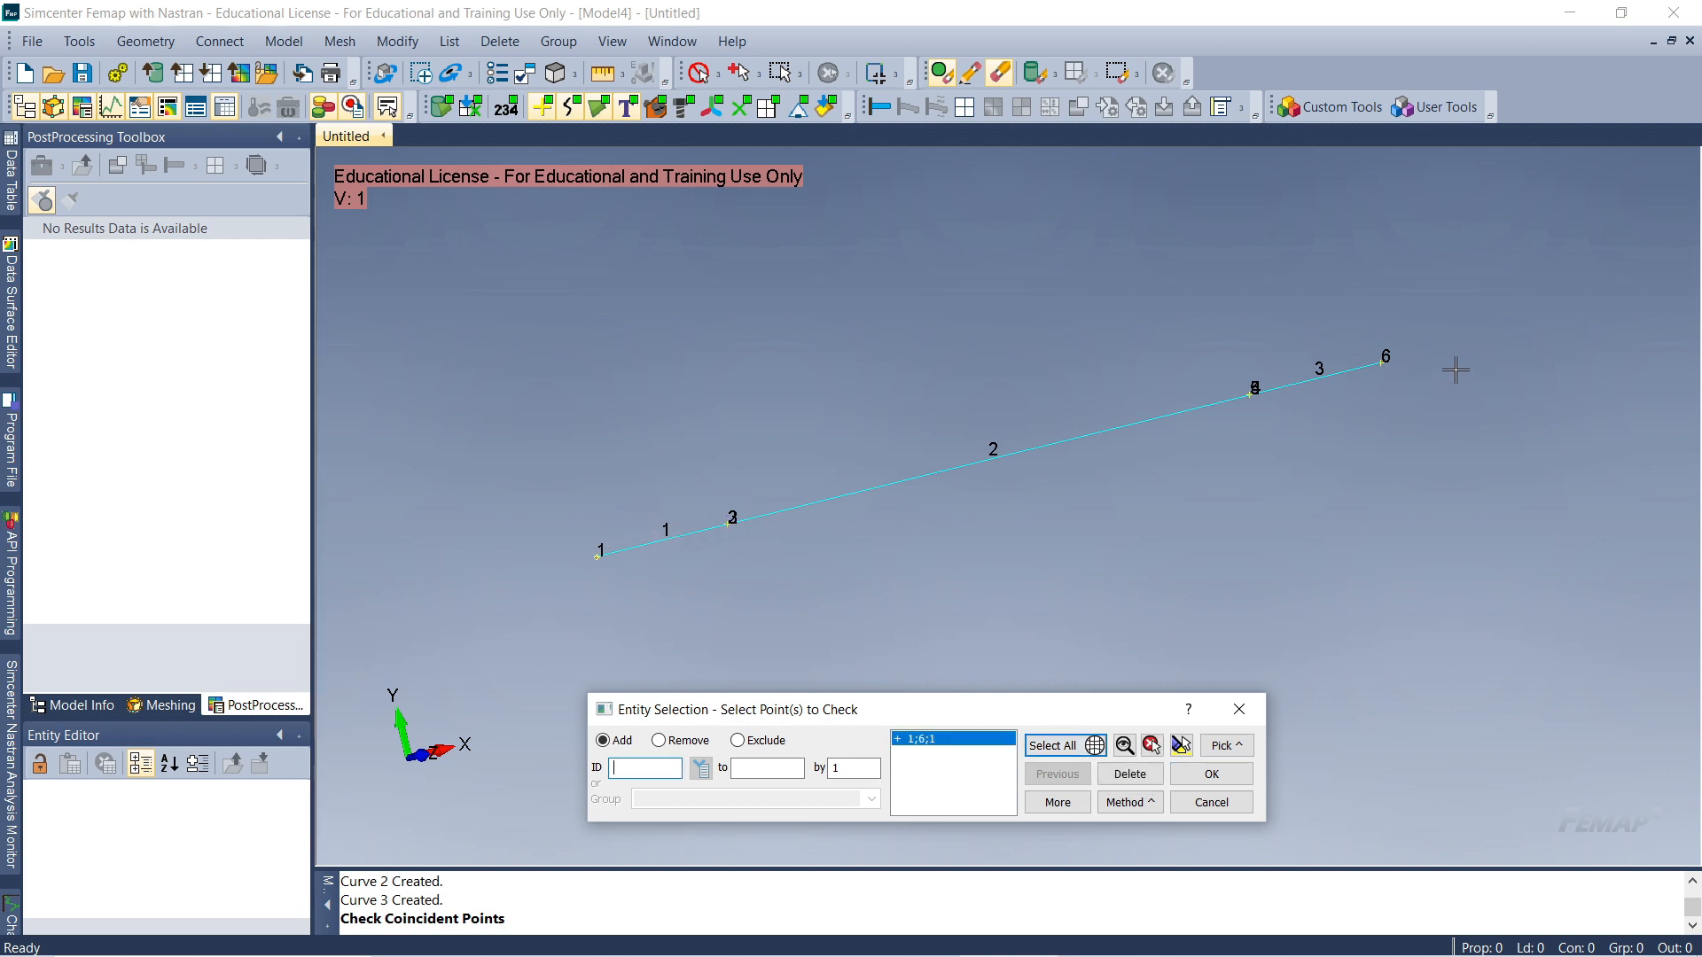
{"action": "left_click", "coordinate": [1211, 774]}
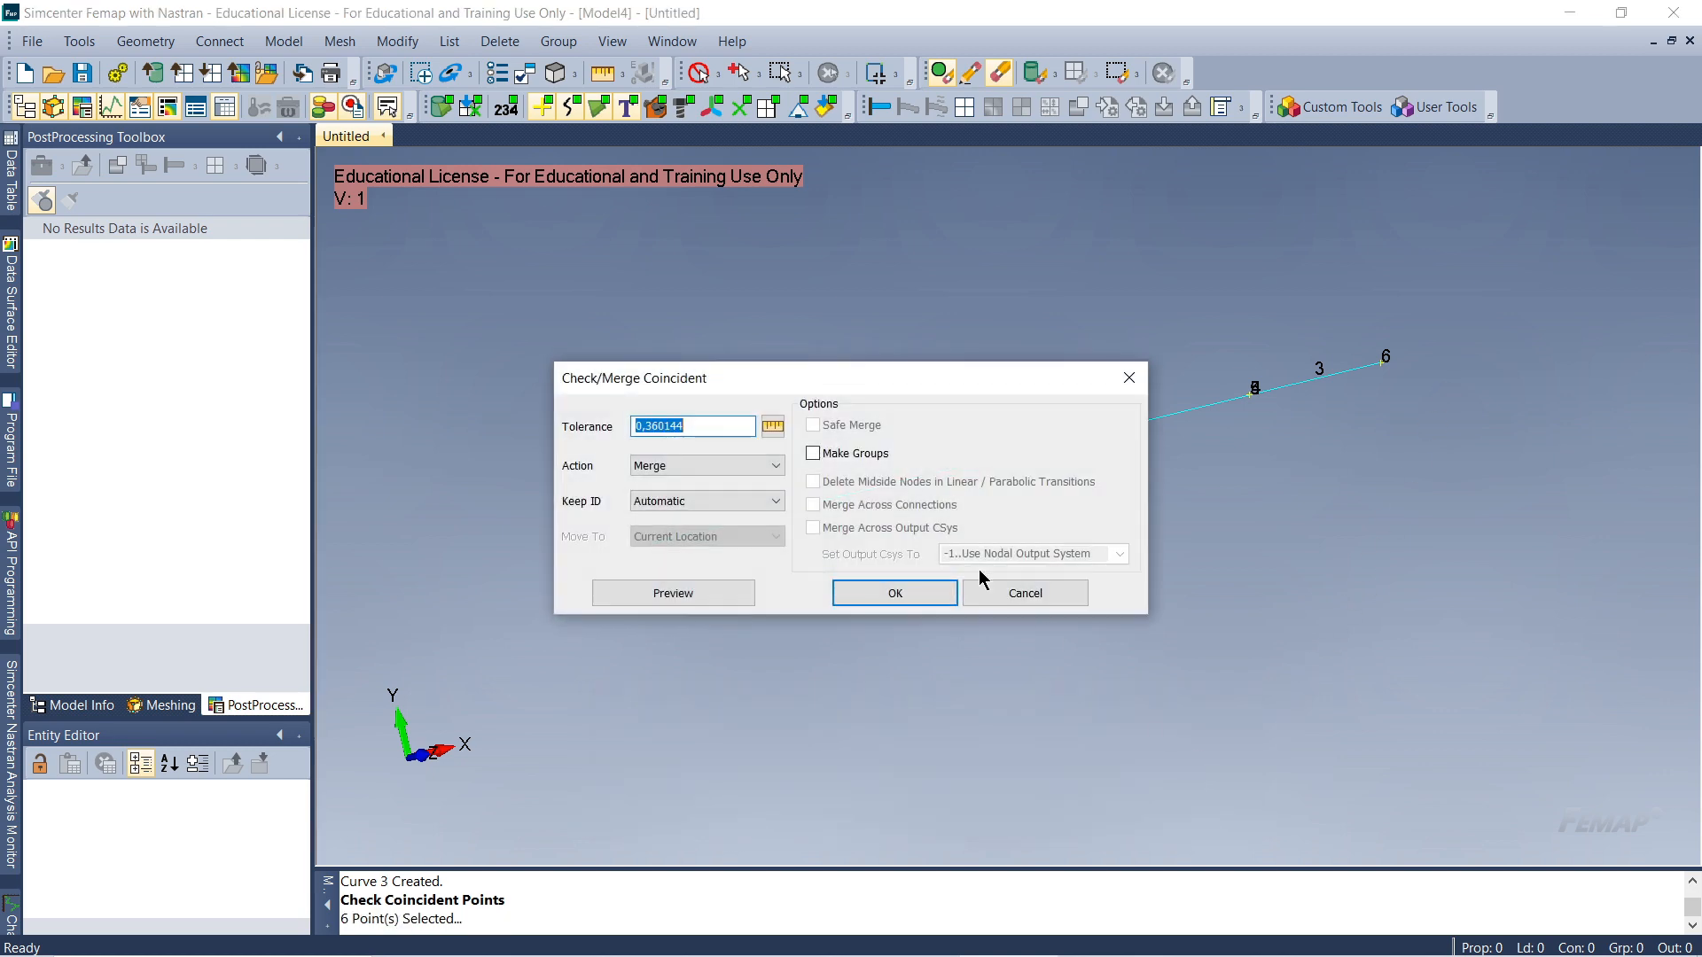
Merge the coincident points with the default tolerance and automatic ID keeping, and inspect the junction between the first two lines
{"action": "left_click_drag", "start_coordinate": [871, 393], "coordinate": [1088, 599]}
{"action": "left_click", "coordinate": [909, 642]}
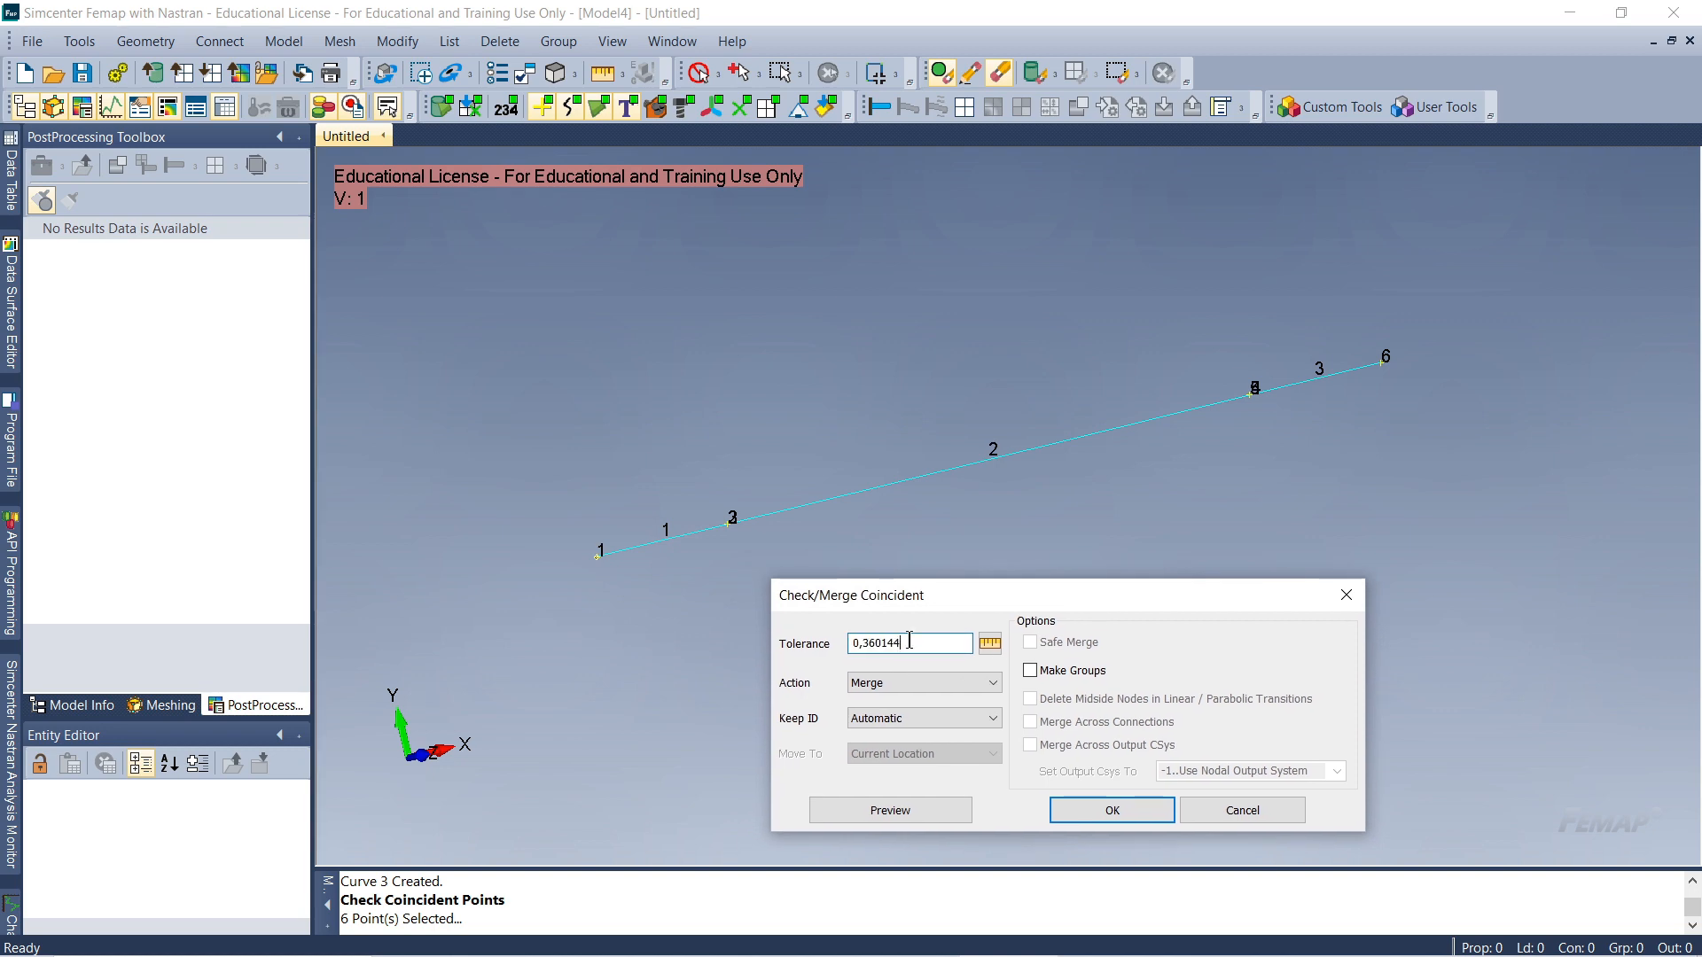
{"action": "left_click_drag", "start_coordinate": [900, 642], "coordinate": [817, 652]}
{"action": "double_click", "coordinate": [903, 646]}
{"action": "left_click", "coordinate": [904, 646]}
{"action": "left_click_drag", "start_coordinate": [1124, 597], "coordinate": [1095, 561]}
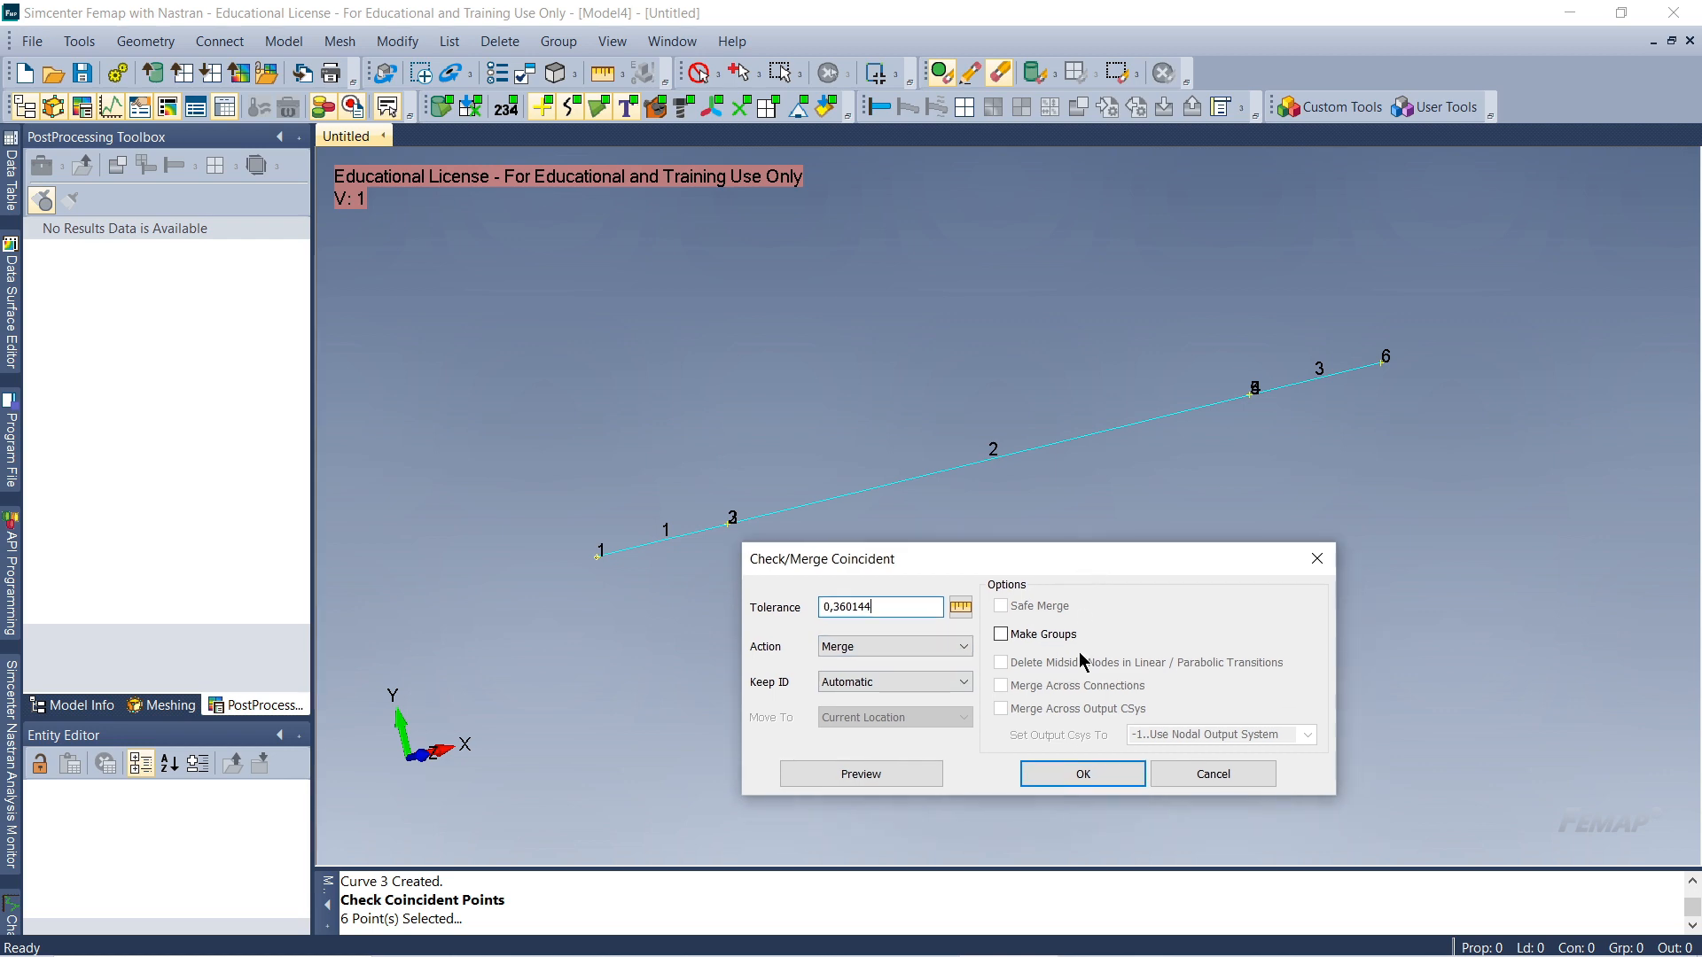
{"action": "left_click", "coordinate": [1082, 776]}
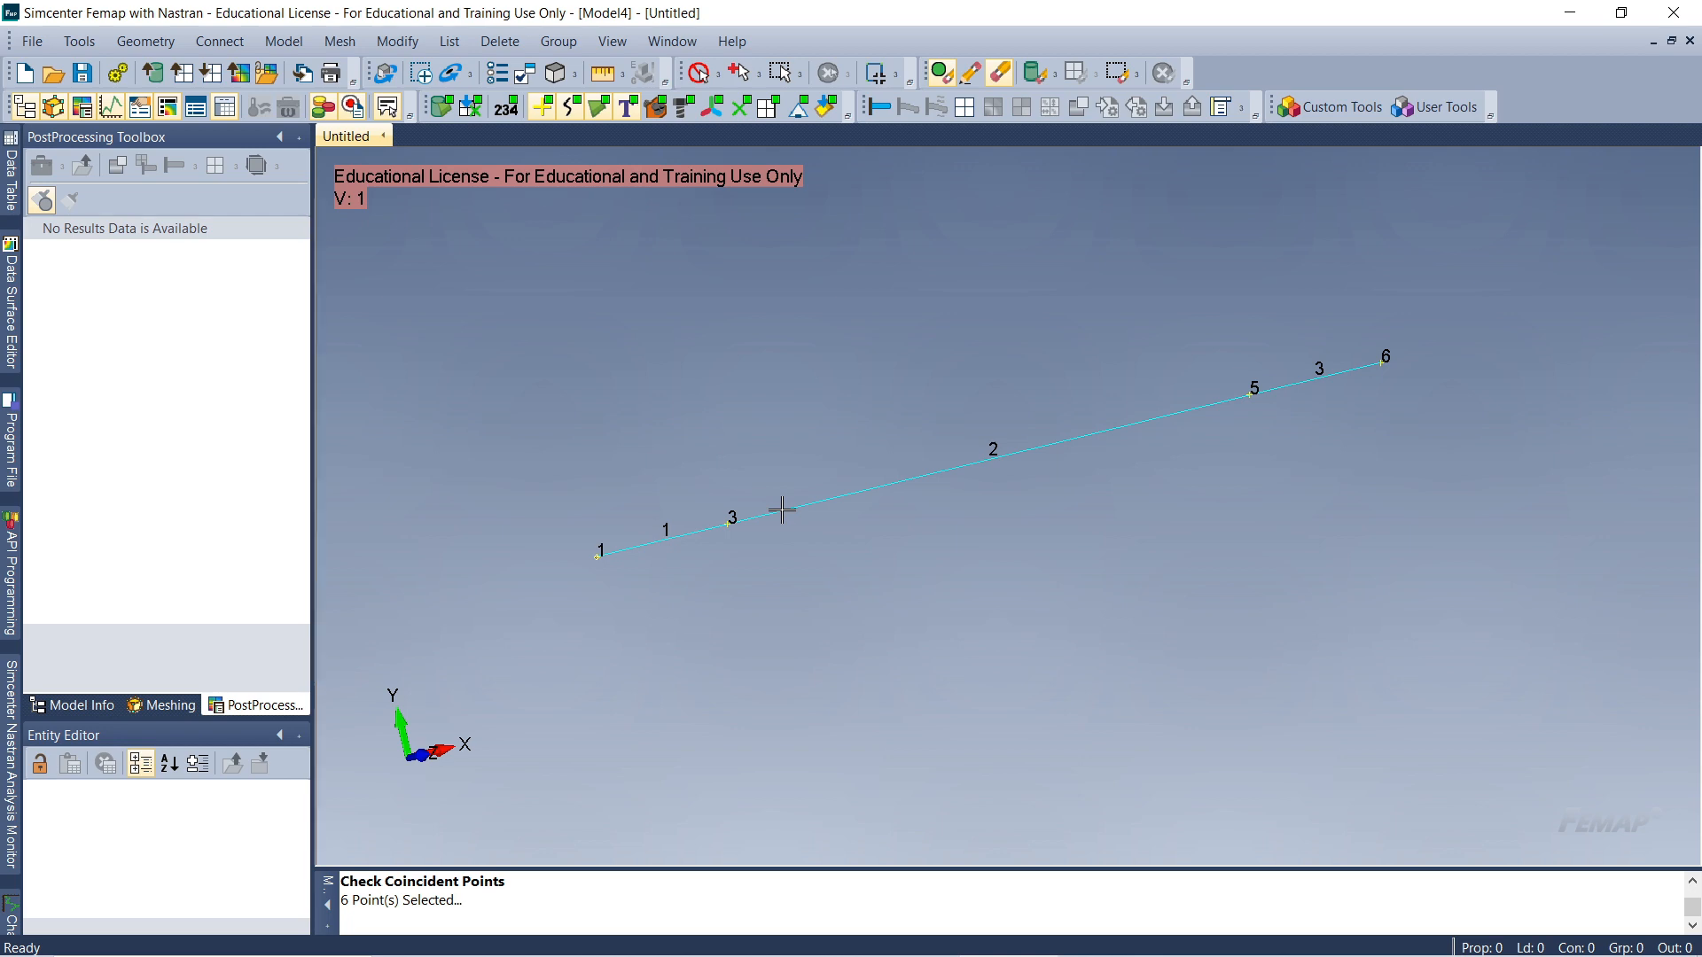
{"action": "scroll", "coordinate": [691, 533], "scroll_direction": "up", "scroll_amount": 3}
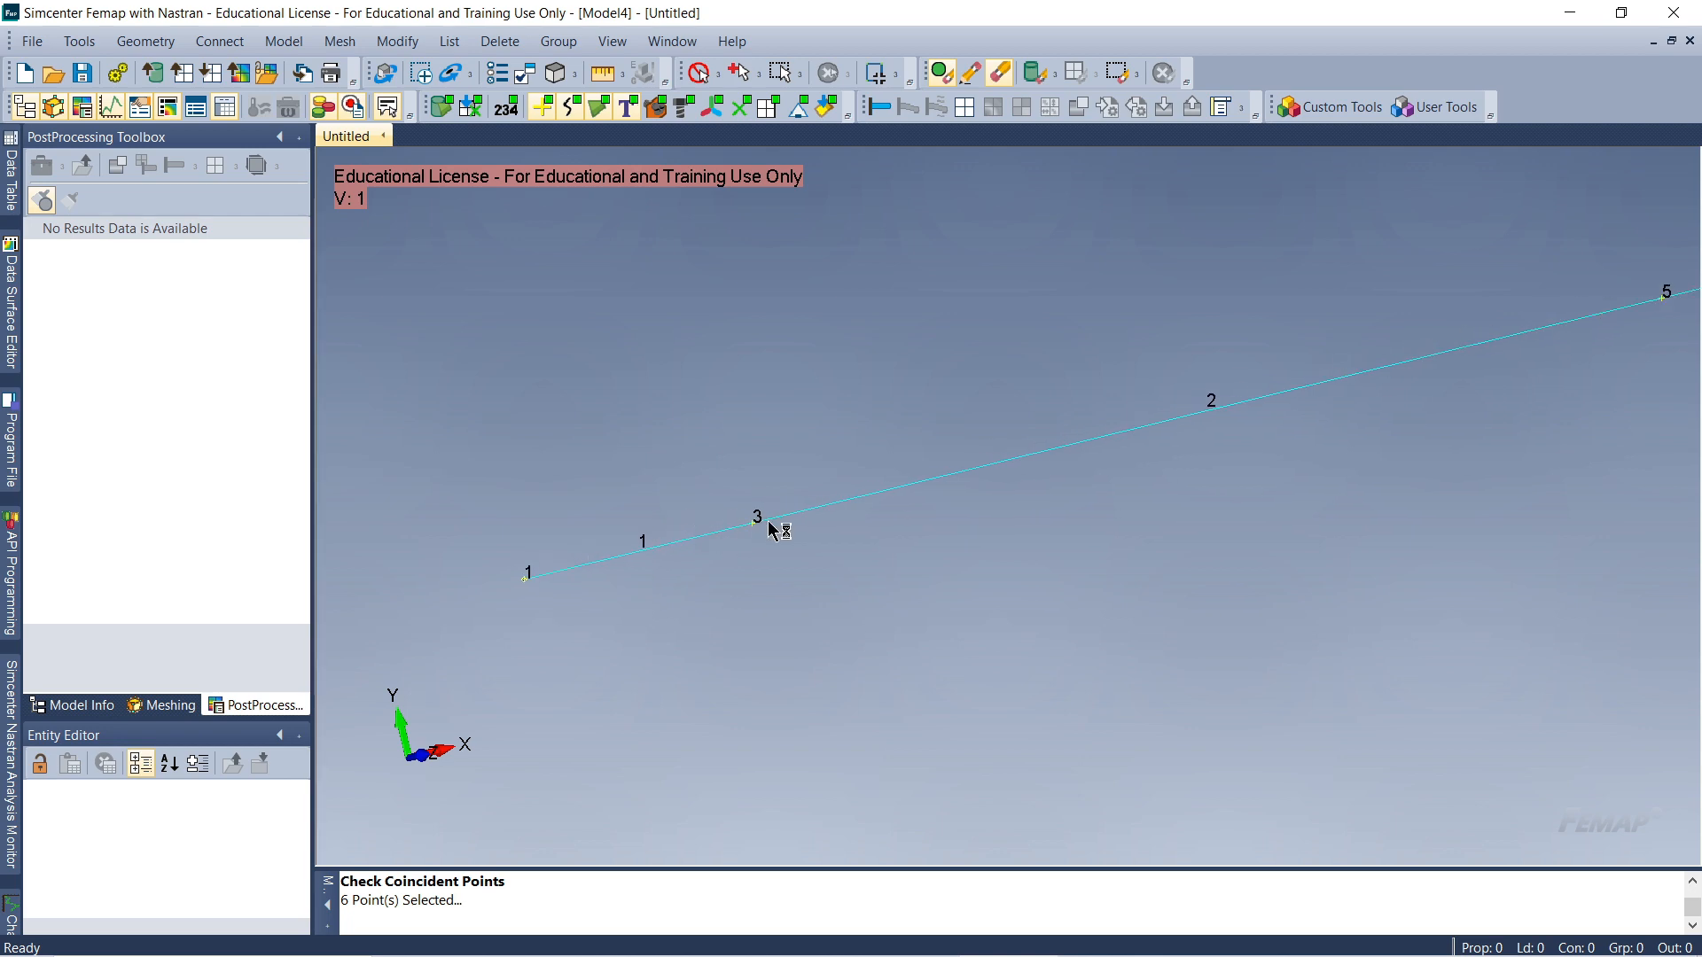
{"action": "middle_click_drag", "start_coordinate": [758, 524], "coordinate": [771, 602]}
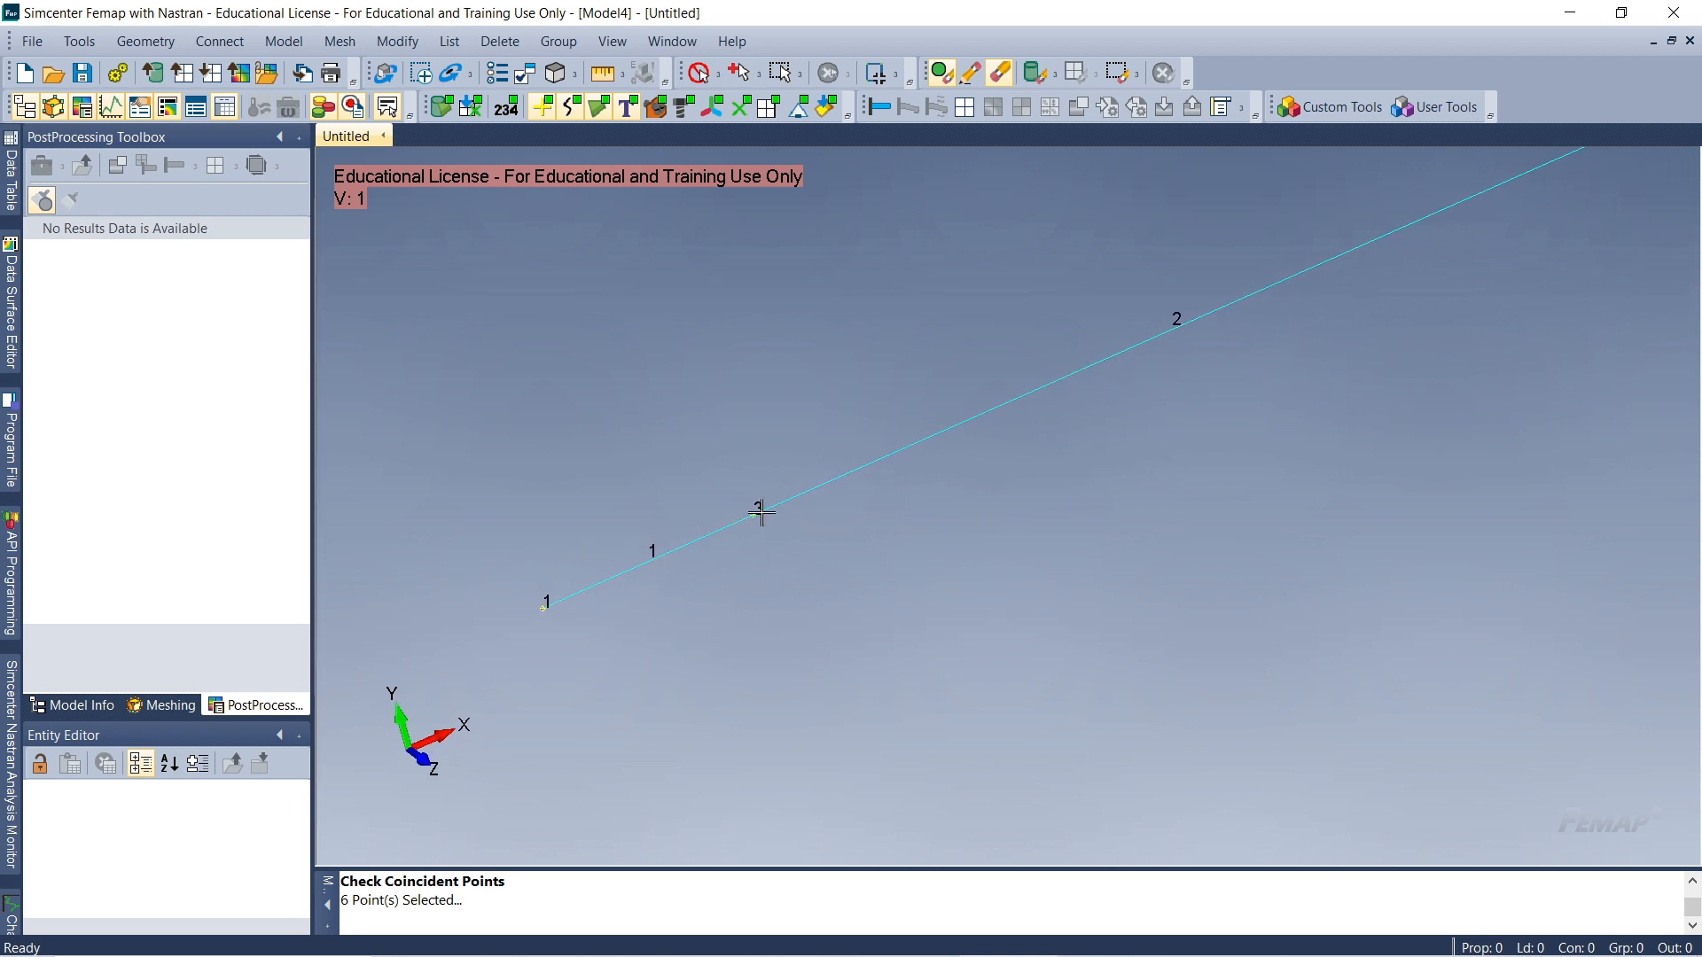
Examine the junction between the second and third lines and the point numbering along the whole beam
{"action": "middle_click_drag", "start_coordinate": [807, 502], "coordinate": [1059, 443]}
{"action": "scroll", "coordinate": [1064, 532], "scroll_direction": "up", "scroll_amount": 4}
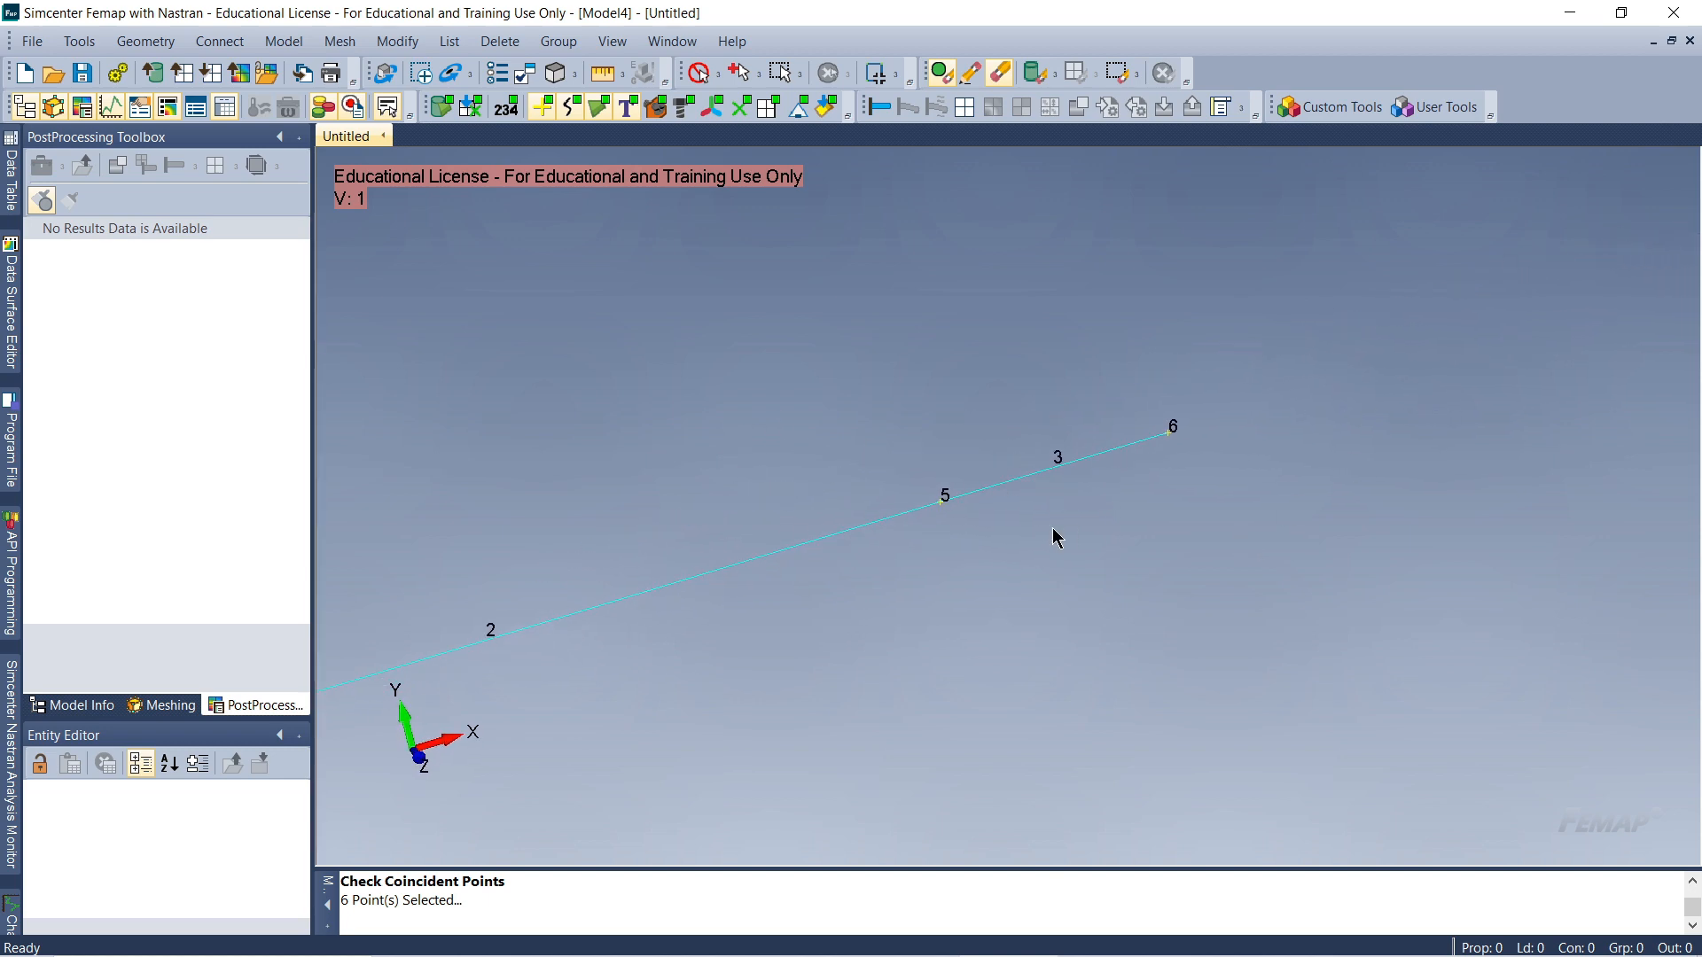
{"action": "scroll", "coordinate": [1028, 634], "scroll_direction": "up", "scroll_amount": 3}
{"action": "scroll", "coordinate": [1303, 346], "scroll_direction": "up", "scroll_amount": 3}
{"action": "scroll", "coordinate": [621, 530], "scroll_direction": "up", "scroll_amount": 1}
{"action": "scroll", "coordinate": [856, 487], "scroll_direction": "up", "scroll_amount": 1}
{"action": "scroll", "coordinate": [895, 497], "scroll_direction": "down", "scroll_amount": 6}
{"action": "scroll", "coordinate": [886, 494], "scroll_direction": "down", "scroll_amount": 4}
{"action": "middle_click_drag", "start_coordinate": [578, 560], "coordinate": [1143, 502], "text": "ctrl"}
{"action": "scroll", "coordinate": [496, 773], "scroll_direction": "up", "scroll_amount": 1}
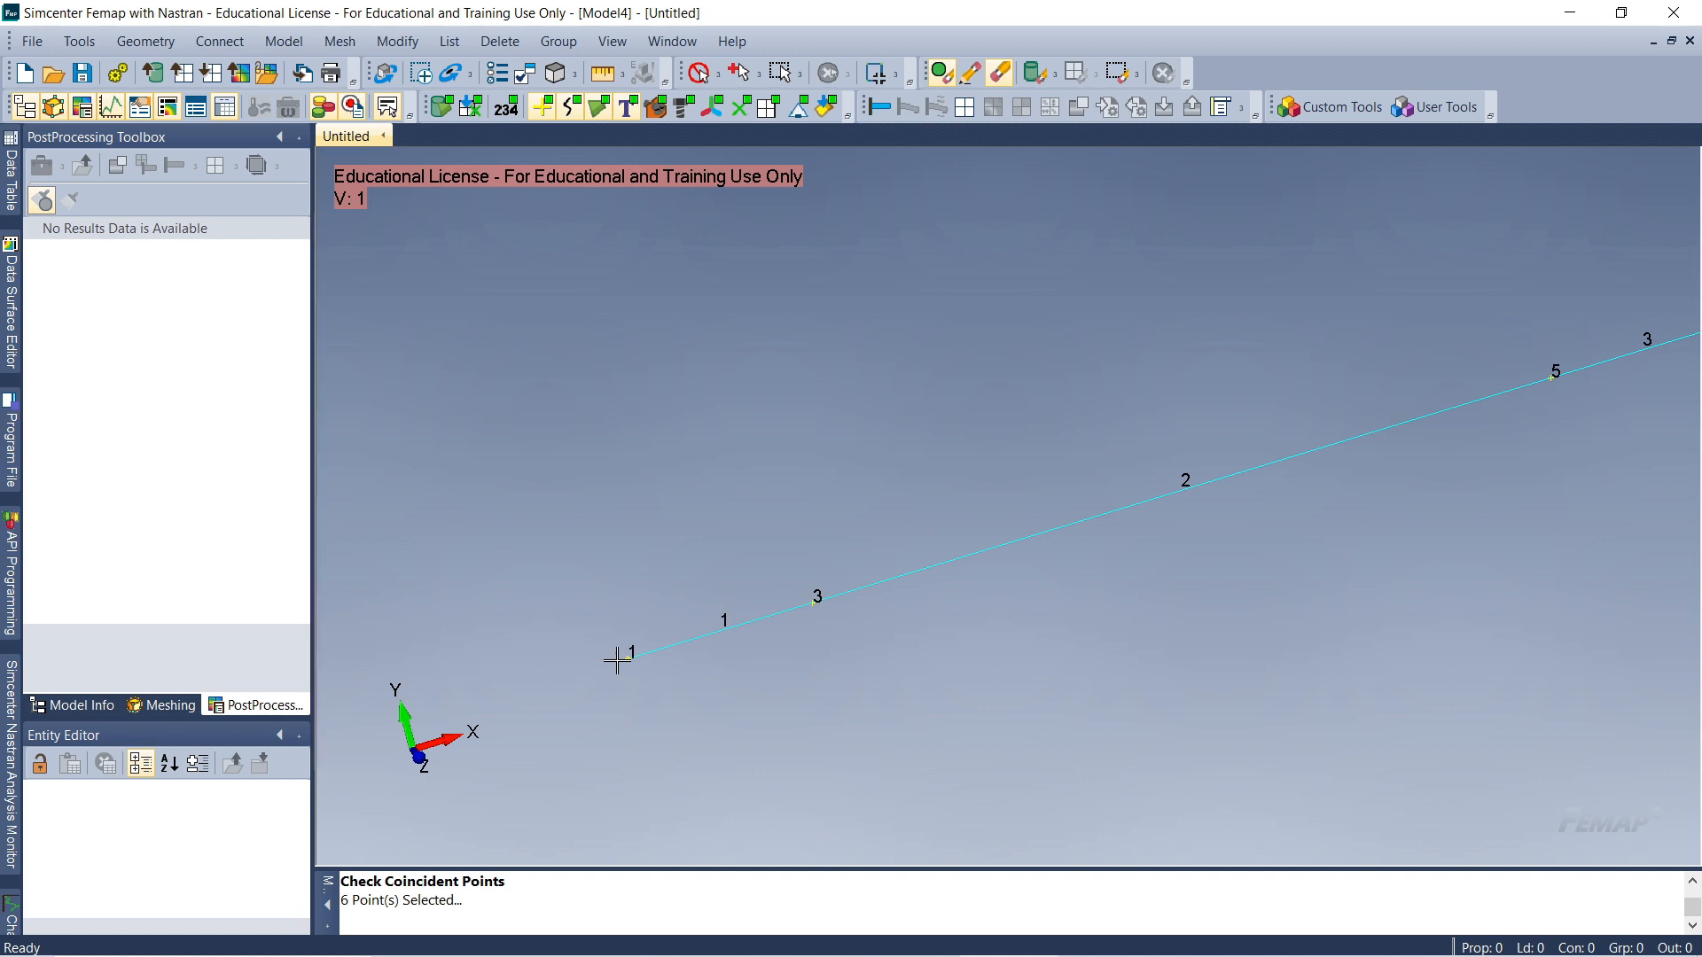
{"action": "scroll", "coordinate": [806, 648], "scroll_direction": "down", "scroll_amount": 3}
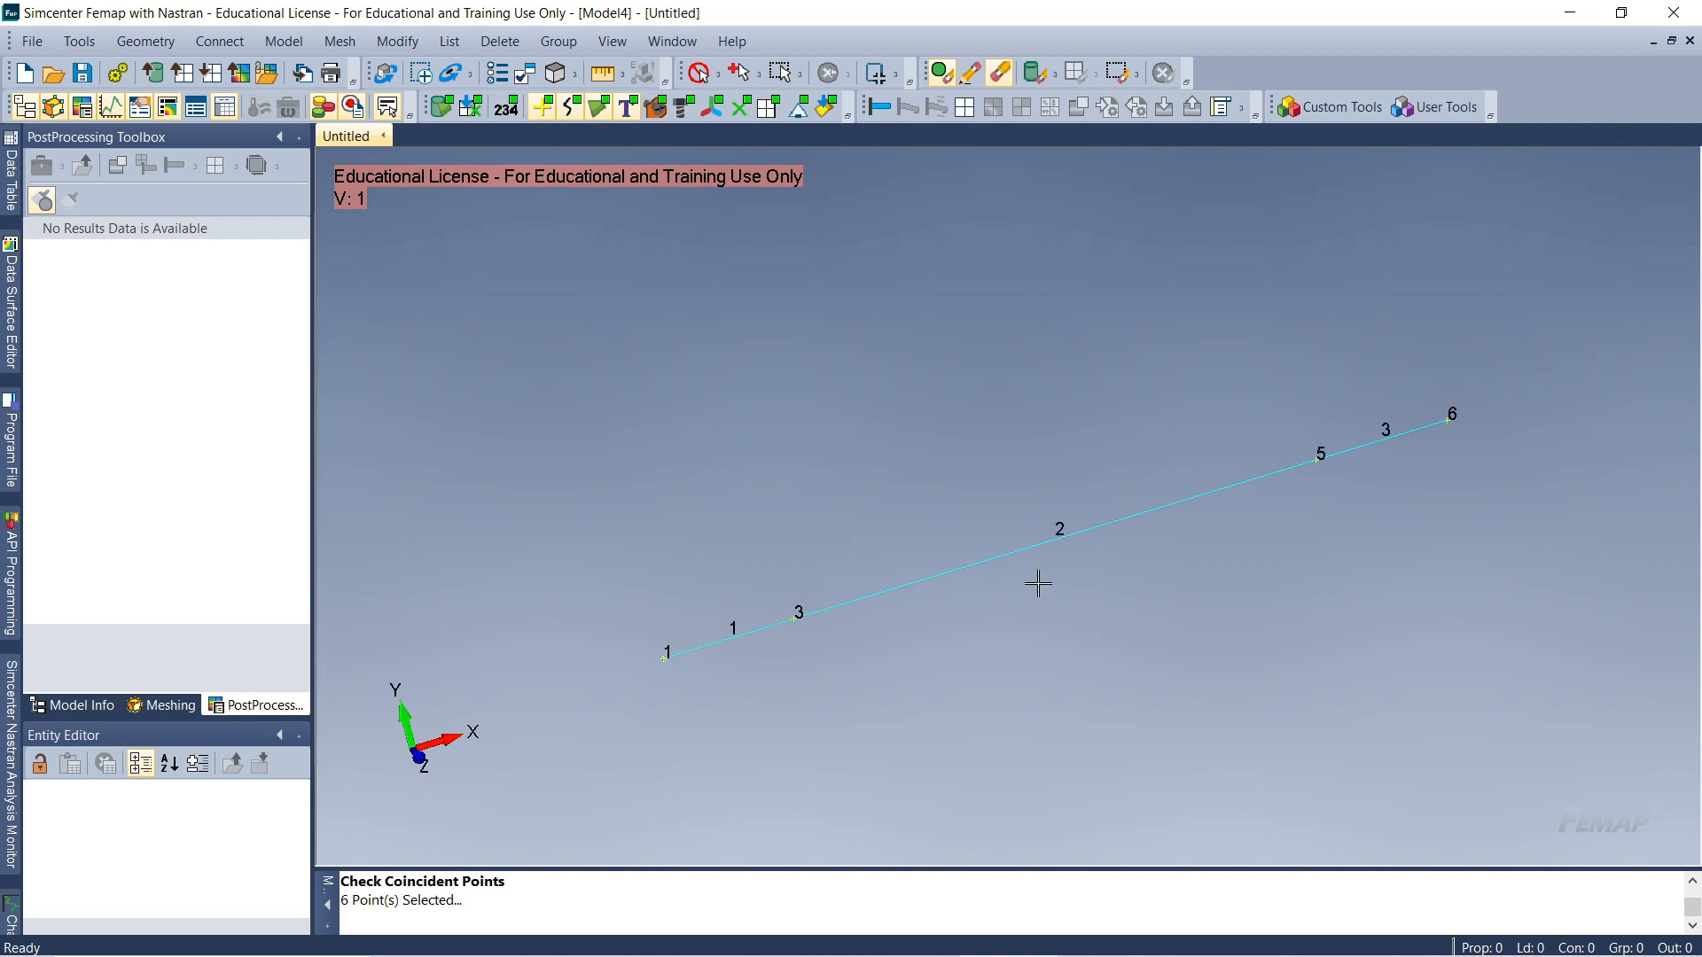
{"action": "scroll", "coordinate": [999, 573], "scroll_direction": "down", "scroll_amount": 2}
{"action": "middle_click_drag", "start_coordinate": [800, 638], "coordinate": [847, 578], "text": "ctrl"}
{"action": "scroll", "coordinate": [858, 569], "scroll_direction": "up", "scroll_amount": 1}
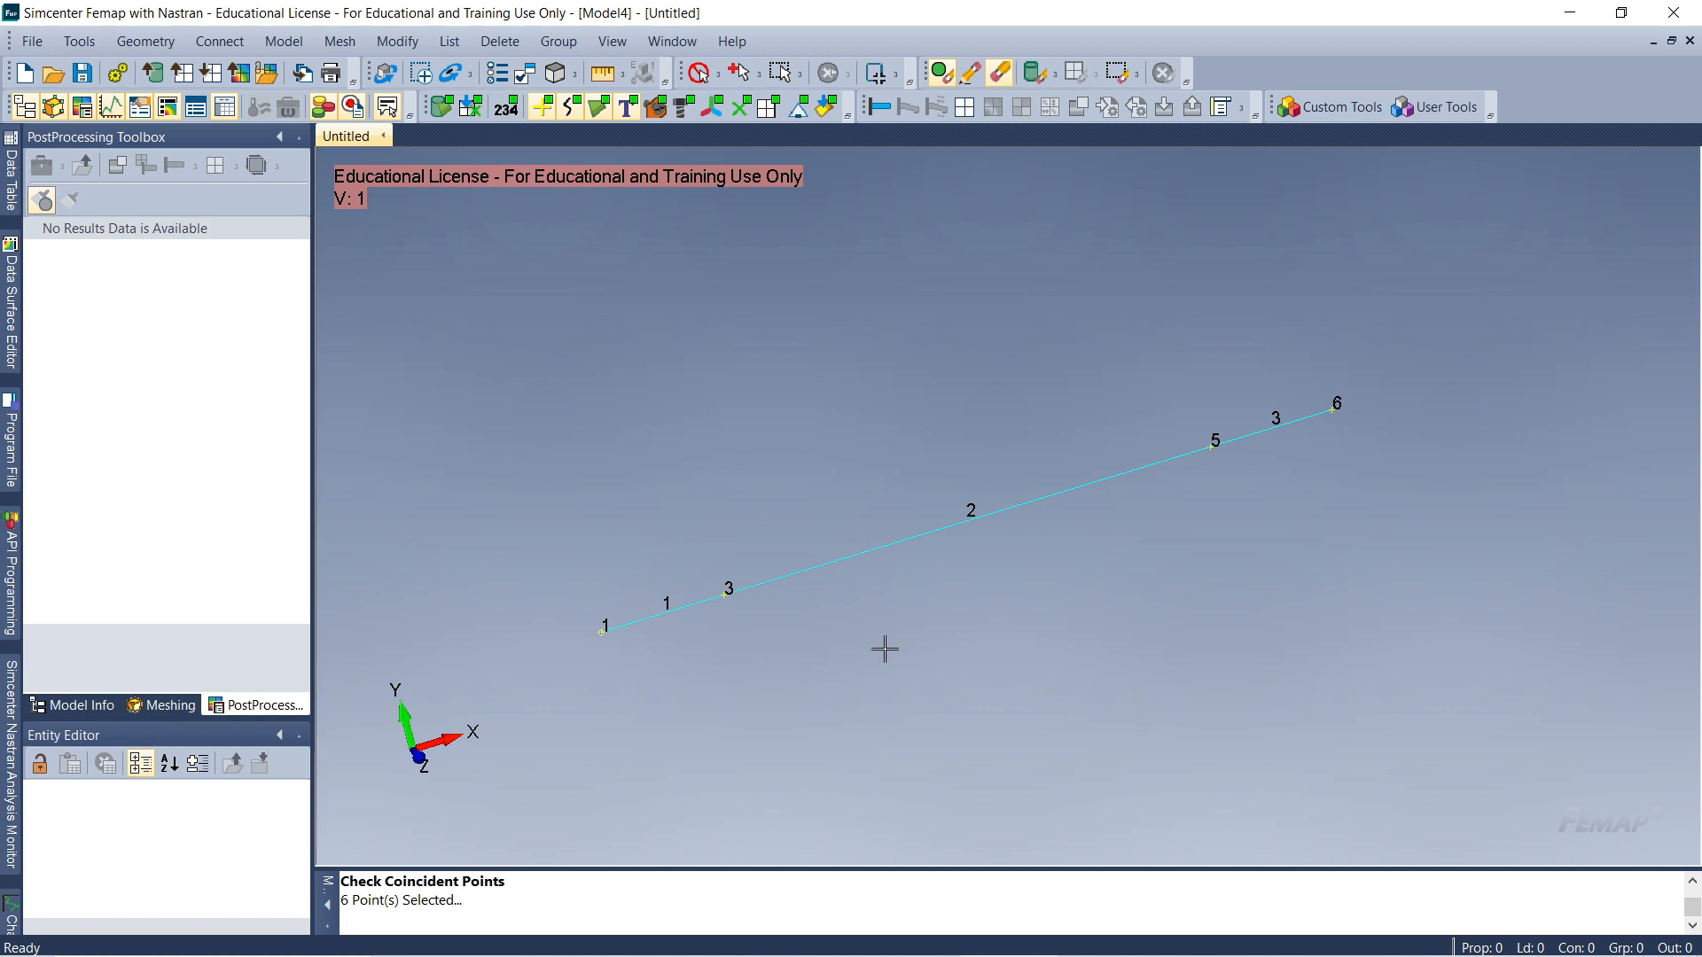
{"action": "scroll", "coordinate": [881, 657], "scroll_direction": "up", "scroll_amount": 1}
{"action": "middle_click_drag", "start_coordinate": [881, 601], "coordinate": [878, 654], "text": "ctrl"}
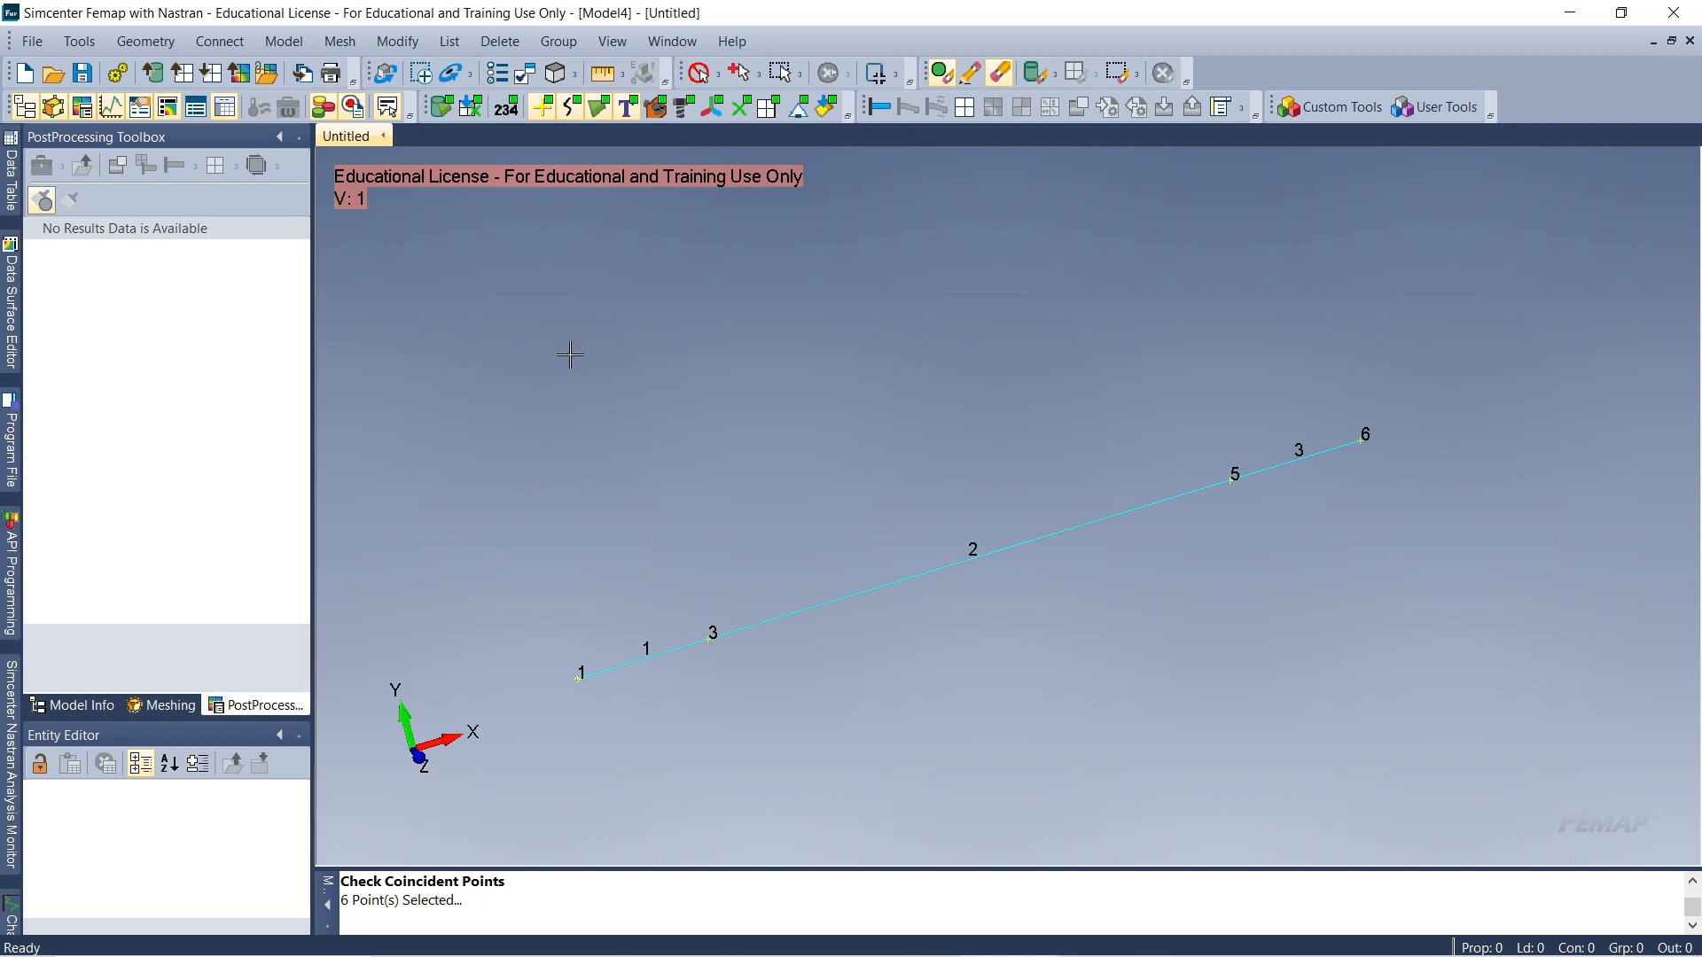
Set the solid geometry scale factor to Millimeters in the Geometry/Model preferences
{"action": "left_click", "coordinate": [30, 41]}
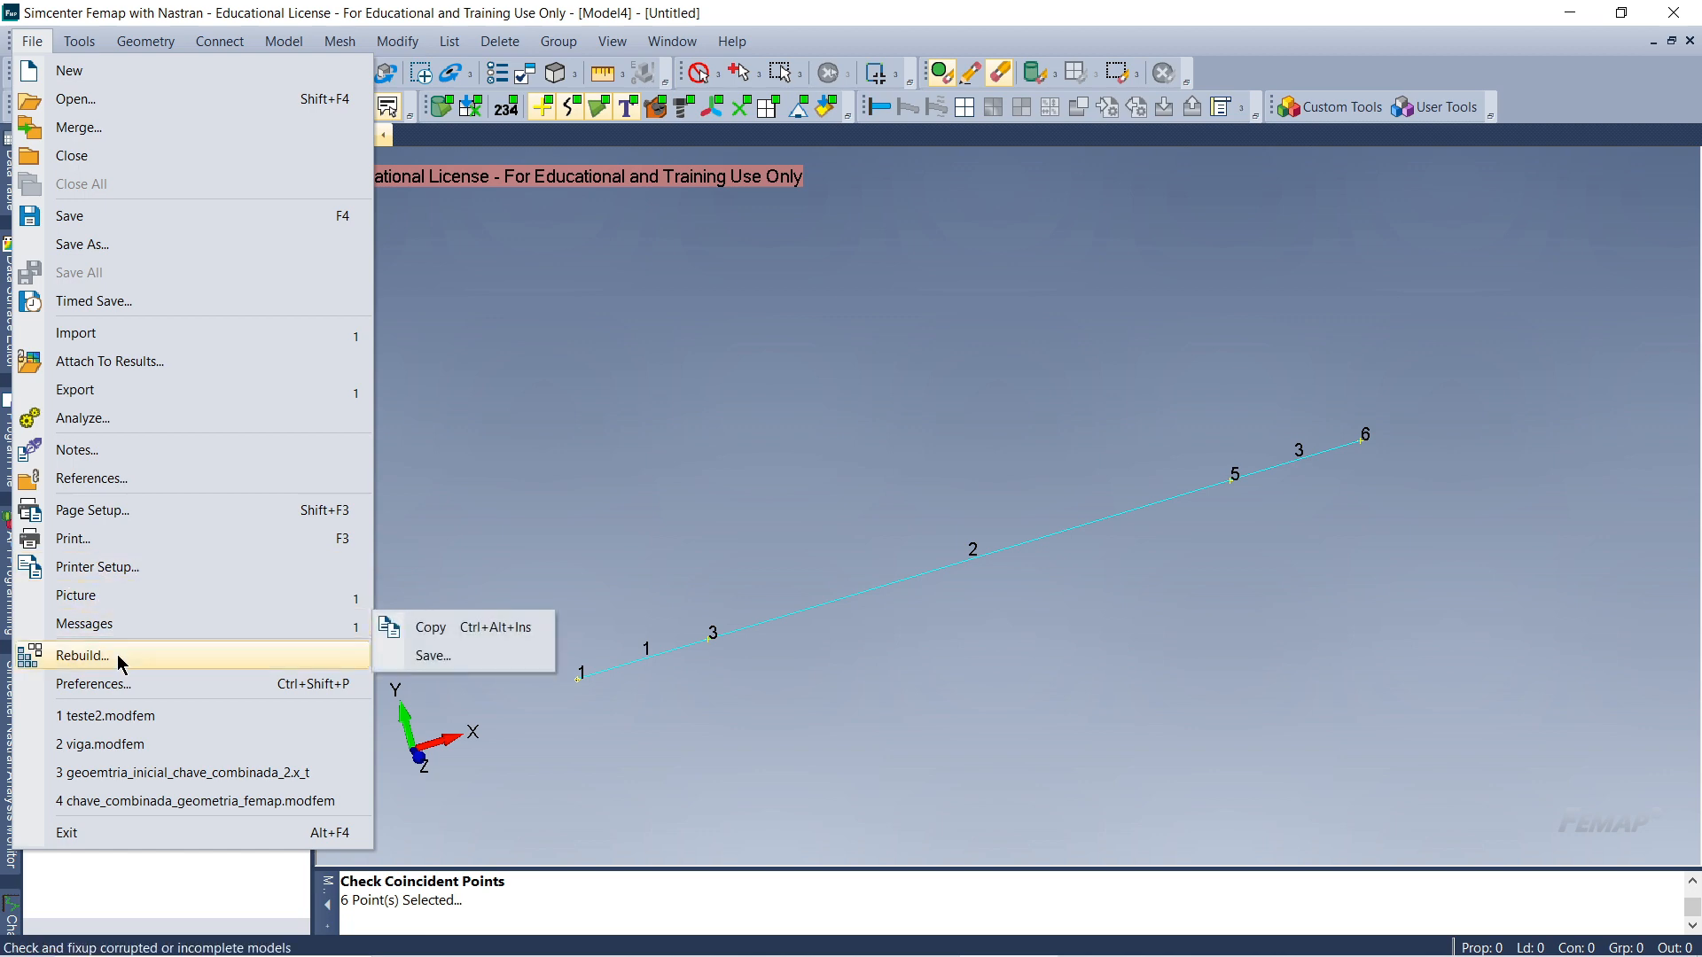
{"action": "left_click", "coordinate": [162, 684]}
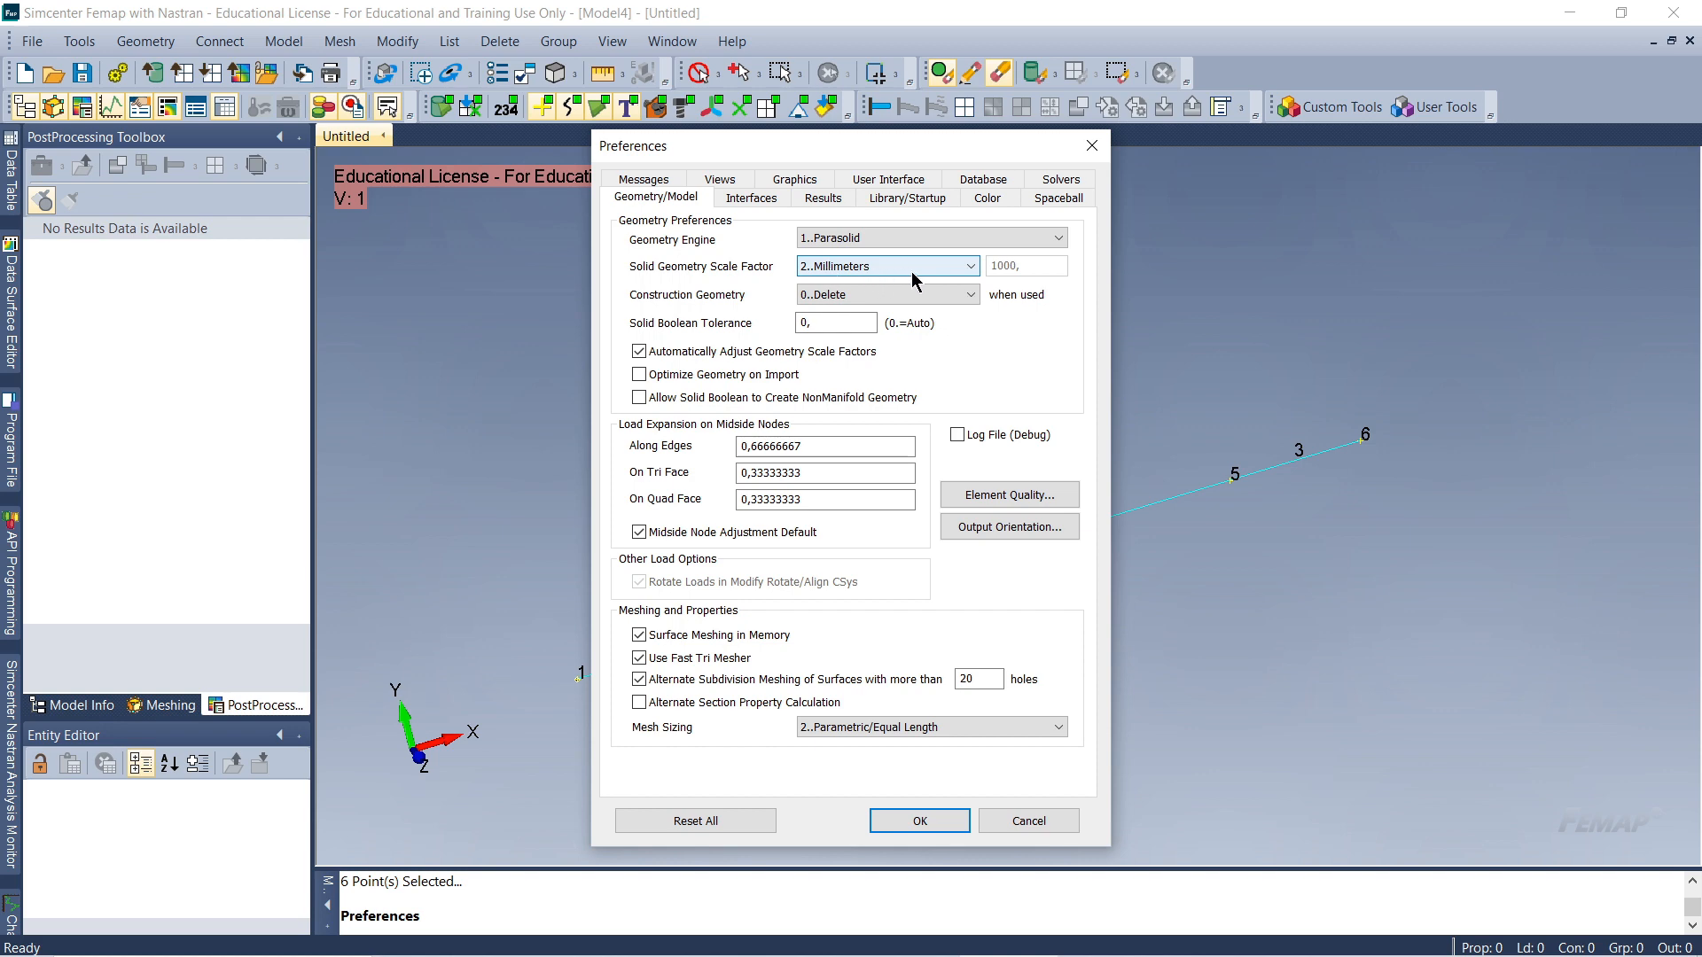
{"action": "left_click", "coordinate": [971, 267]}
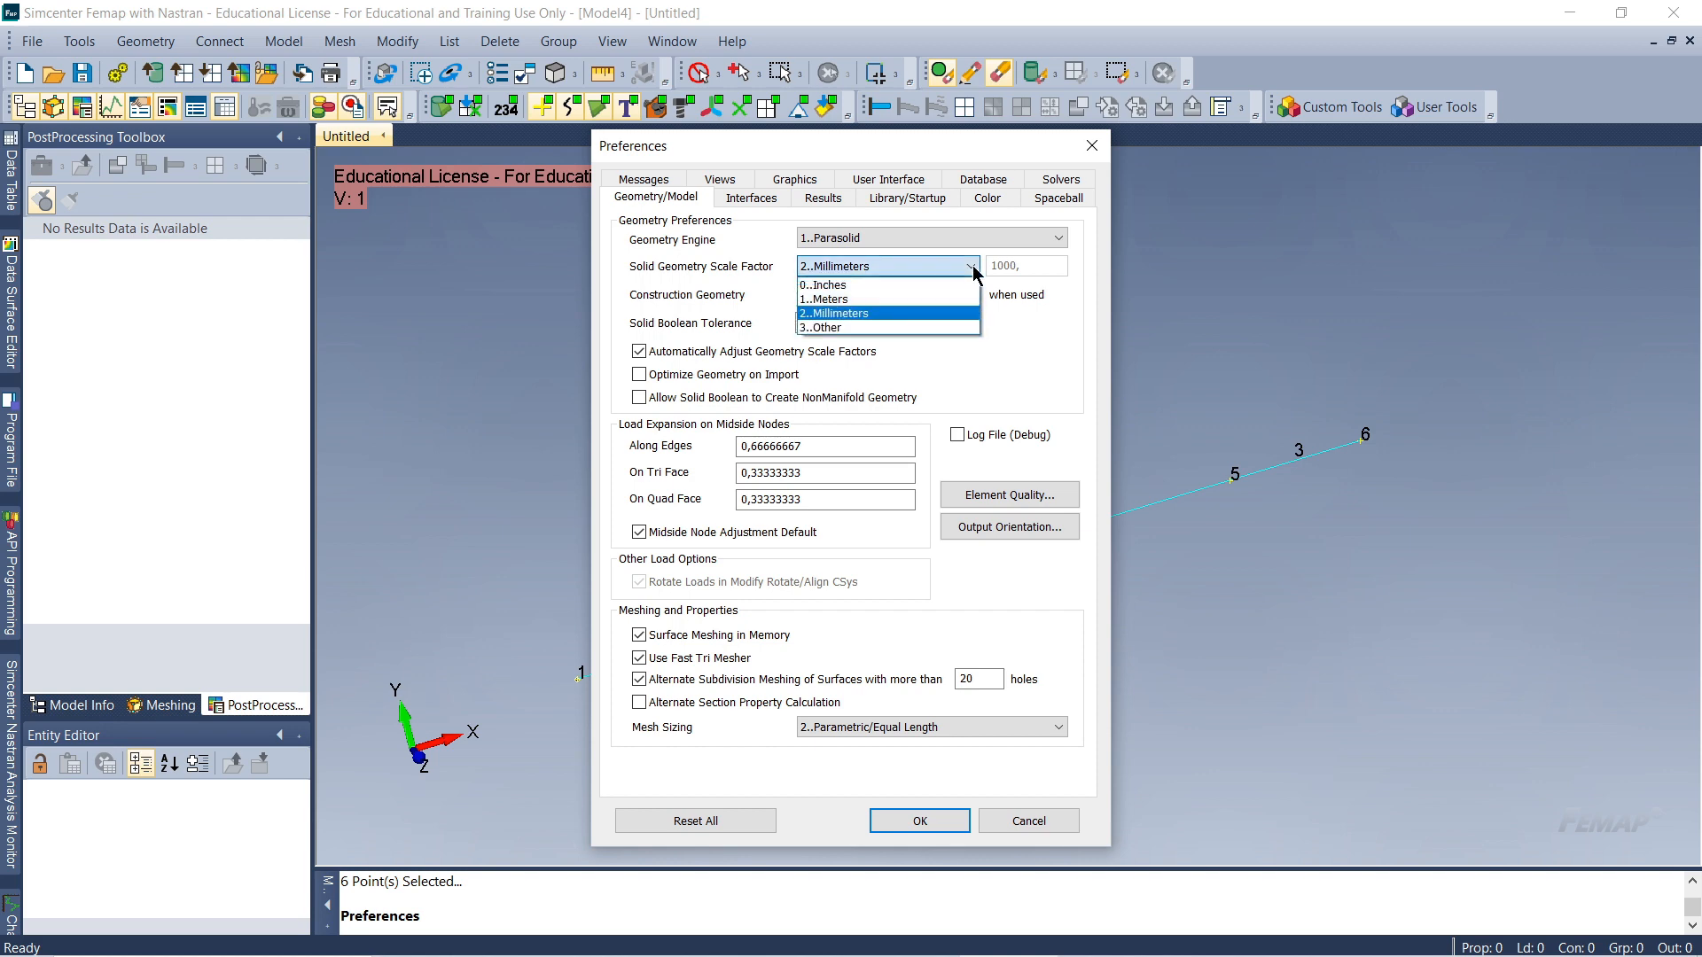
{"action": "left_click", "coordinate": [885, 314]}
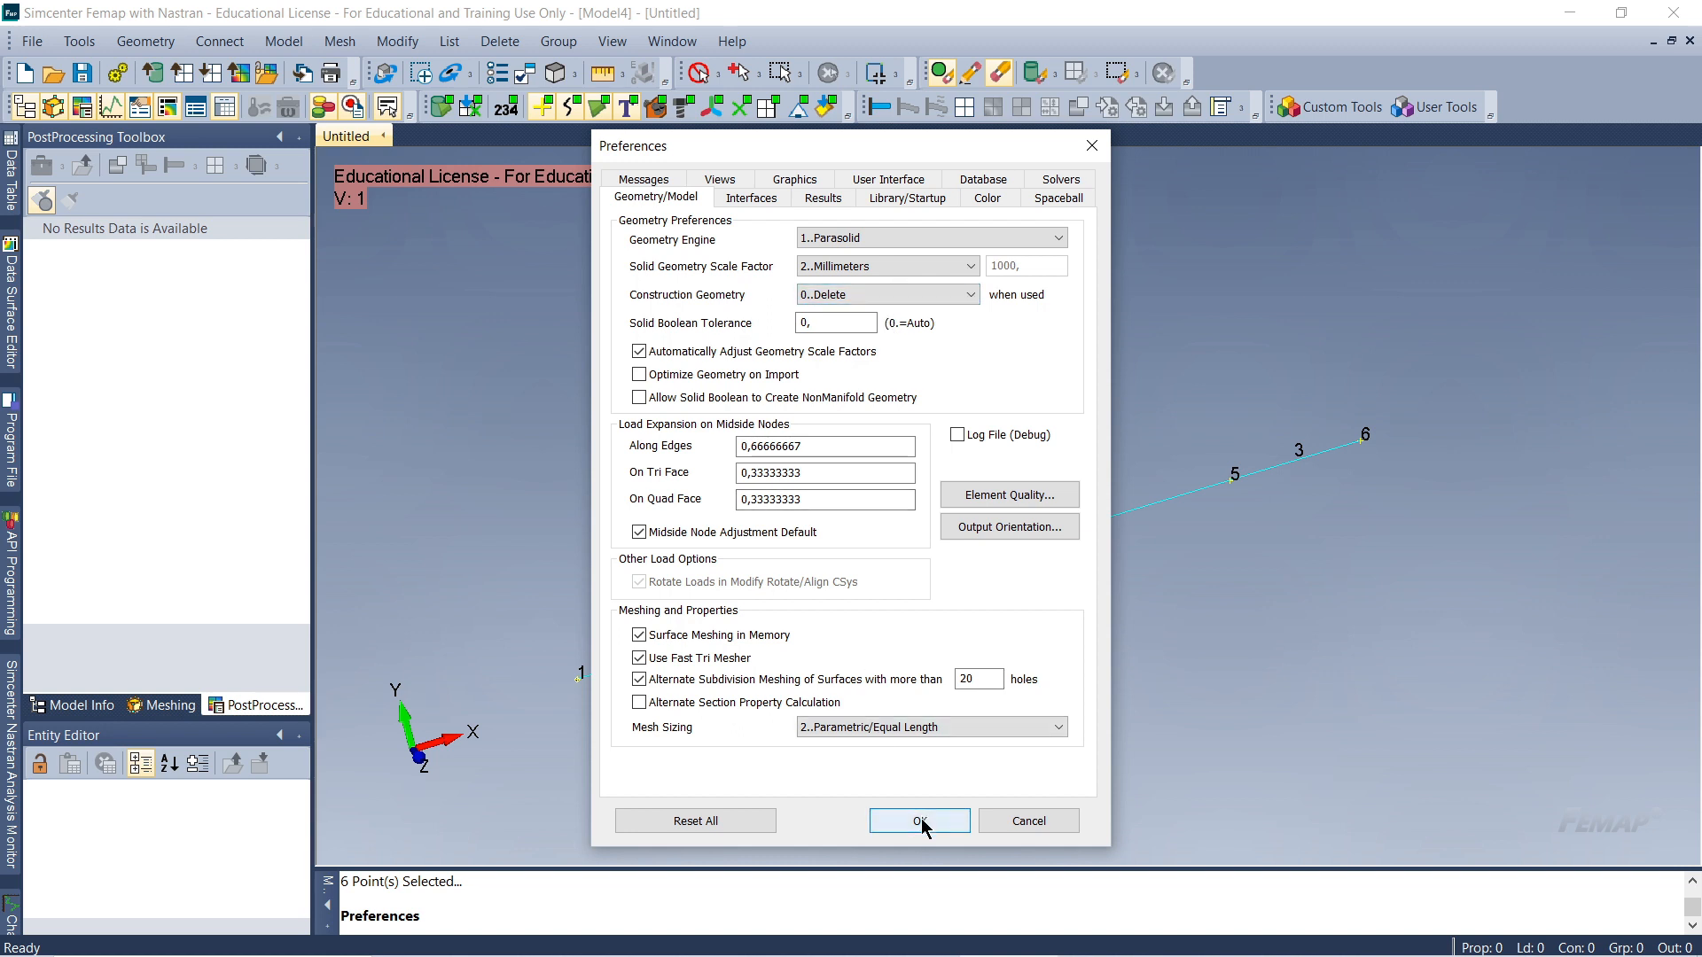
{"action": "left_click_drag", "start_coordinate": [831, 153], "coordinate": [483, 163]}
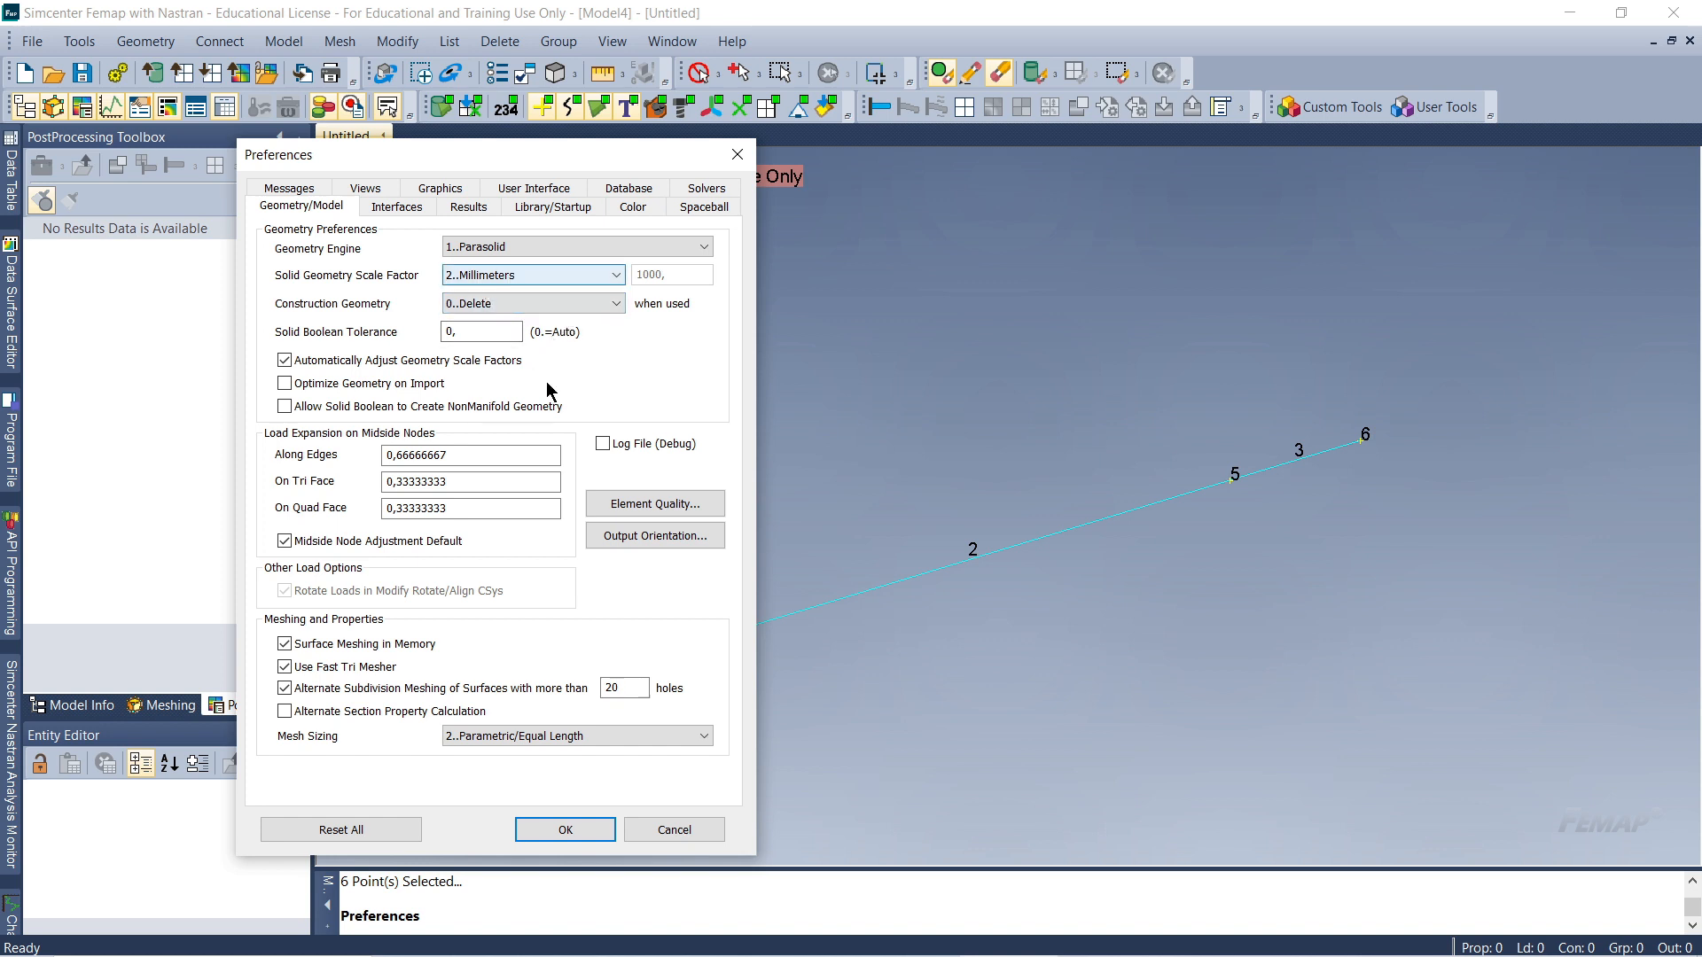
{"action": "left_click", "coordinate": [584, 833]}
Bring up the Model Info pane, then hide it and display it again
{"action": "scroll", "coordinate": [954, 645], "scroll_direction": "down", "scroll_amount": 2}
{"action": "middle_click_drag", "start_coordinate": [953, 645], "coordinate": [930, 565]}
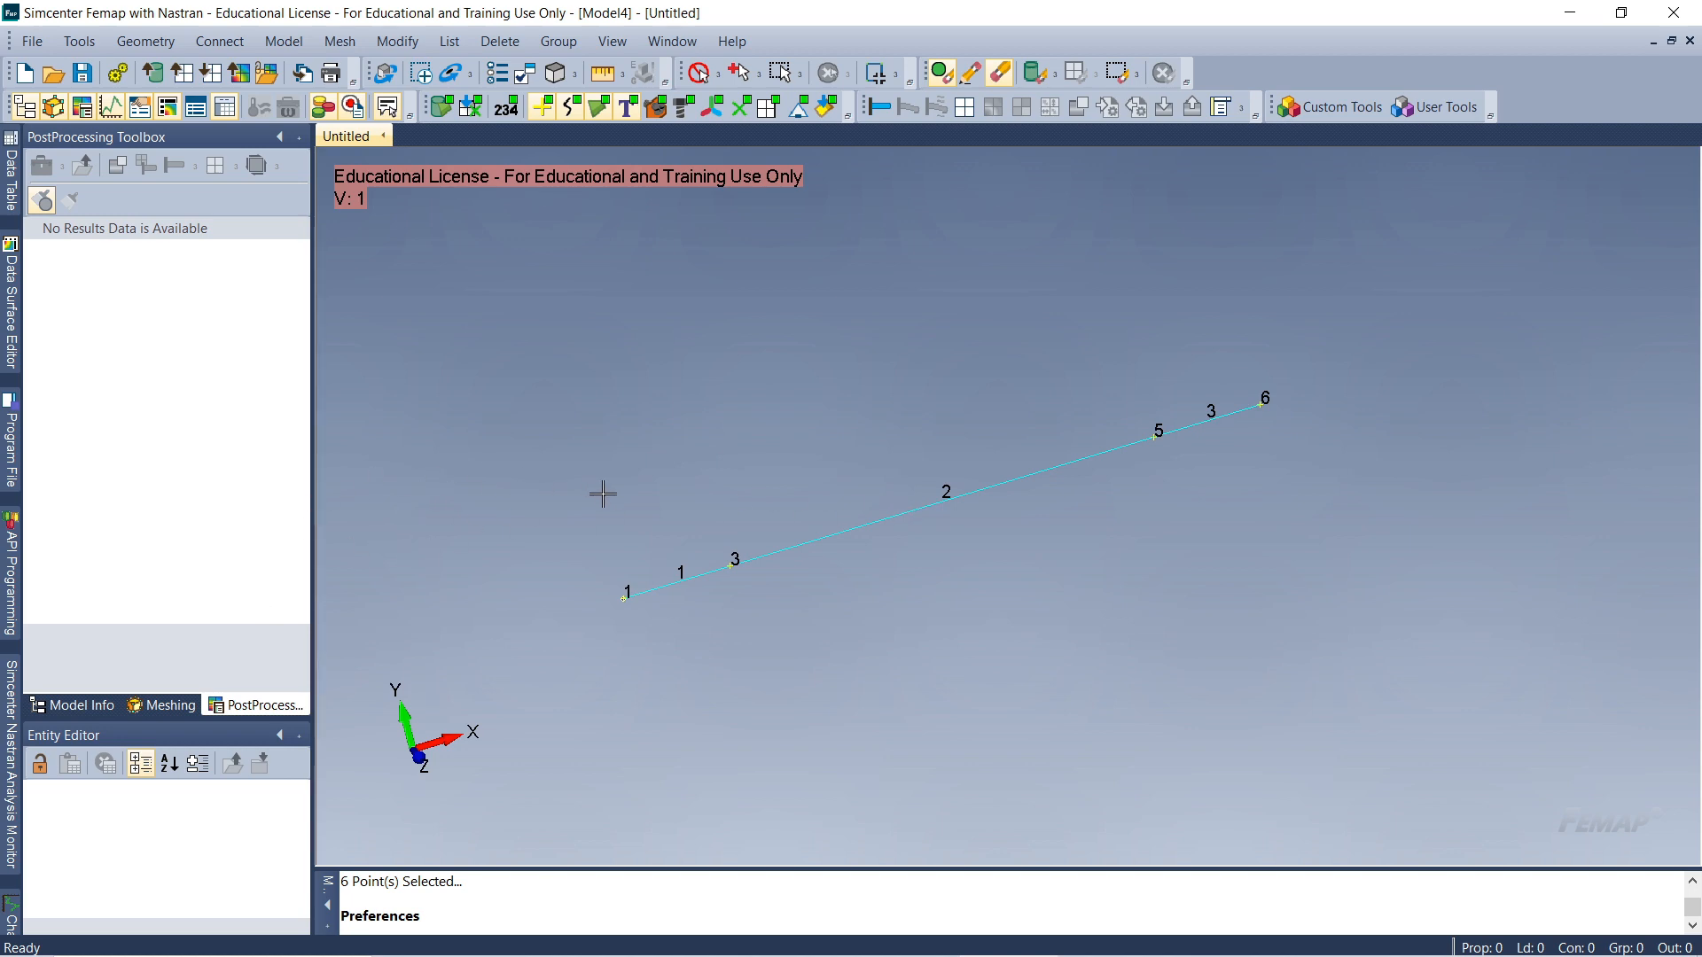
{"action": "middle_click_drag", "start_coordinate": [825, 503], "coordinate": [805, 533]}
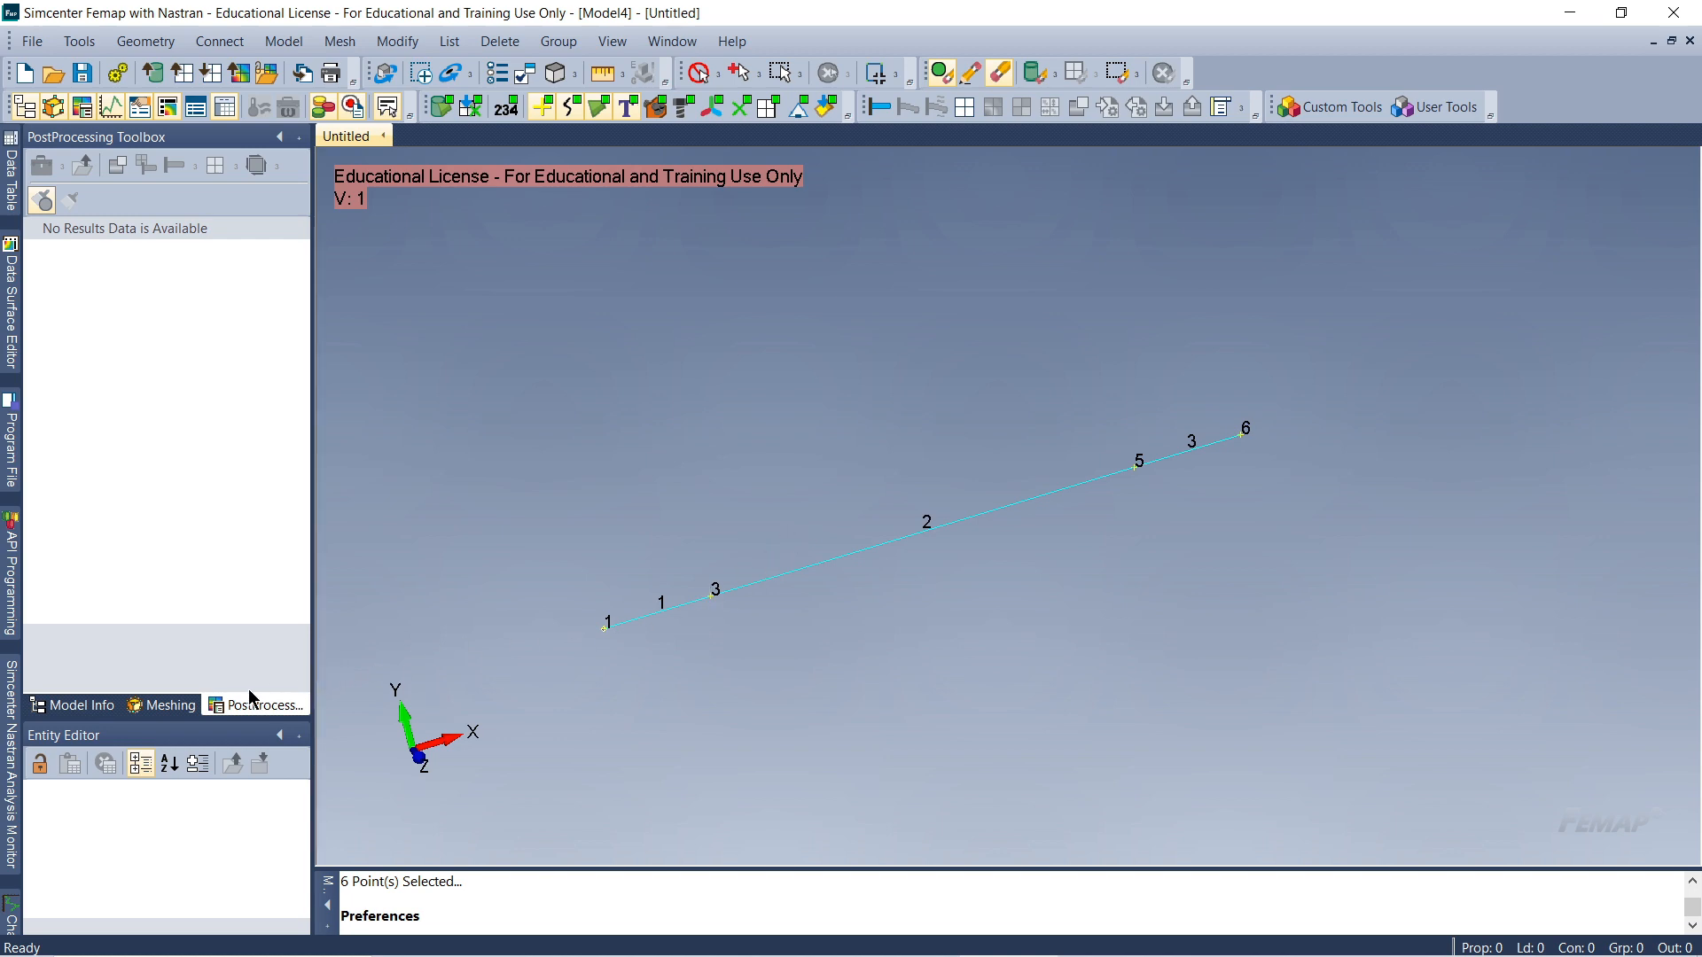
{"action": "left_click", "coordinate": [96, 714]}
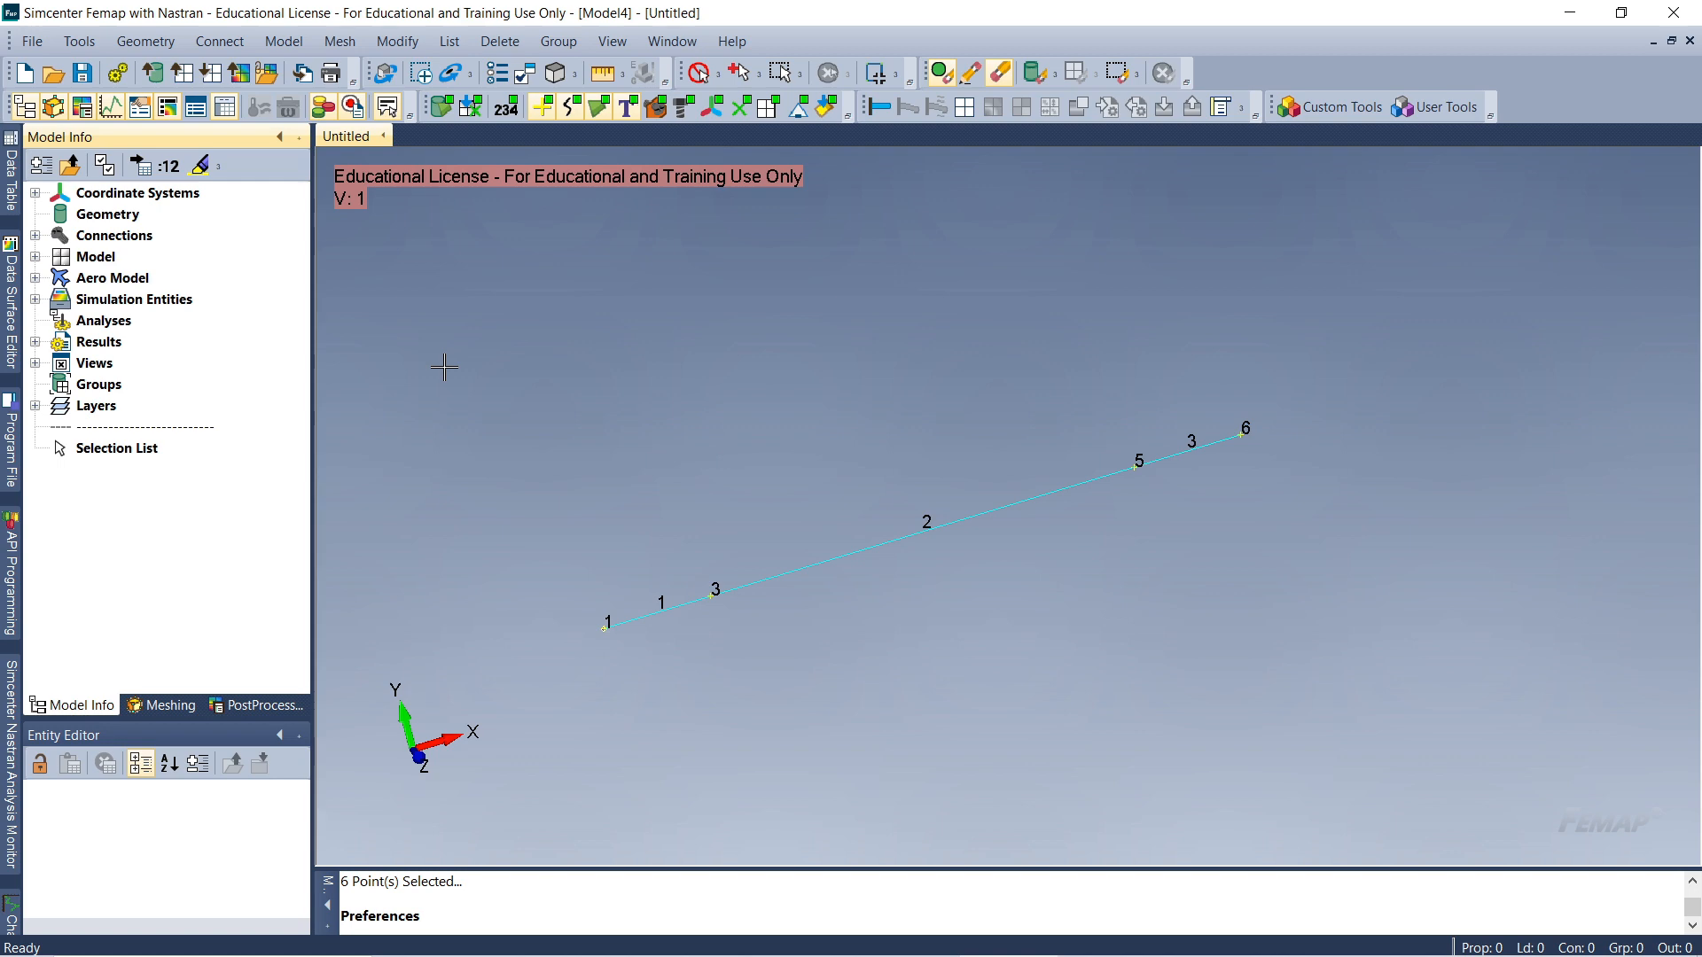
{"action": "left_click", "coordinate": [30, 107]}
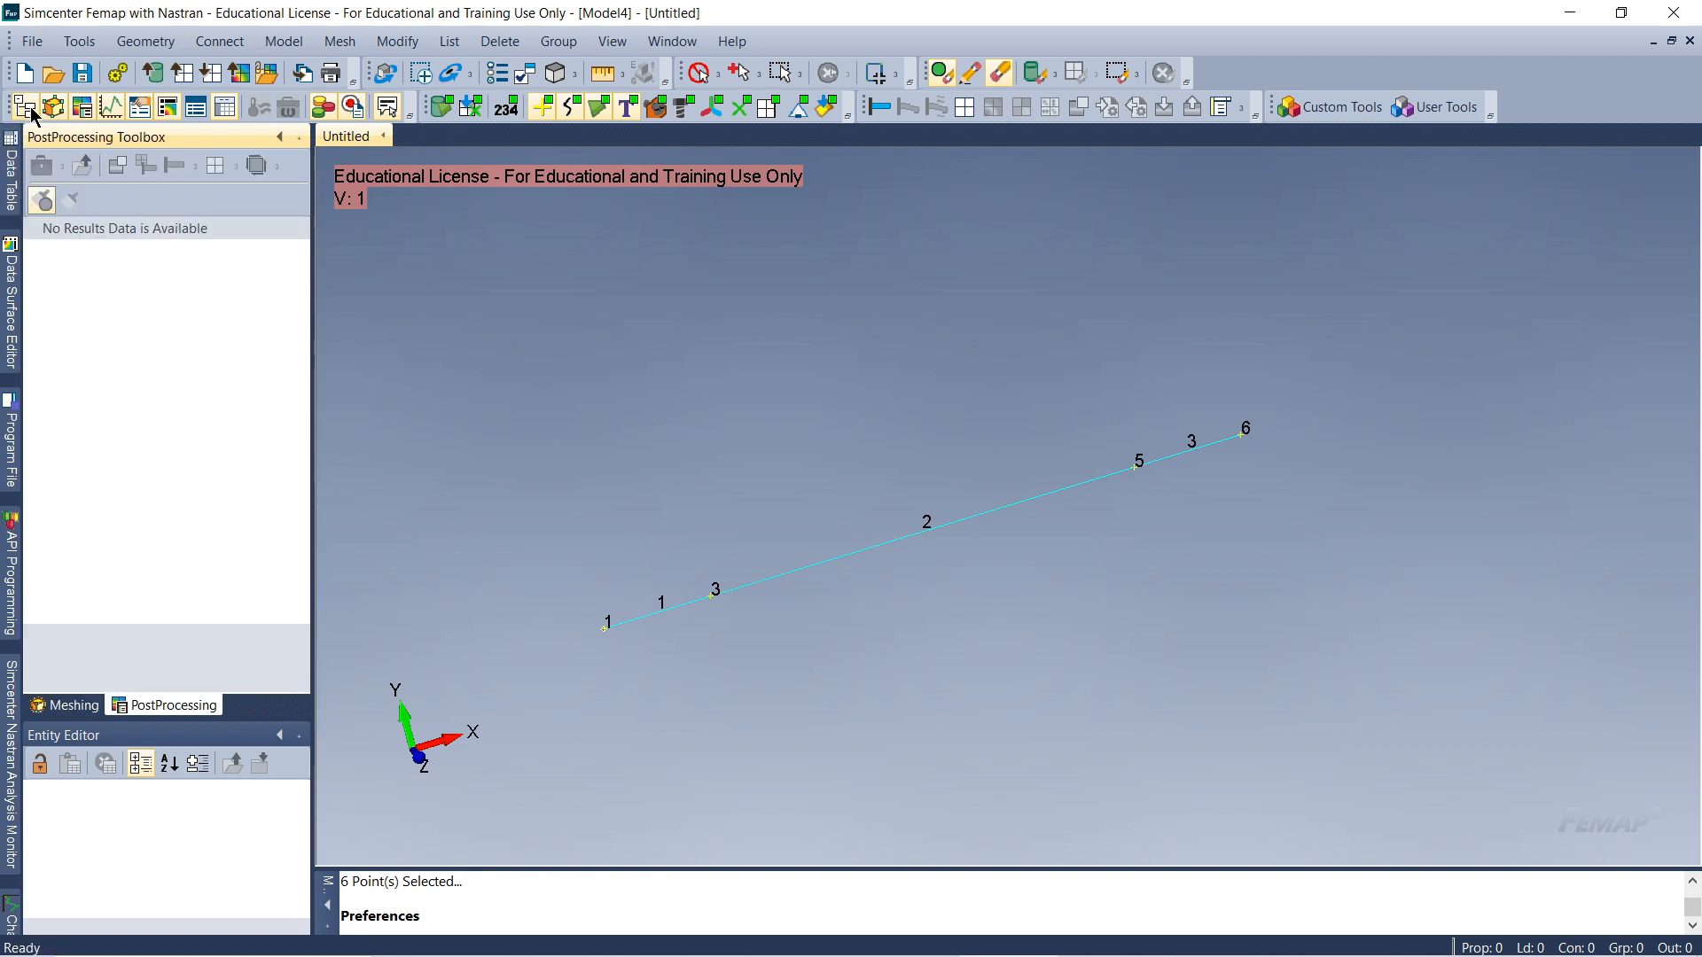
{"action": "left_click", "coordinate": [30, 107]}
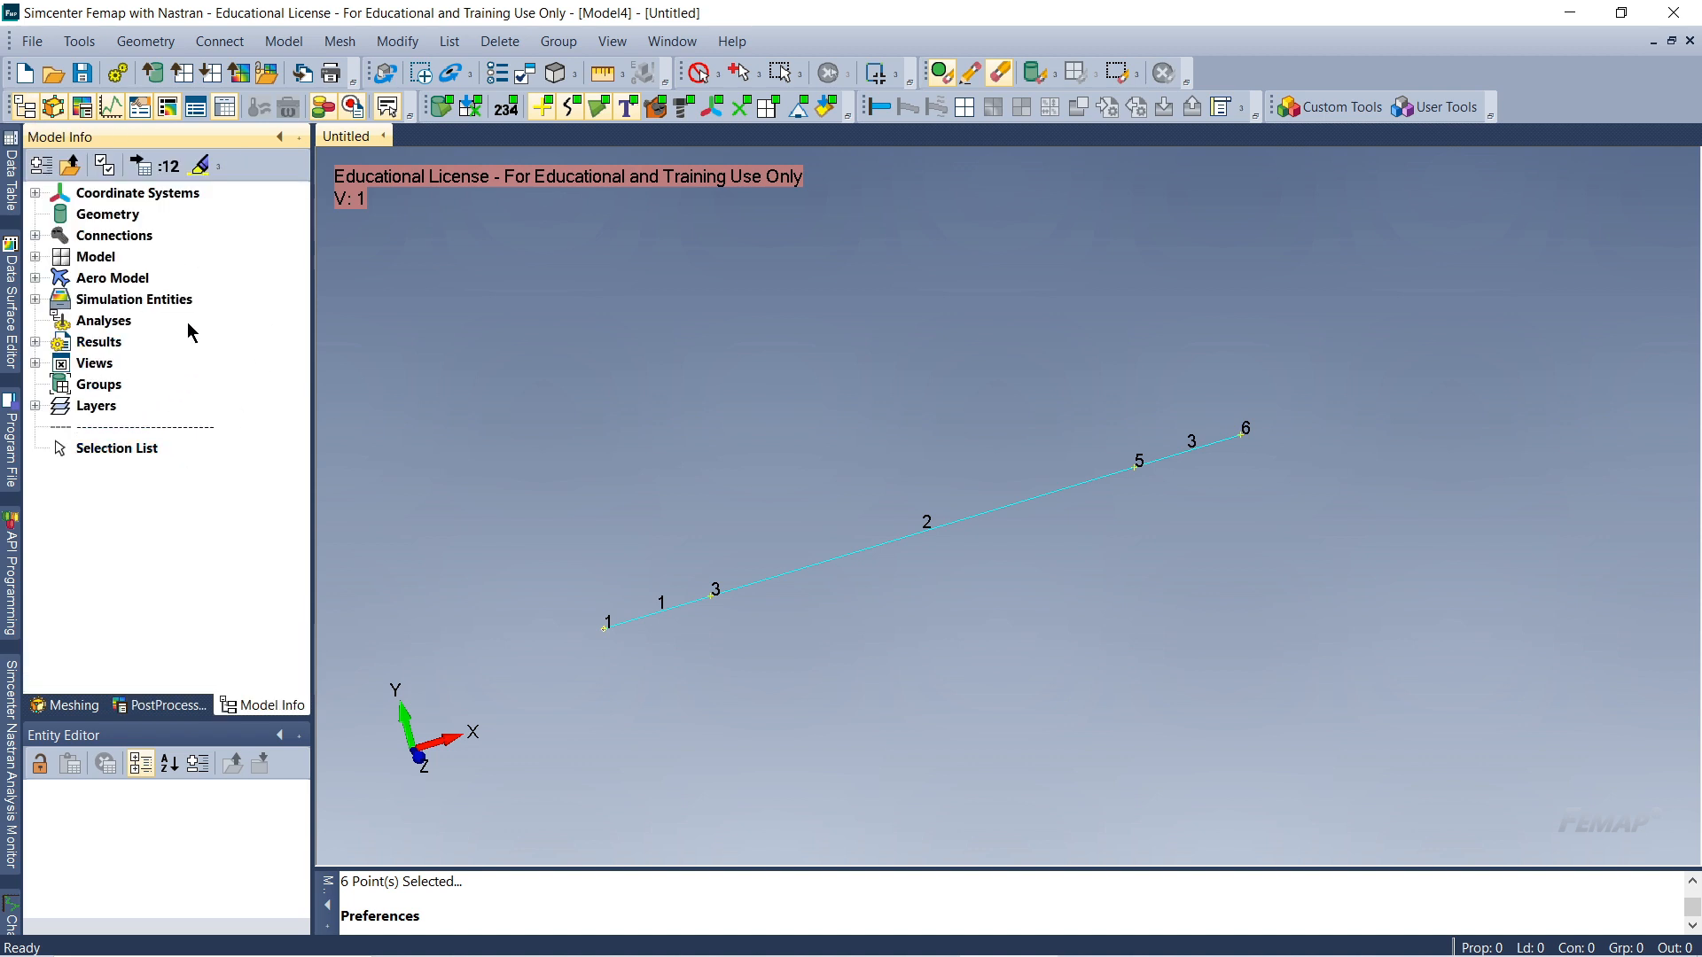
Start a new isotropic material and choose the Femap standard library mat_eng_mm-N-tonne-degC-mWatts.esp as its source
{"action": "left_click", "coordinate": [296, 41]}
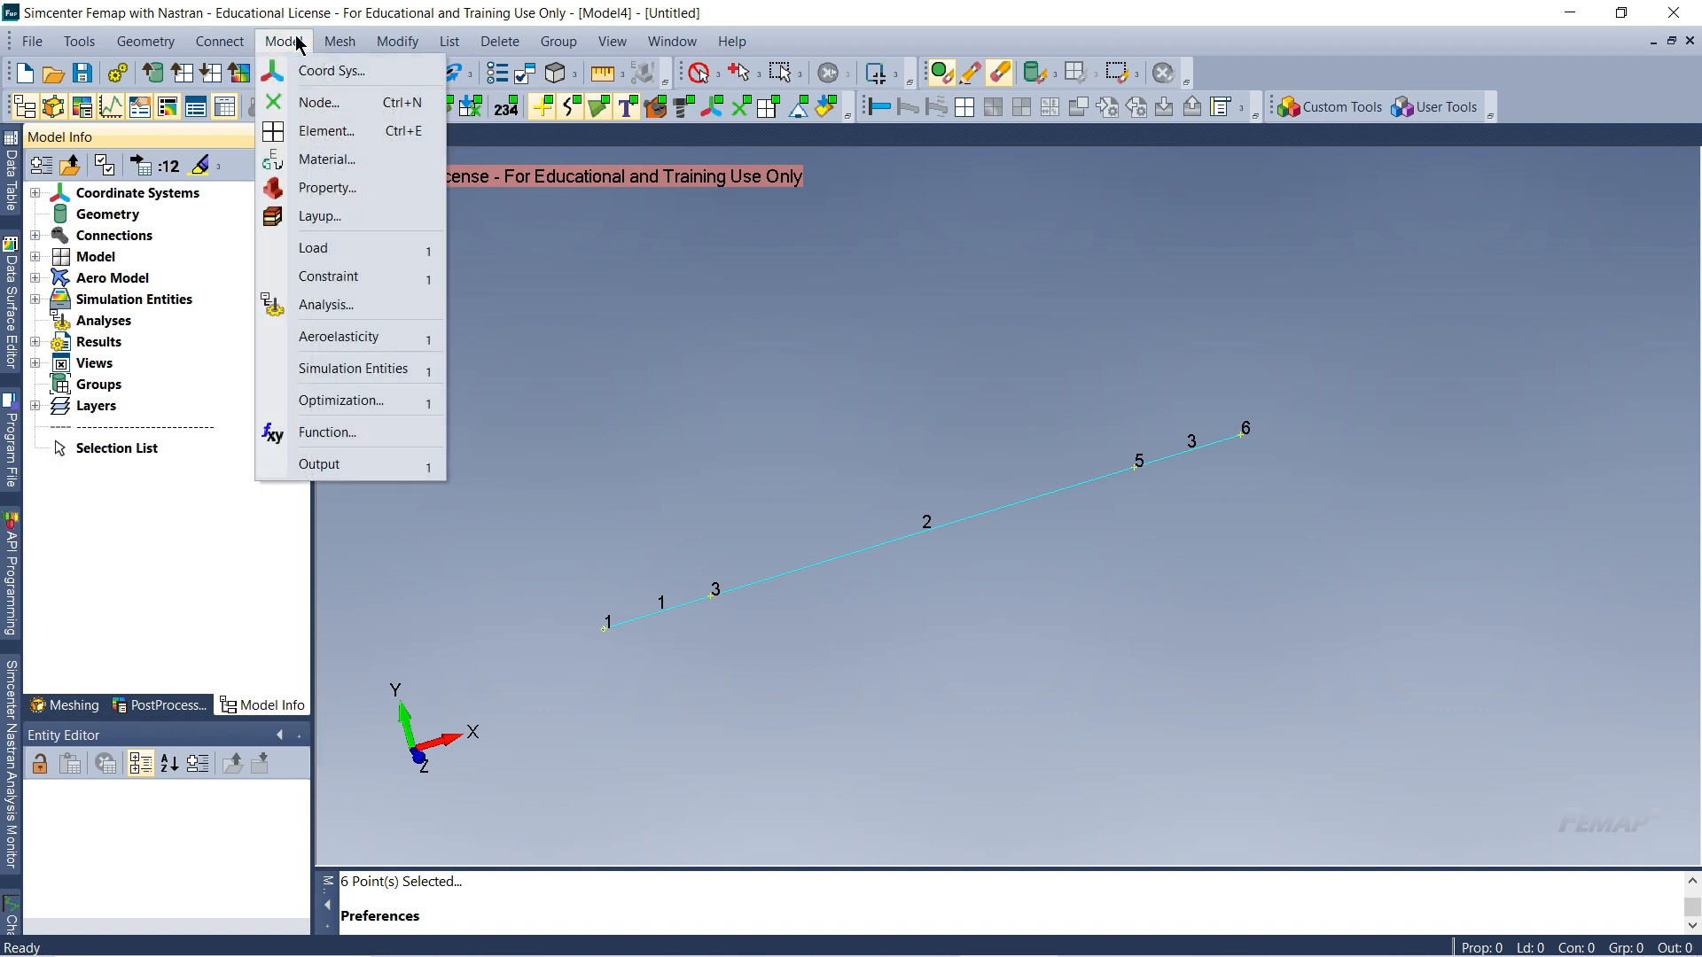
{"action": "left_click", "coordinate": [388, 162]}
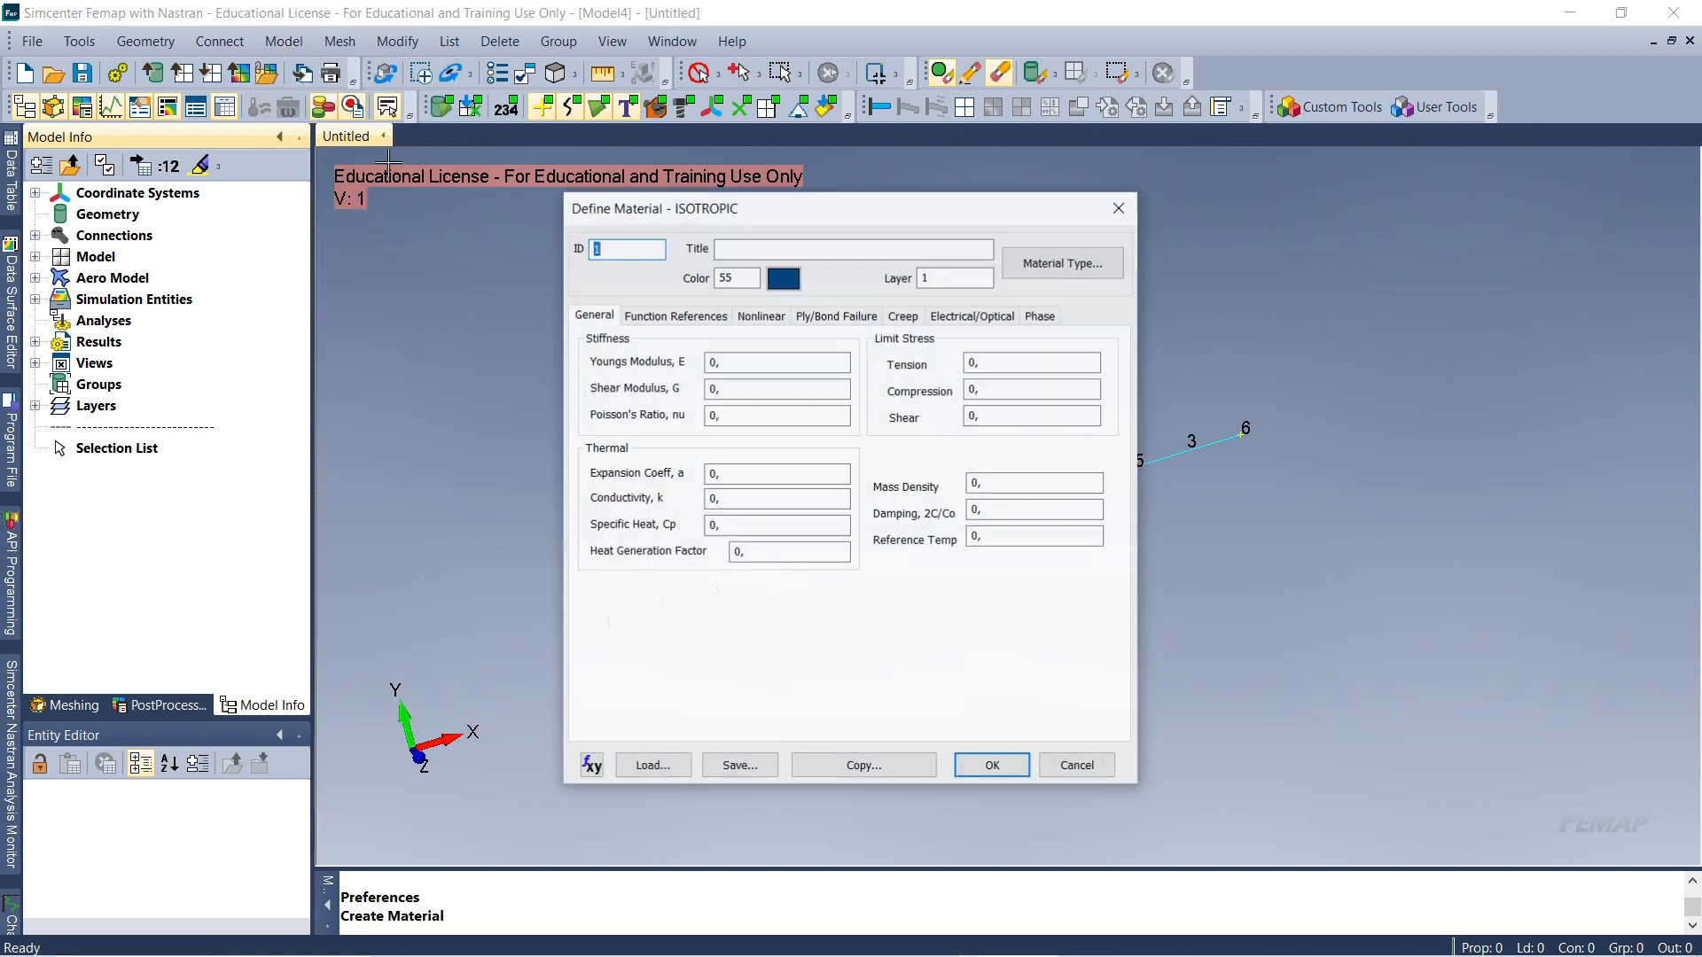
{"action": "left_click_drag", "start_coordinate": [747, 214], "coordinate": [801, 238]}
{"action": "key", "text": "Tab"}
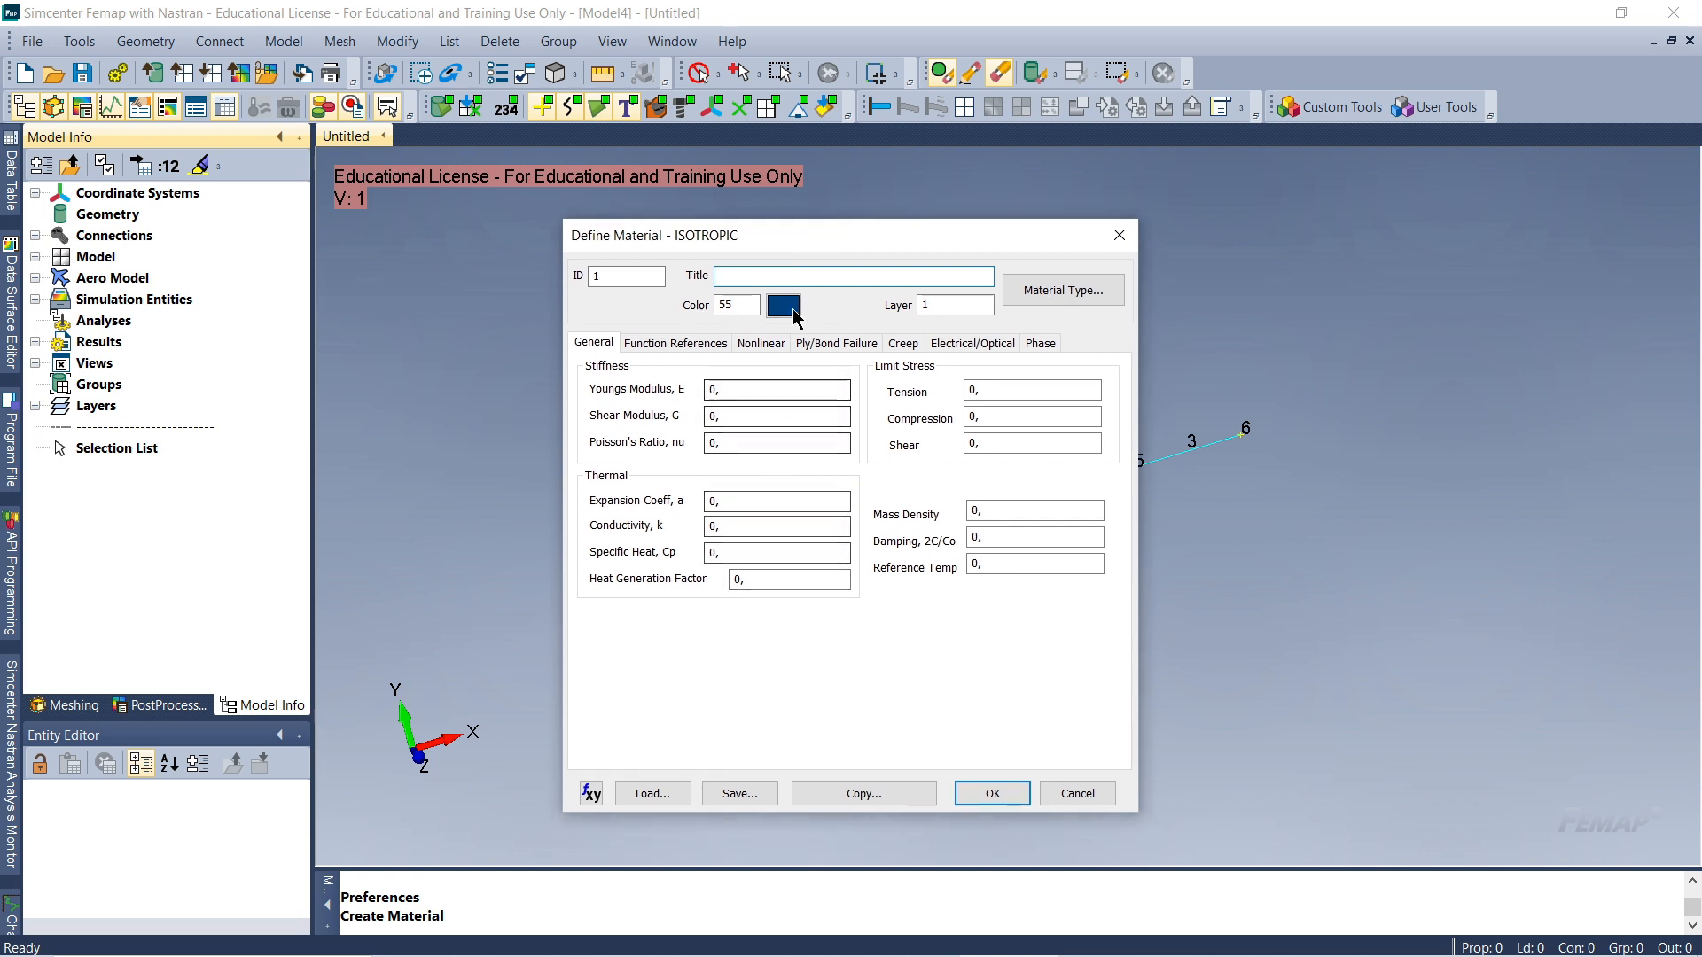
{"action": "left_click_drag", "start_coordinate": [813, 248], "coordinate": [801, 266]}
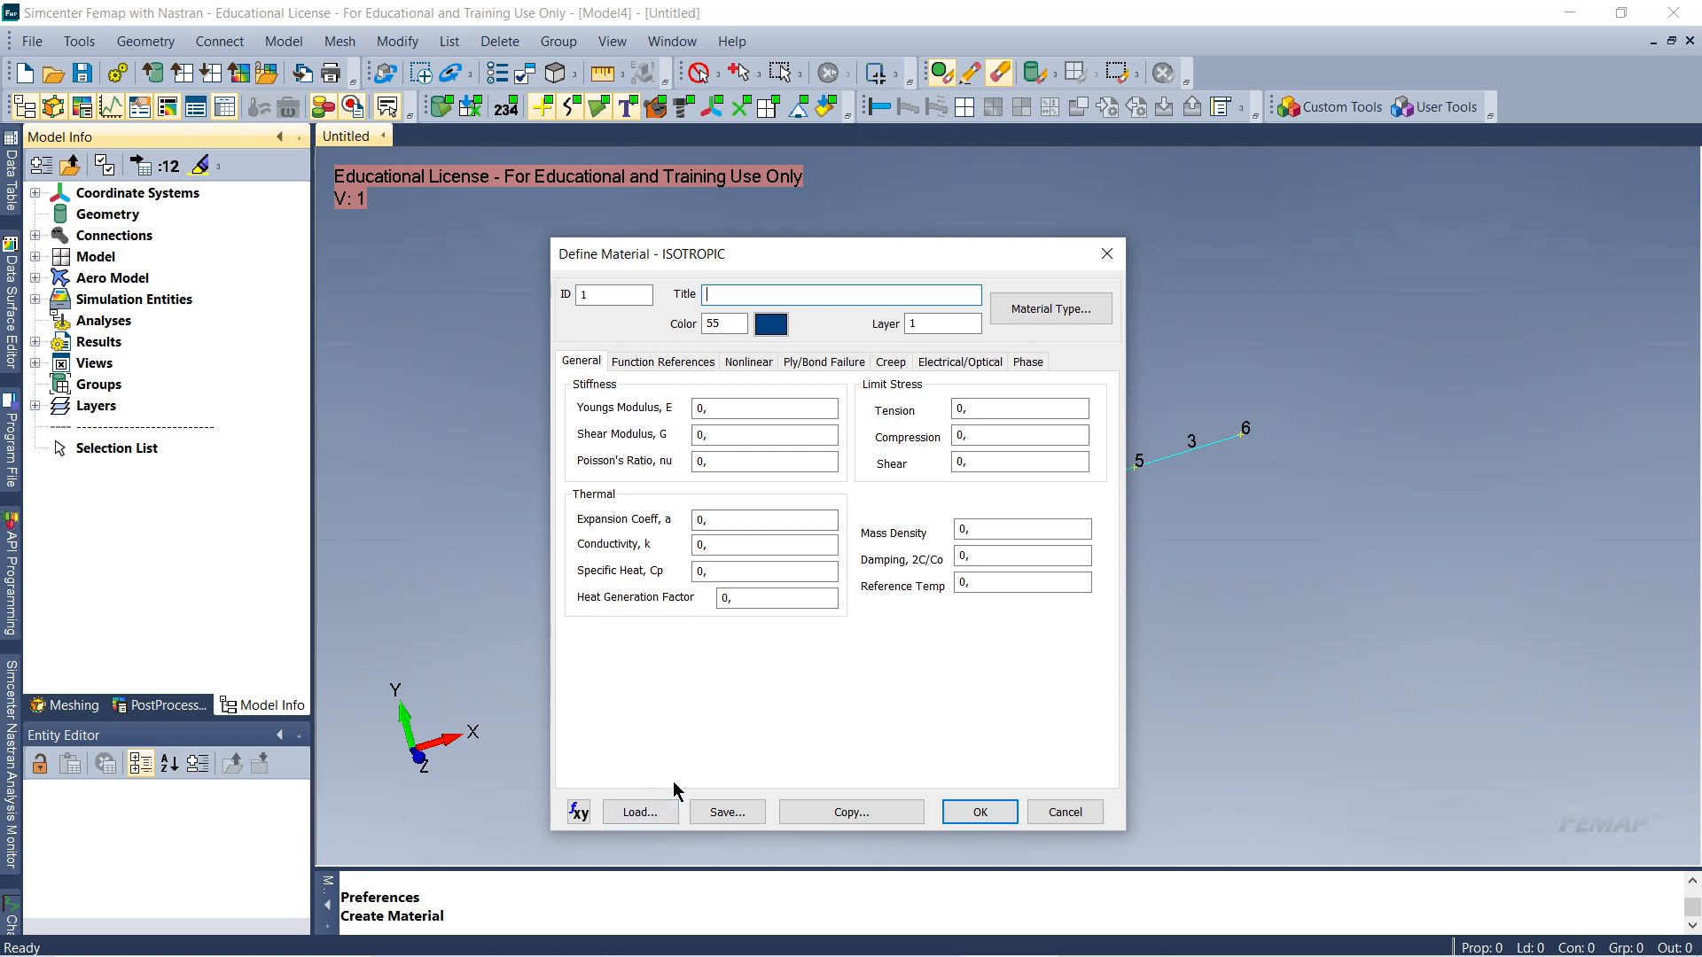
{"action": "left_click_drag", "start_coordinate": [798, 258], "coordinate": [794, 254]}
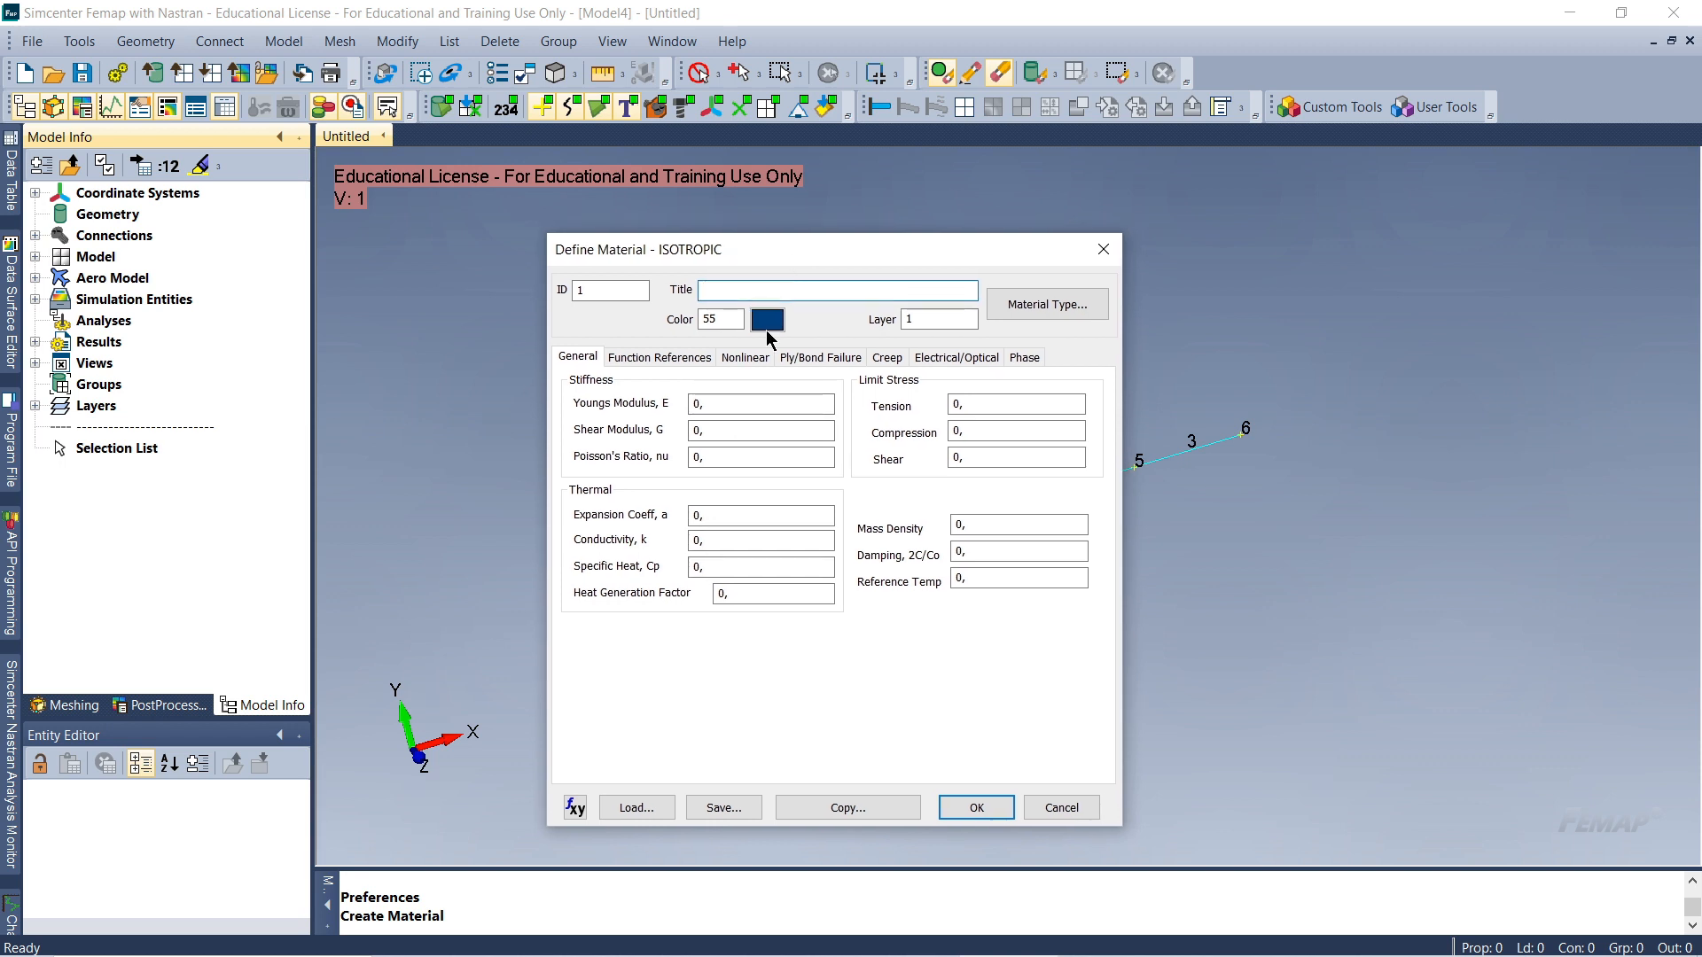
{"action": "left_click", "coordinate": [635, 808]}
{"action": "left_click_drag", "start_coordinate": [795, 359], "coordinate": [764, 309]}
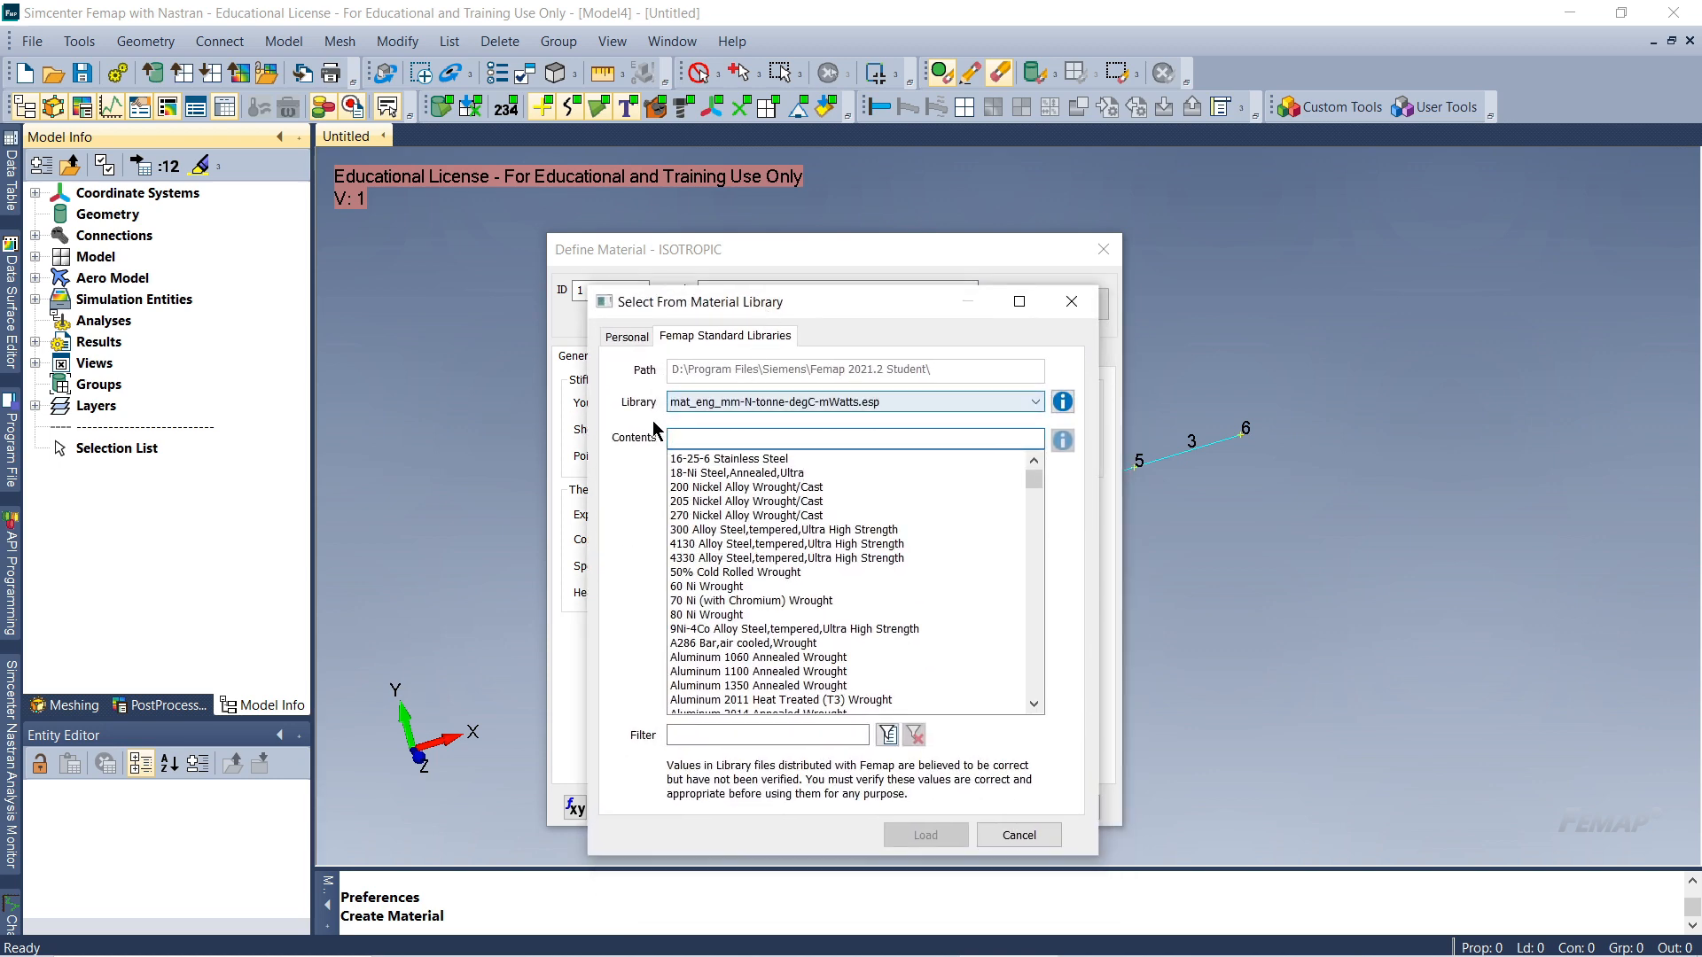
{"action": "left_click", "coordinate": [719, 403]}
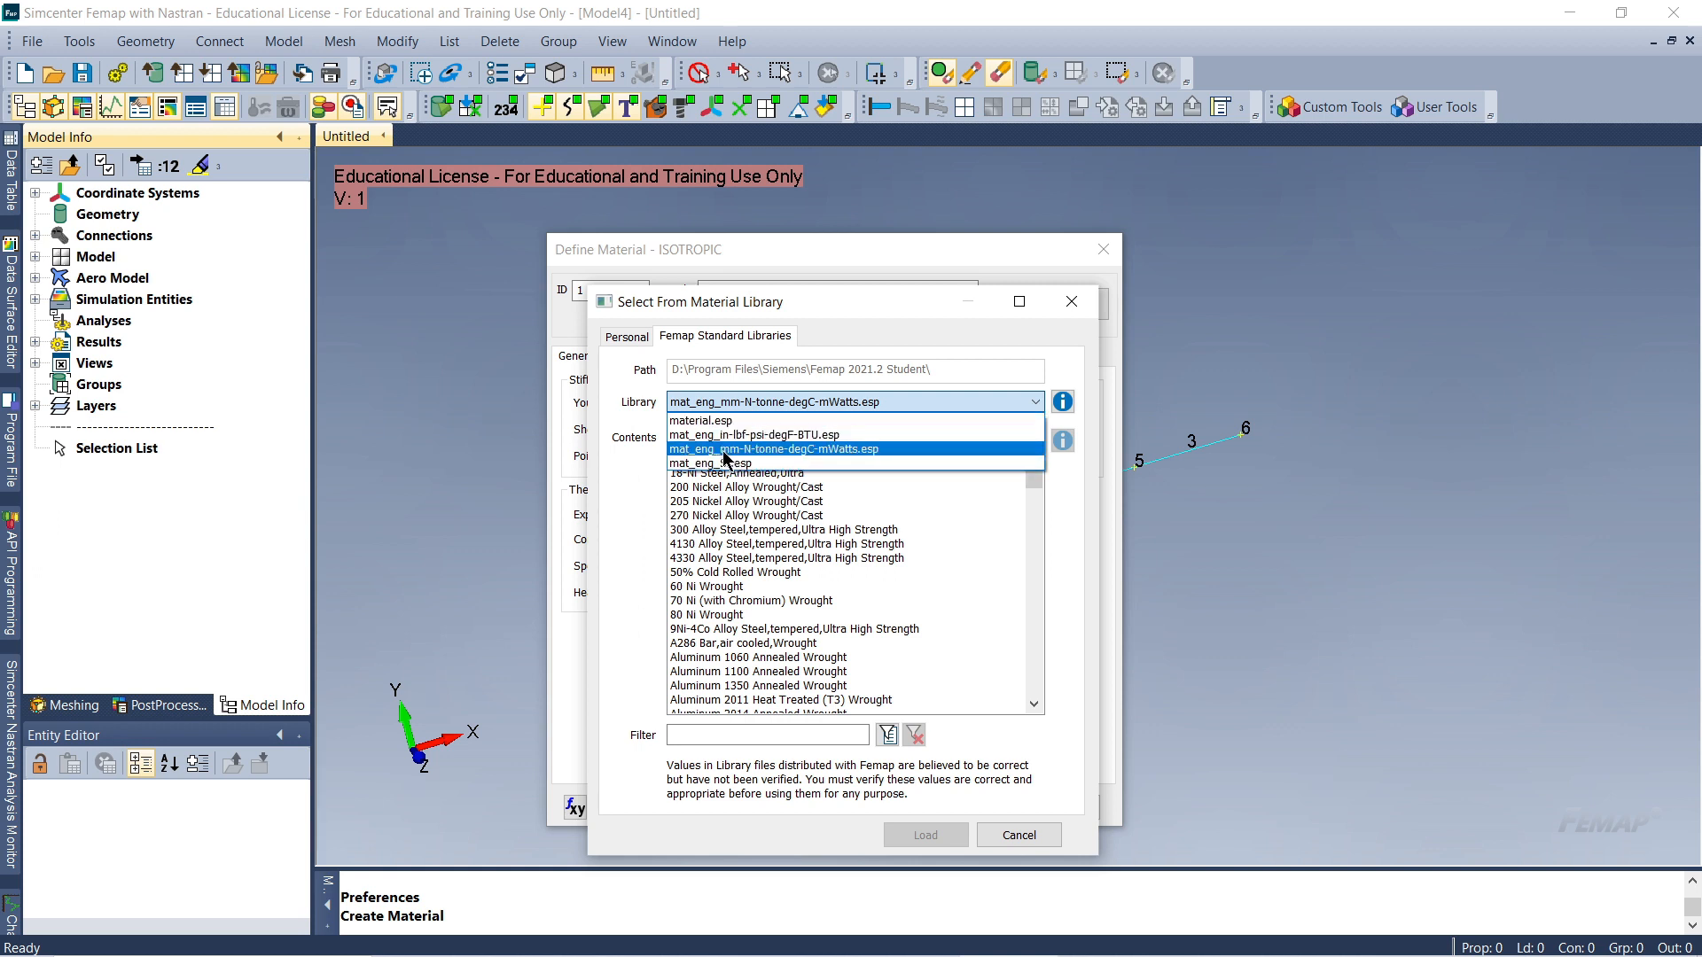
{"action": "left_click", "coordinate": [871, 449]}
Load AISI Carbon Steel 1020 Hot Rolled from the library into the material definition
{"action": "left_click", "coordinate": [818, 544]}
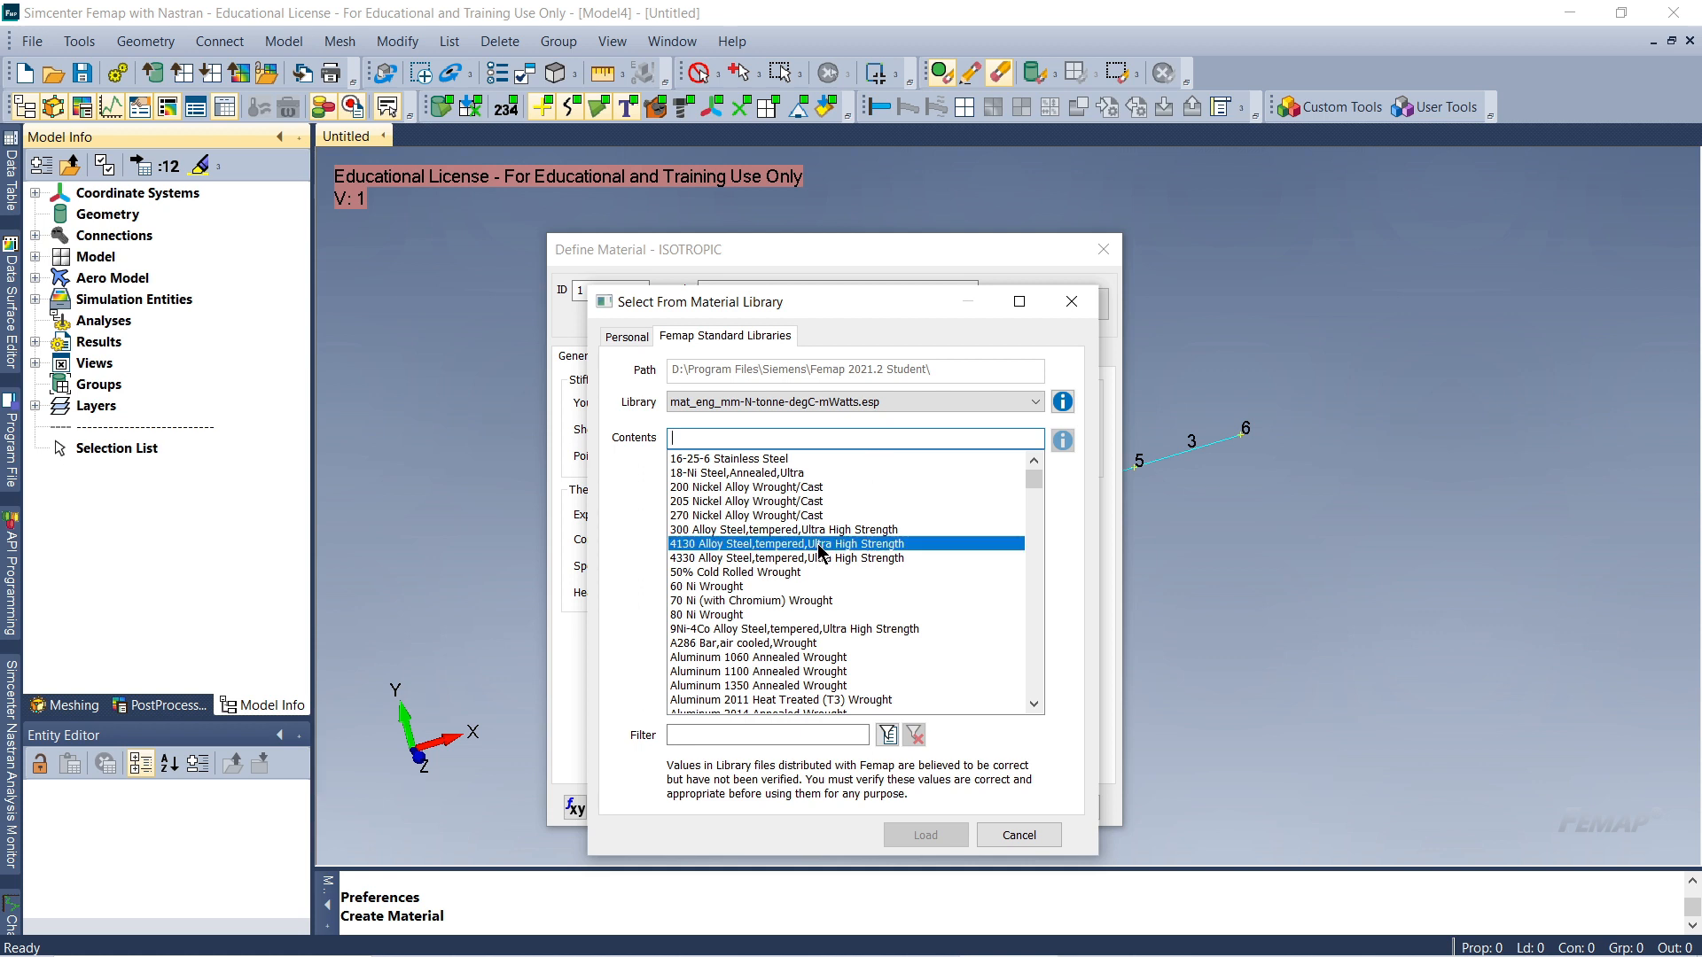
{"action": "scroll", "coordinate": [811, 583], "scroll_direction": "down", "scroll_amount": 1}
{"action": "scroll", "coordinate": [808, 584], "scroll_direction": "down", "scroll_amount": 4}
{"action": "left_click", "coordinate": [794, 644]}
{"action": "left_click", "coordinate": [777, 657]}
{"action": "scroll", "coordinate": [786, 644], "scroll_direction": "down", "scroll_amount": 4}
{"action": "left_click", "coordinate": [786, 644]}
{"action": "scroll", "coordinate": [787, 644], "scroll_direction": "down", "scroll_amount": 6}
{"action": "scroll", "coordinate": [786, 645], "scroll_direction": "down", "scroll_amount": 4}
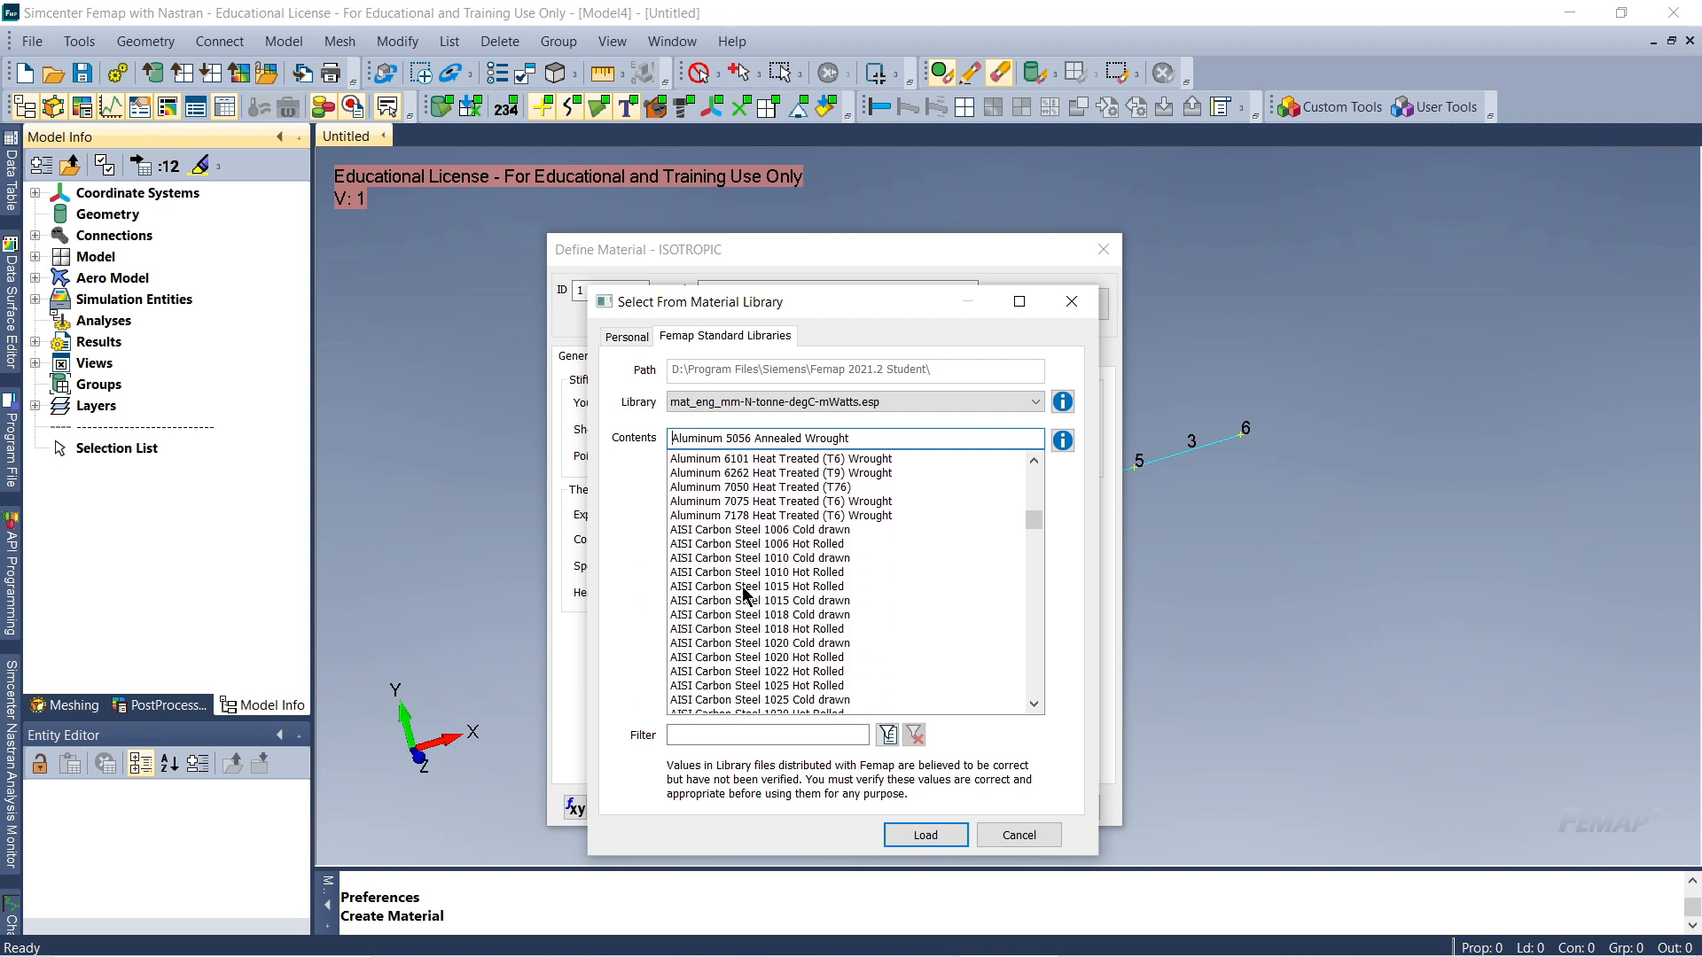
{"action": "left_click", "coordinate": [793, 661]}
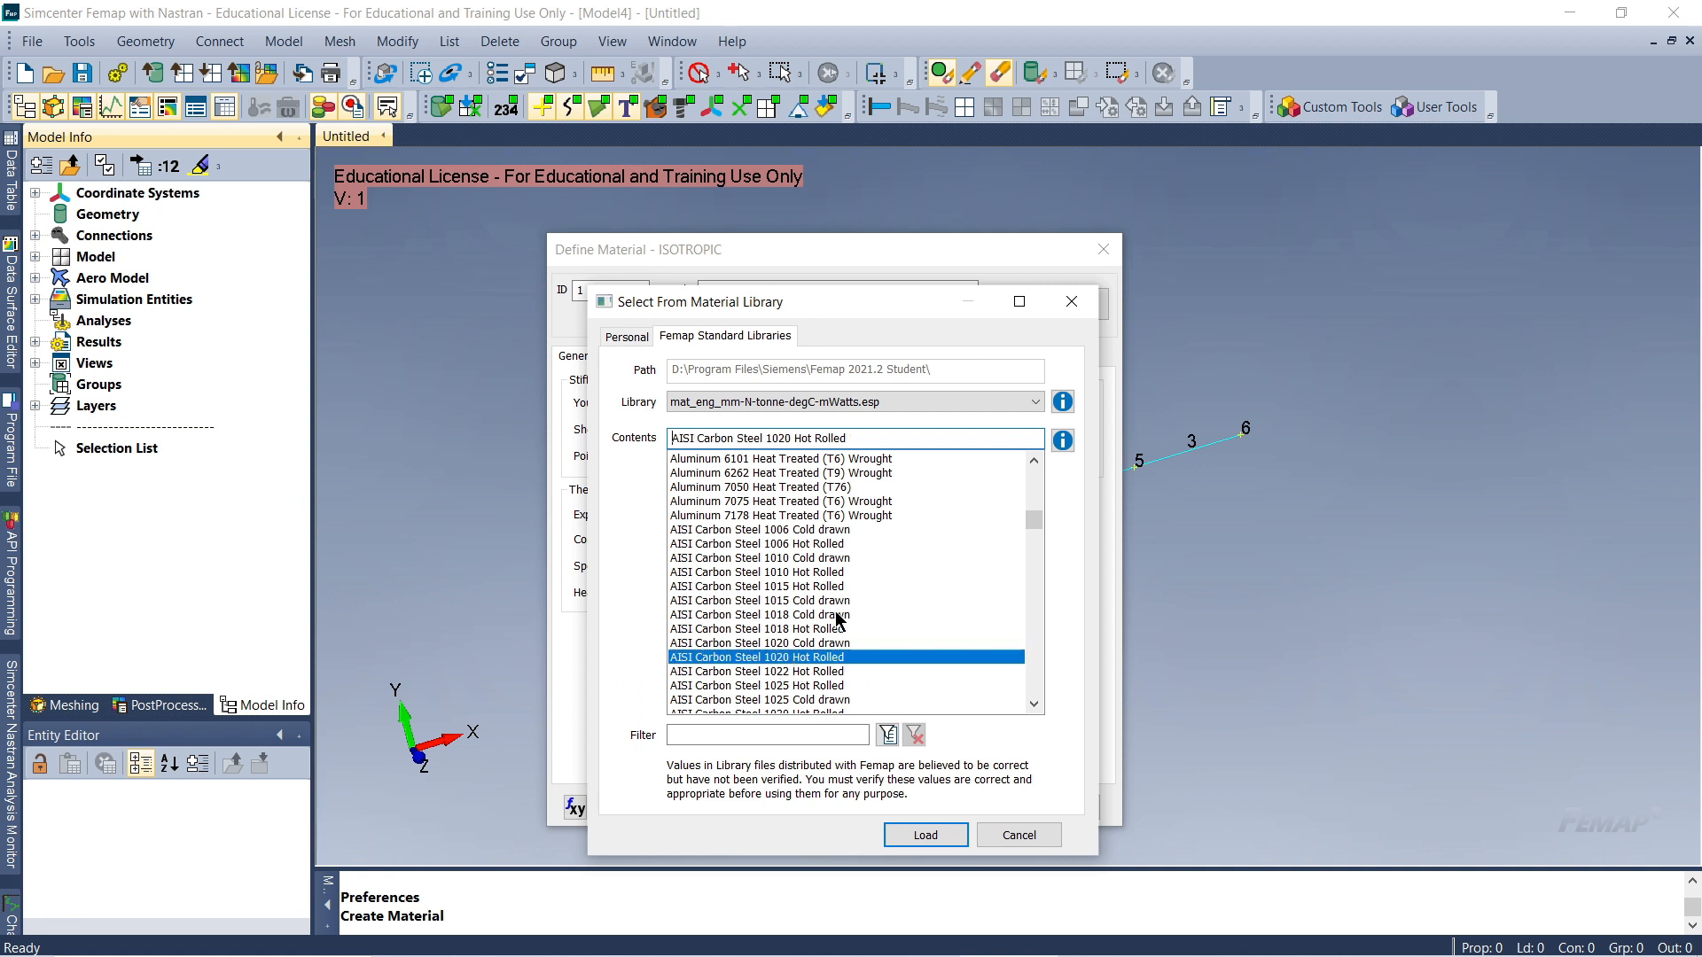
{"action": "scroll", "coordinate": [797, 647], "scroll_direction": "down", "scroll_amount": 1}
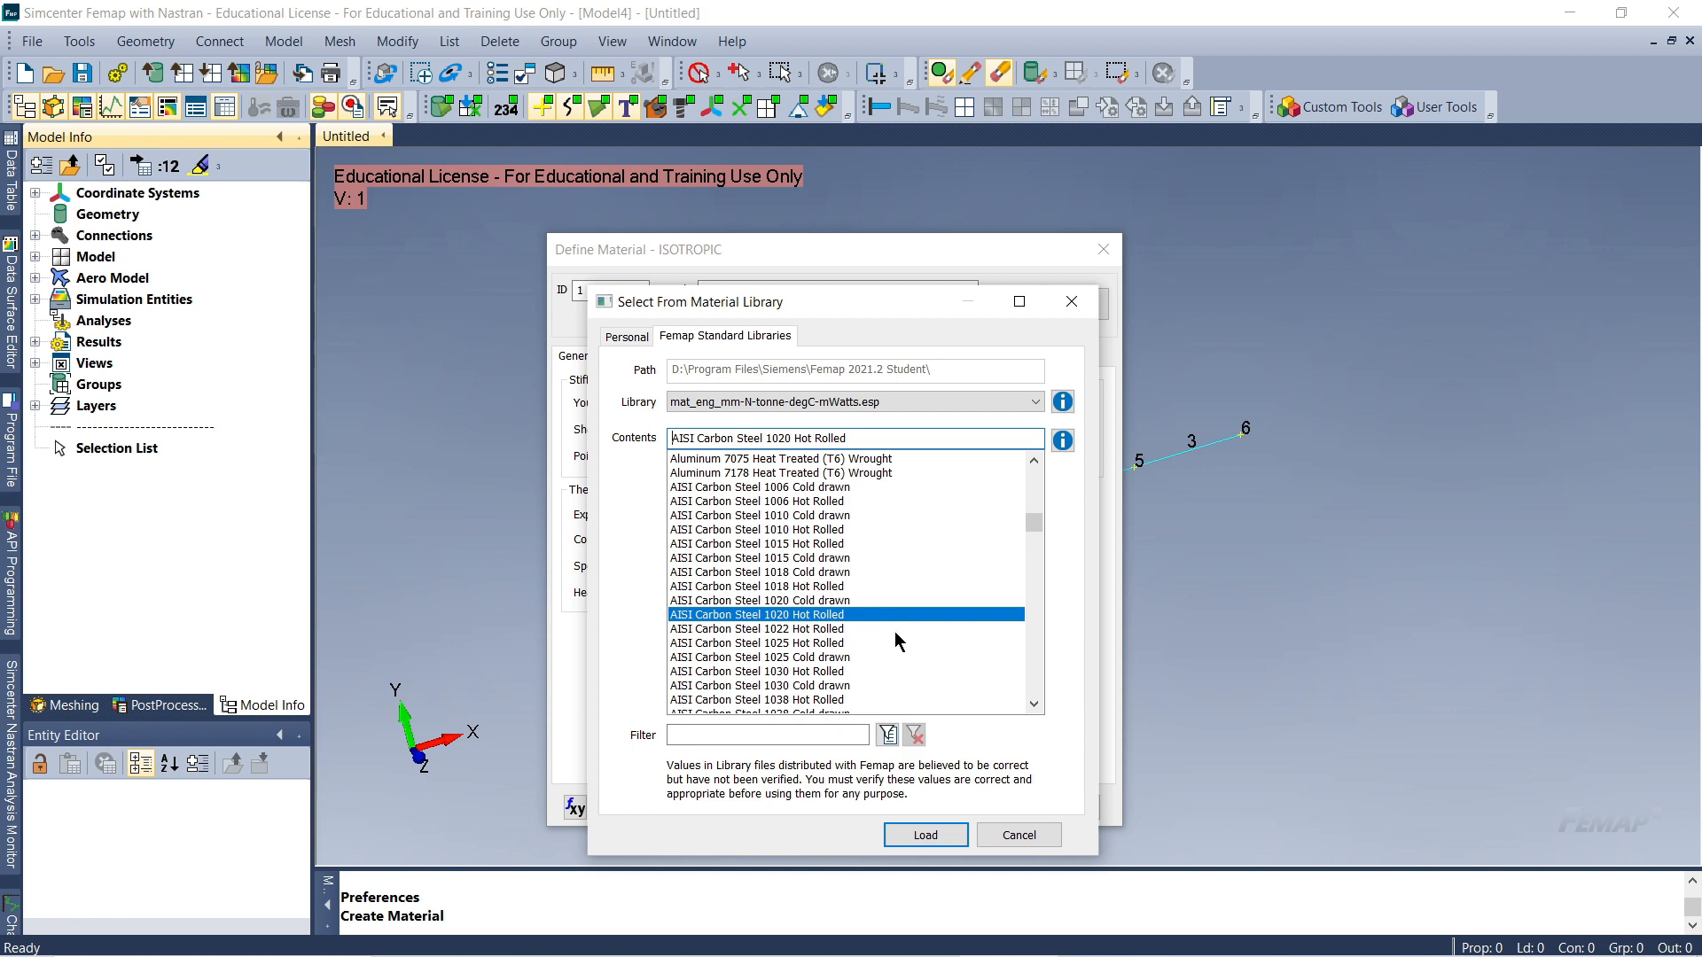
{"action": "left_click", "coordinate": [922, 835]}
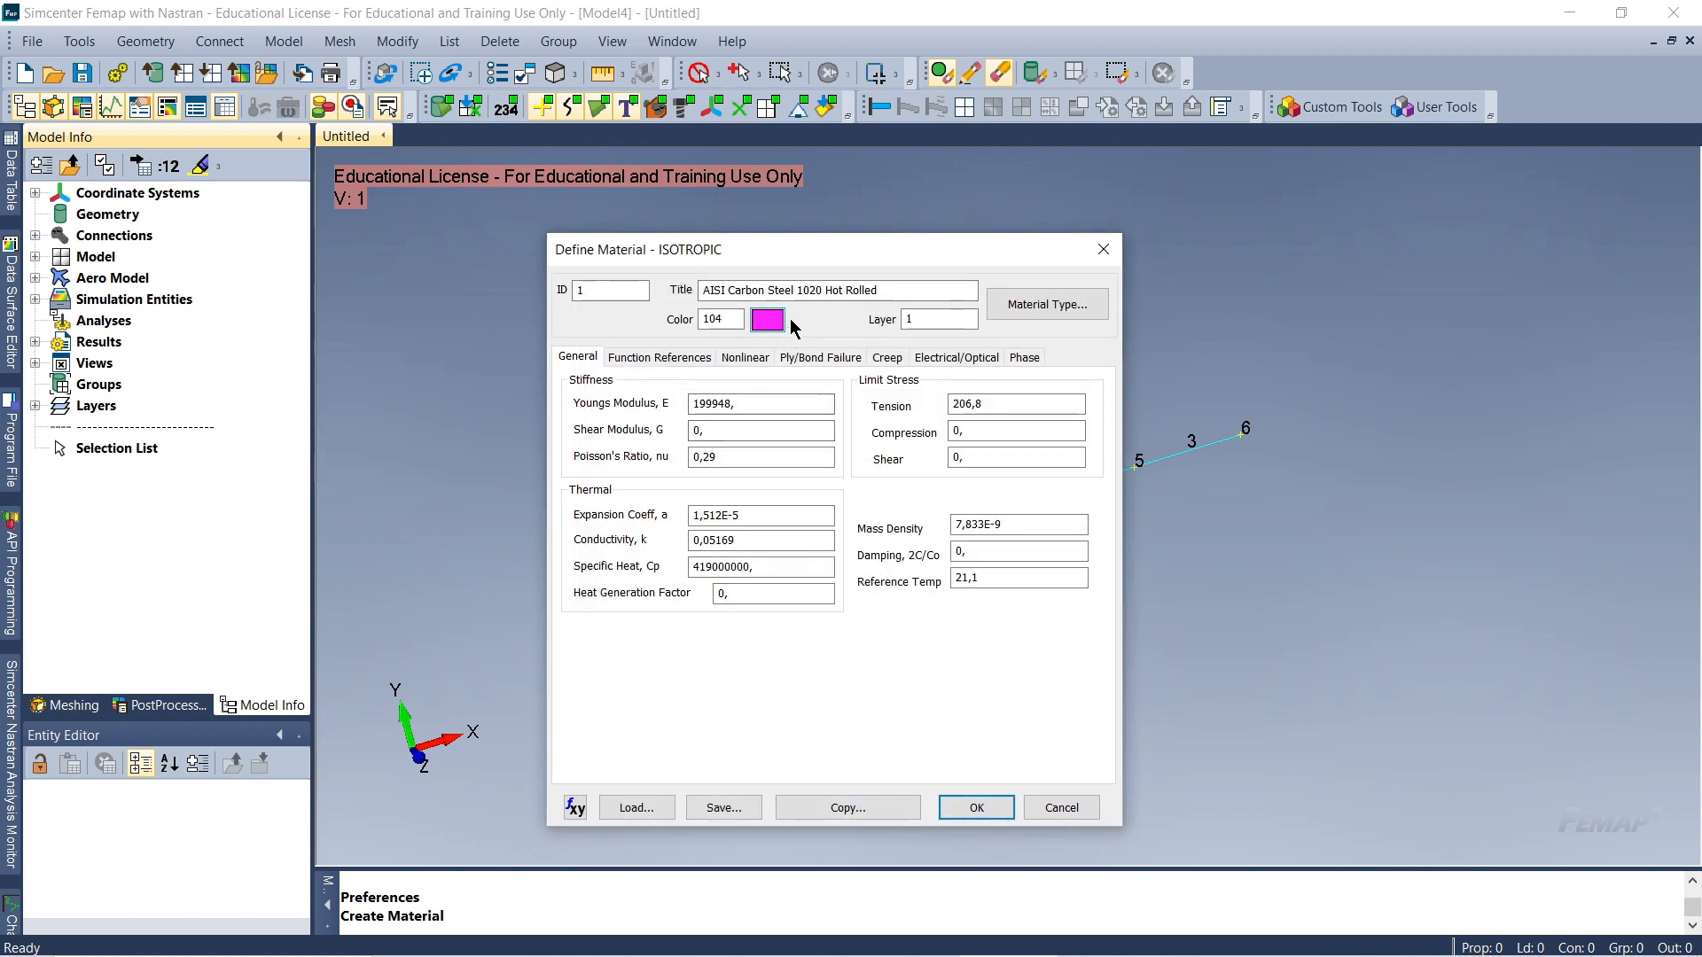
Review the loaded material's title, Youngs modulus and Poisson's ratio
{"action": "left_click_drag", "start_coordinate": [874, 292], "coordinate": [690, 290]}
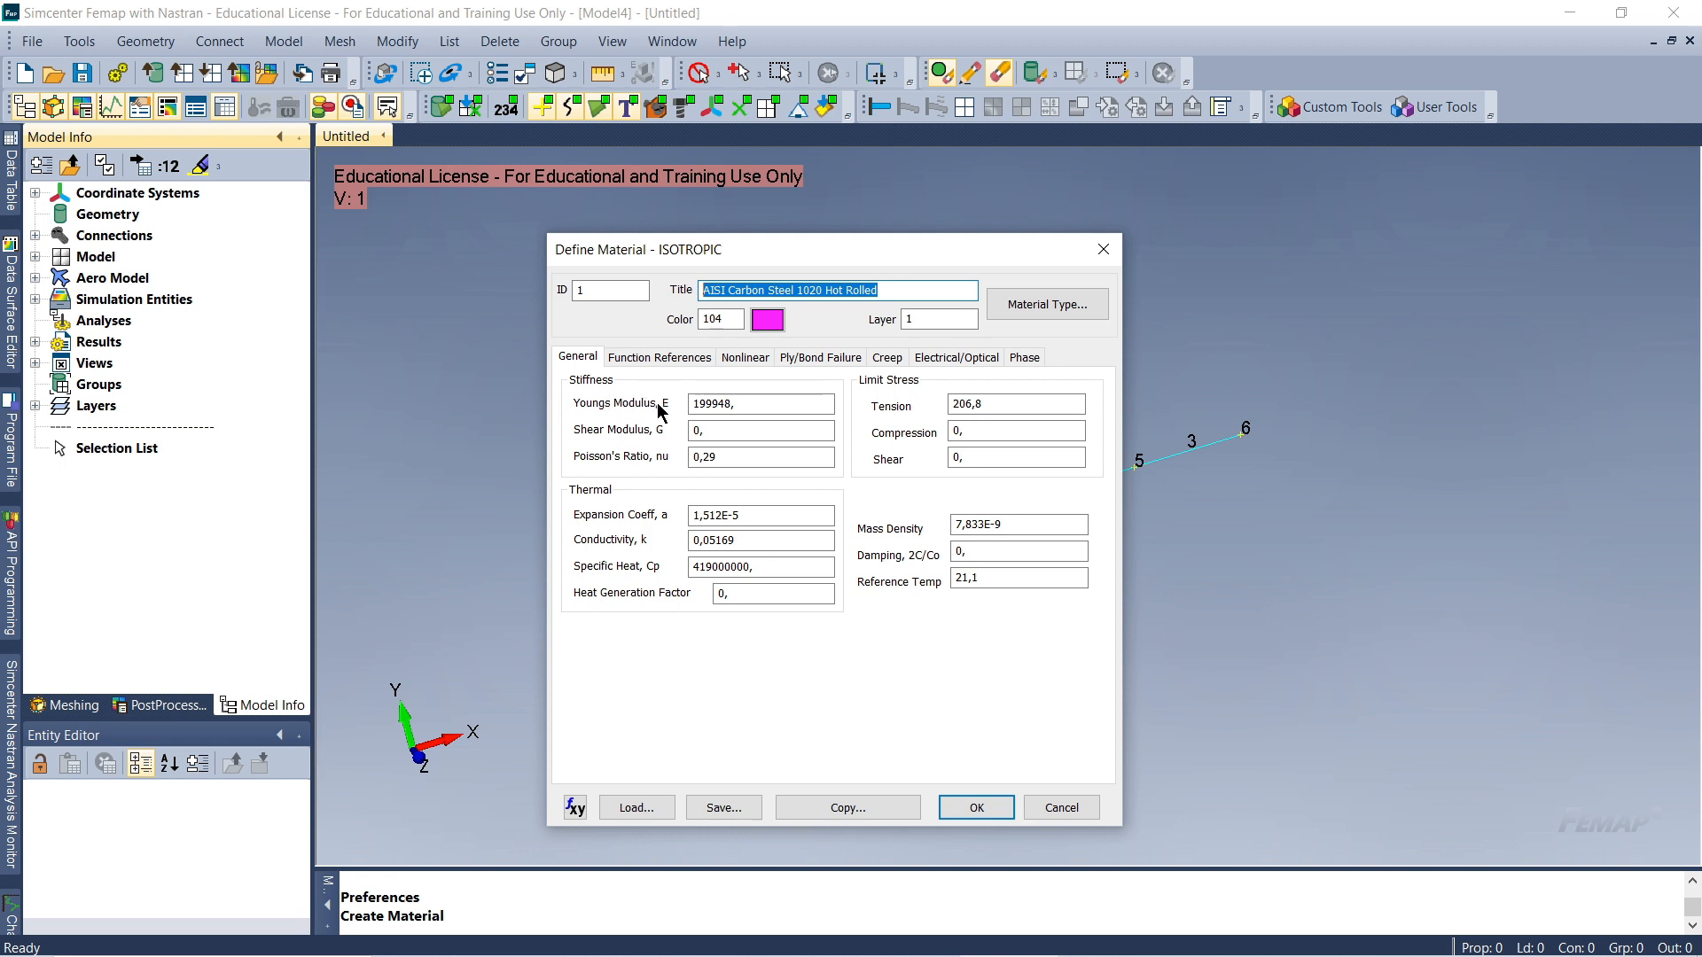
{"action": "left_click", "coordinate": [714, 461]}
{"action": "left_click", "coordinate": [747, 407]}
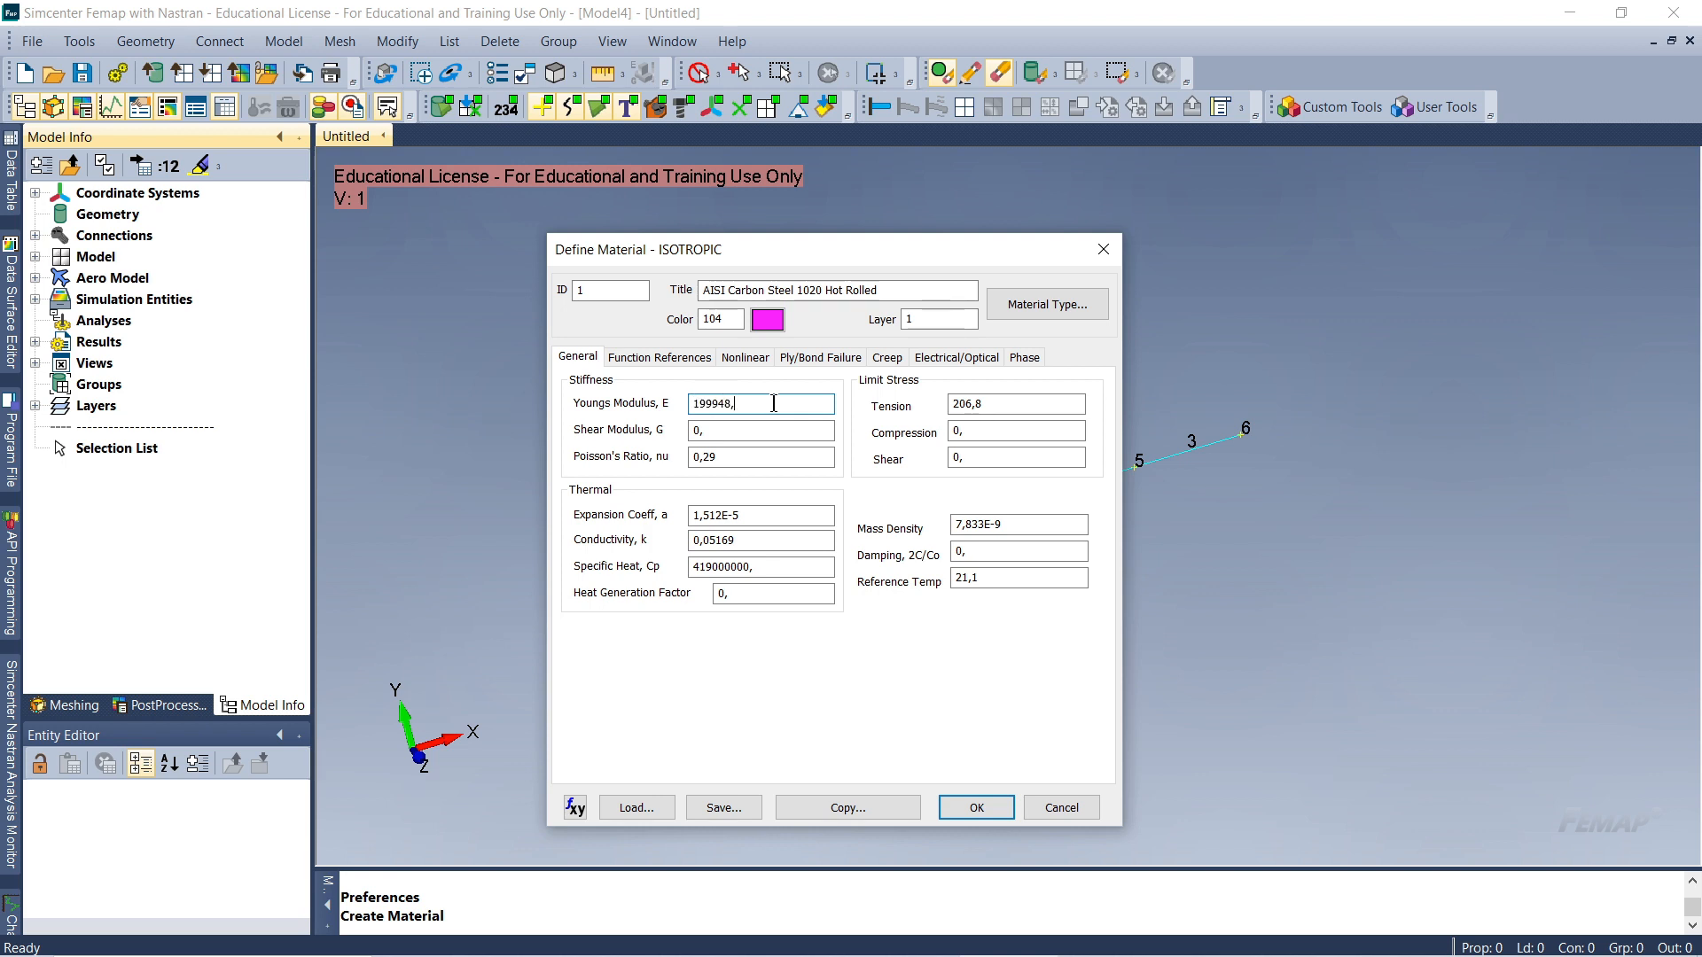
{"action": "left_click", "coordinate": [726, 458]}
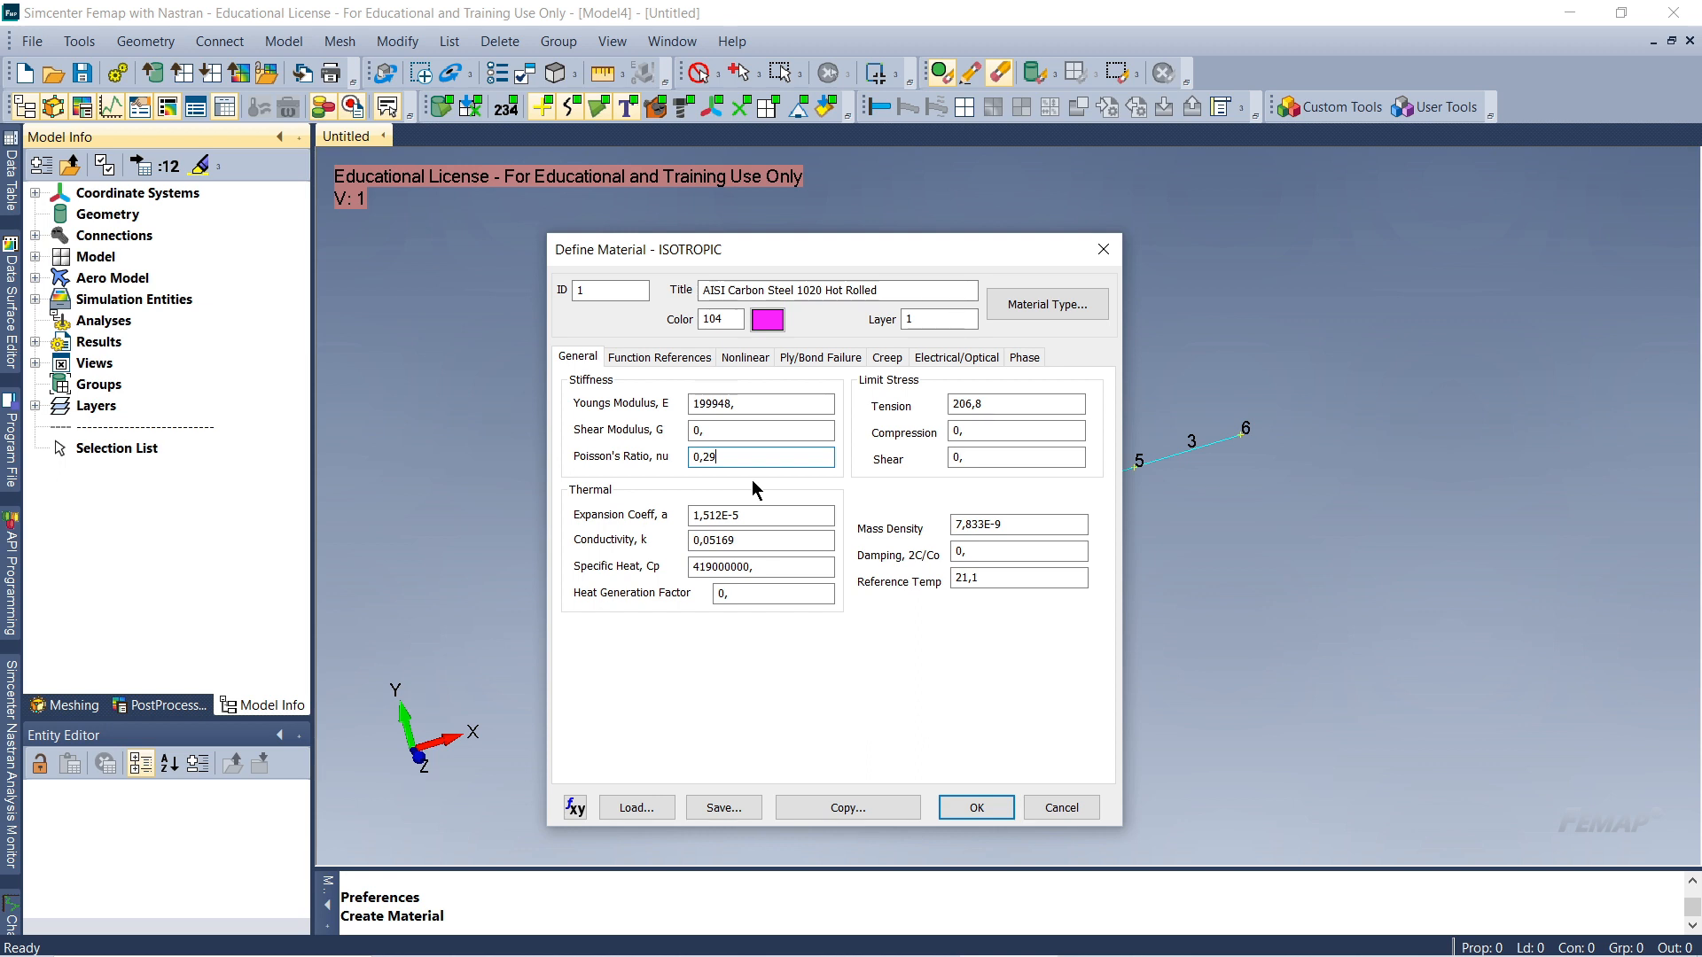
{"action": "left_click", "coordinate": [910, 296]}
{"action": "double_click", "coordinate": [911, 295]}
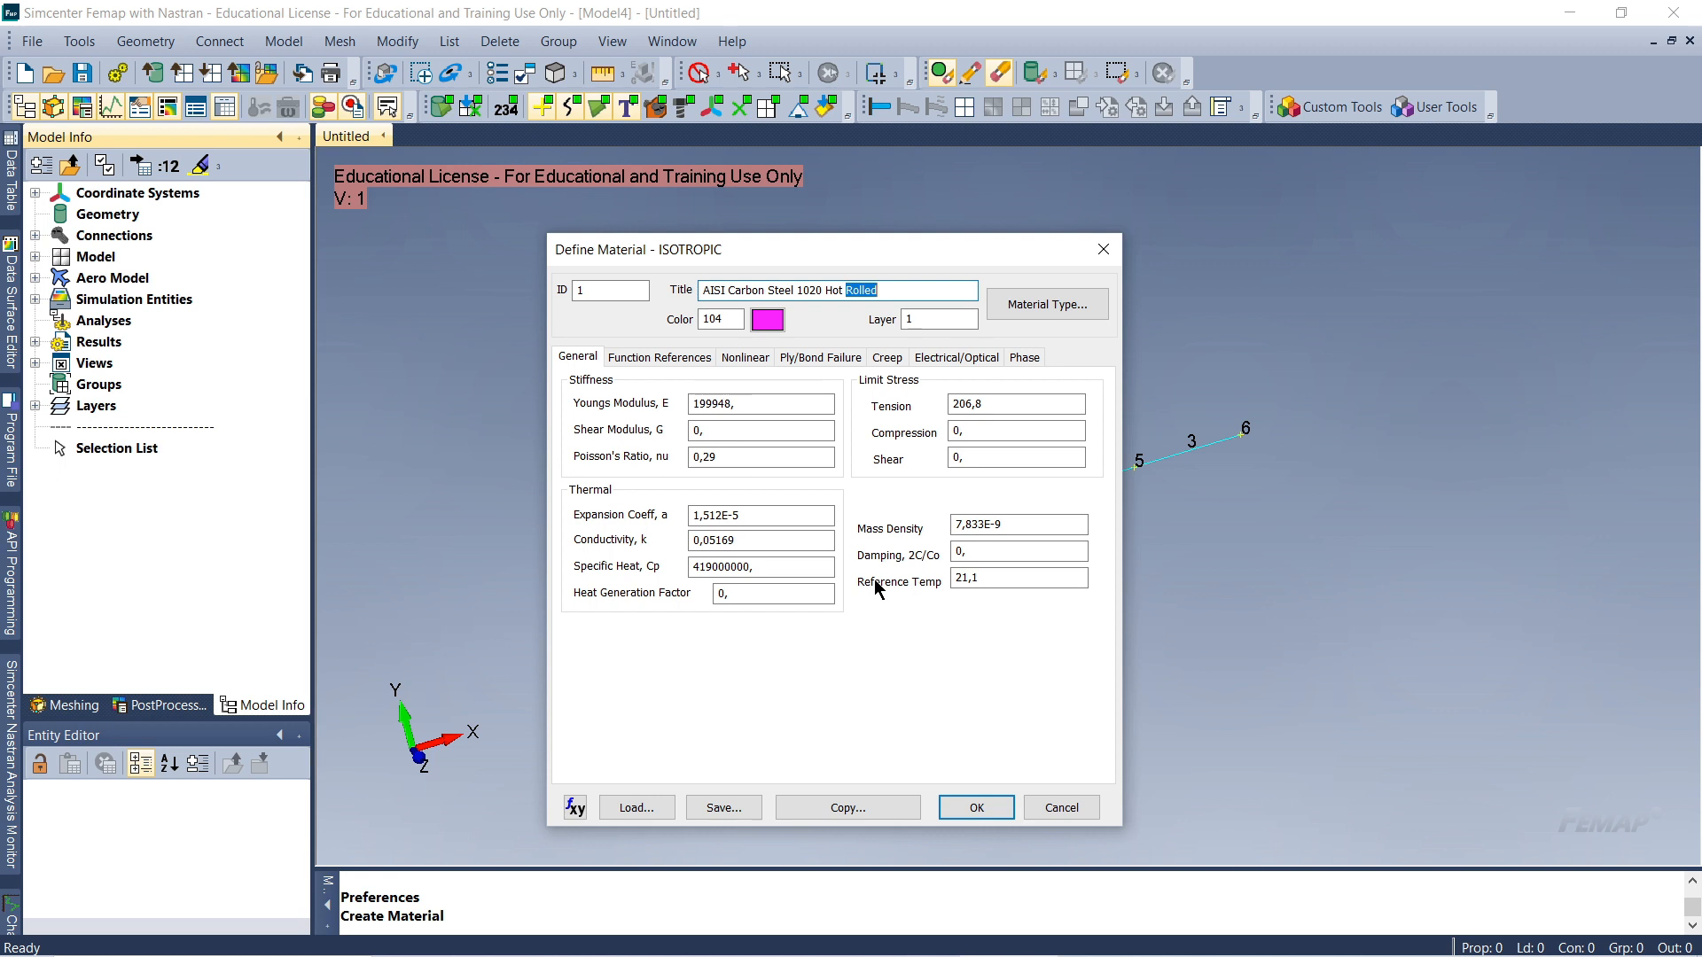
{"action": "left_click", "coordinate": [862, 290]}
Create the 1020 steel material and close the material definition without adding a second one
{"action": "left_click", "coordinate": [977, 808]}
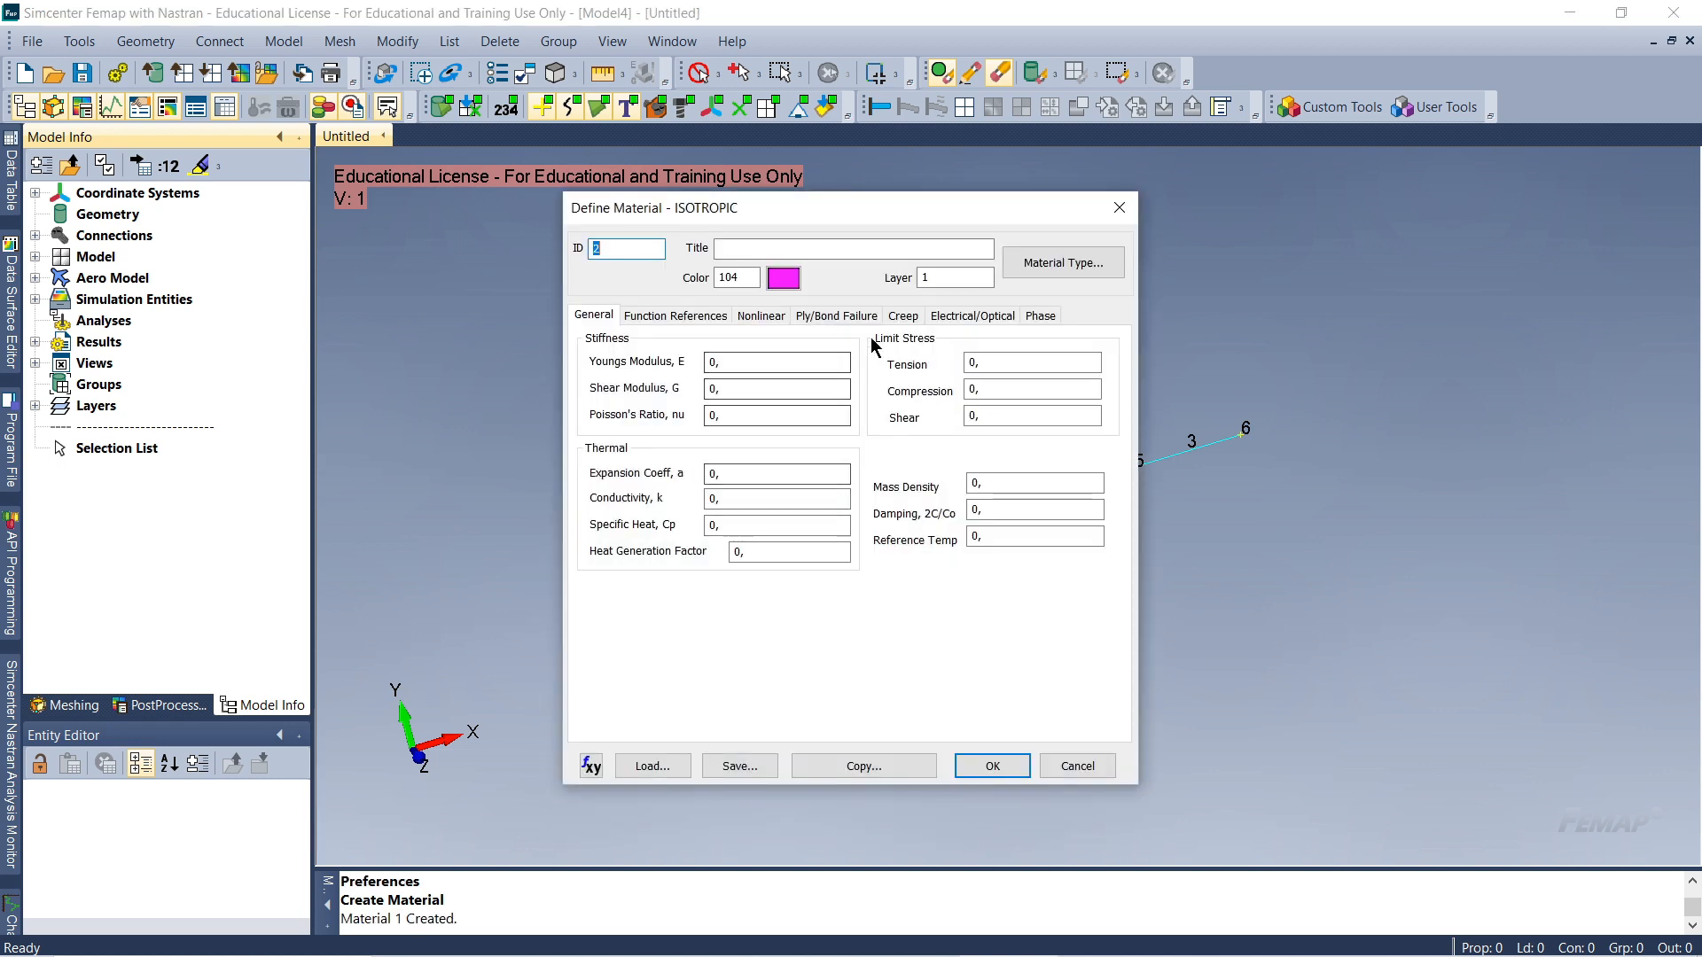
{"action": "left_click_drag", "start_coordinate": [867, 214], "coordinate": [876, 221]}
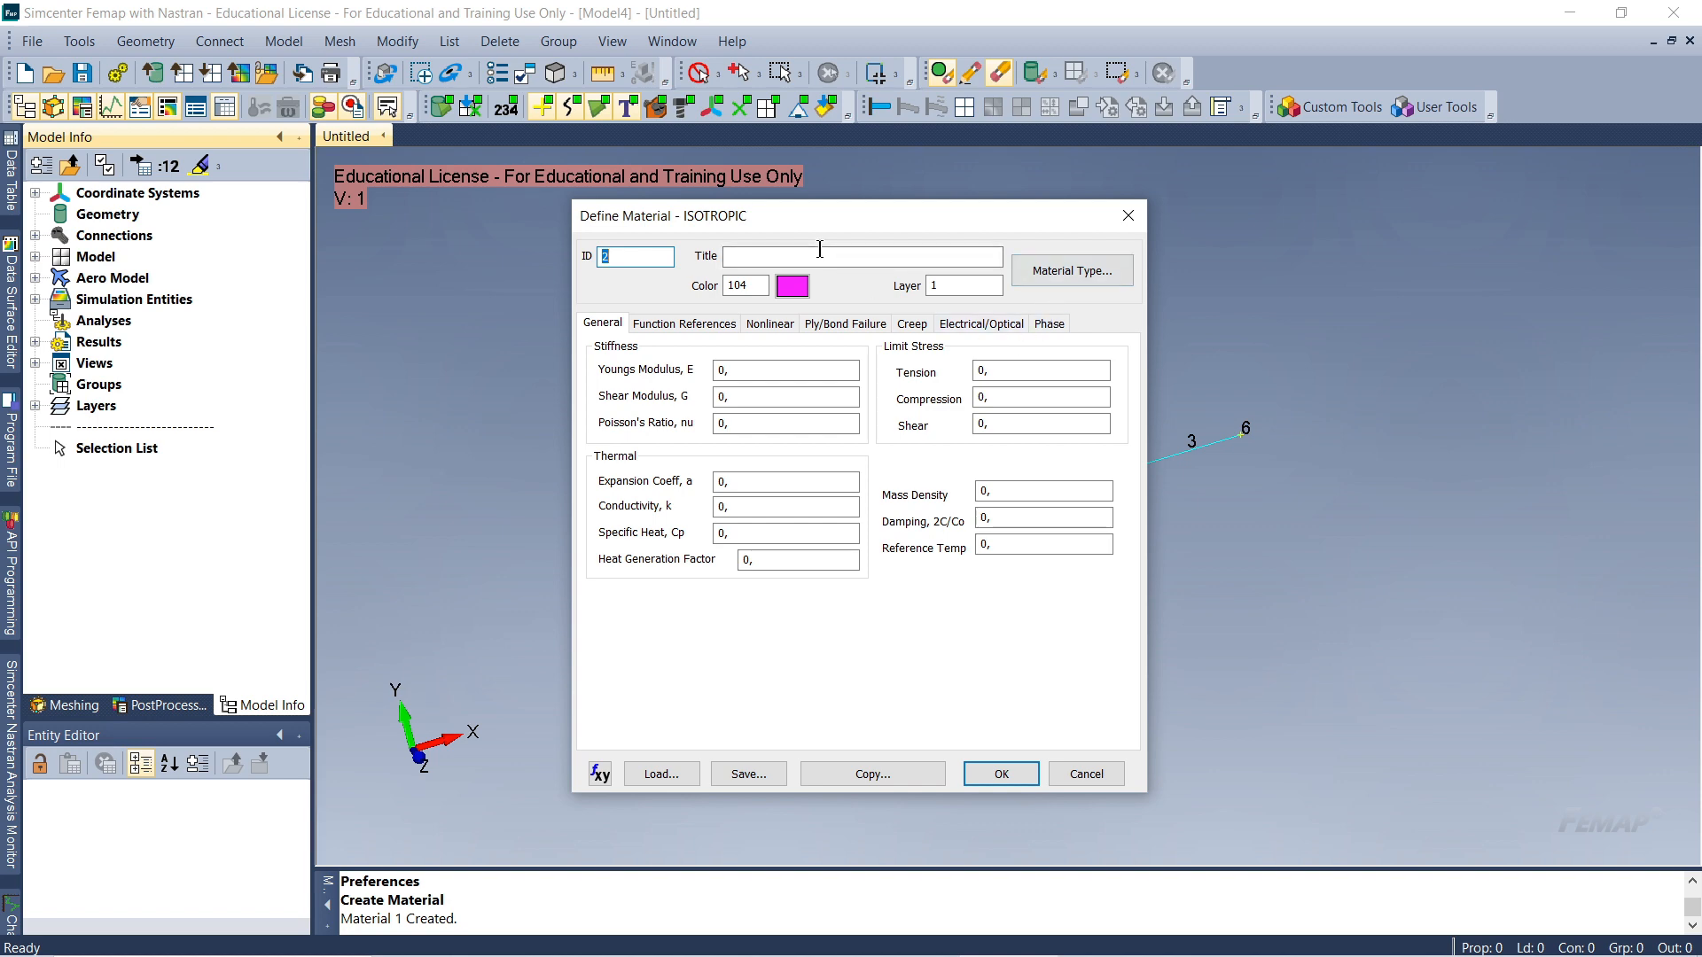
{"action": "left_click_drag", "start_coordinate": [766, 215], "coordinate": [764, 231]}
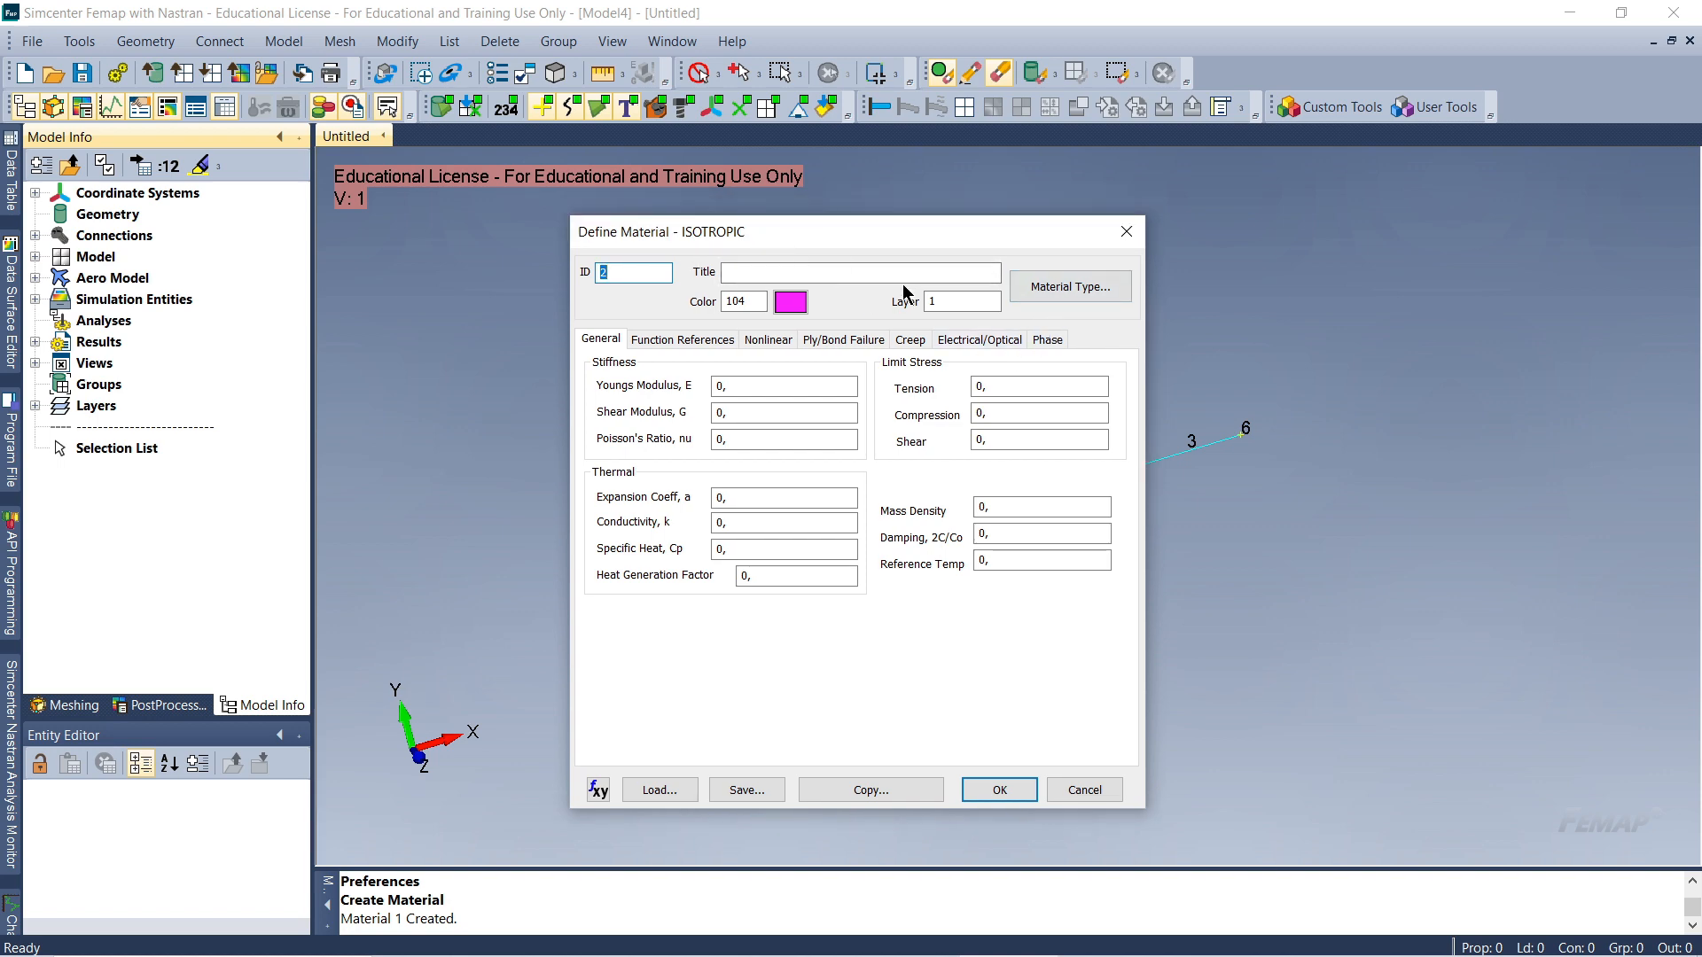
{"action": "left_click", "coordinate": [1126, 231]}
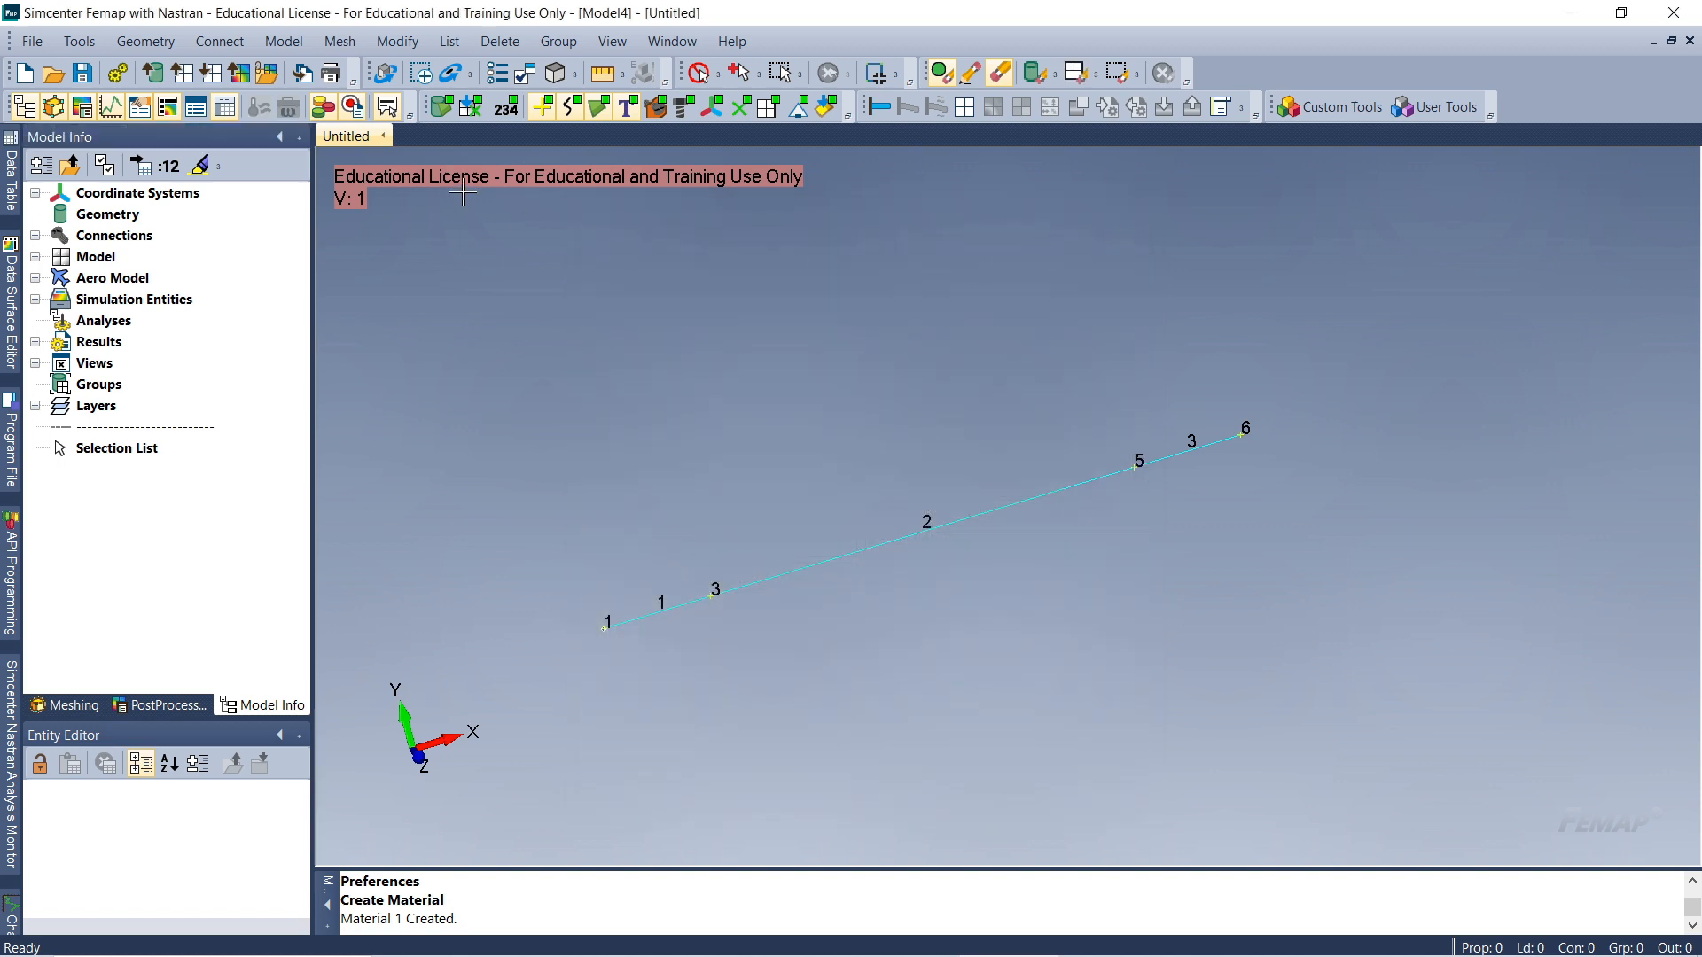
Start a new property definition and set its element type to the line element Beam
{"action": "left_click", "coordinate": [292, 44]}
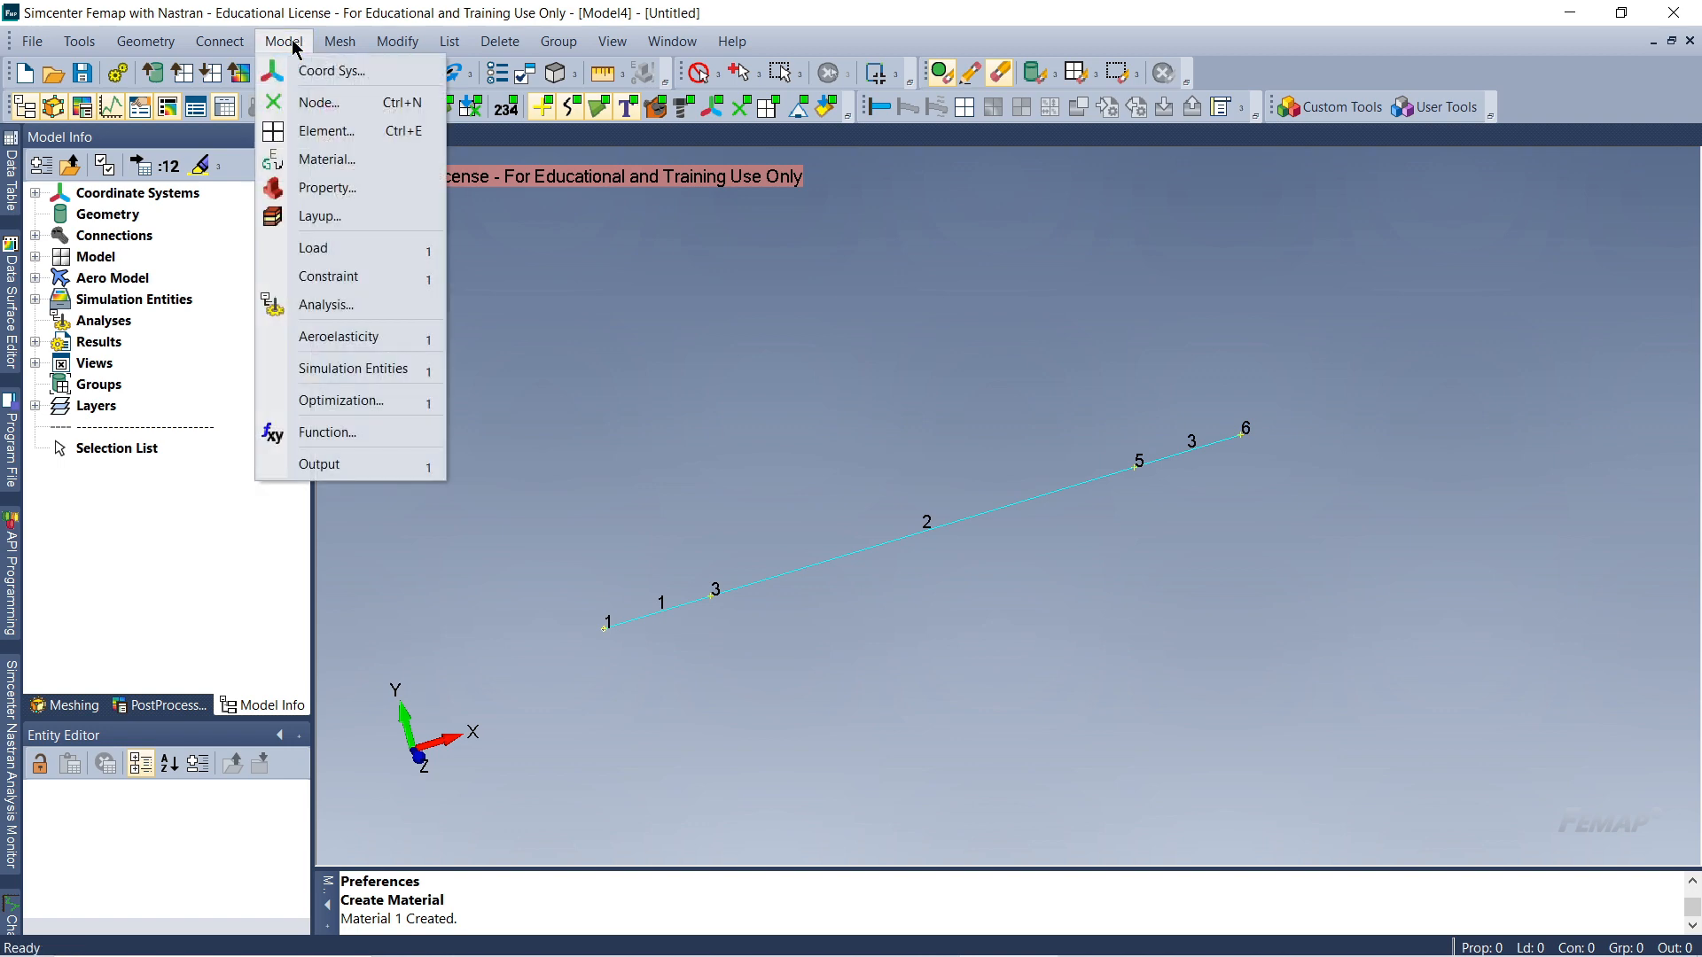
{"action": "left_click", "coordinate": [369, 188]}
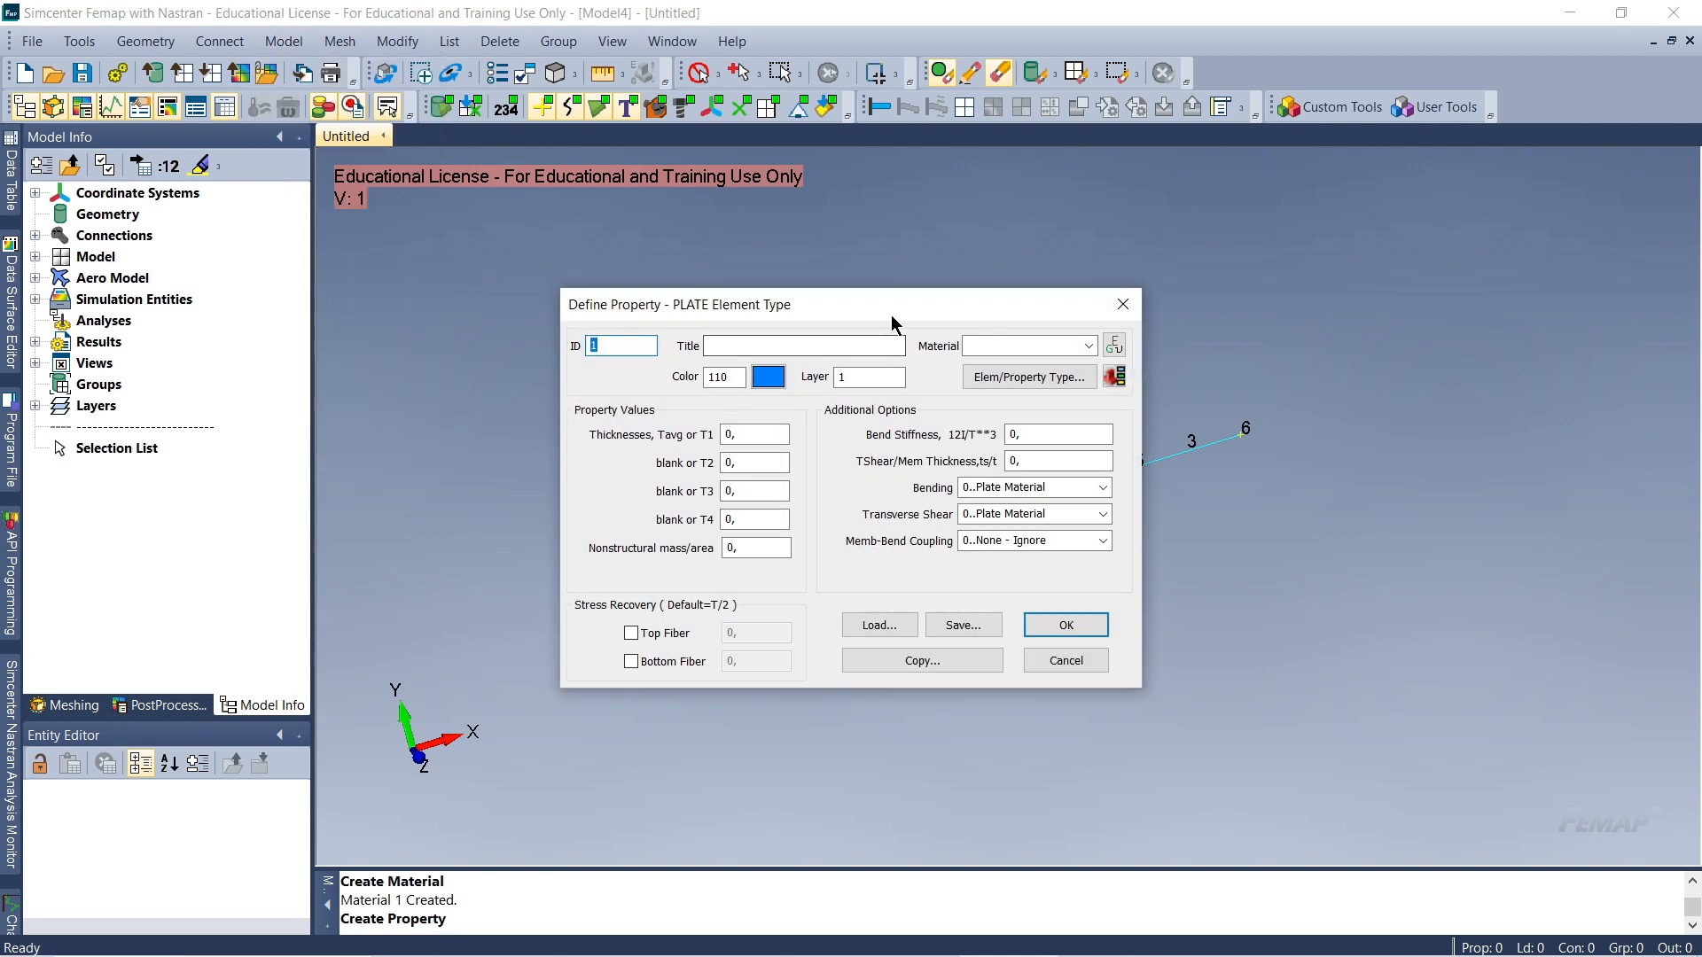
{"action": "left_click_drag", "start_coordinate": [890, 306], "coordinate": [816, 306]}
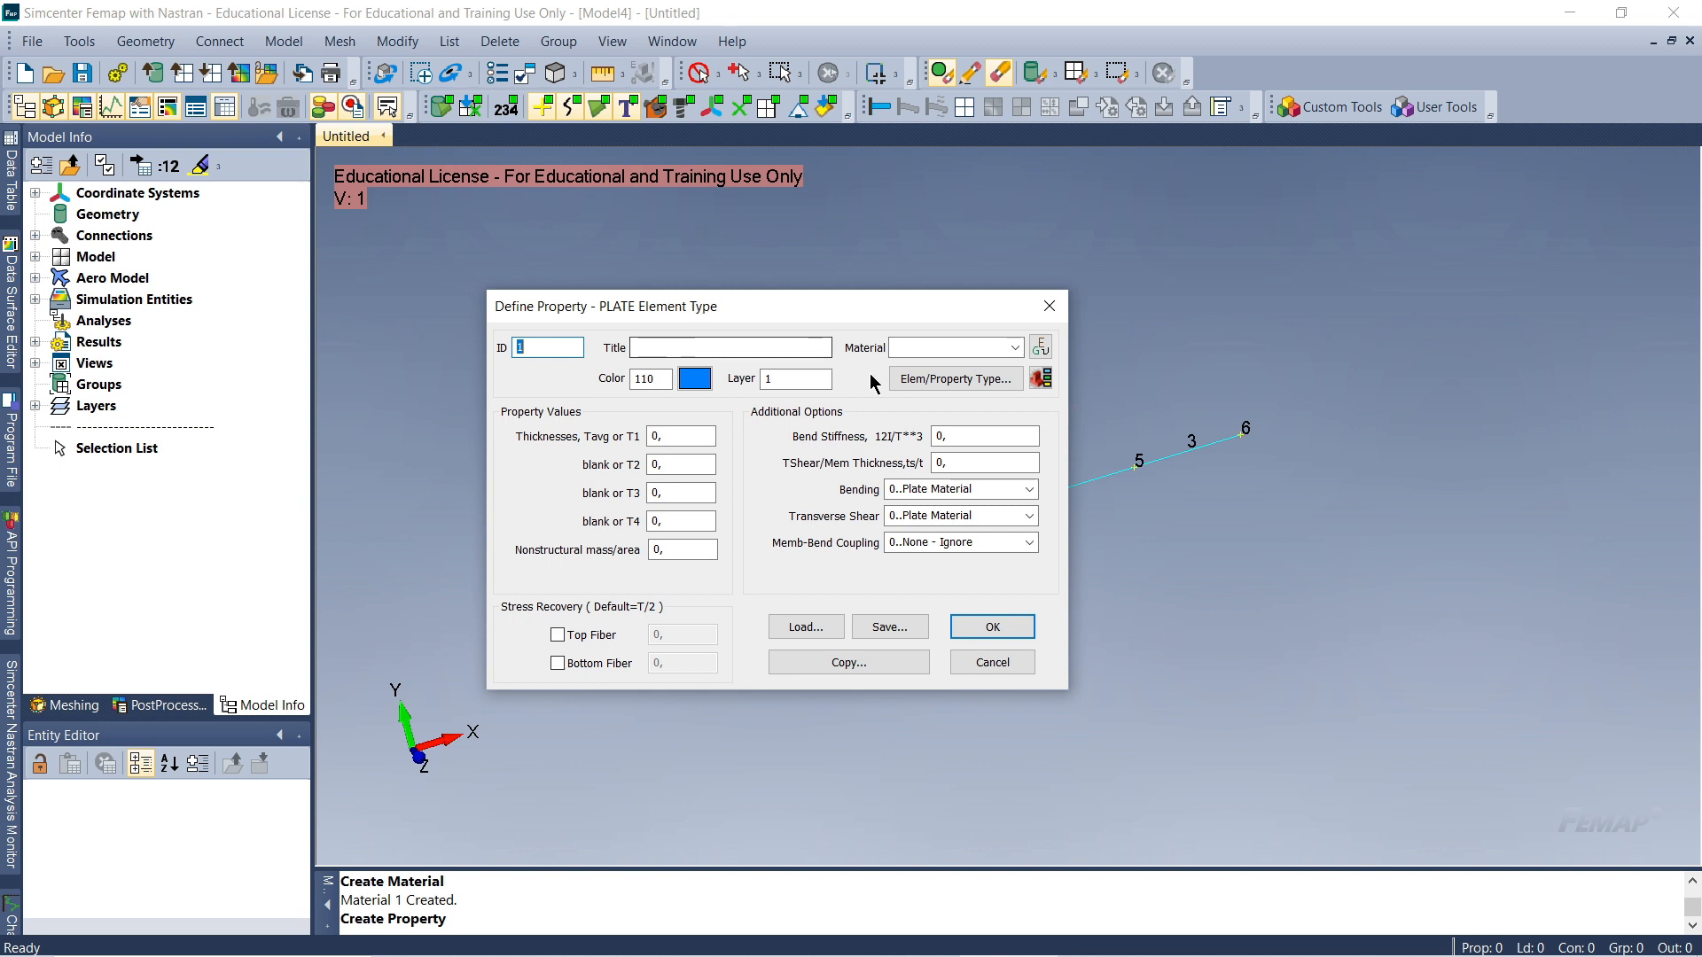
{"action": "left_click", "coordinate": [984, 380]}
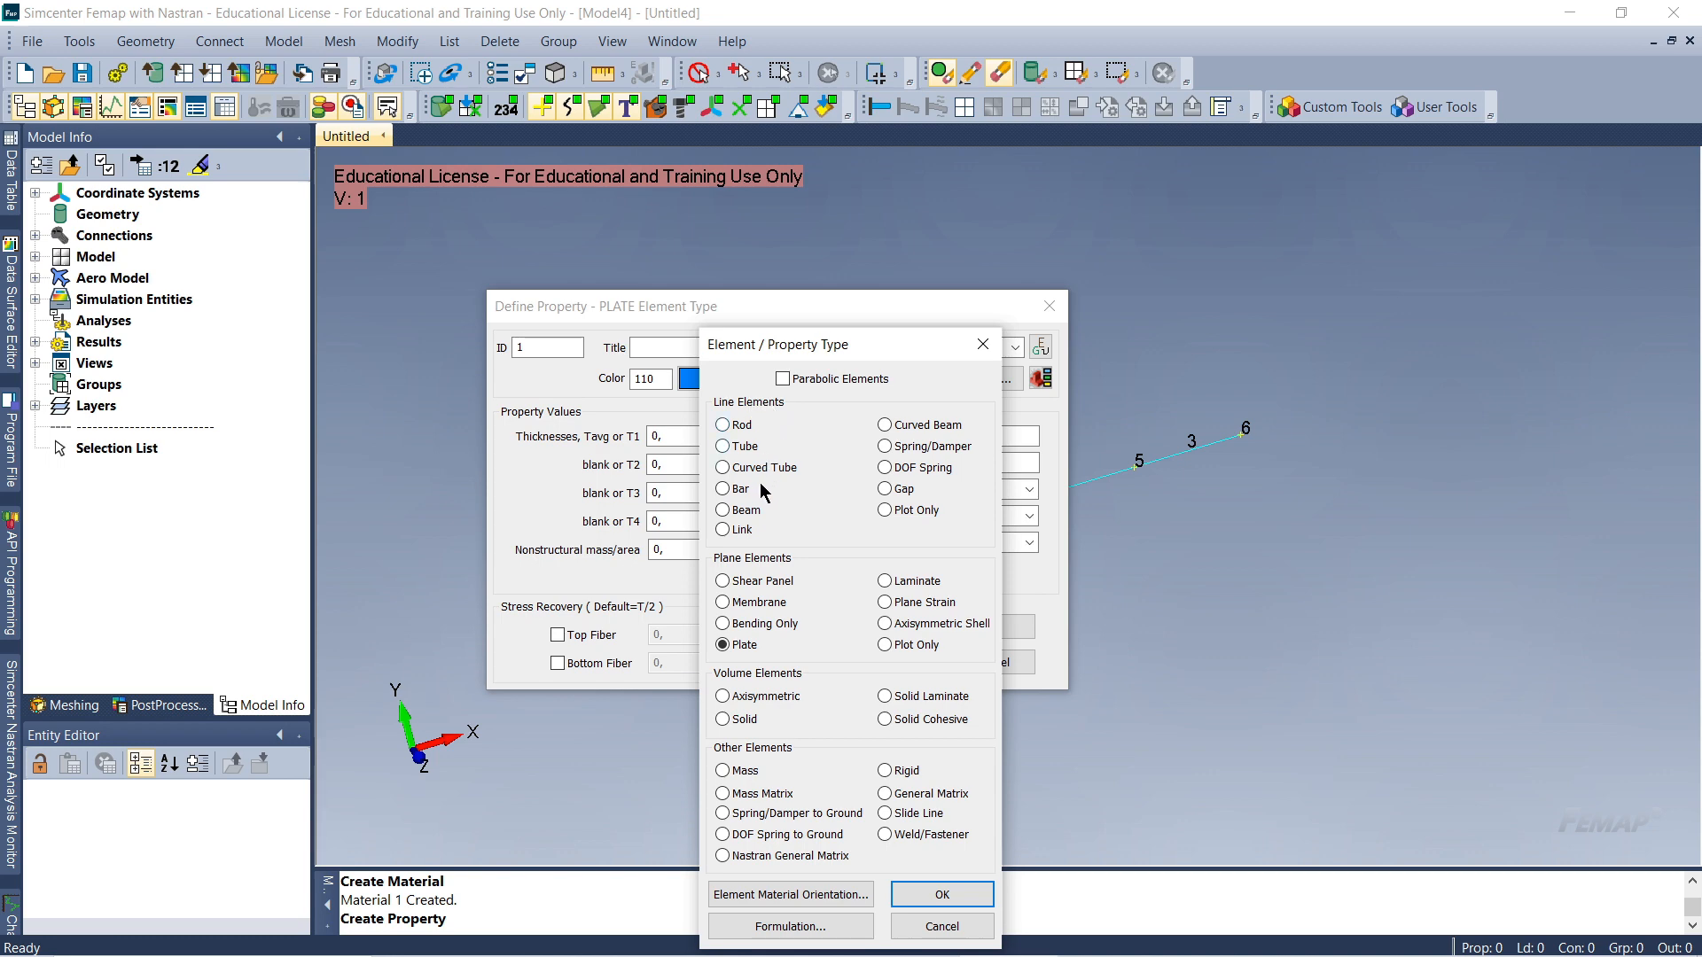
{"action": "left_click", "coordinate": [724, 510]}
{"action": "left_click_drag", "start_coordinate": [803, 355], "coordinate": [724, 204]}
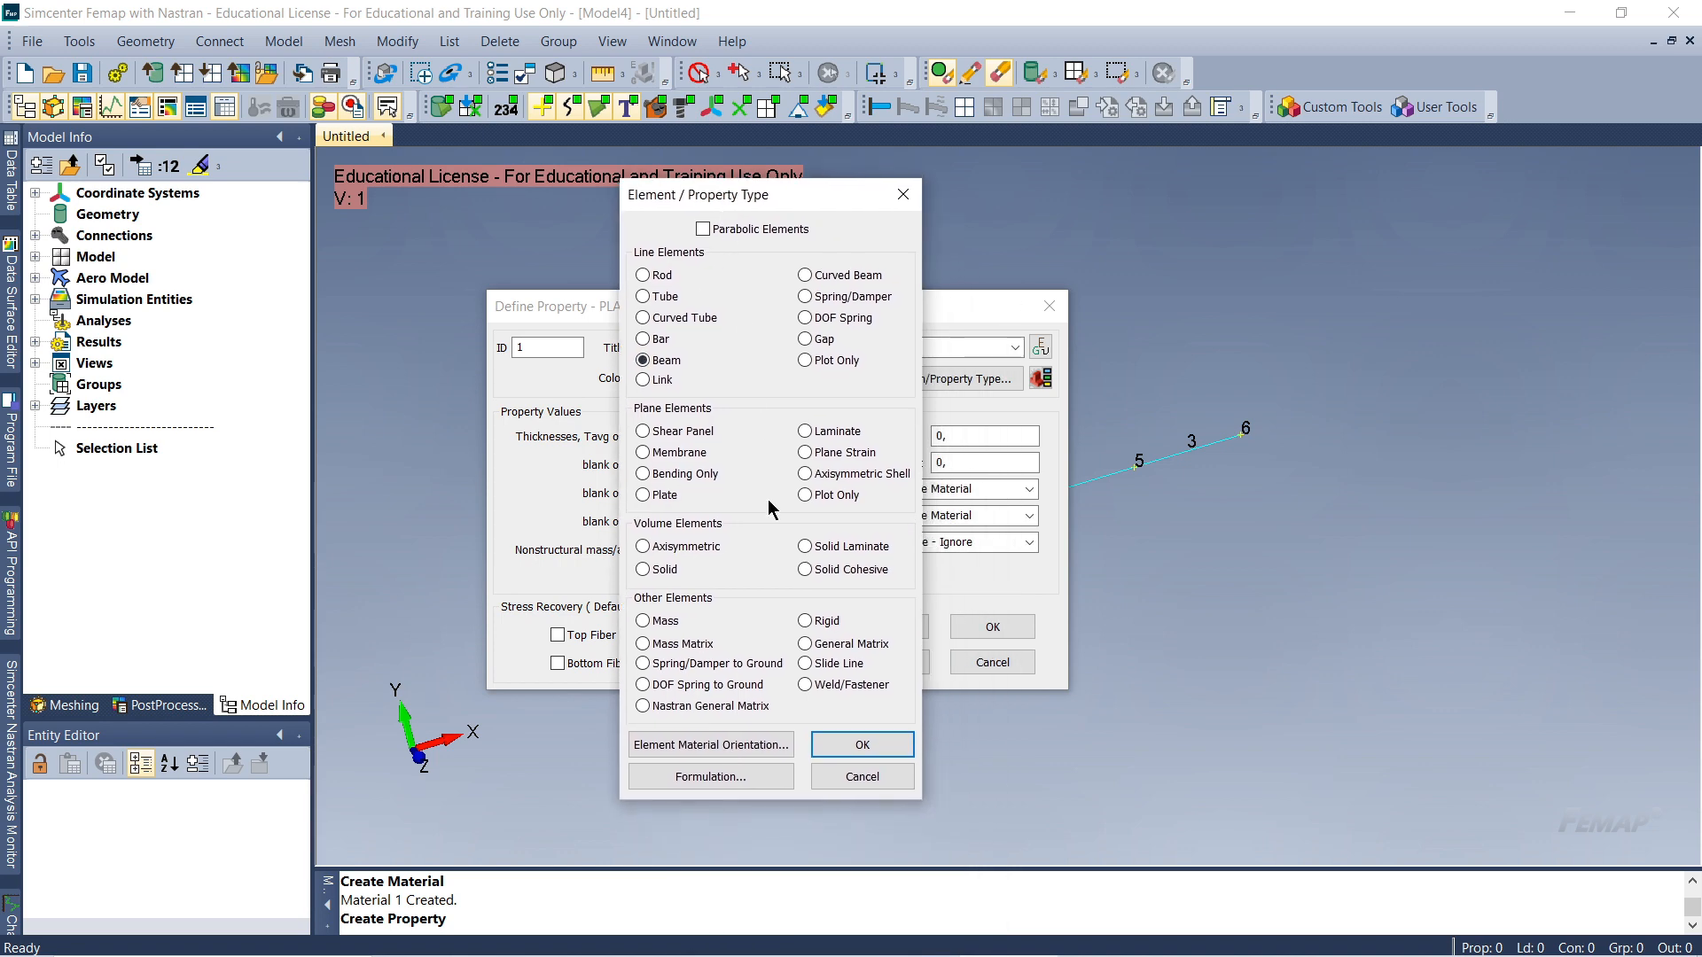
{"action": "left_click", "coordinate": [864, 744]}
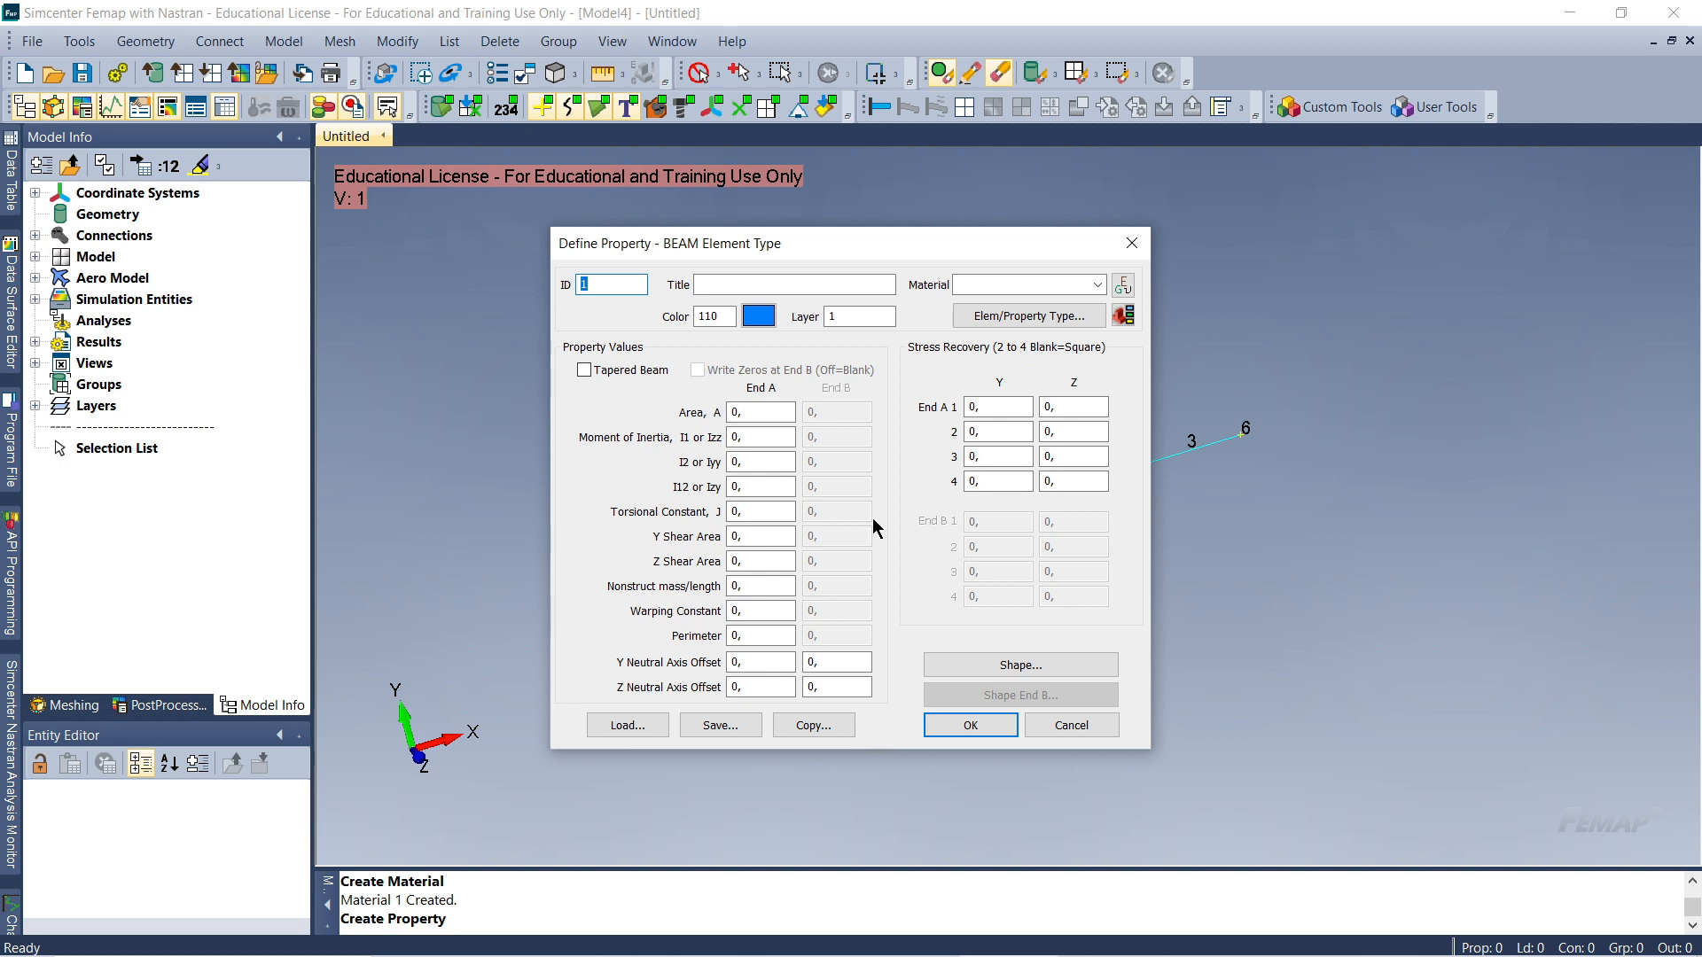
{"action": "left_click_drag", "start_coordinate": [781, 249], "coordinate": [769, 267]}
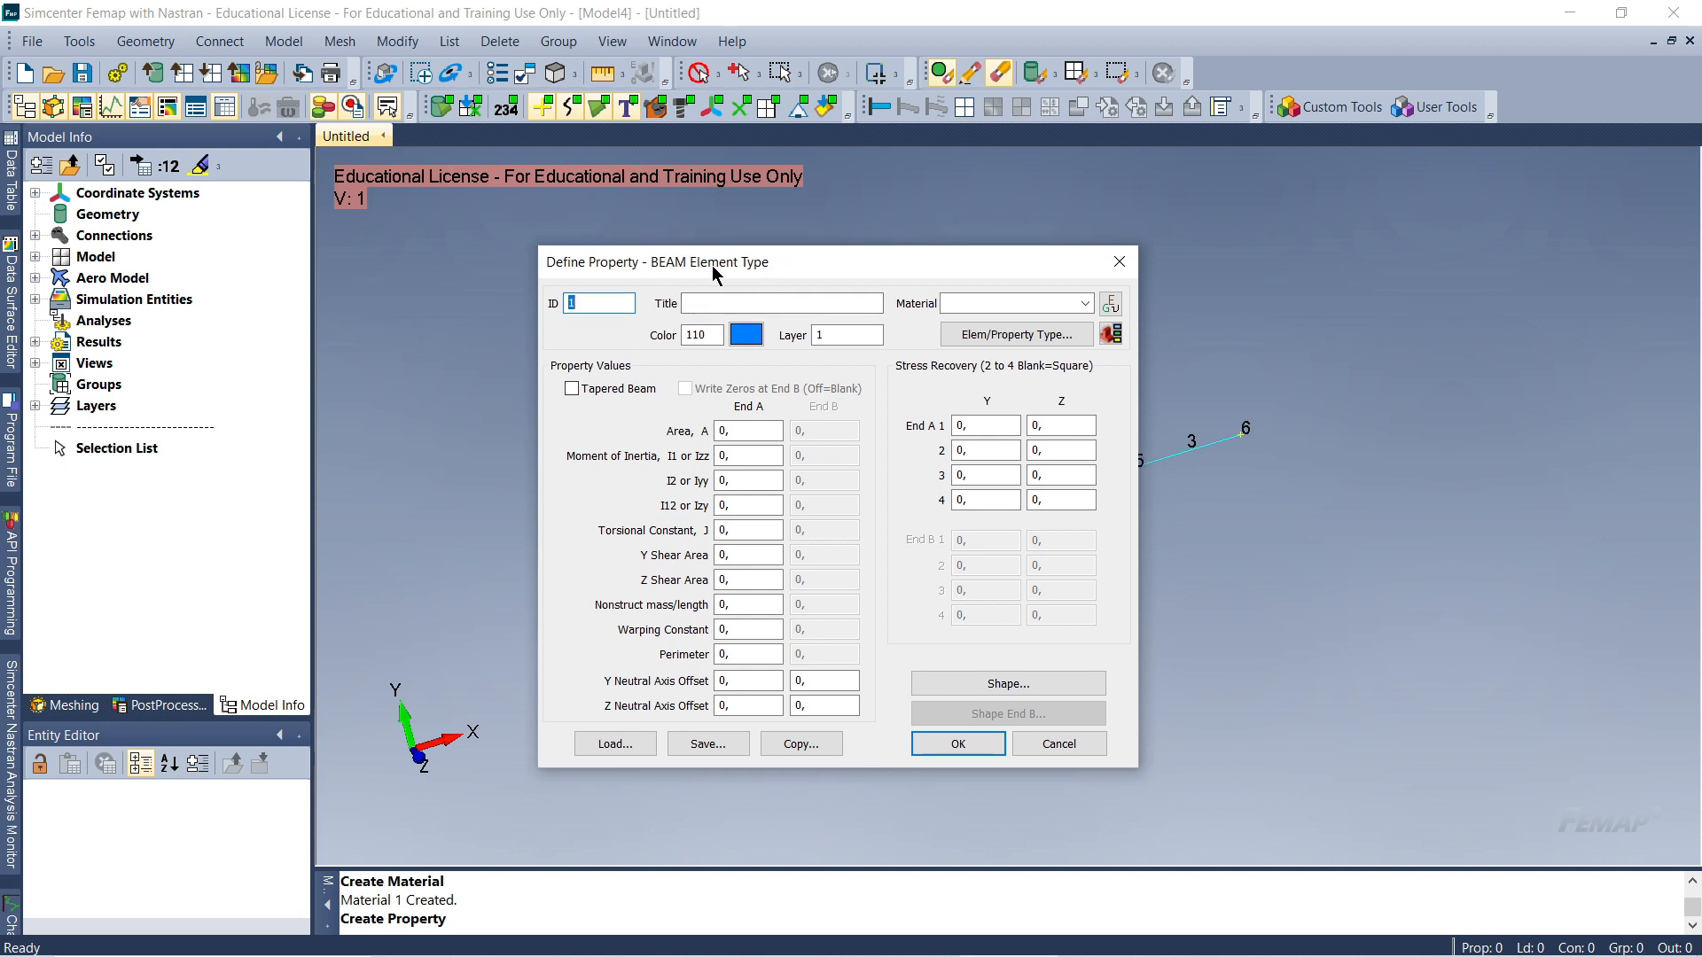
{"action": "left_click_drag", "start_coordinate": [763, 264], "coordinate": [754, 264]}
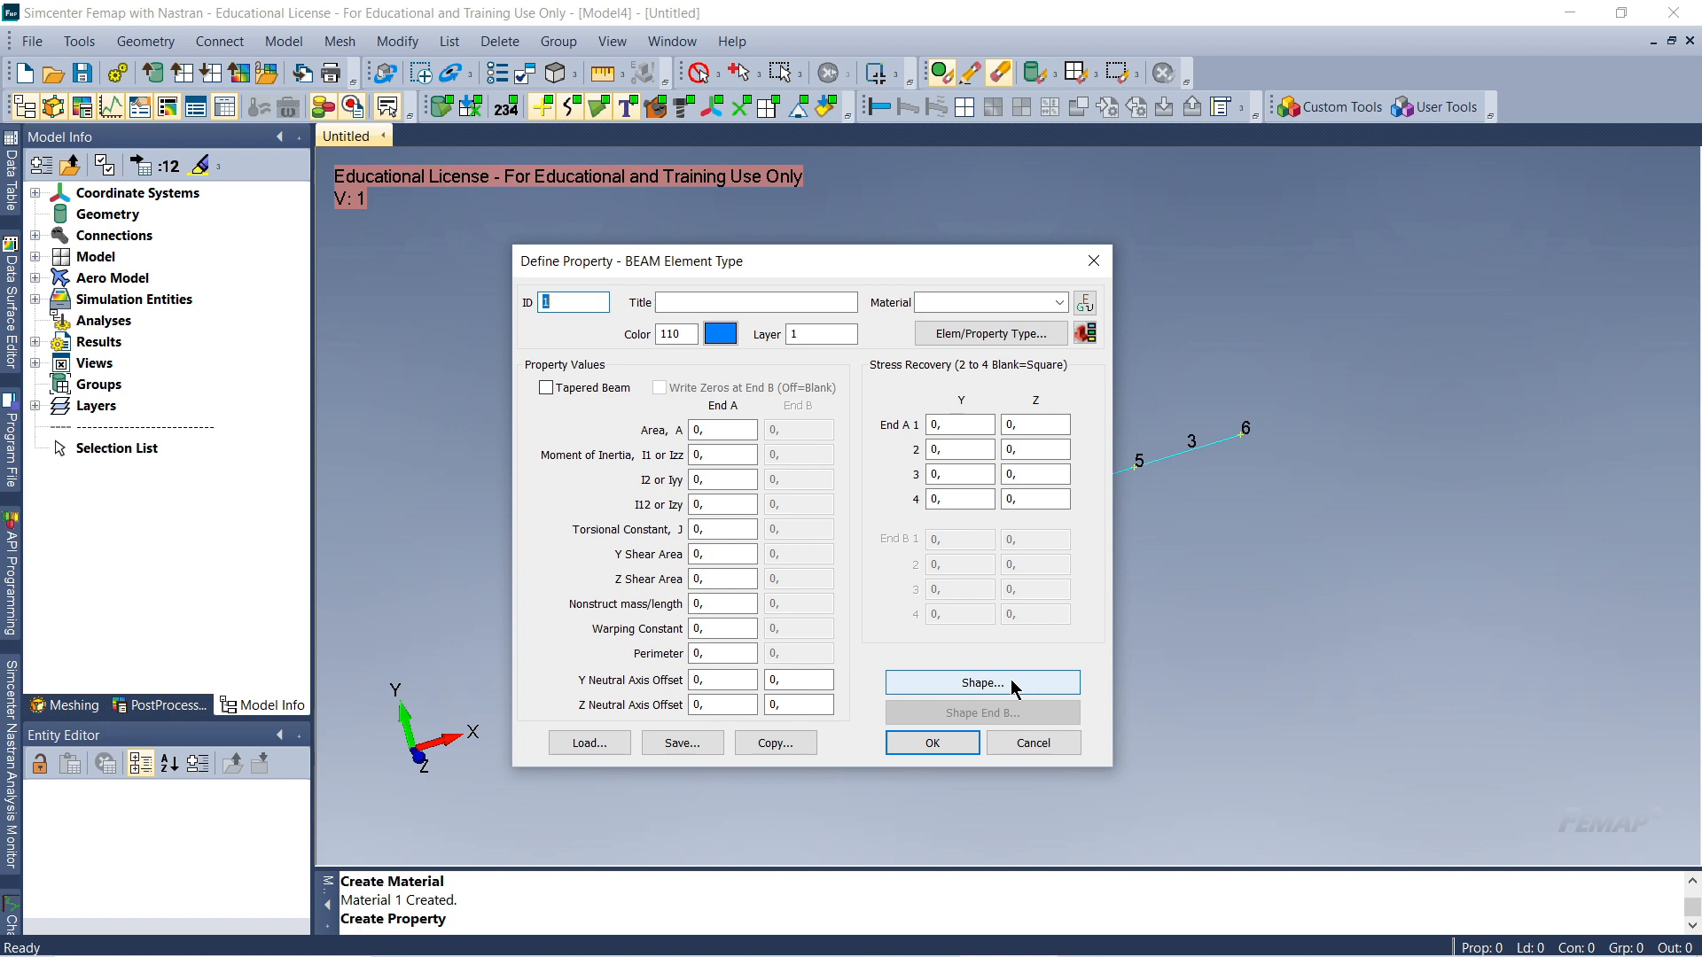
Open the beam property's cross section definition and choose the standard I-Beam or Wide Flange (W) shape
{"action": "left_click", "coordinate": [1014, 684]}
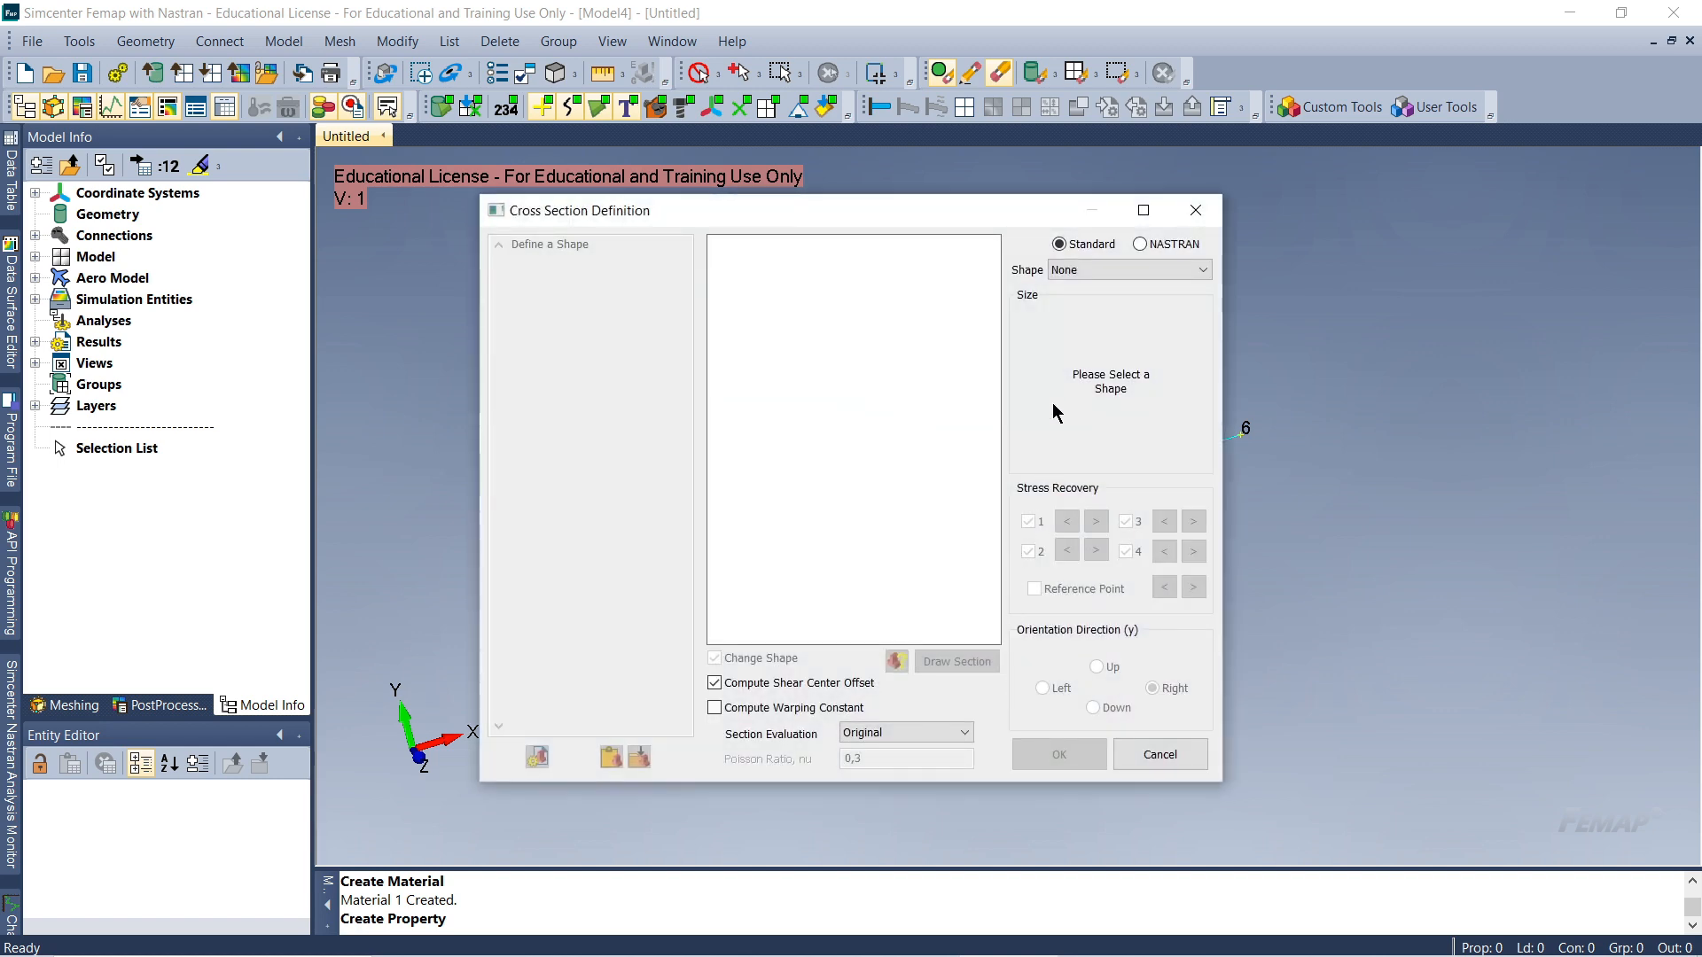
{"action": "left_click_drag", "start_coordinate": [693, 212], "coordinate": [684, 220]}
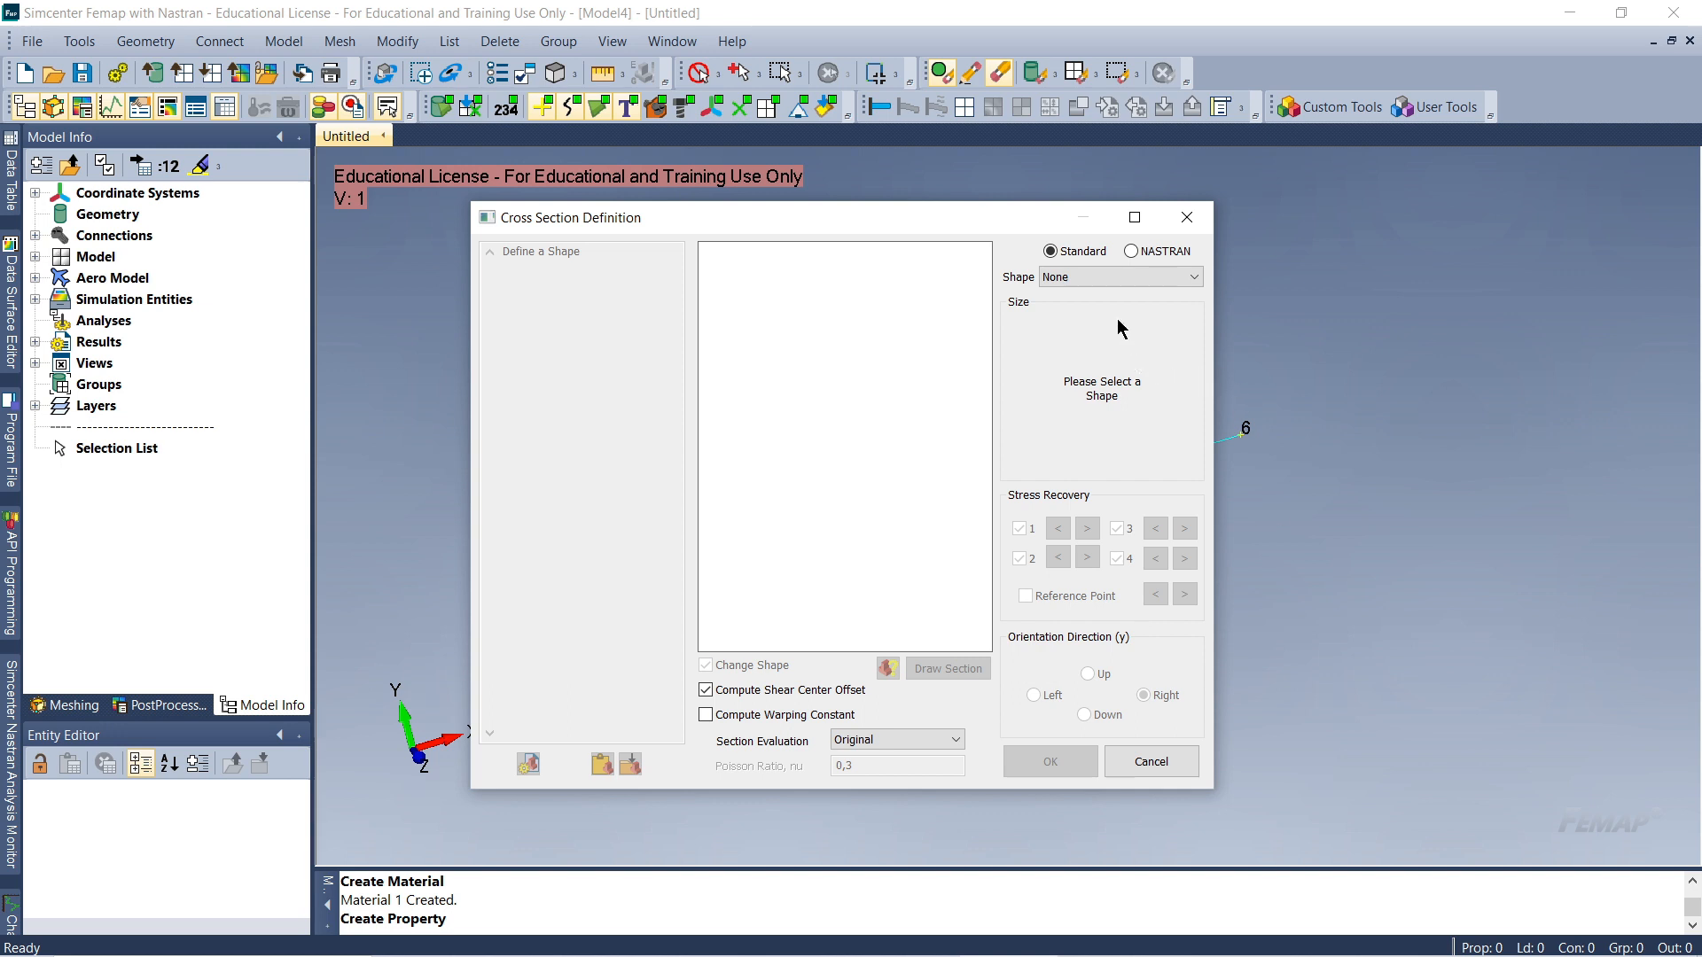
{"action": "left_click", "coordinate": [1115, 275]}
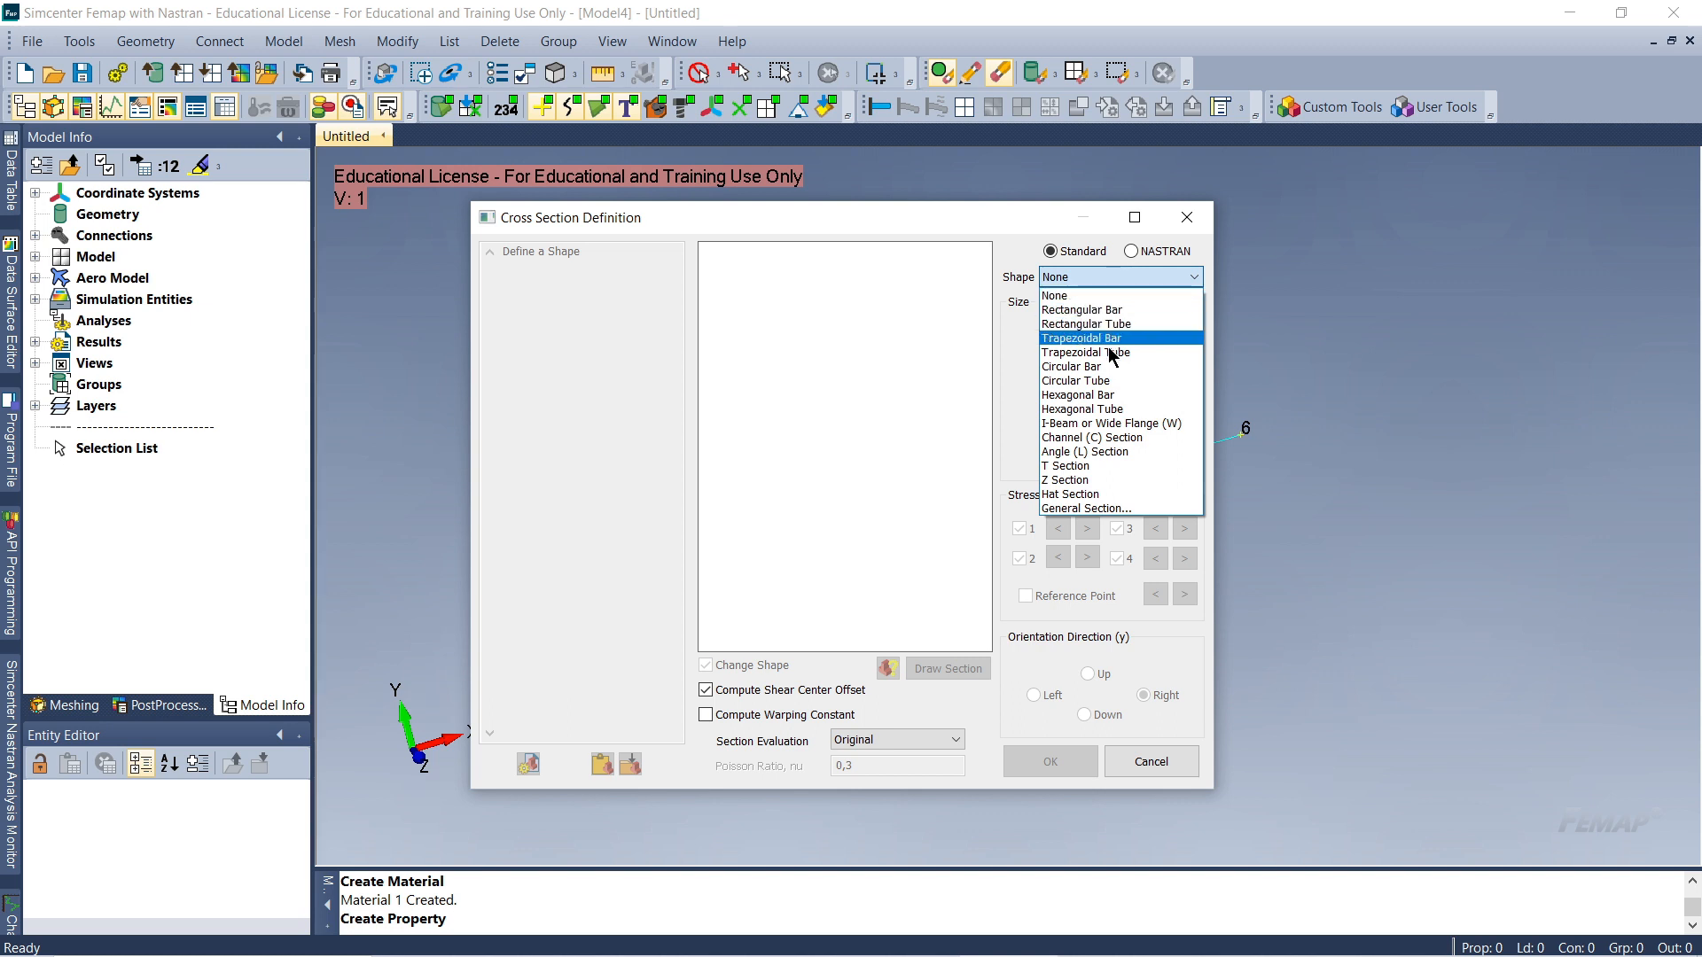
{"action": "left_click", "coordinate": [1148, 424]}
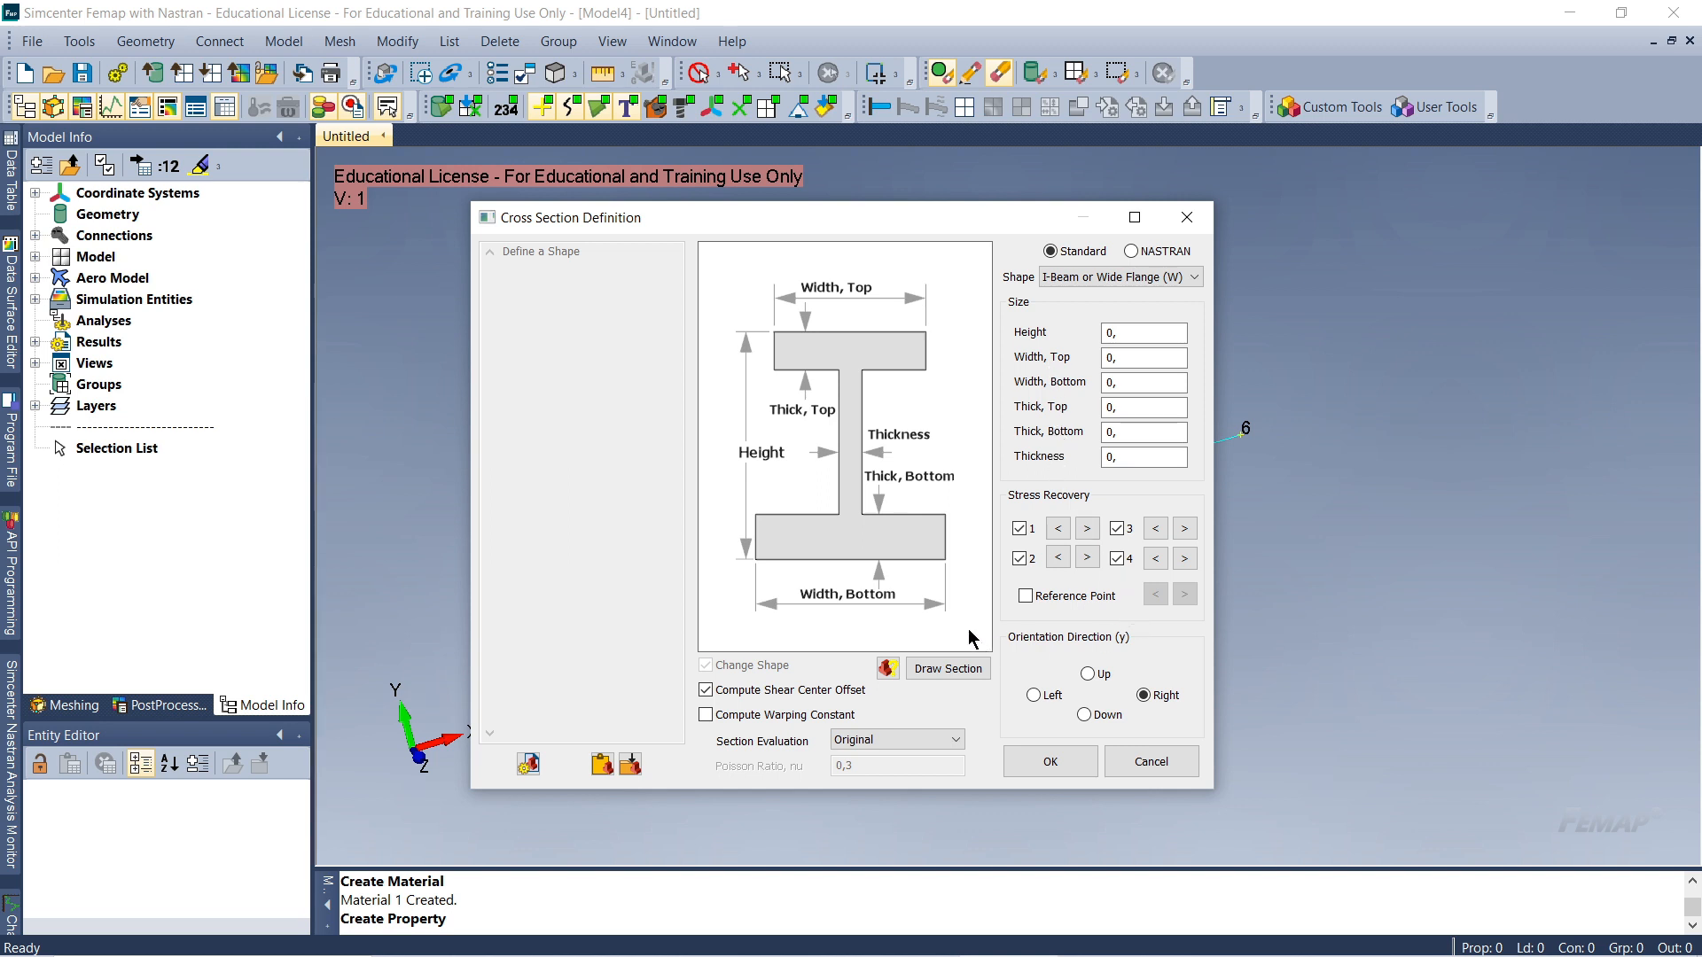
Examine the I-beam's width and thickness size fields against the dimensioned section diagram
{"action": "left_click", "coordinate": [1125, 358]}
{"action": "left_click", "coordinate": [1129, 383]}
{"action": "left_click", "coordinate": [1139, 408]}
{"action": "left_click", "coordinate": [1133, 431]}
{"action": "left_click", "coordinate": [1126, 456]}
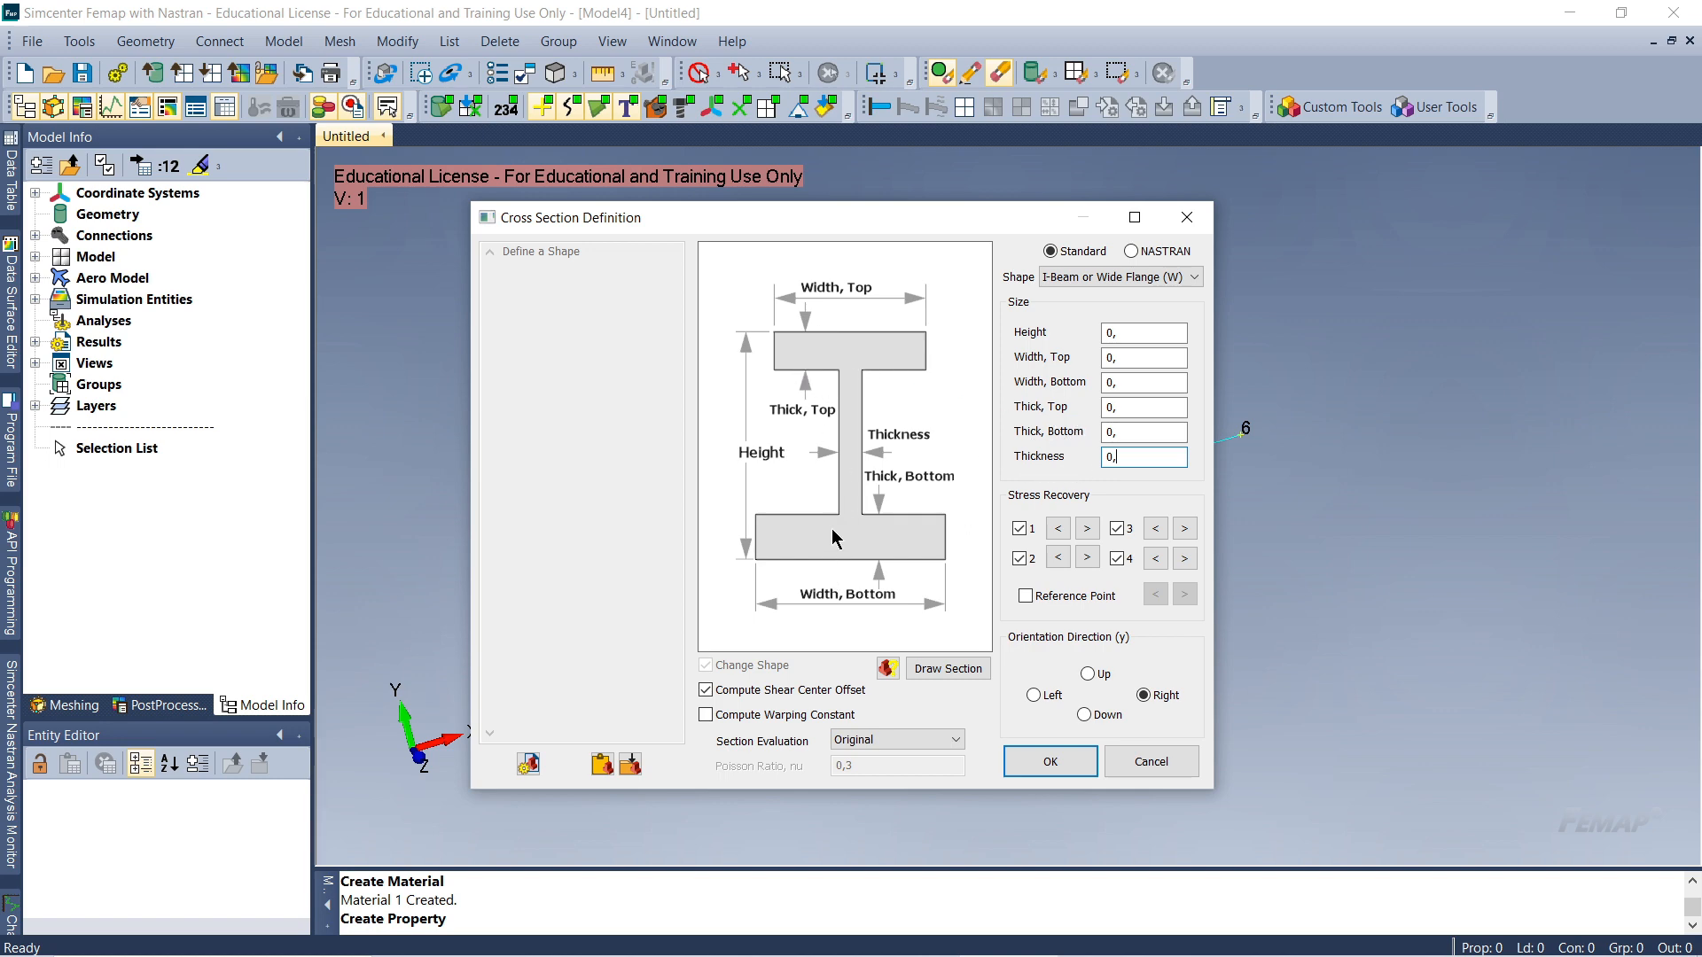
{"action": "left_click", "coordinate": [1139, 358]}
{"action": "left_click", "coordinate": [1135, 384]}
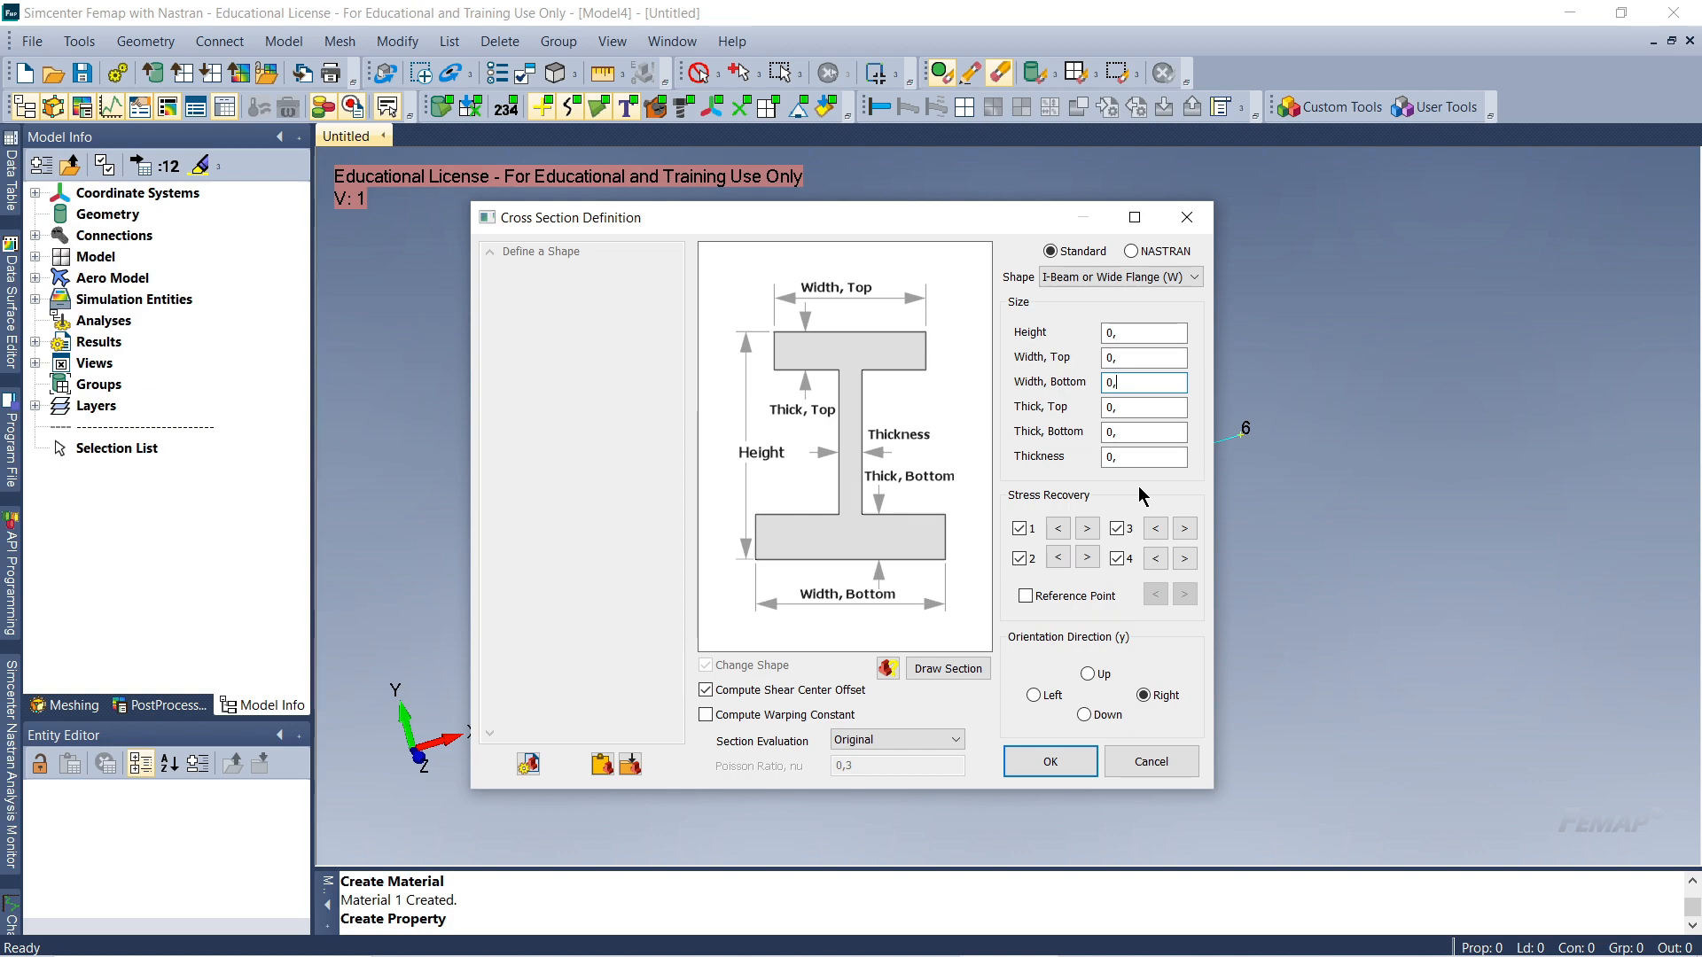
{"action": "key", "text": "alt+Tab"}
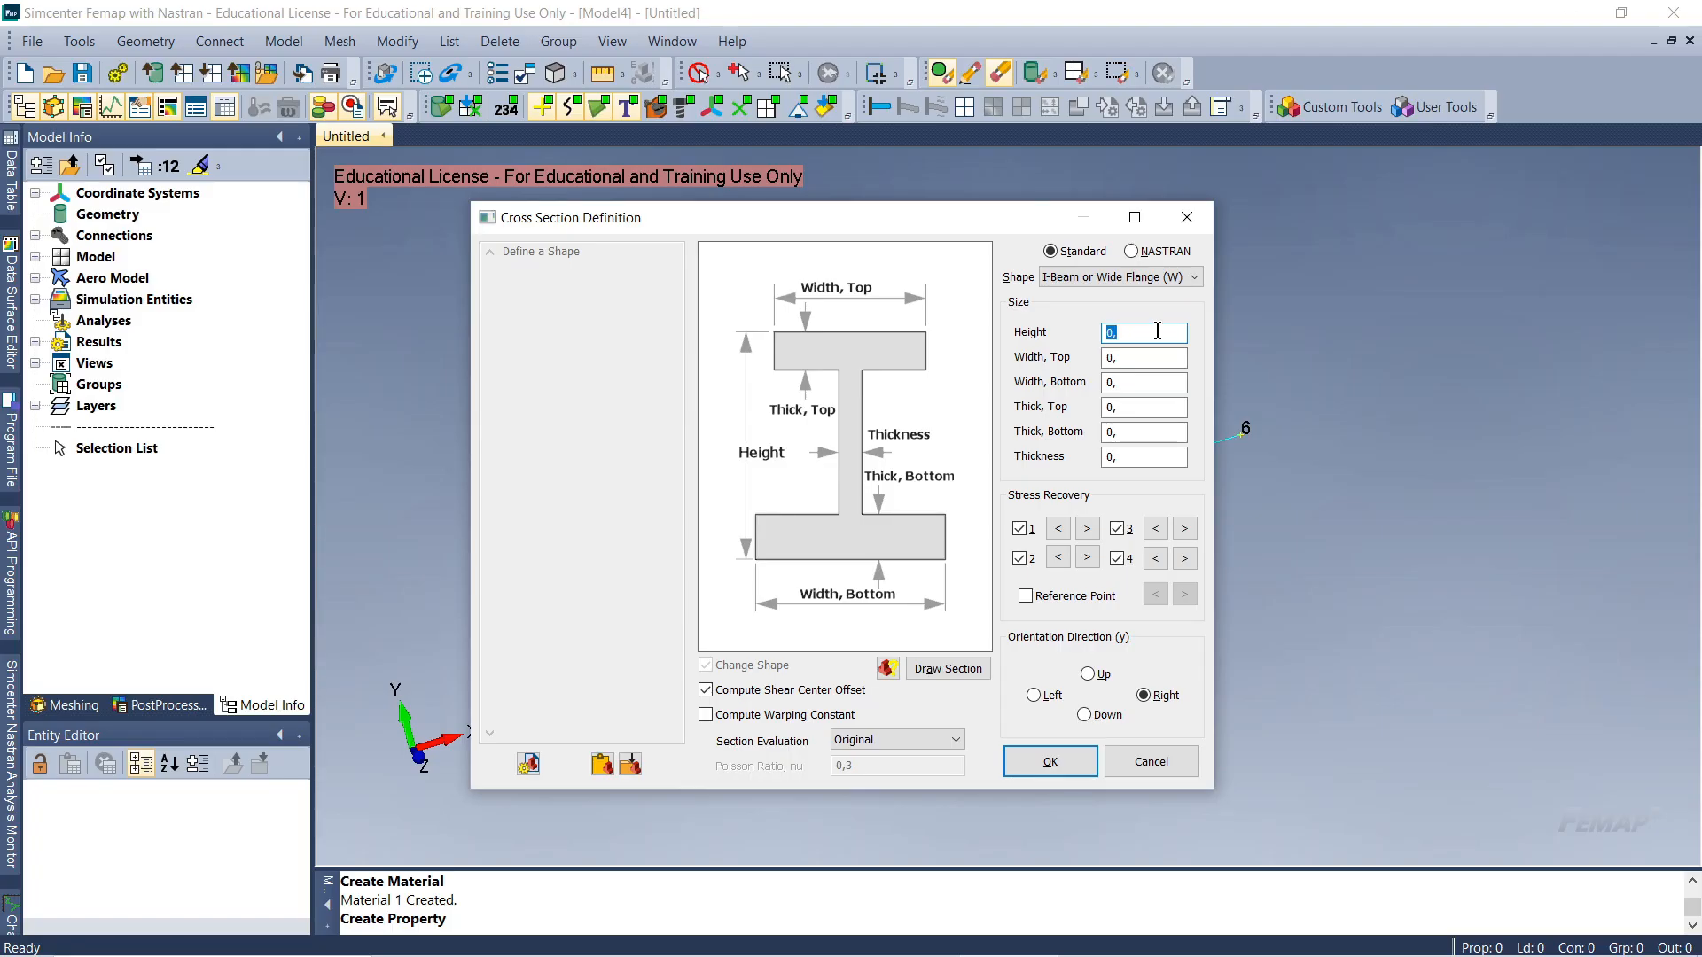
Size the I-beam section with height 310, top and bottom widths 165, top and bottom thicknesses 9,7, and web thickness 5,8
{"action": "type", "text": "310"}
{"action": "key", "text": "Tab"}
{"action": "type", "text": "1"}
{"action": "key", "text": "Tab"}
{"action": "type", "text": "1"}
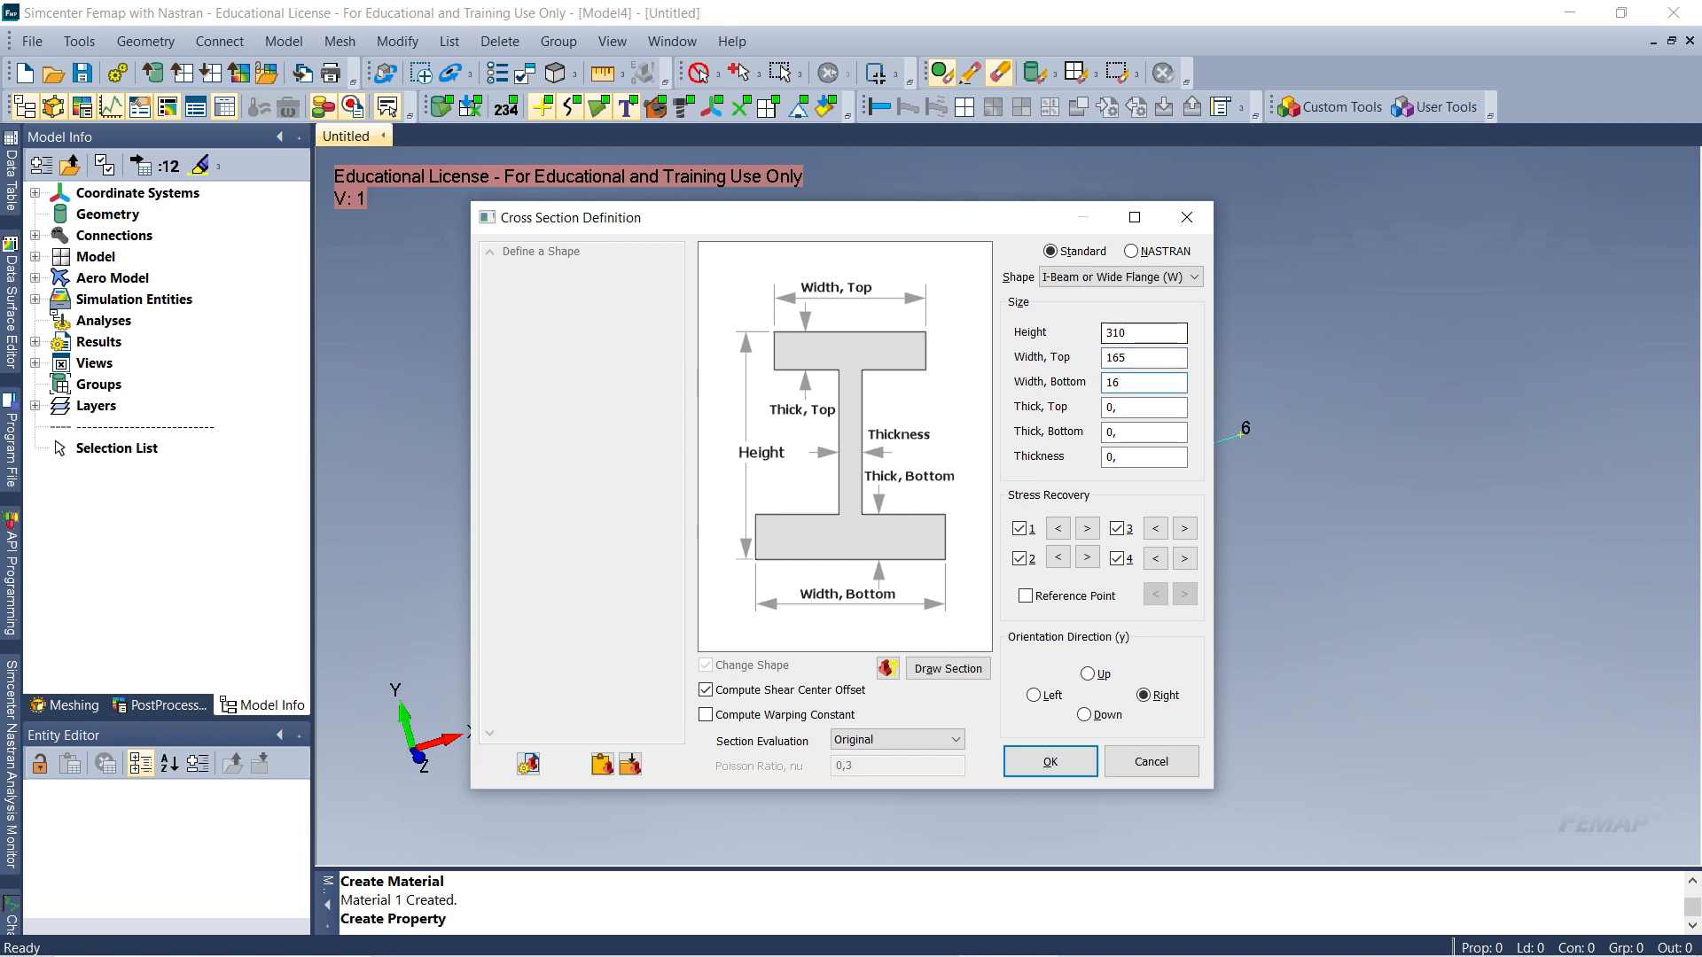
{"action": "key", "text": "Tab"}
{"action": "type", "text": "9,7"}
{"action": "key", "text": "Tab"}
{"action": "type", "text": "9,7"}
{"action": "key", "text": "Tab"}
{"action": "type", "text": "5,"}
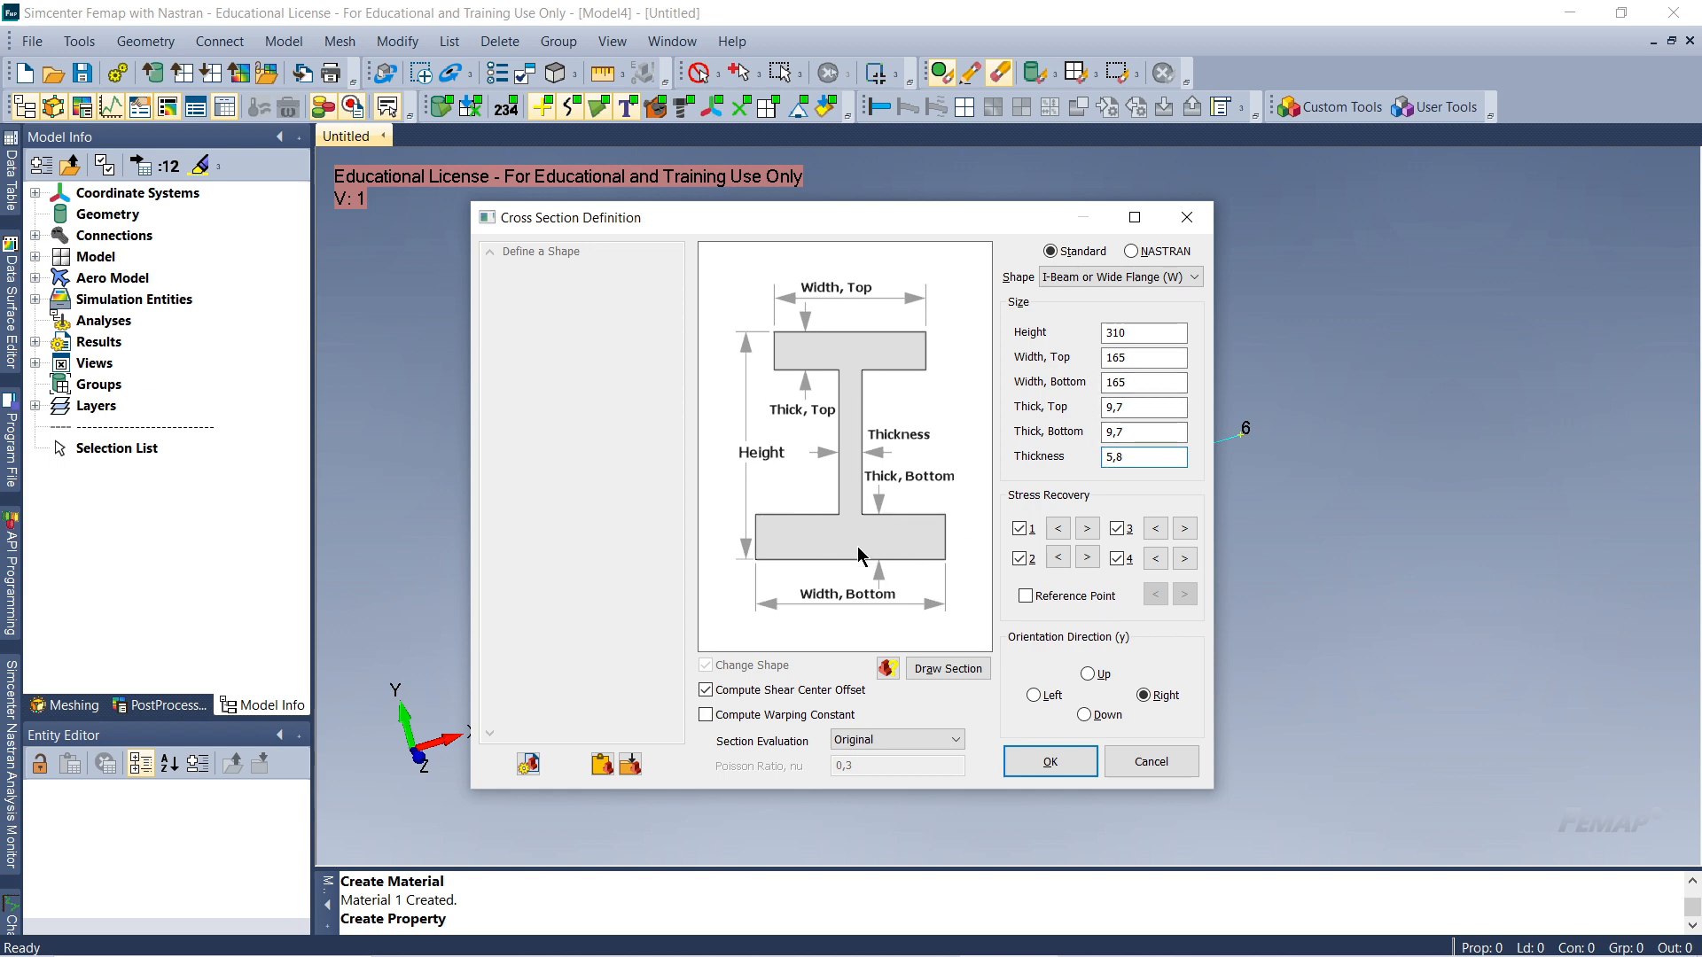
Shift stress recovery point 1 forward and back to its original corner, and accept the I-beam cross section with right orientation
{"action": "left_click", "coordinate": [1093, 529]}
{"action": "left_click", "coordinate": [1058, 528]}
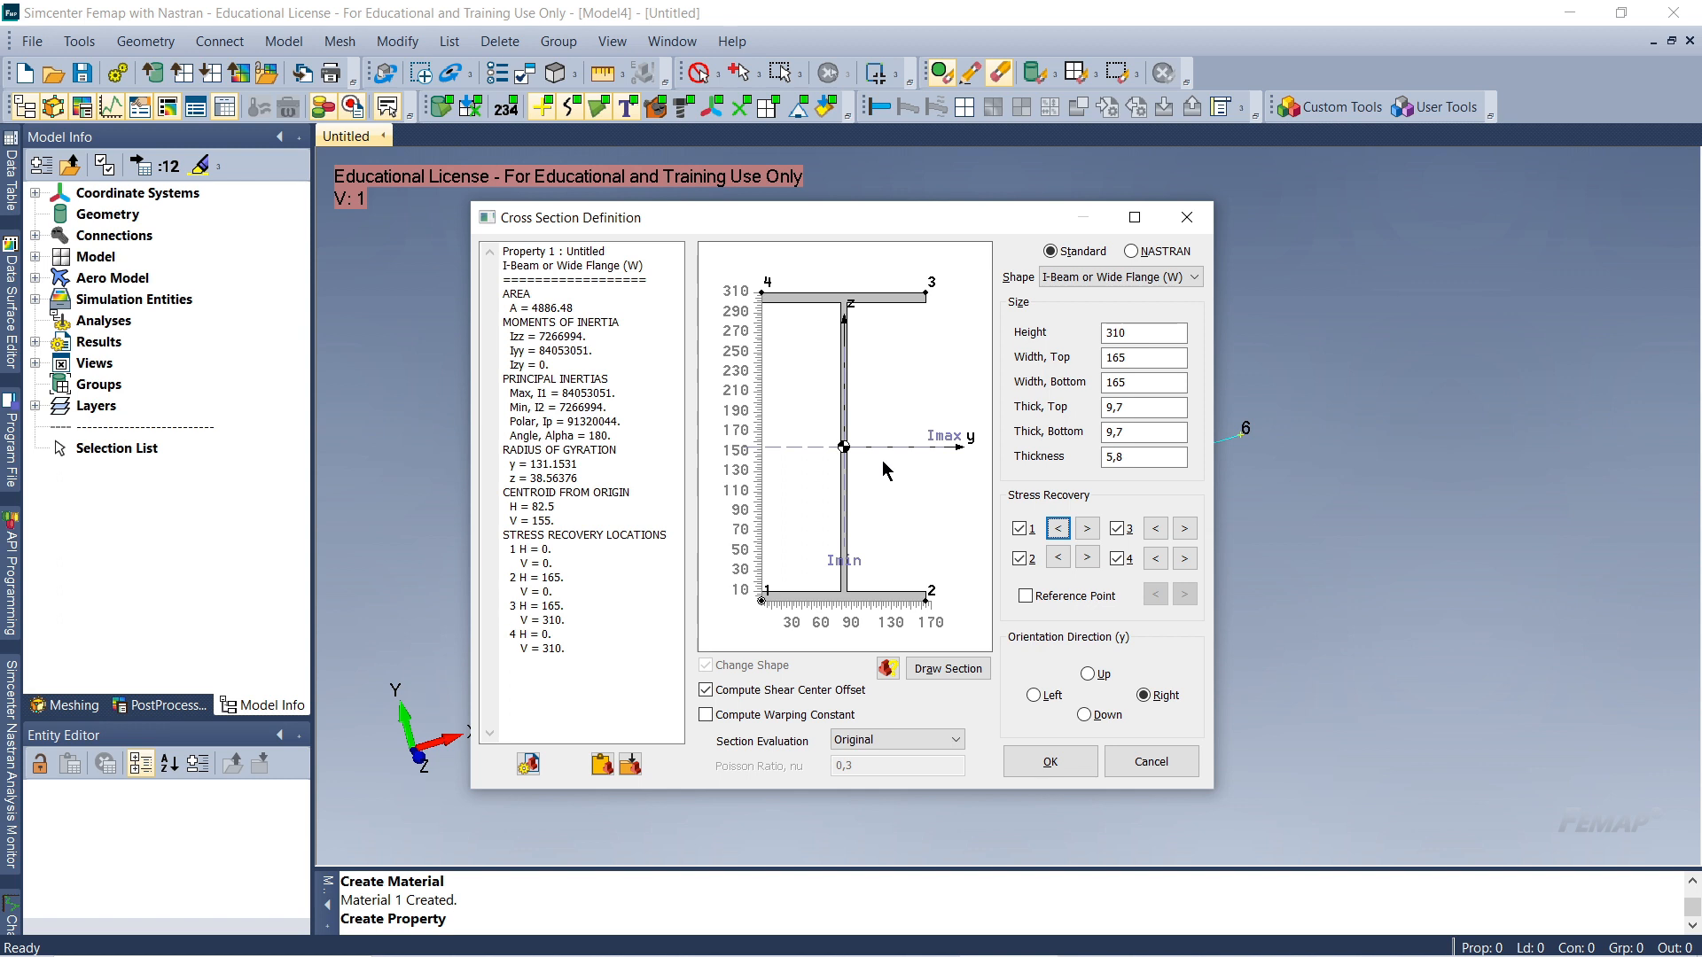
{"action": "left_click_drag", "start_coordinate": [832, 221], "coordinate": [944, 229]}
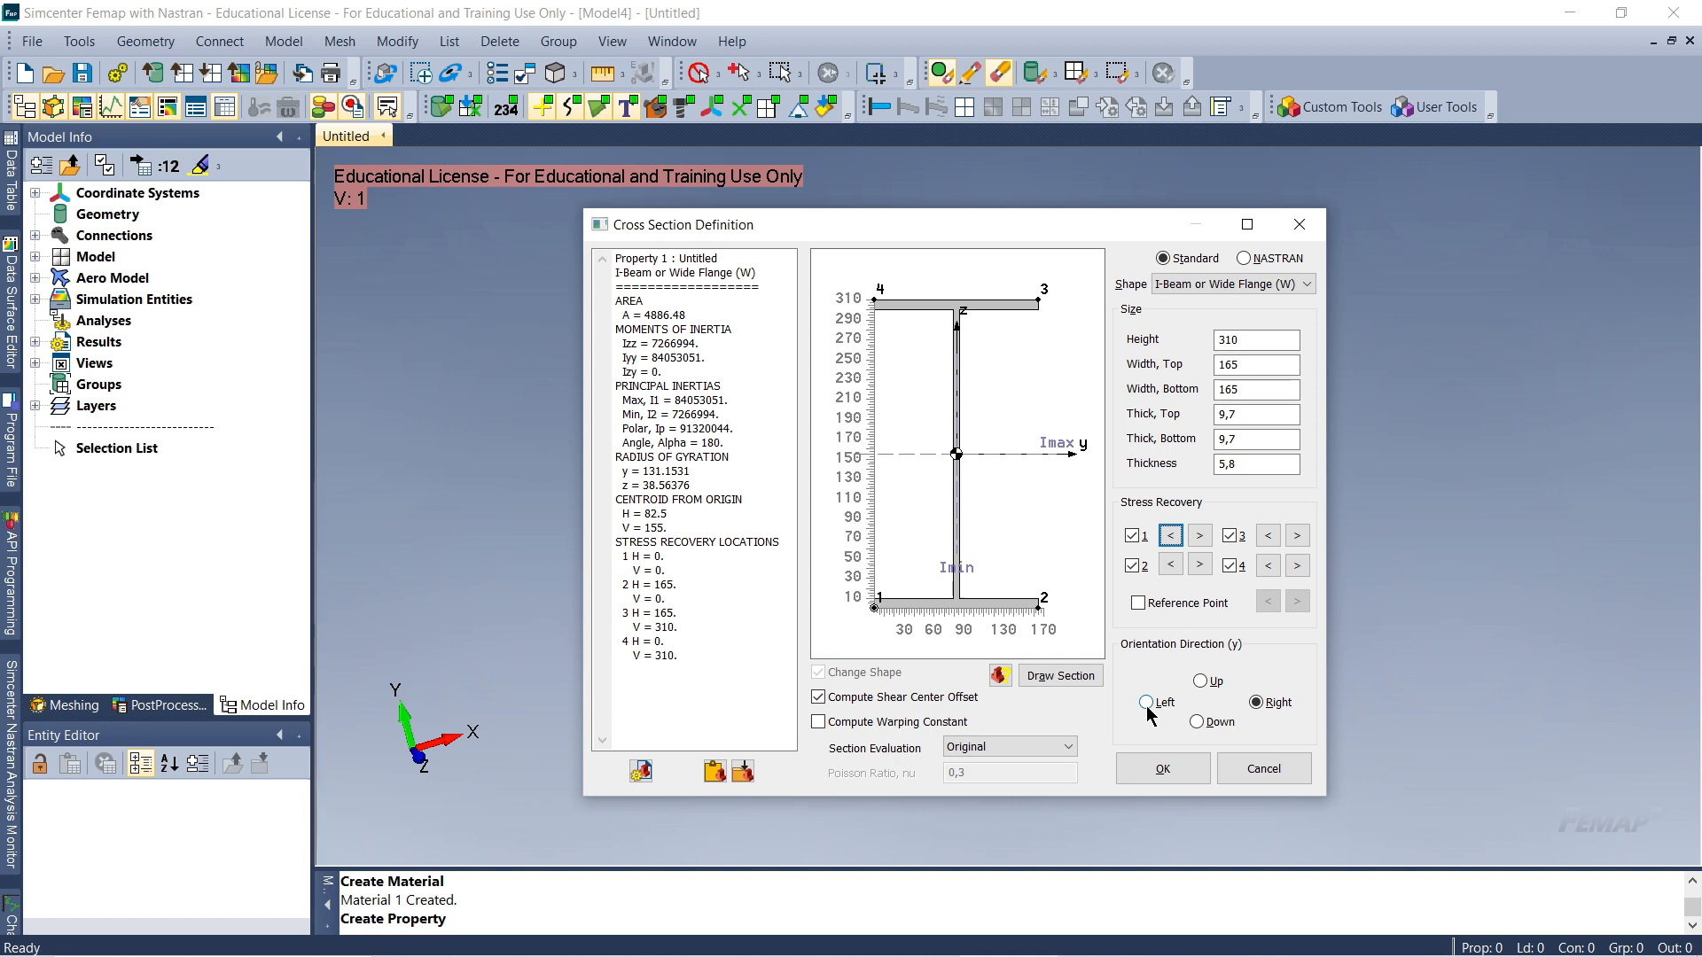
{"action": "left_click_drag", "start_coordinate": [861, 228], "coordinate": [811, 238]}
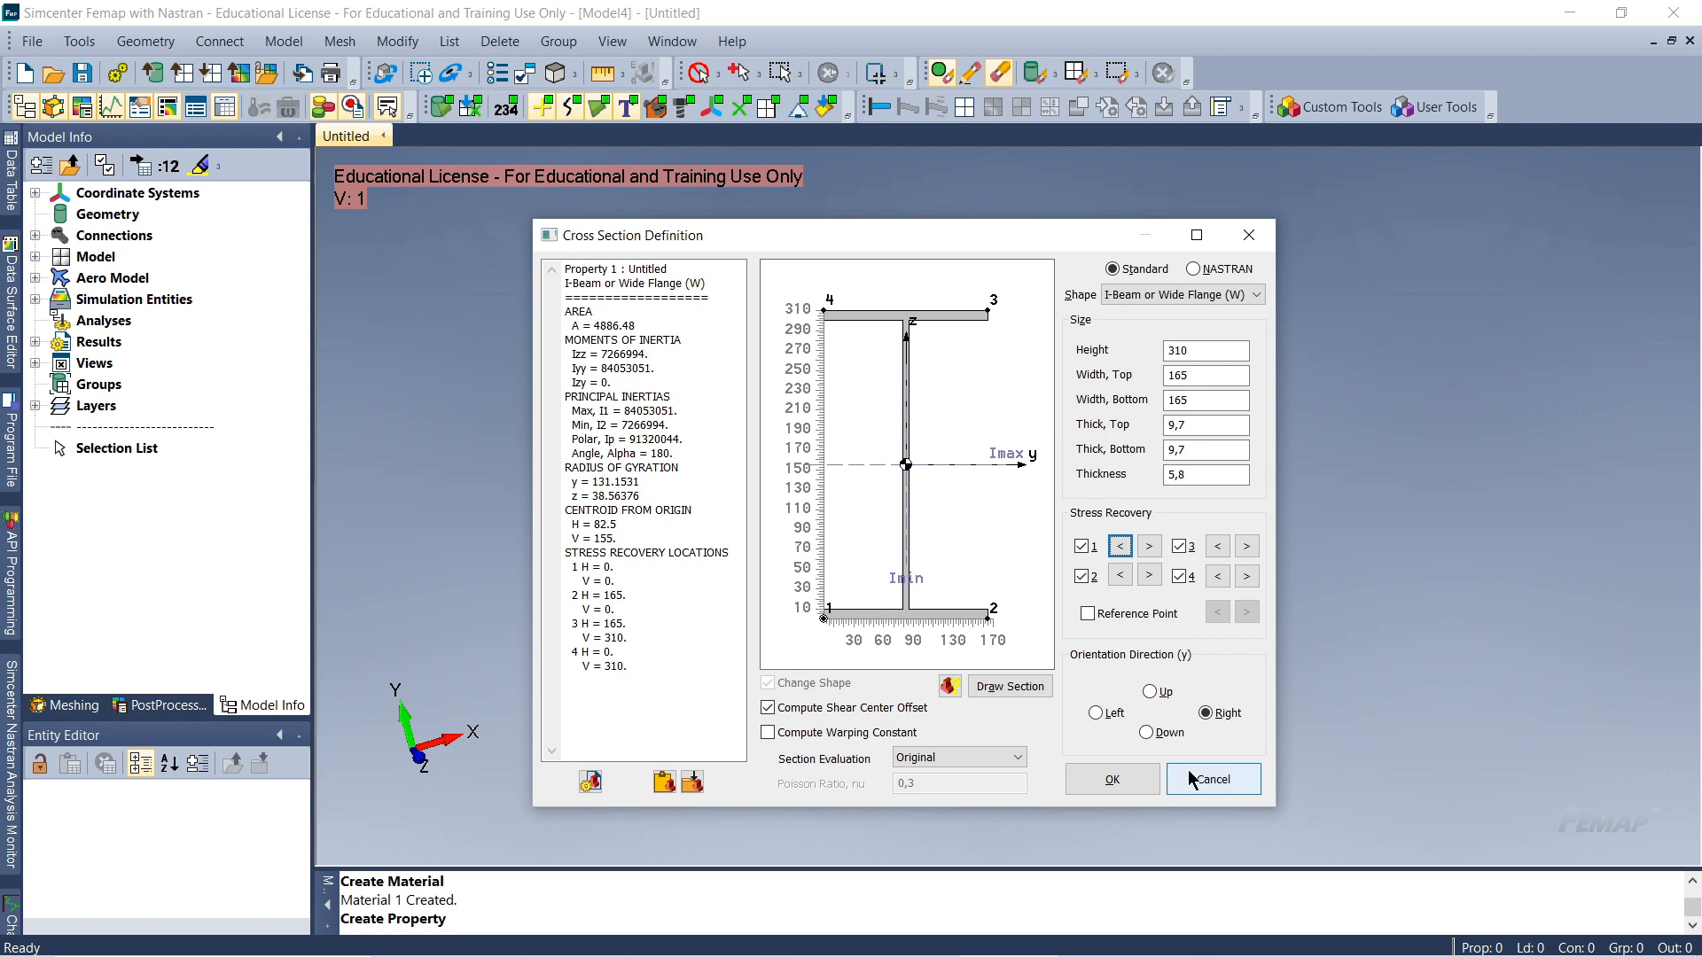
{"action": "left_click", "coordinate": [1112, 779]}
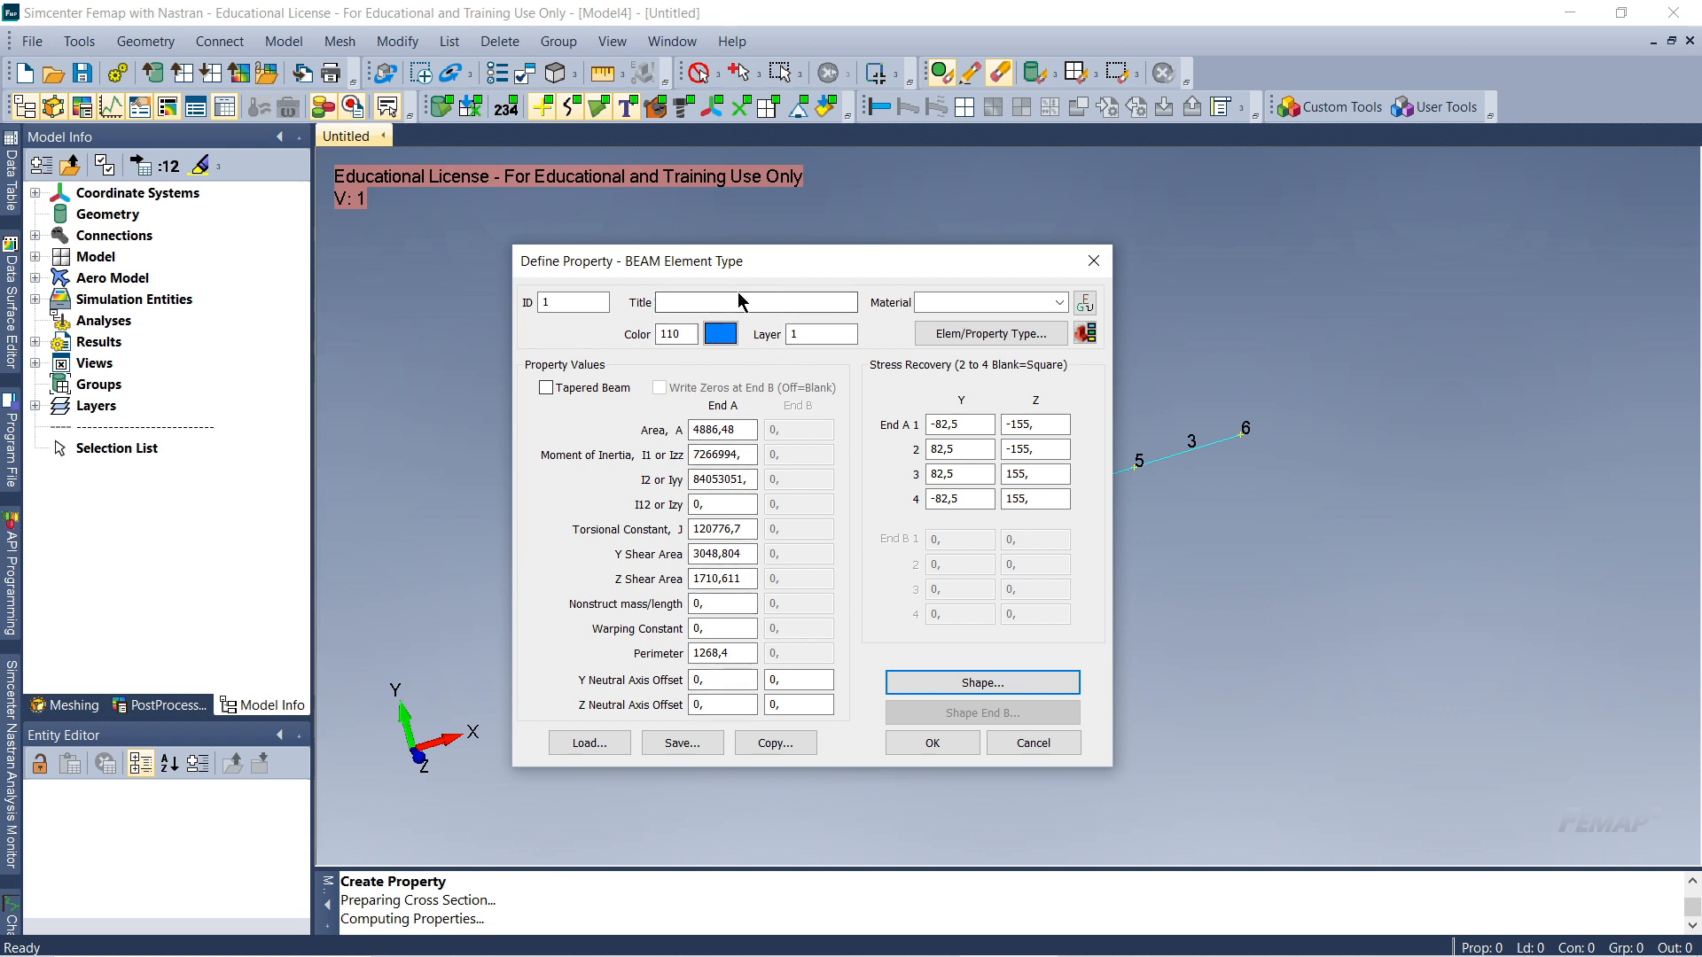
Title the property Beam, assign AISI Carbon Steel 1020 Hot Rolled, and create it without adding a second property
{"action": "left_click", "coordinate": [781, 297]}
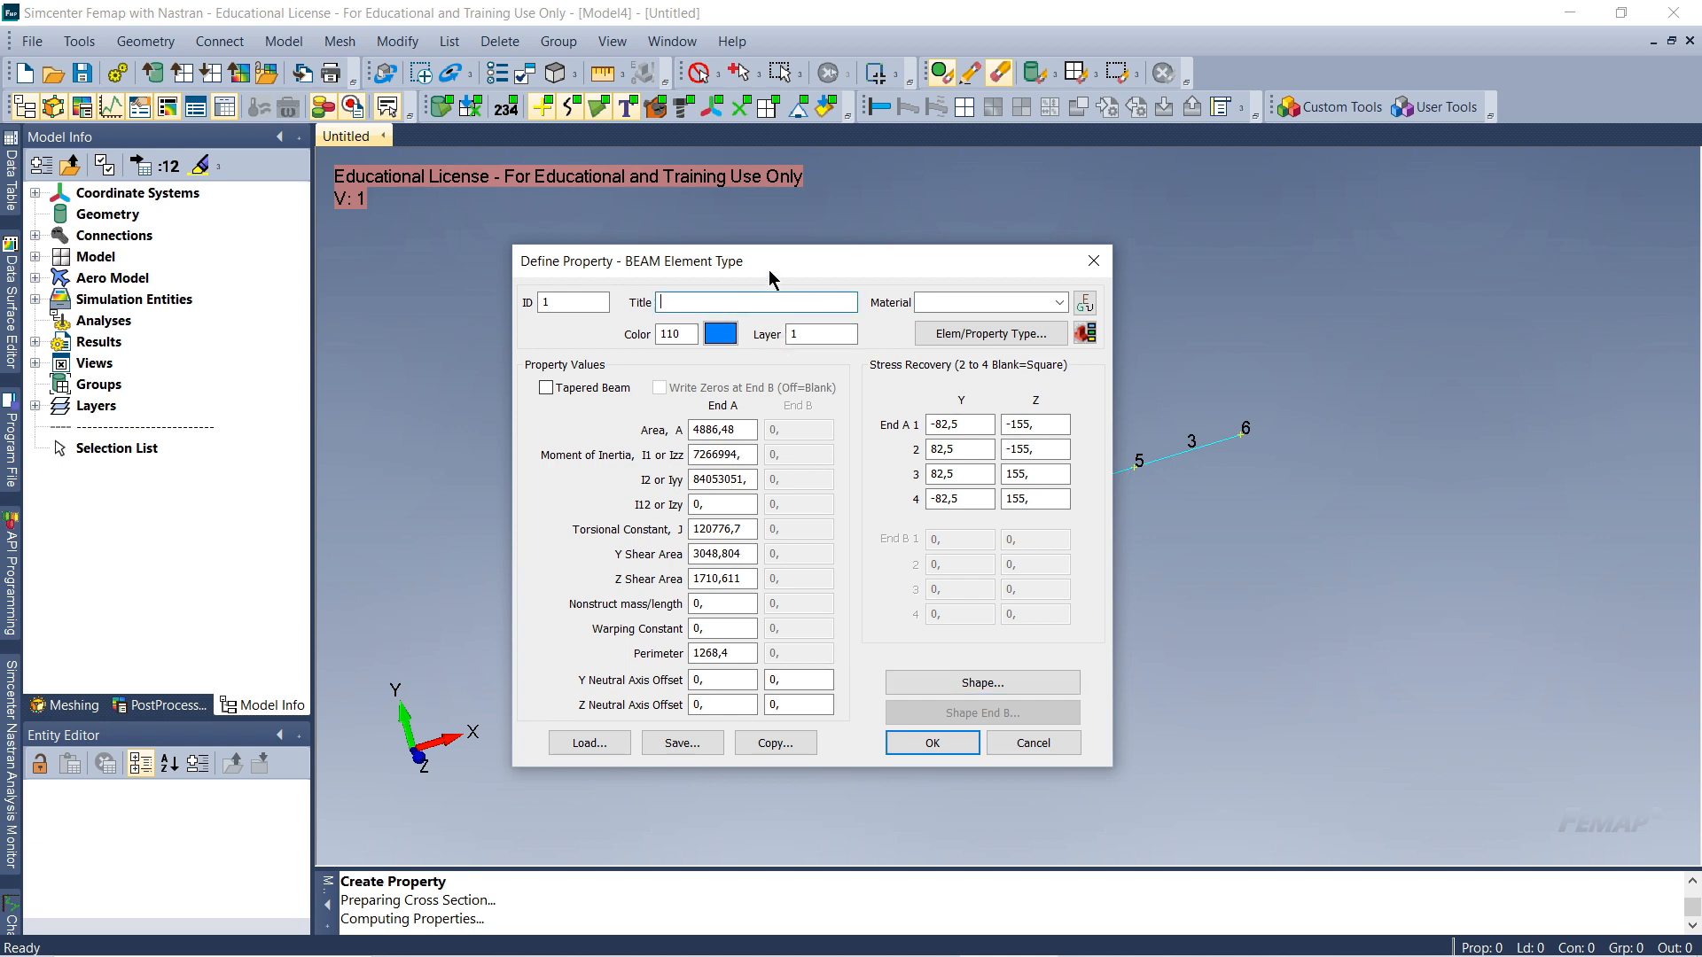
{"action": "left_click_drag", "start_coordinate": [768, 272], "coordinate": [774, 273]}
{"action": "type", "text": "Beam"}
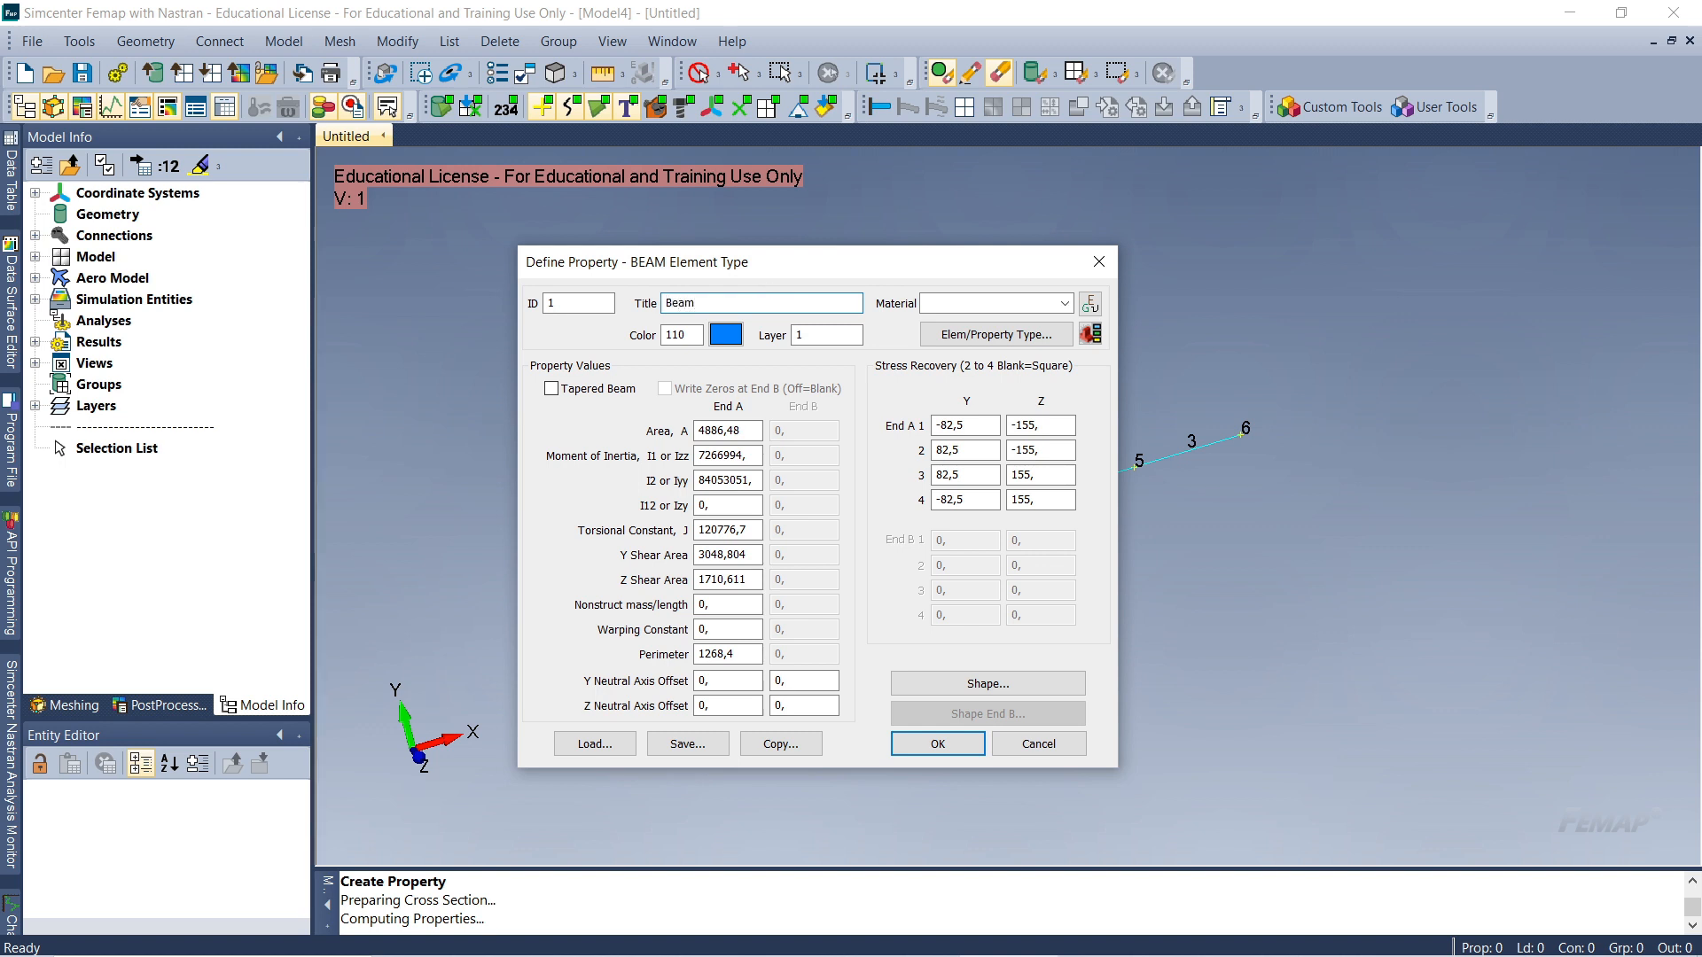
{"action": "left_click", "coordinate": [1066, 305]}
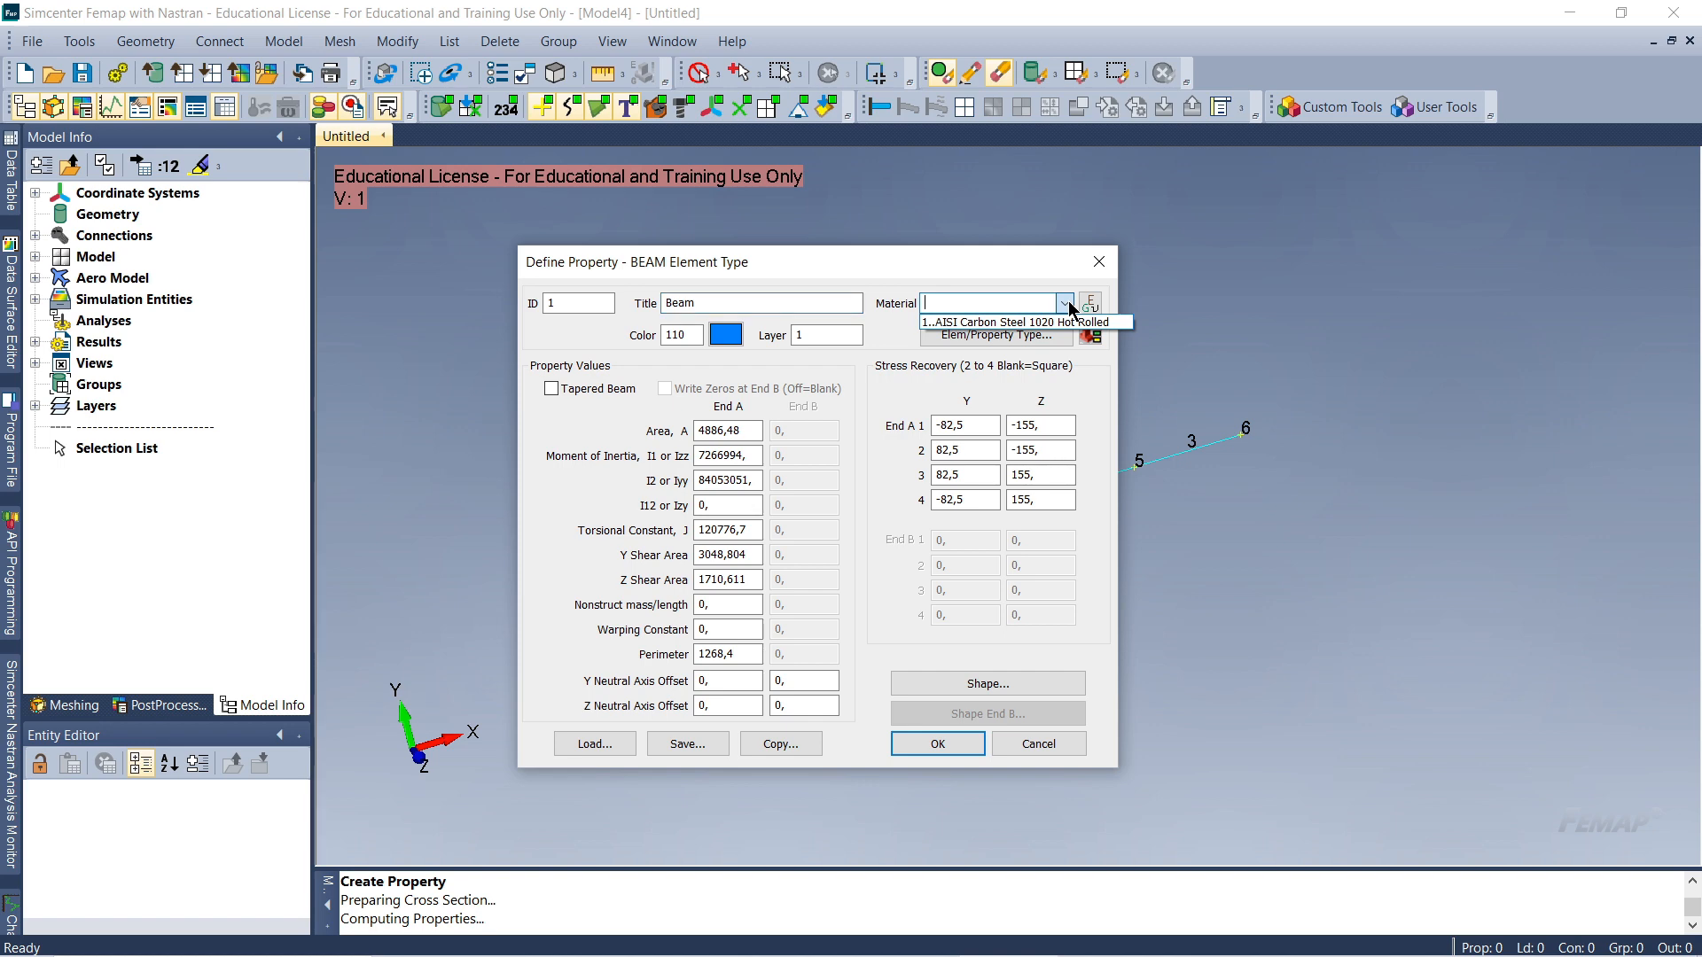
{"action": "left_click", "coordinate": [1034, 322]}
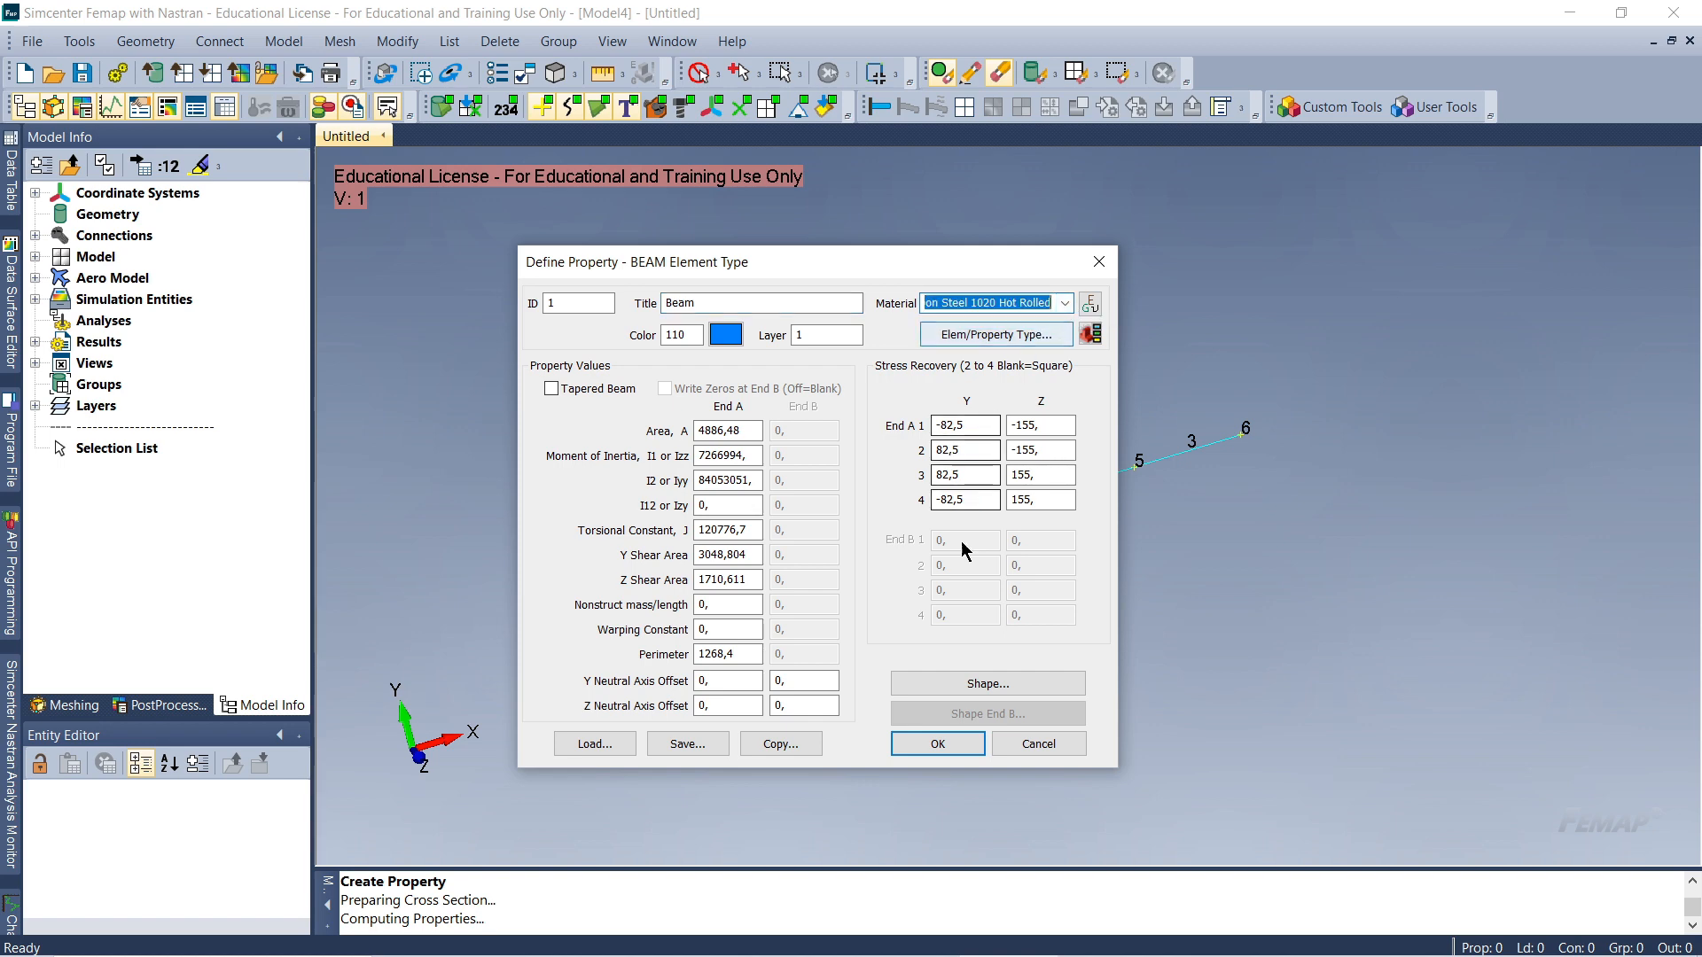
{"action": "left_click", "coordinate": [929, 744]}
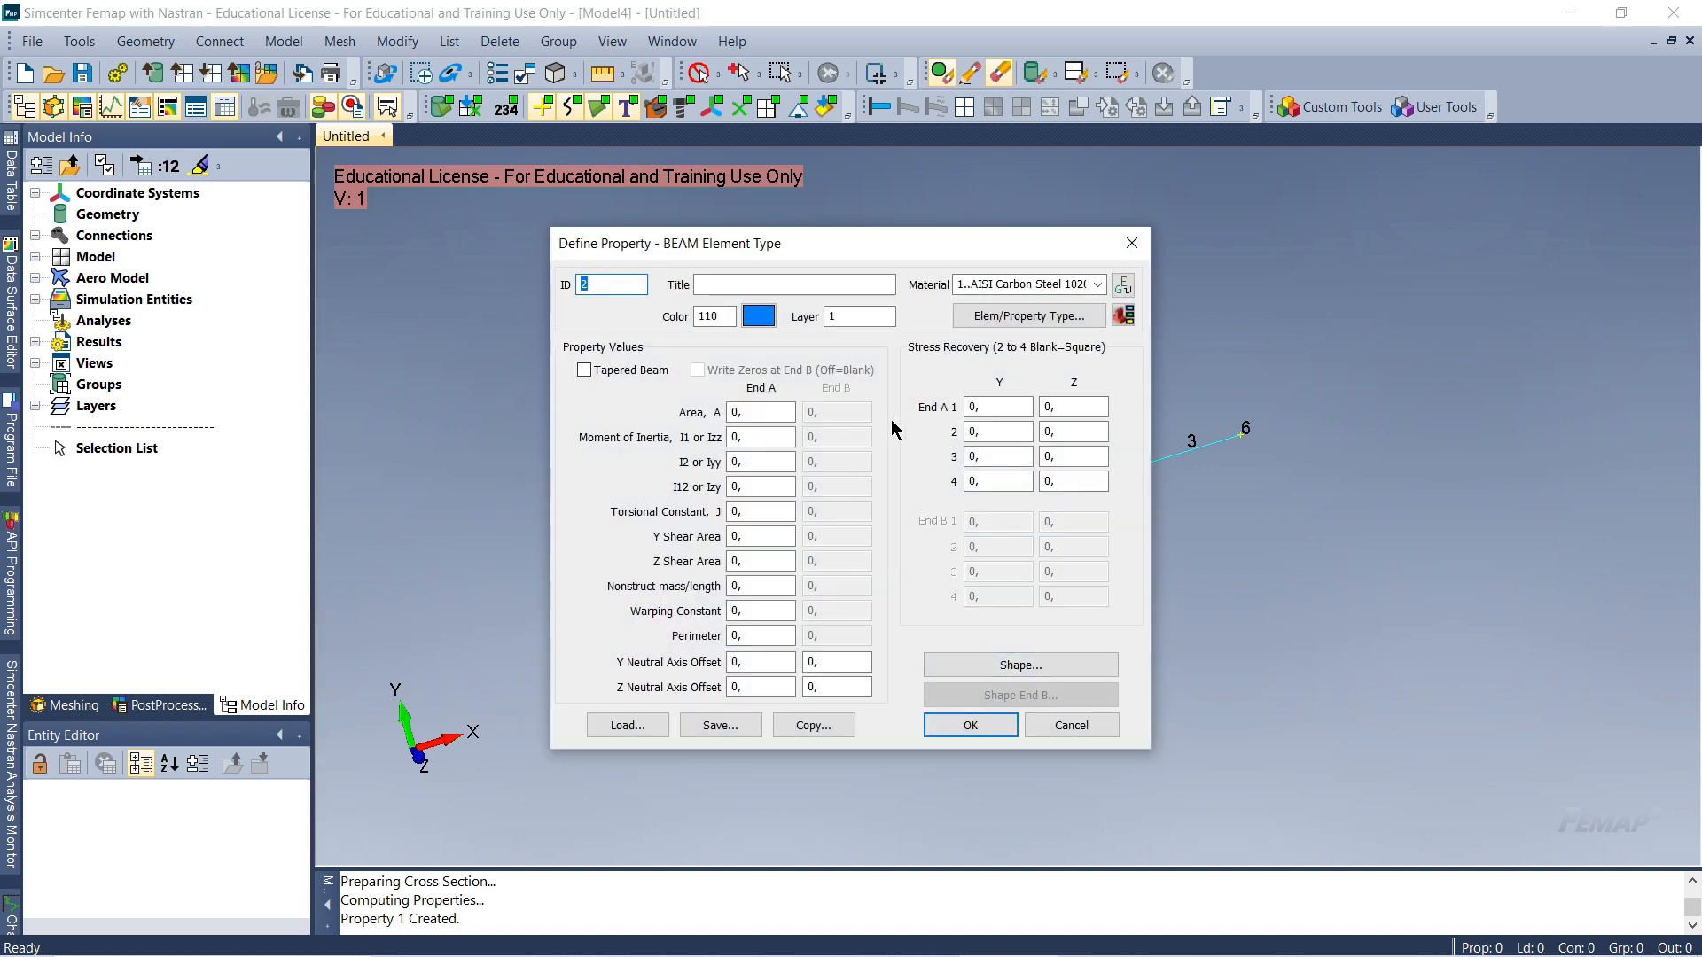
{"action": "left_click_drag", "start_coordinate": [1101, 247], "coordinate": [1074, 247]}
{"action": "left_click", "coordinate": [1102, 244]}
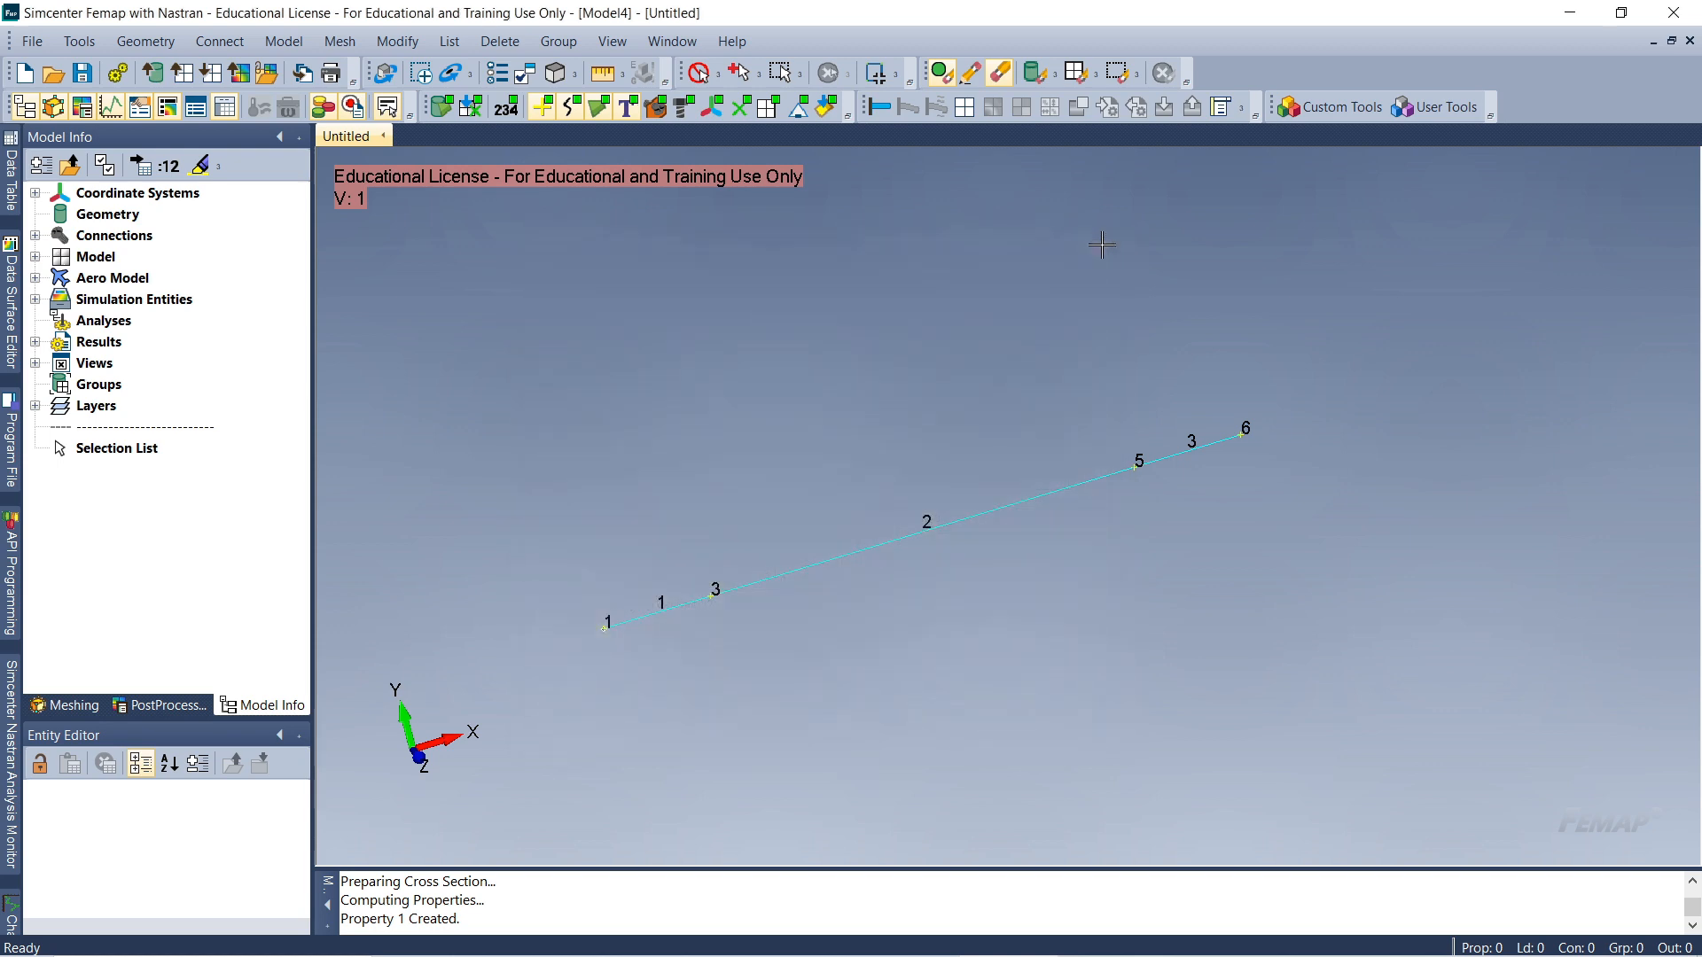
Start sizing the mesh along curves and select all three beam lines for it
{"action": "scroll", "coordinate": [768, 602], "scroll_direction": "up", "scroll_amount": 1}
{"action": "scroll", "coordinate": [798, 550], "scroll_direction": "down", "scroll_amount": 1}
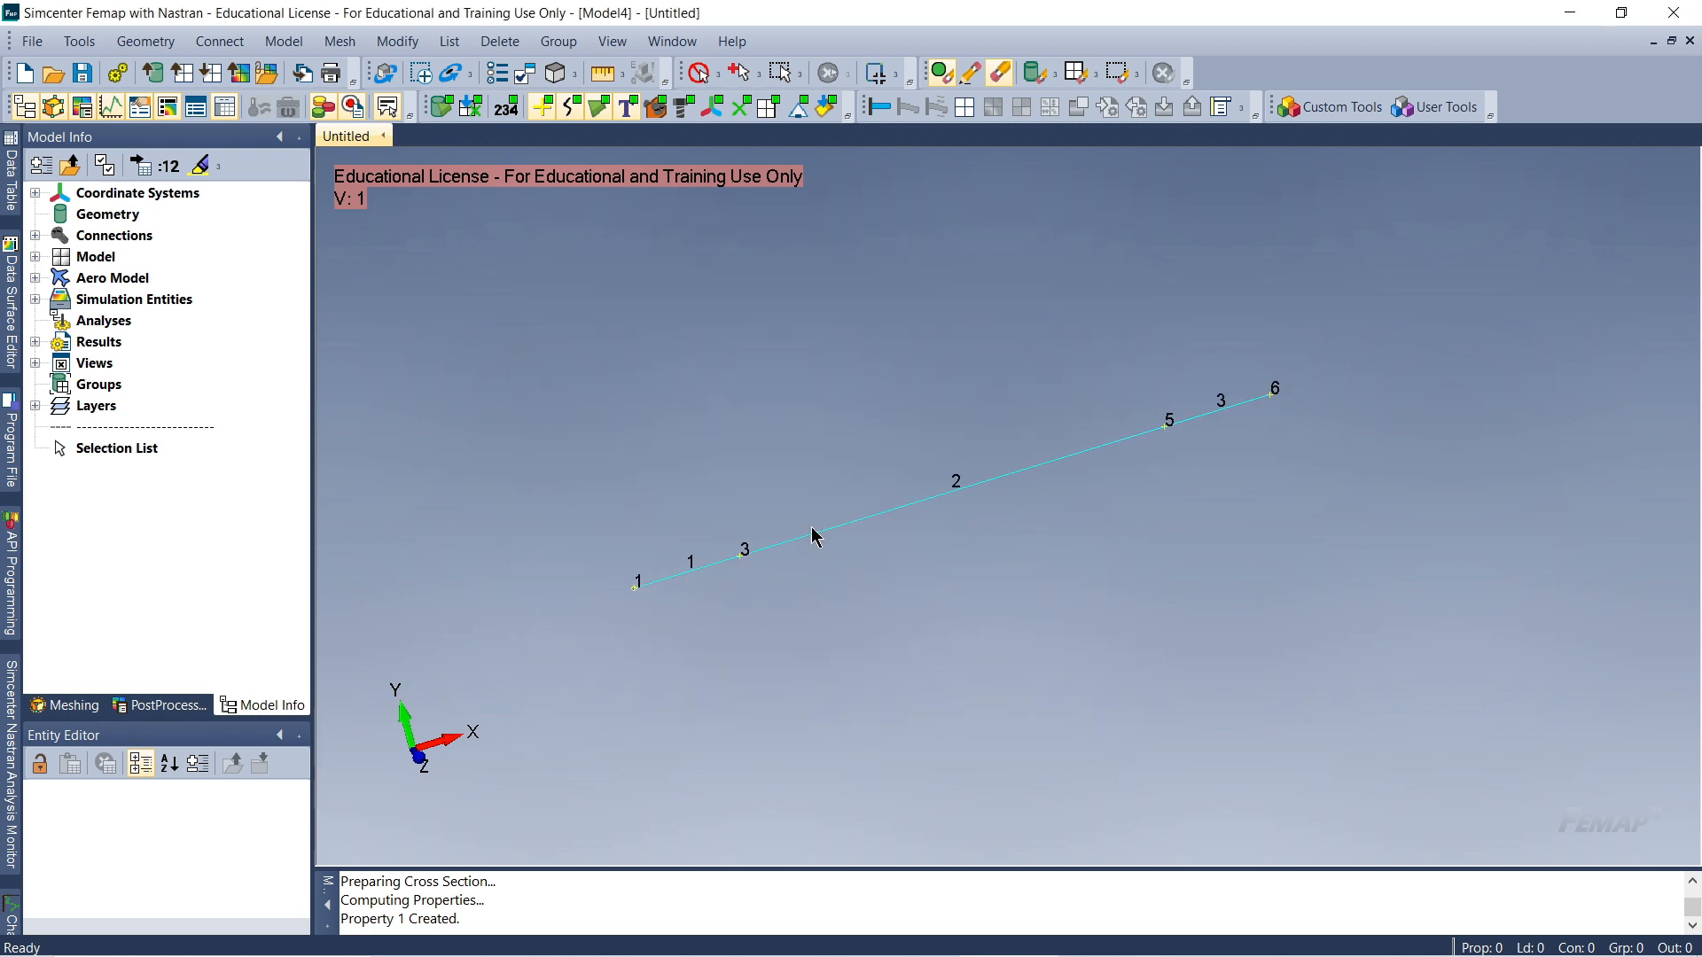
{"action": "left_click", "coordinate": [296, 49]}
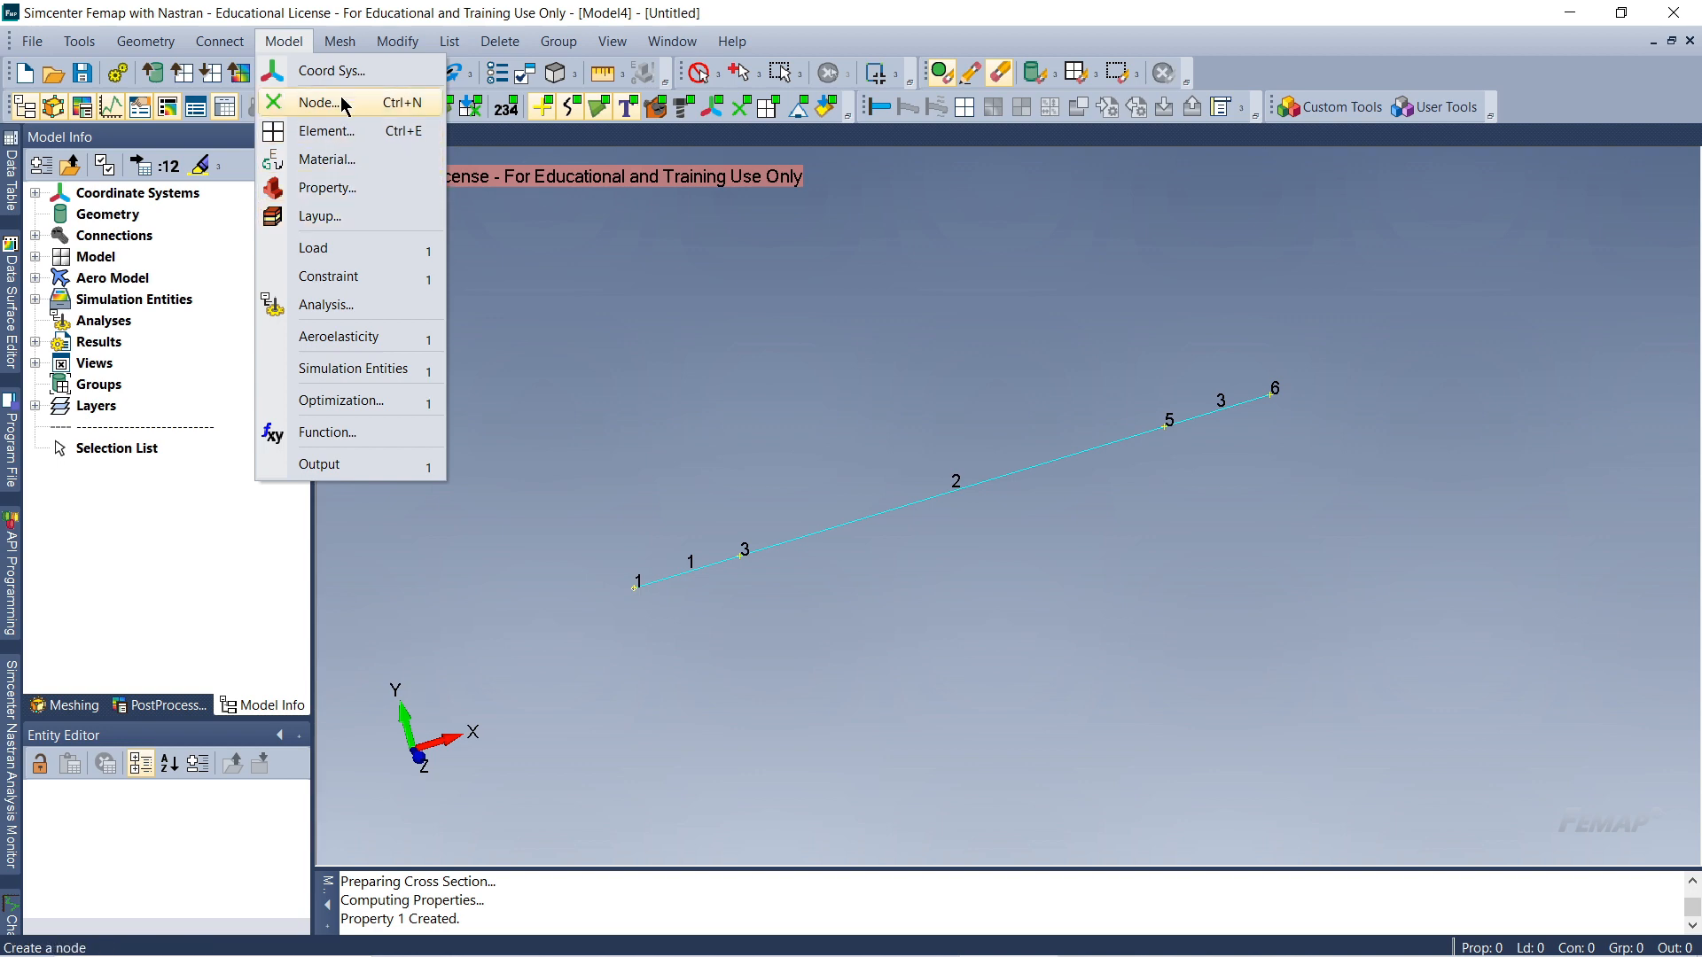
{"action": "mouse_move", "coordinate": [348, 47]}
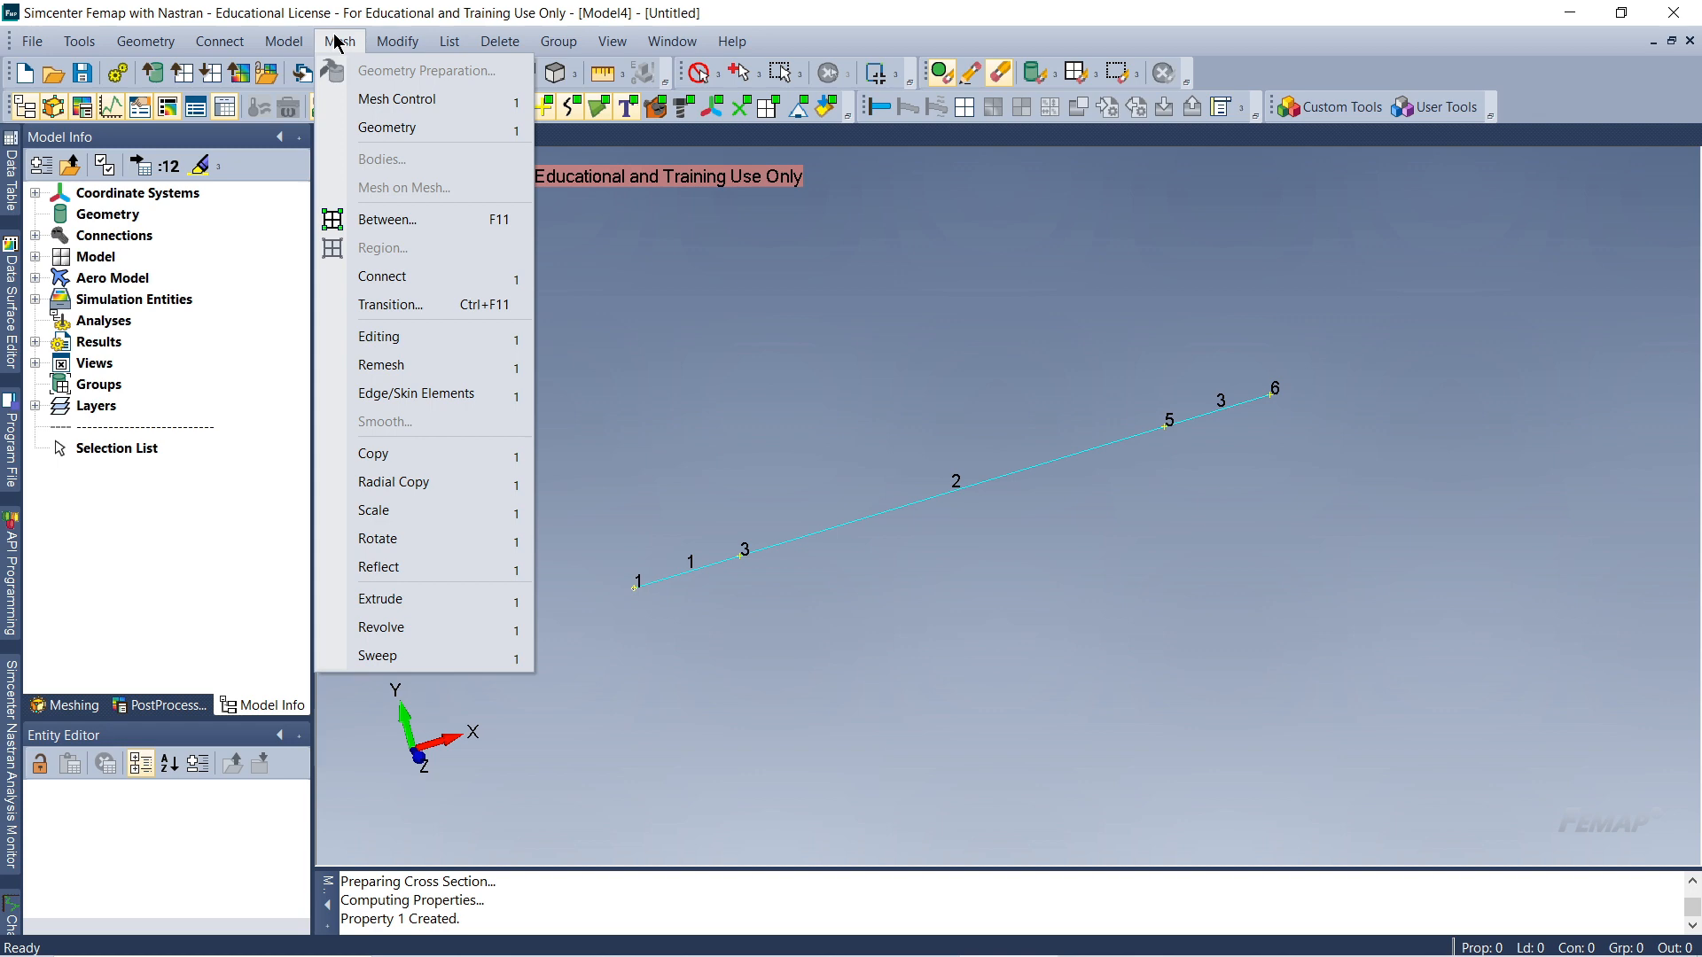
{"action": "mouse_move", "coordinate": [390, 98]}
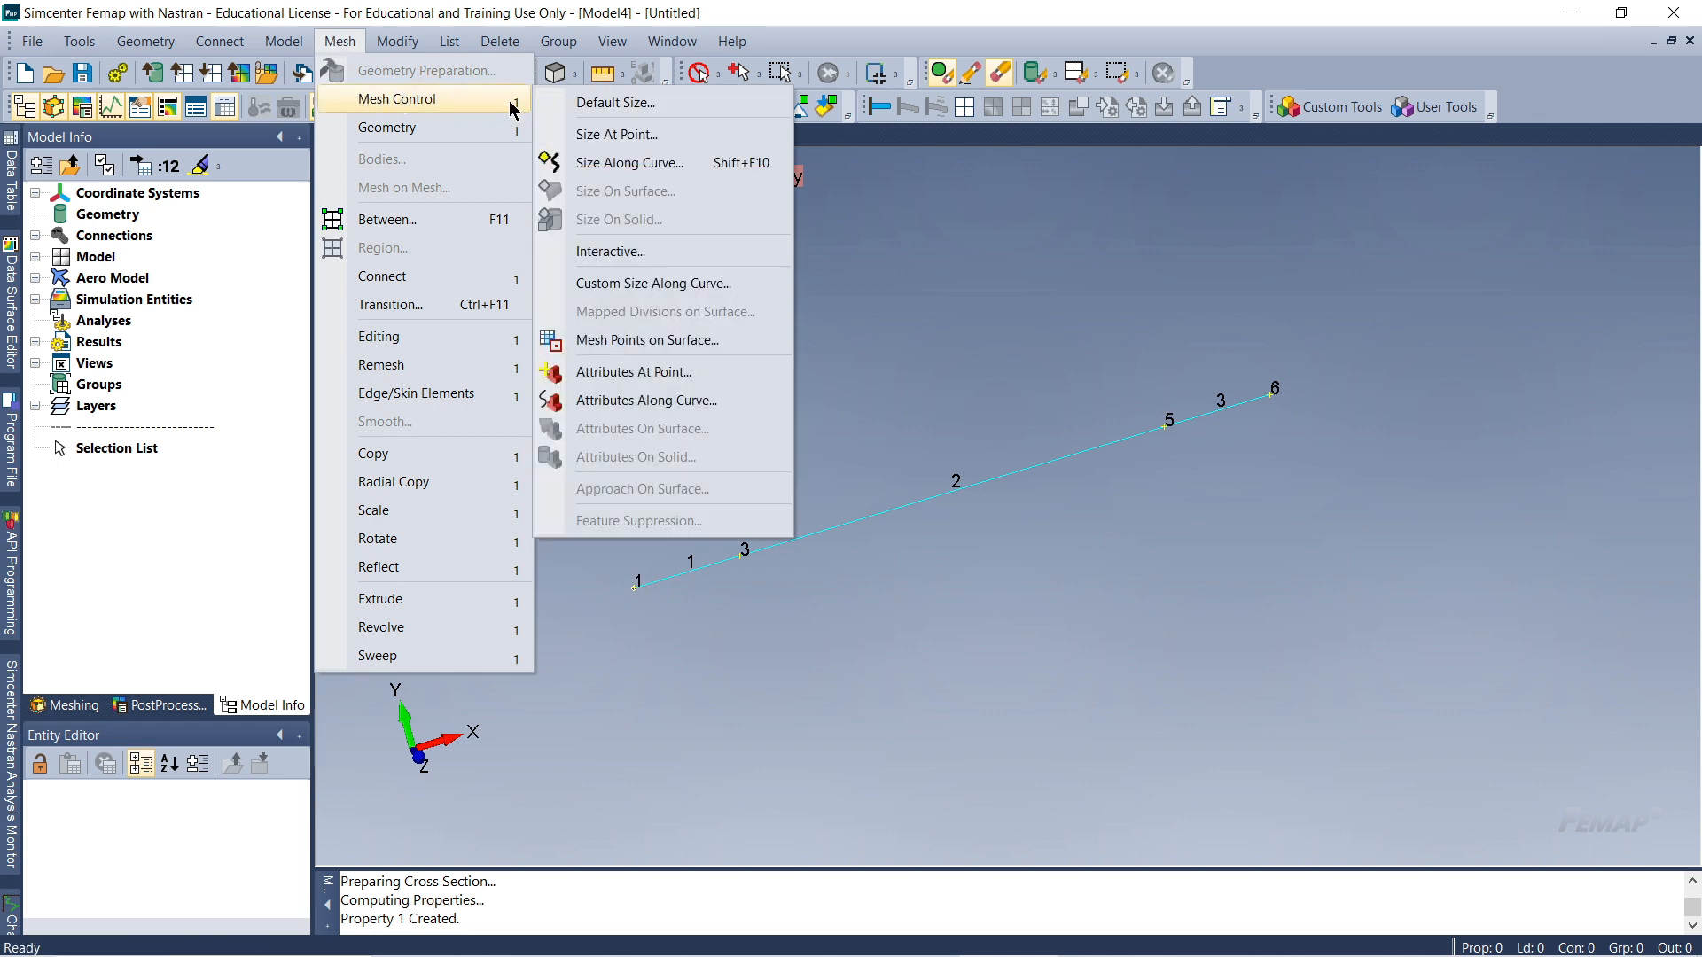
{"action": "left_click", "coordinate": [693, 167]}
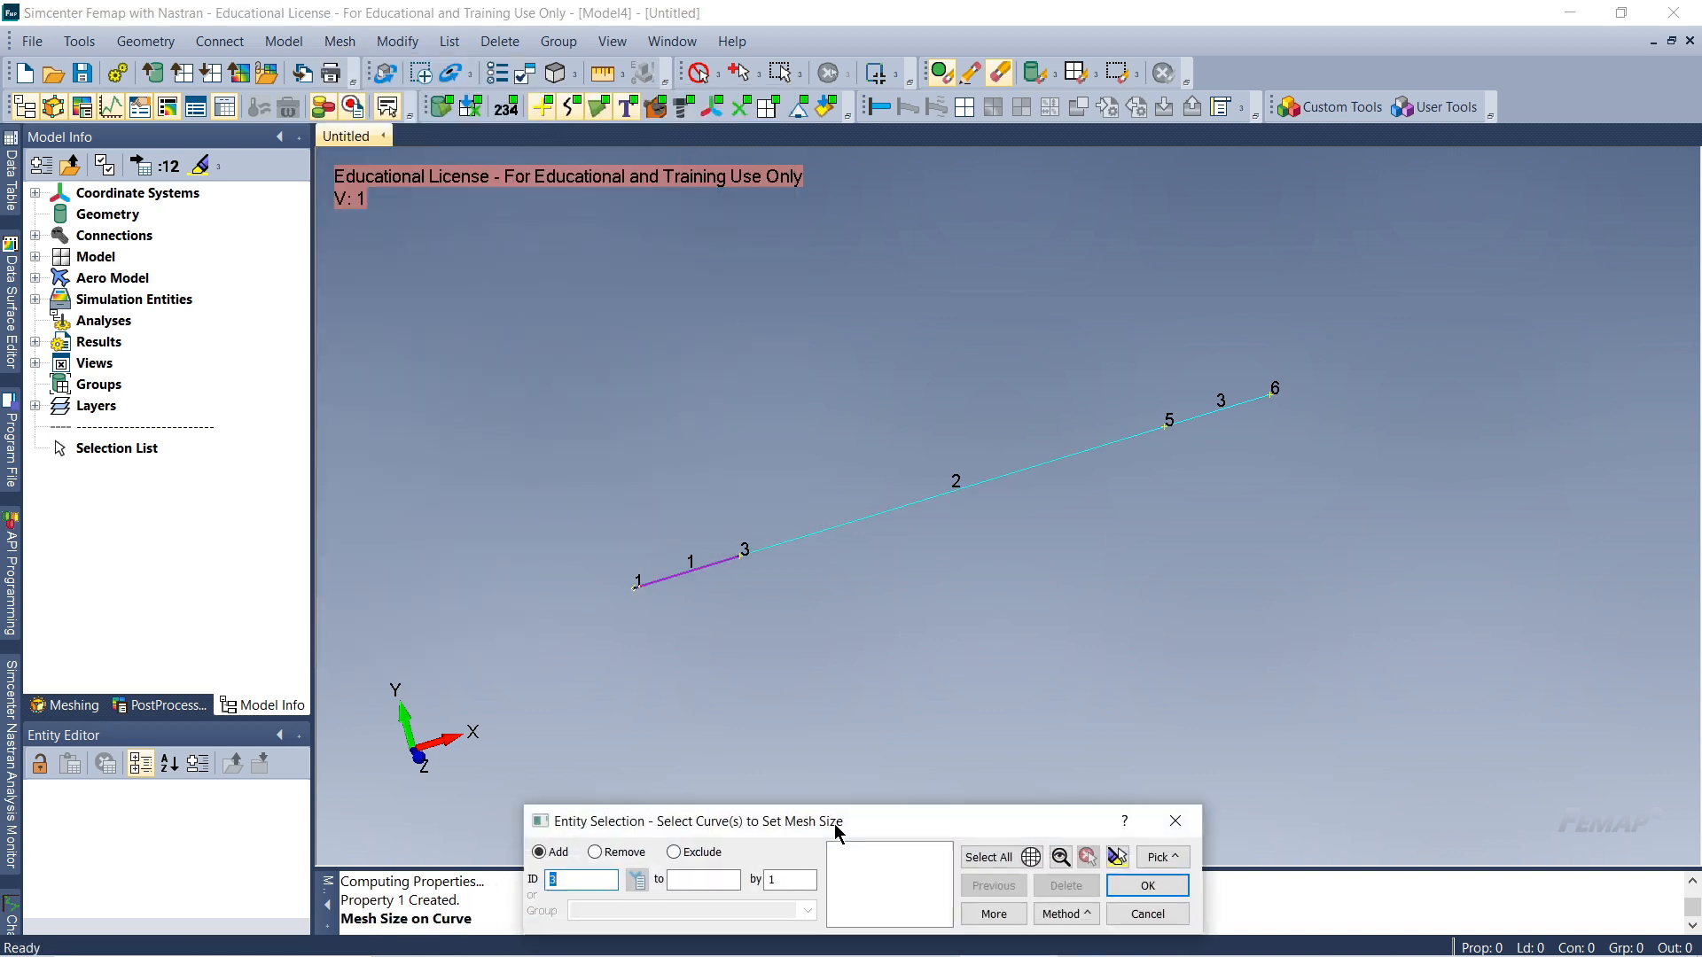
{"action": "left_click_drag", "start_coordinate": [837, 829], "coordinate": [932, 694]}
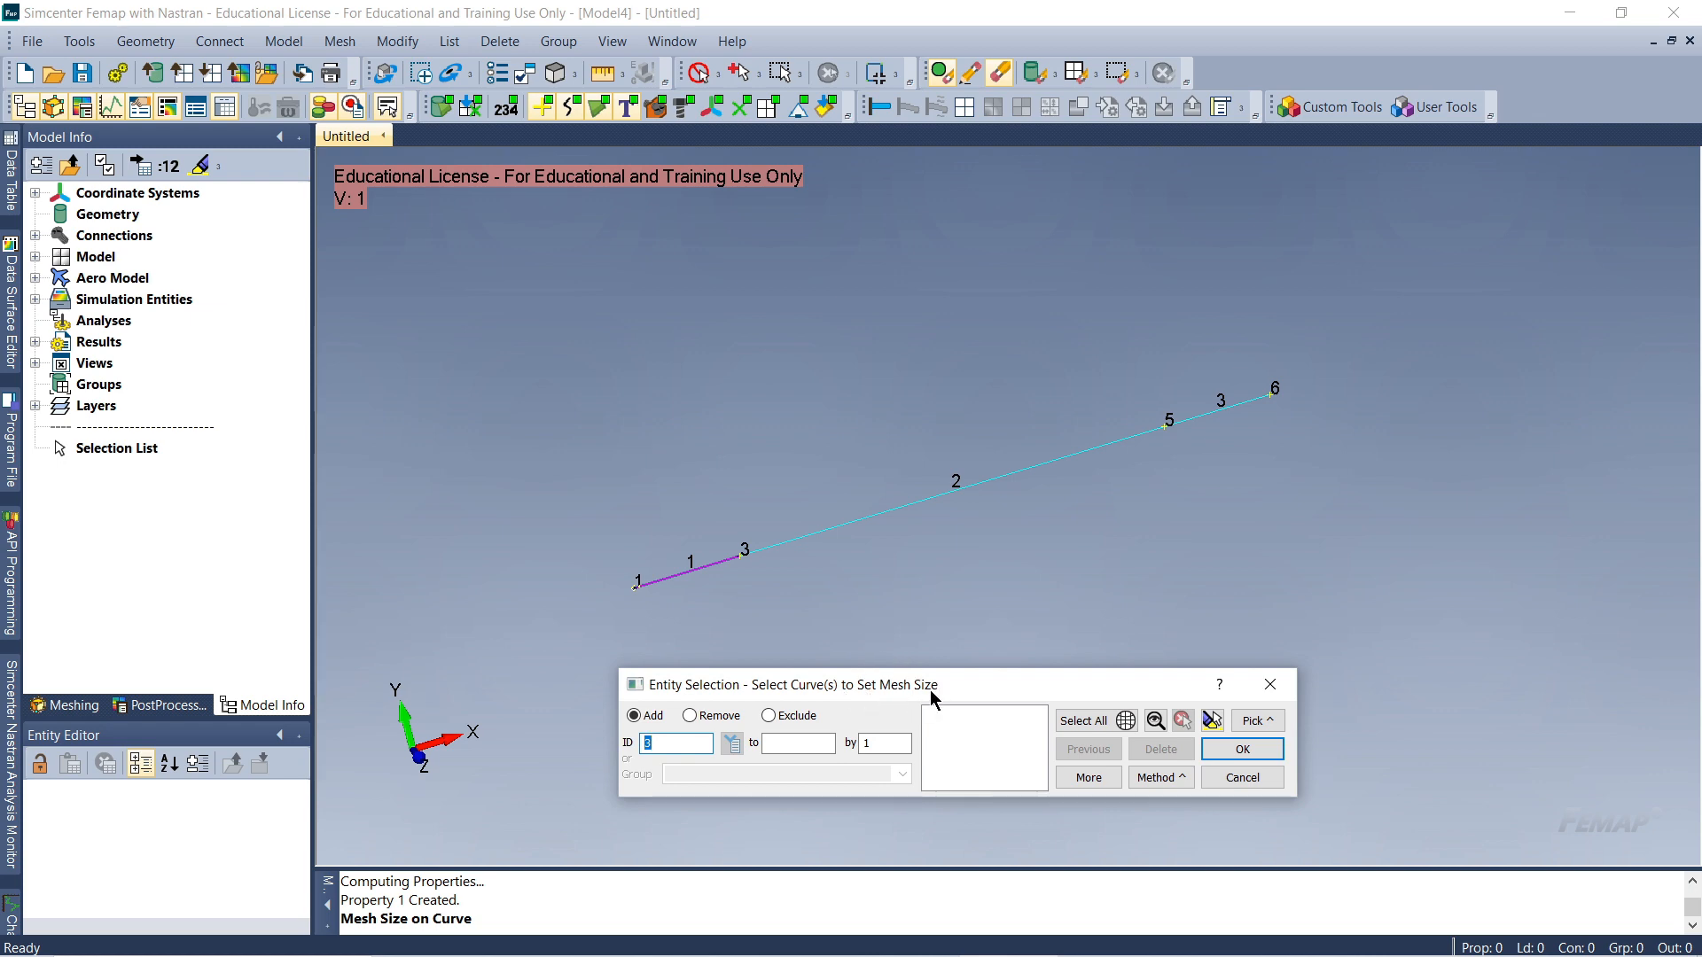
{"action": "left_click_drag", "start_coordinate": [929, 690], "coordinate": [940, 682]}
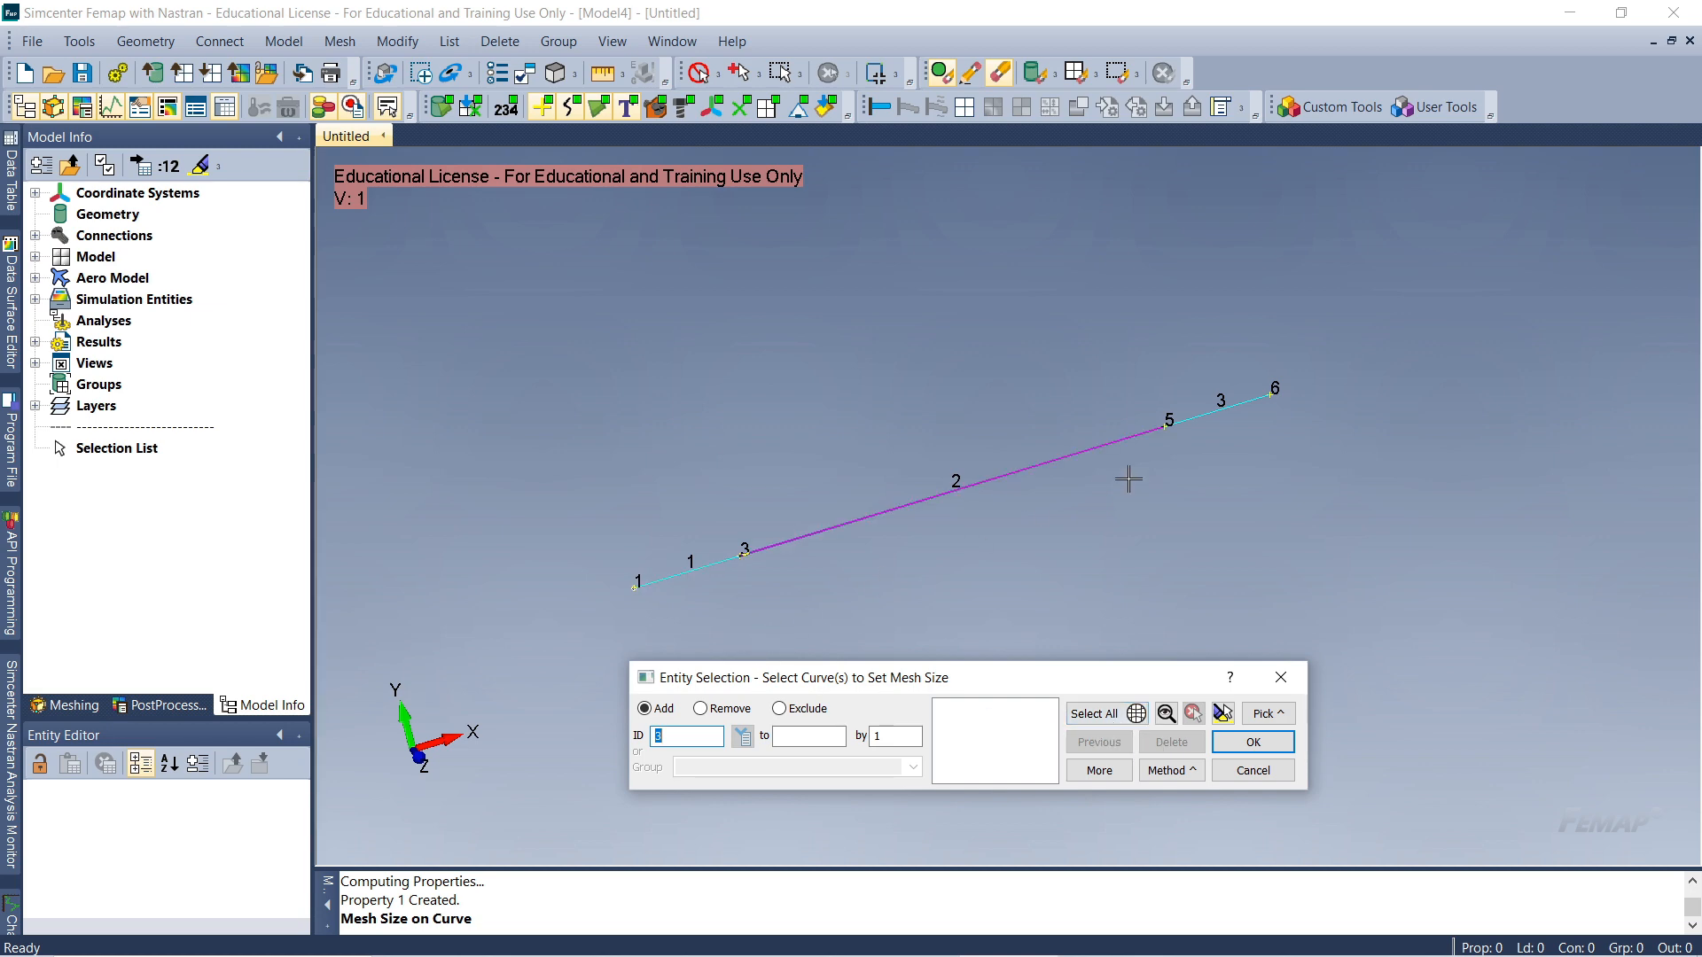
{"action": "left_click", "coordinate": [1096, 720]}
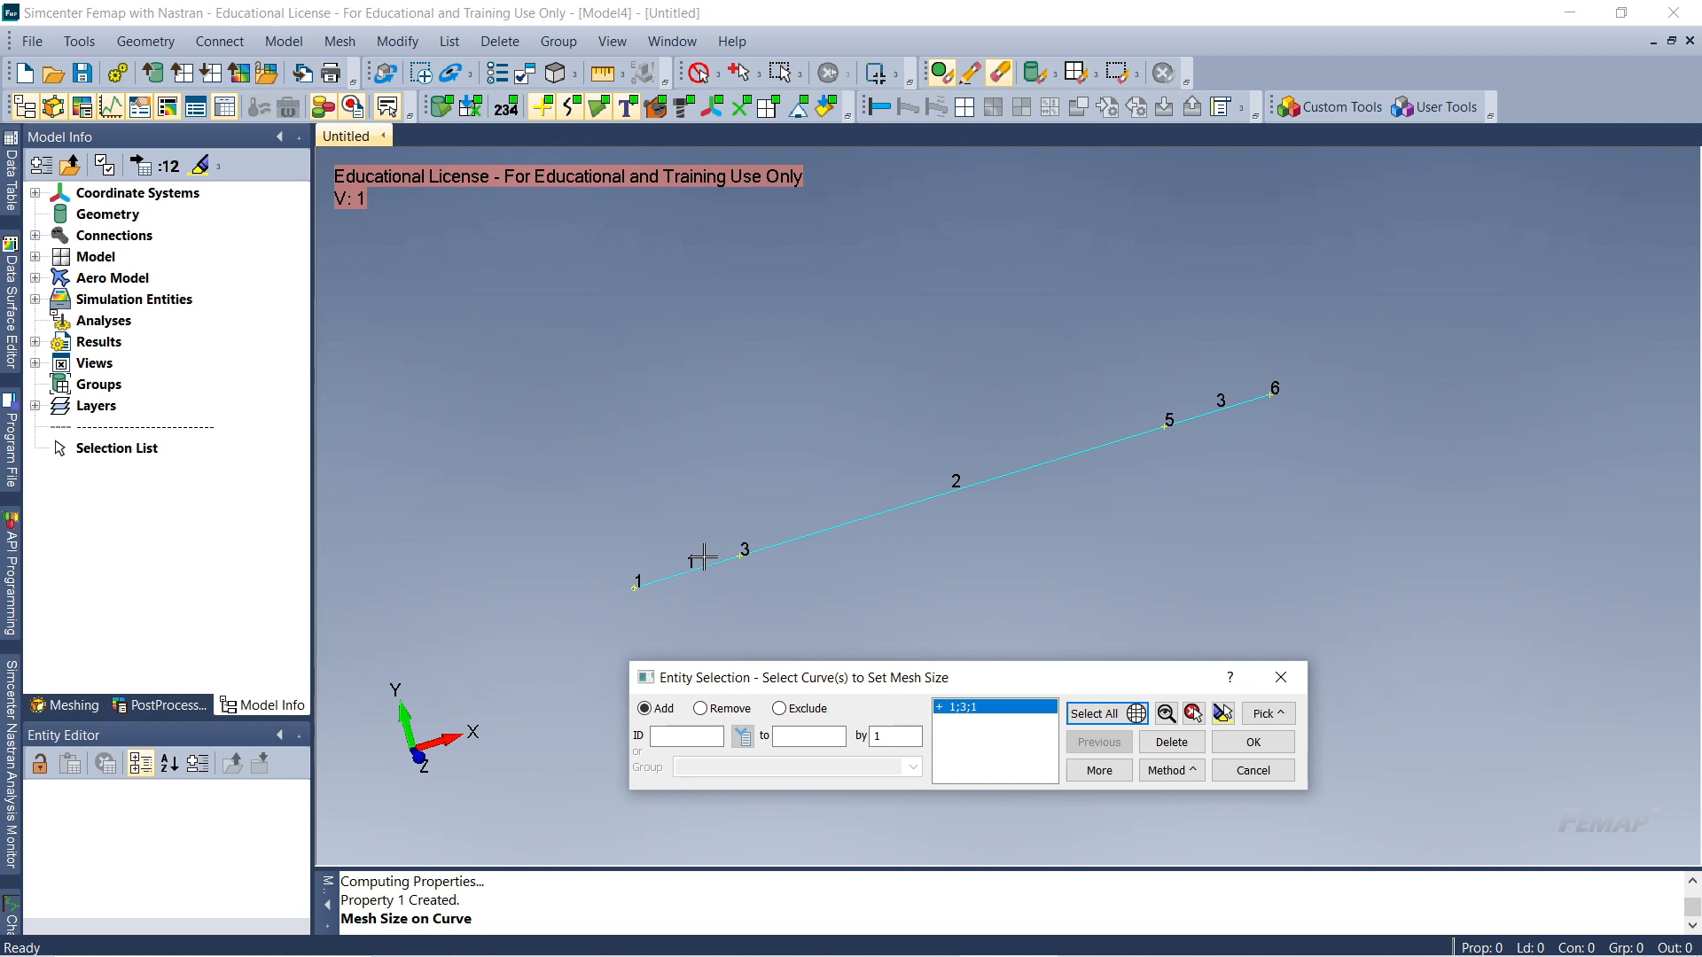
{"action": "left_click", "coordinate": [1259, 741]}
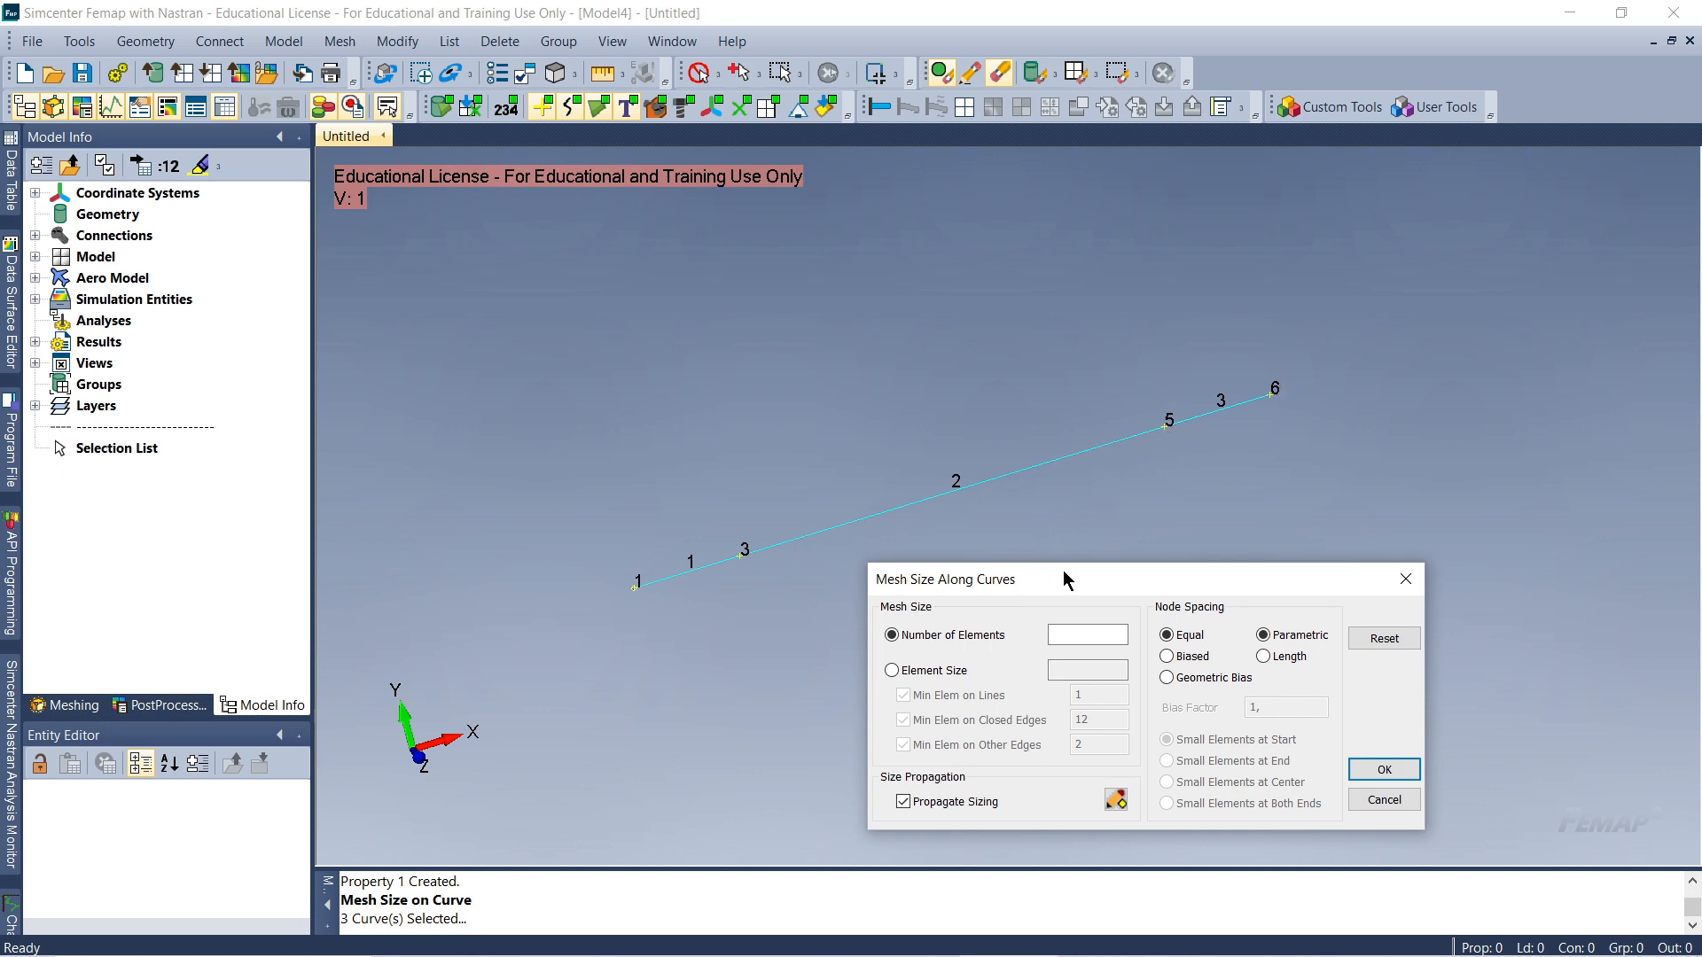
Apply an element size of 30 with equal node spacing to the selected curves, and end mesh sizing without picking more curves
{"action": "left_click_drag", "start_coordinate": [1067, 573], "coordinate": [1060, 573]}
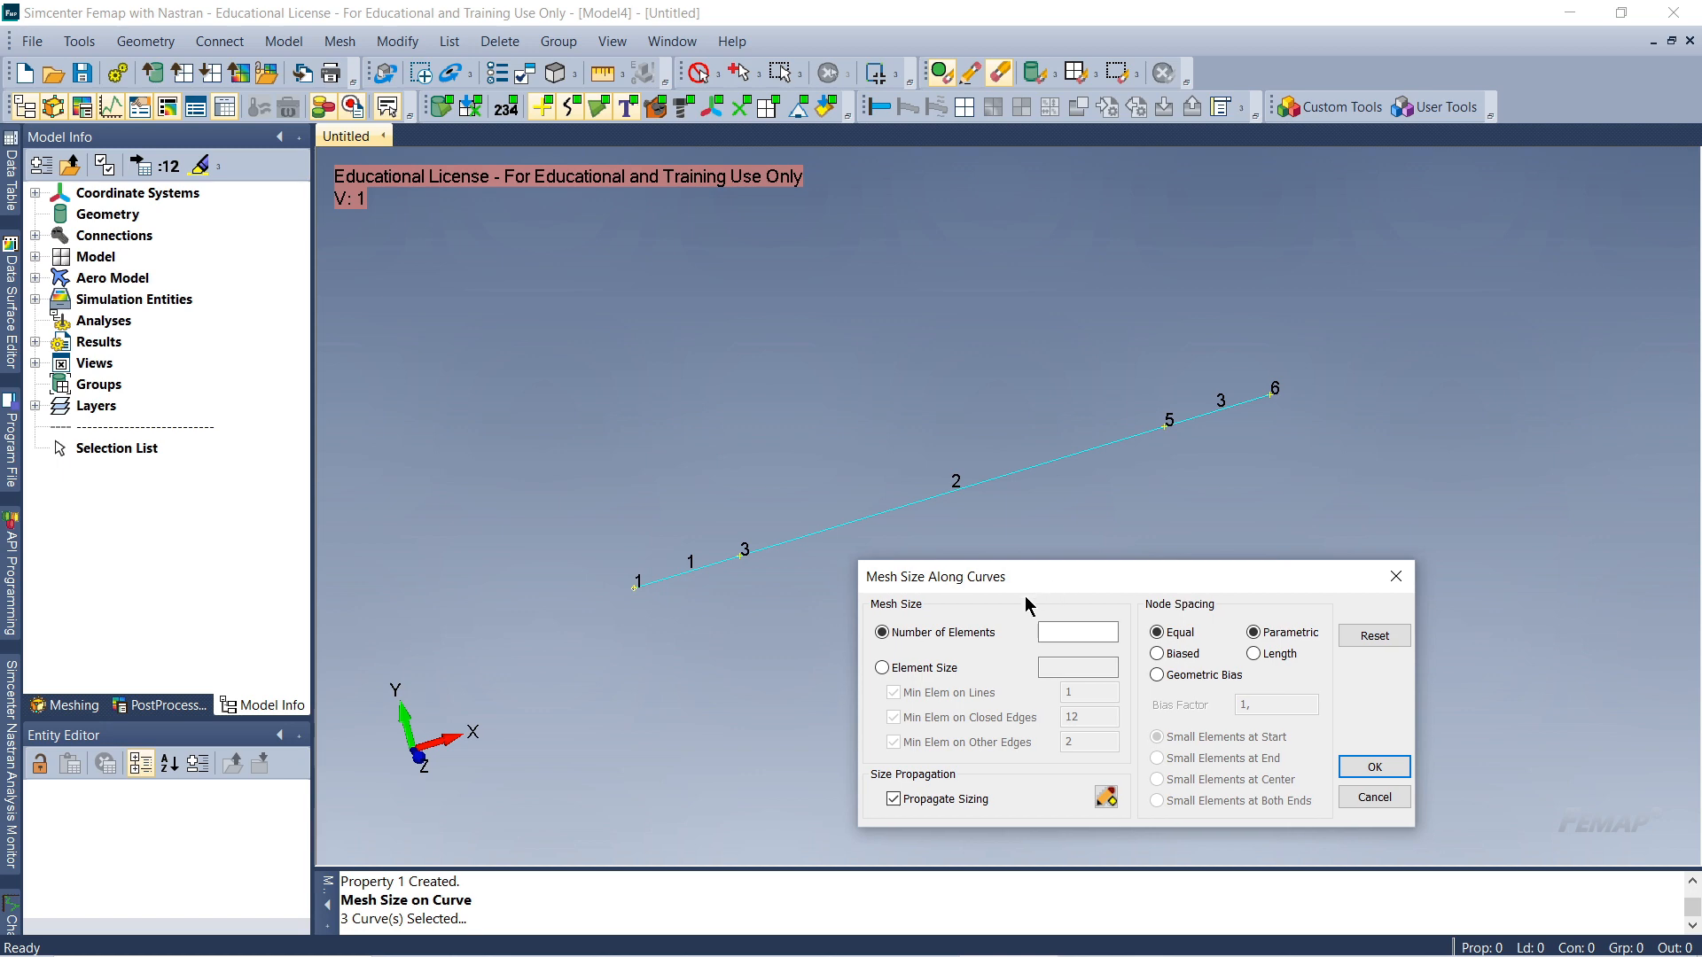
{"action": "left_click", "coordinate": [883, 667]}
{"action": "left_click", "coordinate": [1095, 670]}
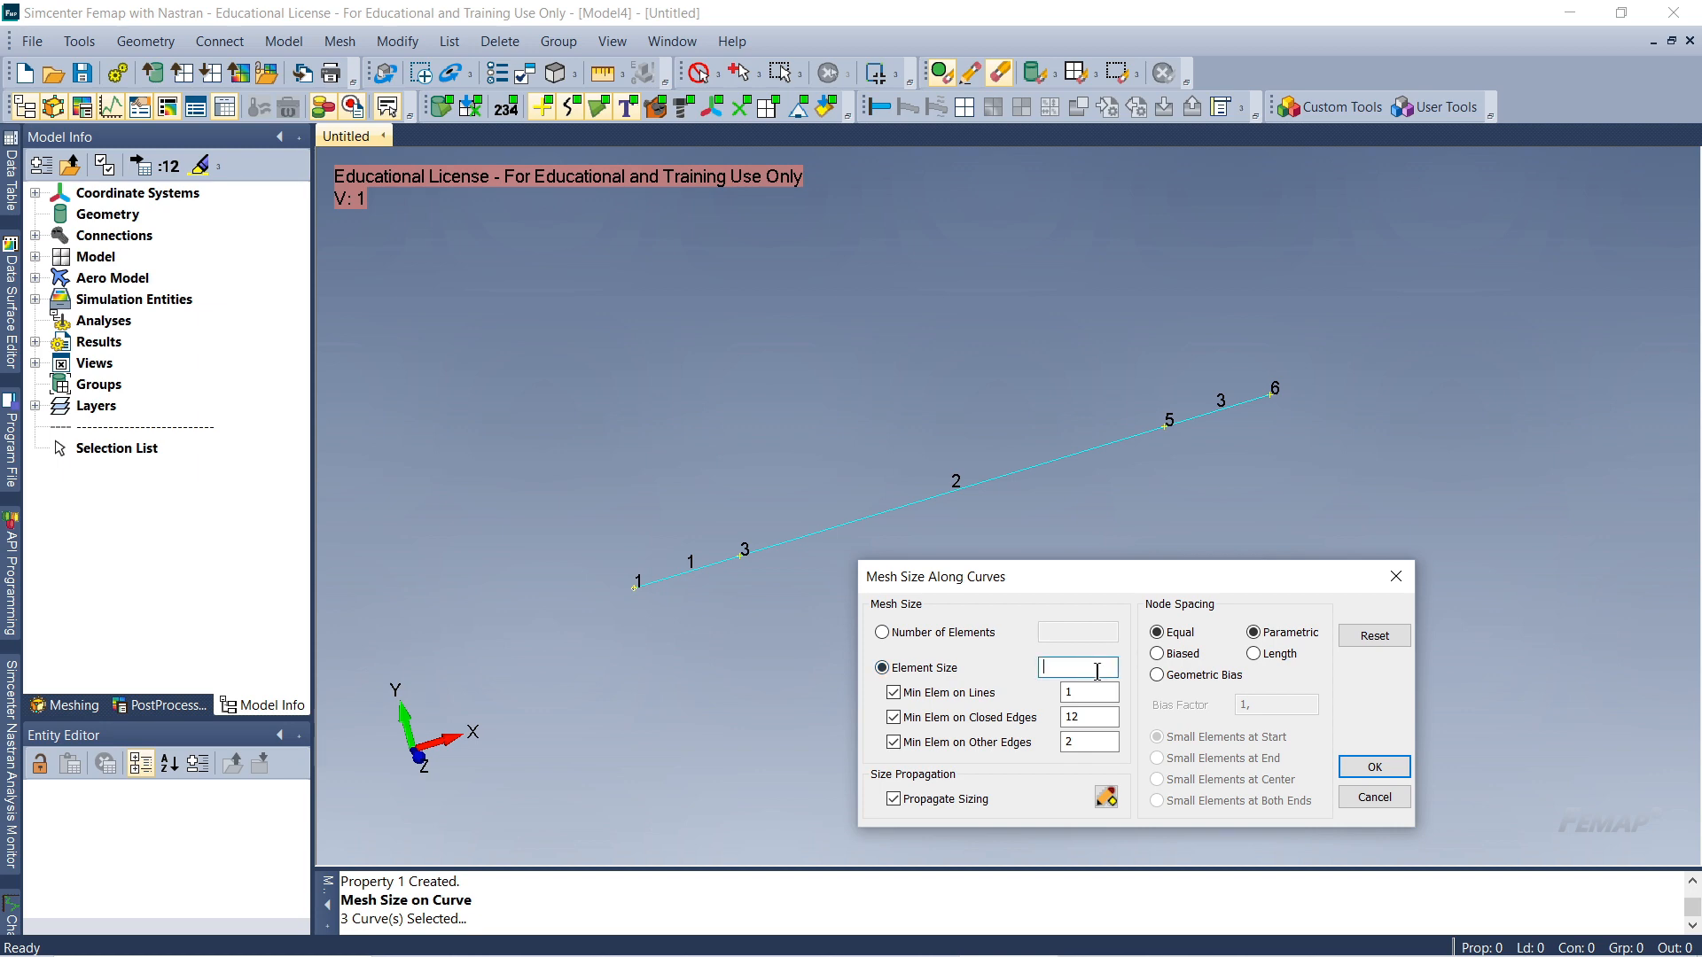
{"action": "type", "text": "30"}
{"action": "left_click_drag", "start_coordinate": [1076, 581], "coordinate": [1072, 581]}
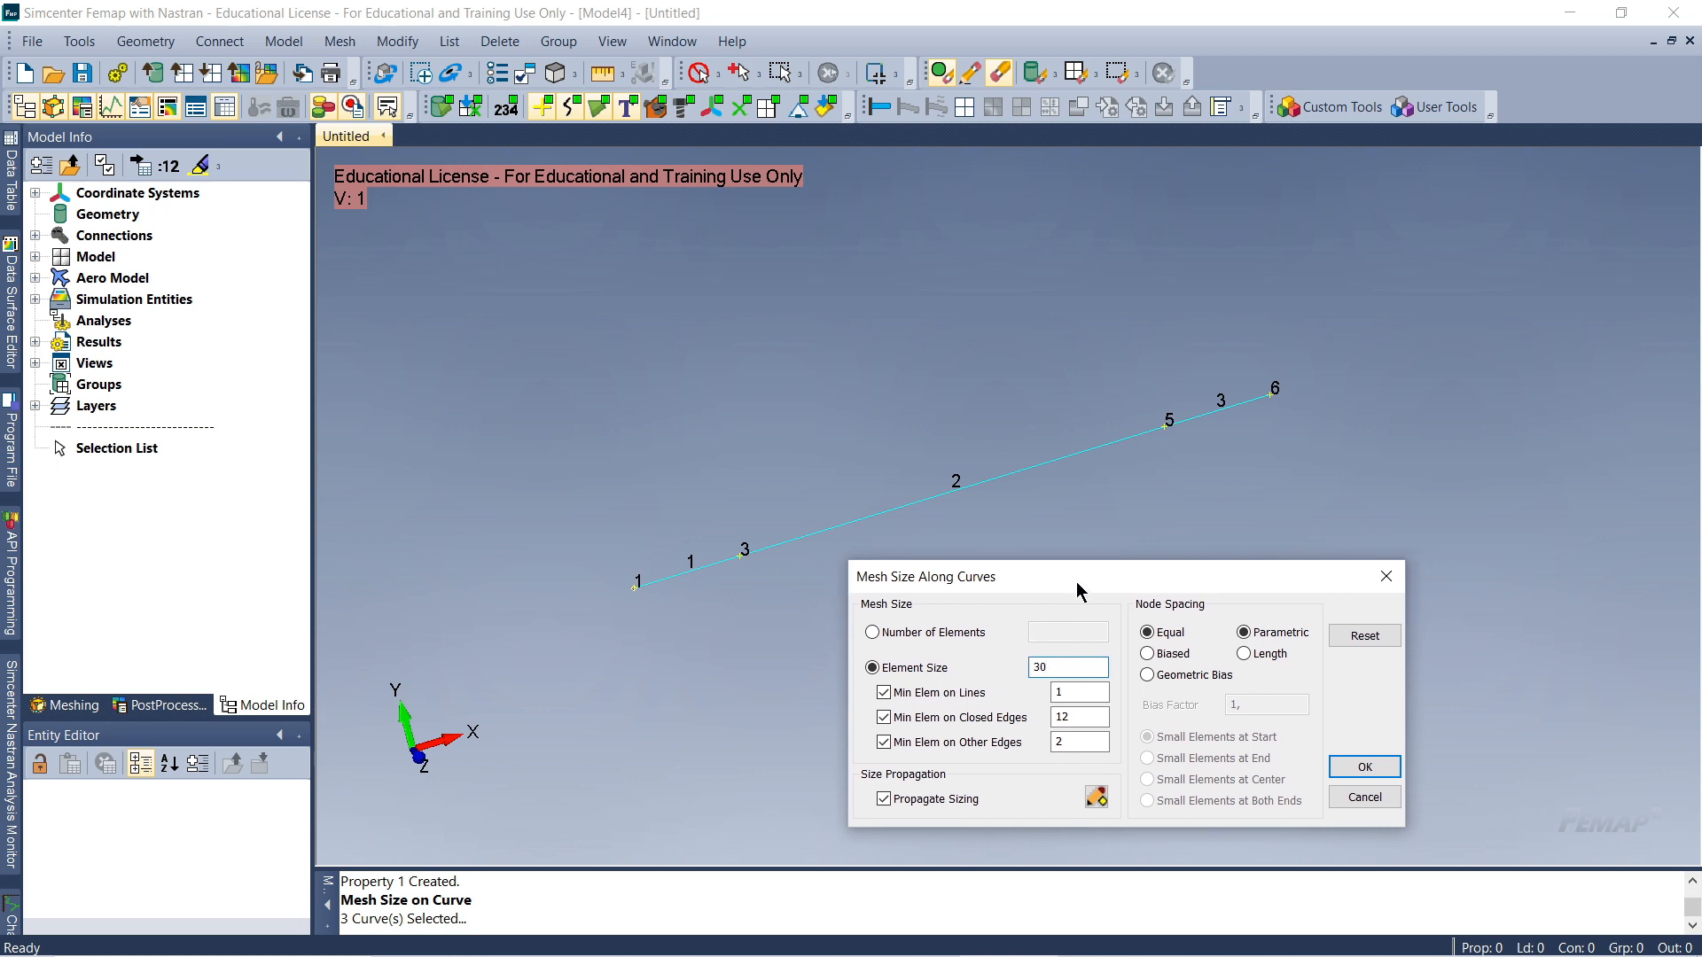
{"action": "left_click_drag", "start_coordinate": [1076, 581], "coordinate": [1088, 588]}
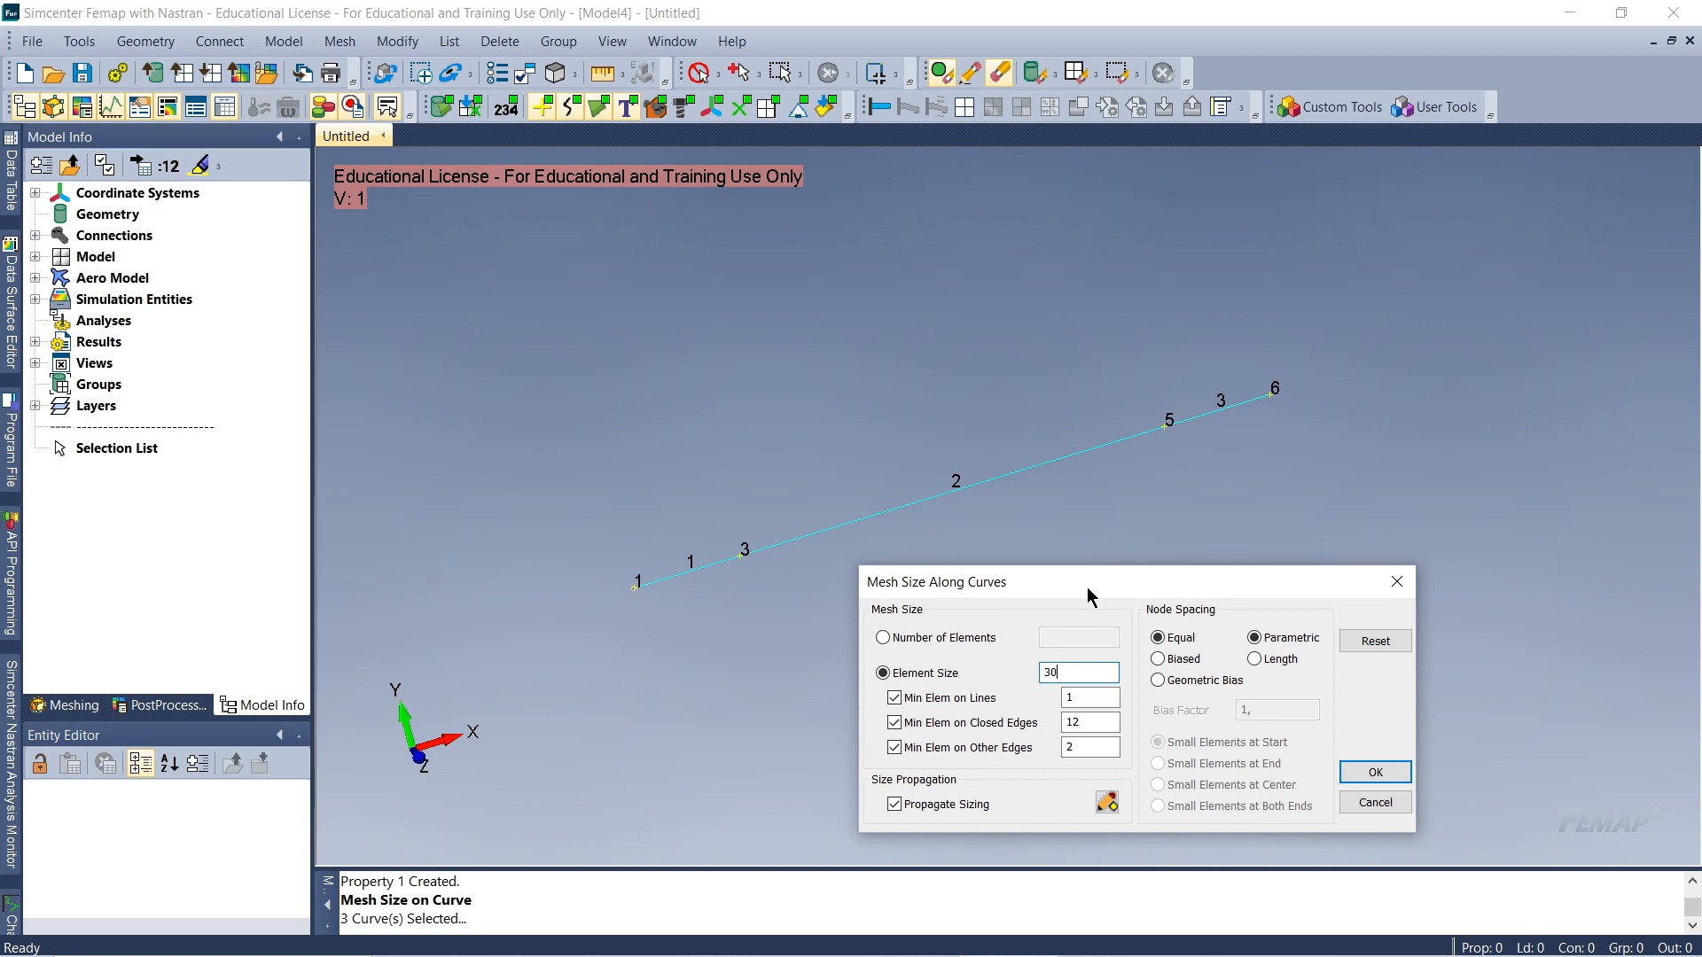
{"action": "left_click", "coordinate": [1372, 771]}
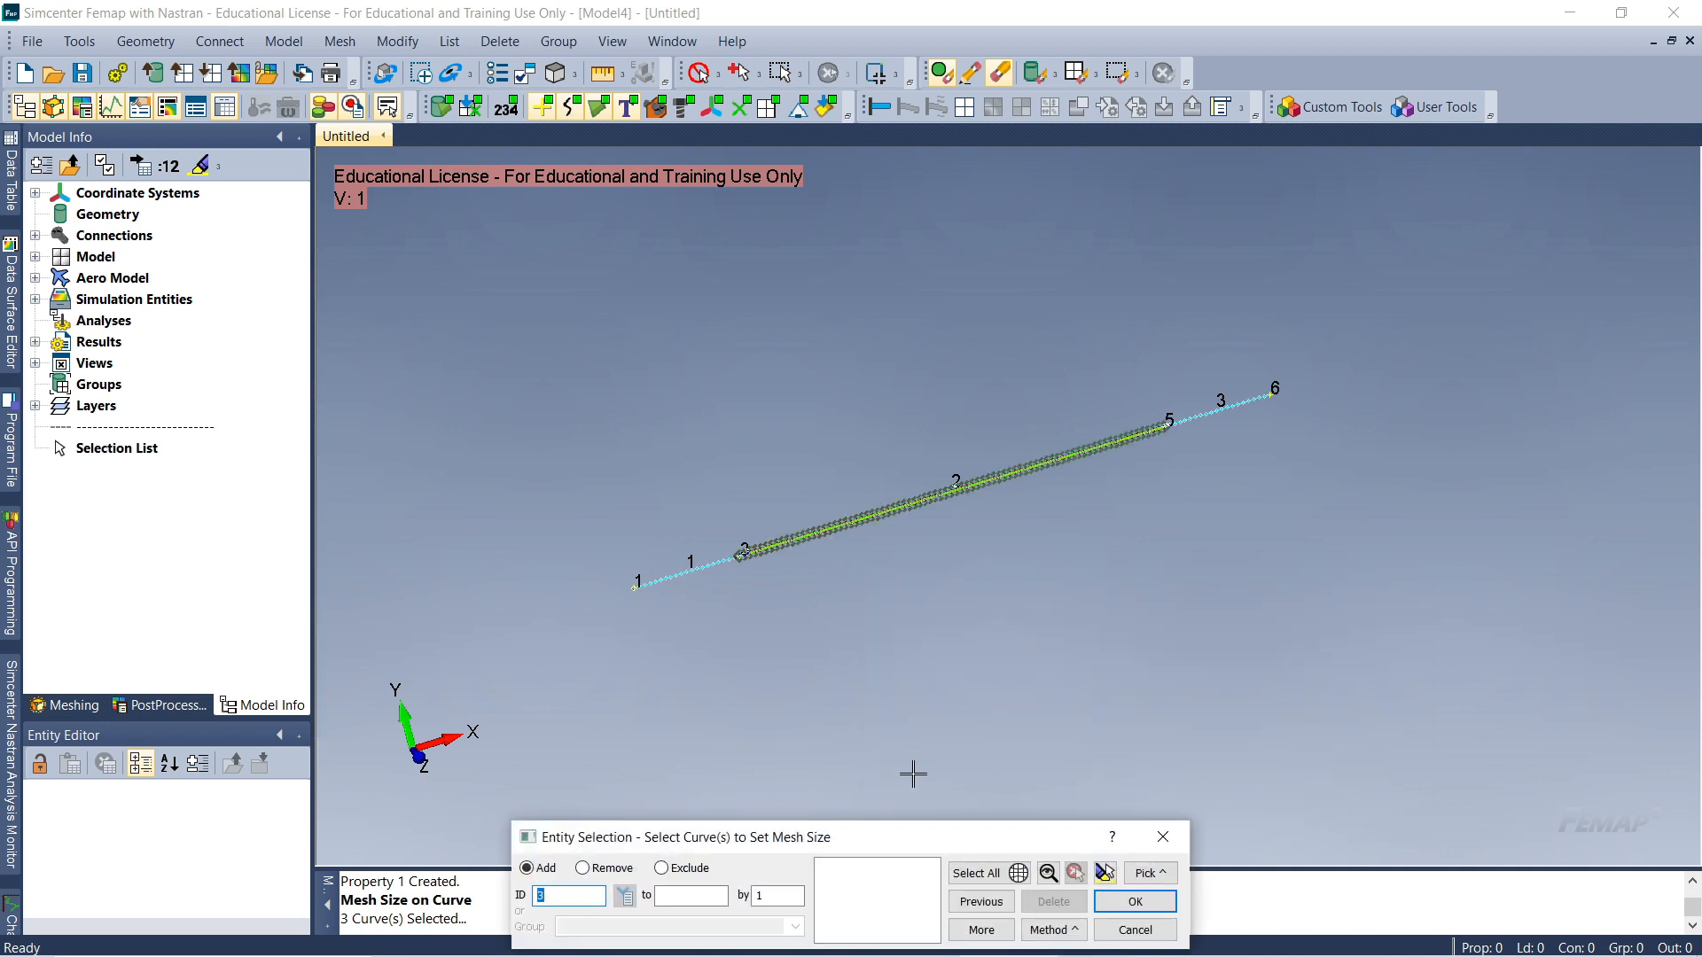
{"action": "left_click_drag", "start_coordinate": [632, 839], "coordinate": [703, 690]}
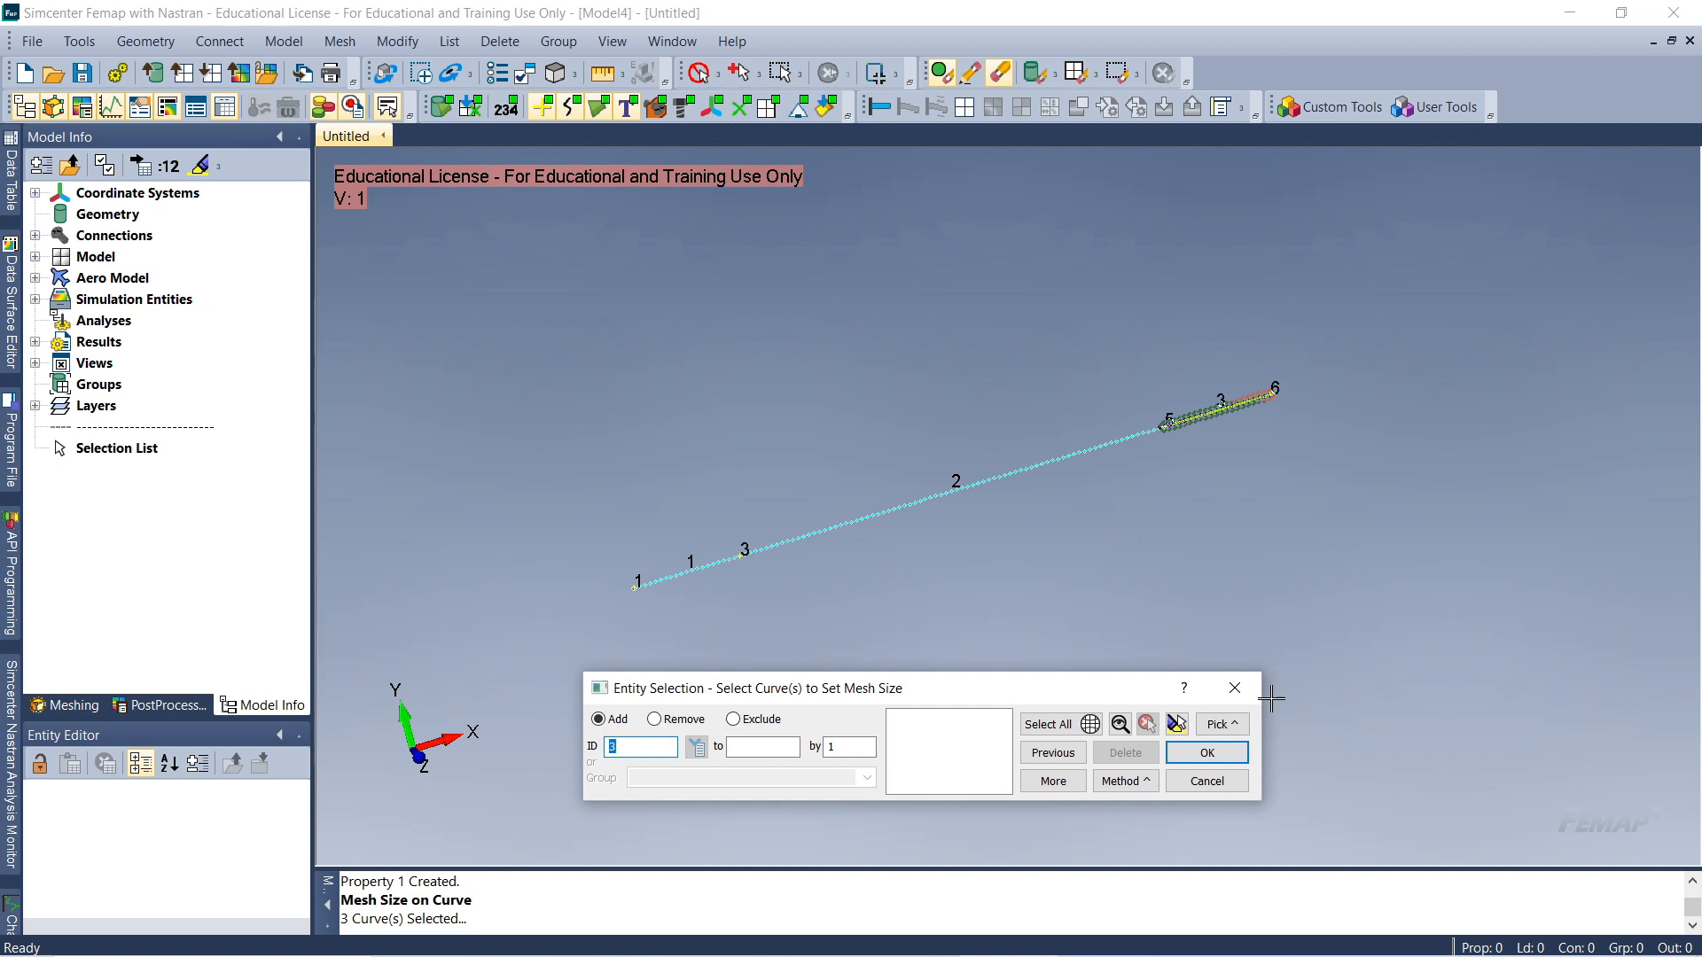
{"action": "left_click", "coordinate": [1235, 688]}
Examine the mesh divisions along the three curves, closely around the free end at point 1 and over the whole beam
{"action": "scroll", "coordinate": [682, 590], "scroll_direction": "up", "scroll_amount": 5}
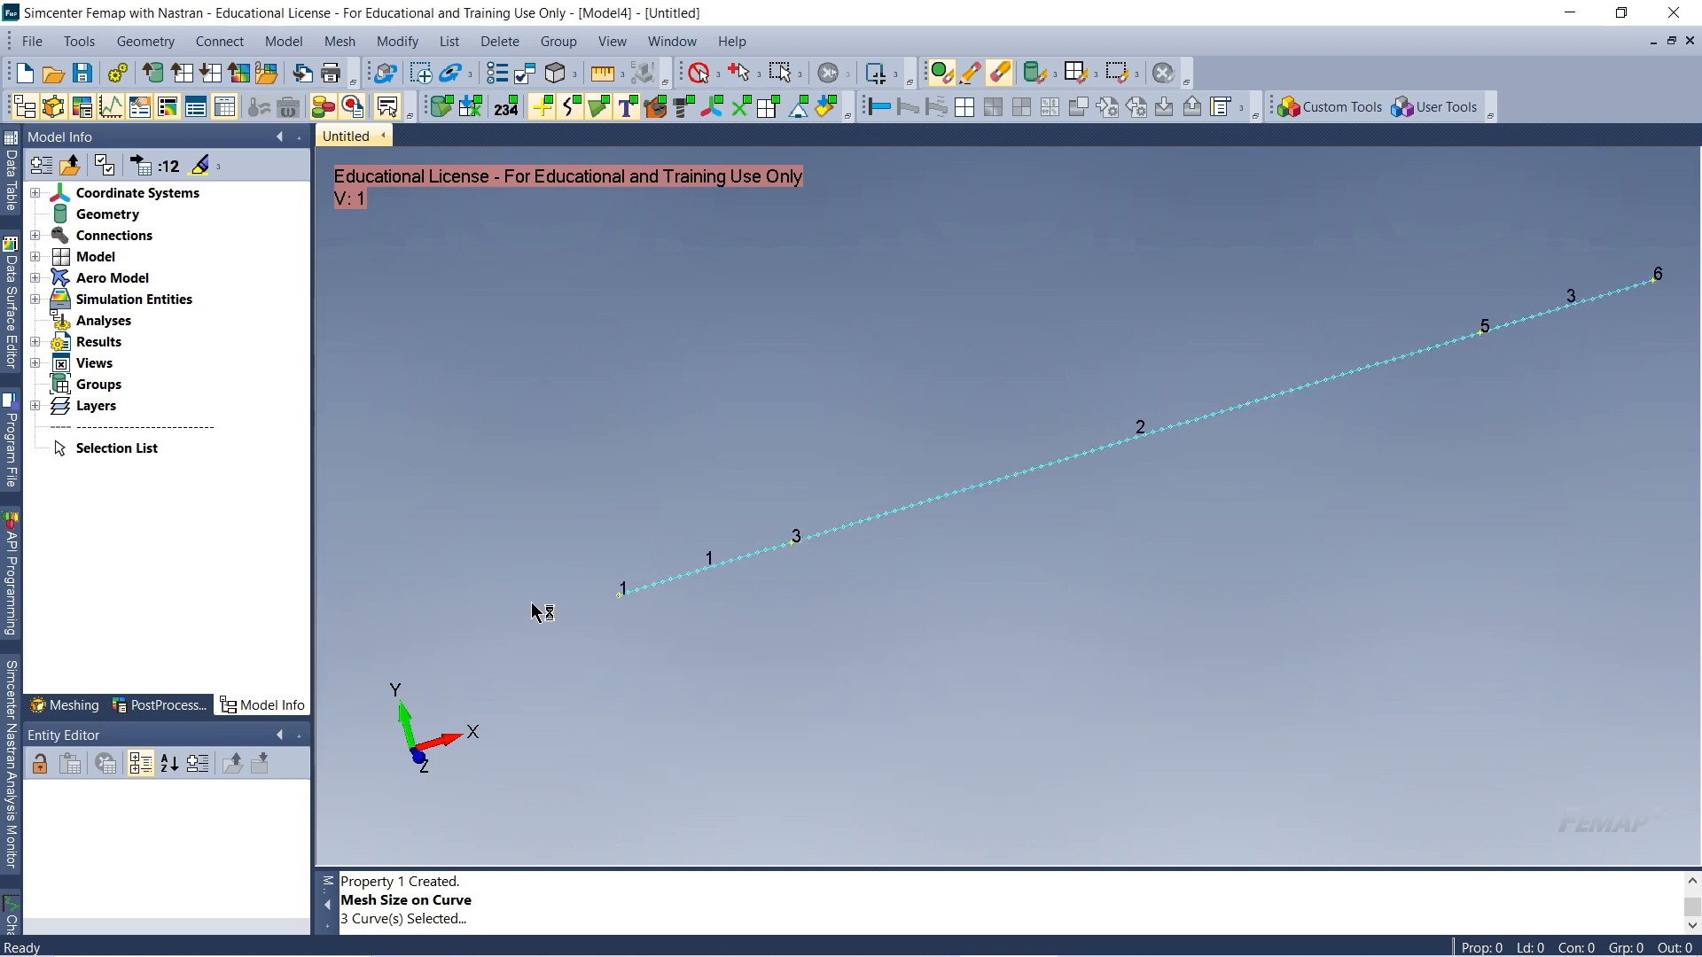
{"action": "scroll", "coordinate": [693, 603], "scroll_direction": "up", "scroll_amount": 6}
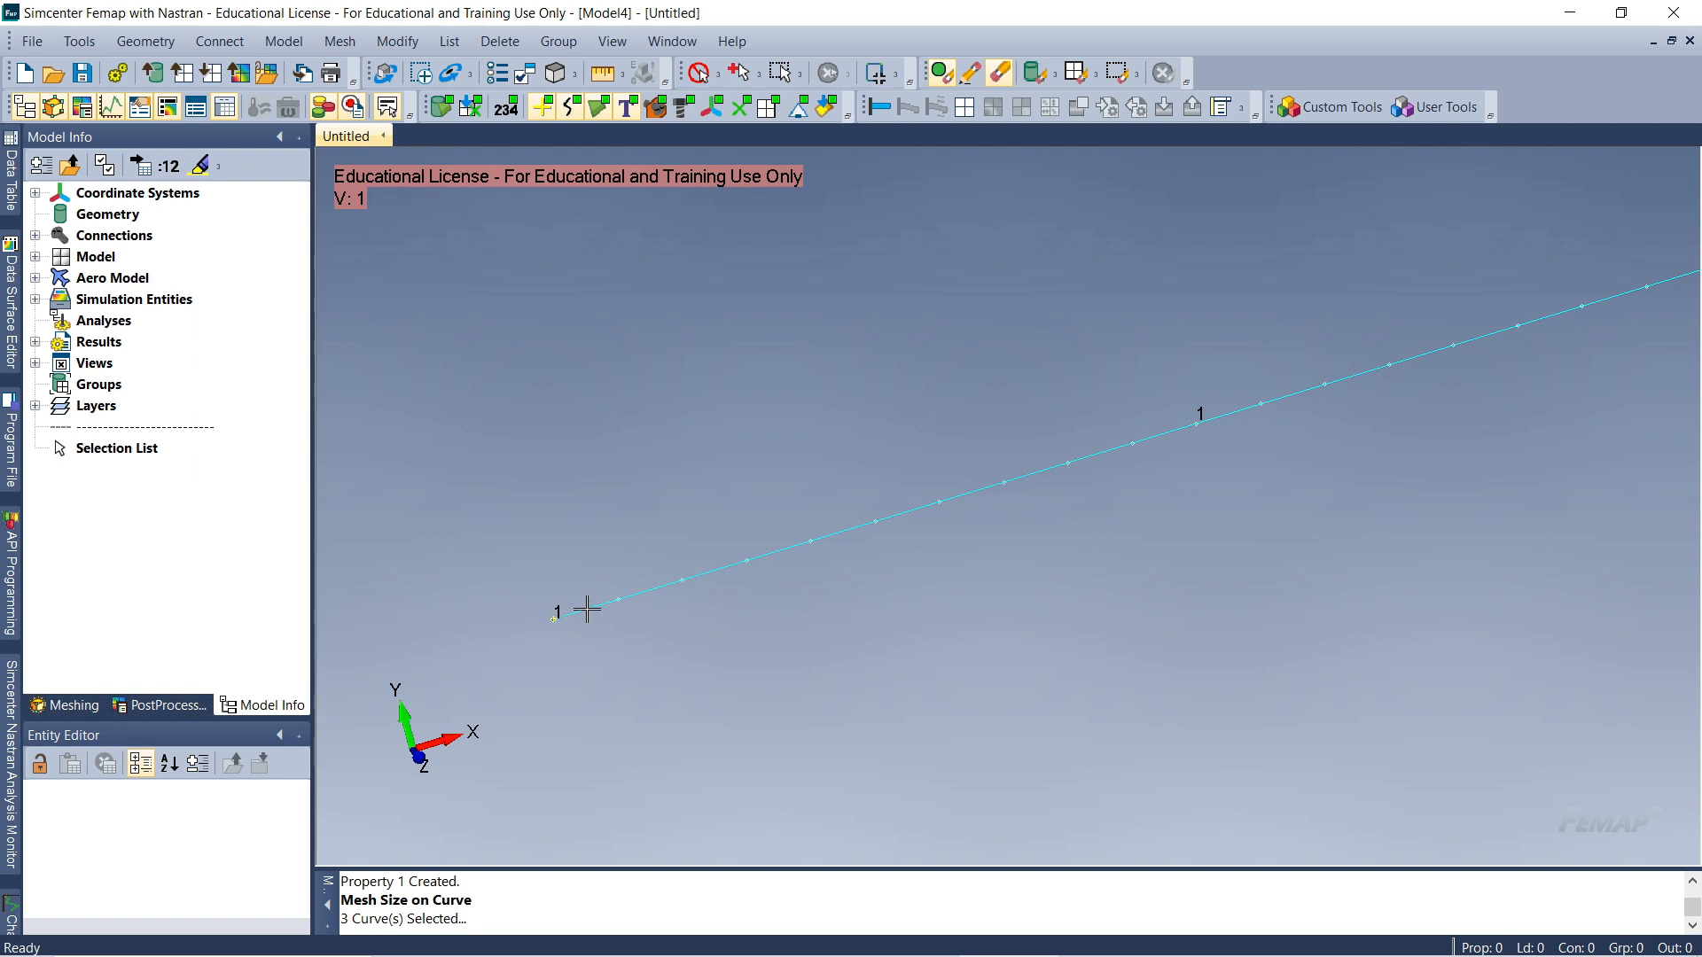
{"action": "scroll", "coordinate": [806, 567], "scroll_direction": "down", "scroll_amount": 5}
{"action": "scroll", "coordinate": [1046, 475], "scroll_direction": "up", "scroll_amount": 4}
{"action": "middle_click_drag", "start_coordinate": [673, 600], "coordinate": [612, 613]}
{"action": "scroll", "coordinate": [612, 614], "scroll_direction": "up", "scroll_amount": 3}
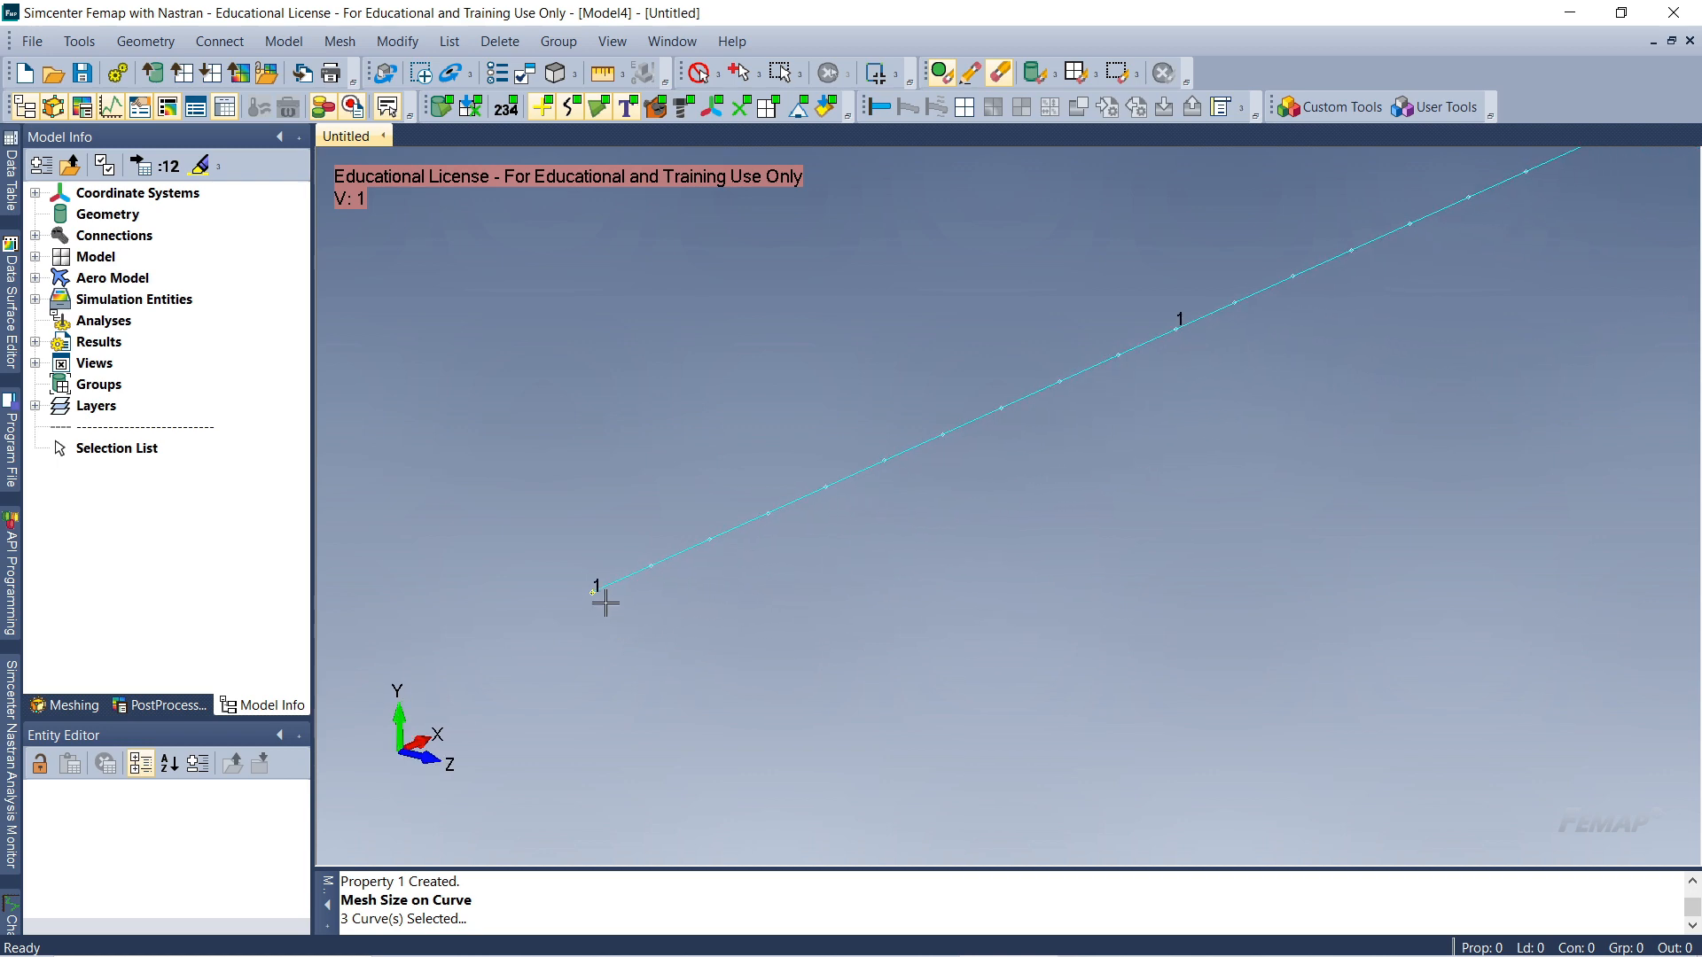
{"action": "scroll", "coordinate": [695, 585], "scroll_direction": "down", "scroll_amount": 5}
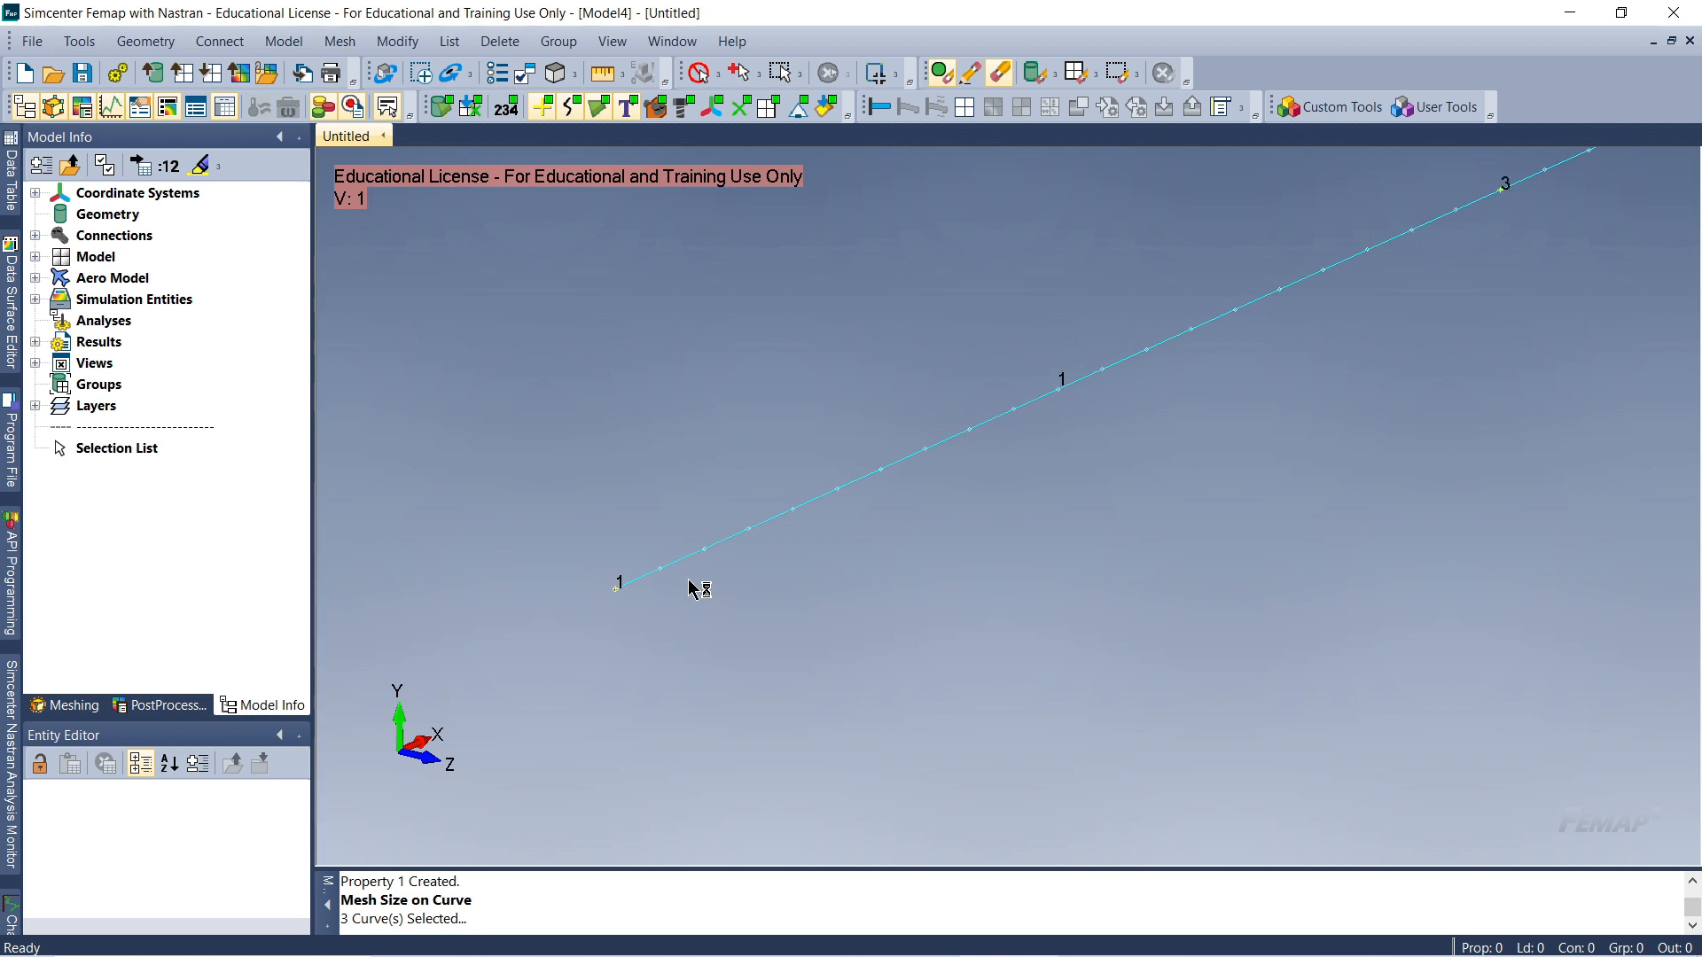
{"action": "scroll", "coordinate": [836, 506], "scroll_direction": "down", "scroll_amount": 4}
{"action": "middle_click_drag", "start_coordinate": [843, 520], "coordinate": [951, 475]}
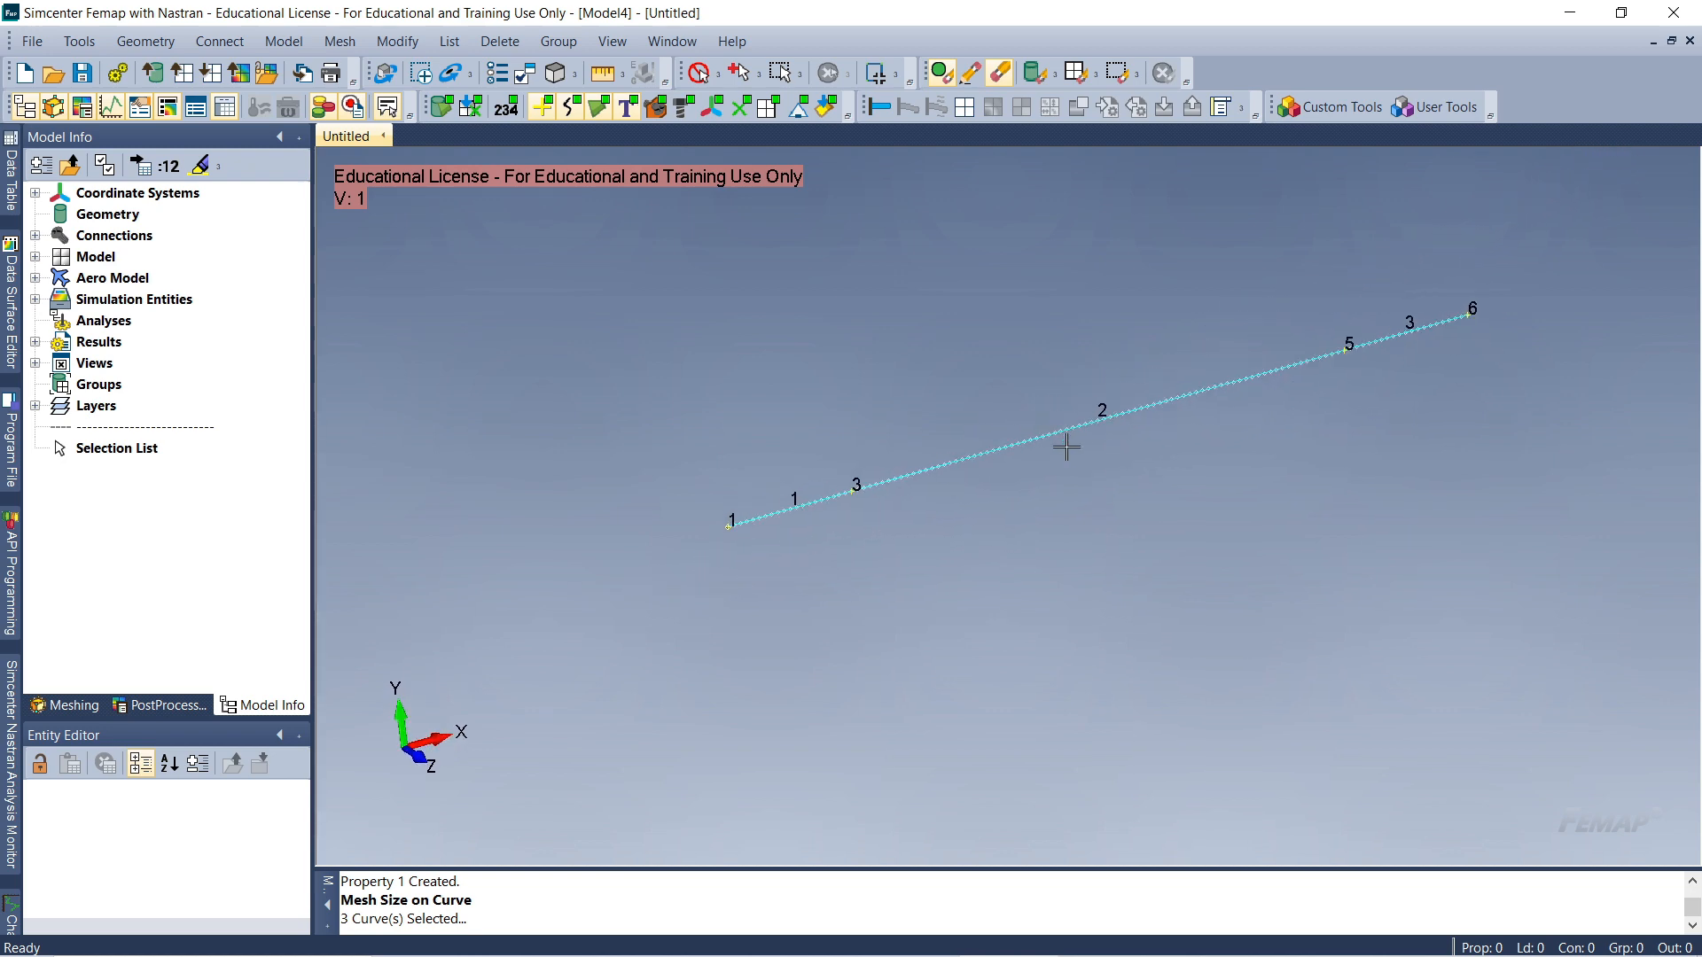
{"action": "middle_click_drag", "start_coordinate": [1074, 447], "coordinate": [1008, 508], "text": "ctrl"}
{"action": "scroll", "coordinate": [1008, 509], "scroll_direction": "up", "scroll_amount": 1}
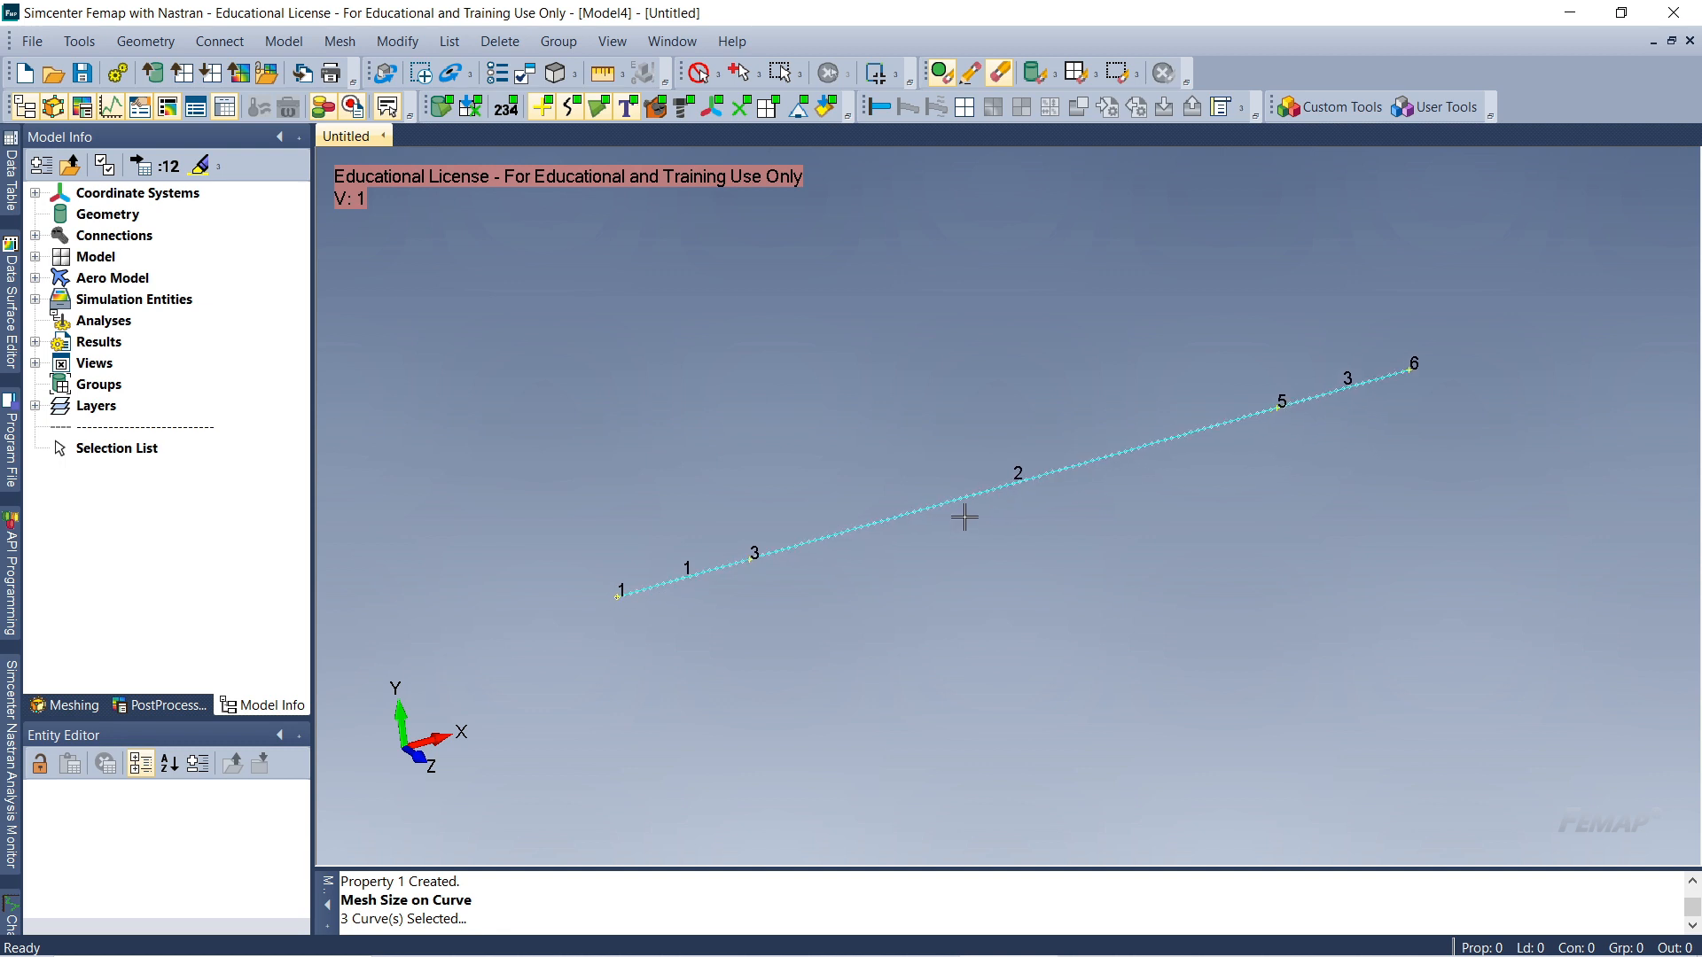
{"action": "scroll", "coordinate": [808, 486], "scroll_direction": "up", "scroll_amount": 1}
{"action": "middle_click_drag", "start_coordinate": [809, 487], "coordinate": [779, 494], "text": "ctrl"}
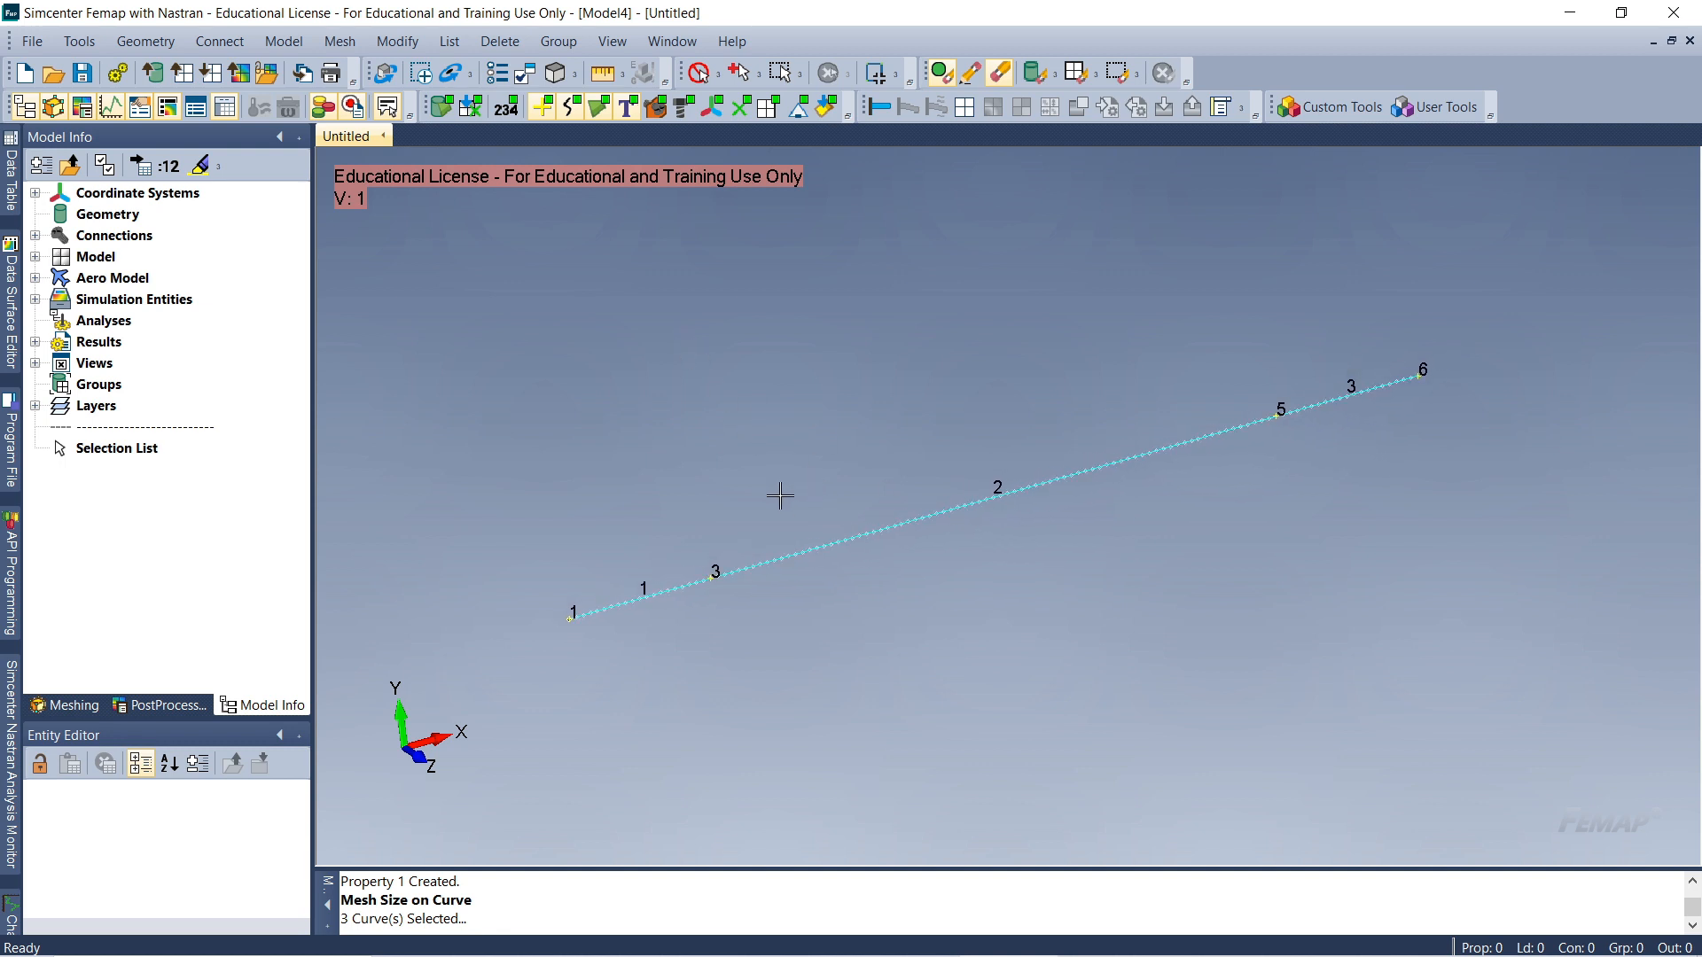
Start meshing curve geometry and confirm all three beam curves as the ones to mesh
{"action": "left_click", "coordinate": [349, 46]}
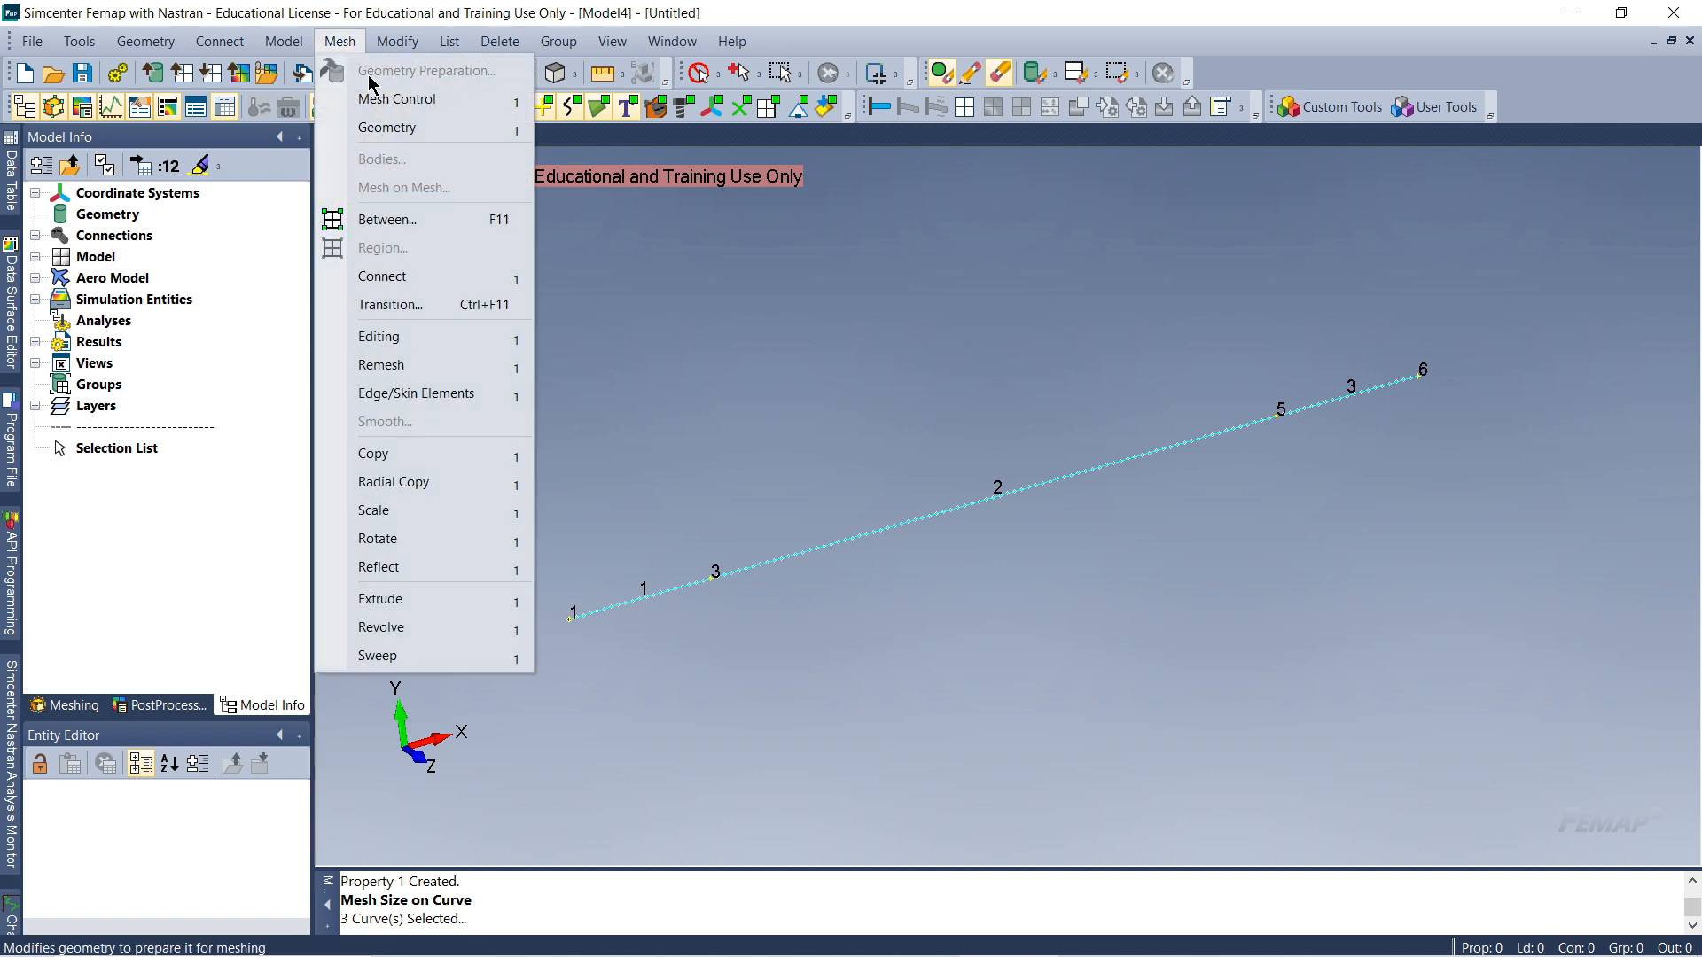
{"action": "mouse_move", "coordinate": [415, 139]}
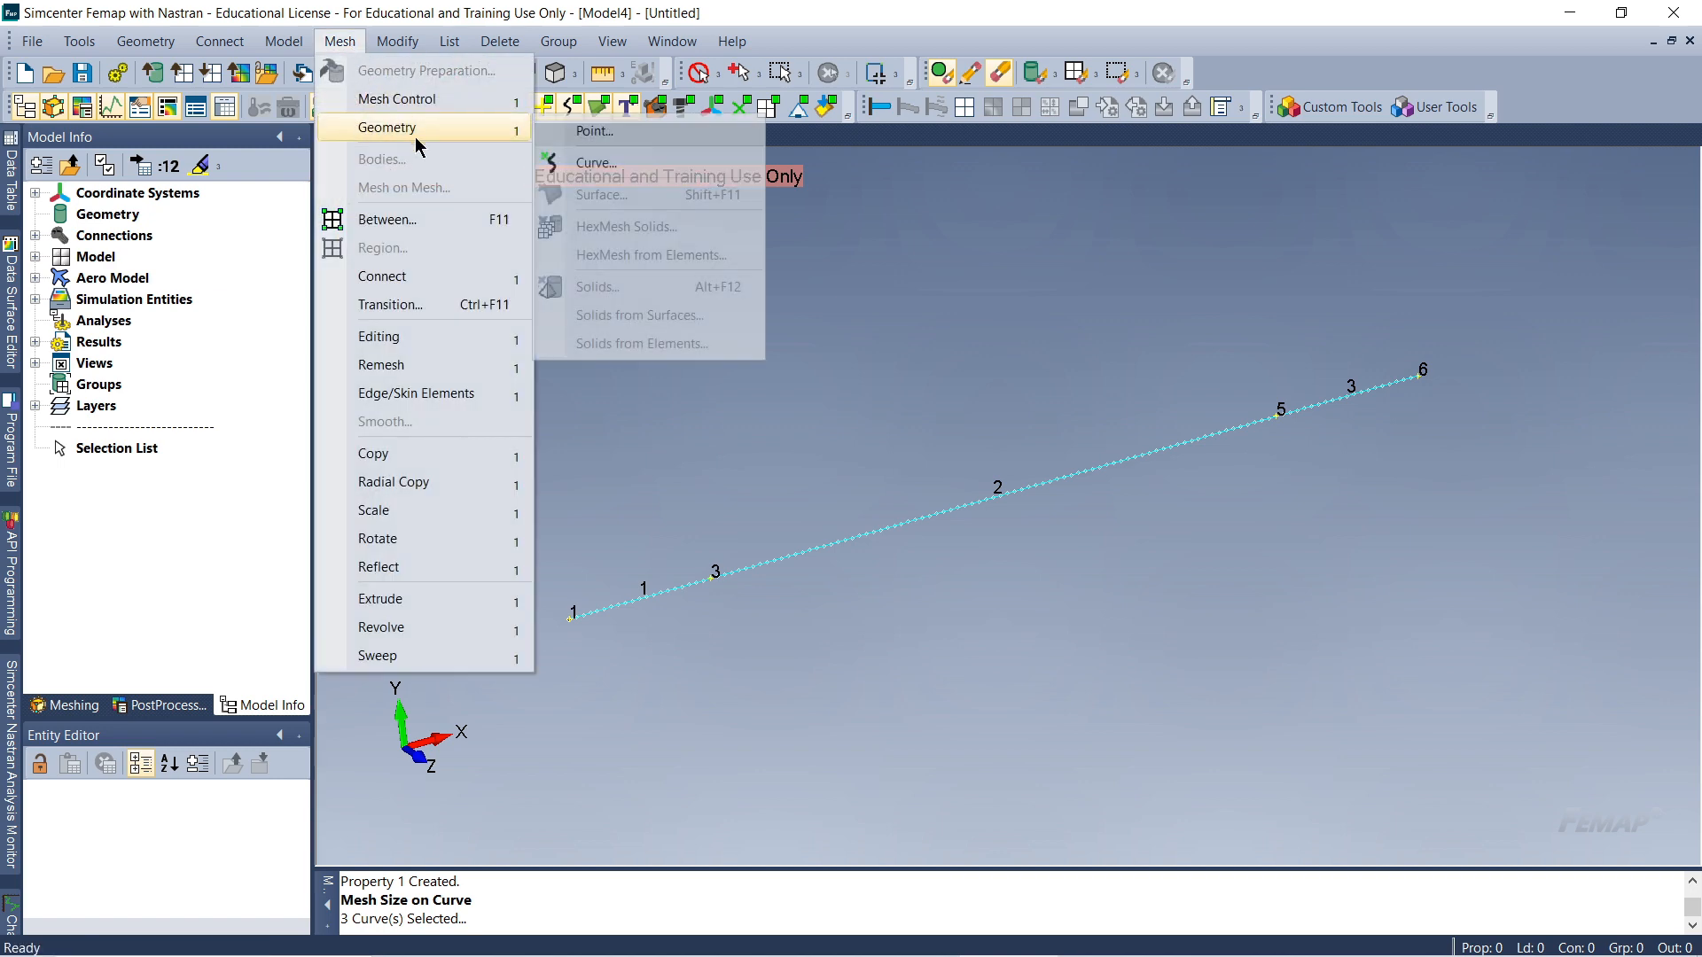
{"action": "left_click", "coordinate": [621, 163]}
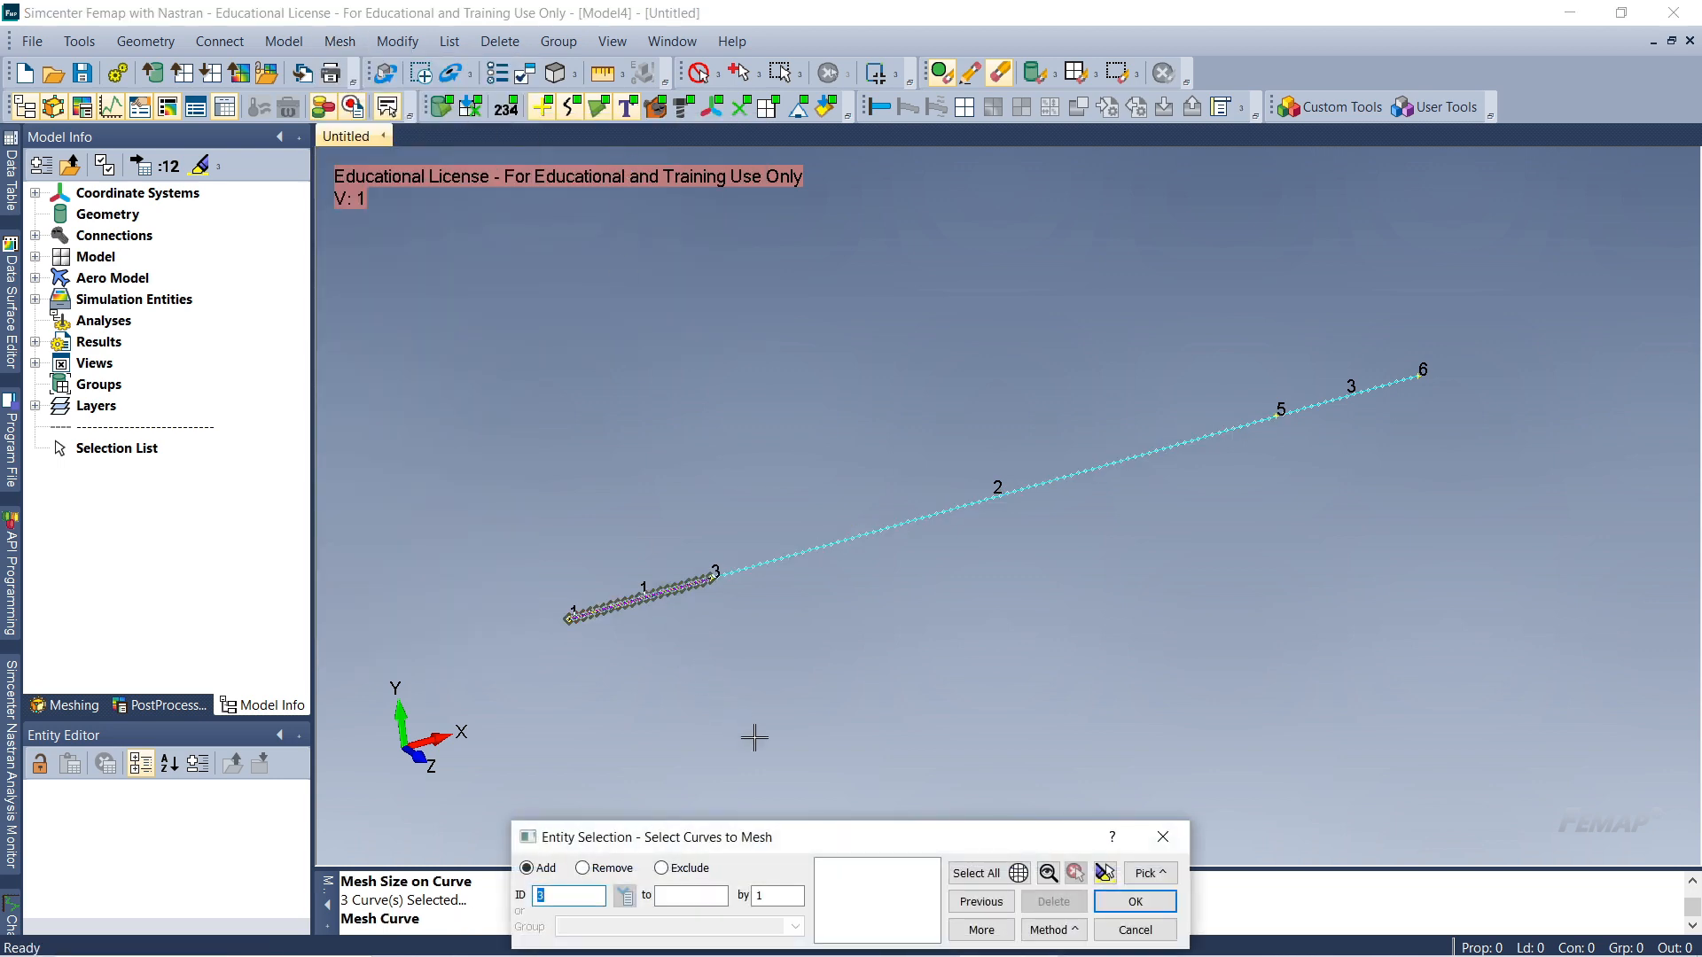
{"action": "left_click_drag", "start_coordinate": [792, 842], "coordinate": [982, 714]}
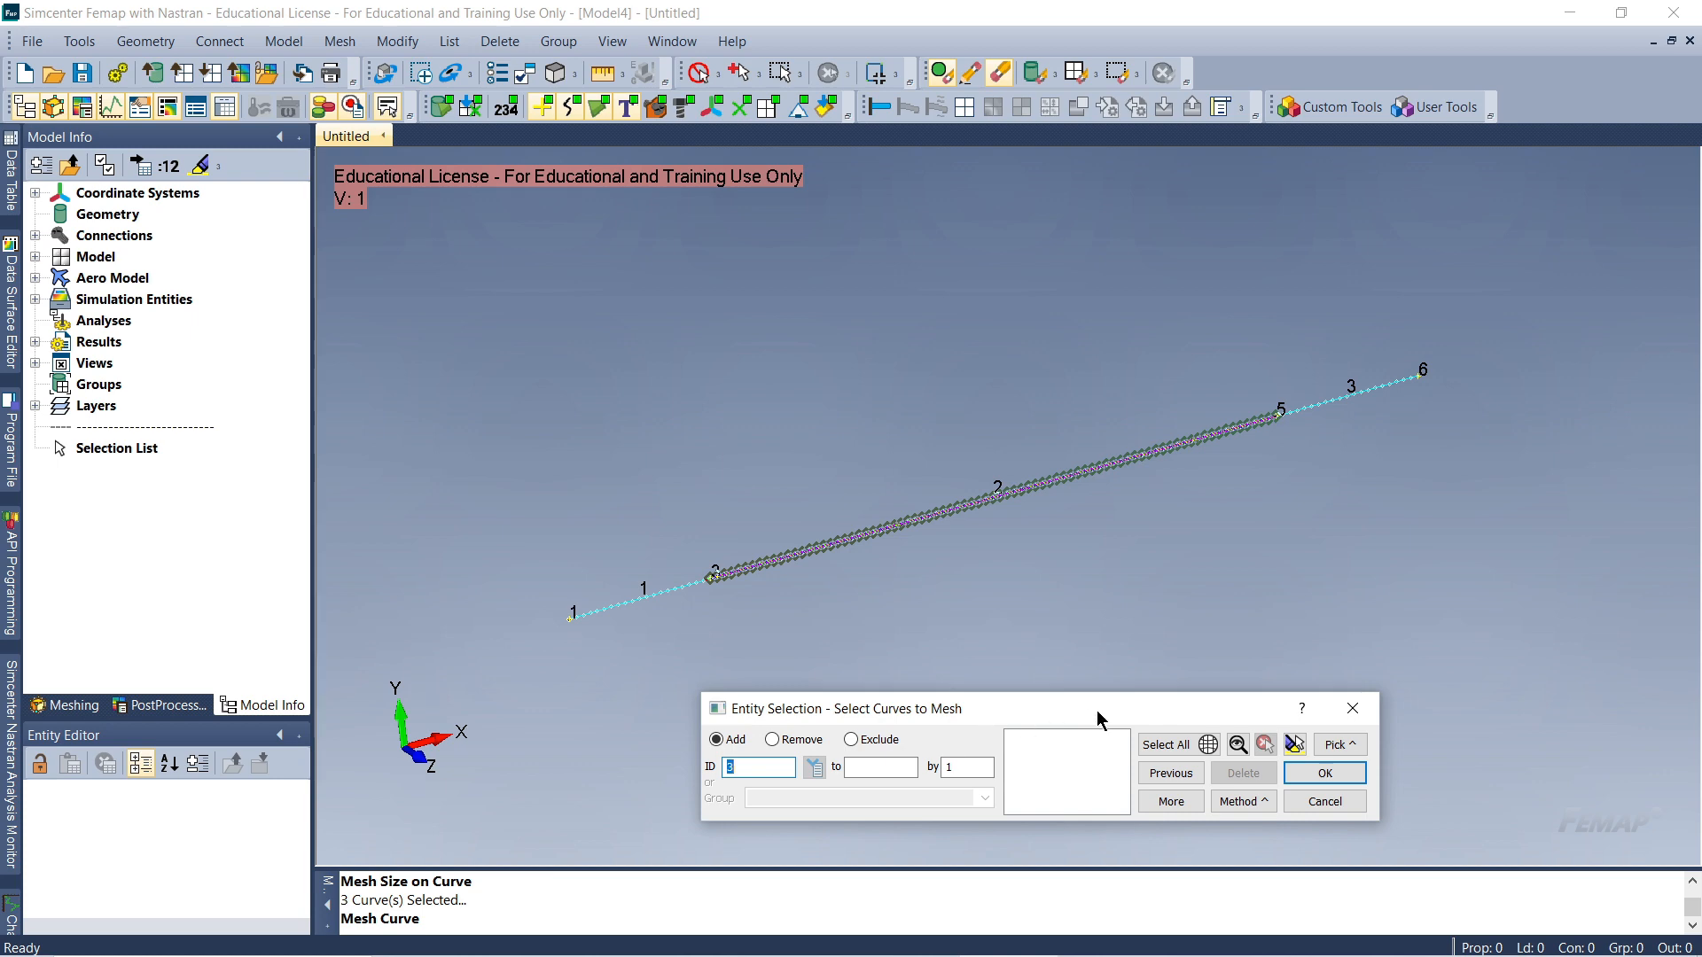
{"action": "left_click", "coordinate": [1173, 742]}
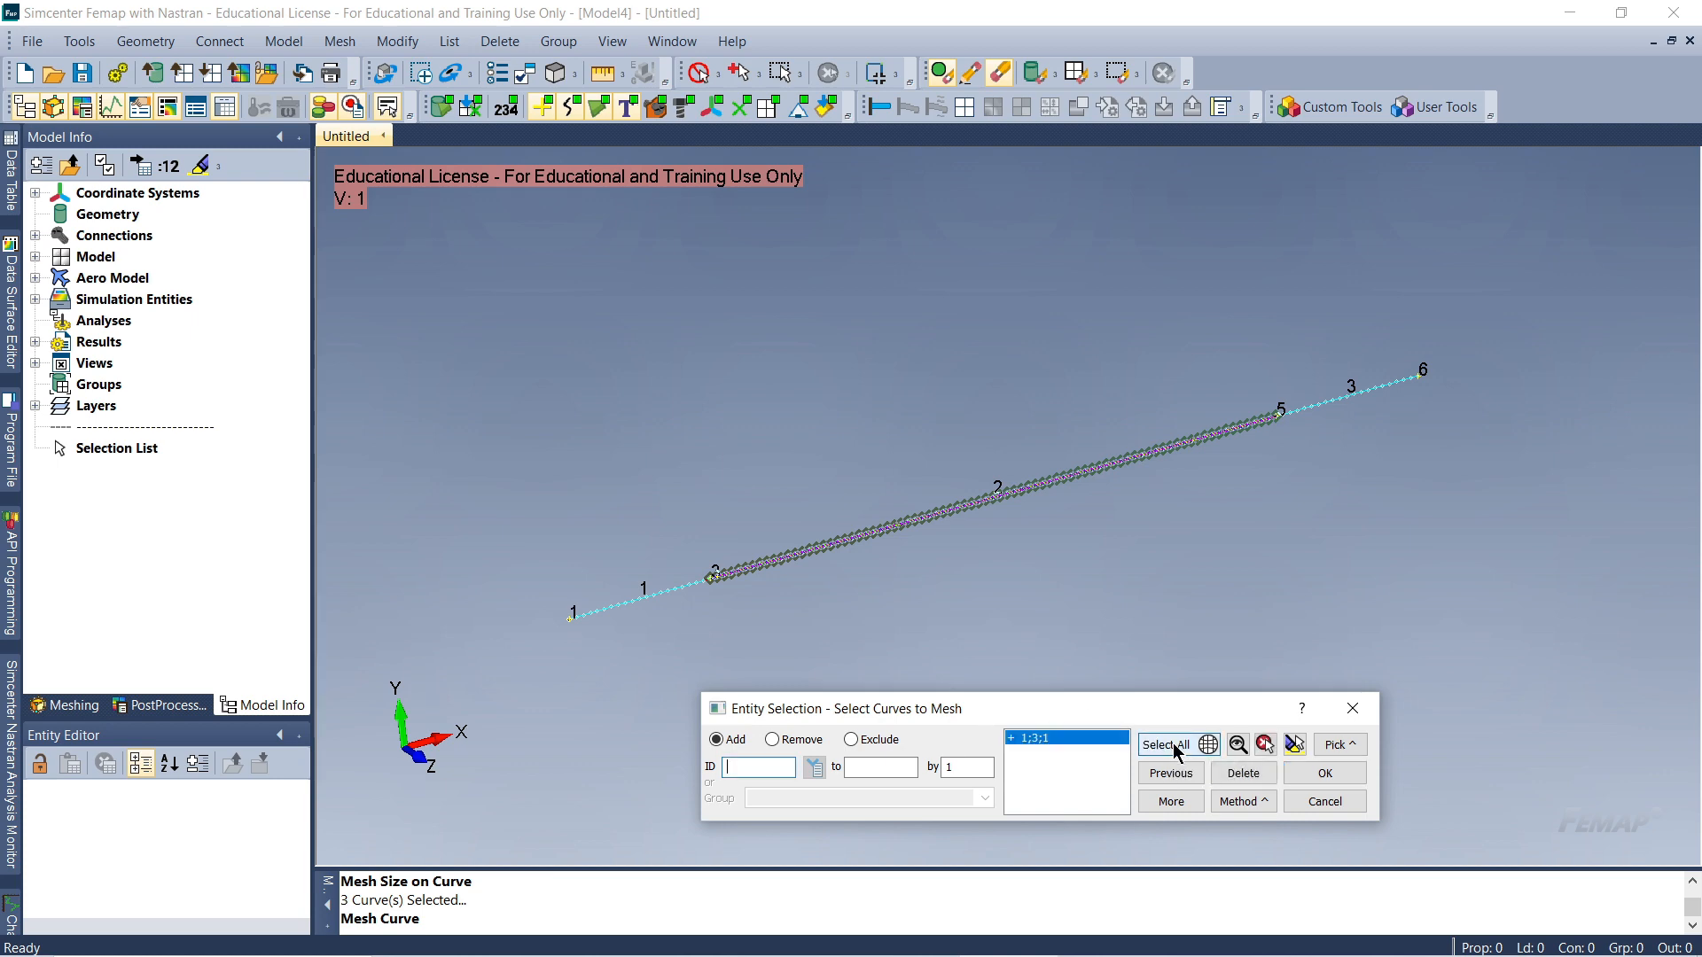
{"action": "left_click", "coordinate": [1294, 747]}
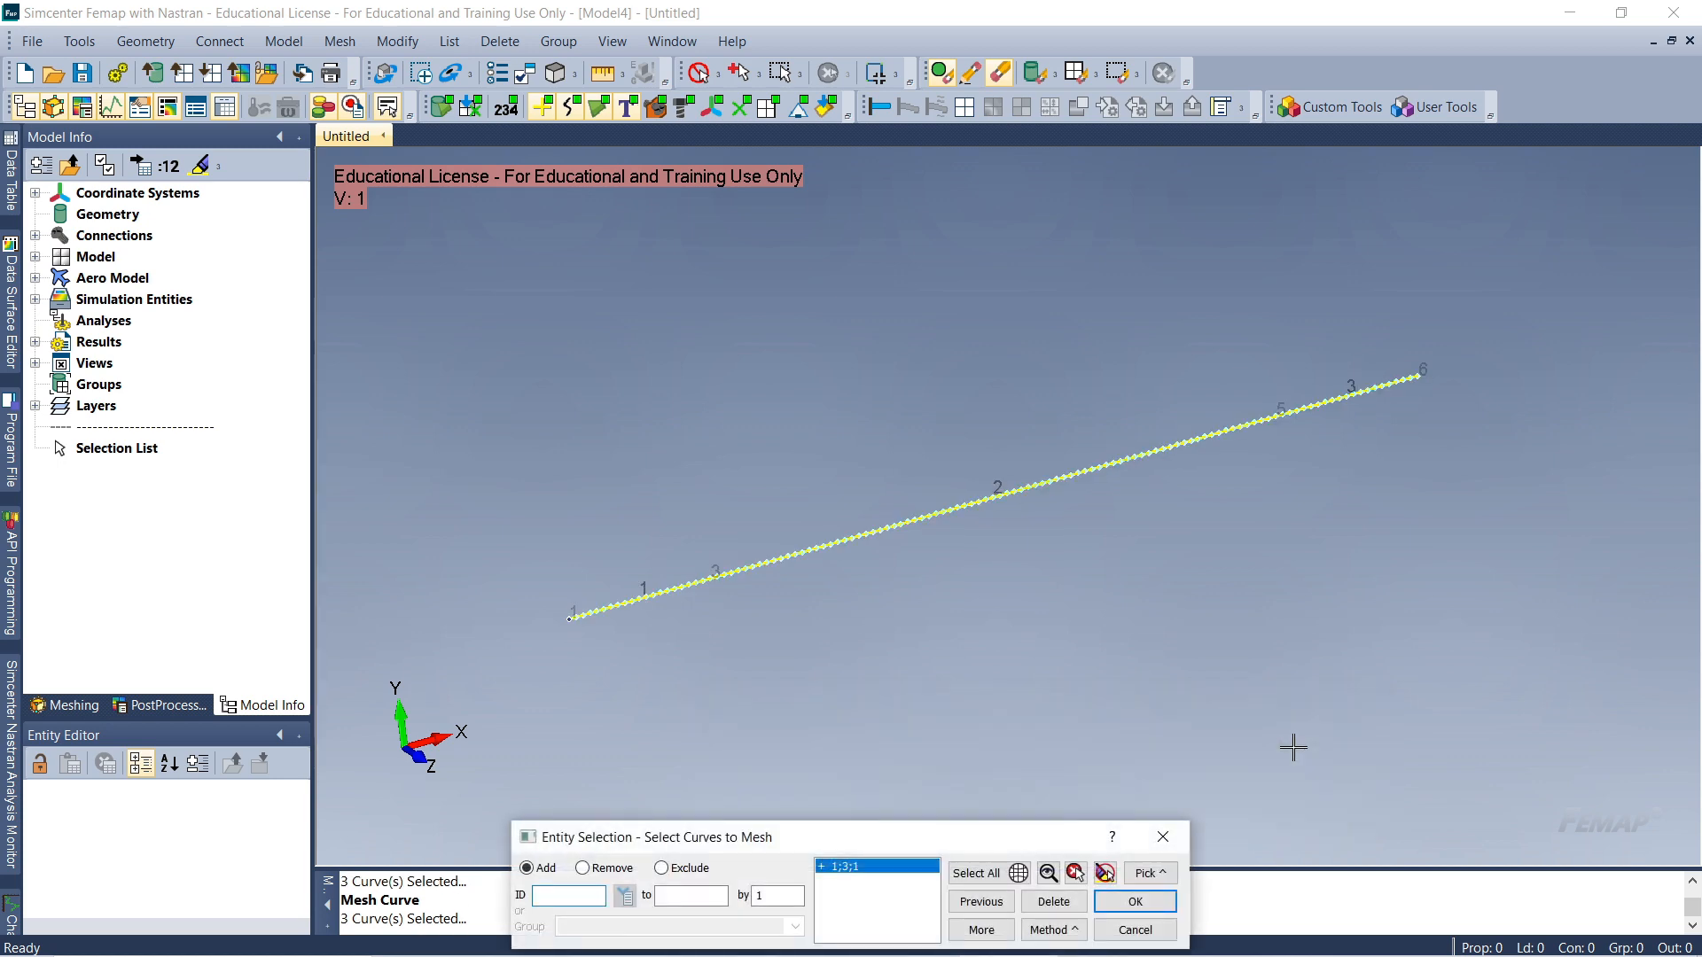
{"action": "left_click_drag", "start_coordinate": [908, 837], "coordinate": [1025, 717]}
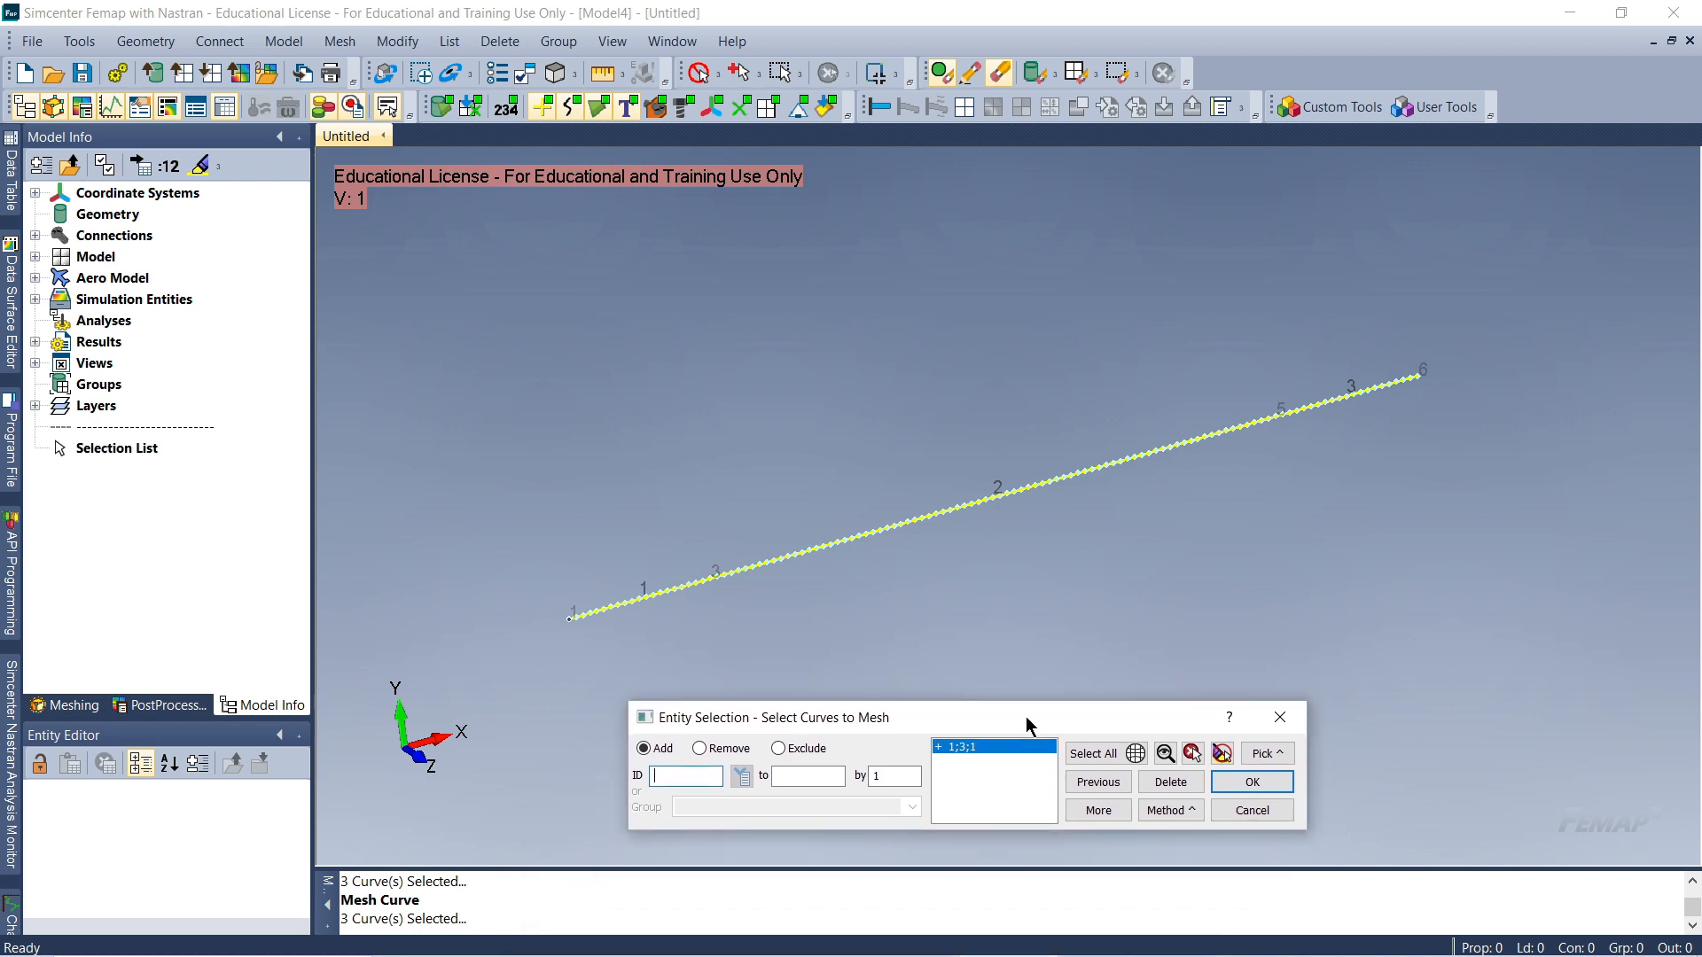
{"action": "left_click", "coordinate": [1252, 781]}
Choose the 1..Beam property for the curve mesh and accept the options to generate elements and nodes
{"action": "left_click_drag", "start_coordinate": [908, 740], "coordinate": [1181, 618]}
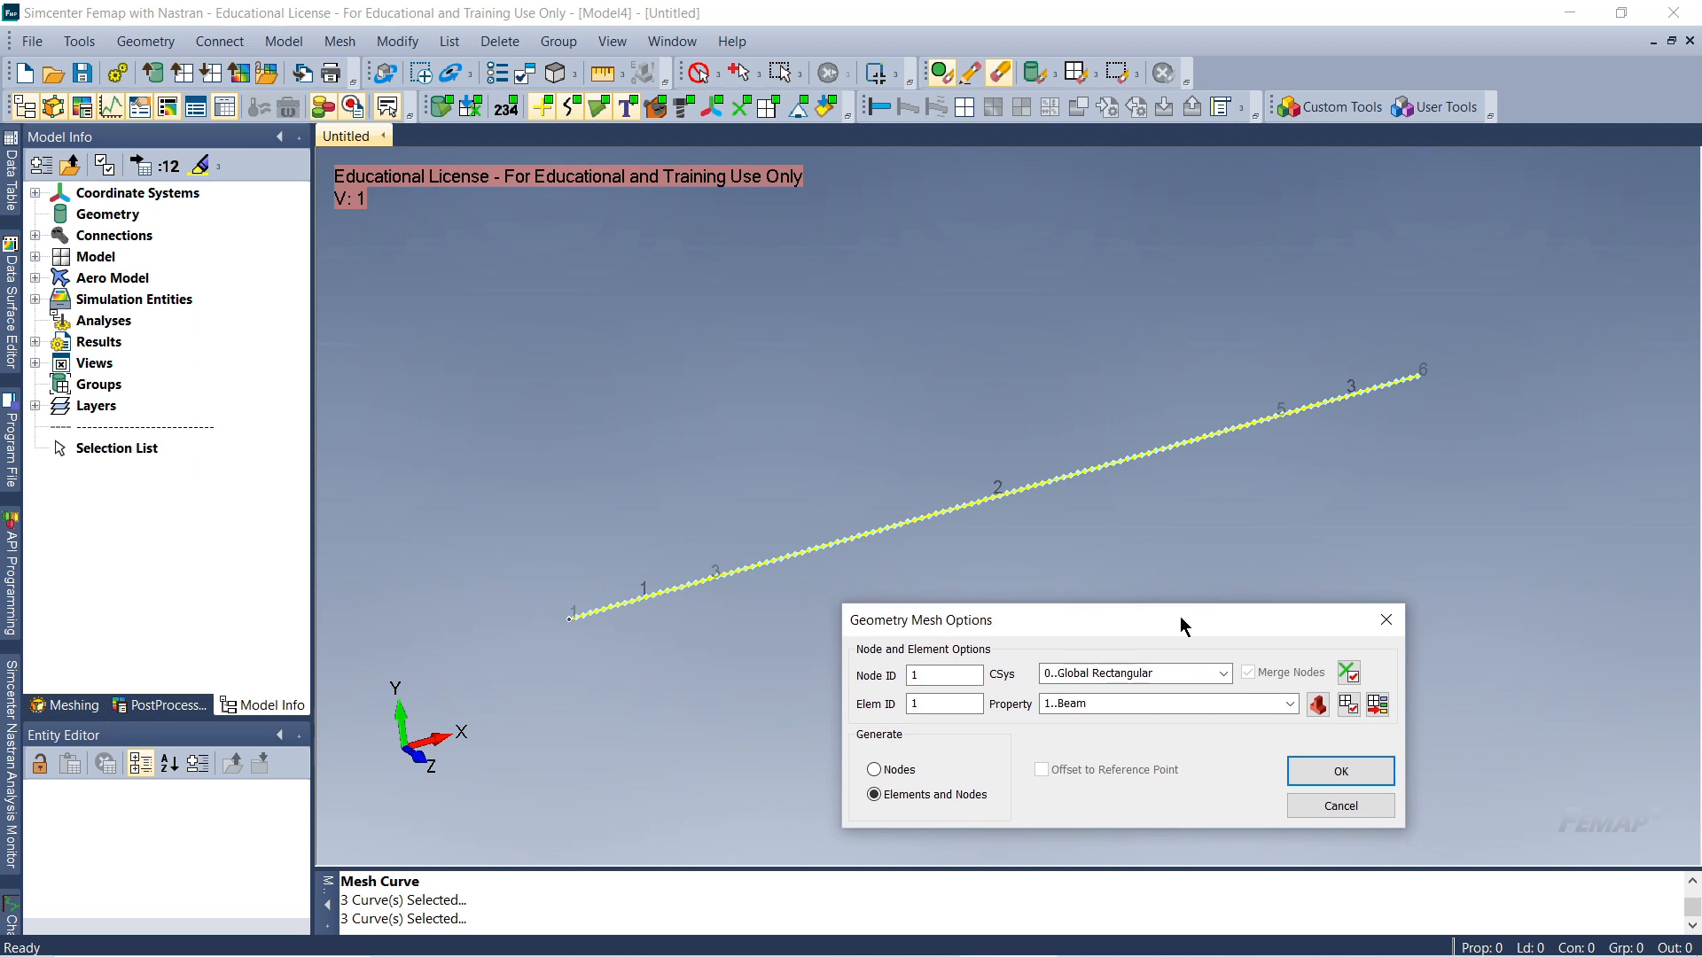
{"action": "left_click", "coordinate": [1290, 703]}
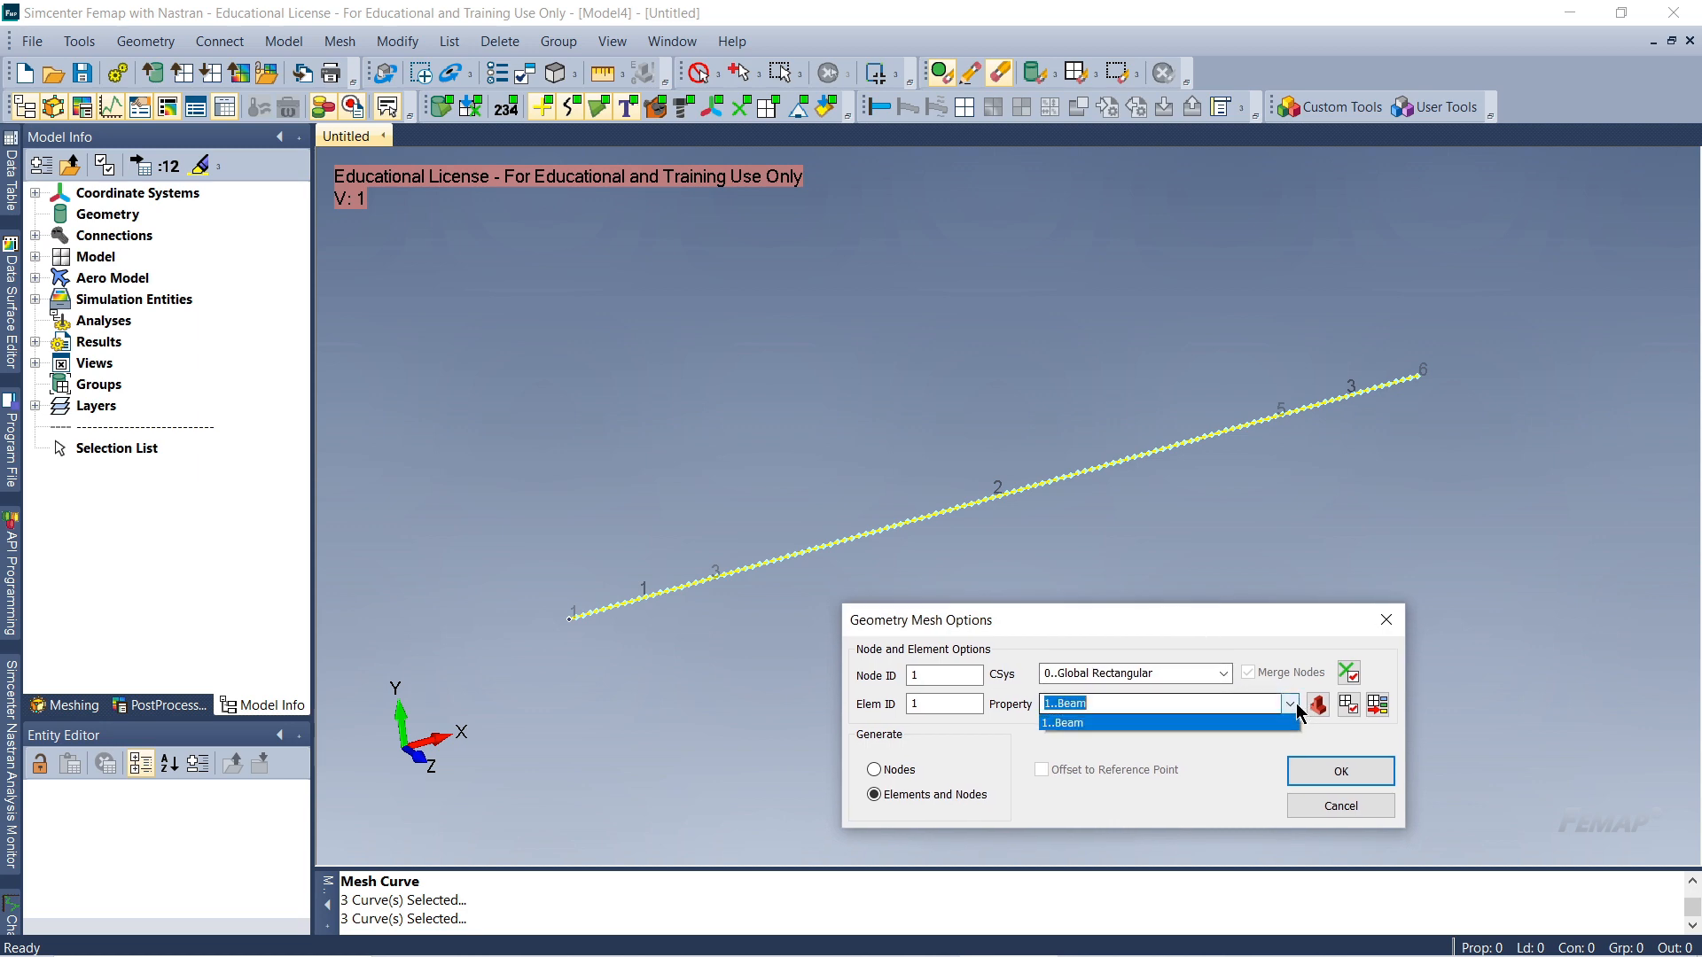
{"action": "left_click", "coordinate": [1071, 722]}
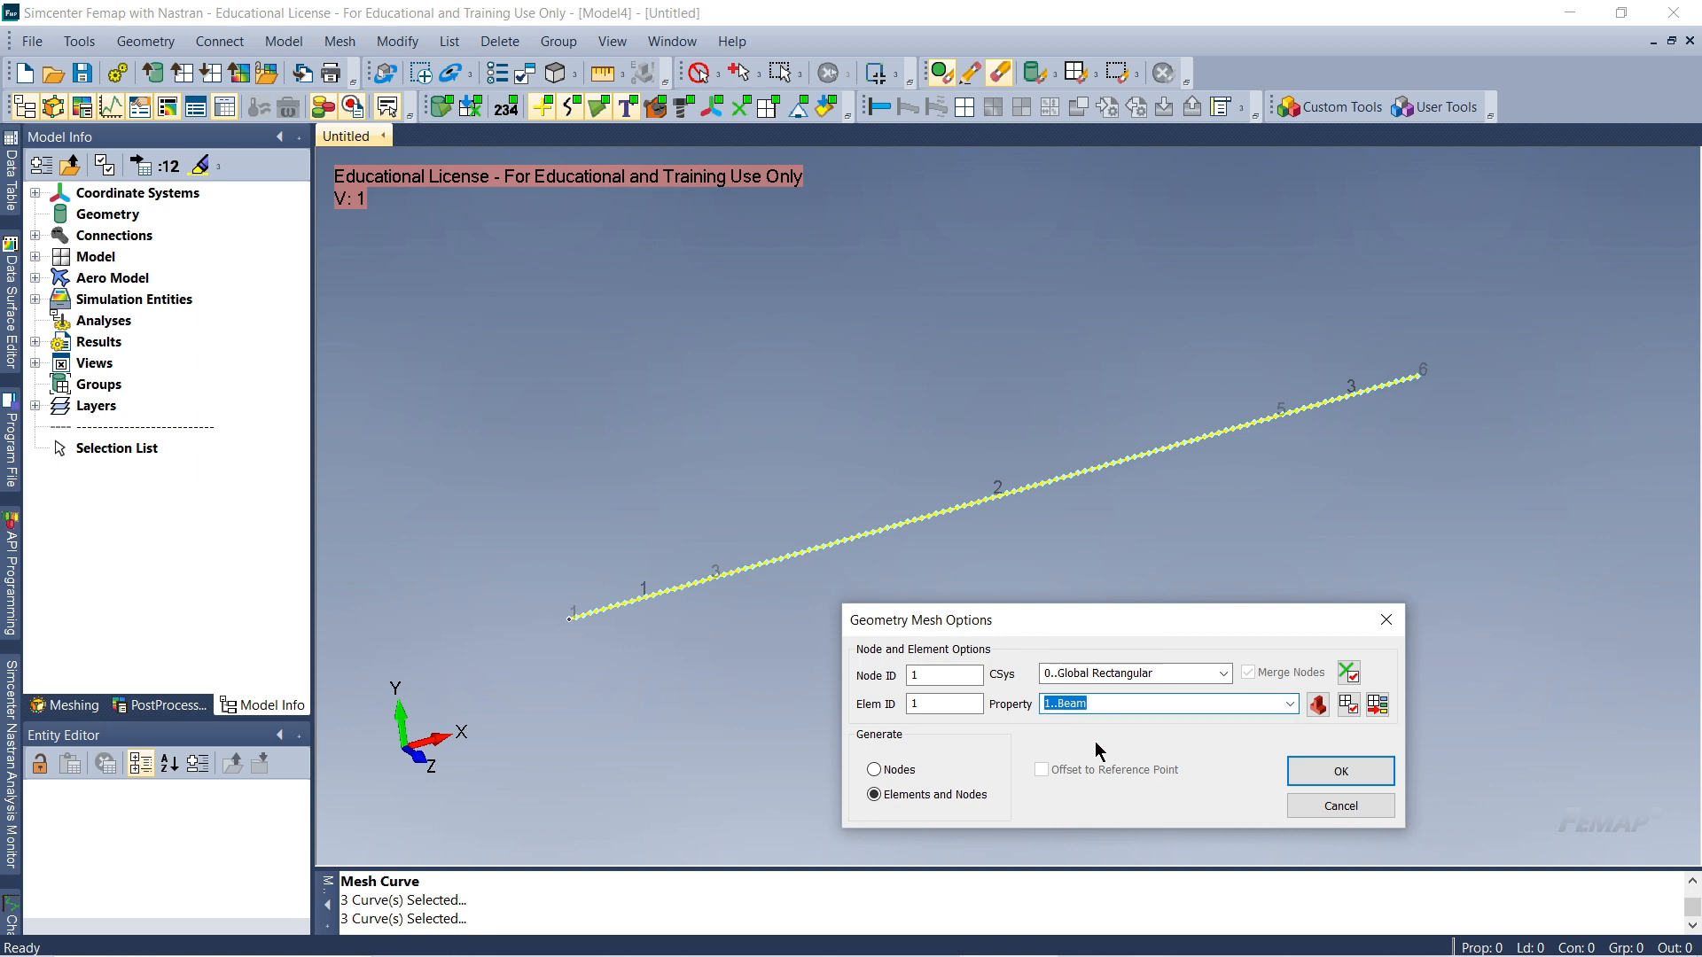
{"action": "left_click", "coordinate": [1356, 773]}
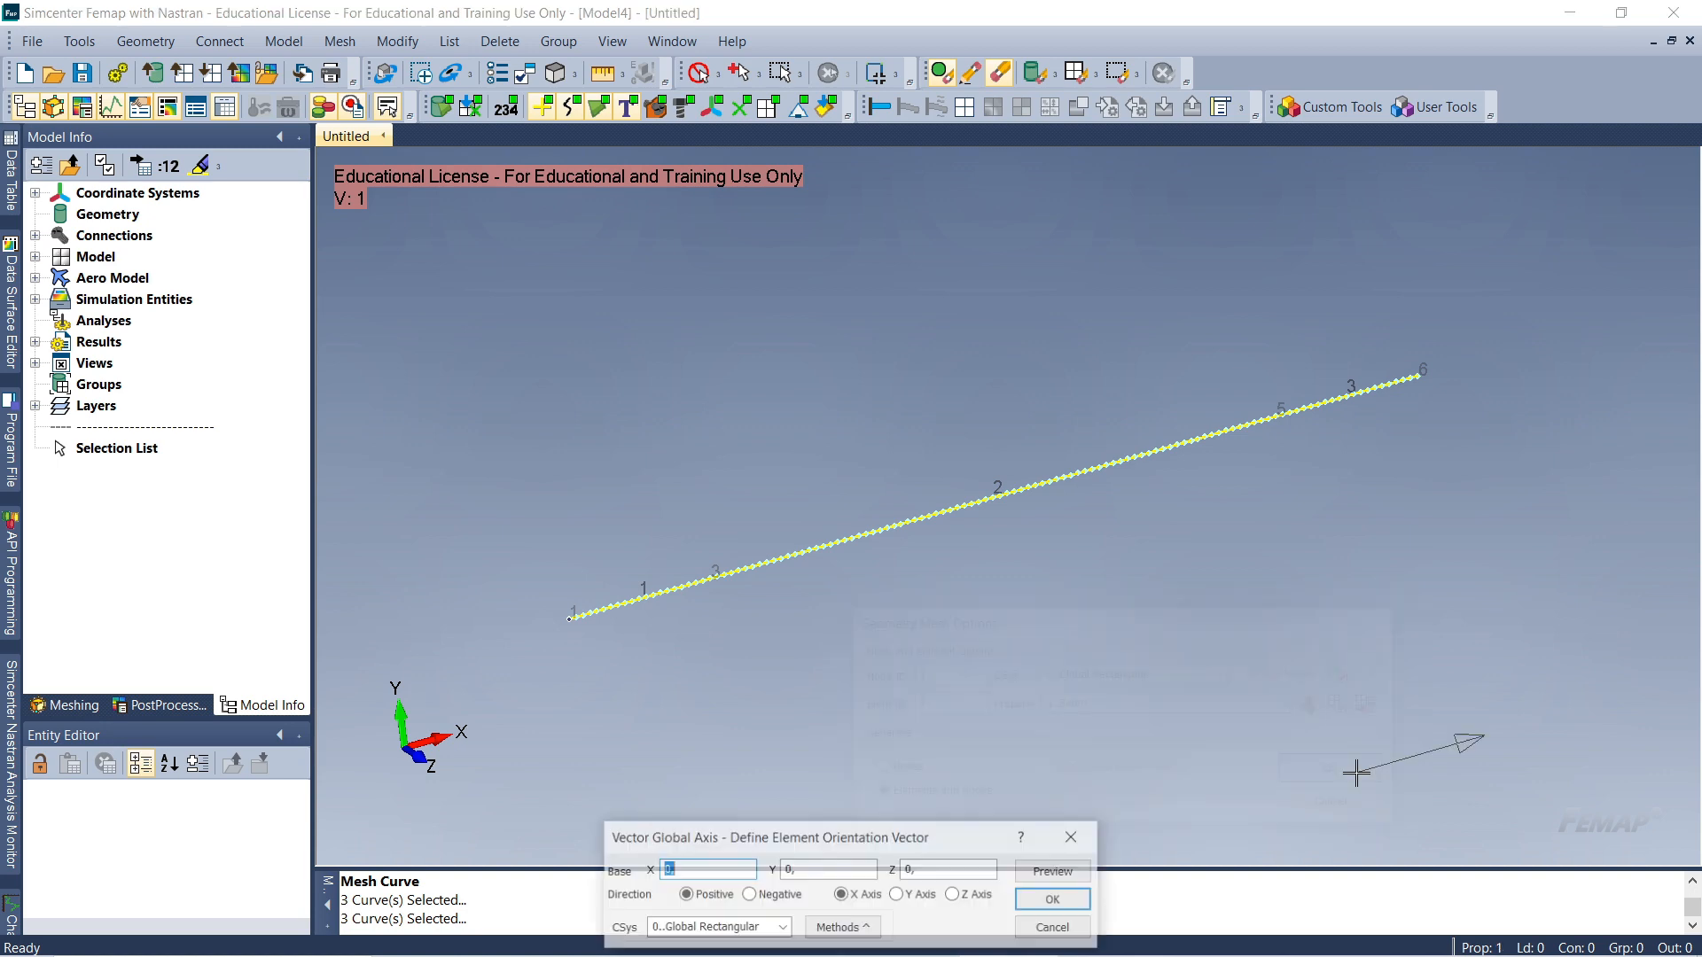
Define the element orientation vector along the positive global Z axis, accept it for the curve mesh, and undo the last command
{"action": "scroll", "coordinate": [757, 616], "scroll_direction": "up", "scroll_amount": 3}
{"action": "middle_click_drag", "start_coordinate": [749, 613], "coordinate": [1063, 586], "text": "ctrl"}
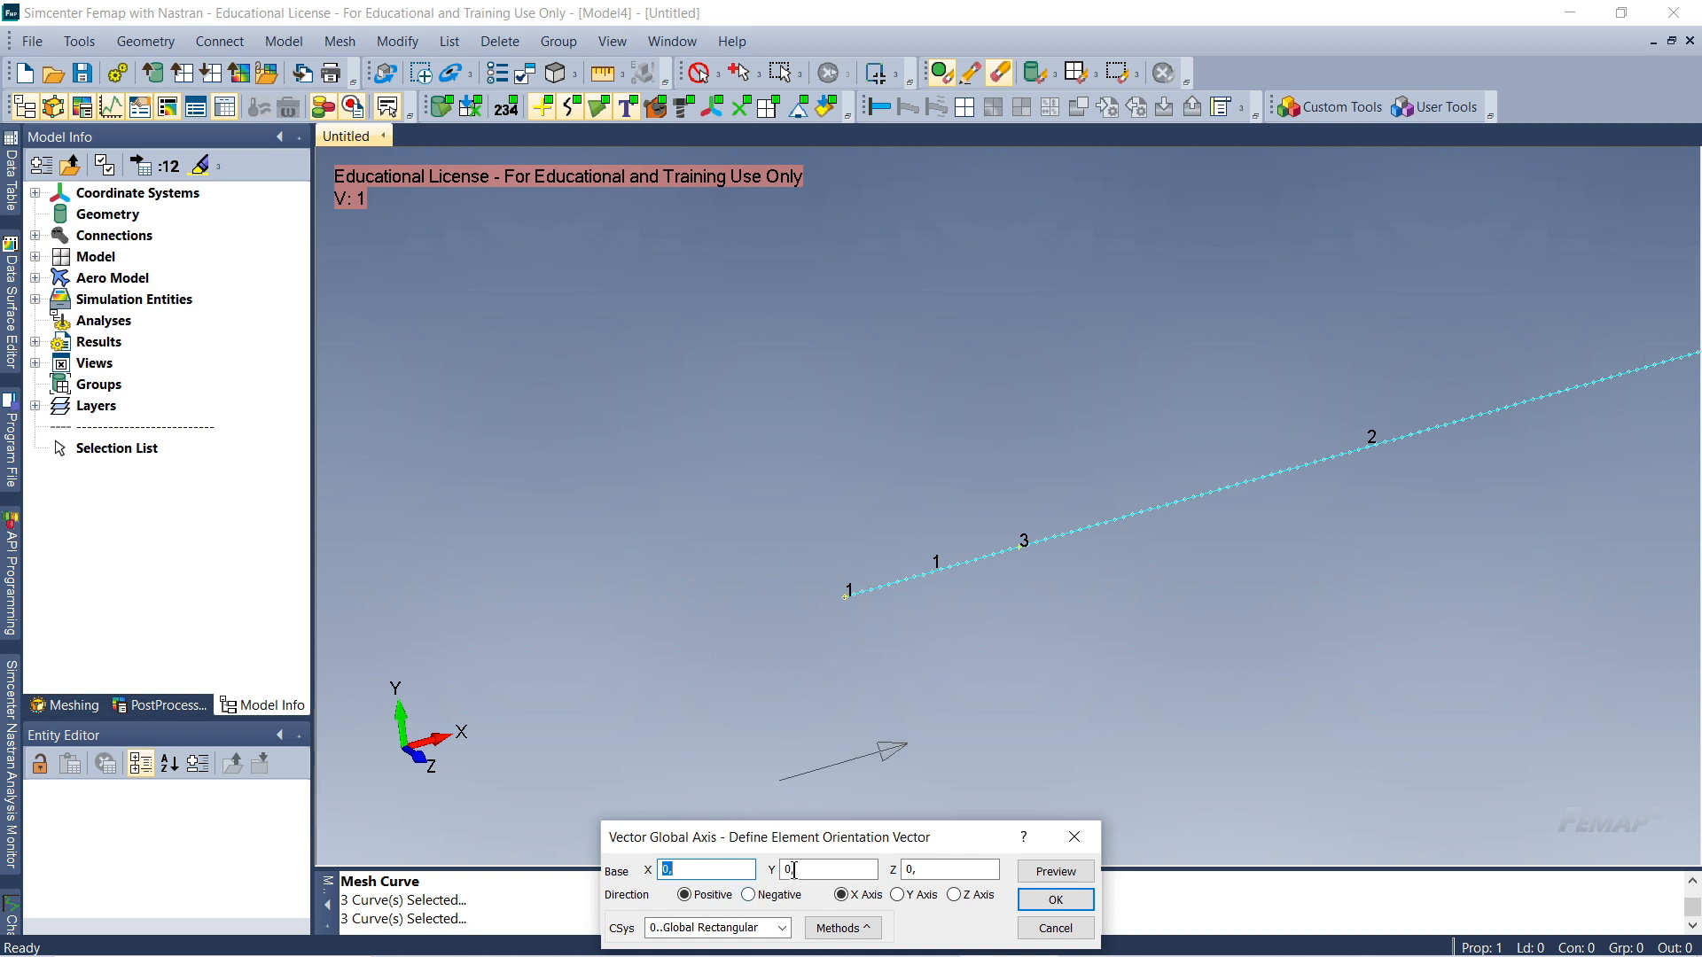
{"action": "left_click_drag", "start_coordinate": [816, 848], "coordinate": [844, 738]}
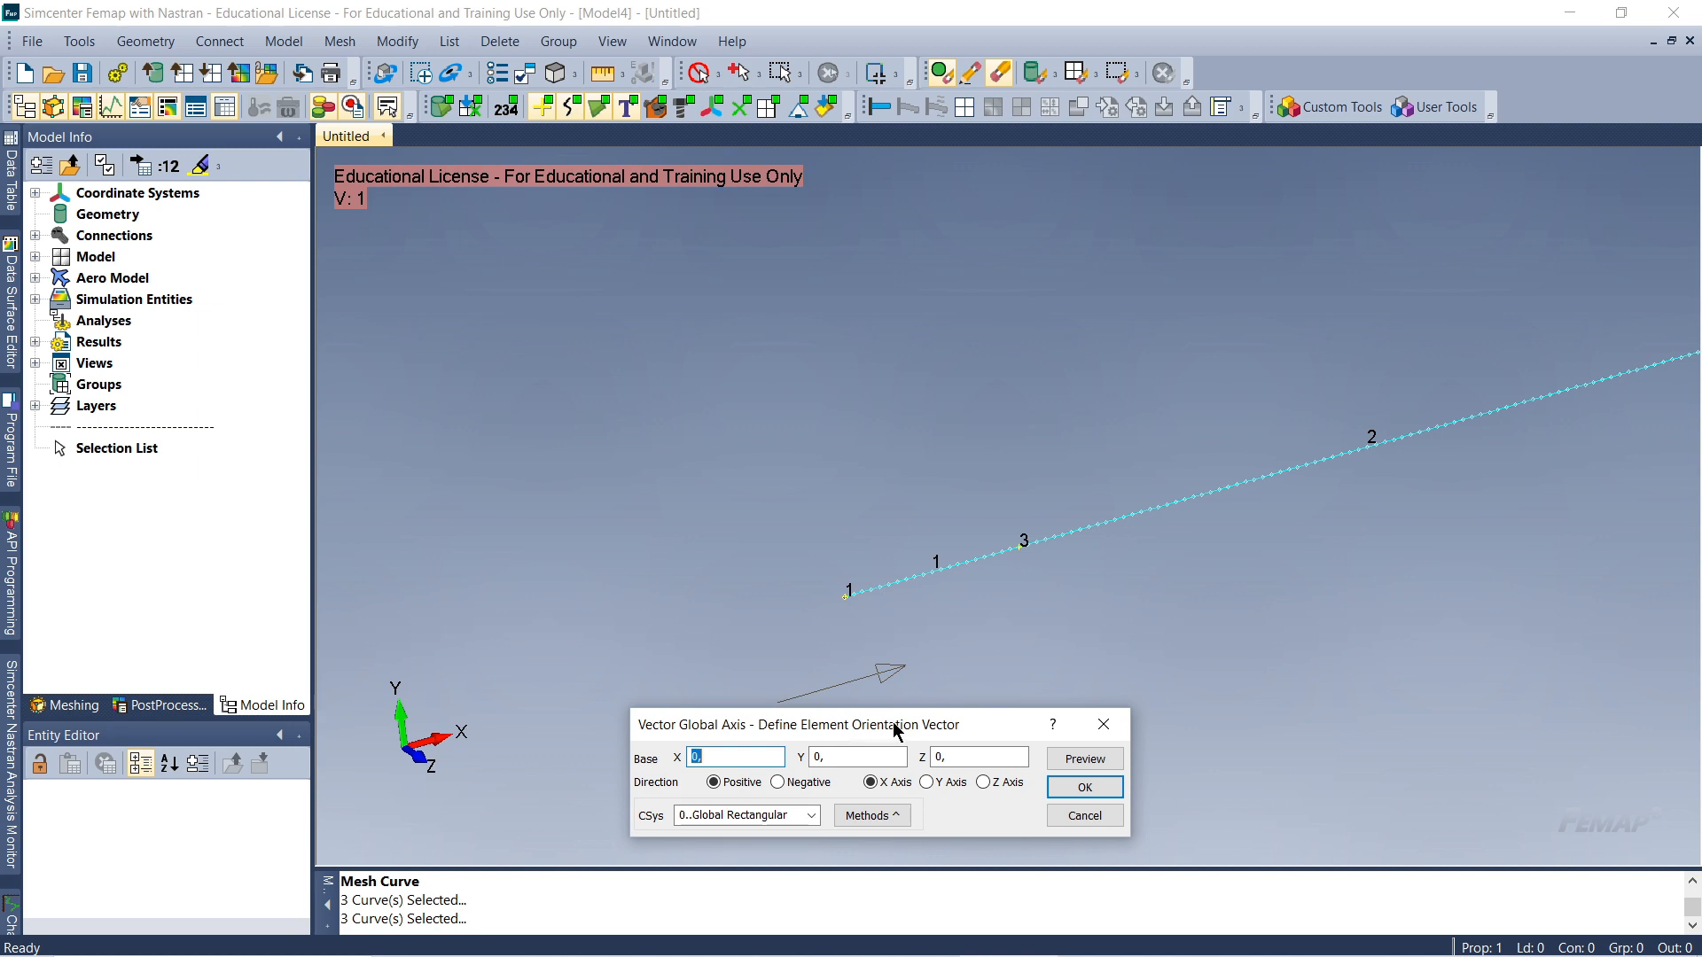
{"action": "scroll", "coordinate": [892, 633], "scroll_direction": "down", "scroll_amount": 1}
{"action": "middle_click_drag", "start_coordinate": [927, 586], "coordinate": [808, 615], "text": "ctrl"}
{"action": "scroll", "coordinate": [807, 591], "scroll_direction": "down", "scroll_amount": 1}
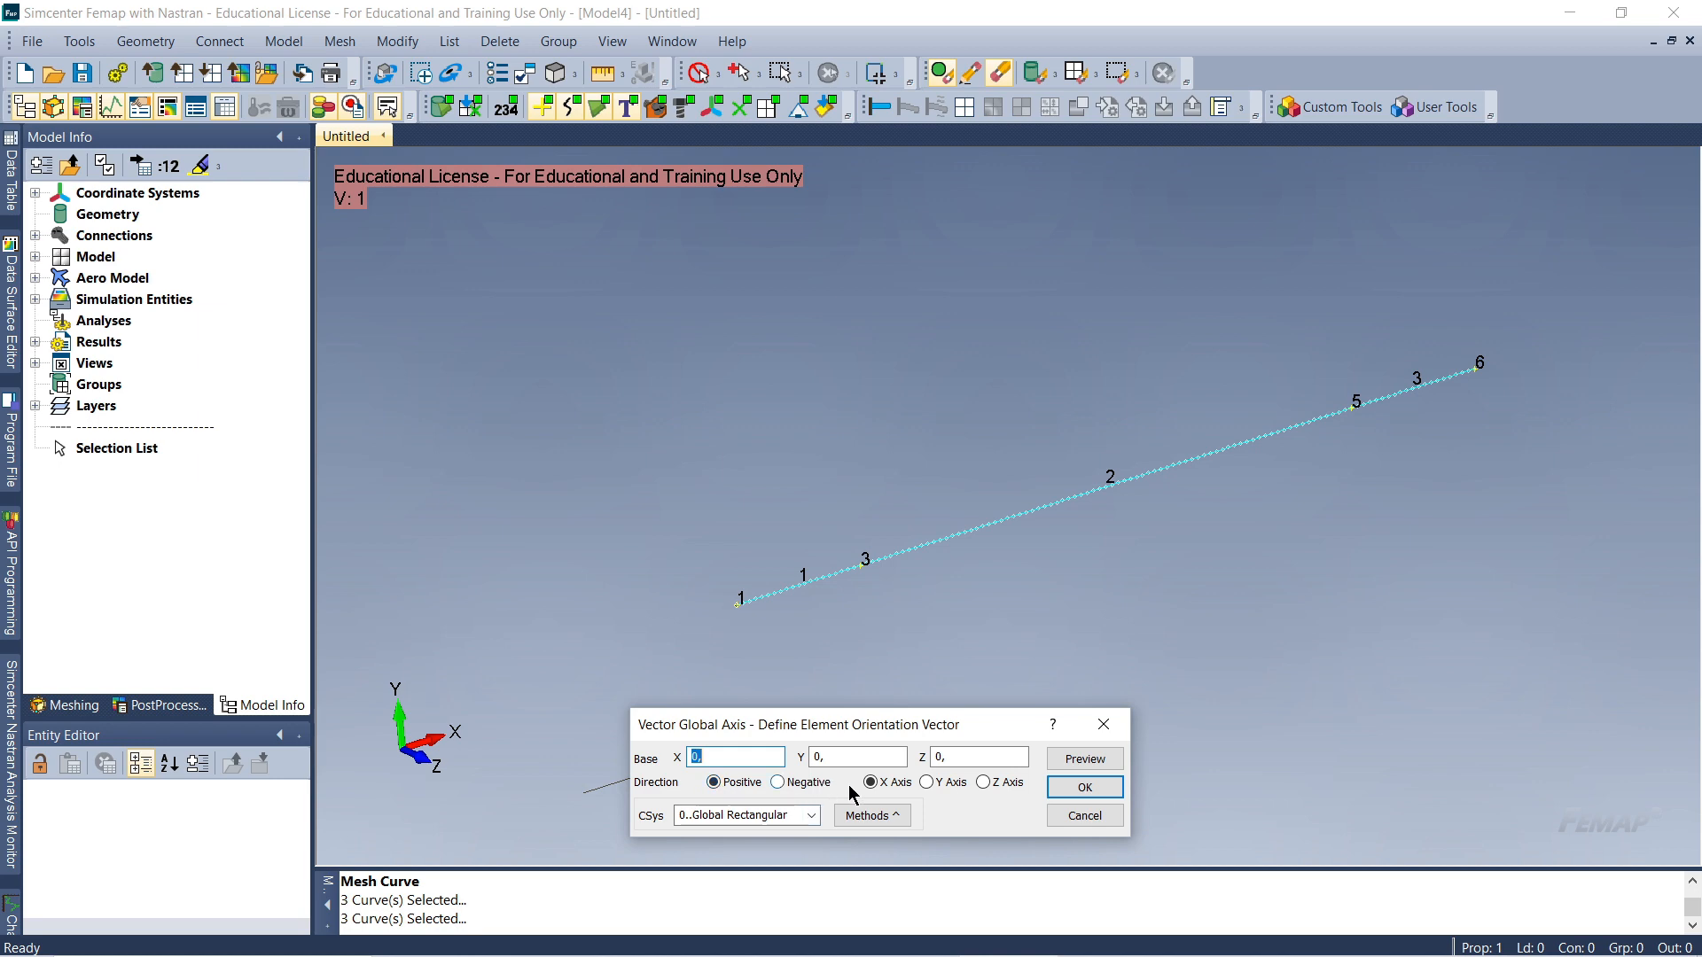
{"action": "left_click", "coordinate": [984, 782]}
{"action": "left_click_drag", "start_coordinate": [909, 741], "coordinate": [914, 737]}
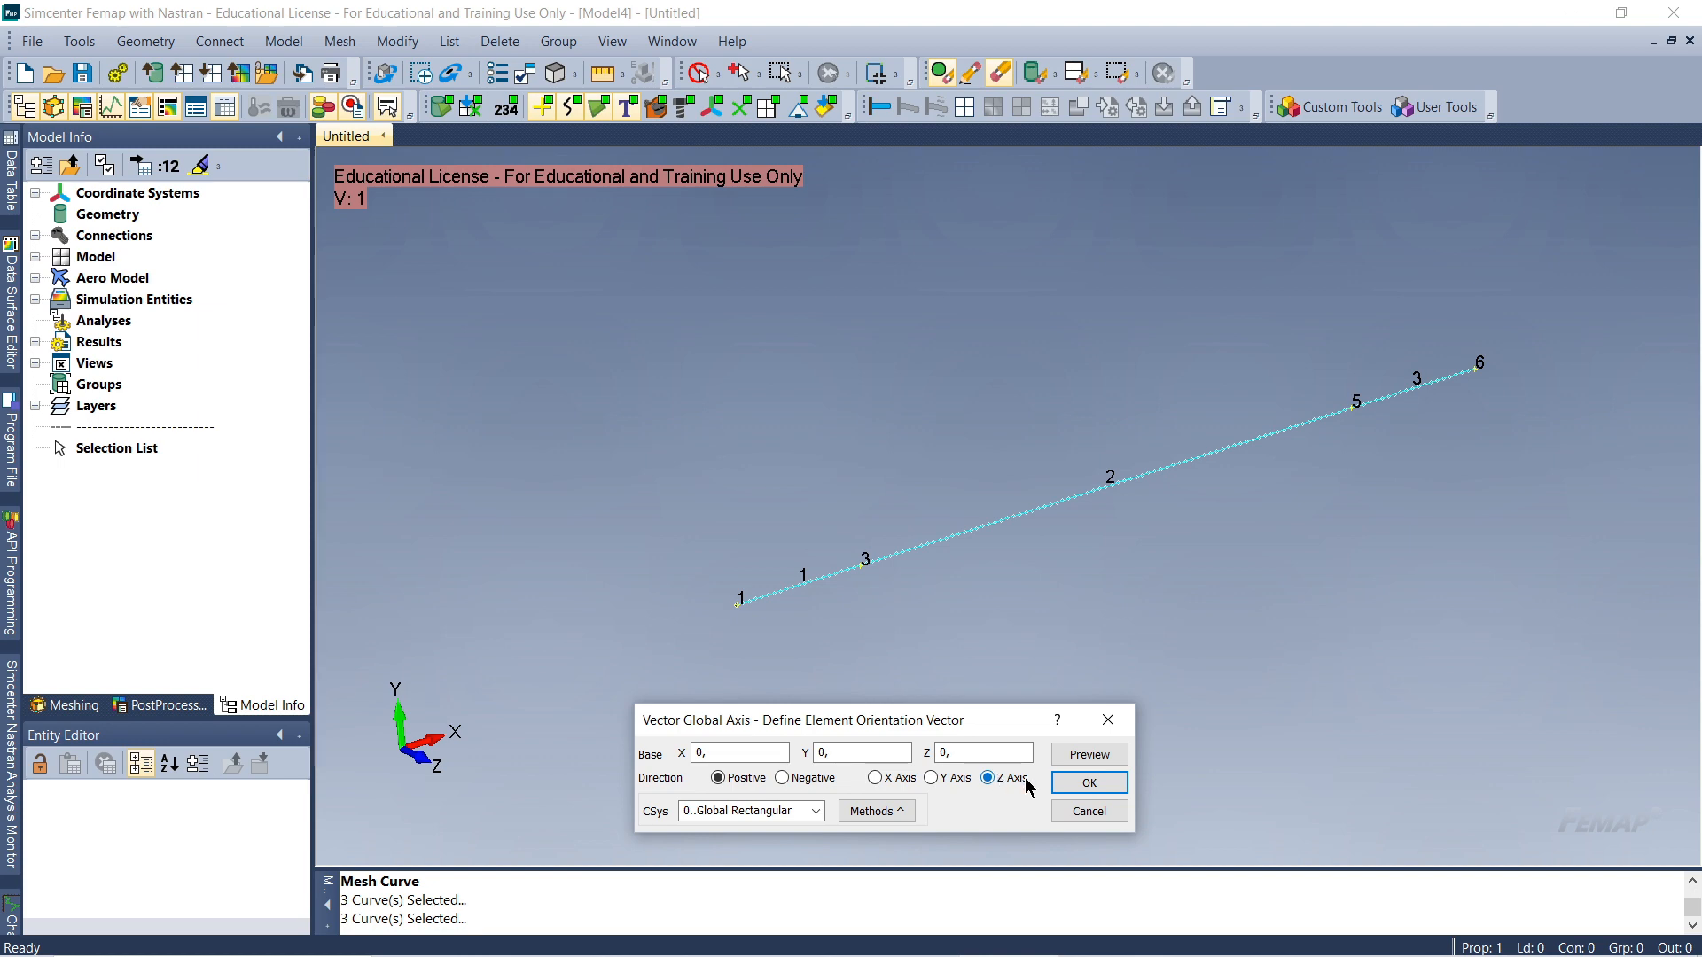
{"action": "left_click", "coordinate": [1089, 784]}
{"action": "key", "text": "ctrl+z"}
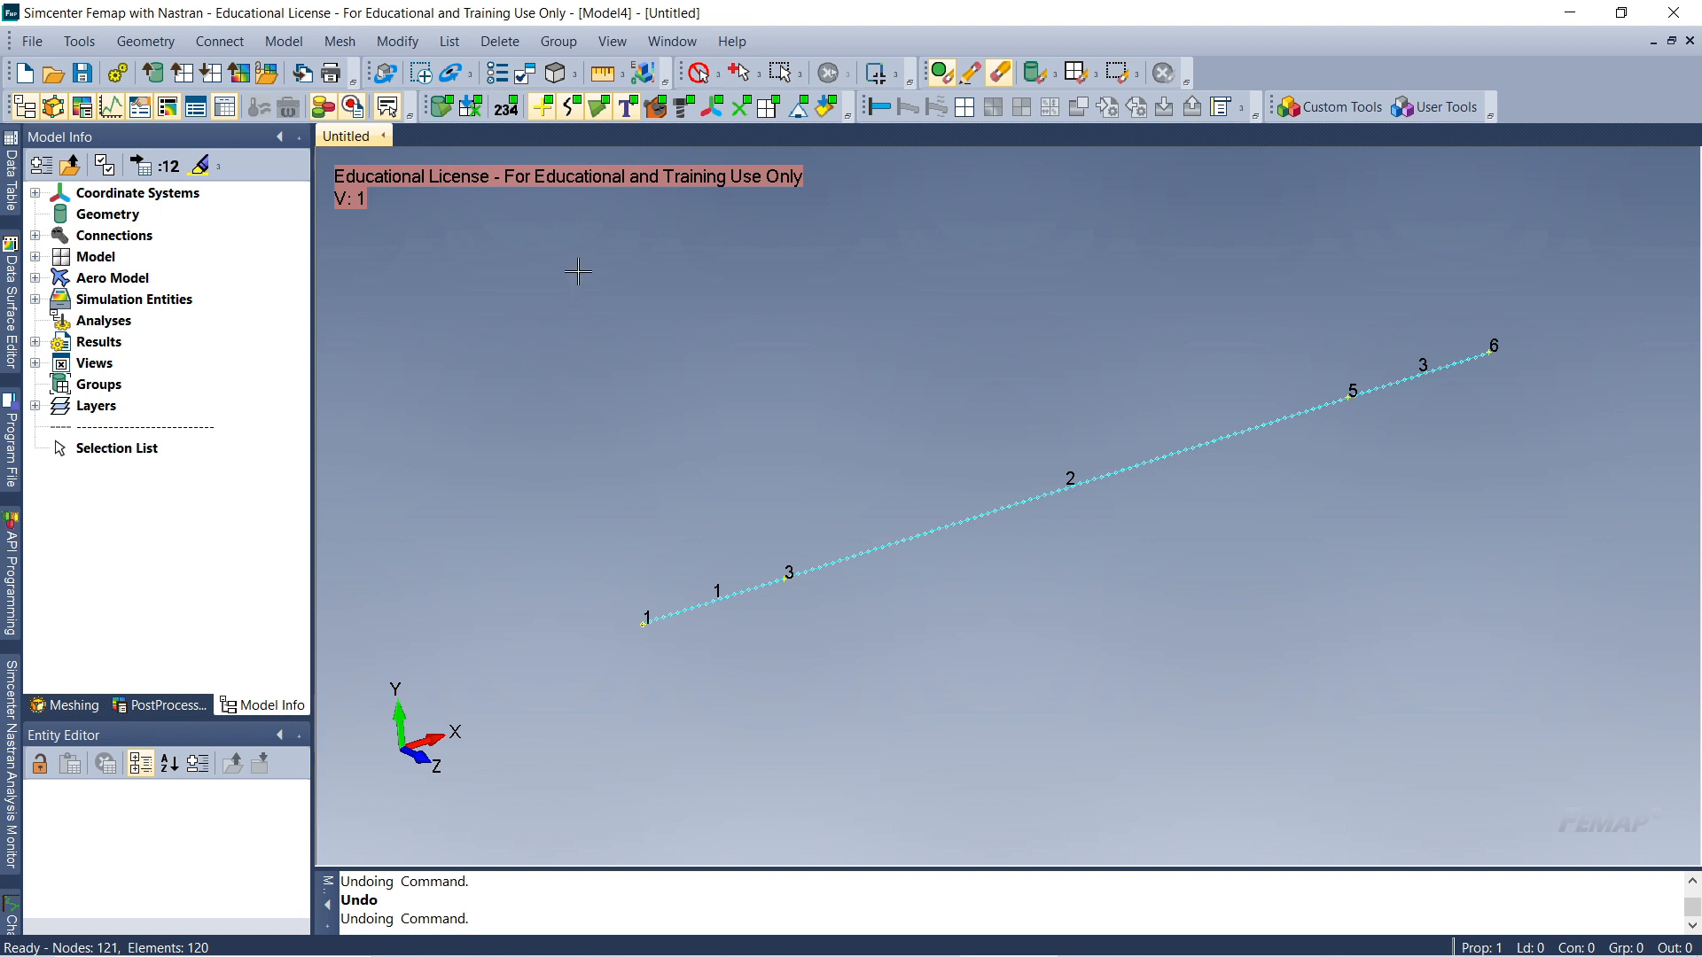
Display the beam elements with their thickness and cross section, and turn off labels, points and curves
{"action": "left_click", "coordinate": [576, 75]}
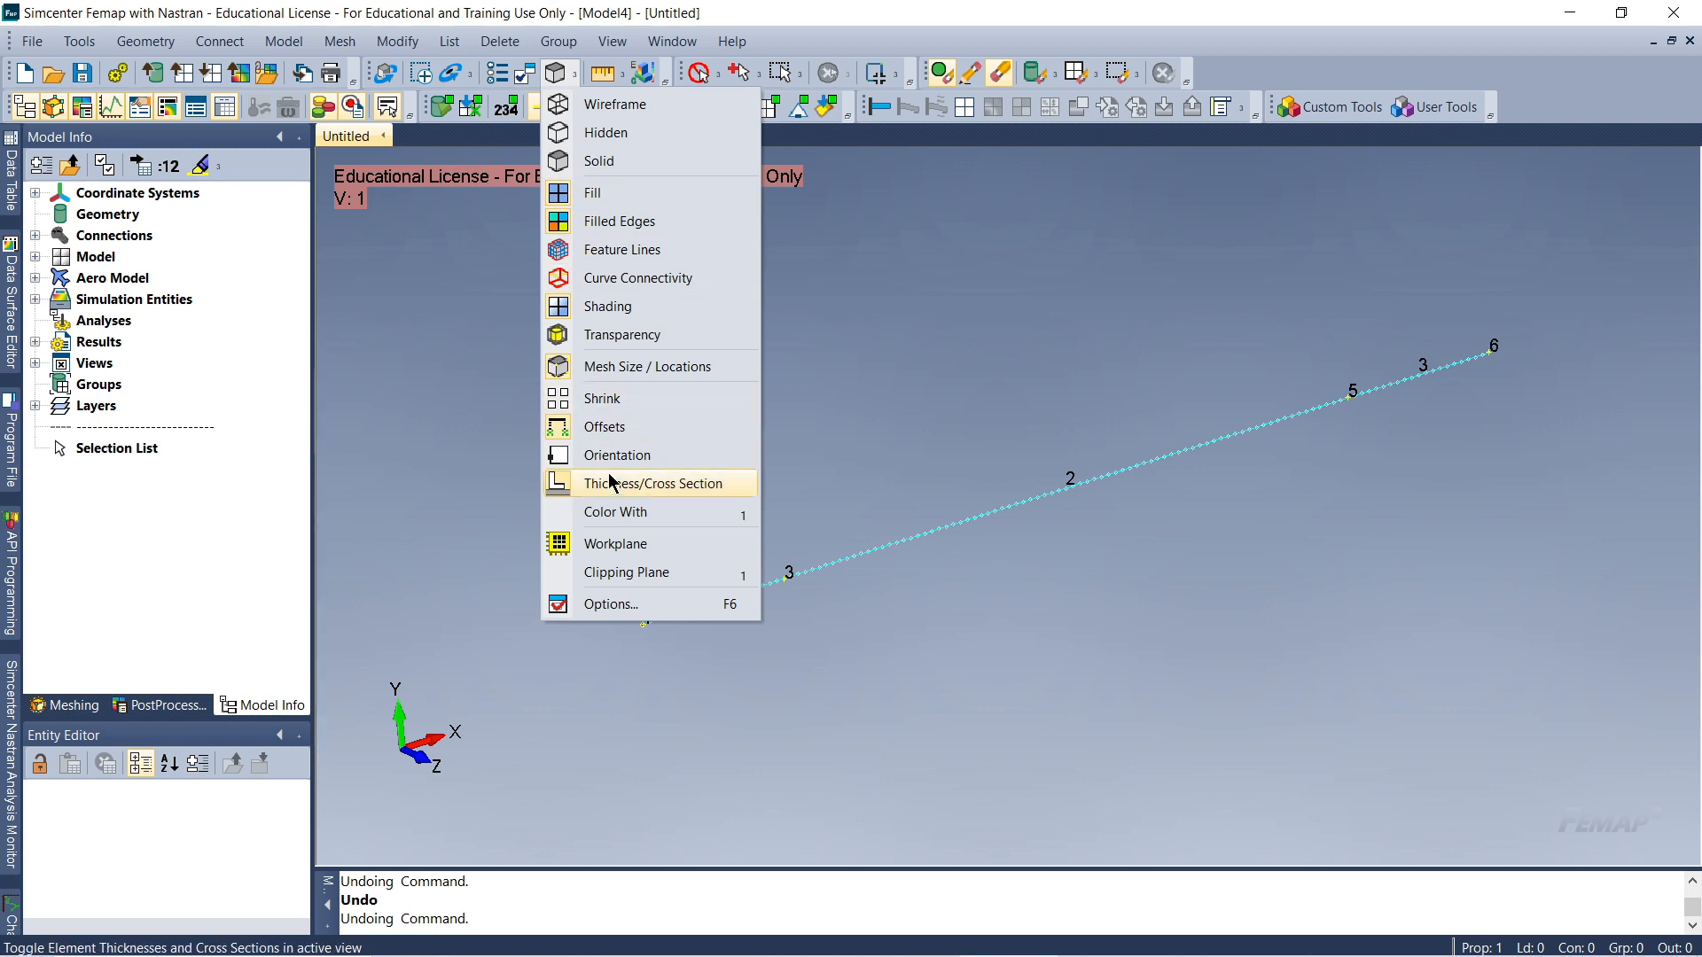
{"action": "left_click", "coordinate": [676, 488]}
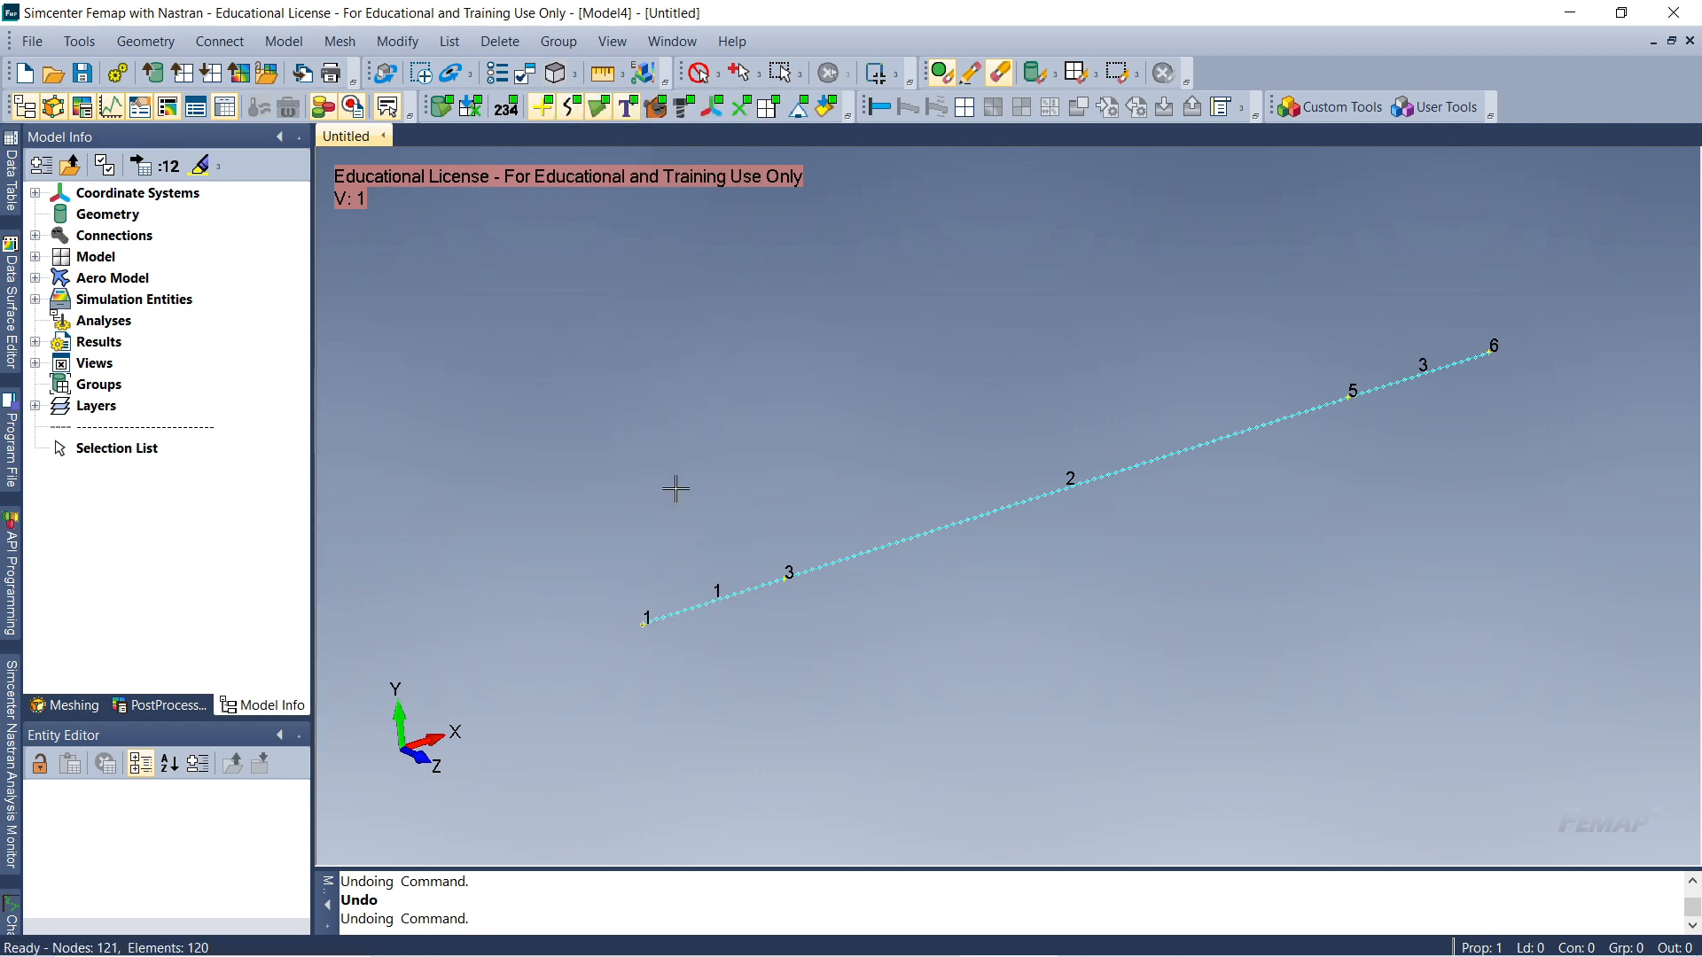
{"action": "left_click", "coordinate": [770, 118]}
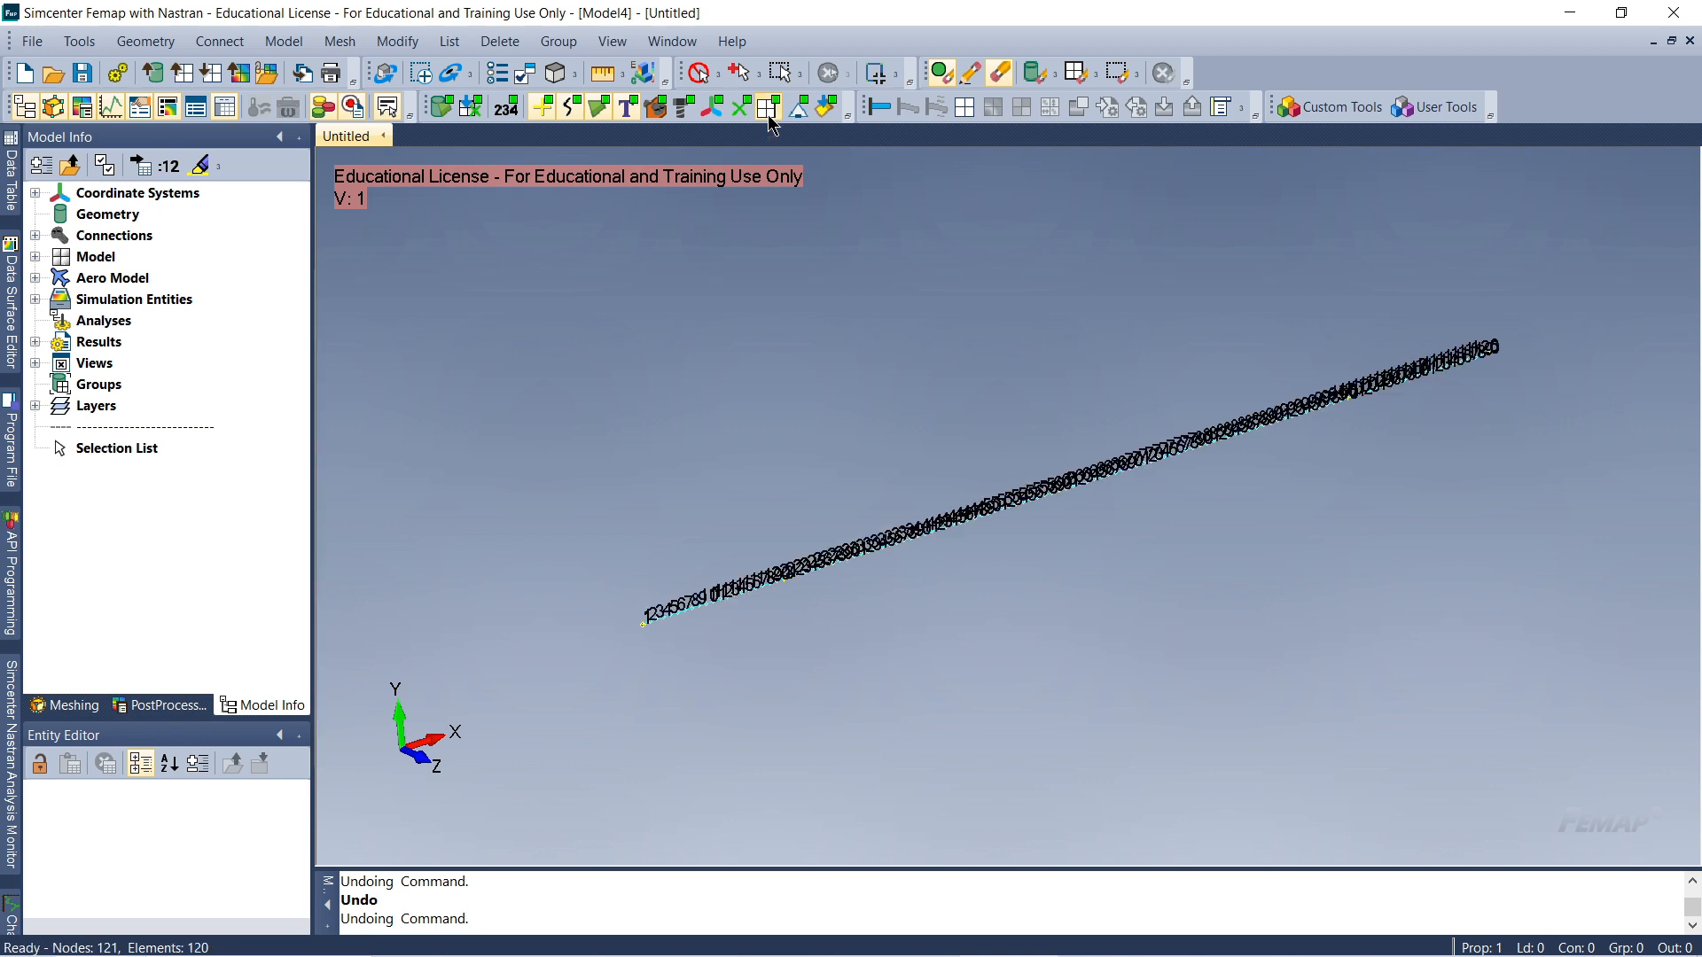
{"action": "left_click", "coordinate": [572, 72]}
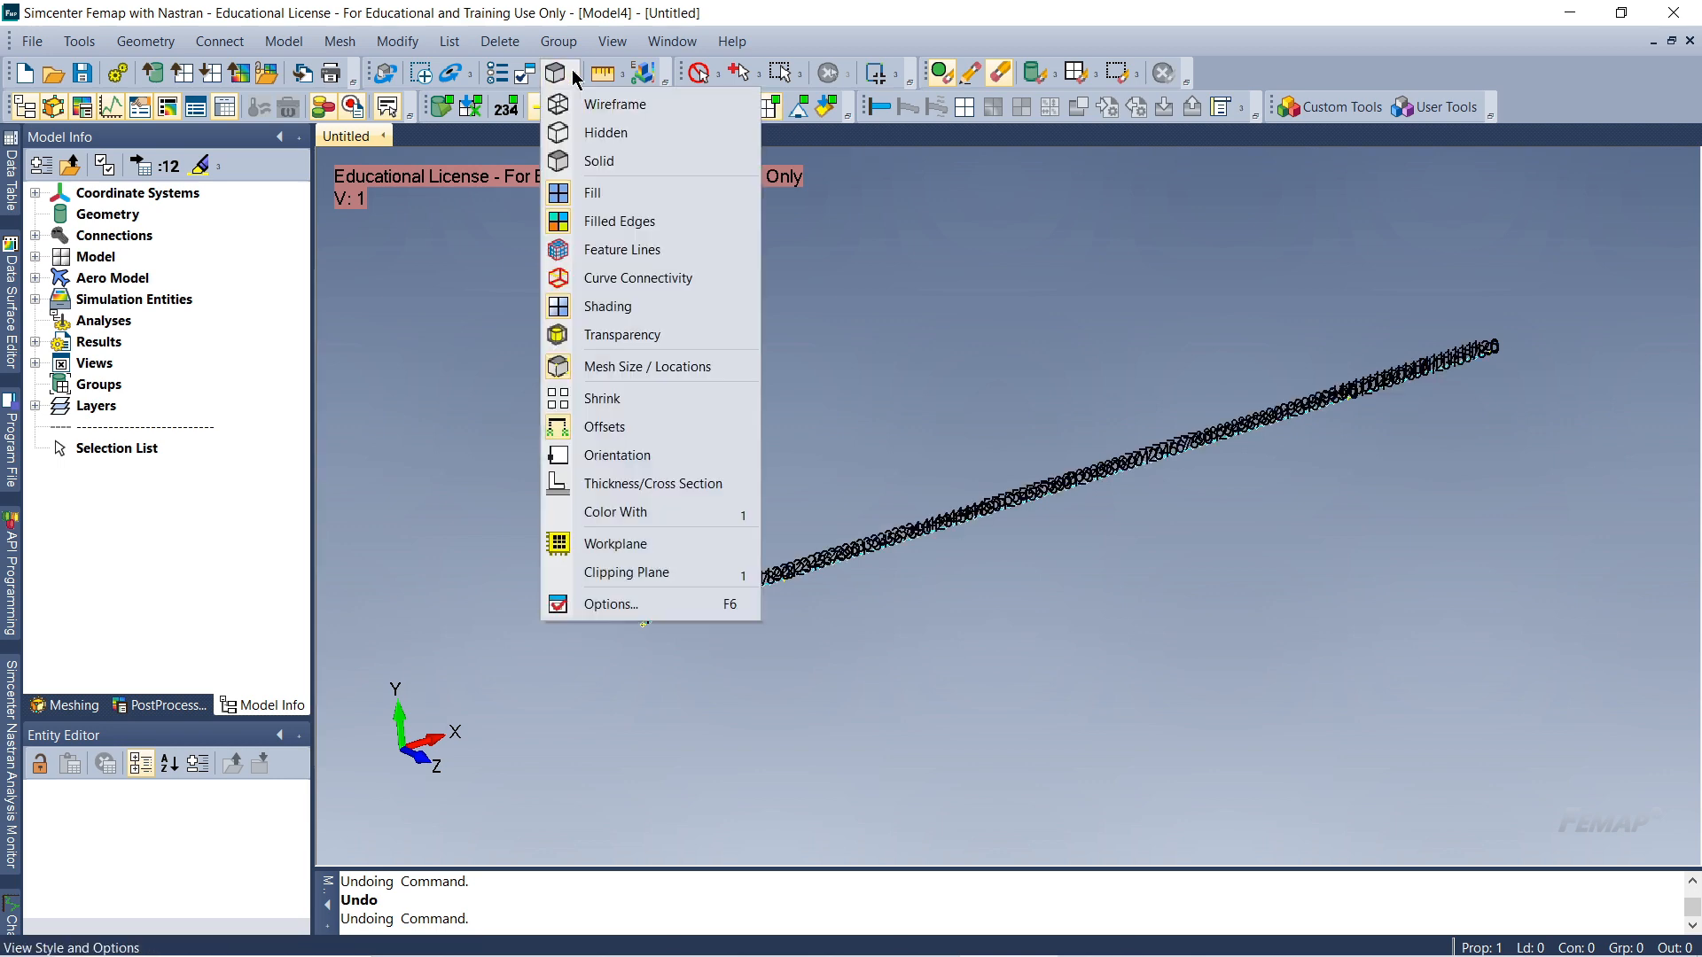
{"action": "left_click", "coordinate": [676, 488]}
{"action": "mouse_move", "coordinate": [692, 482]}
{"action": "middle_mouse_down"}
{"action": "mouse_move", "coordinate": [733, 482]}
{"action": "mouse_move", "coordinate": [638, 497]}
{"action": "mouse_move", "coordinate": [720, 528]}
{"action": "mouse_move", "coordinate": [709, 497]}
{"action": "middle_mouse_up"}
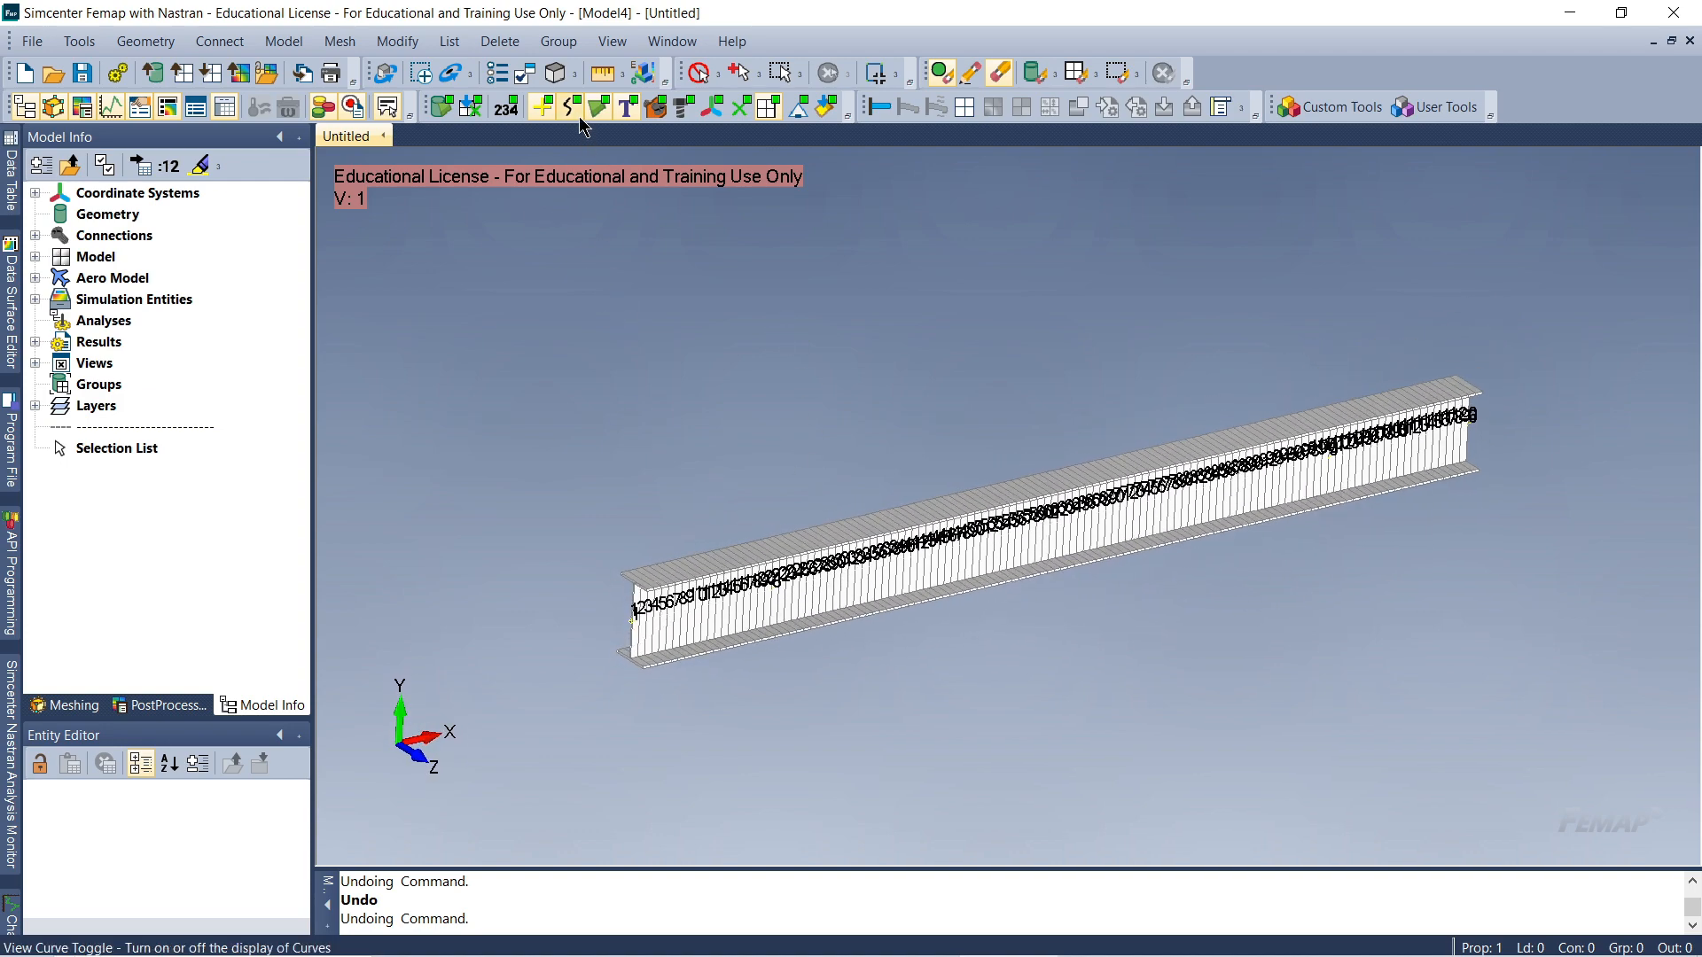
{"action": "left_click", "coordinate": [507, 108]}
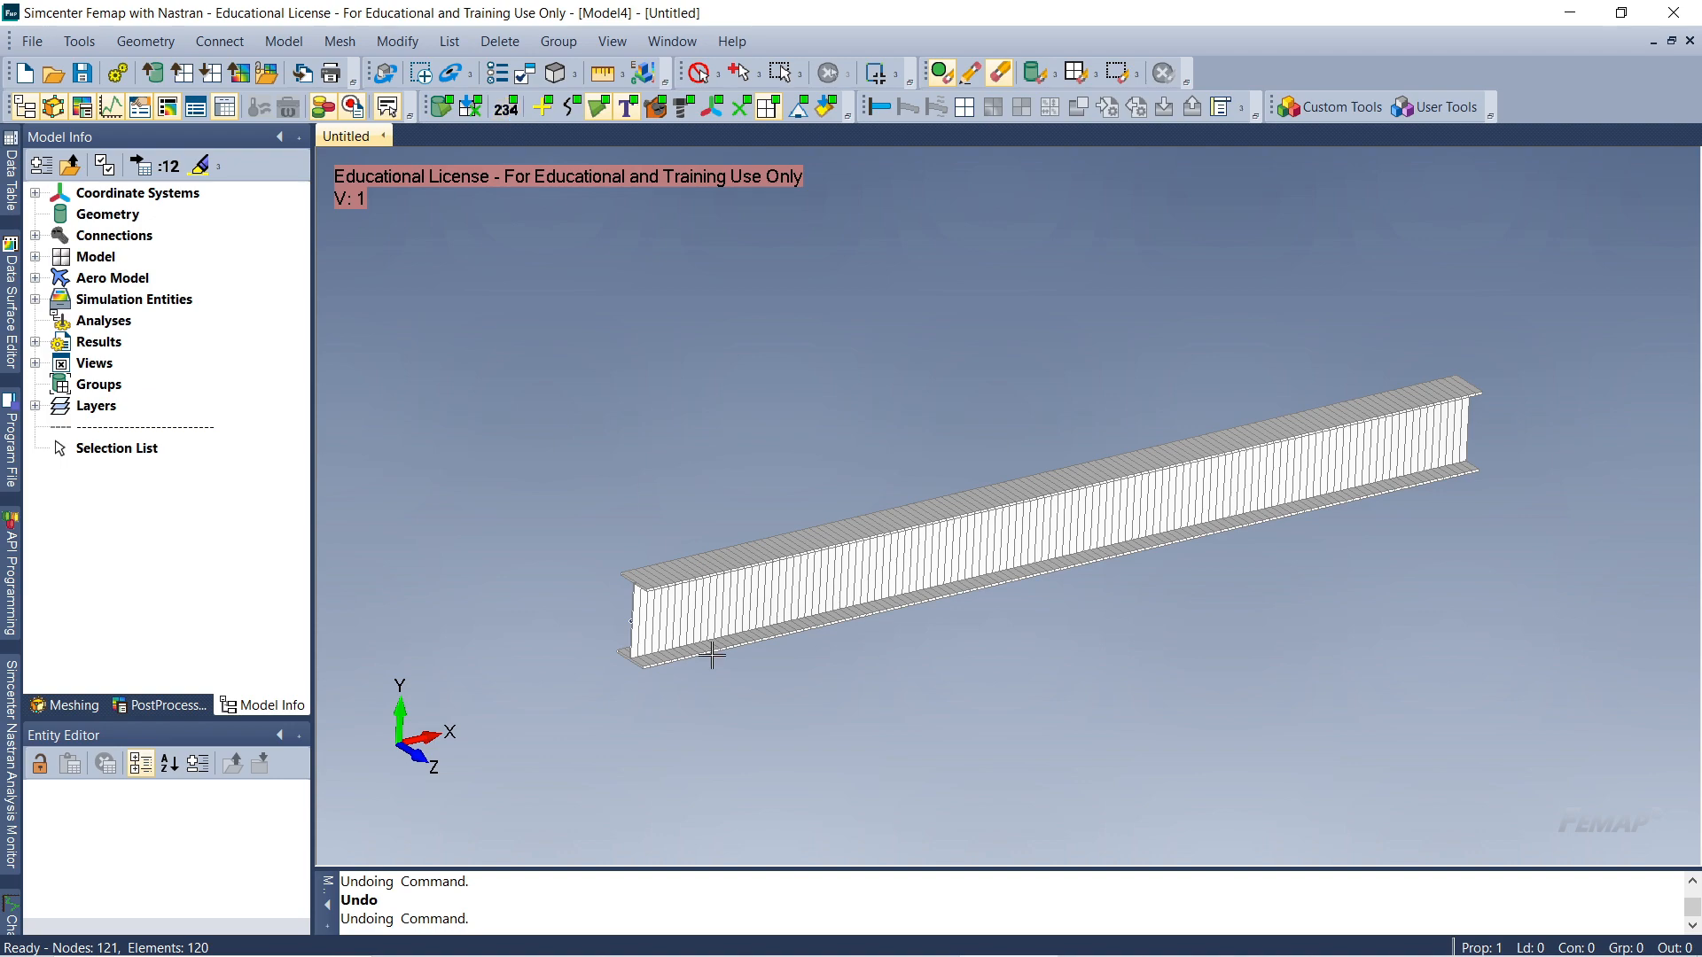
Examine the shape and orientation of the meshed I-beam, closely around its near end and over its whole length
{"action": "scroll", "coordinate": [749, 706], "scroll_direction": "up", "scroll_amount": 2}
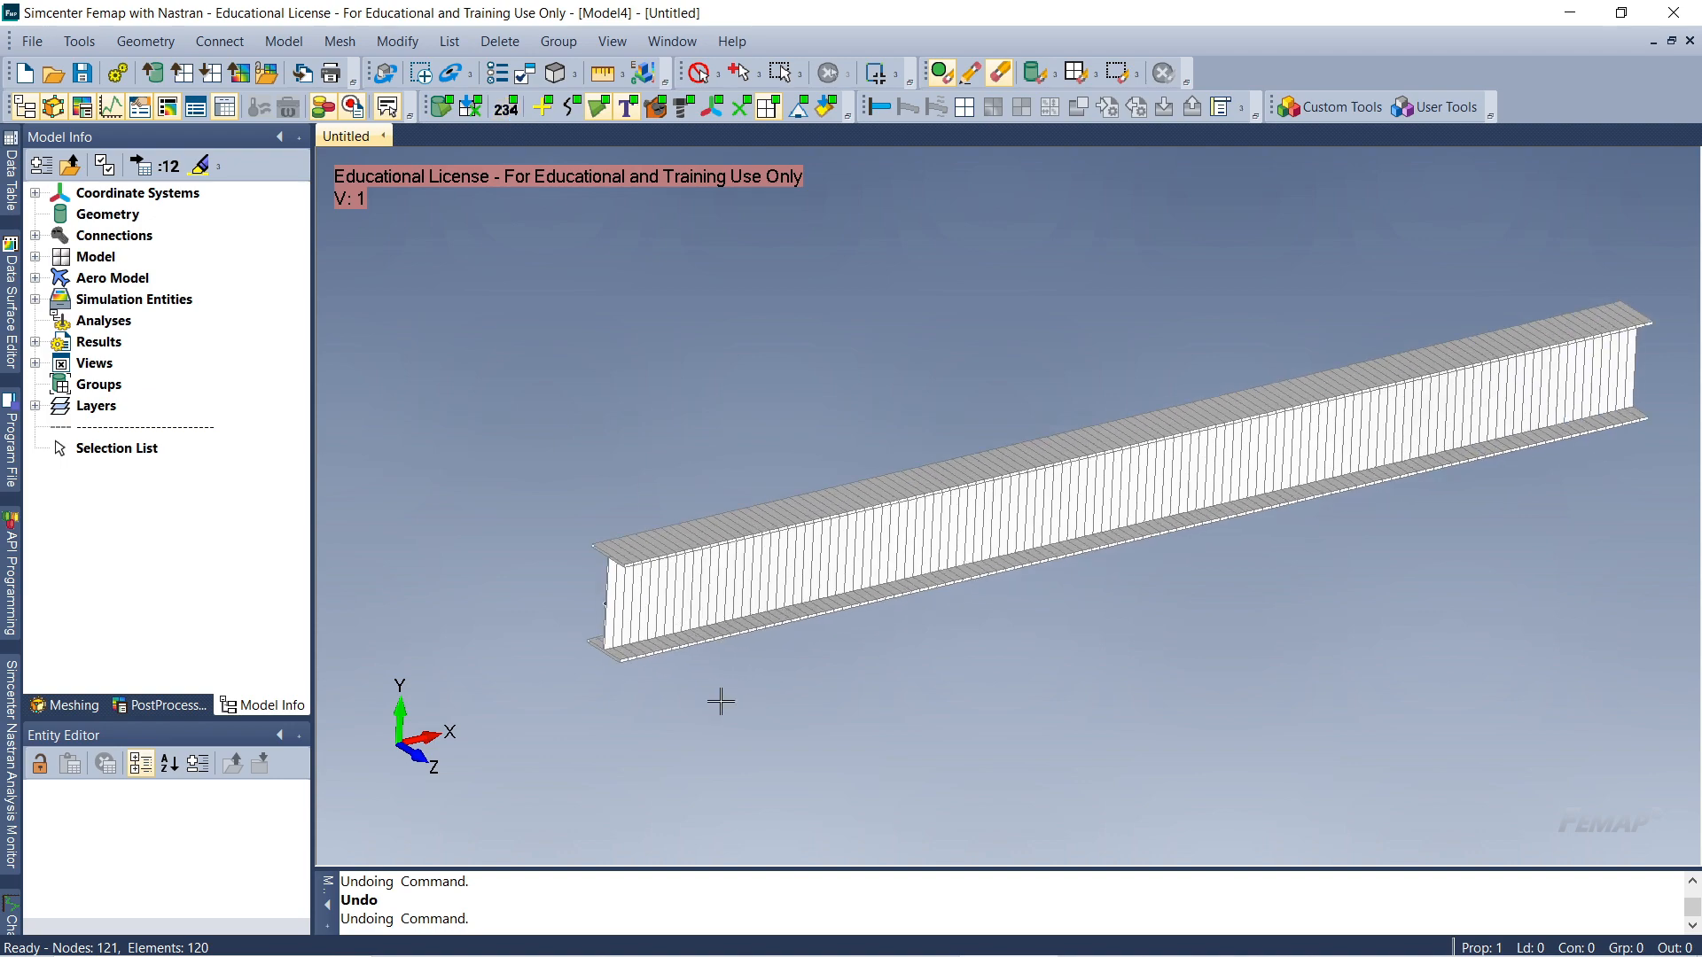
{"action": "scroll", "coordinate": [646, 638], "scroll_direction": "up", "scroll_amount": 3}
{"action": "middle_click_drag", "start_coordinate": [645, 637], "coordinate": [856, 565]}
{"action": "scroll", "coordinate": [618, 585], "scroll_direction": "up", "scroll_amount": 5}
{"action": "scroll", "coordinate": [783, 681], "scroll_direction": "down", "scroll_amount": 3}
{"action": "middle_click_drag", "start_coordinate": [816, 640], "coordinate": [811, 608], "text": "ctrl"}
{"action": "scroll", "coordinate": [812, 610], "scroll_direction": "up", "scroll_amount": 3}
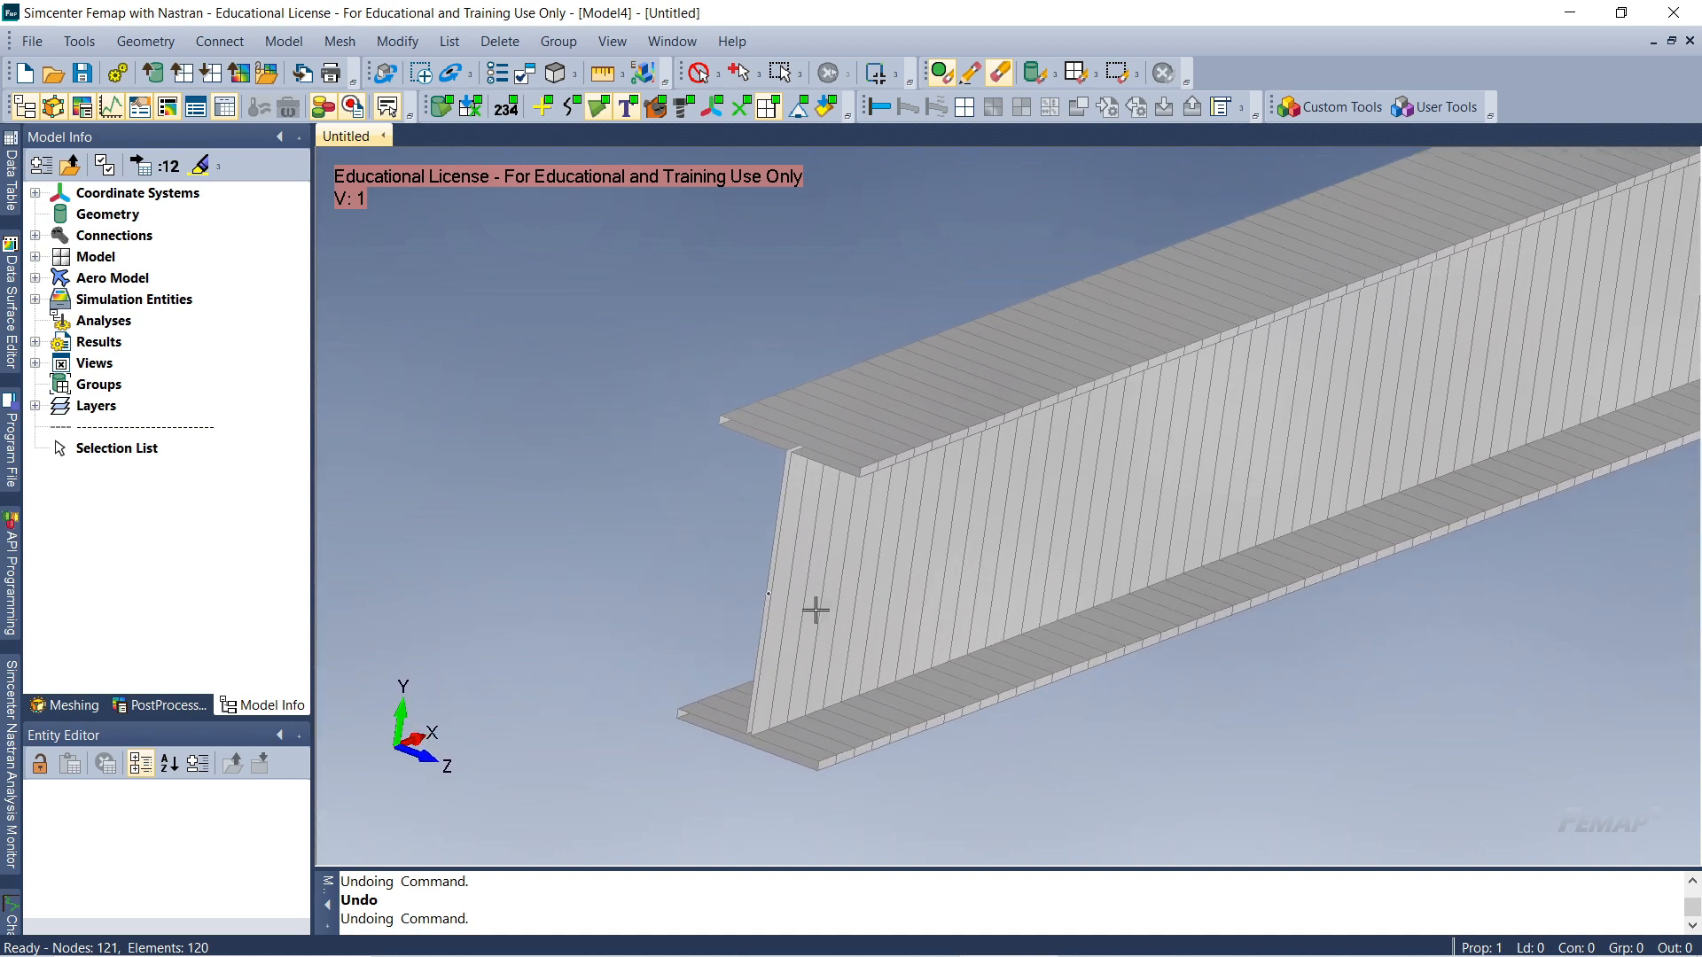
{"action": "scroll", "coordinate": [797, 529], "scroll_direction": "up", "scroll_amount": 1}
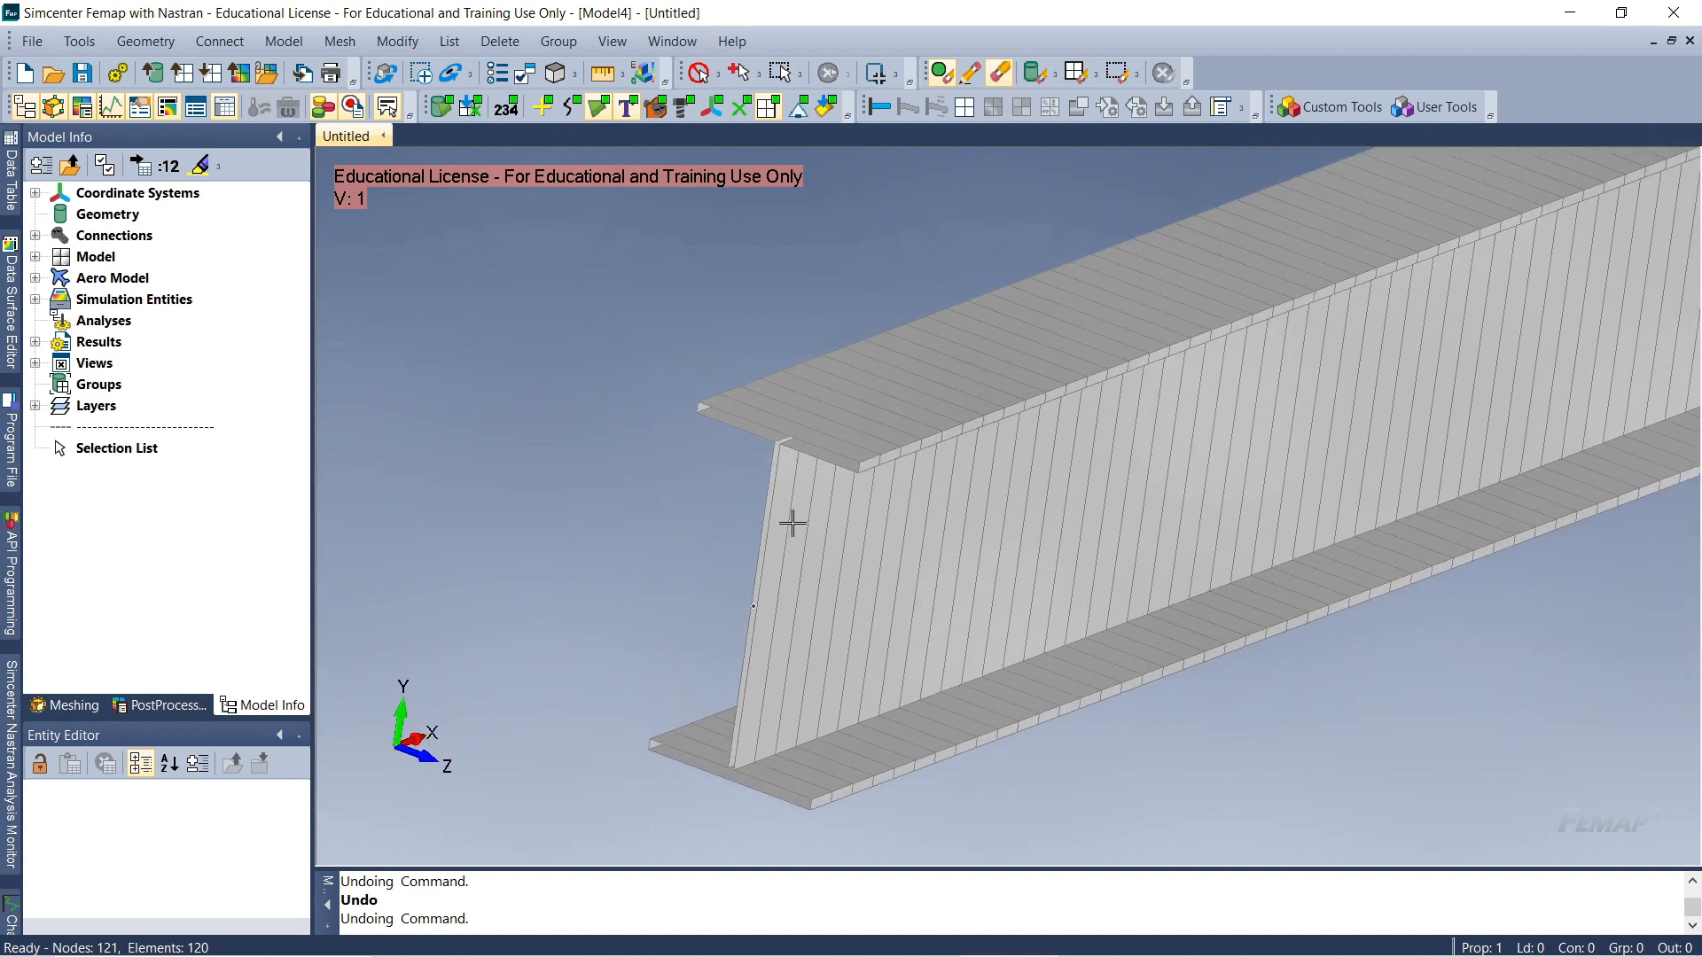
{"action": "scroll", "coordinate": [789, 562], "scroll_direction": "down", "scroll_amount": 3}
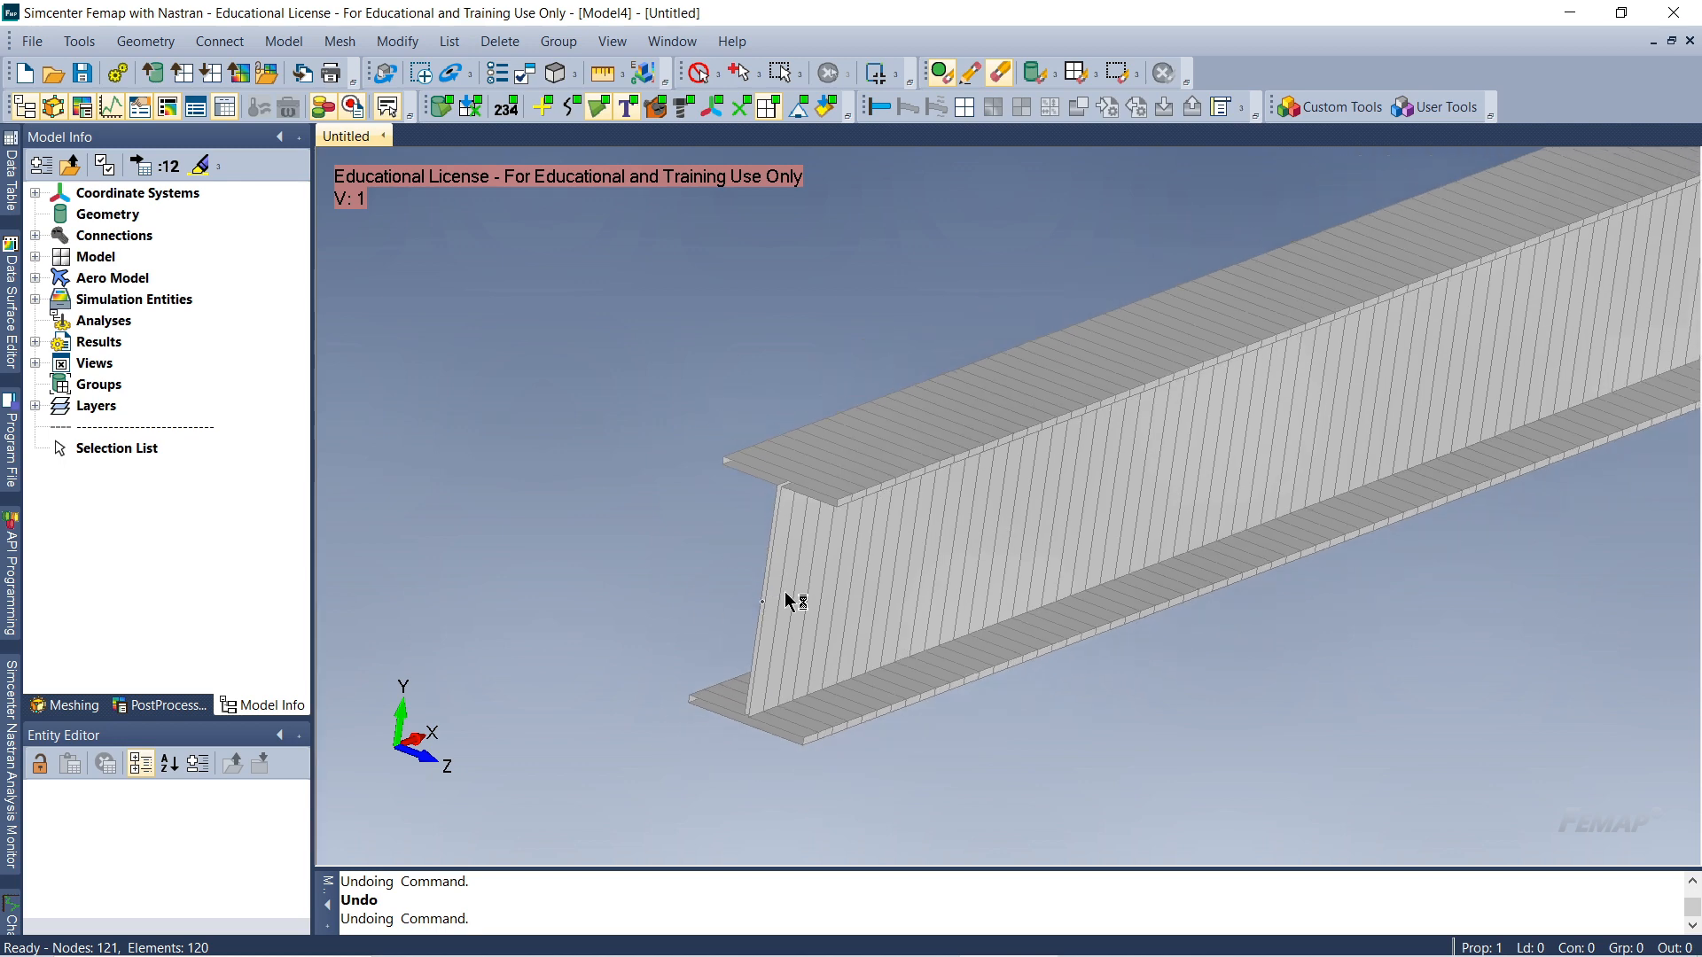
{"action": "middle_click_drag", "start_coordinate": [520, 702], "coordinate": [502, 700]}
{"action": "scroll", "coordinate": [843, 691], "scroll_direction": "down", "scroll_amount": 1}
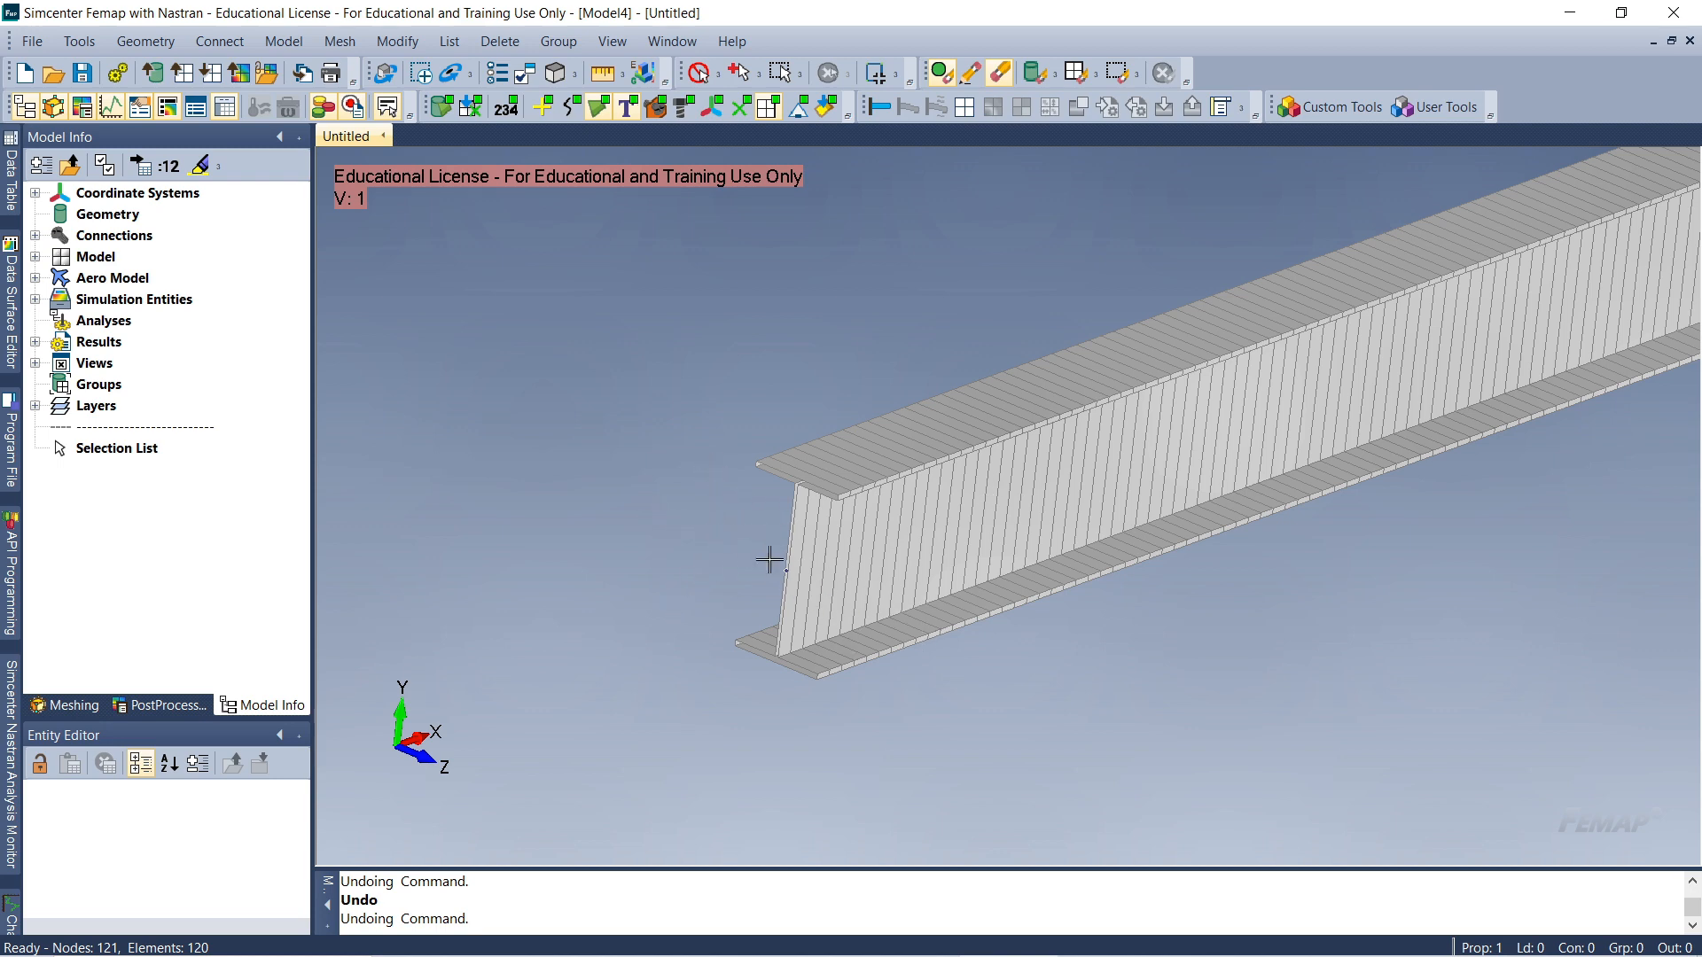
{"action": "scroll", "coordinate": [741, 544], "scroll_direction": "down", "scroll_amount": 3}
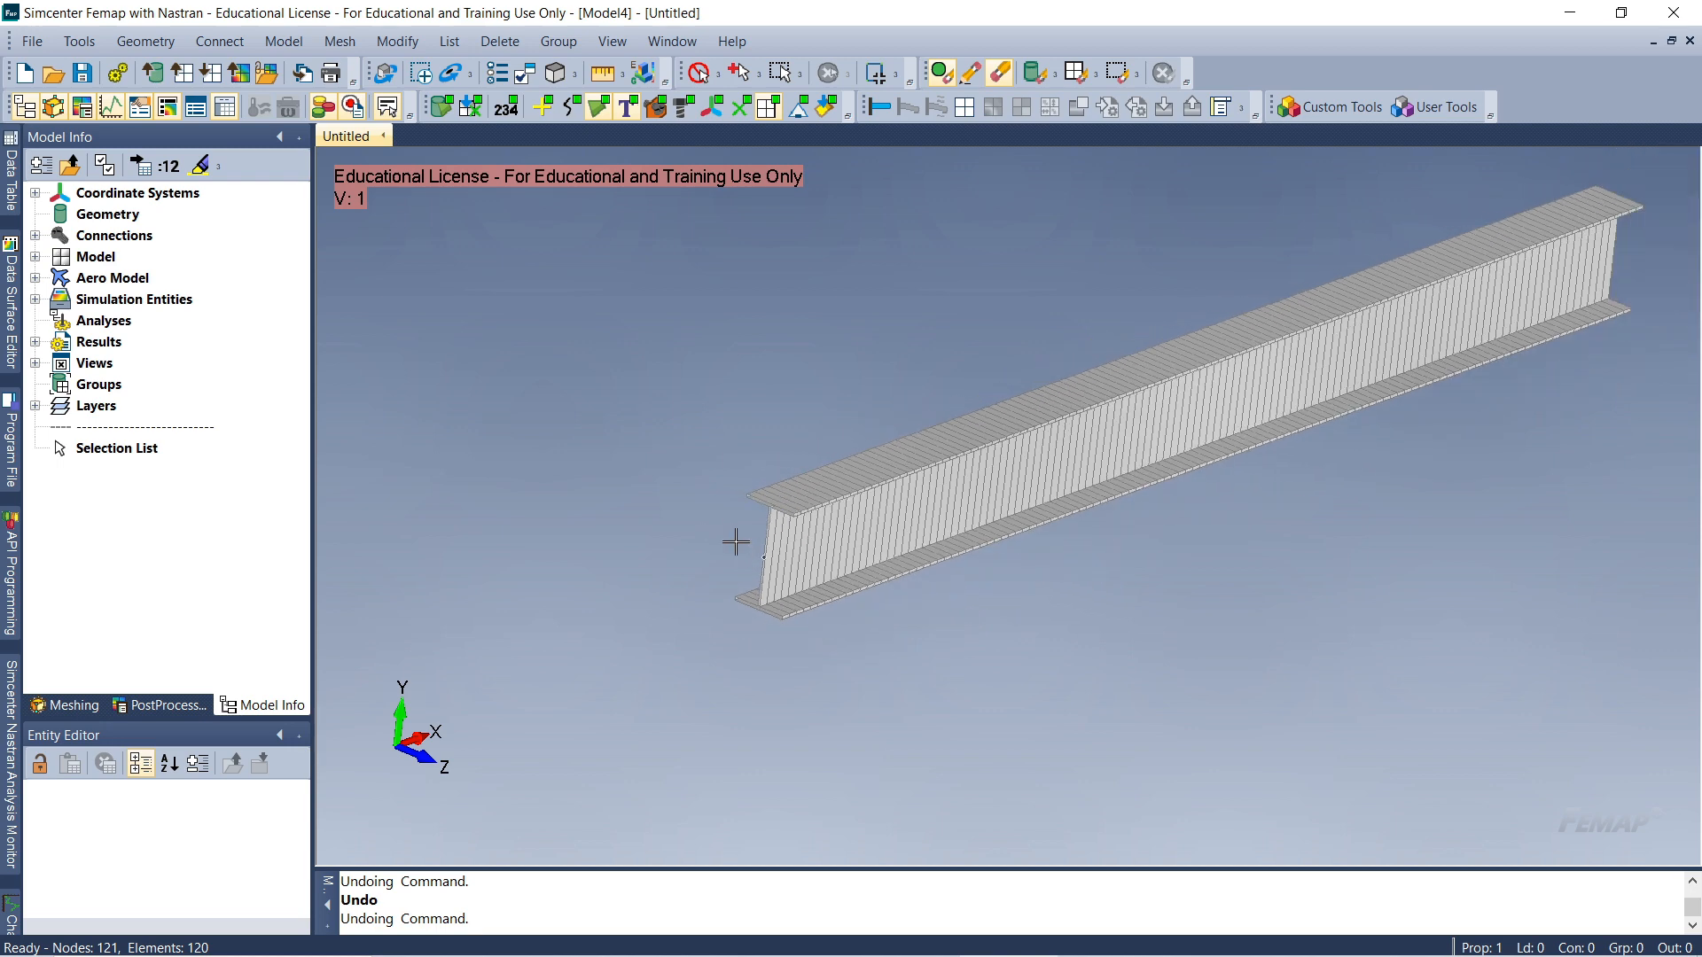
{"action": "scroll", "coordinate": [737, 543], "scroll_direction": "down", "scroll_amount": 3}
{"action": "middle_click_drag", "start_coordinate": [1044, 445], "coordinate": [904, 562], "text": "ctrl"}
{"action": "scroll", "coordinate": [718, 631], "scroll_direction": "up", "scroll_amount": 2}
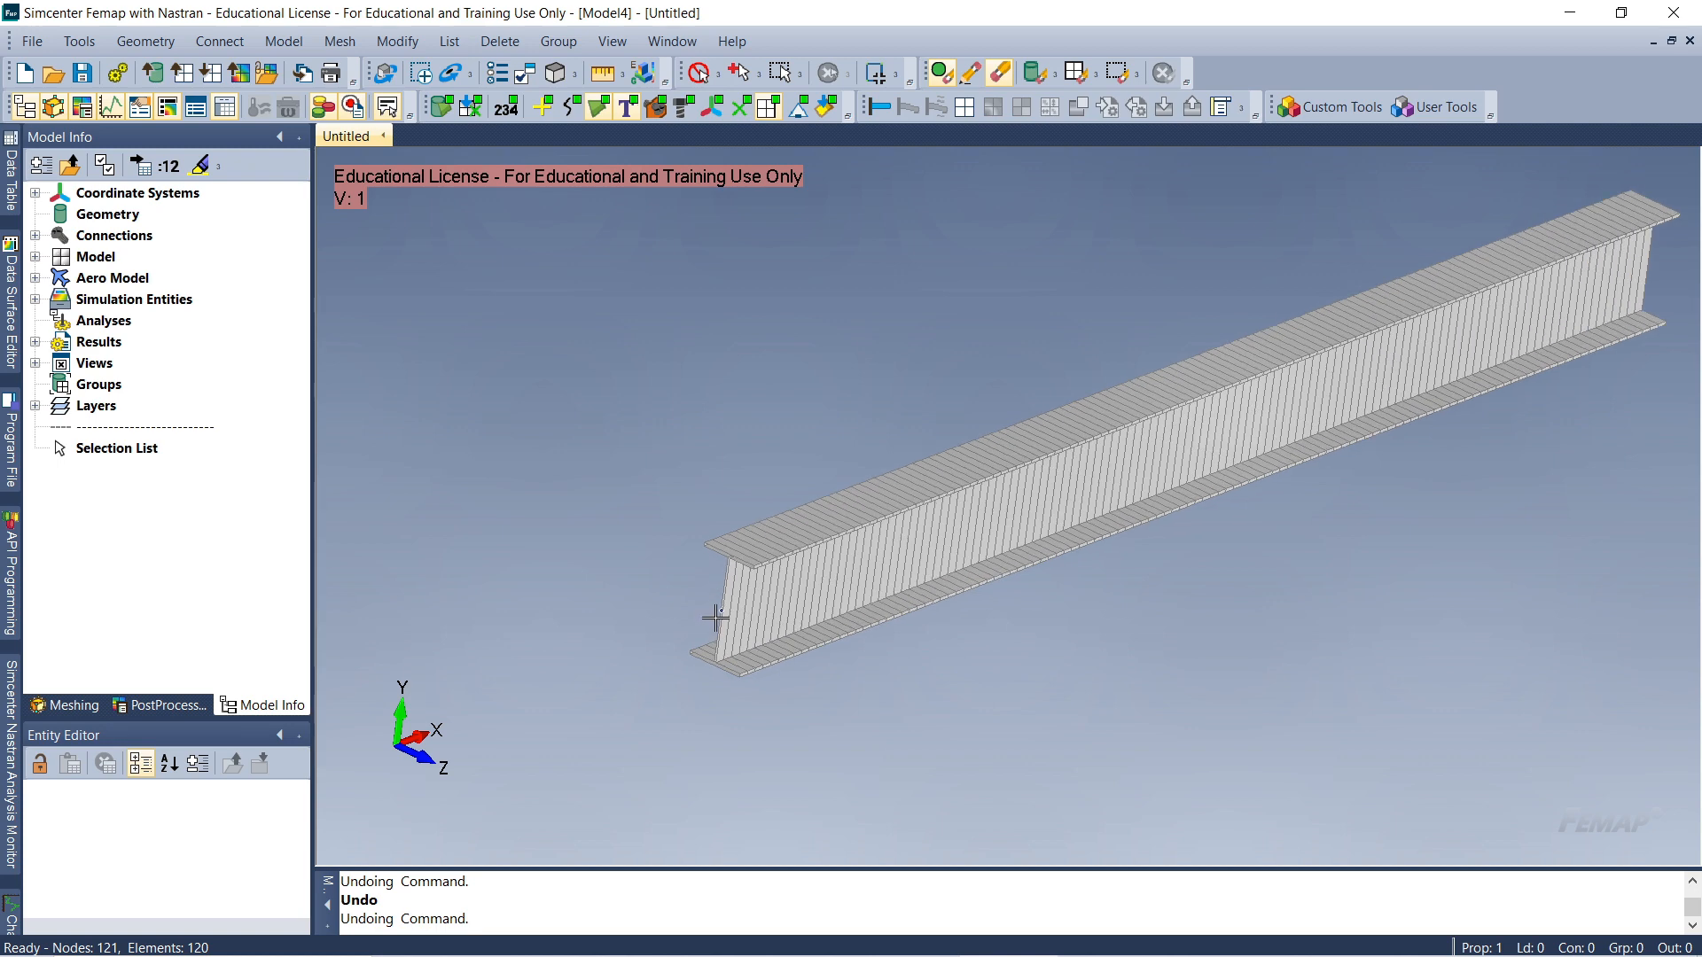
{"action": "scroll", "coordinate": [727, 647], "scroll_direction": "up", "scroll_amount": 3}
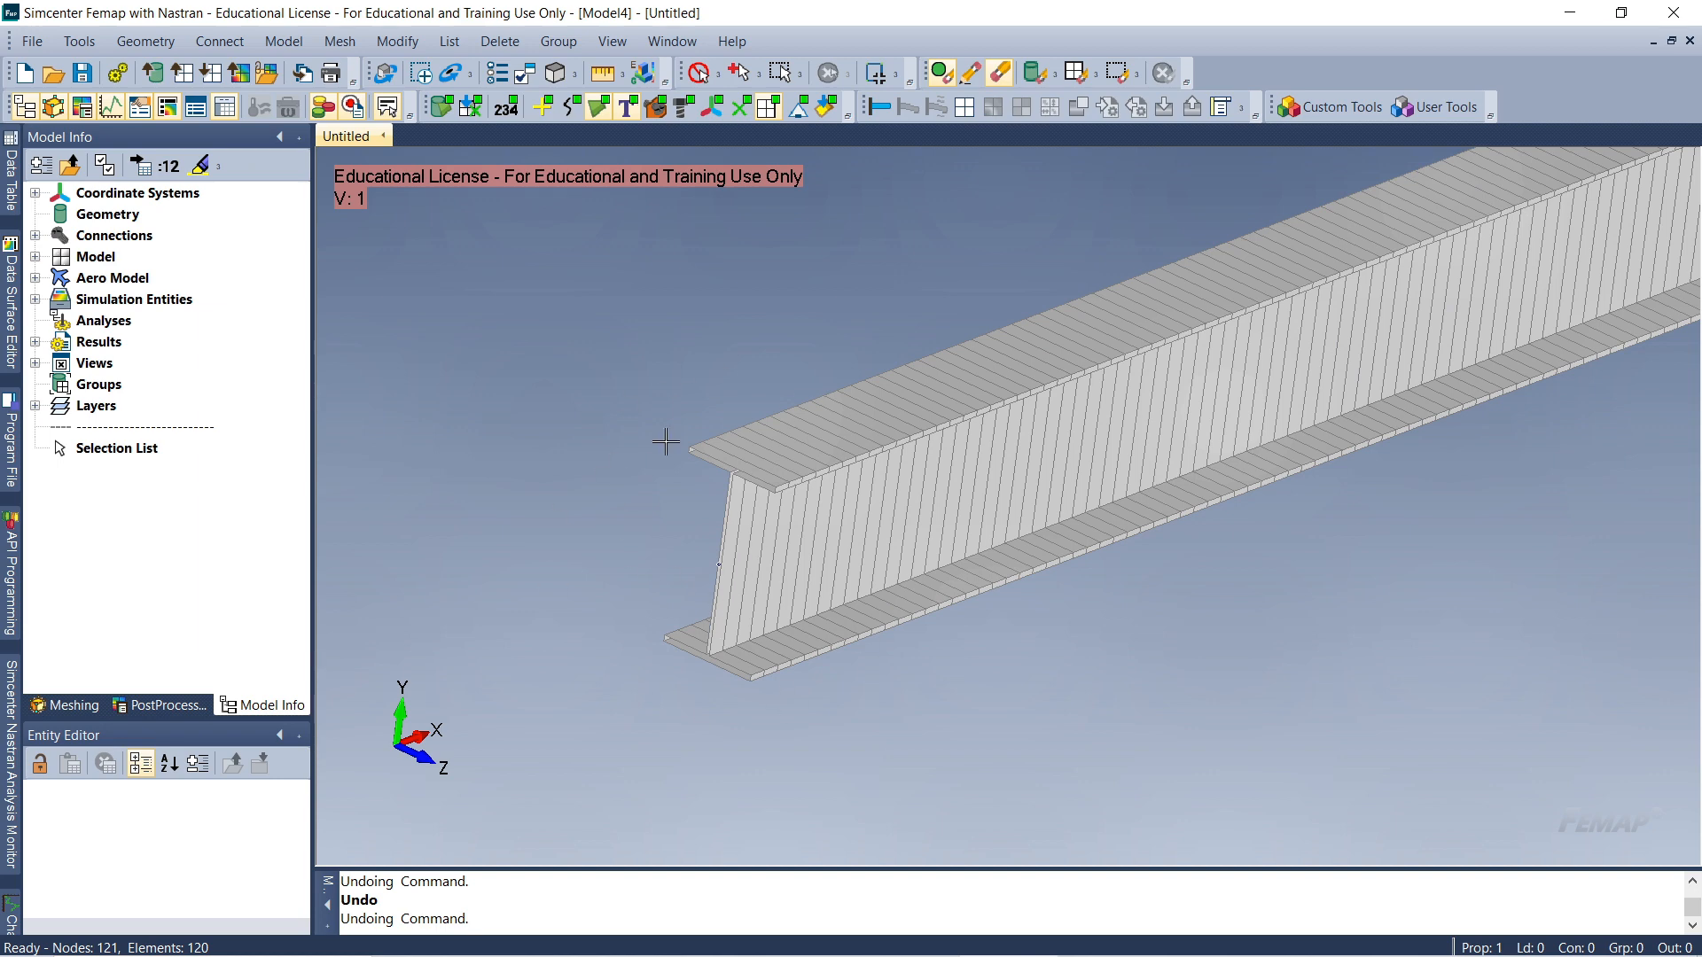
{"action": "scroll", "coordinate": [779, 577], "scroll_direction": "down", "scroll_amount": 4}
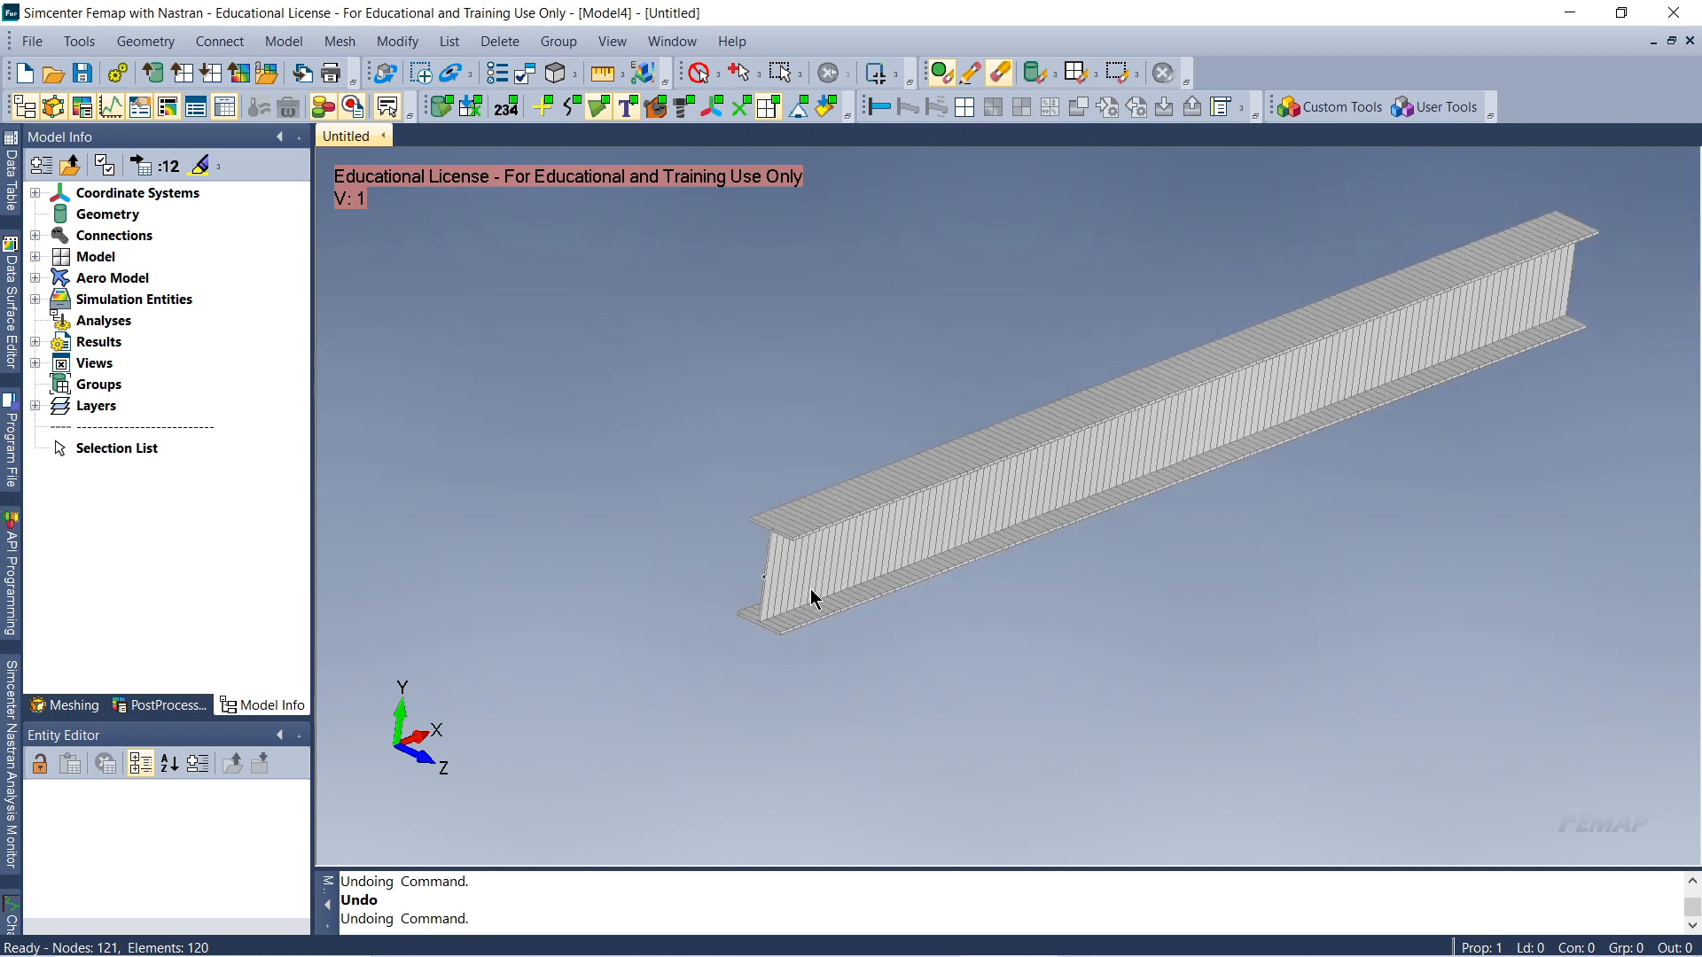
{"action": "scroll", "coordinate": [843, 636], "scroll_direction": "down", "scroll_amount": 1}
{"action": "middle_click_drag", "start_coordinate": [864, 582], "coordinate": [786, 665], "text": "ctrl"}
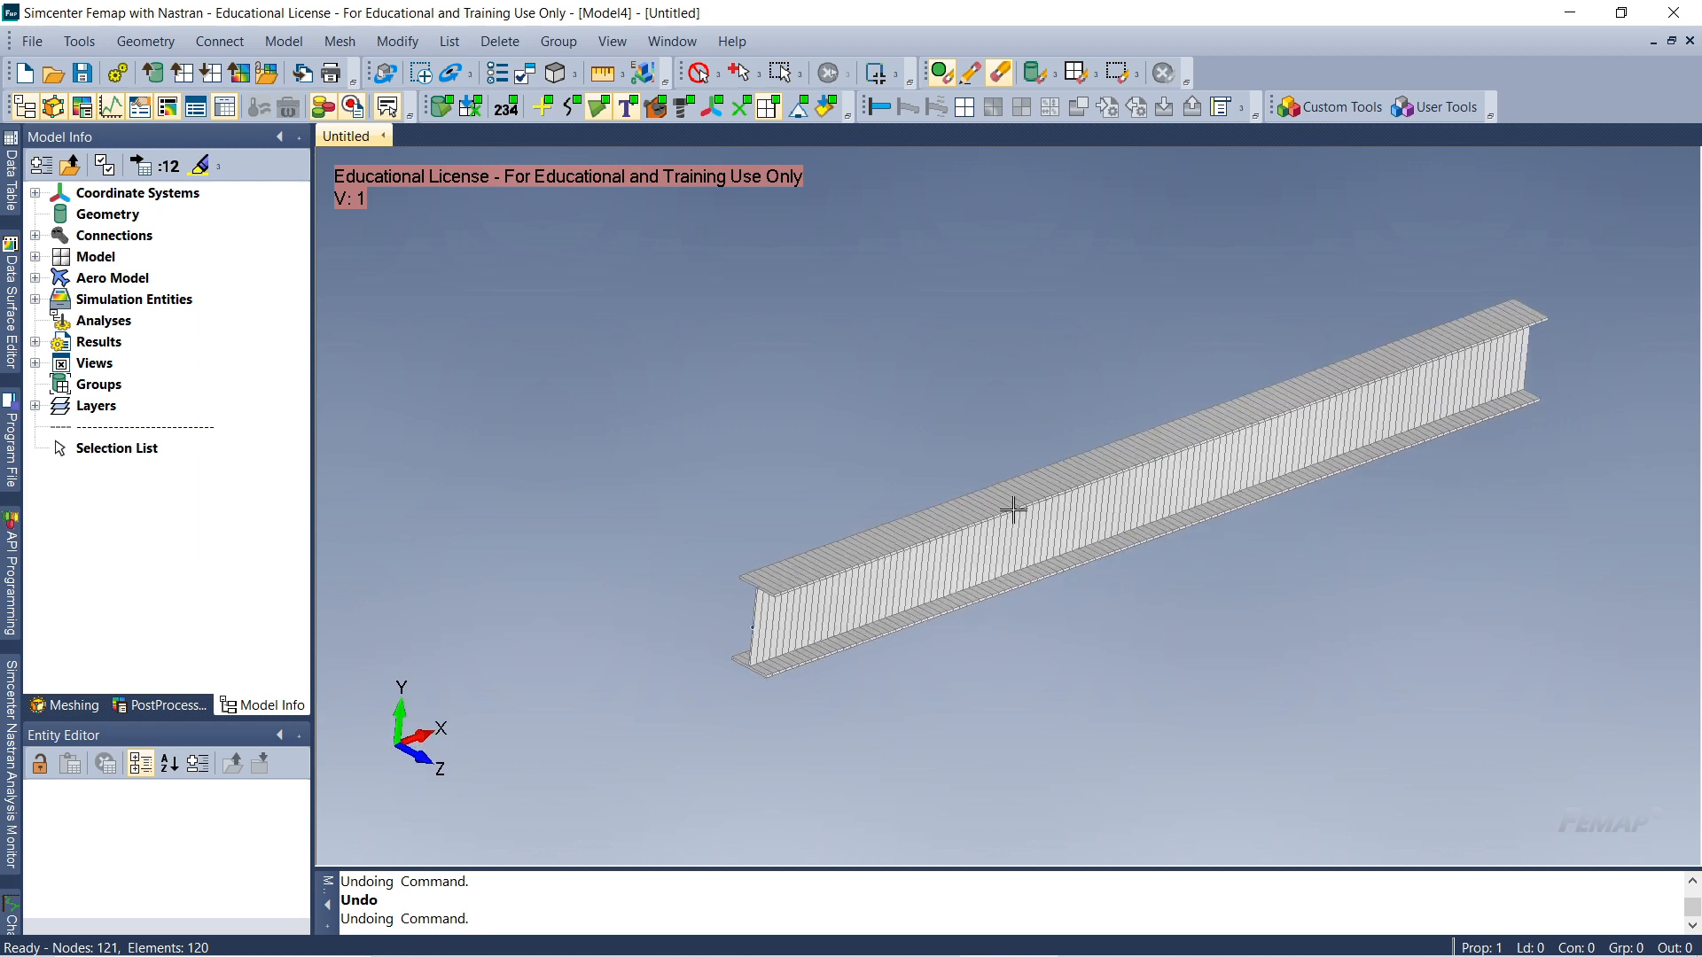
{"action": "scroll", "coordinate": [999, 534], "scroll_direction": "down", "scroll_amount": 1}
{"action": "middle_click_drag", "start_coordinate": [1108, 558], "coordinate": [1116, 625], "text": "ctrl"}
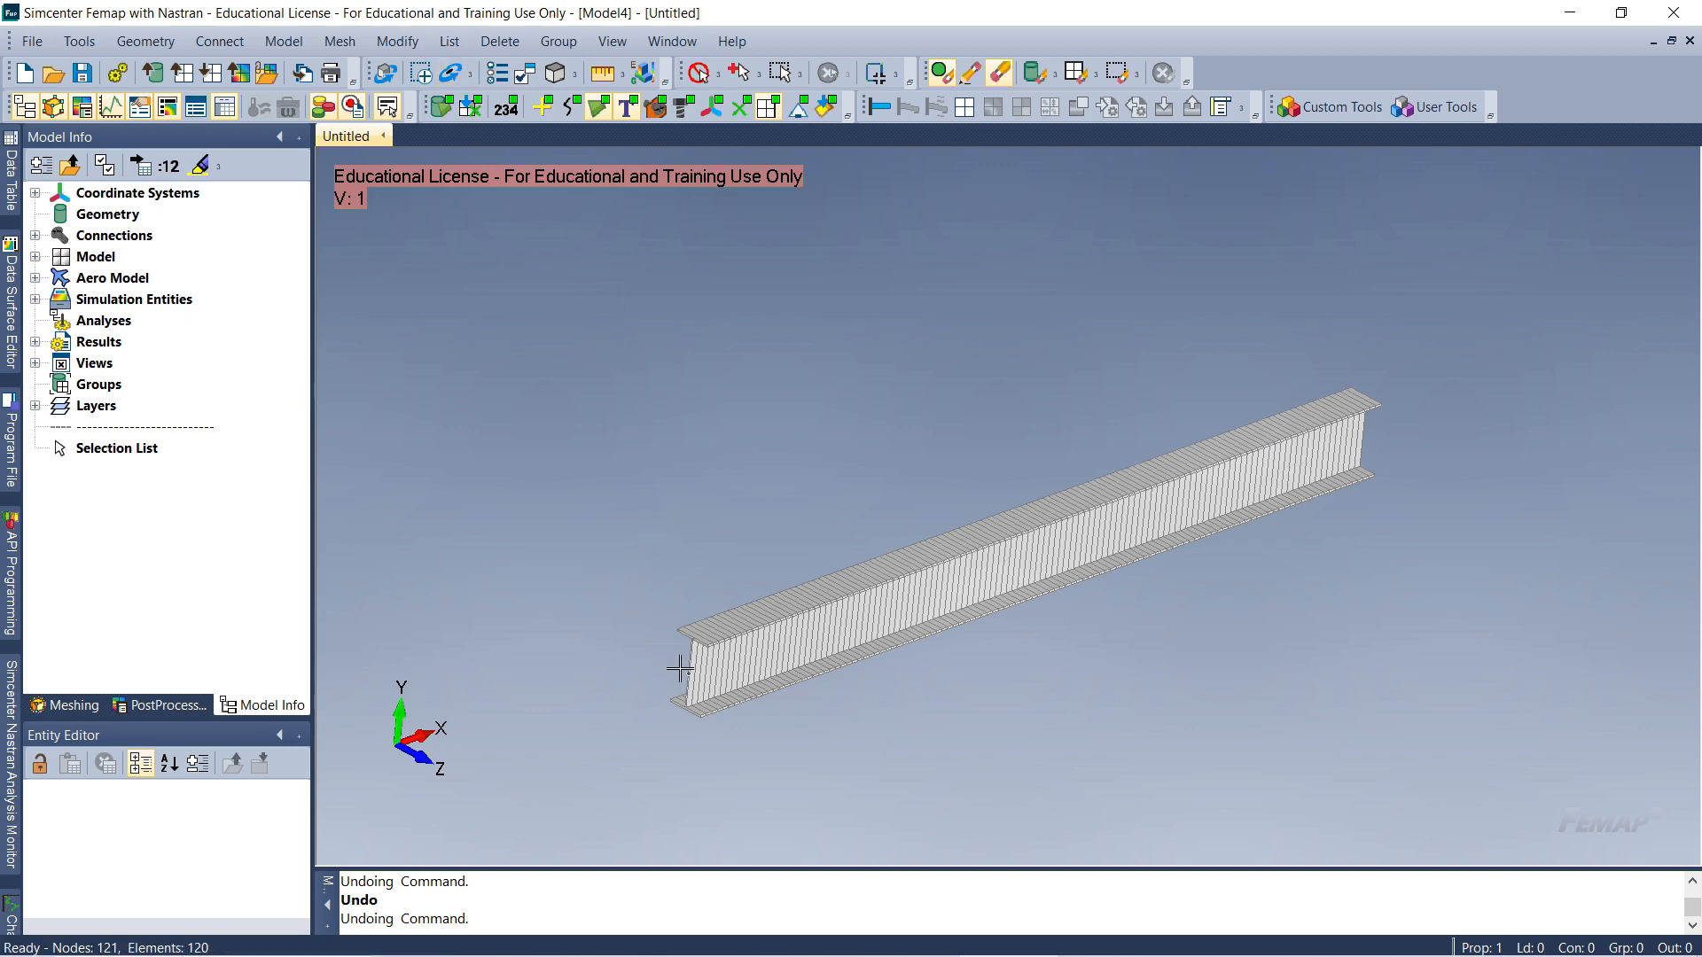
{"action": "scroll", "coordinate": [899, 701], "scroll_direction": "up", "scroll_amount": 3}
{"action": "scroll", "coordinate": [897, 687], "scroll_direction": "down", "scroll_amount": 1}
{"action": "scroll", "coordinate": [868, 642], "scroll_direction": "up", "scroll_amount": 2}
{"action": "scroll", "coordinate": [866, 640], "scroll_direction": "down", "scroll_amount": 2}
{"action": "scroll", "coordinate": [781, 609], "scroll_direction": "up", "scroll_amount": 1}
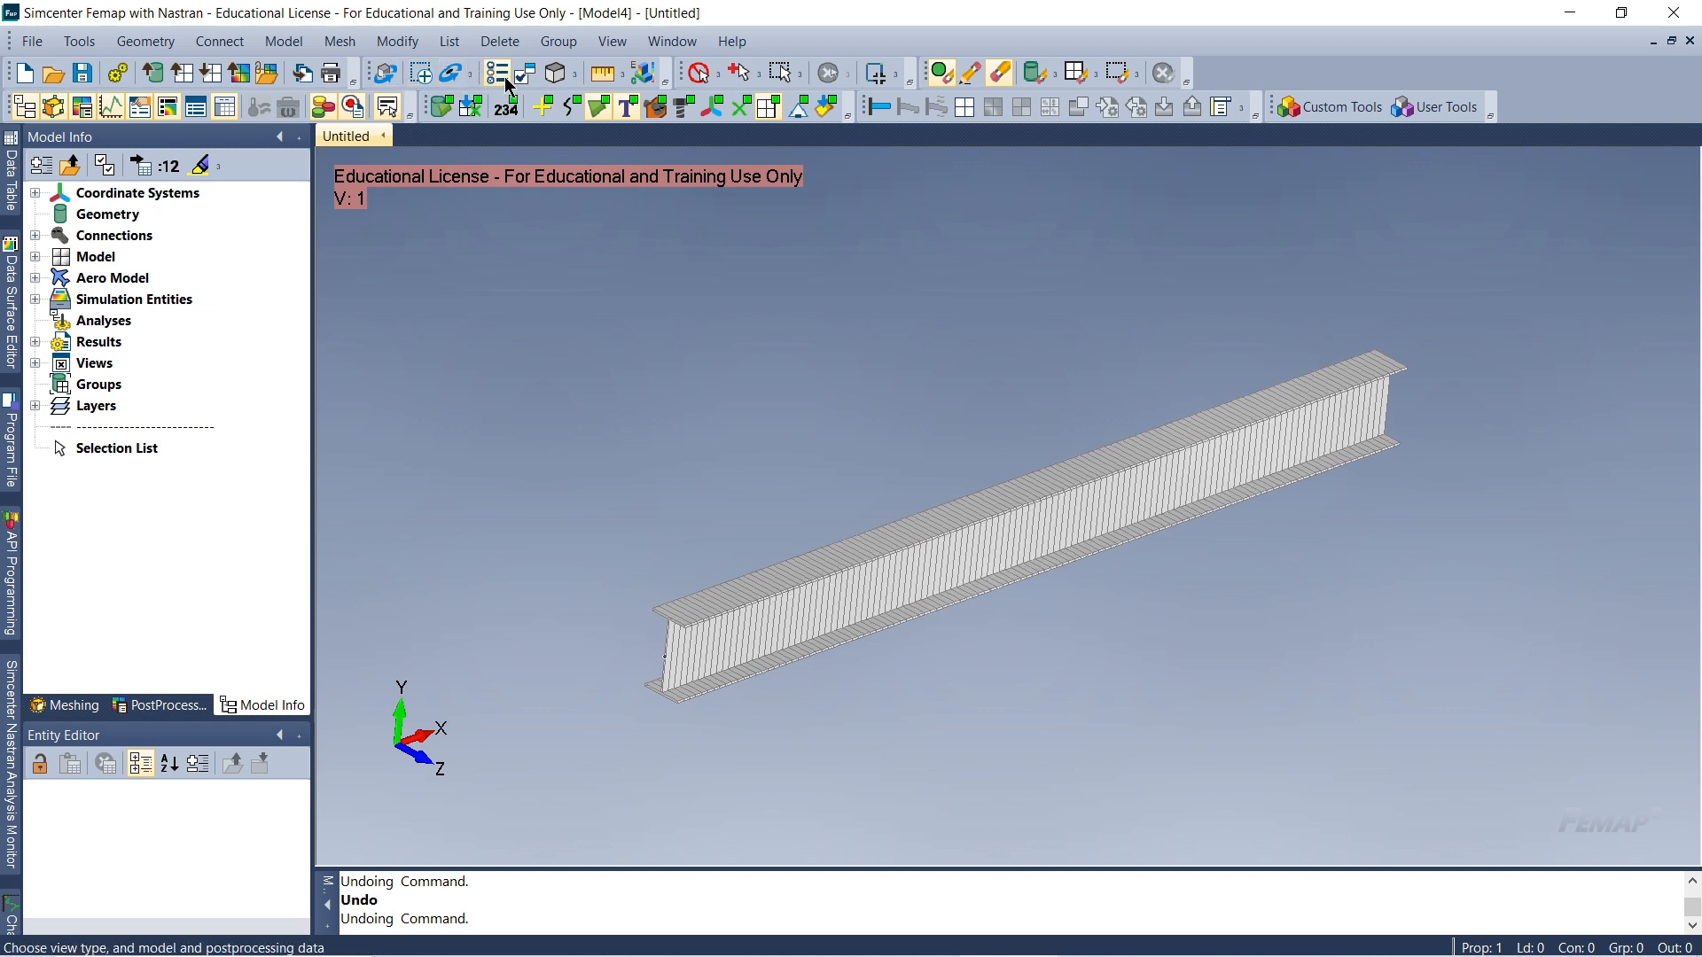
Turn off the thickness/cross section display so the beam elements are drawn as lines
{"action": "left_click", "coordinate": [575, 76]}
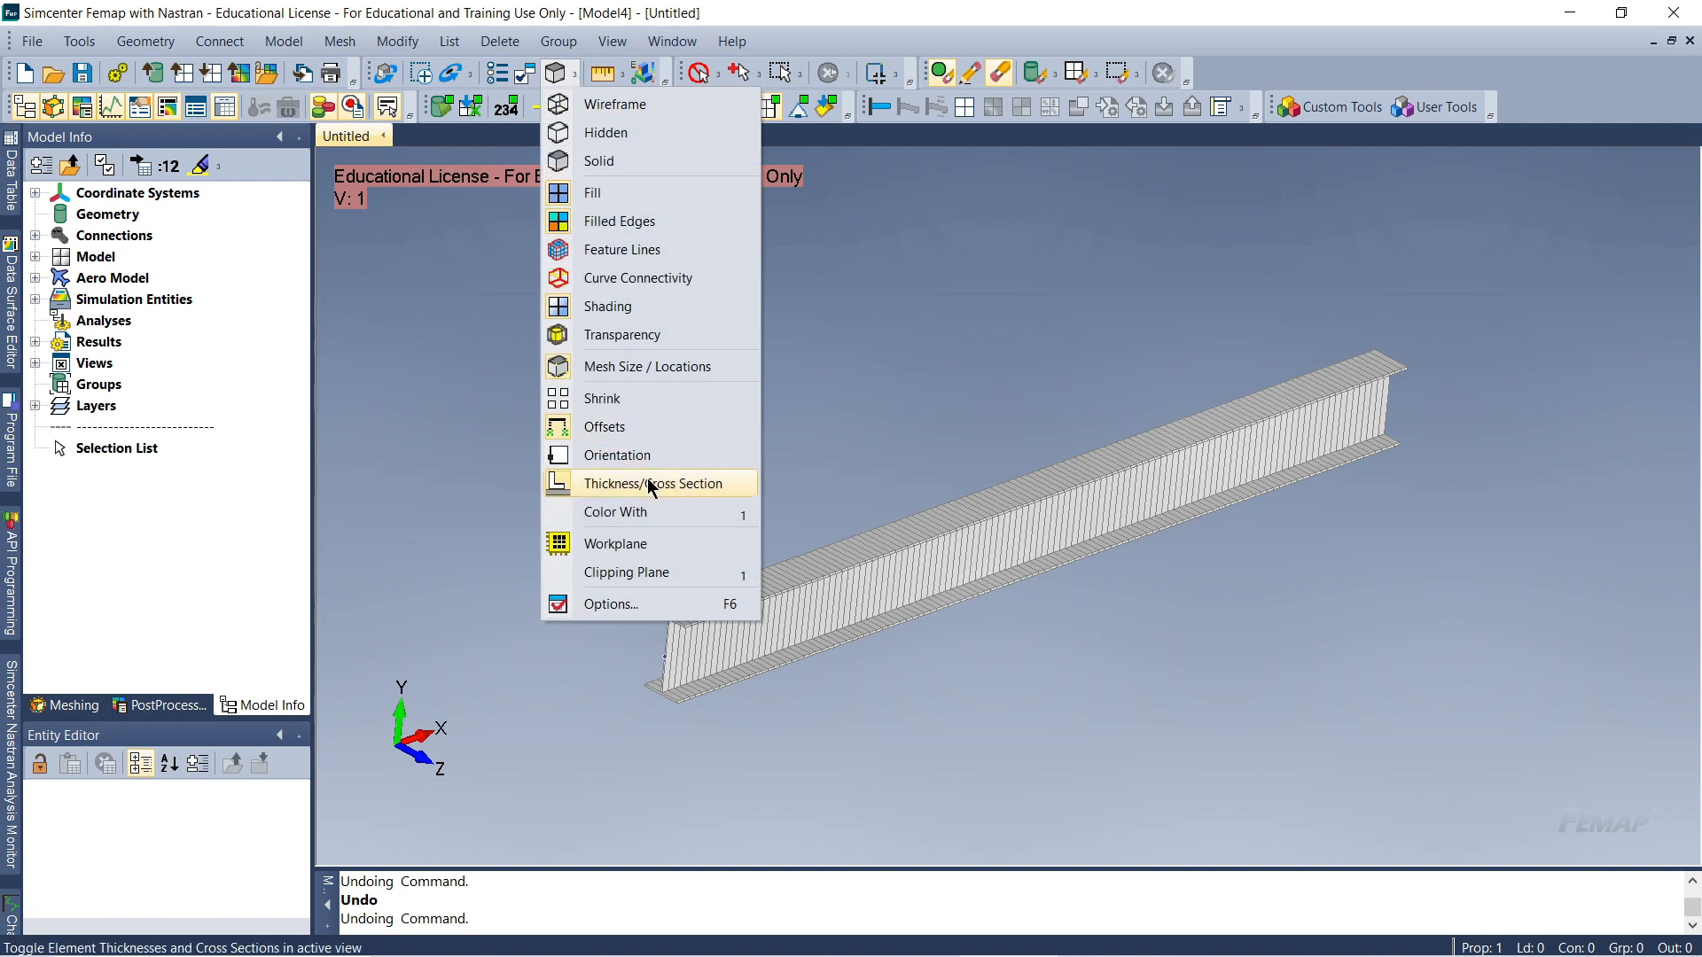
{"action": "left_click", "coordinate": [719, 483]}
{"action": "scroll", "coordinate": [886, 547], "scroll_direction": "down", "scroll_amount": 3}
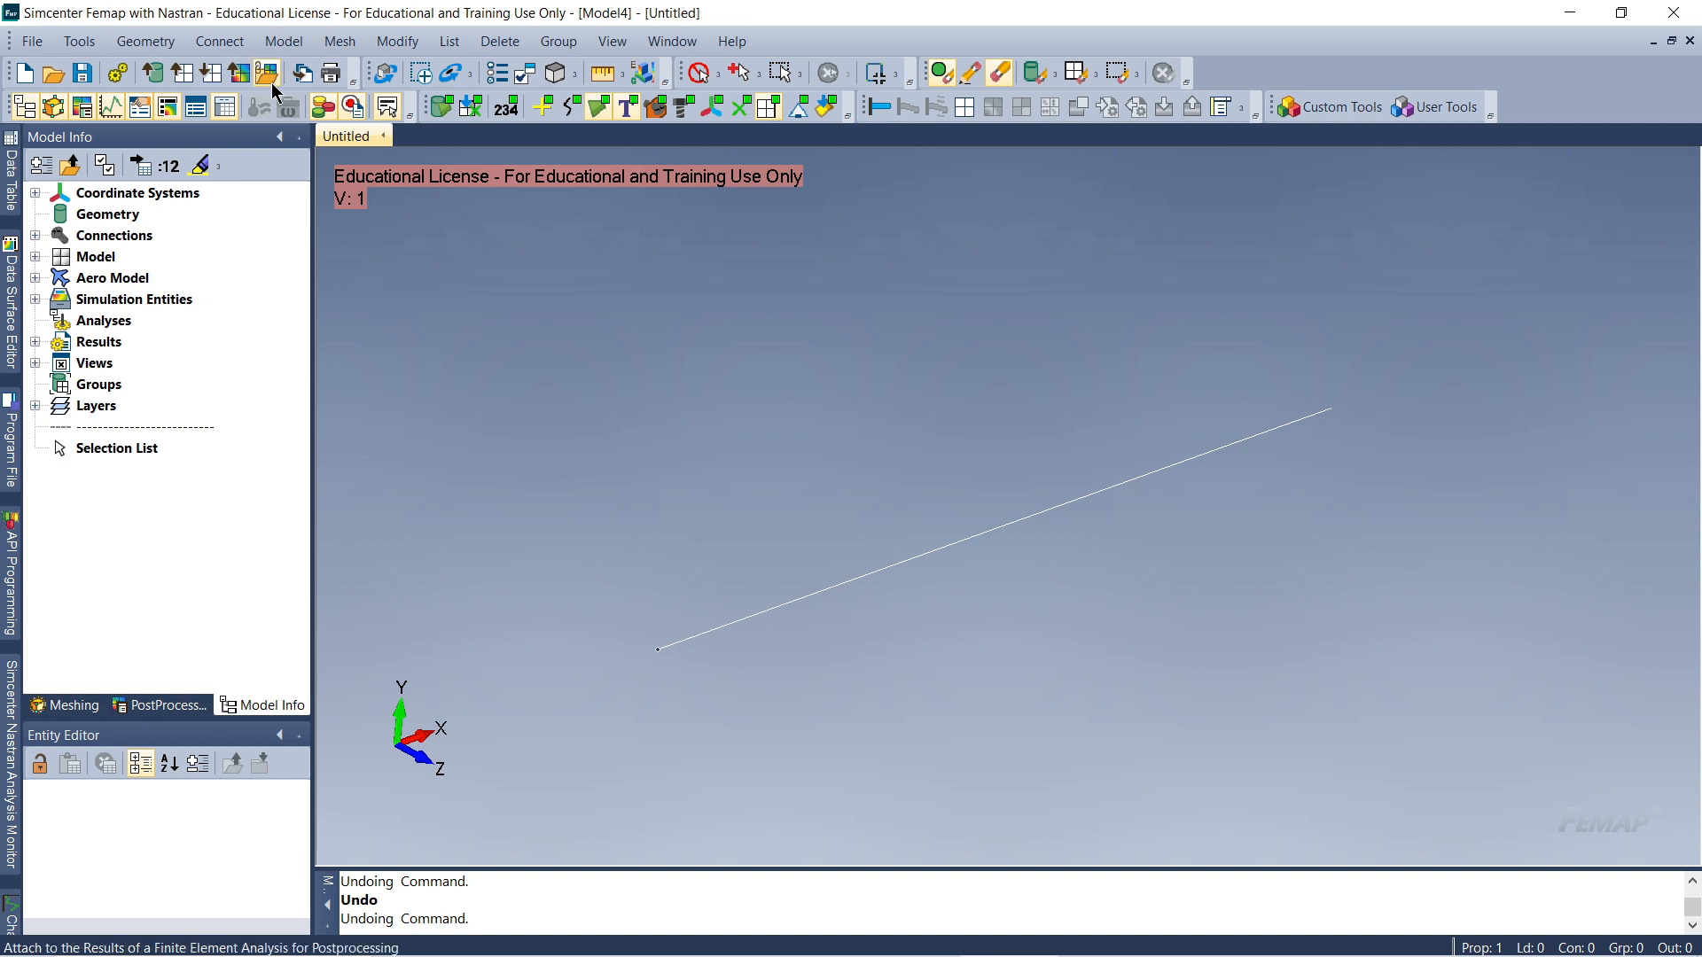
Review the model's AISI Carbon Steel 1020 material, the 1..Beam property and the constraints entry in the model tree
{"action": "left_click", "coordinate": [36, 257]}
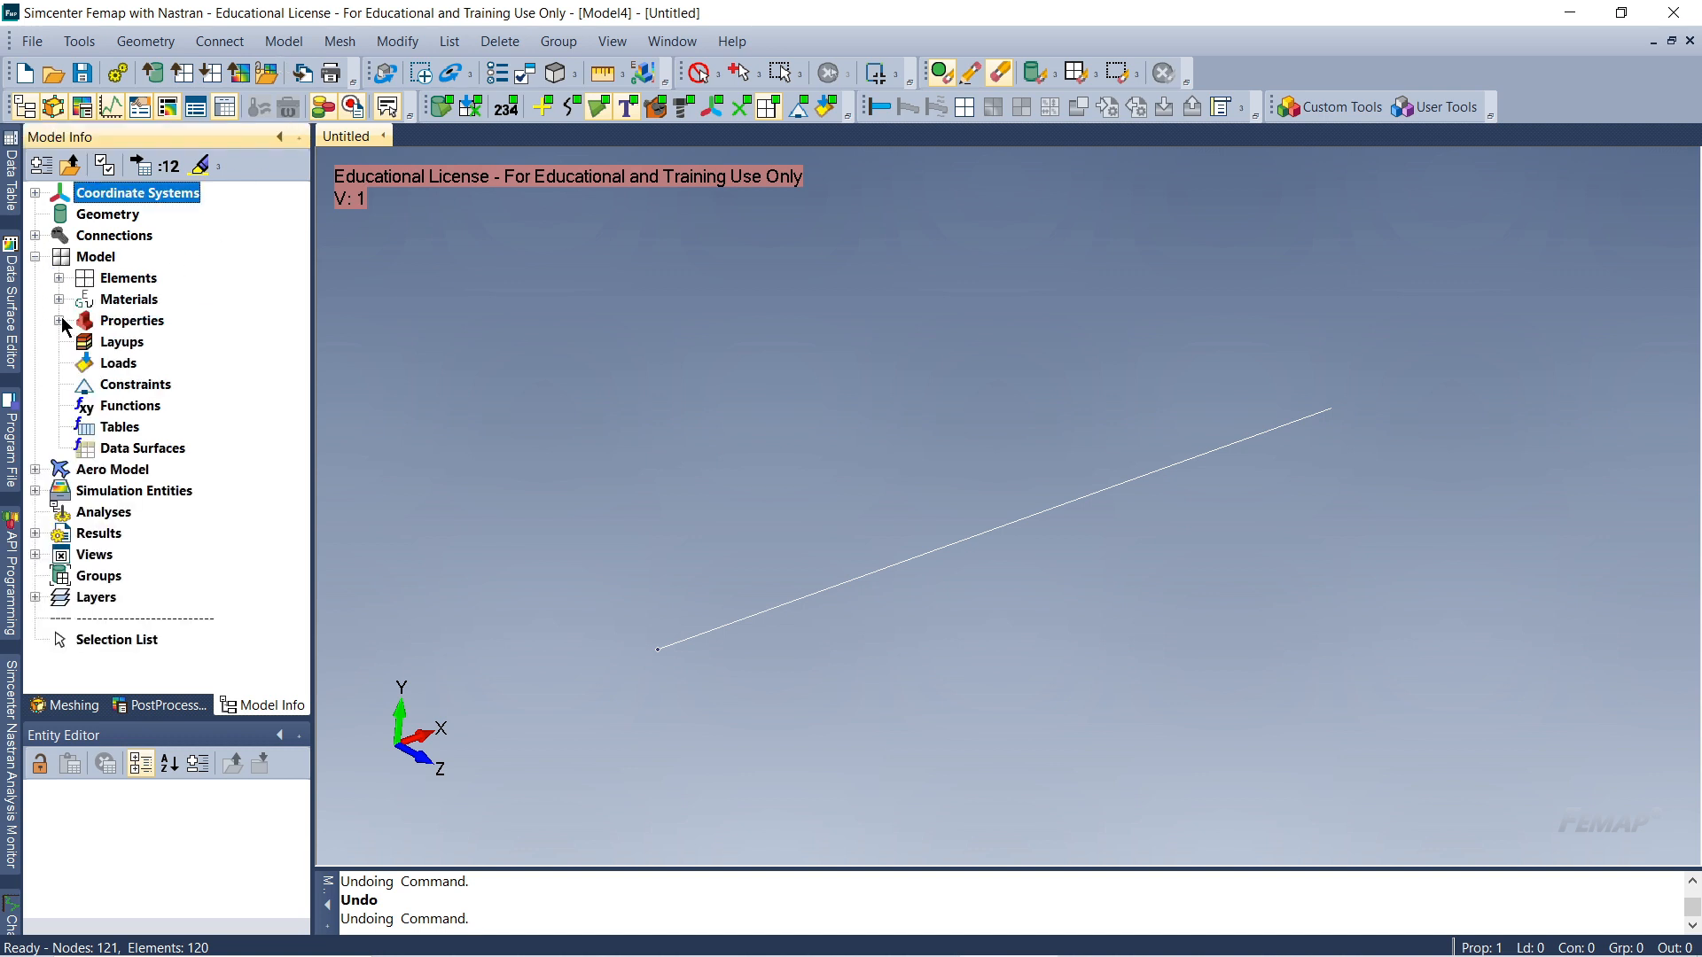
{"action": "left_click", "coordinate": [59, 299]}
{"action": "left_click", "coordinate": [212, 320]}
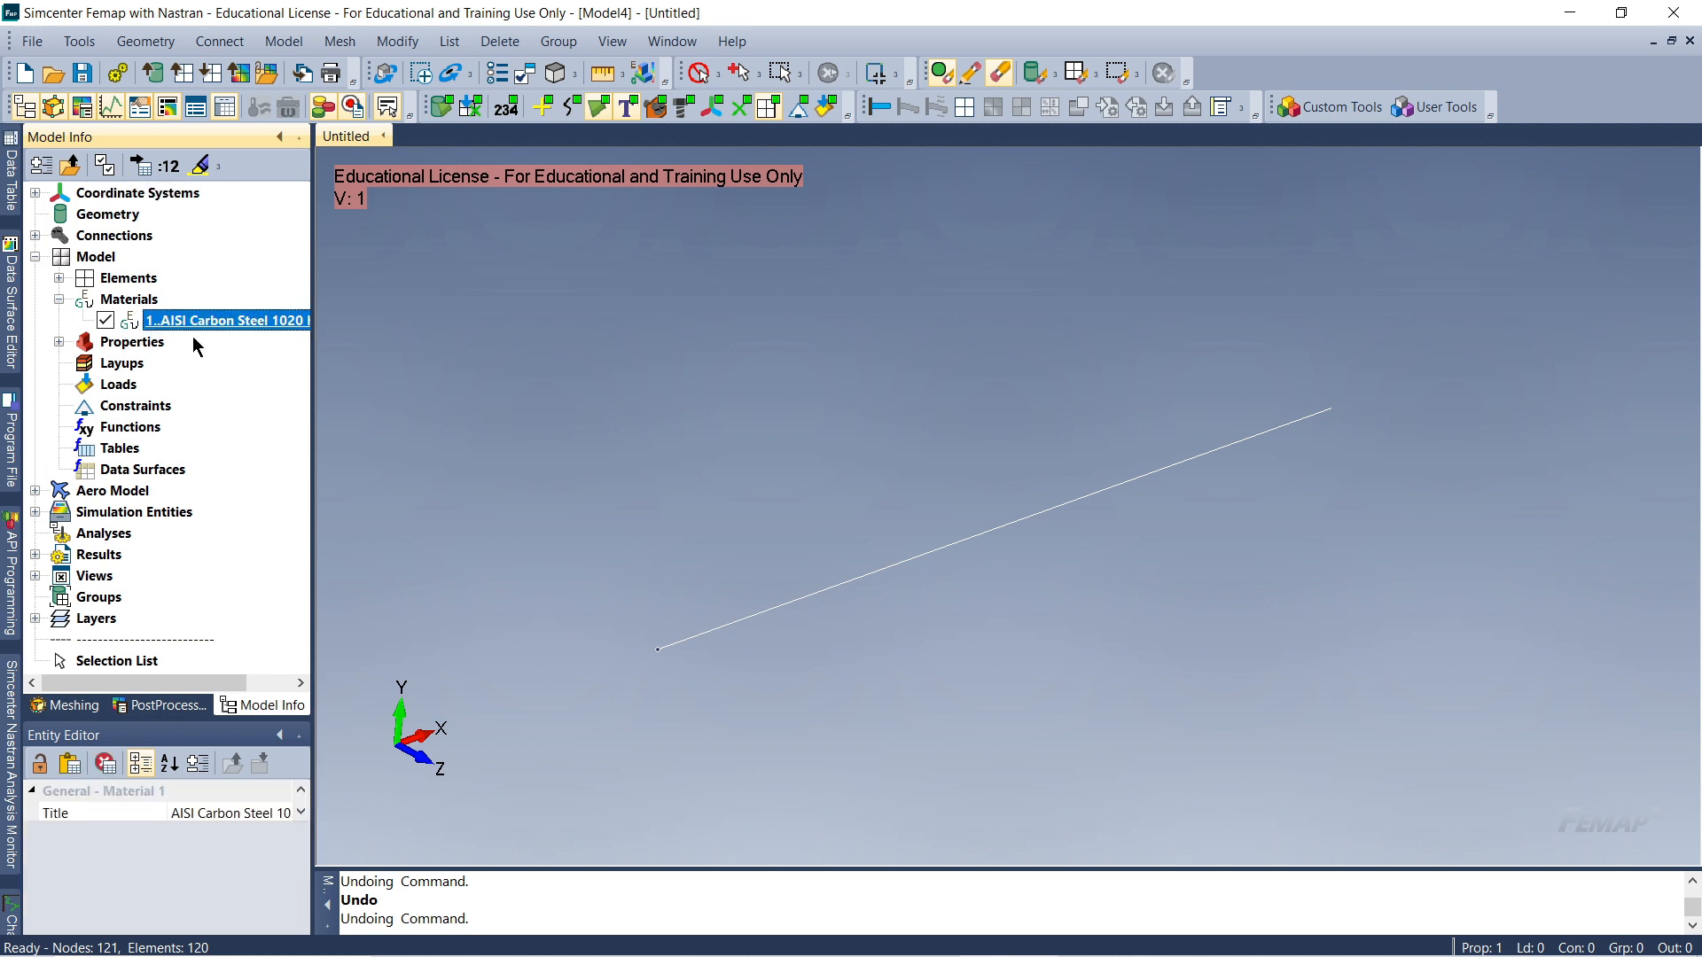
{"action": "left_click", "coordinate": [50, 344]}
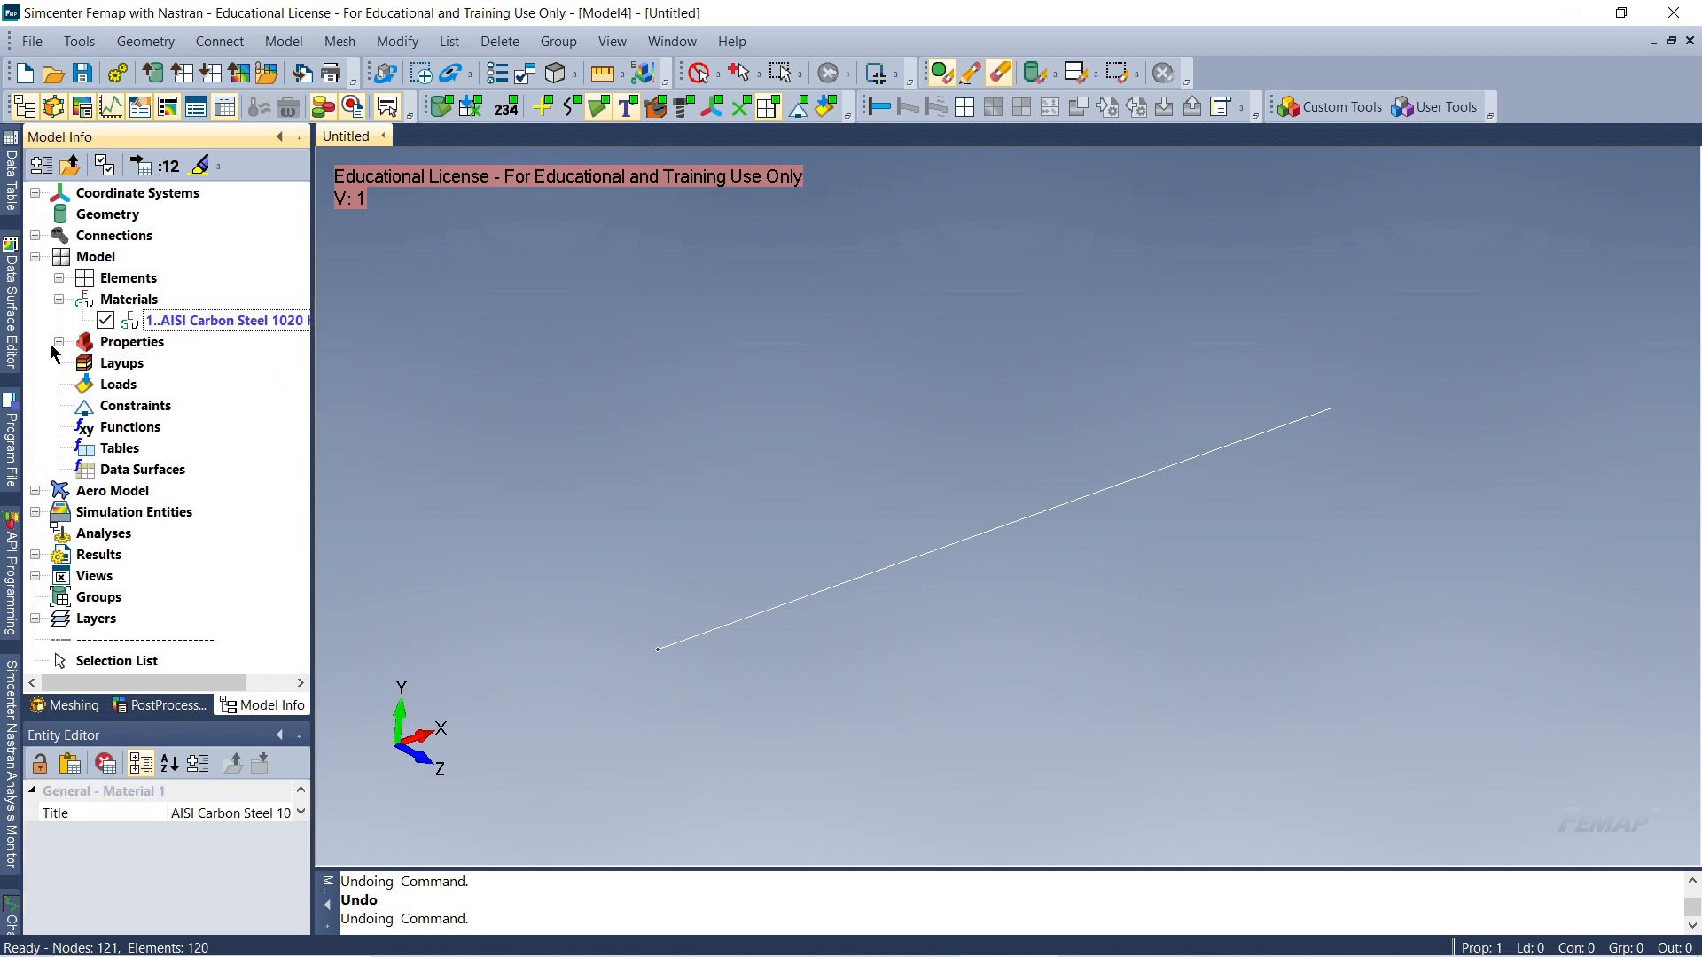
{"action": "left_click", "coordinate": [57, 343]}
{"action": "left_click", "coordinate": [172, 365]}
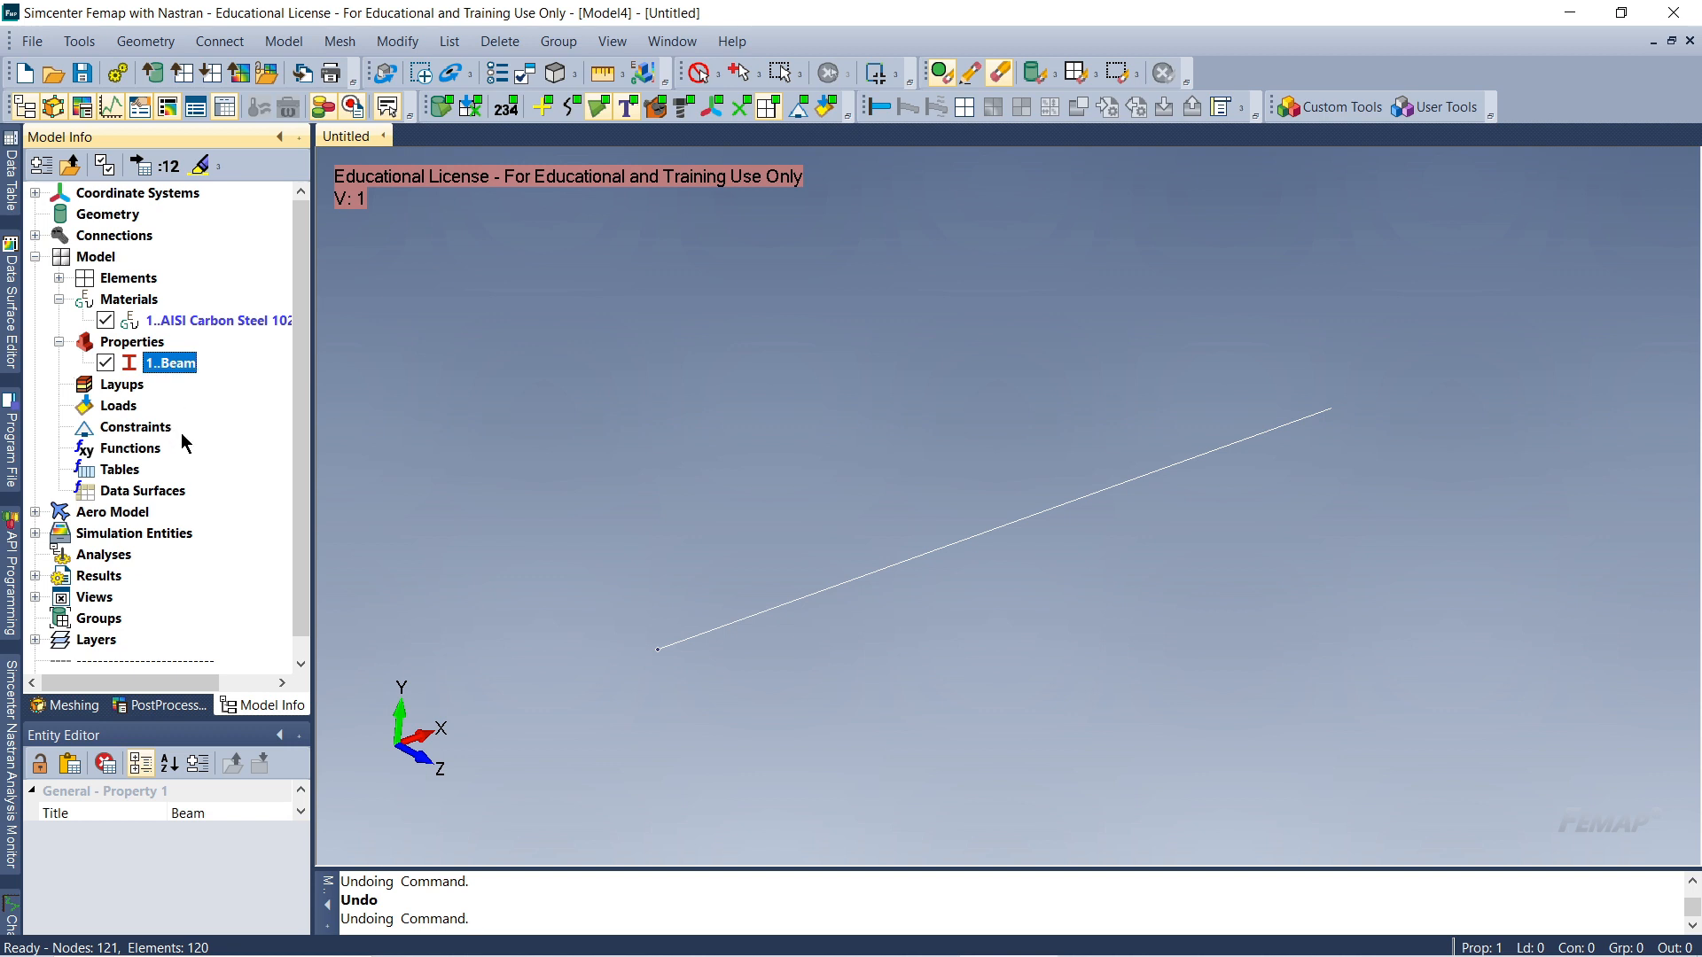
{"action": "scroll", "coordinate": [197, 422], "scroll_direction": "down", "scroll_amount": 1}
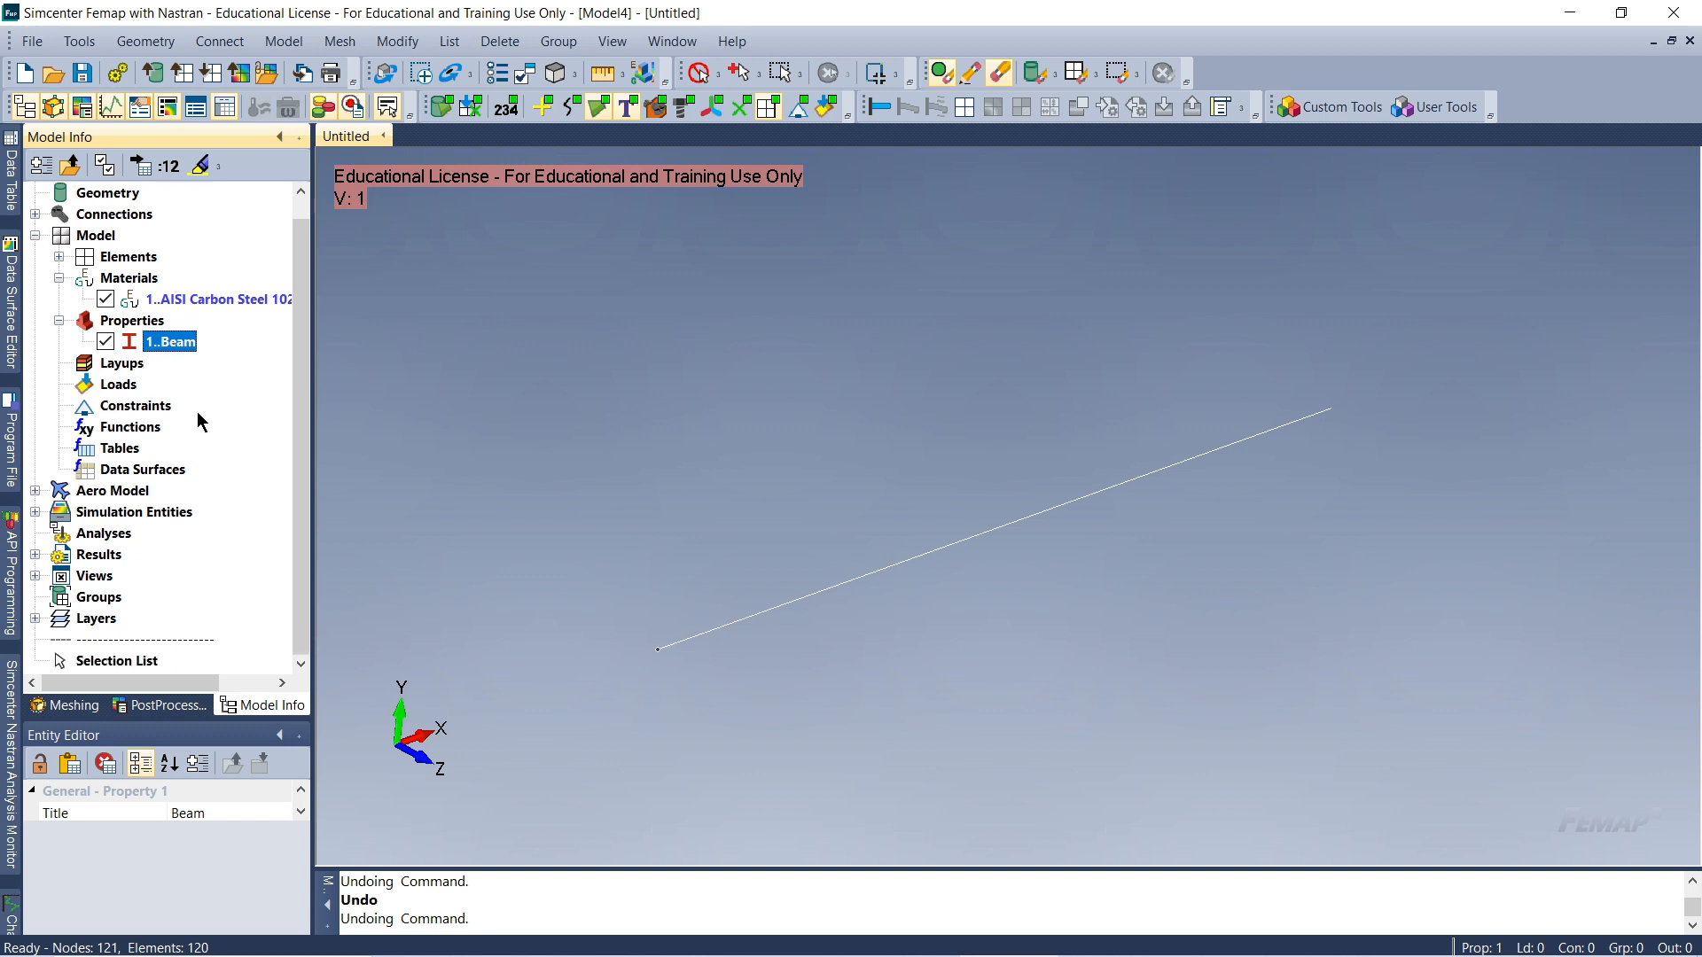
{"action": "left_click", "coordinate": [137, 406]}
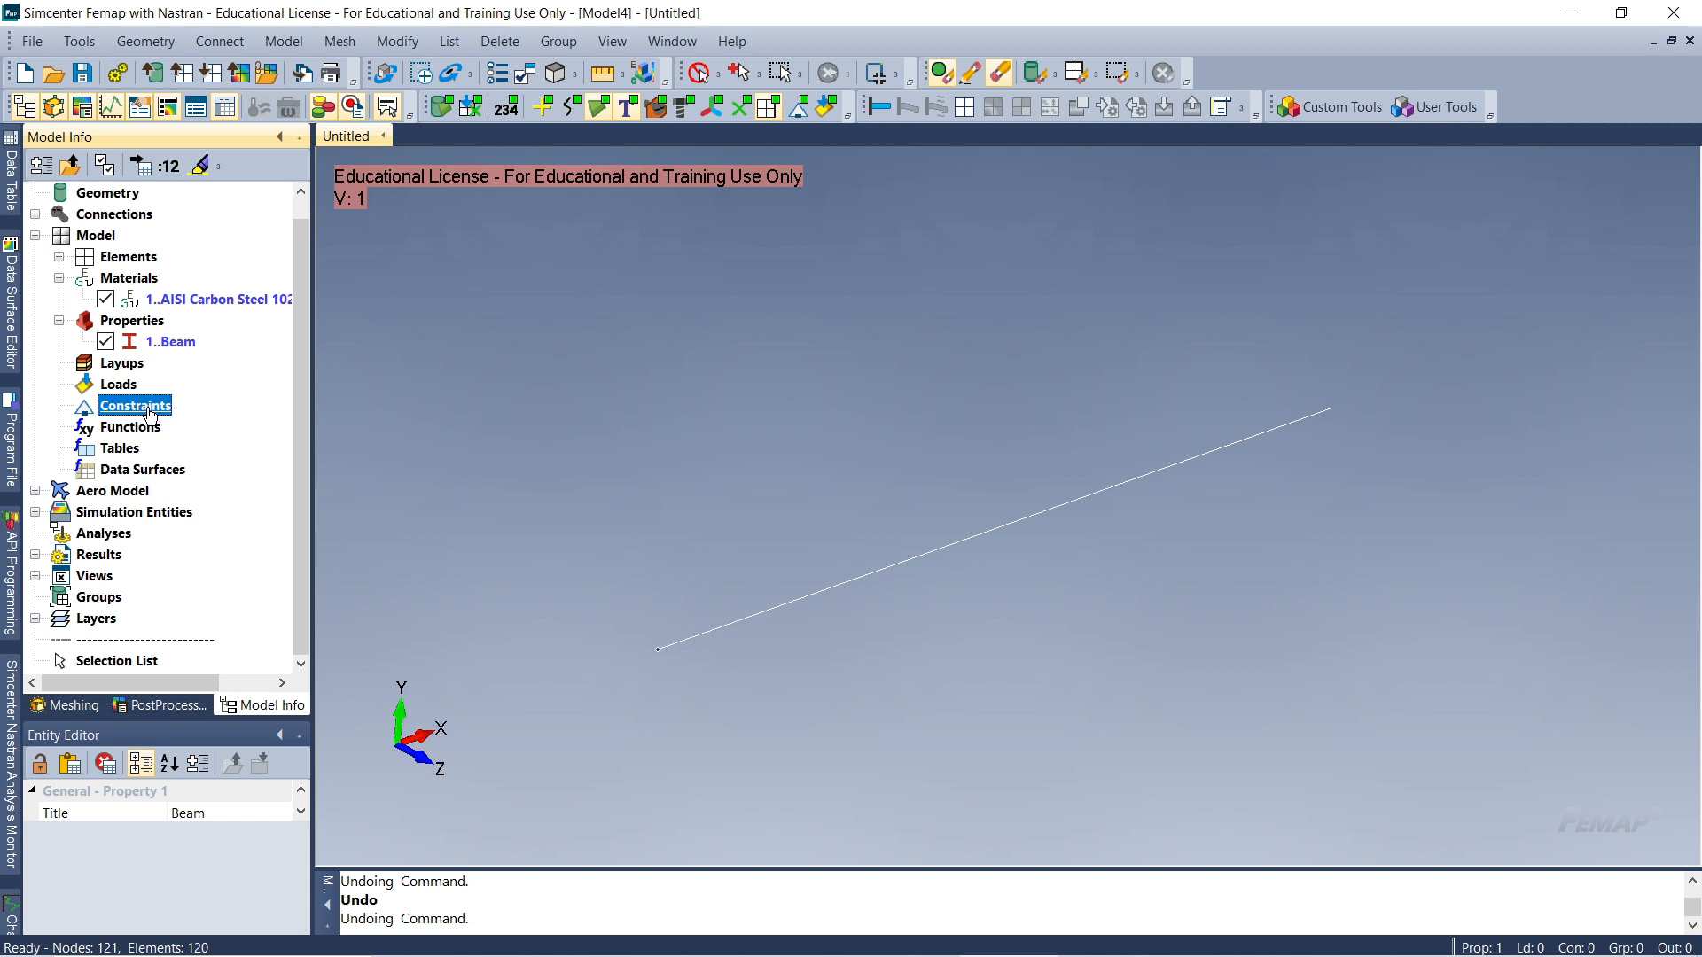
{"action": "scroll", "coordinate": [849, 495], "scroll_direction": "down", "scroll_amount": 1}
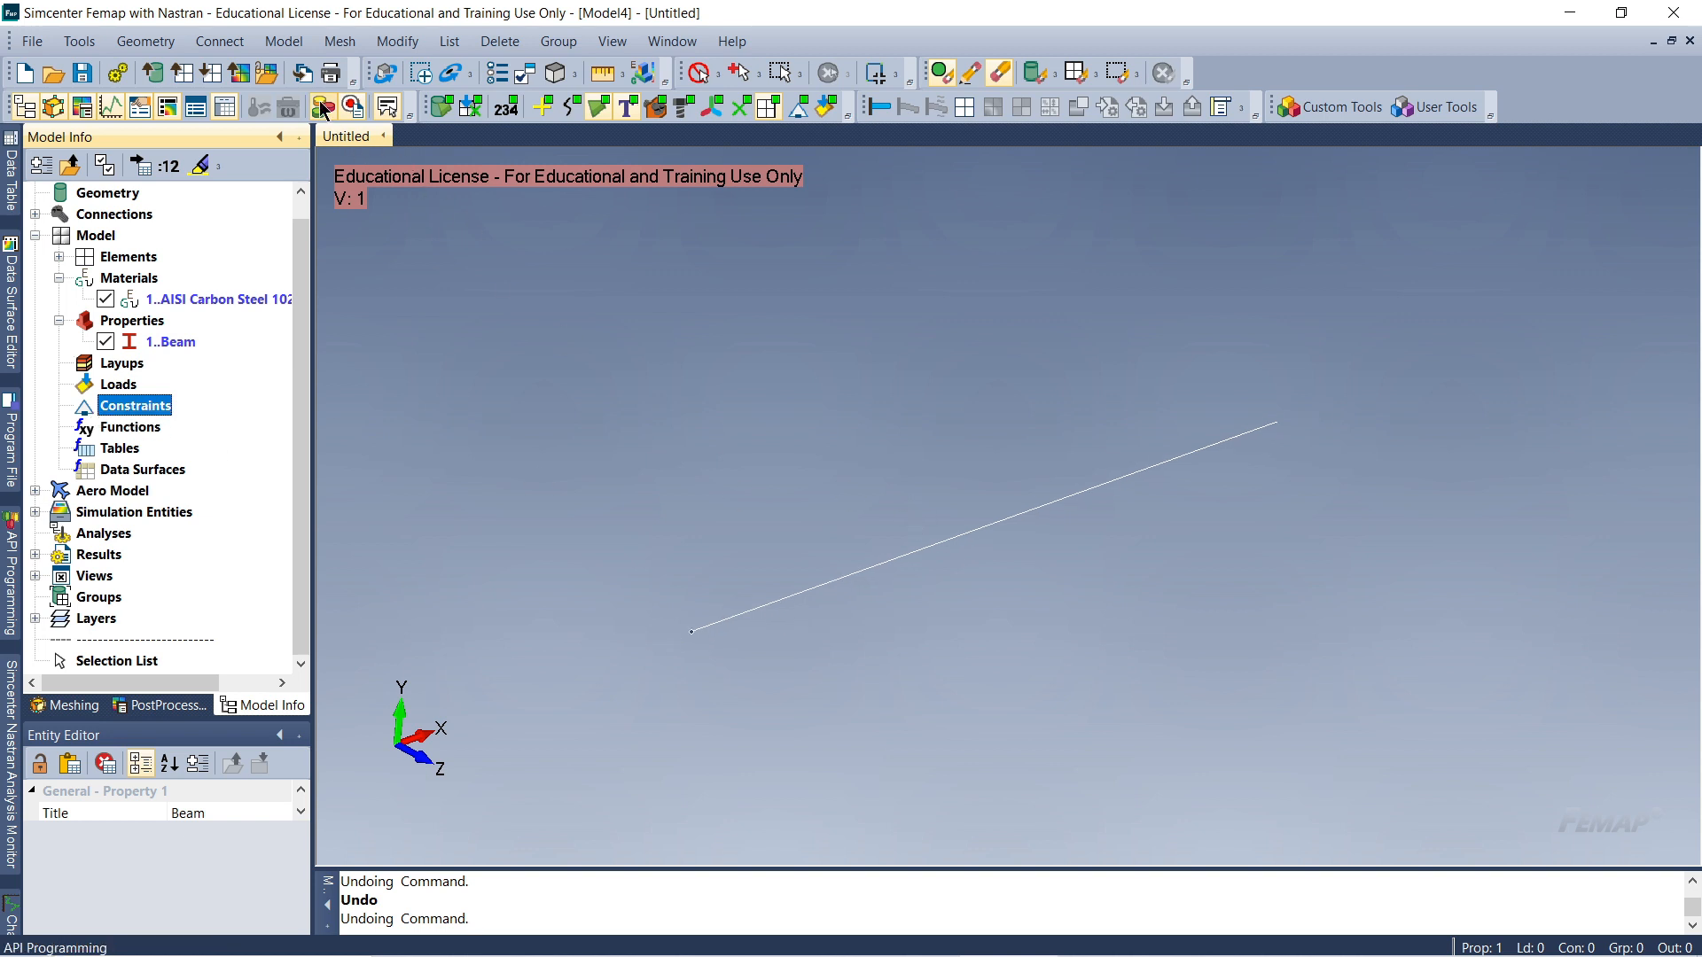
Start an on-point constraint and create a new constraint set titled Apoio1
{"action": "left_click", "coordinate": [298, 41]}
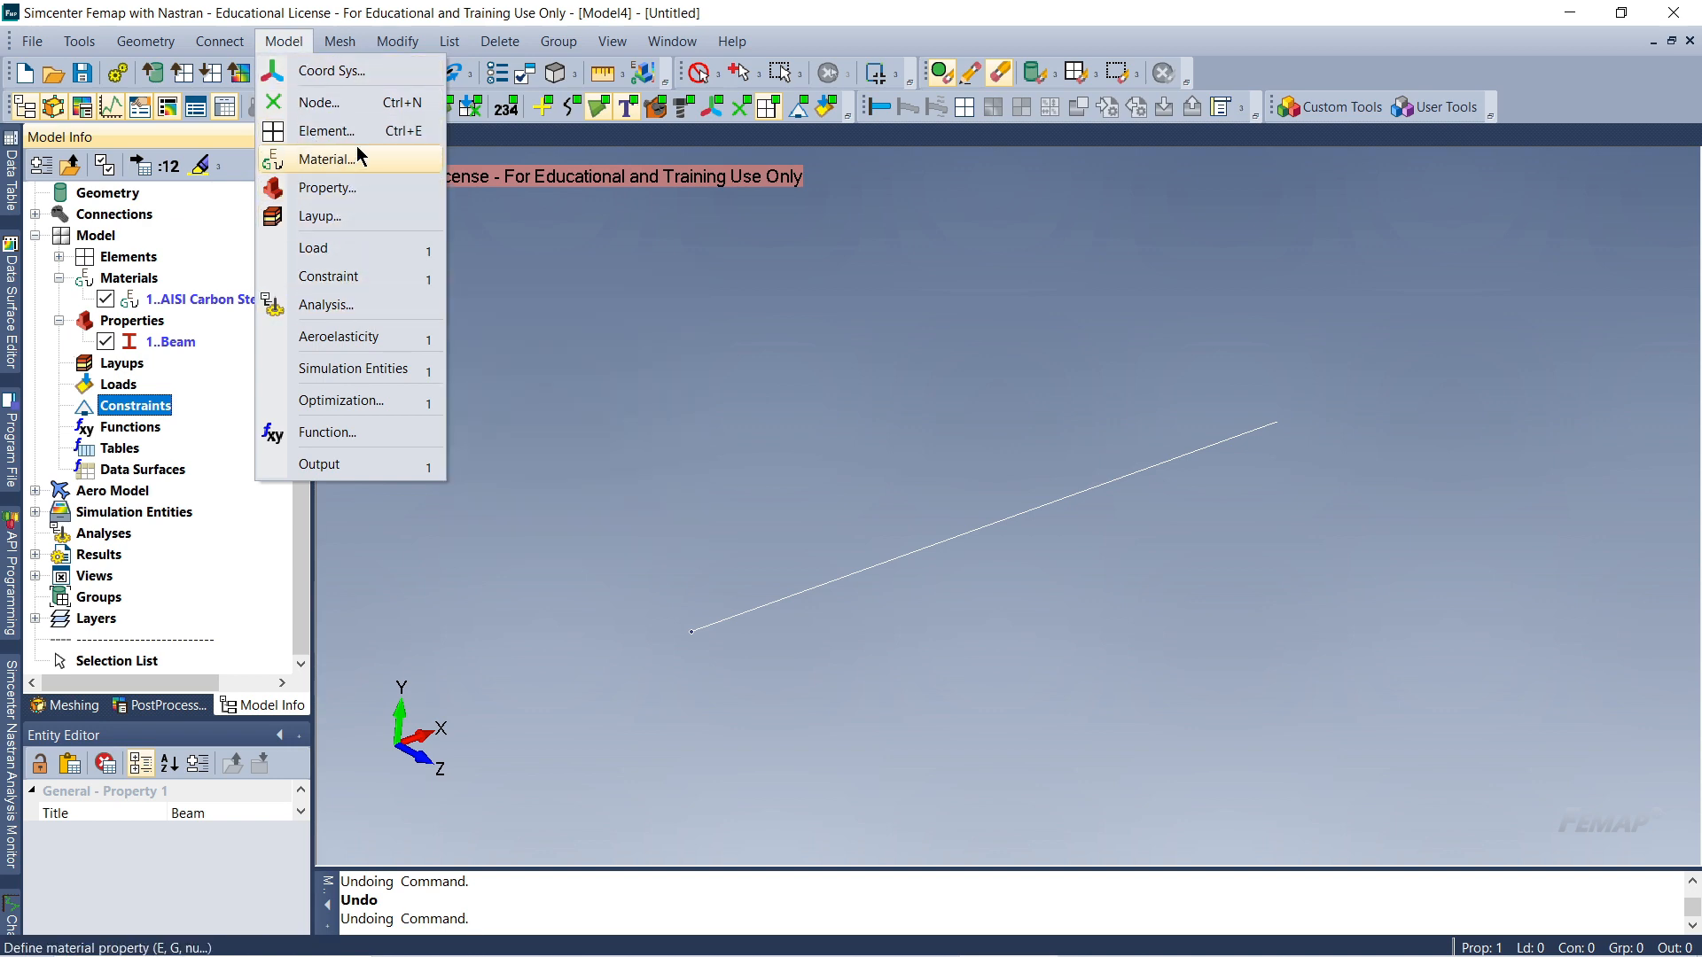
{"action": "mouse_move", "coordinate": [362, 272]}
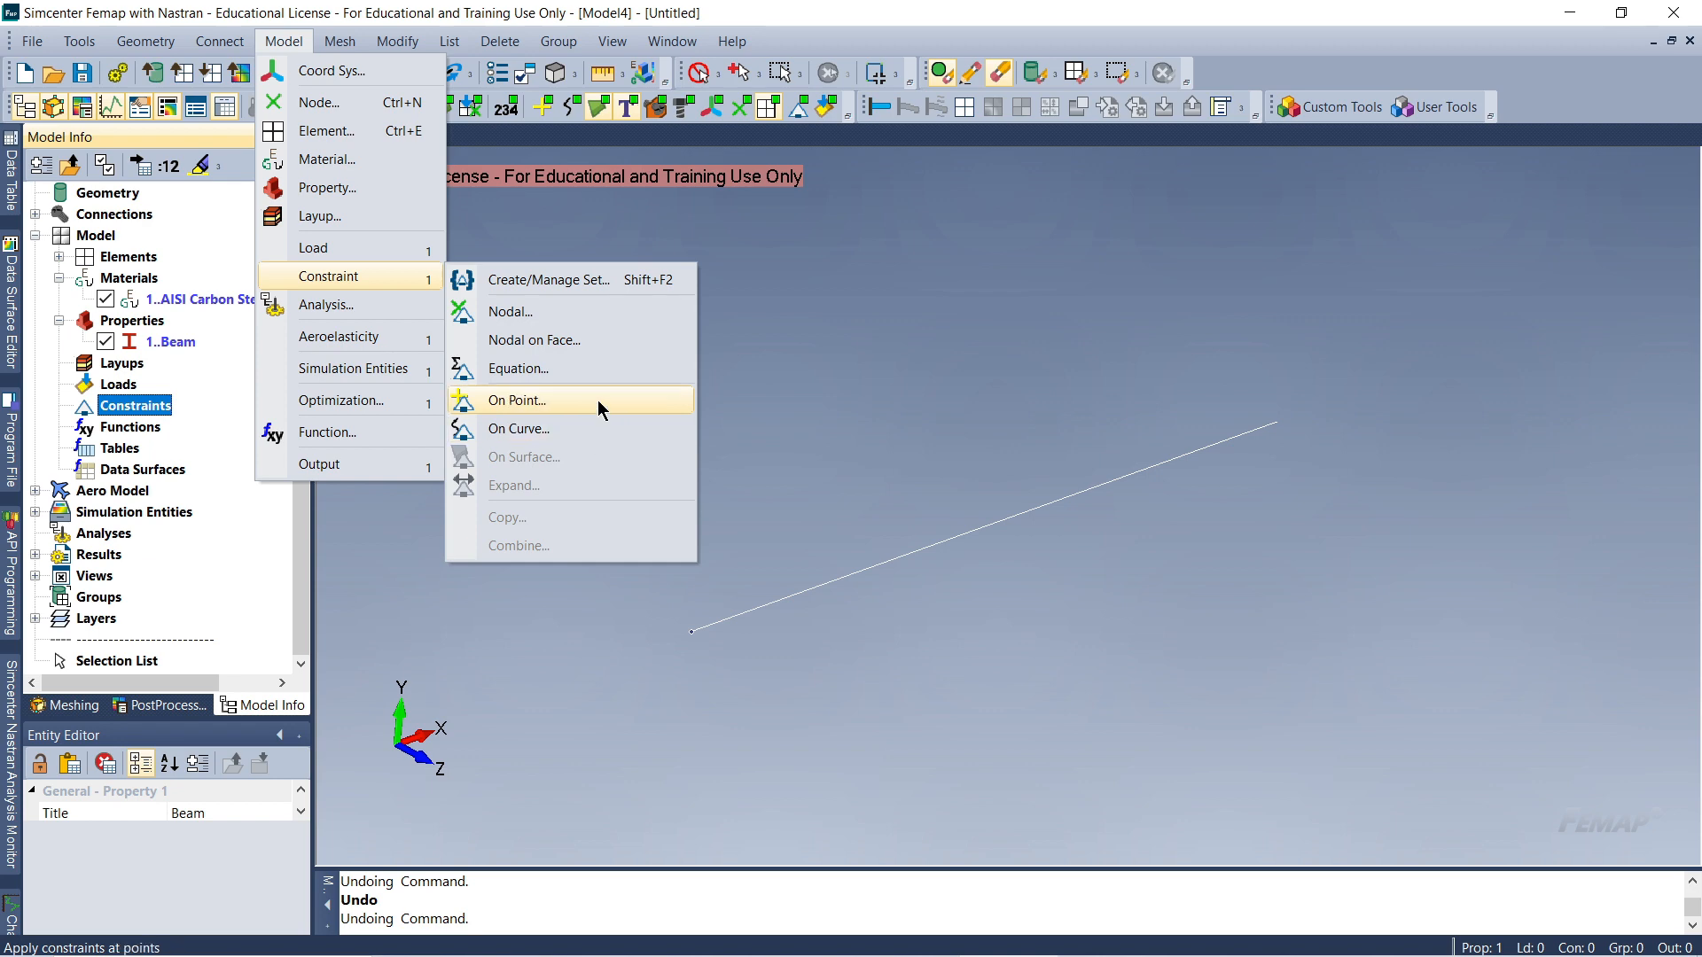
{"action": "left_click", "coordinate": [555, 403]}
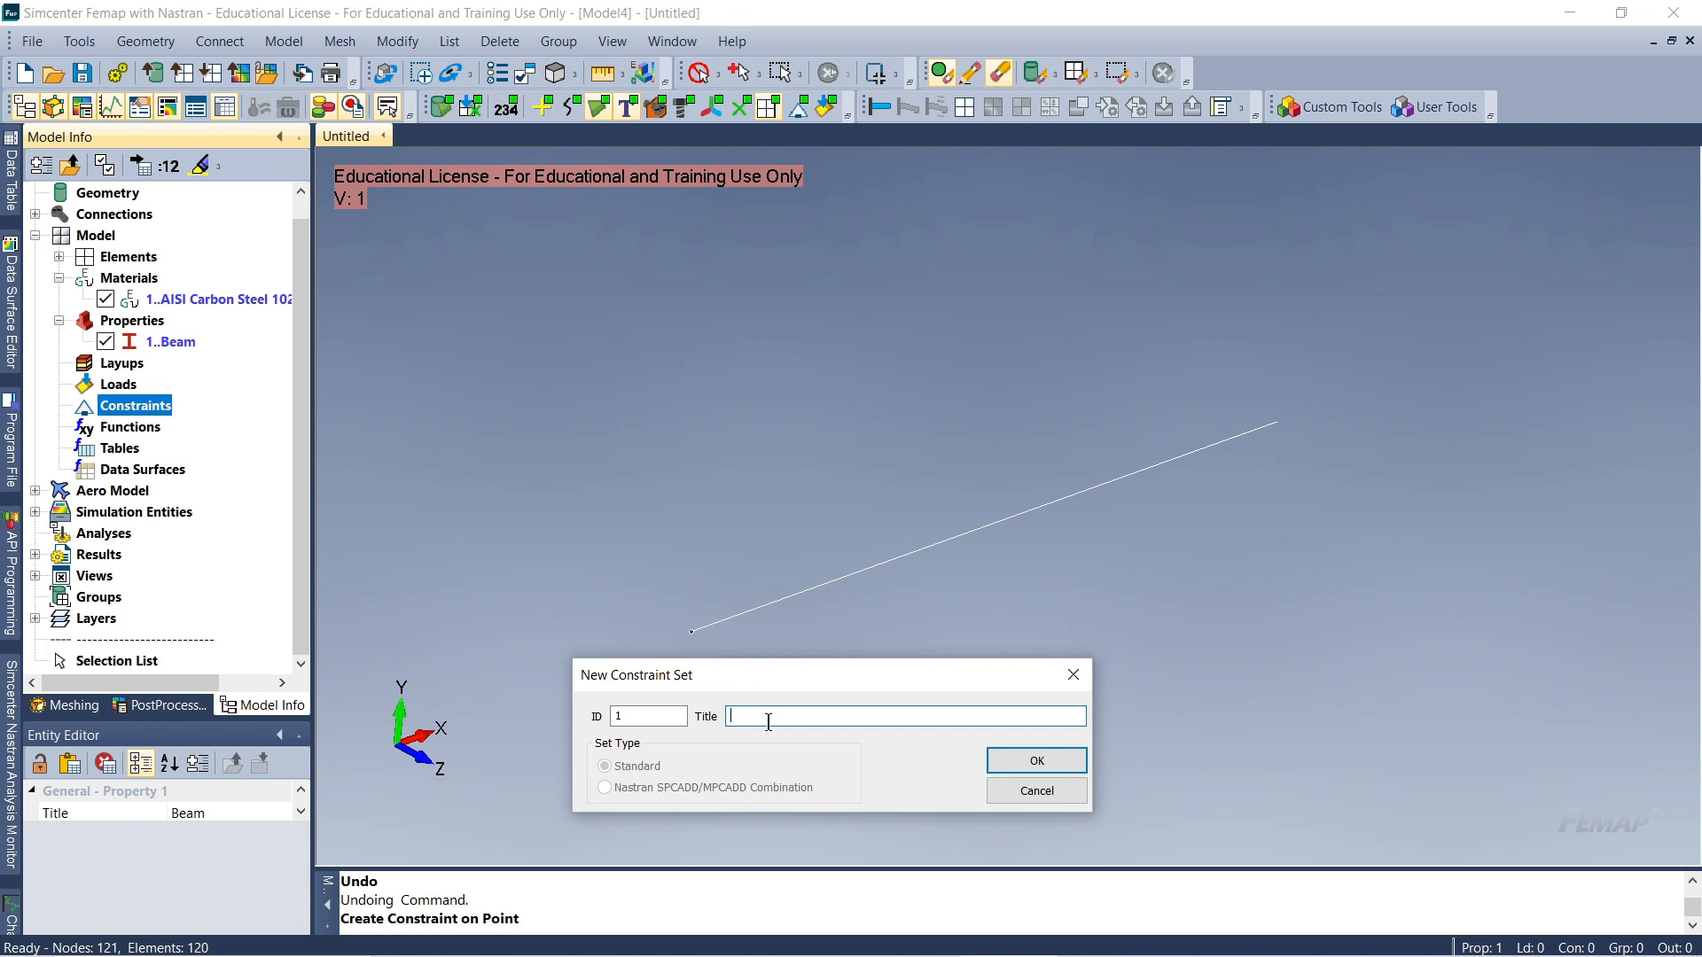
{"action": "type", "text": "Apoio1"}
{"action": "left_click", "coordinate": [1023, 763]}
Select point 1 at the near end of the beam as the point to constrain
{"action": "left_click_drag", "start_coordinate": [874, 827], "coordinate": [983, 707]}
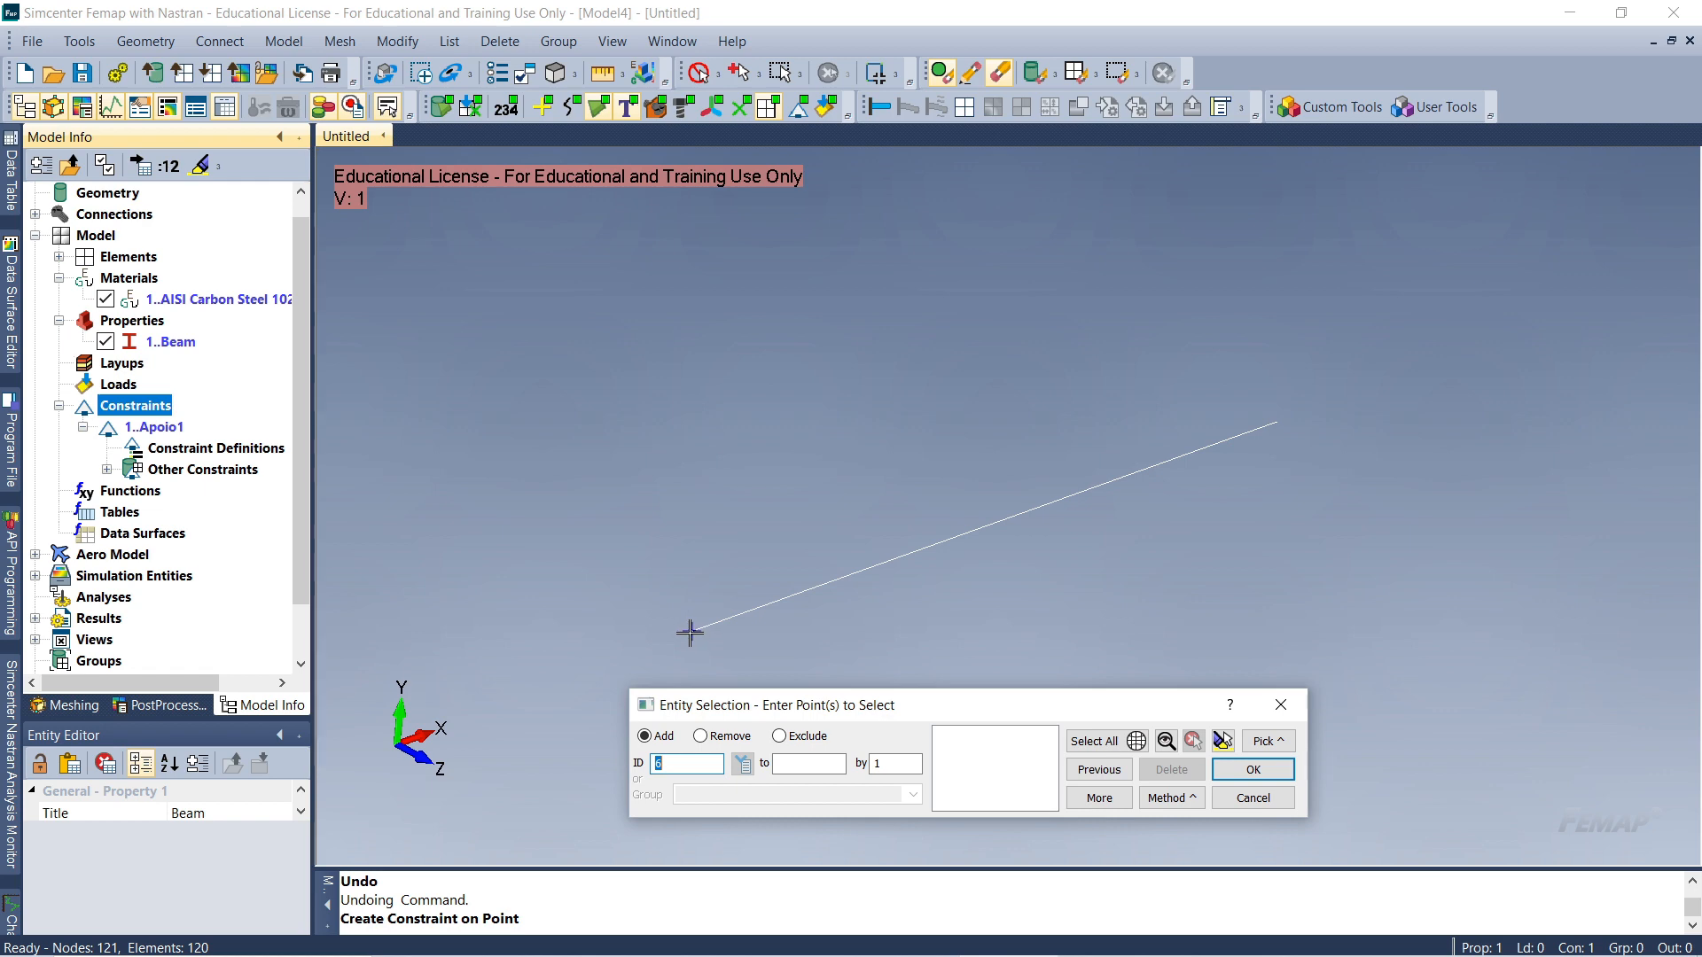
{"action": "left_click", "coordinate": [690, 632]}
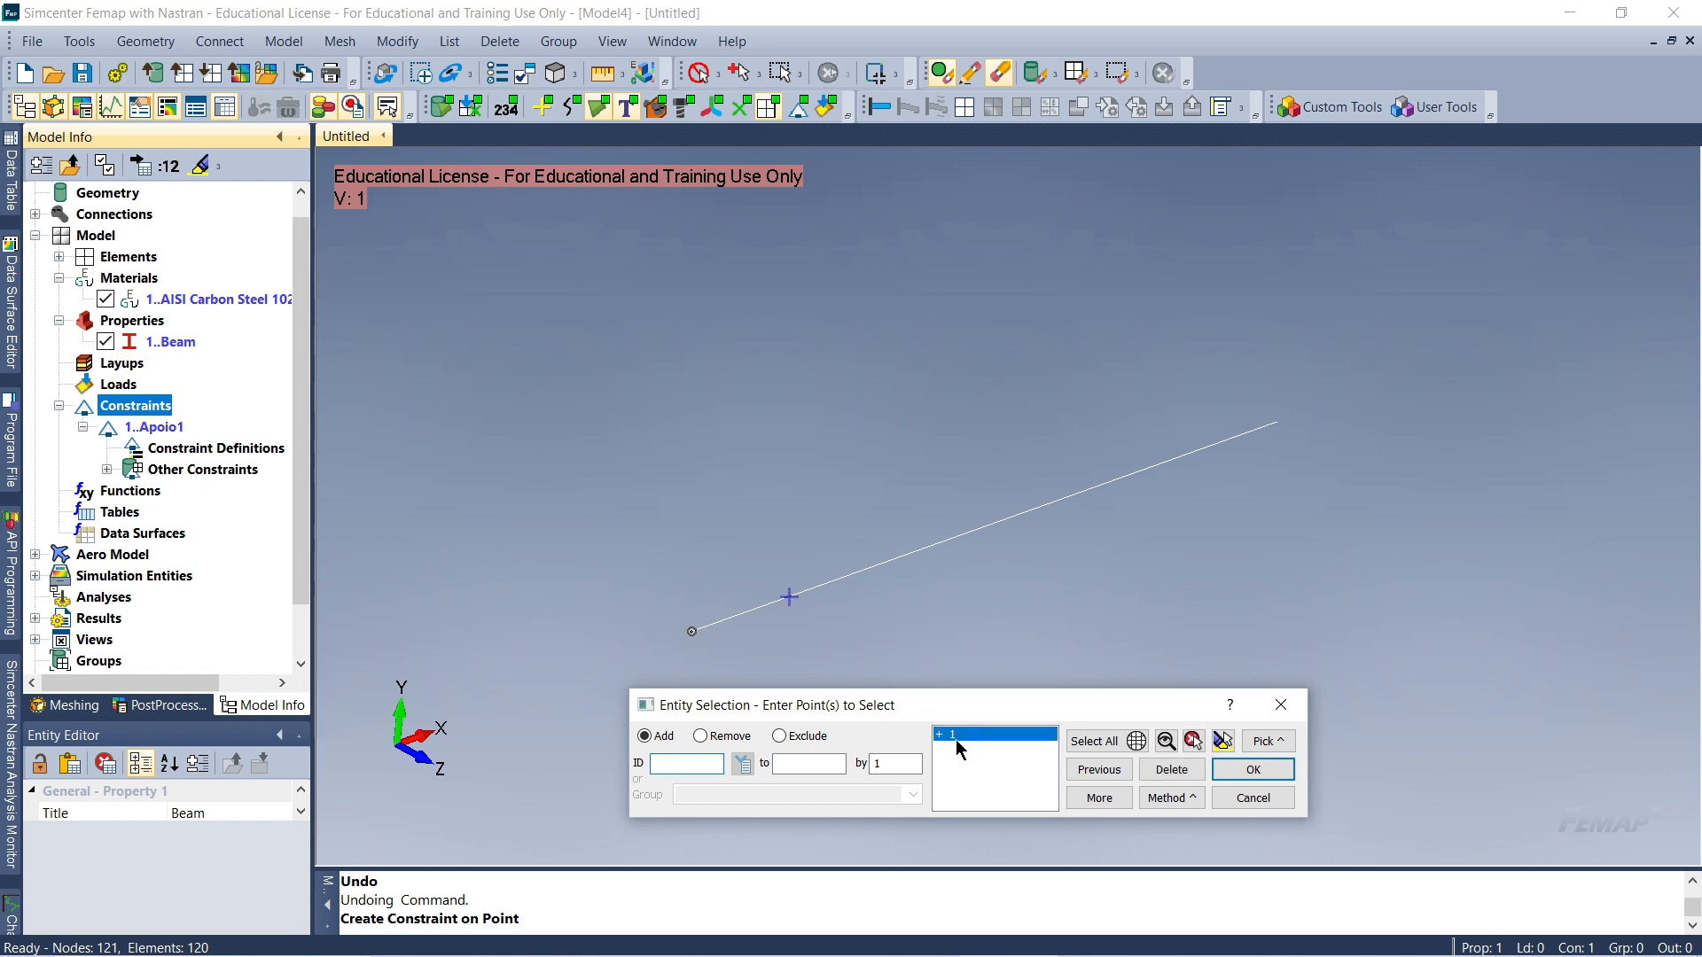
{"action": "left_click", "coordinate": [1176, 797]}
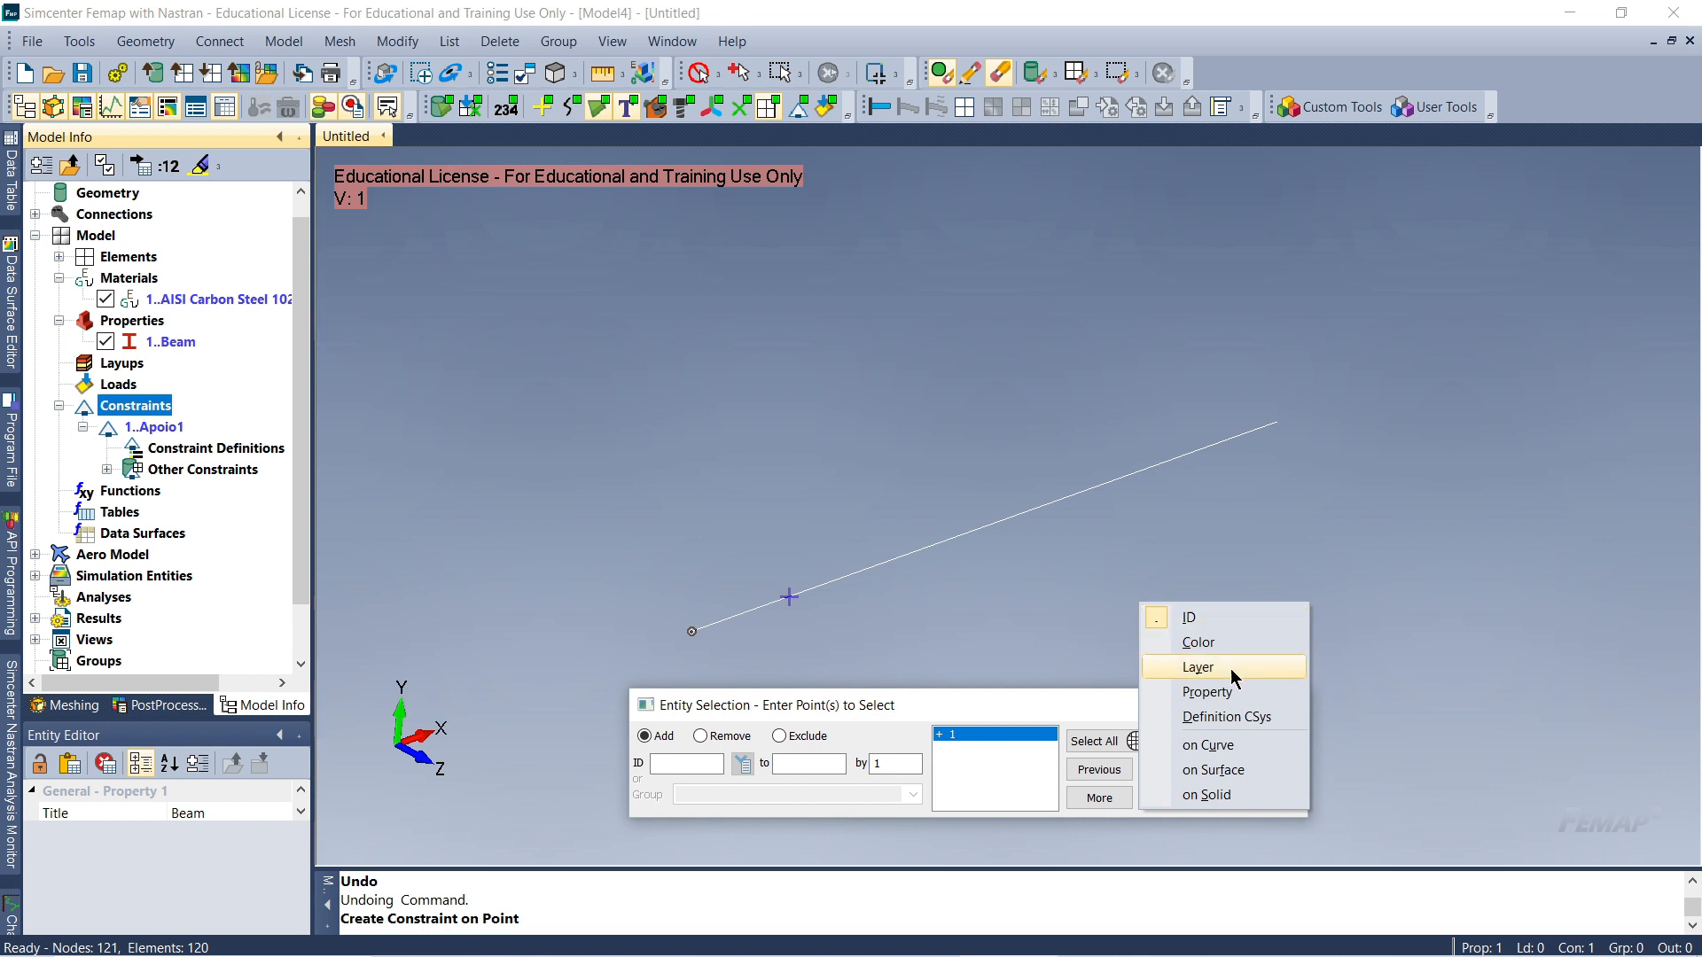
{"action": "left_click", "coordinate": [1100, 711]}
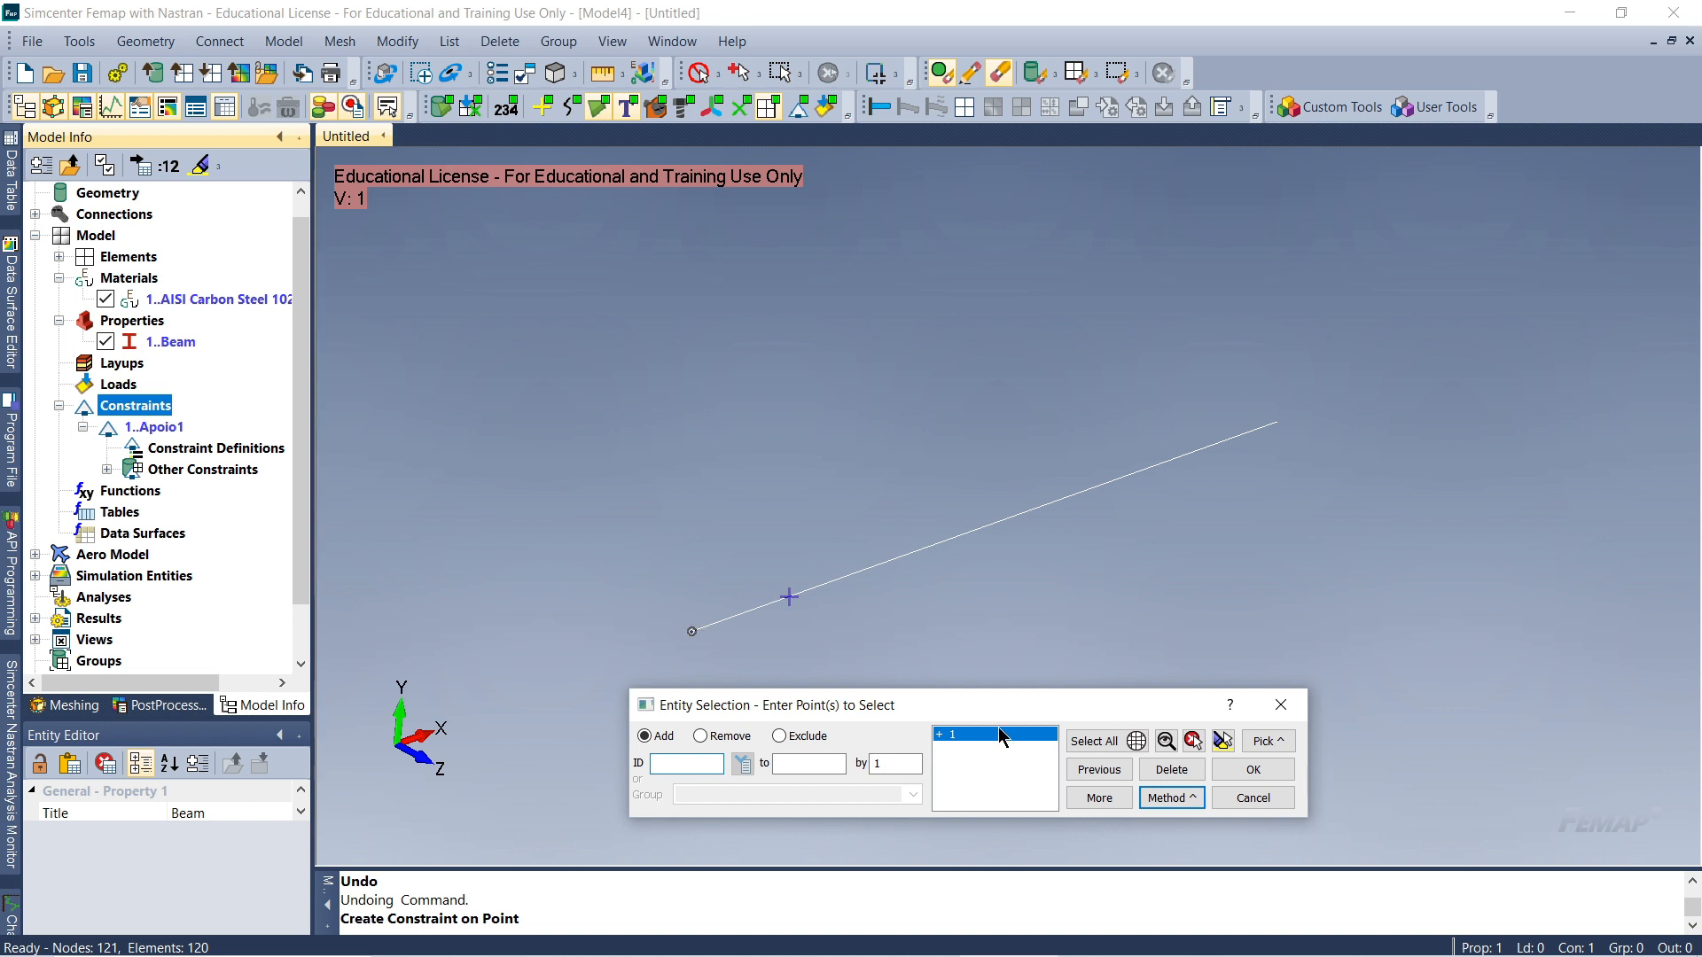
{"action": "left_click", "coordinate": [1222, 743]}
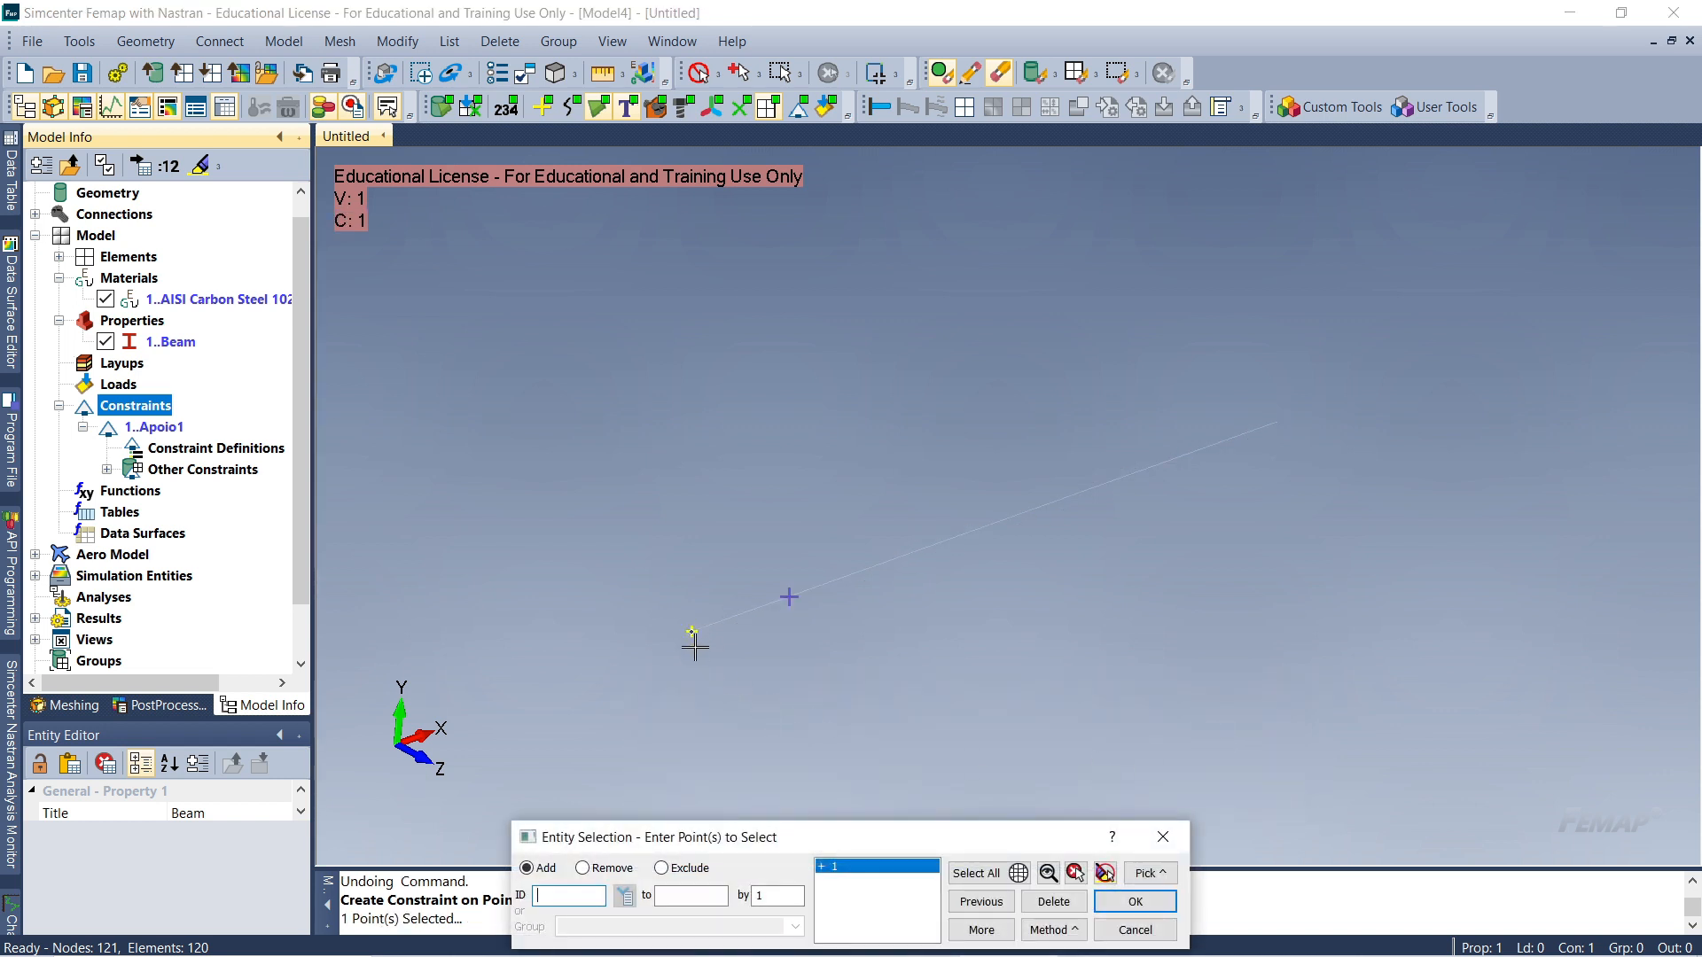
{"action": "left_click_drag", "start_coordinate": [839, 836], "coordinate": [941, 727]}
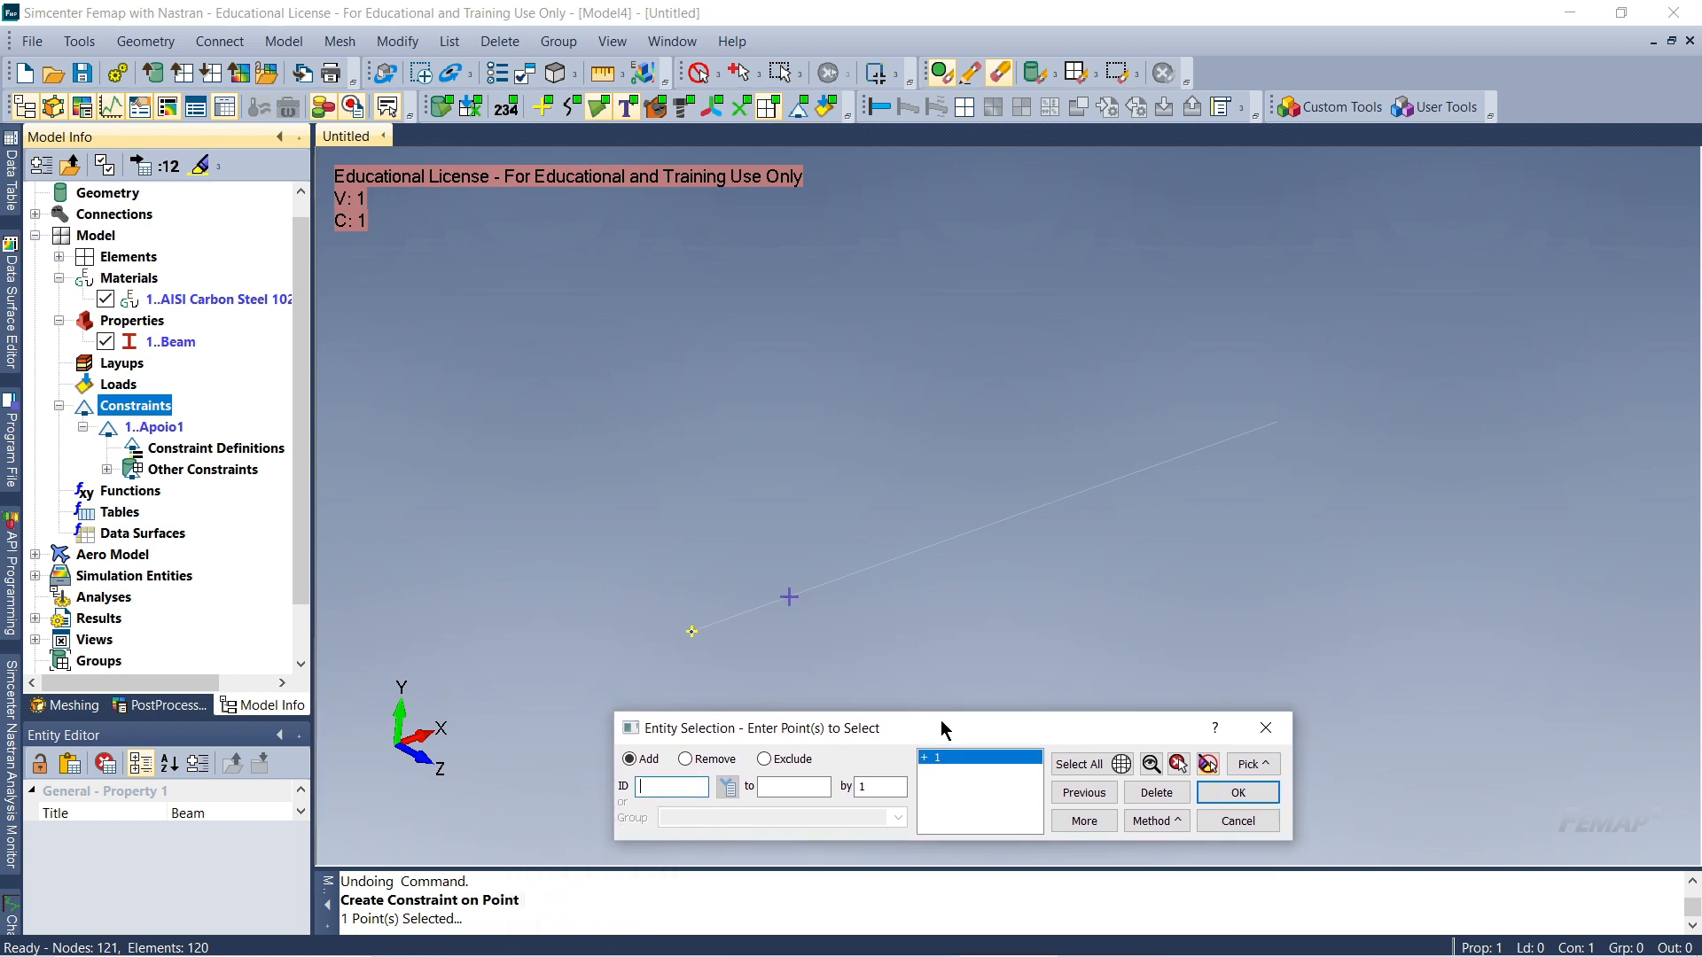
{"action": "left_click", "coordinate": [1222, 792]}
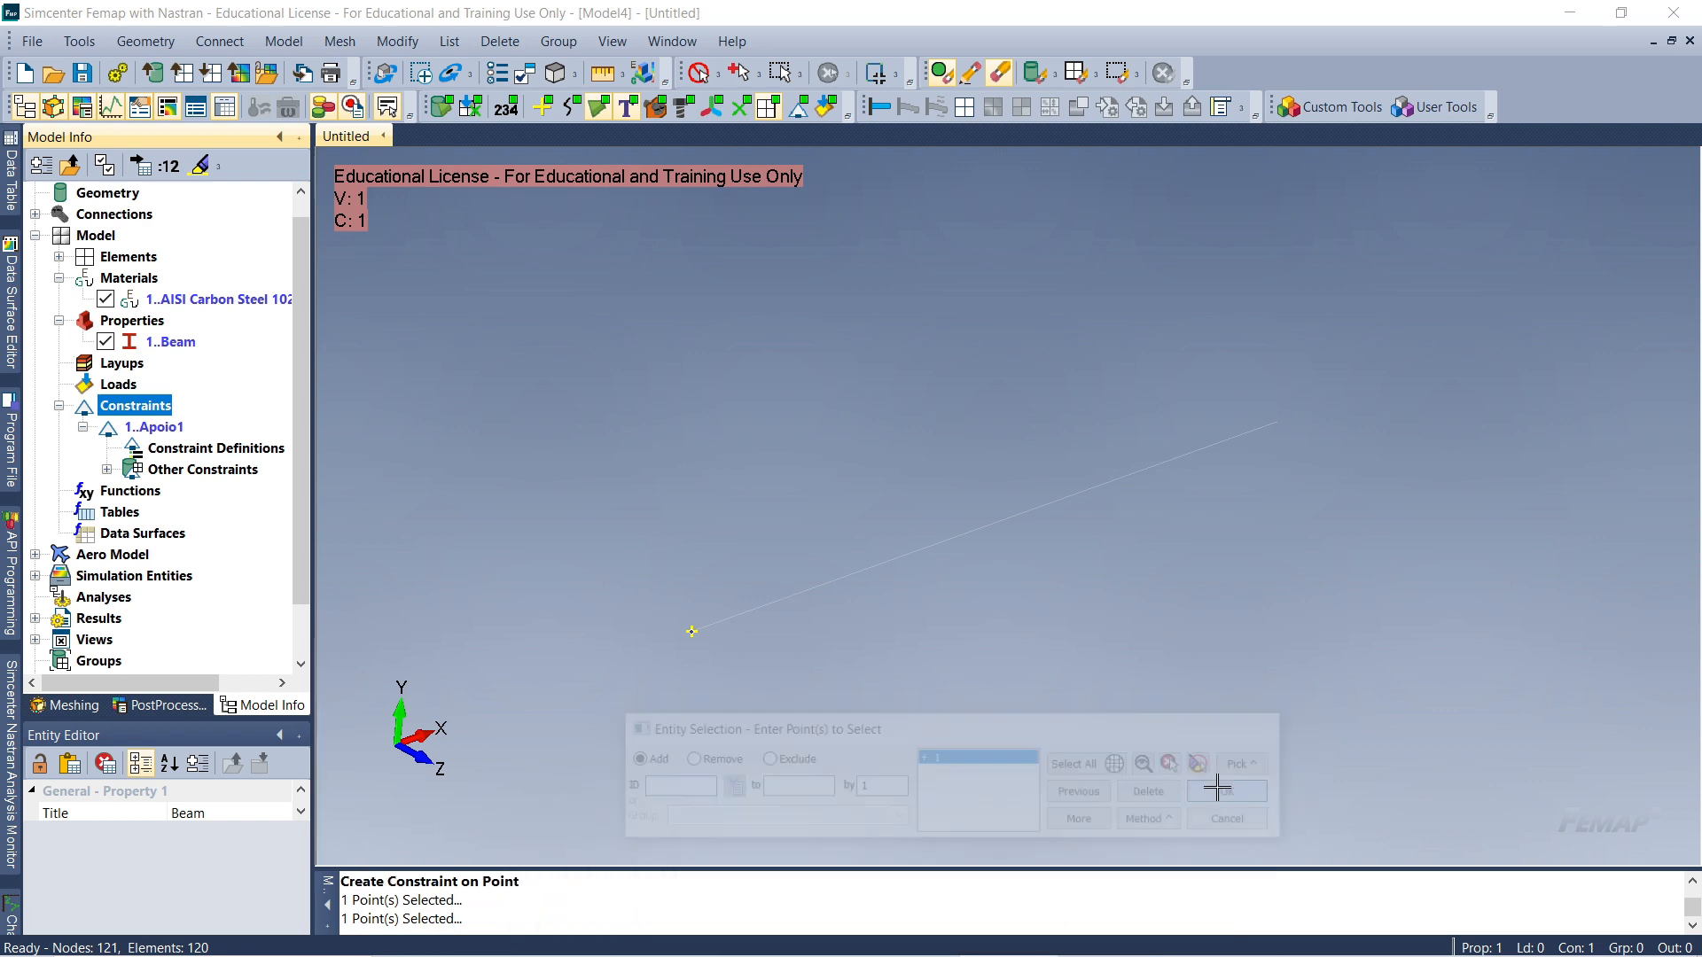
Set the constraint type to Arbitrary in CSys, using the 0..Global Rectangular coordinate system
{"action": "left_click_drag", "start_coordinate": [874, 459], "coordinate": [381, 321]}
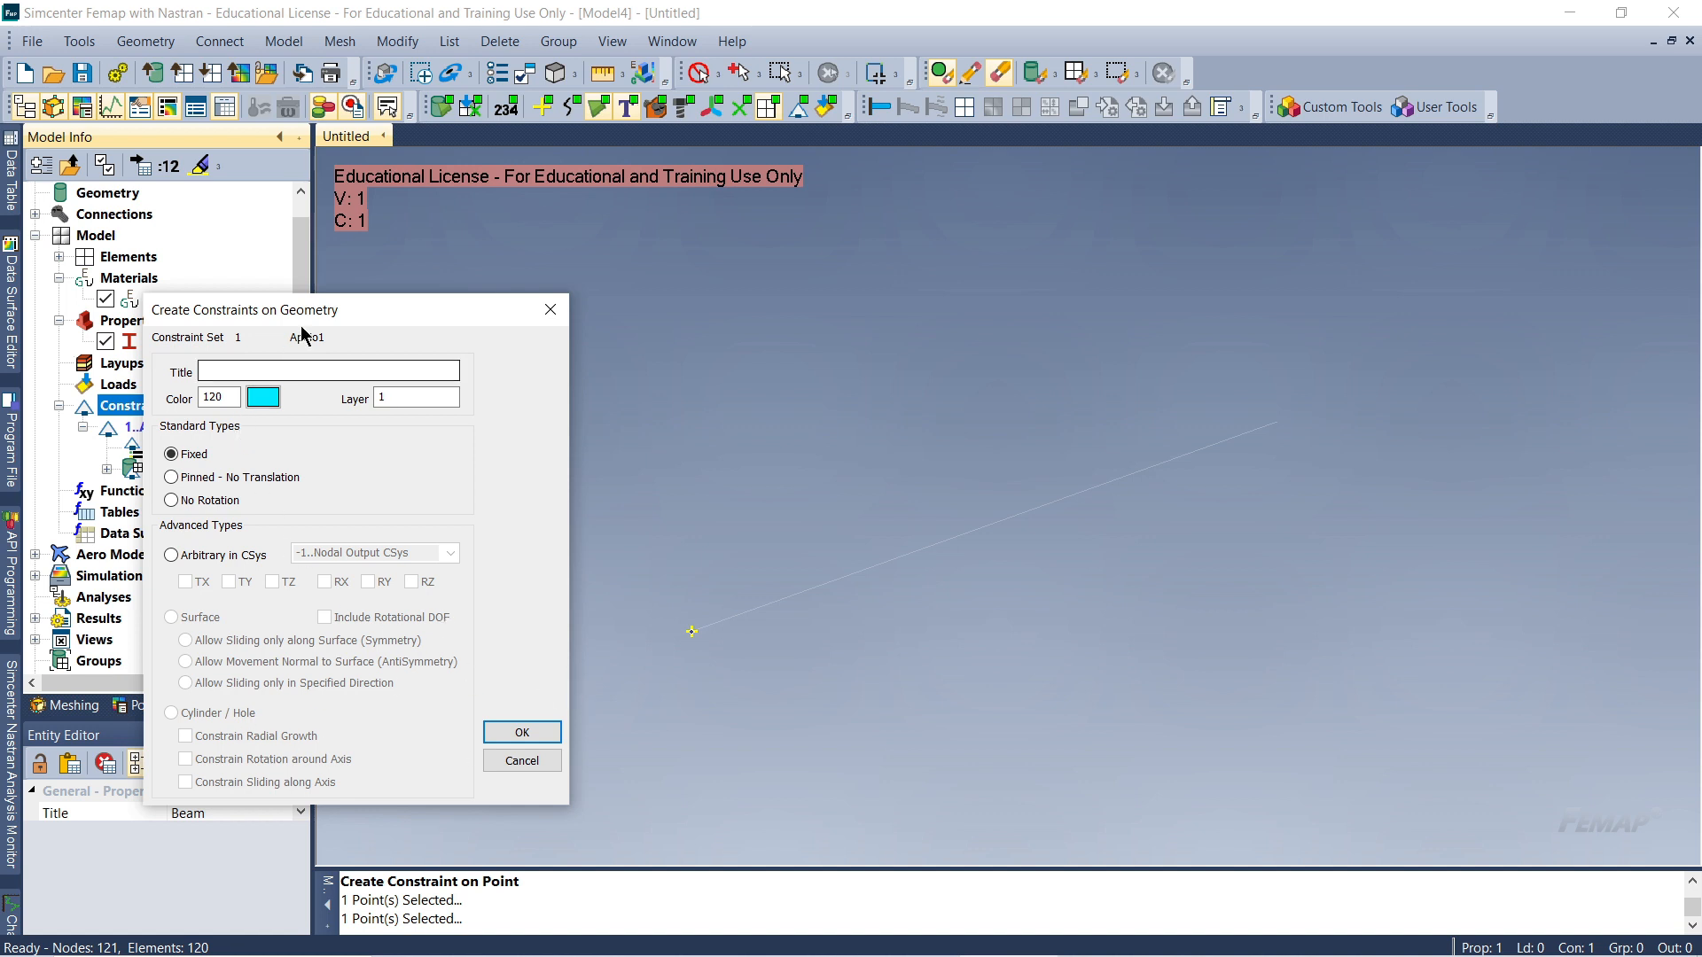
{"action": "left_click_drag", "start_coordinate": [301, 326], "coordinate": [285, 326]}
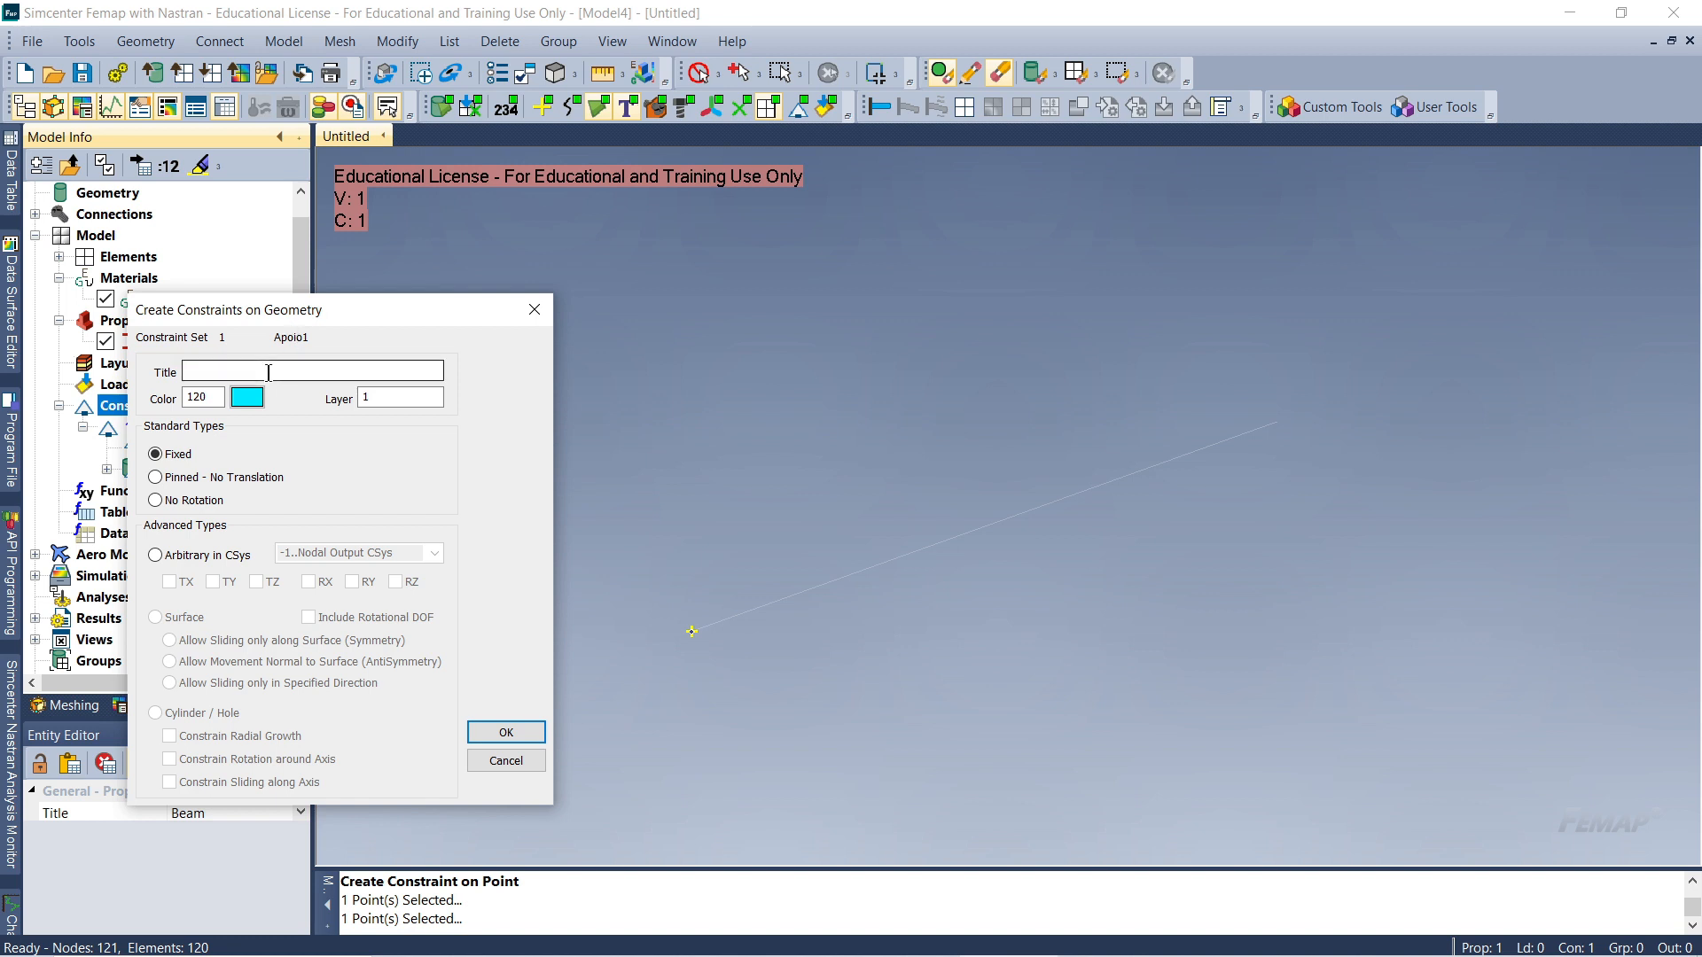
{"action": "left_click", "coordinate": [160, 557]}
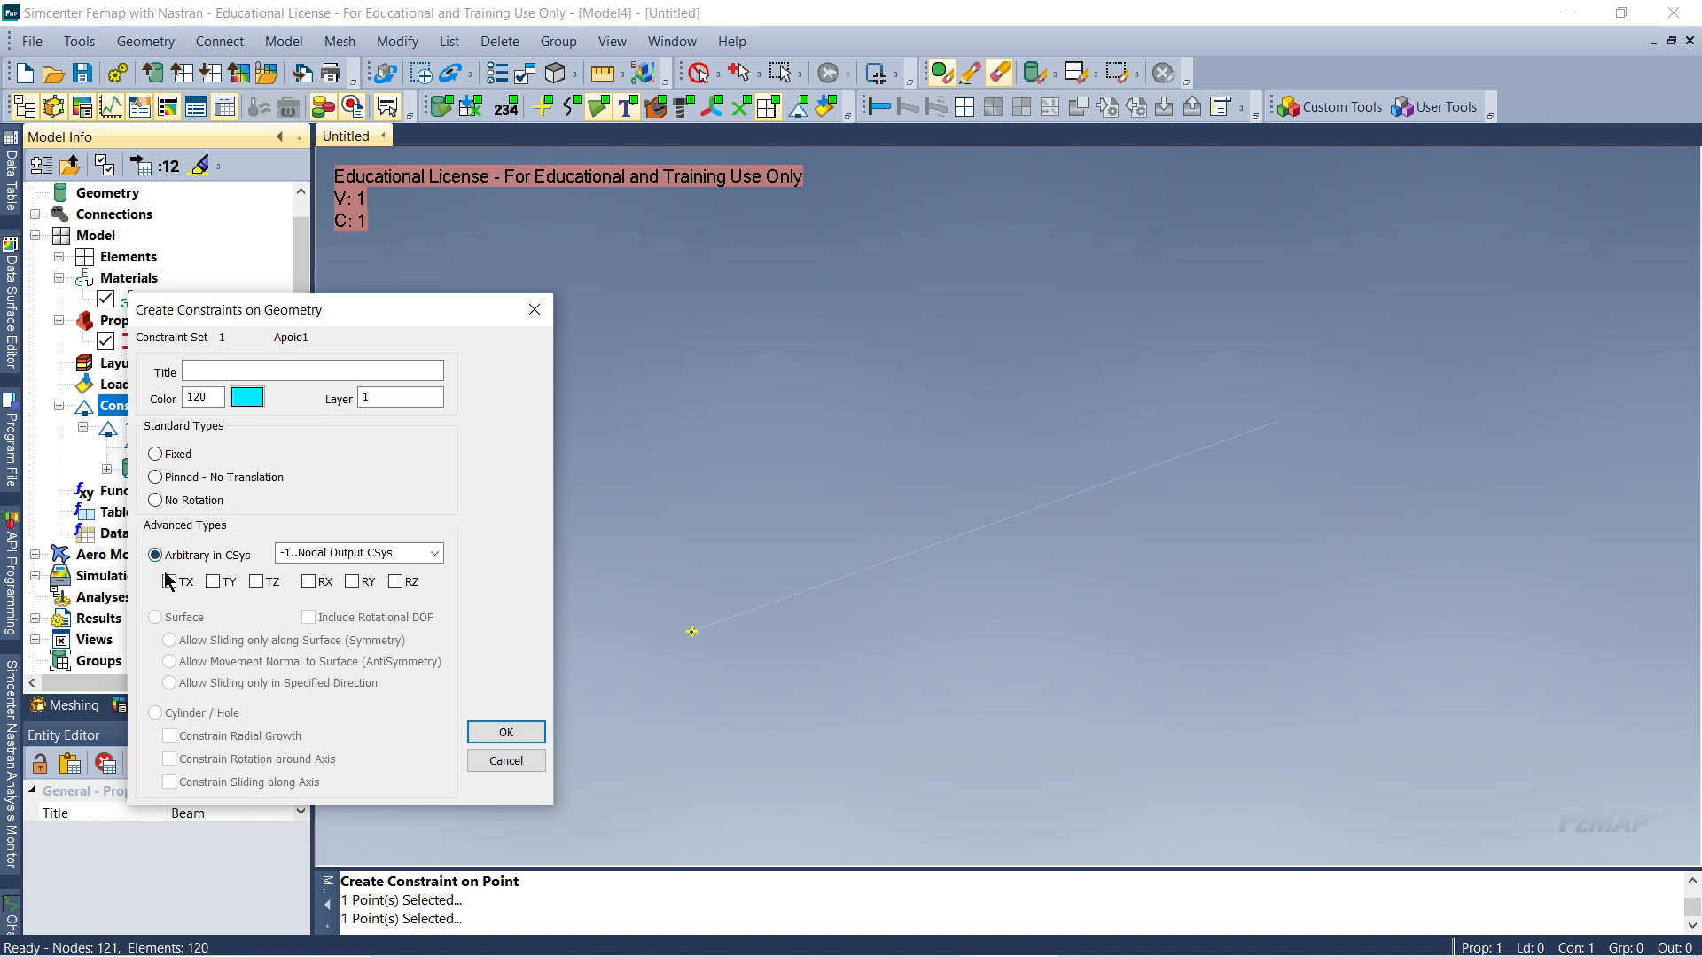
{"action": "left_click", "coordinate": [431, 553]}
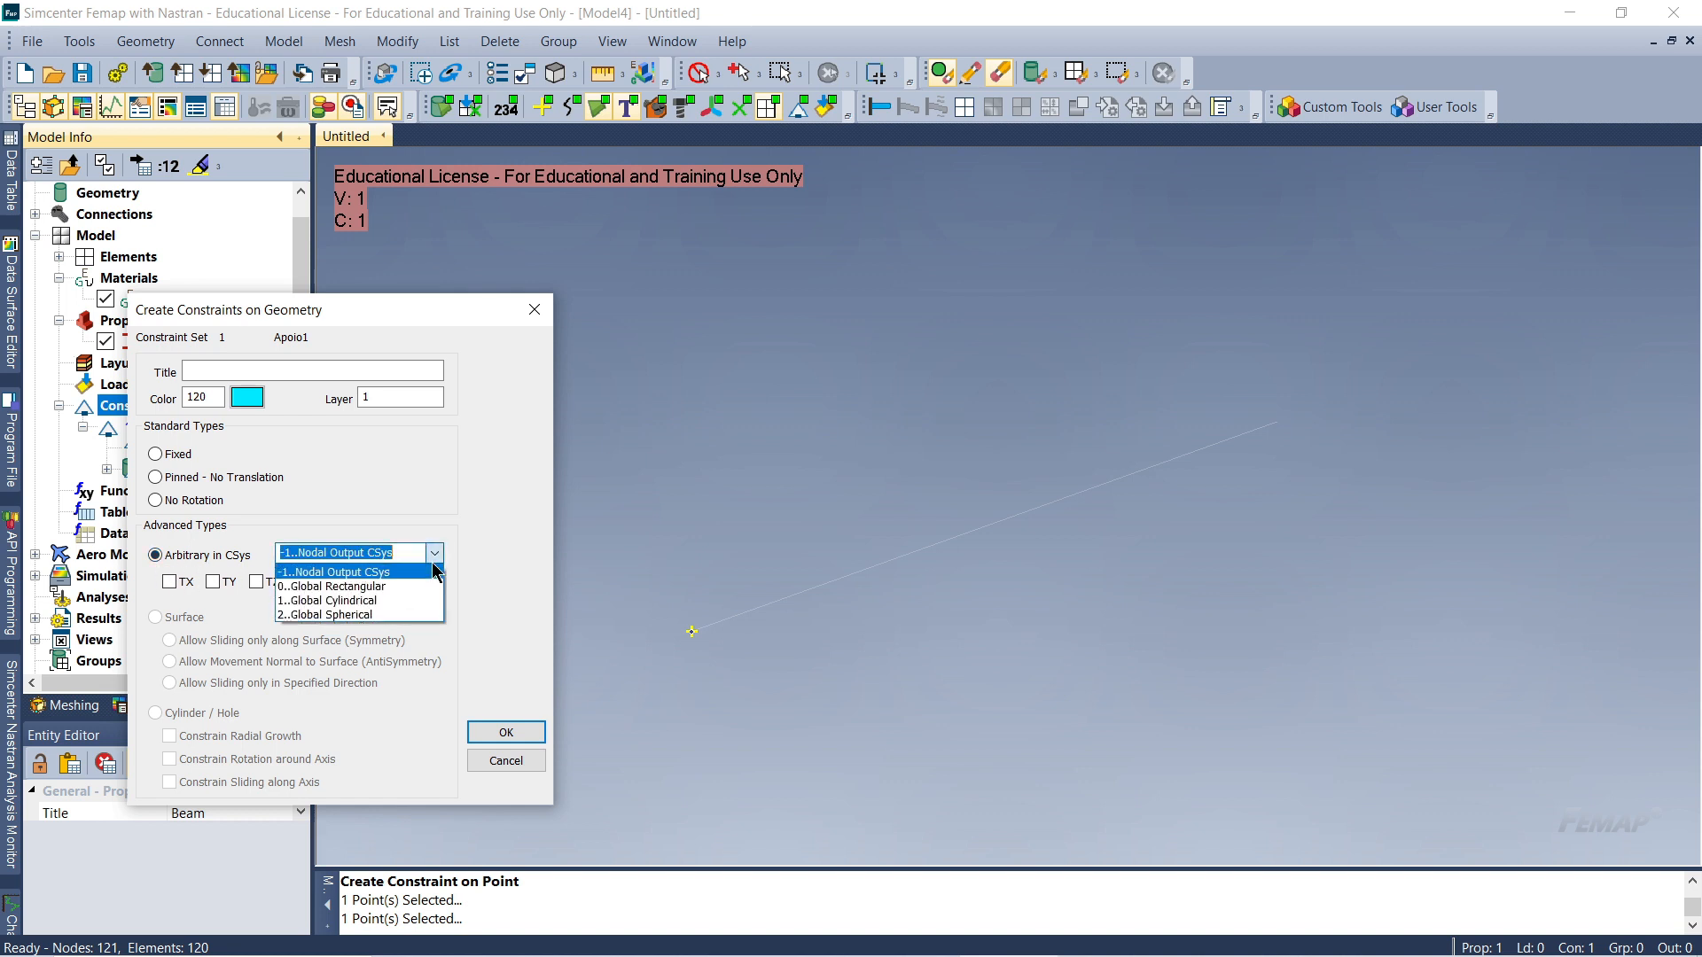
{"action": "left_click", "coordinate": [375, 594]}
{"action": "left_click_drag", "start_coordinate": [372, 334], "coordinate": [1218, 343]}
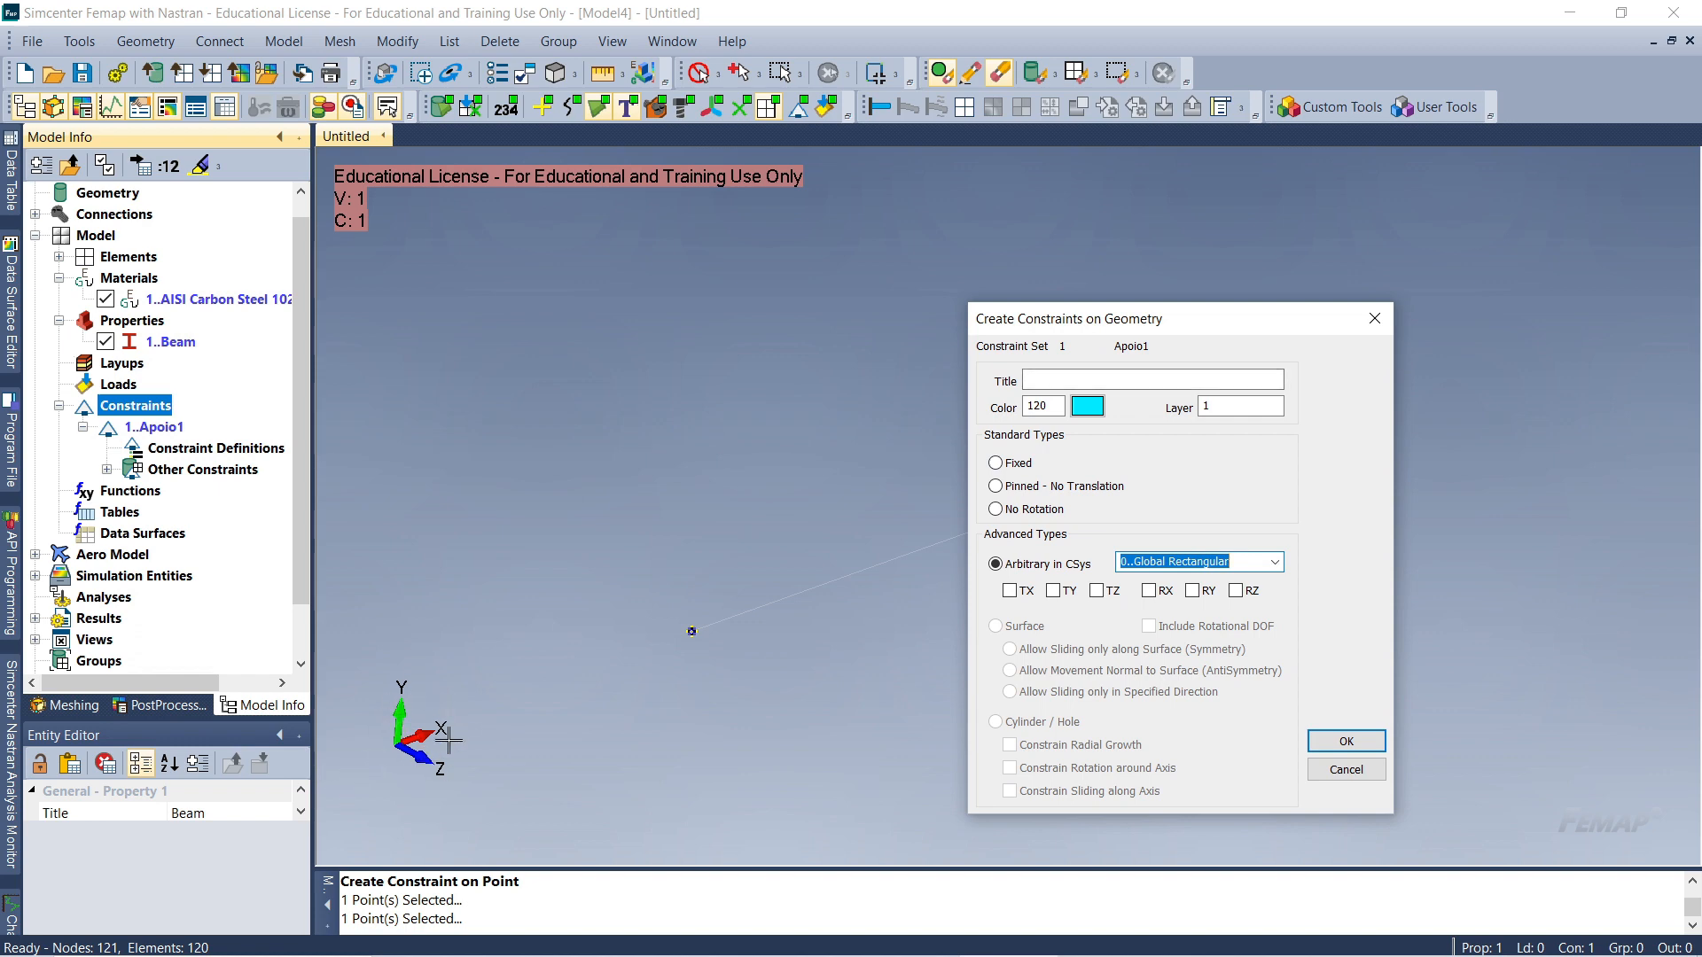
{"action": "left_click_drag", "start_coordinate": [1177, 320], "coordinate": [1253, 328]}
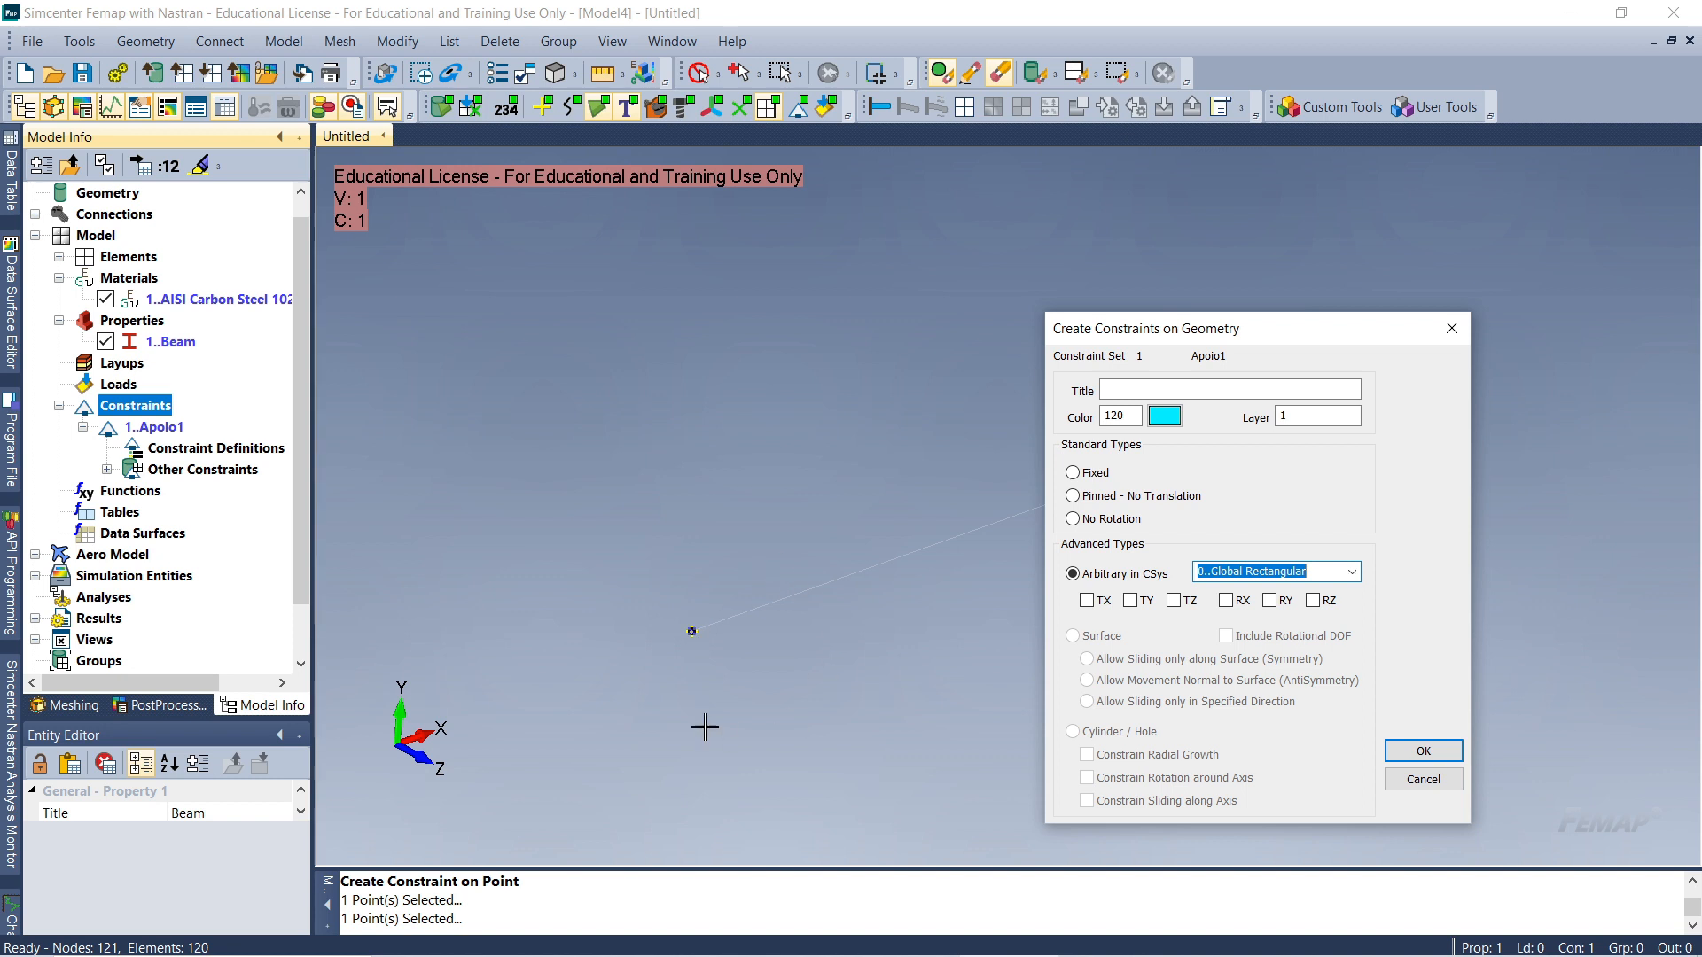
Constrain TX, TY, TZ, RX and RY at the selected point, leave RZ free, and end the constraint command
{"action": "left_click", "coordinate": [1088, 603]}
{"action": "left_click", "coordinate": [1131, 602]}
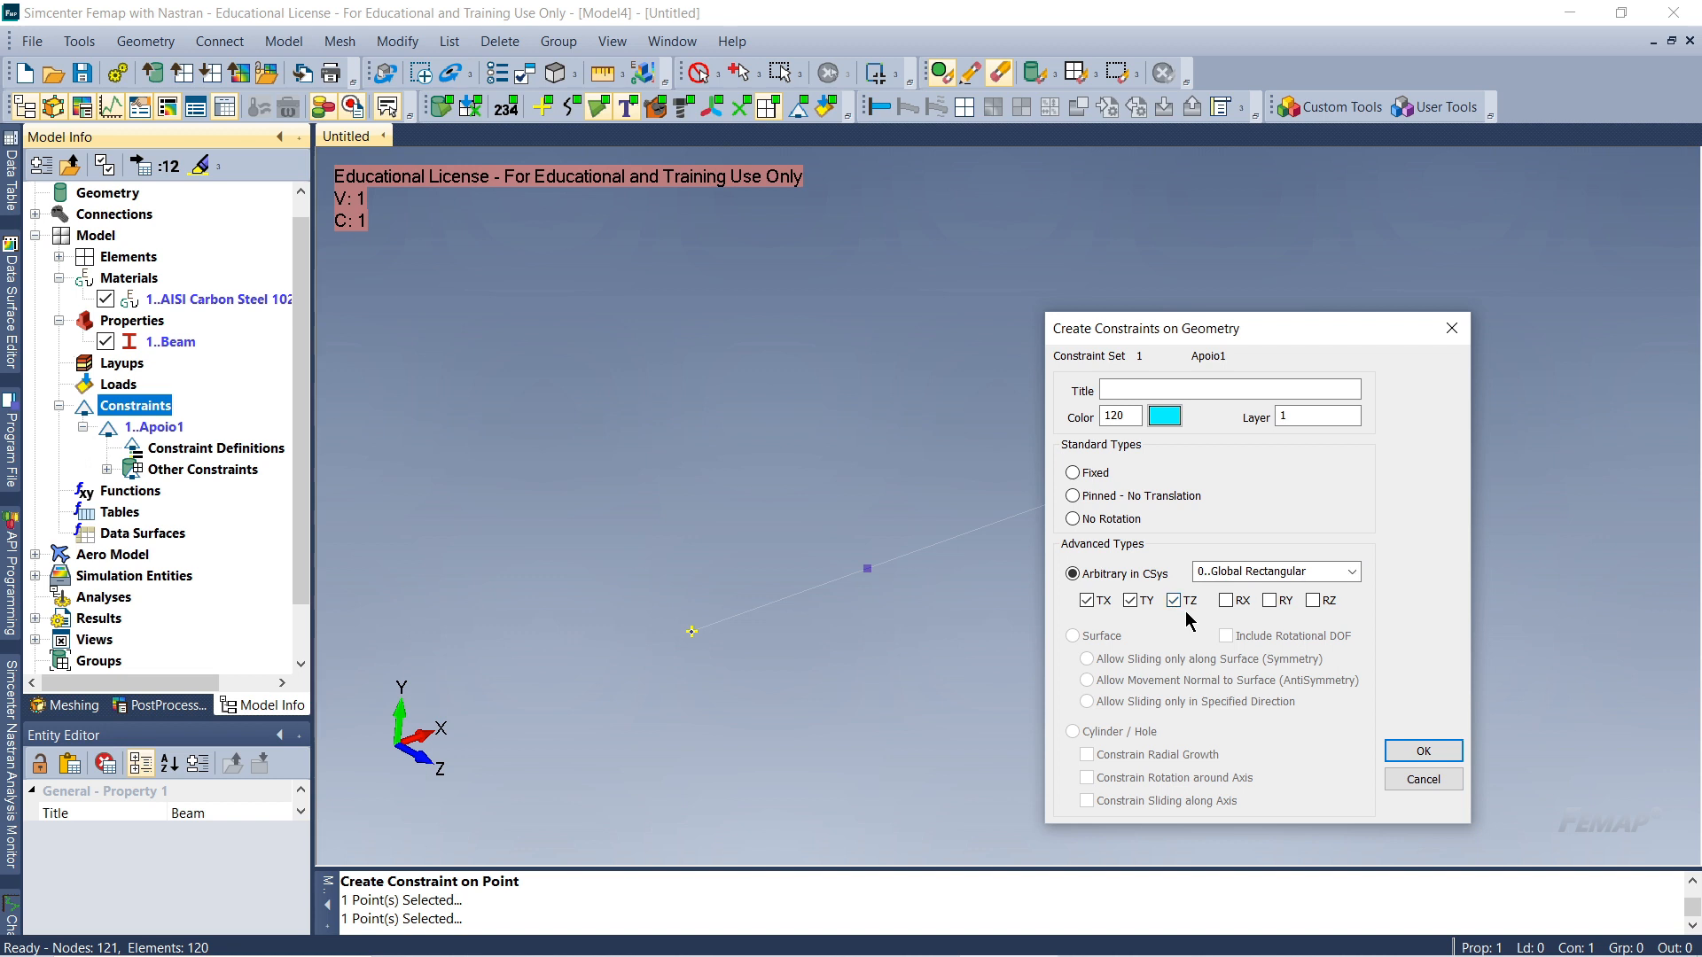
{"action": "left_click", "coordinate": [1233, 606]}
{"action": "left_click", "coordinate": [1280, 605]}
{"action": "left_click_drag", "start_coordinate": [1229, 345], "coordinate": [1207, 343]}
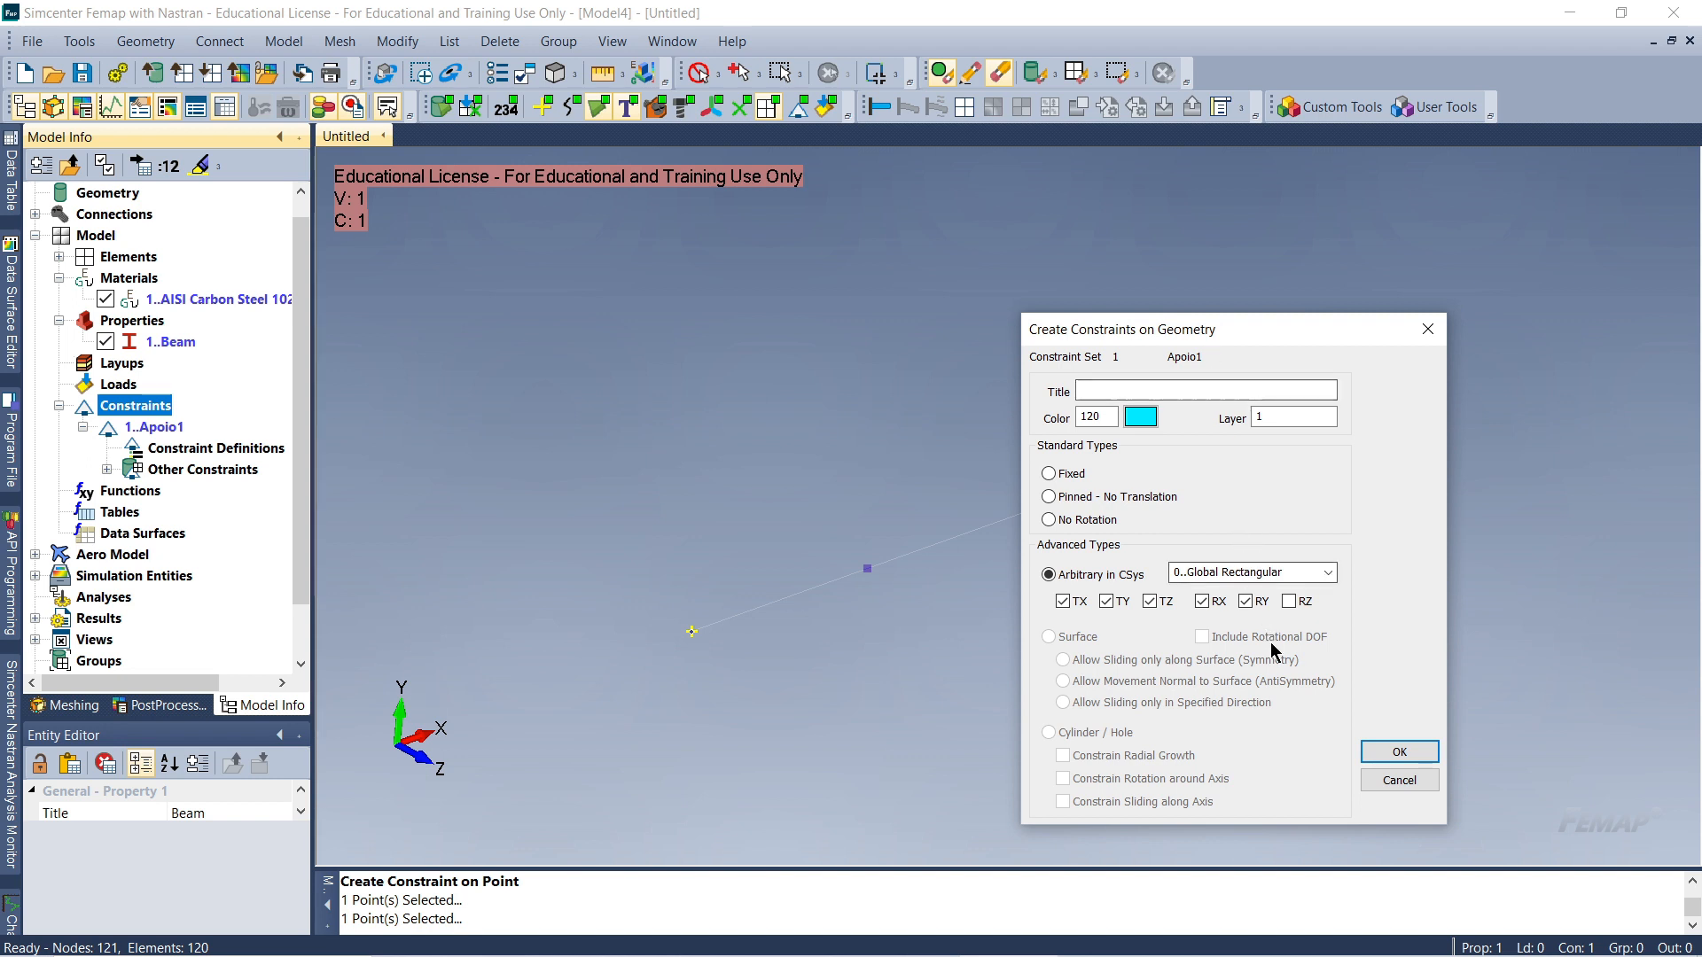
{"action": "left_click", "coordinate": [1399, 751]}
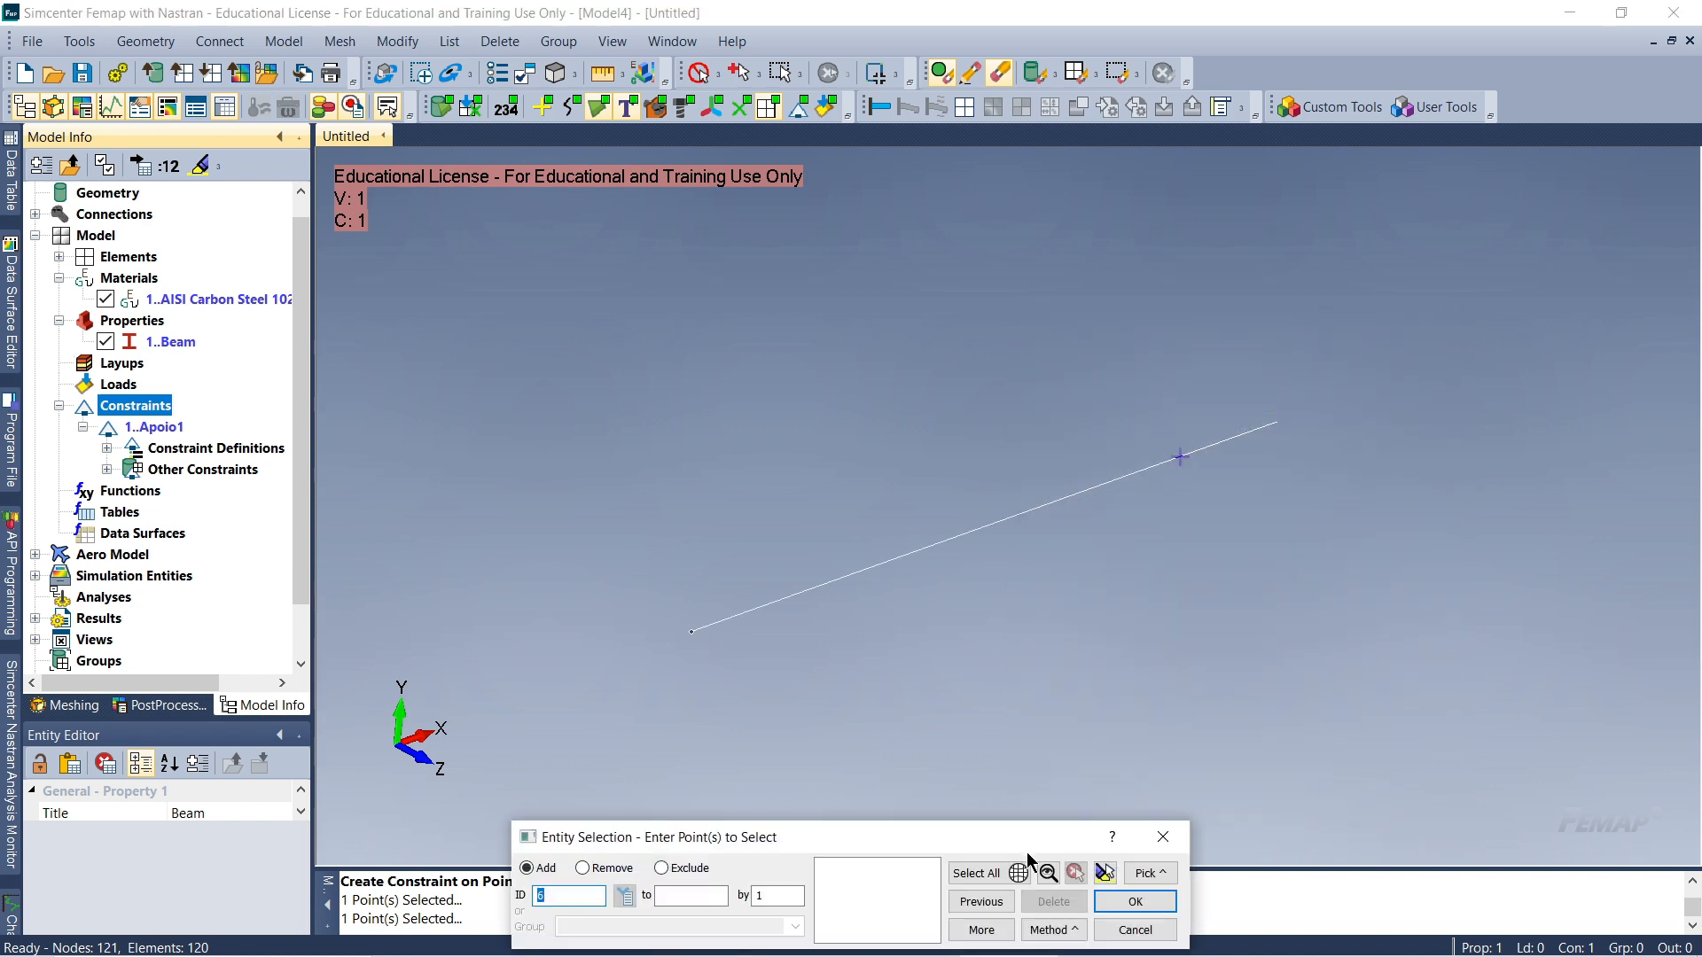
{"action": "left_click_drag", "start_coordinate": [896, 844], "coordinate": [976, 695]}
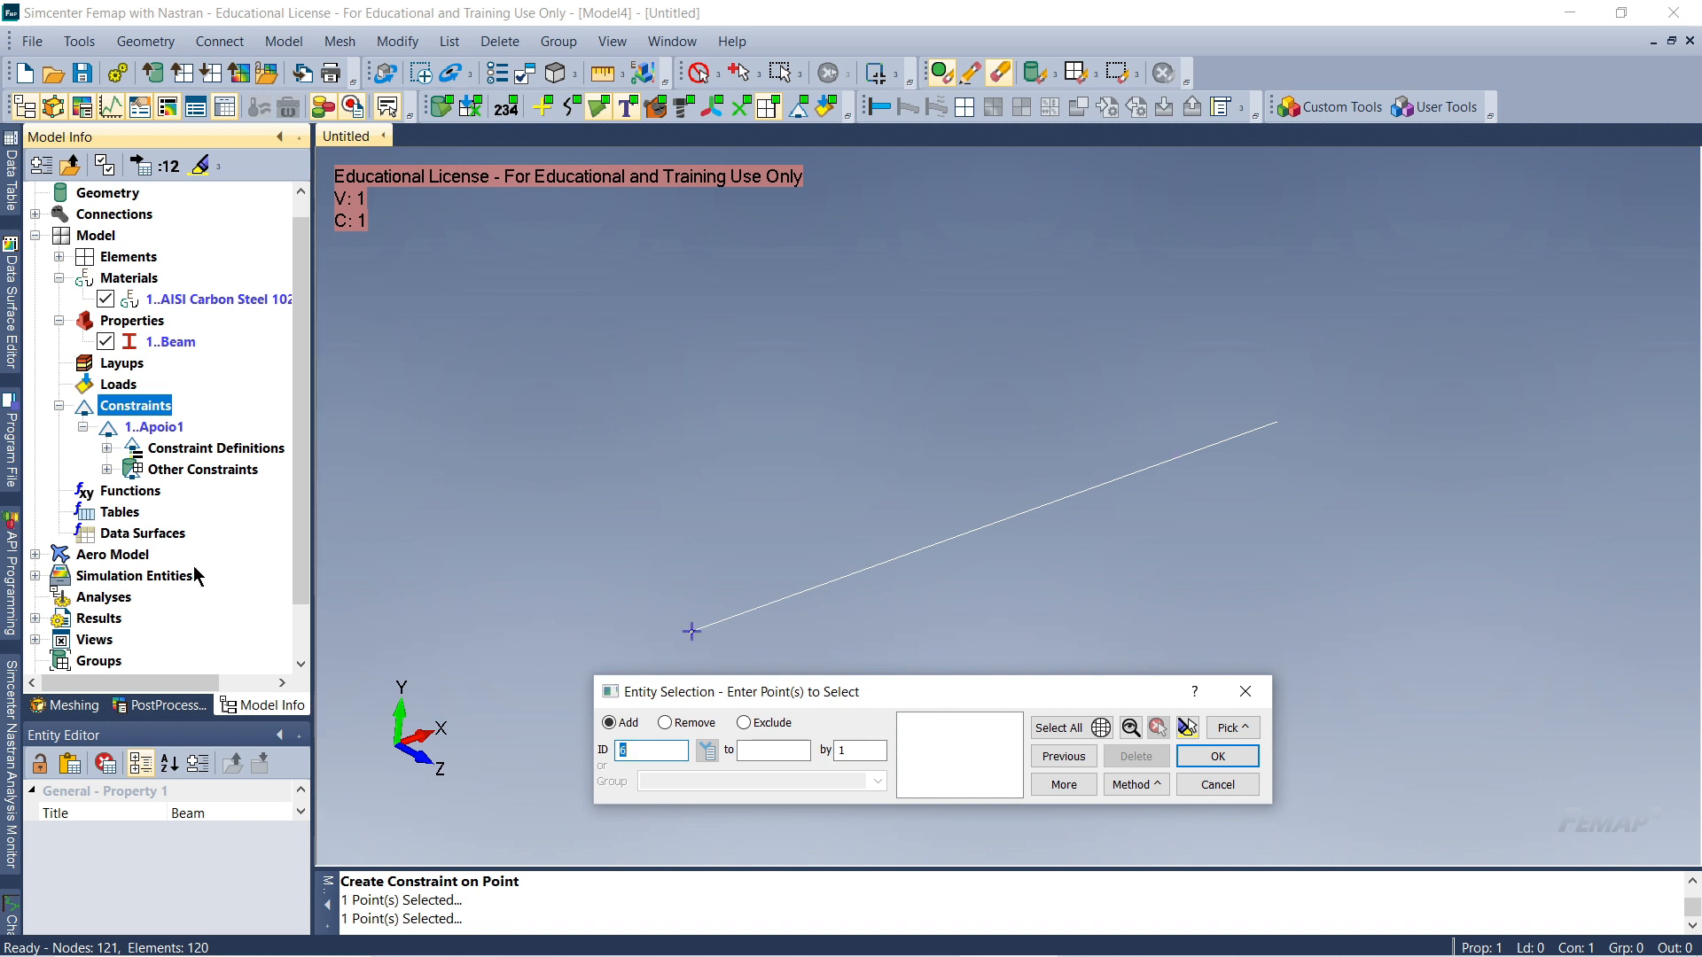
{"action": "left_click", "coordinate": [1243, 691]}
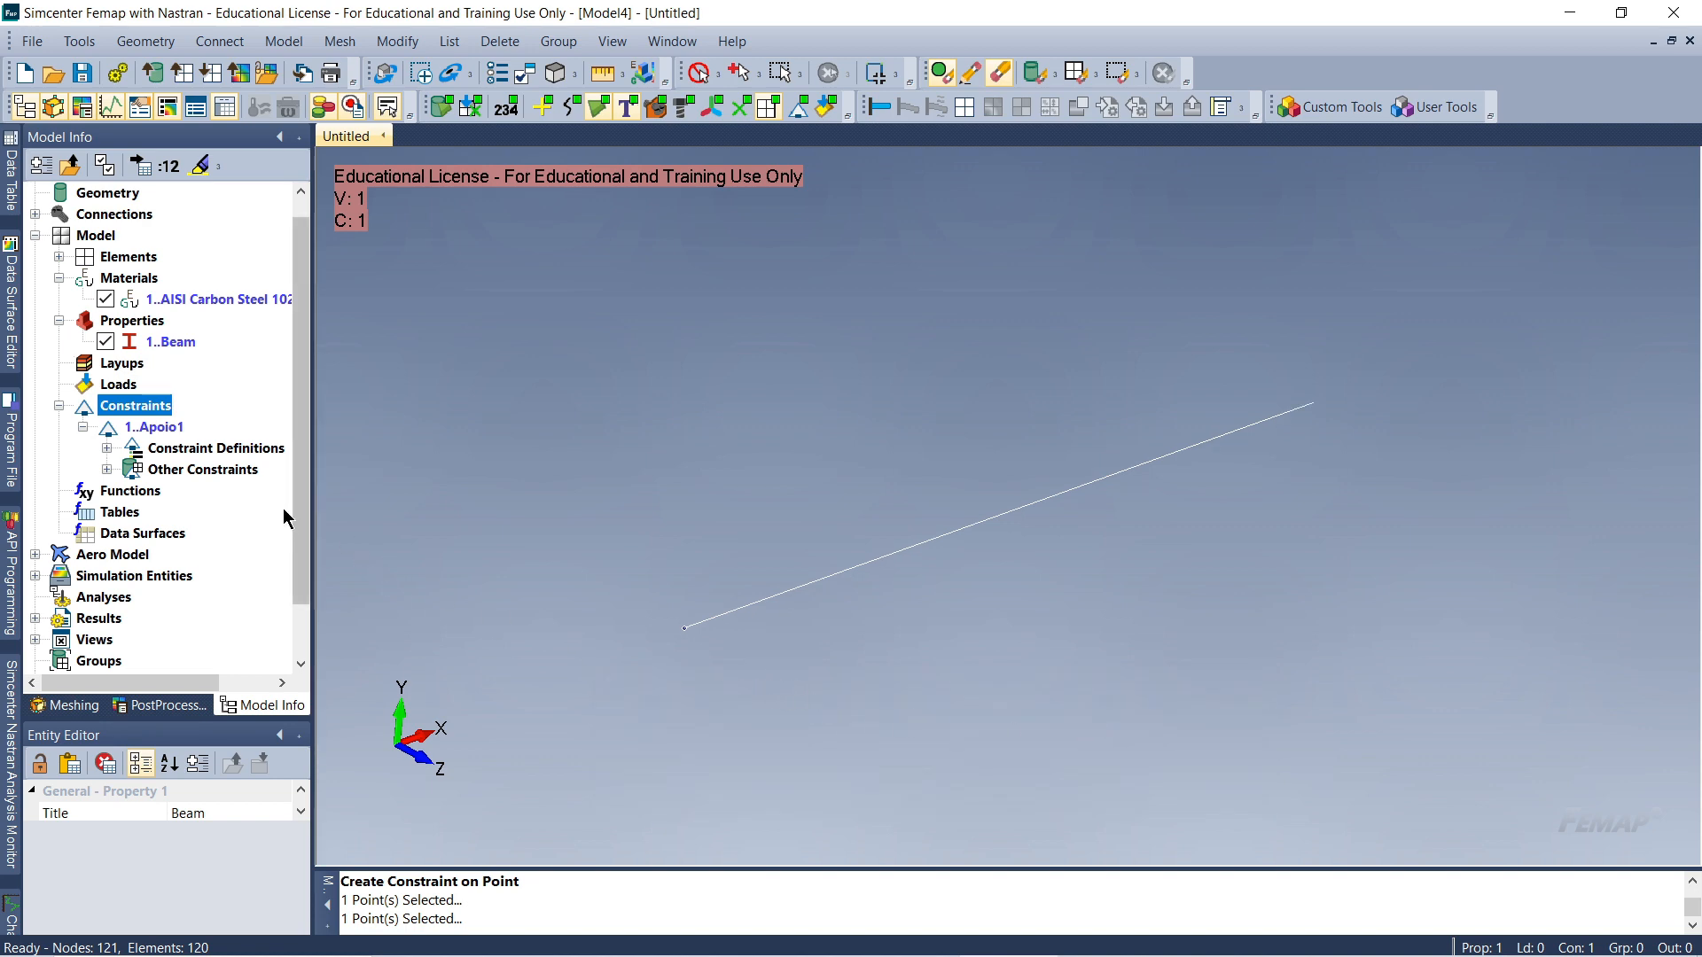
Activate the Apoio1 constraint set, expand its constraint definitions, and widen the model tree to show the full entry names
{"action": "left_click", "coordinate": [156, 427]}
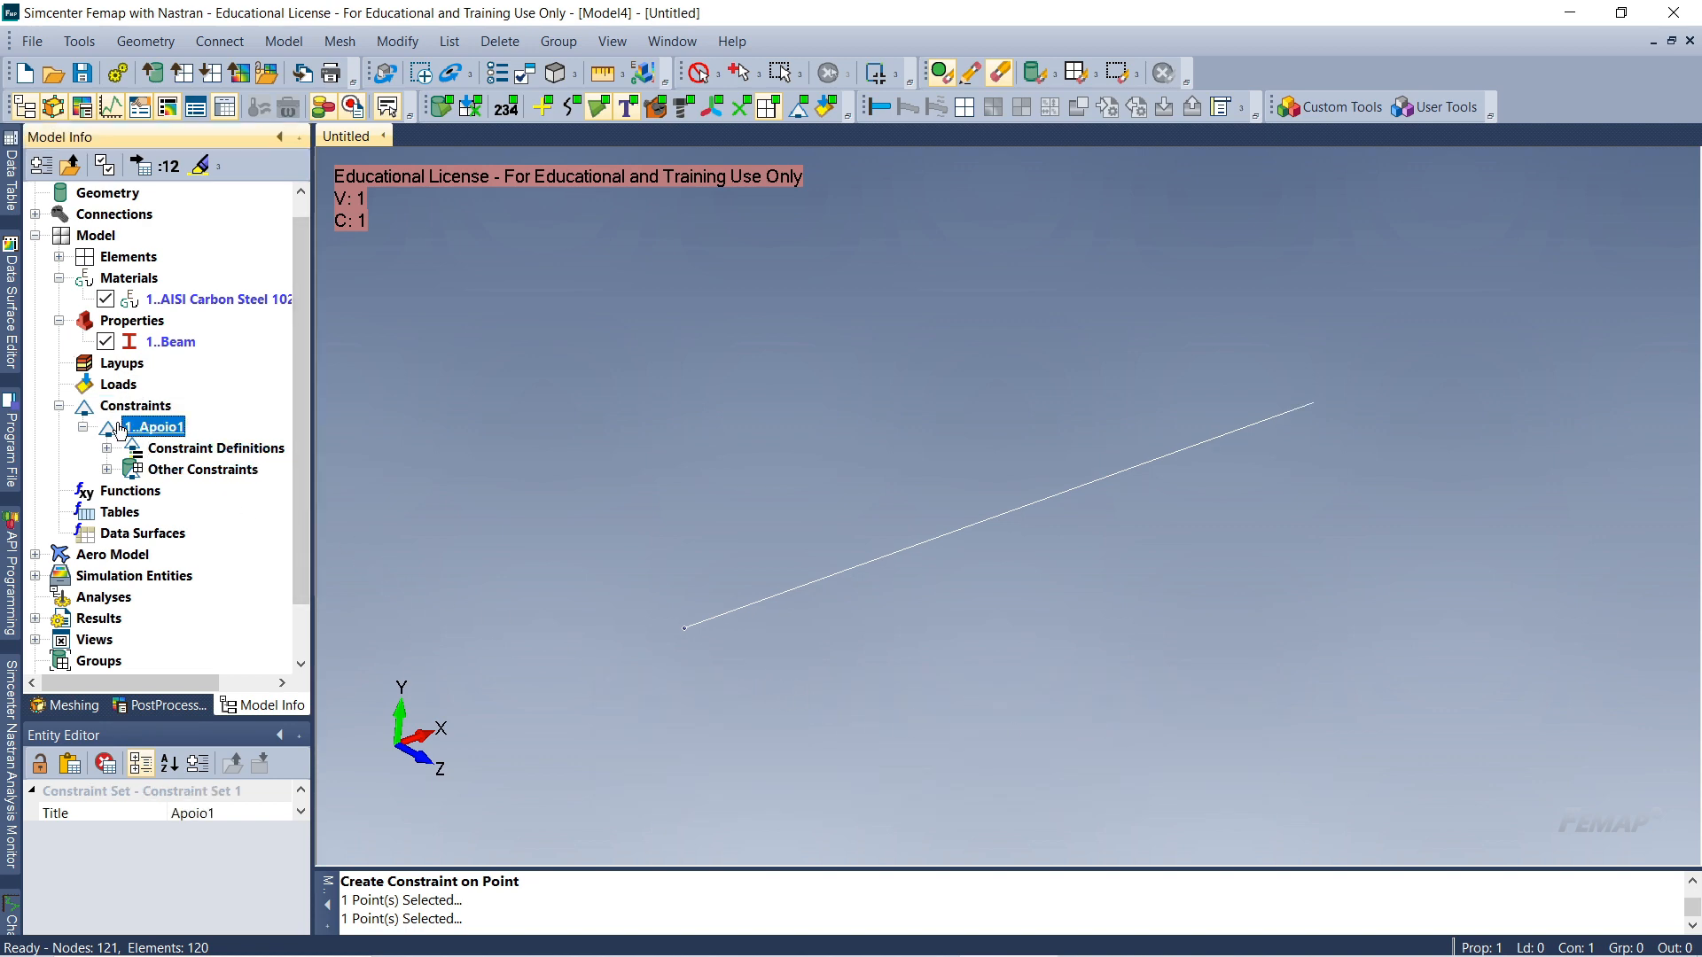
{"action": "double_click", "coordinate": [156, 429]}
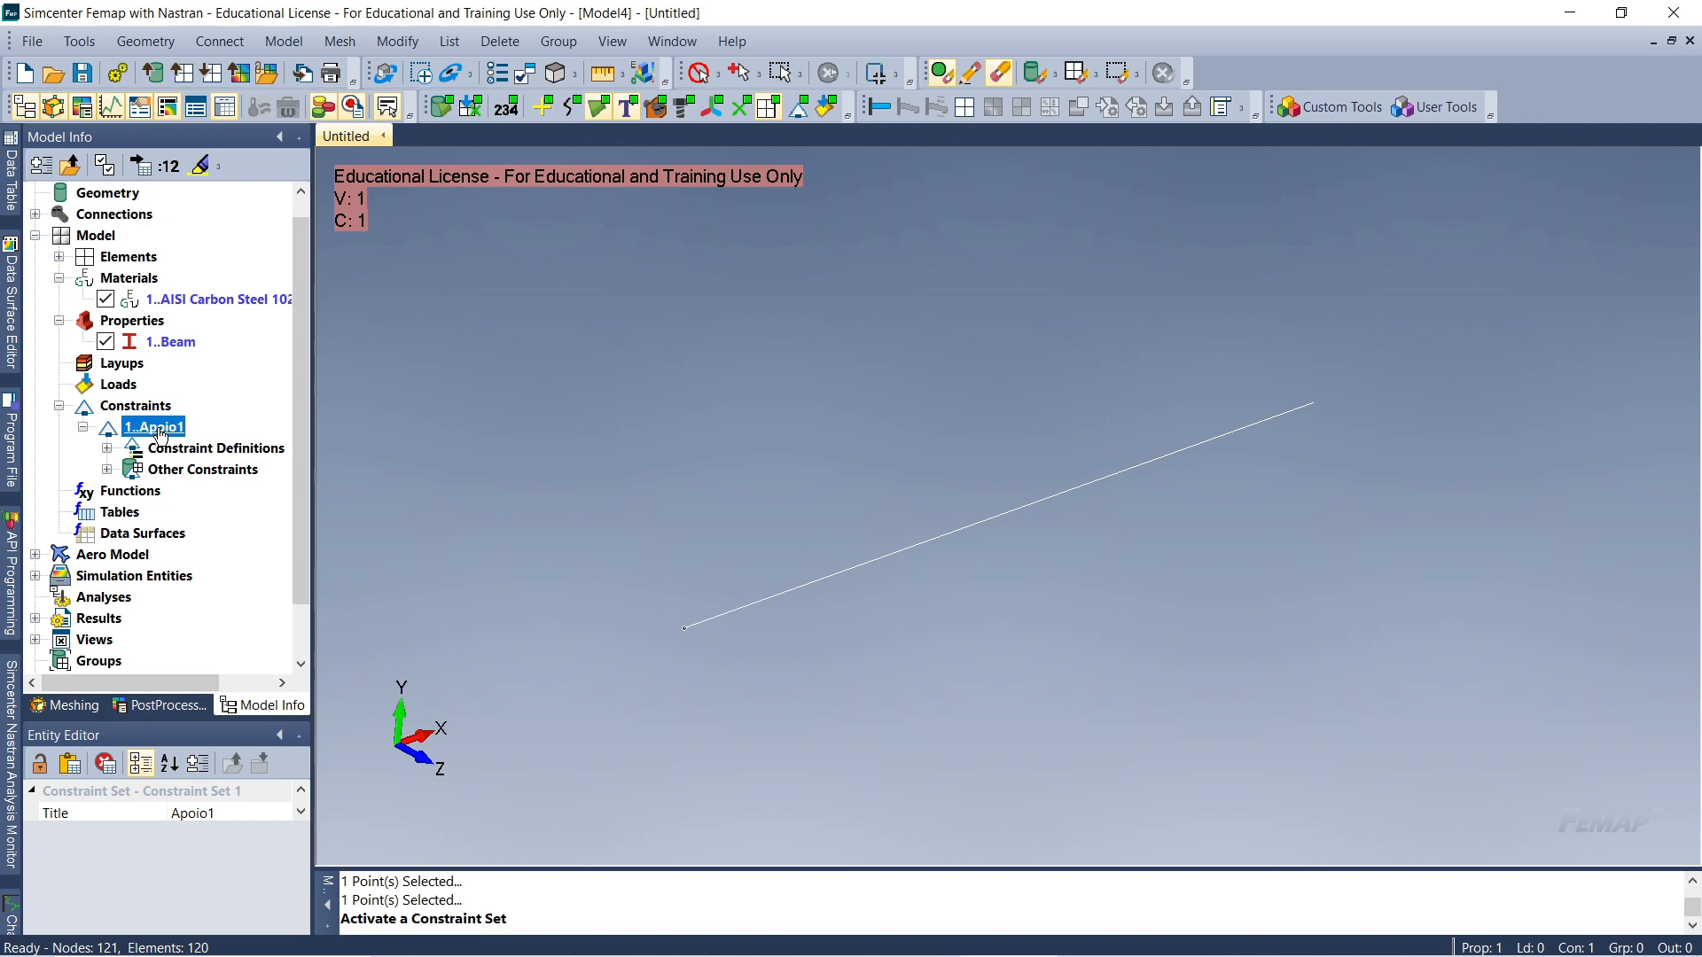
{"action": "left_click", "coordinate": [107, 449]}
{"action": "left_click", "coordinate": [206, 470]}
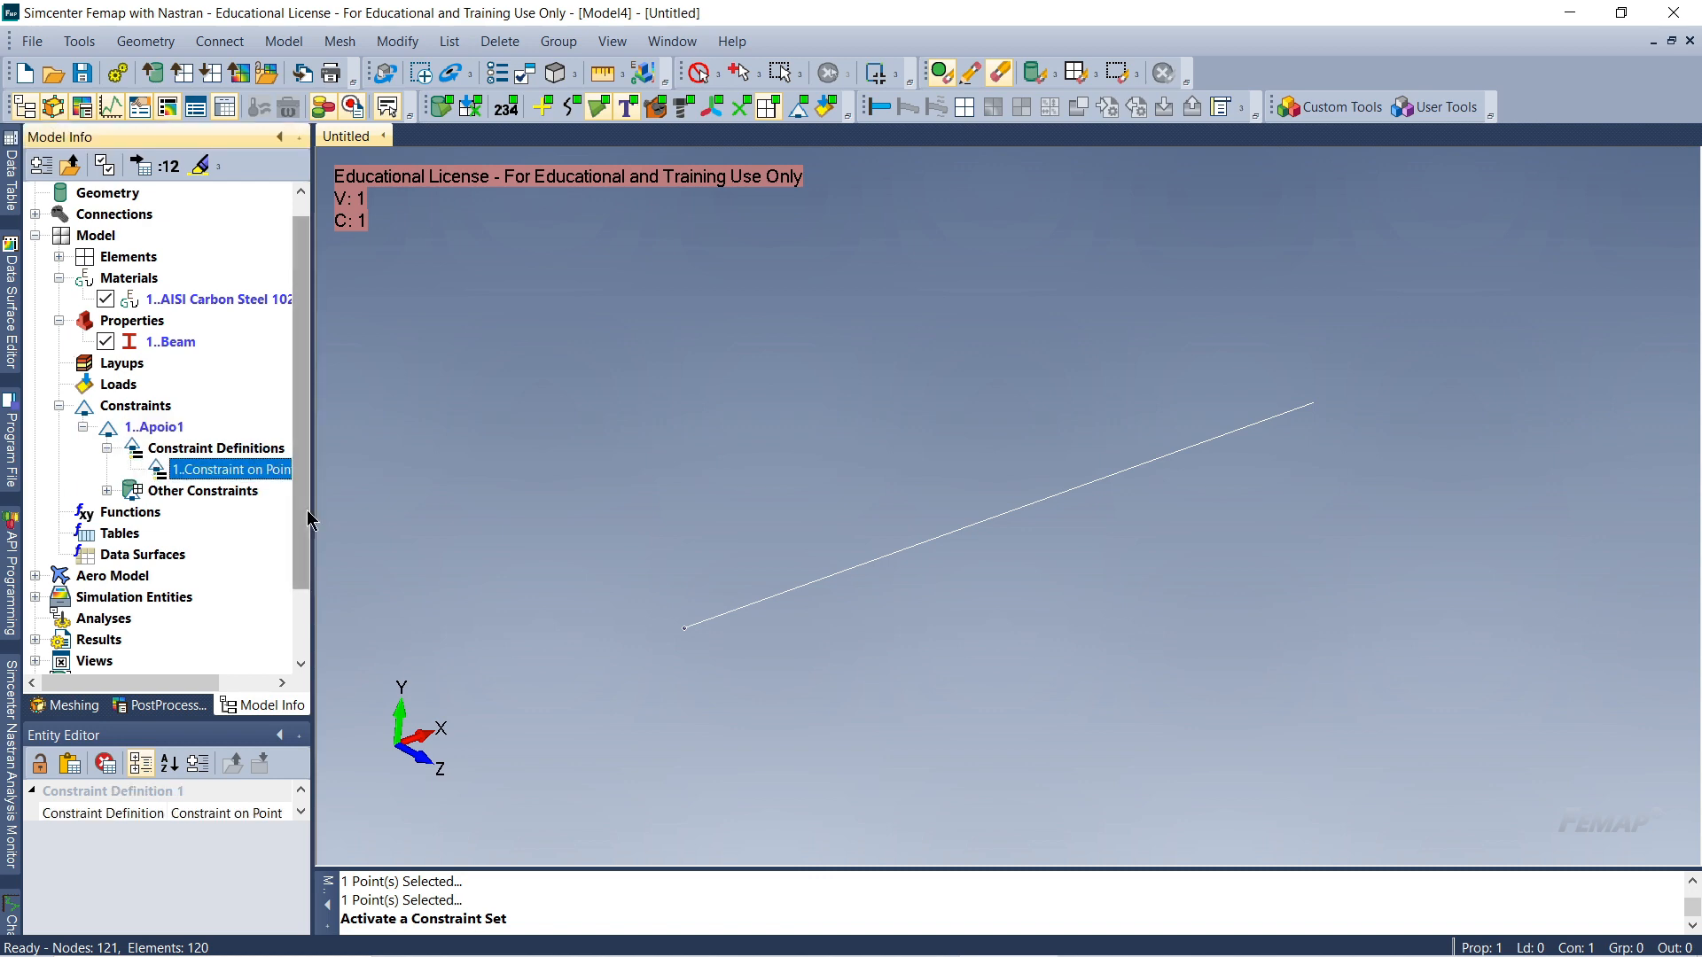
{"action": "left_click_drag", "start_coordinate": [310, 521], "coordinate": [372, 525]}
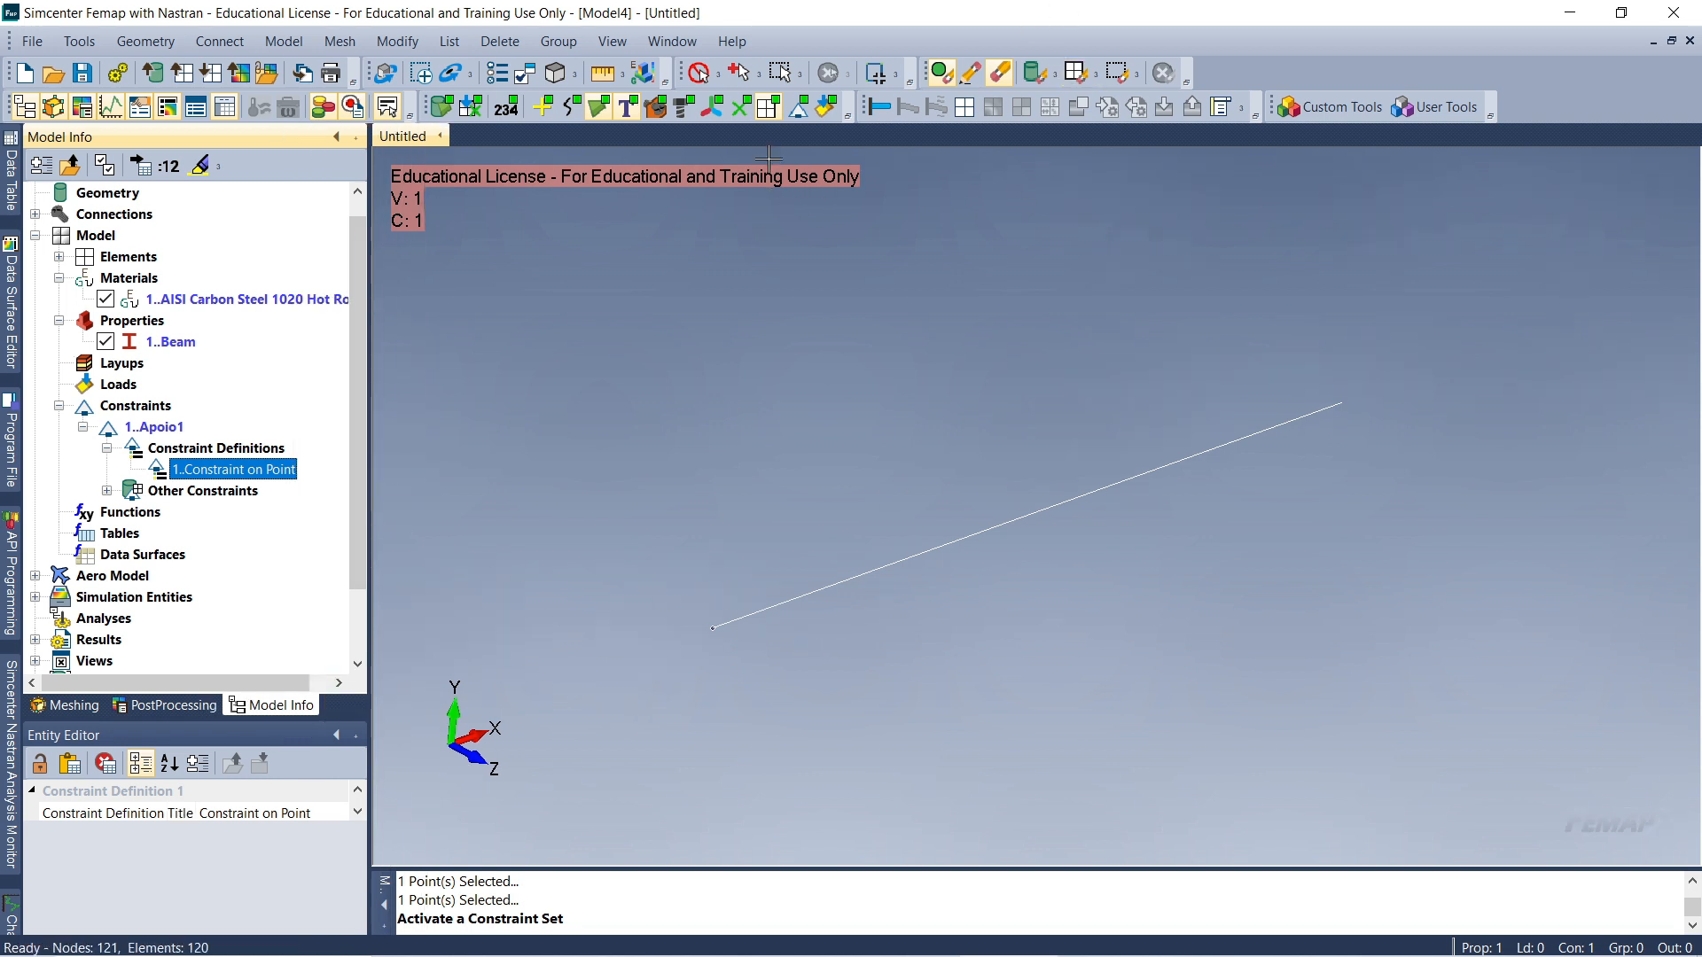
Turn on the display of constraints and check the symbol at the beam's near end
{"action": "left_click", "coordinate": [827, 107]}
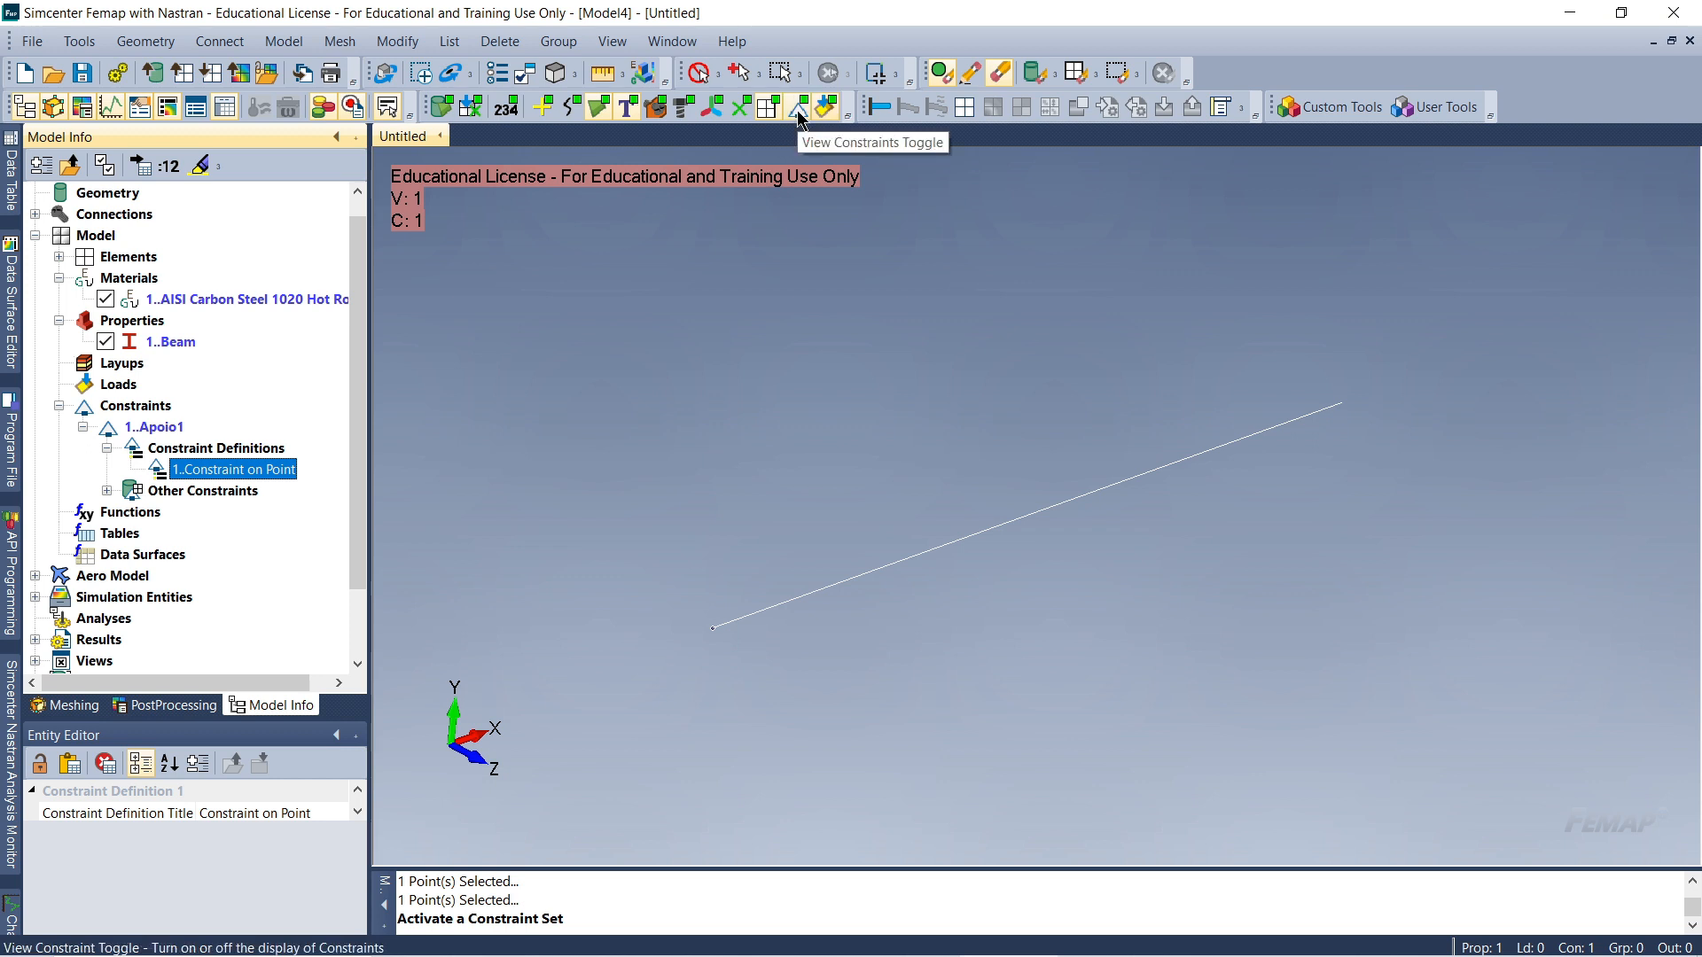
{"action": "left_click", "coordinate": [798, 118]}
{"action": "scroll", "coordinate": [801, 593], "scroll_direction": "up", "scroll_amount": 3}
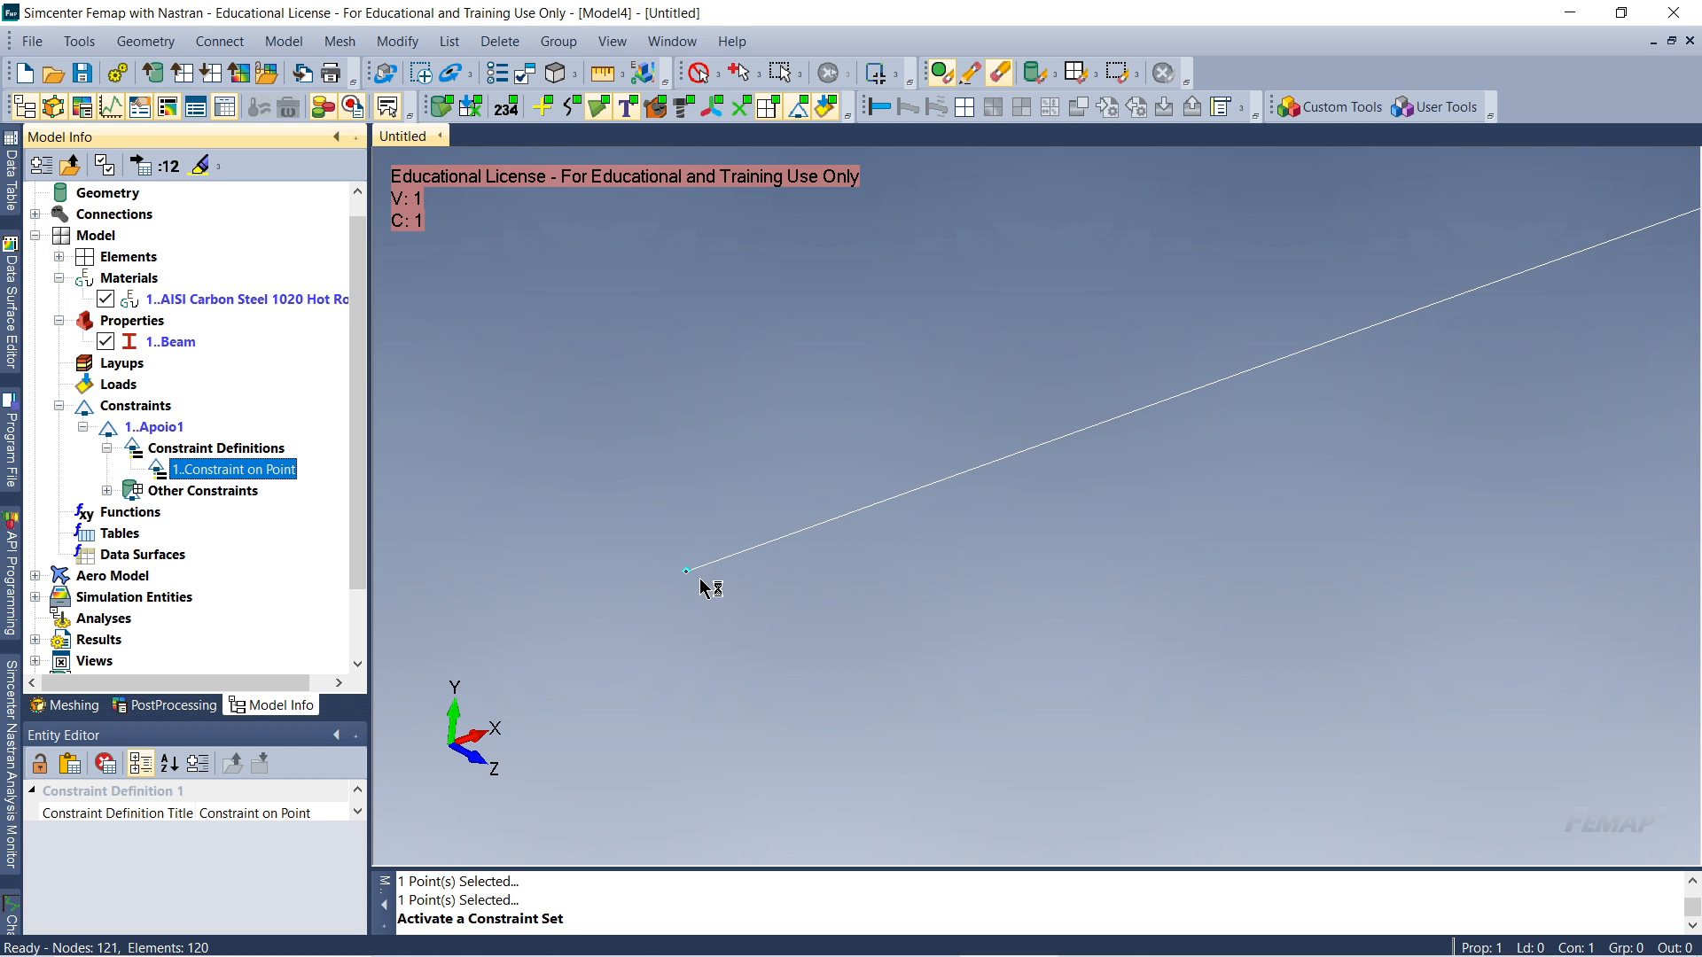
{"action": "scroll", "coordinate": [699, 565], "scroll_direction": "down", "scroll_amount": 3}
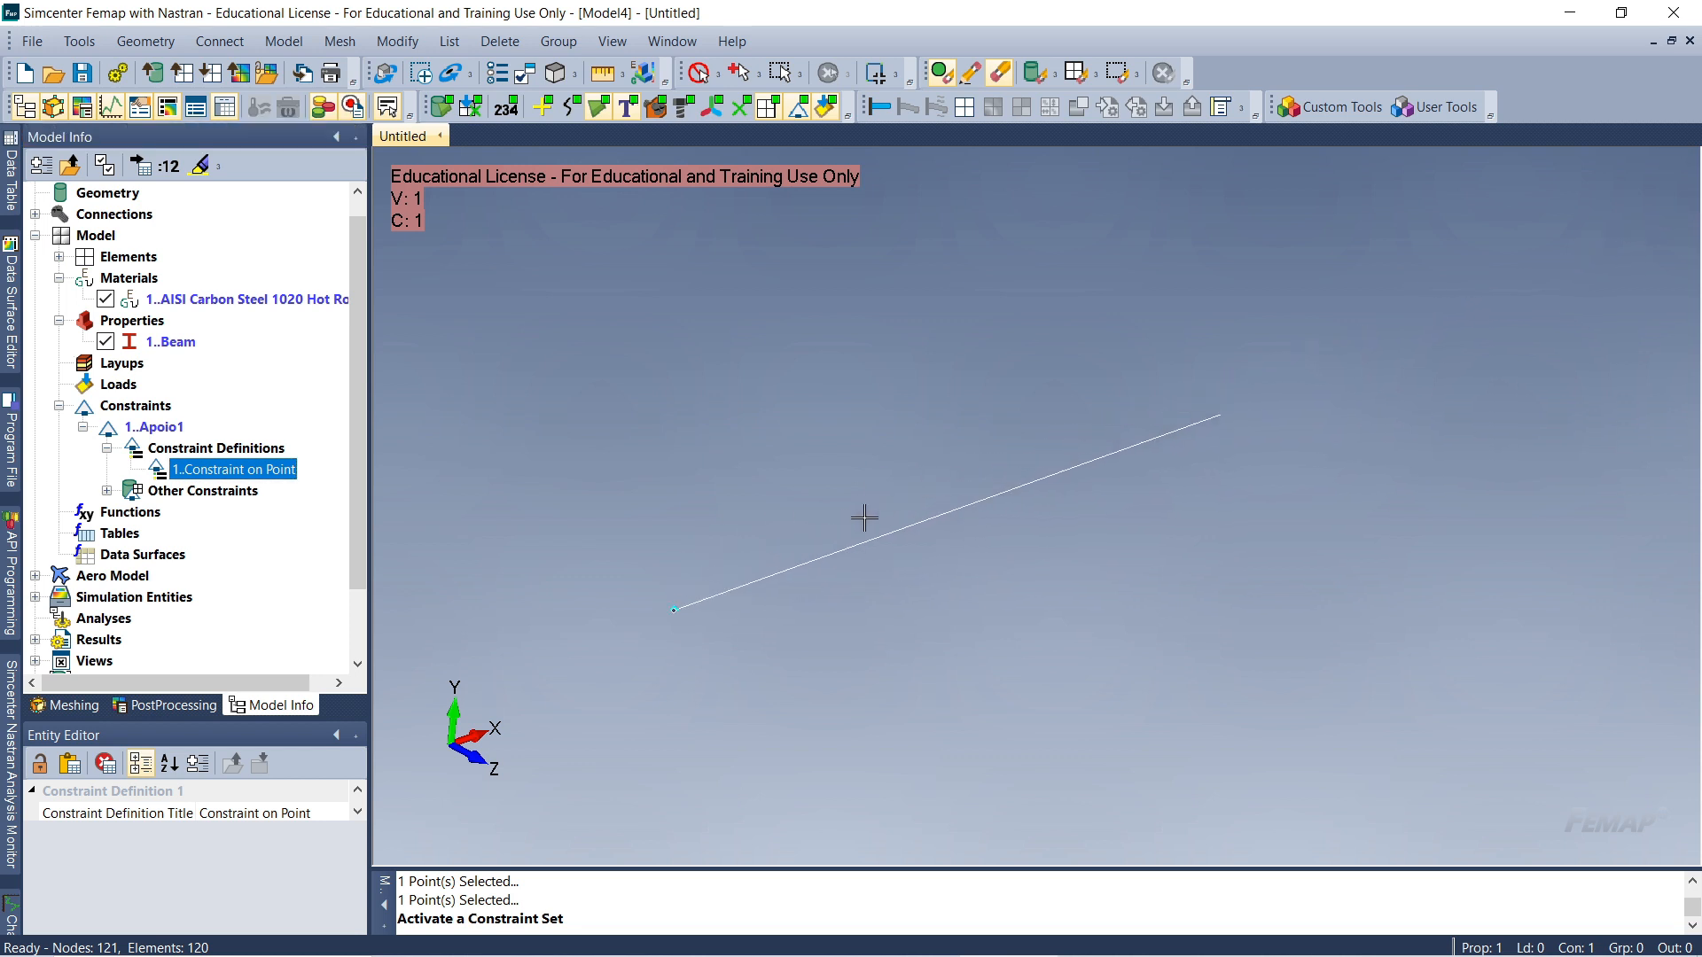
Start a new constraint on point in Apoio1 and select point 5, between the beam's long middle segment and its far end segment
{"action": "left_click", "coordinate": [241, 449]}
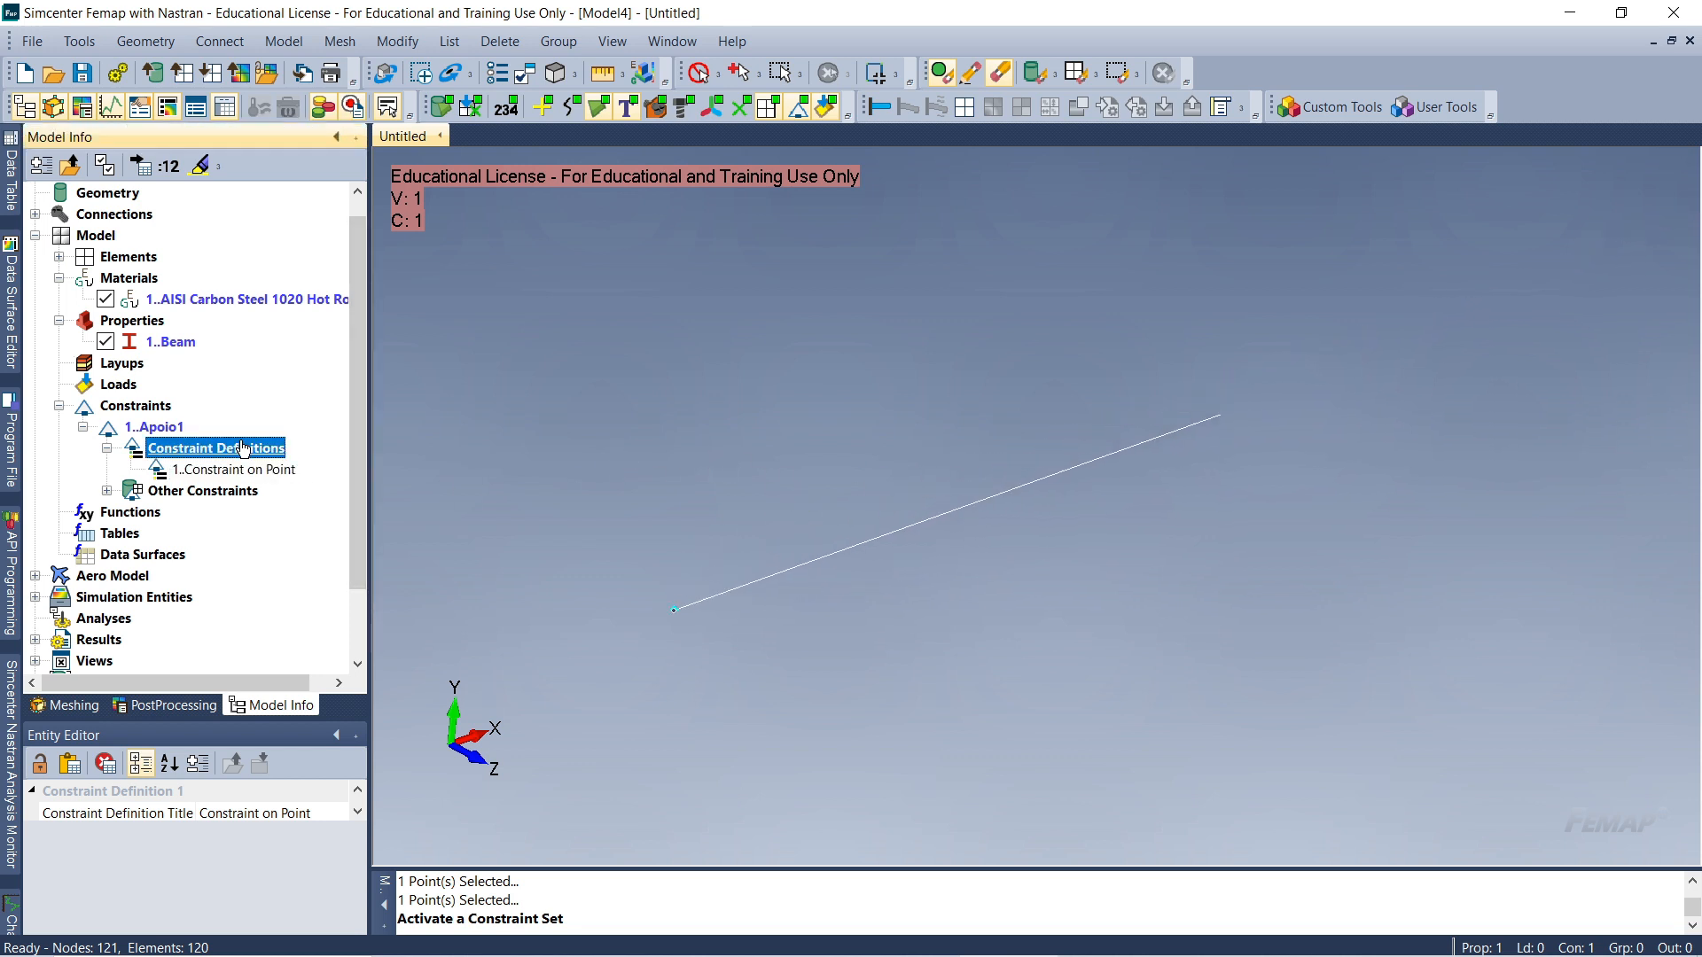
{"action": "right_click", "coordinate": [219, 451]}
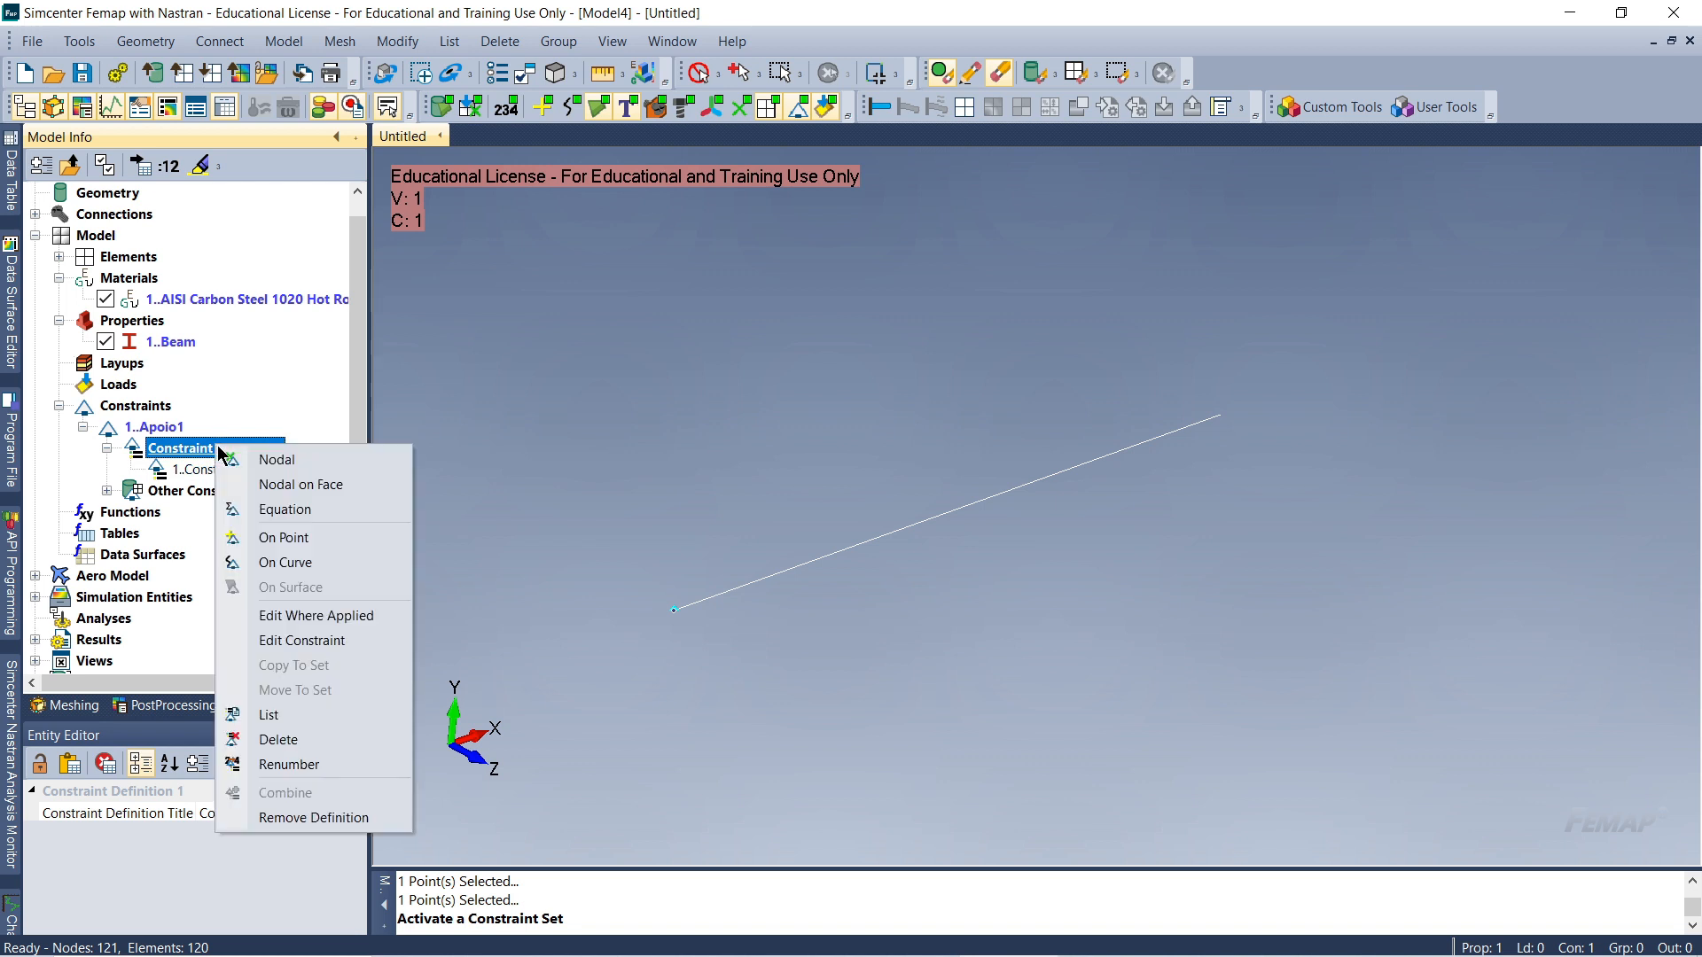
{"action": "right_click", "coordinate": [186, 454]}
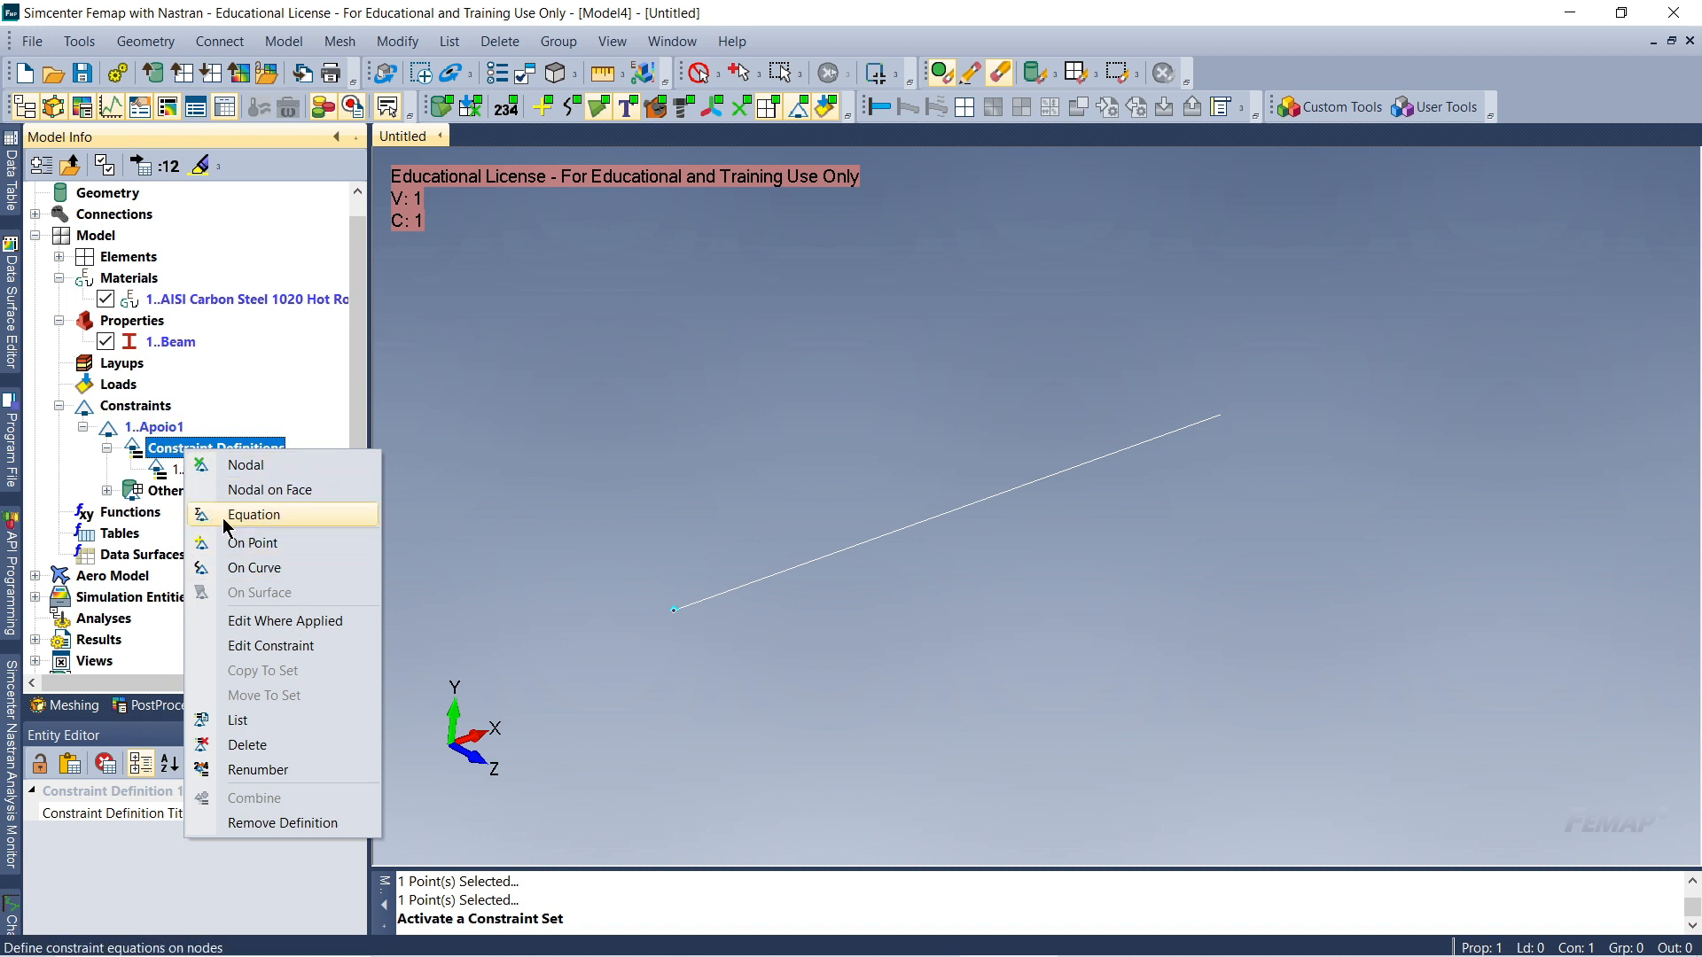
{"action": "left_click", "coordinate": [295, 544]}
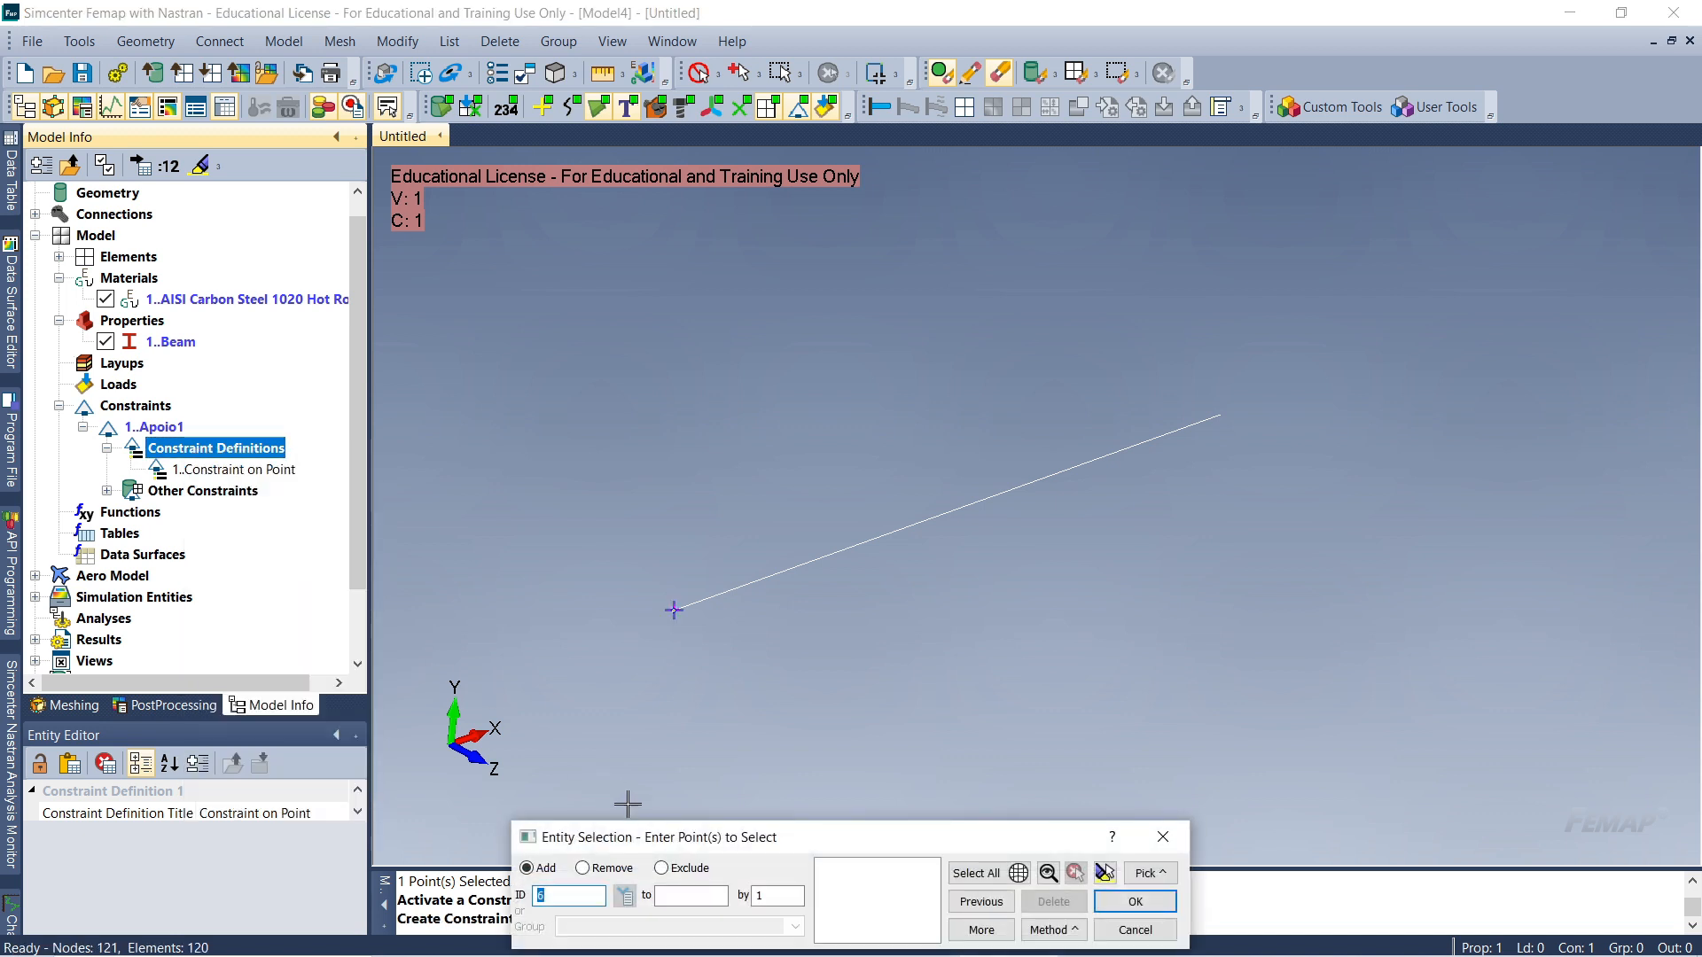
{"action": "left_click_drag", "start_coordinate": [714, 842], "coordinate": [634, 723]}
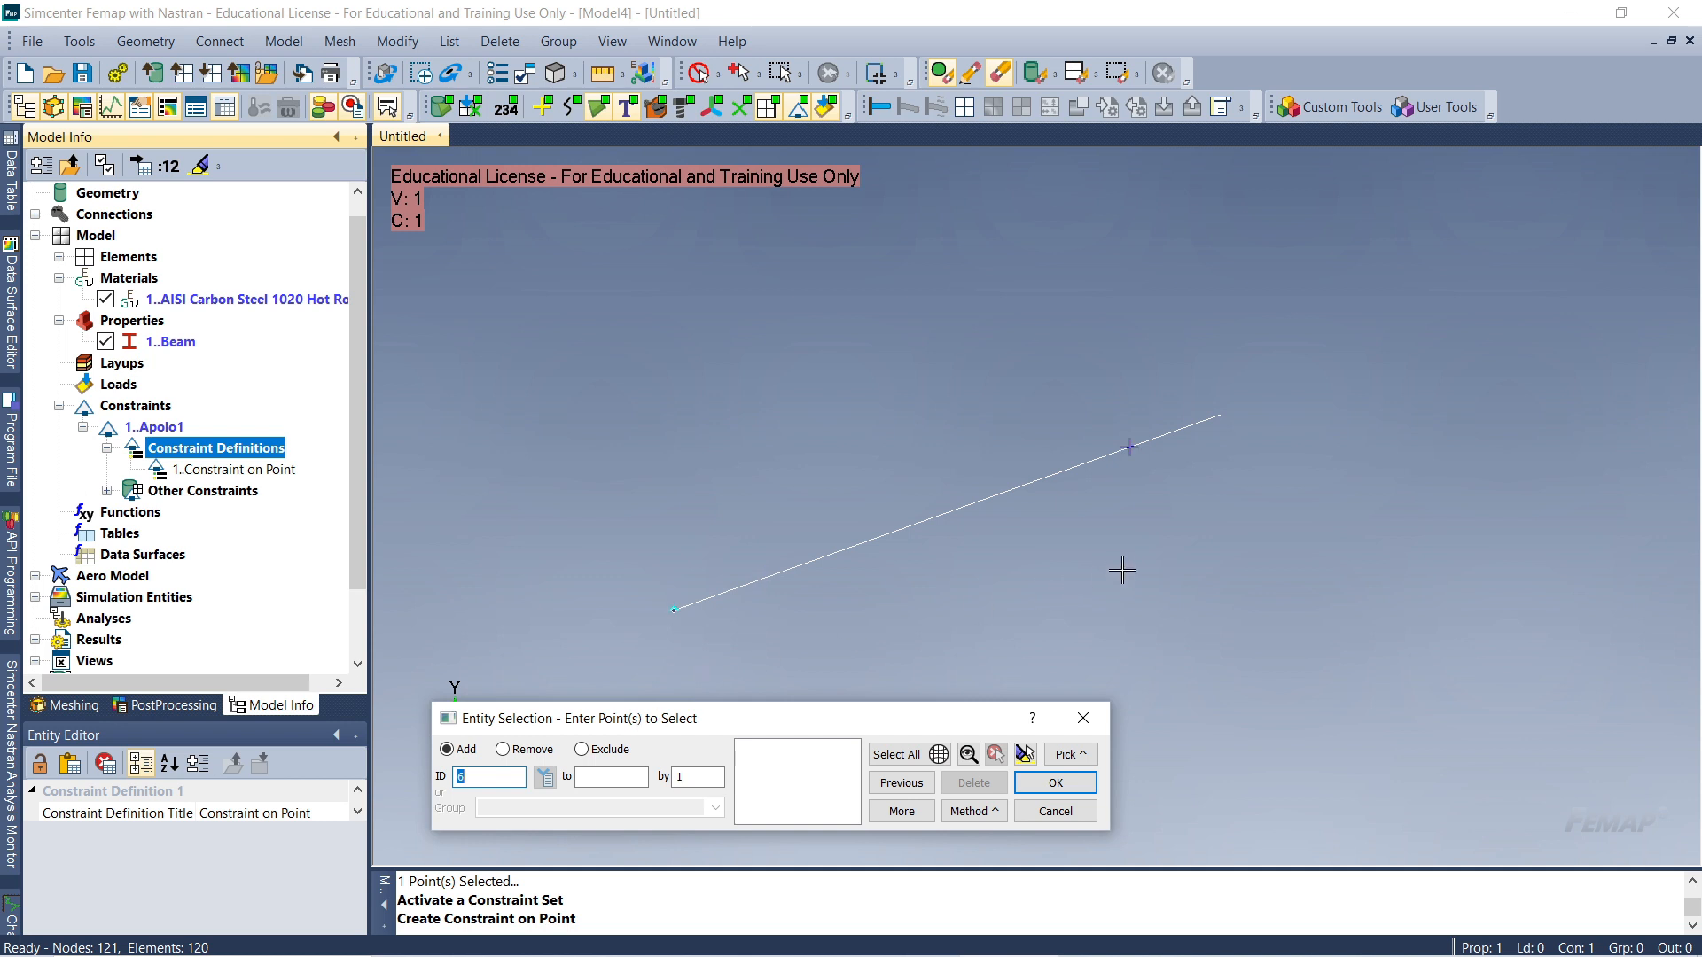
{"action": "left_click", "coordinate": [1127, 447]}
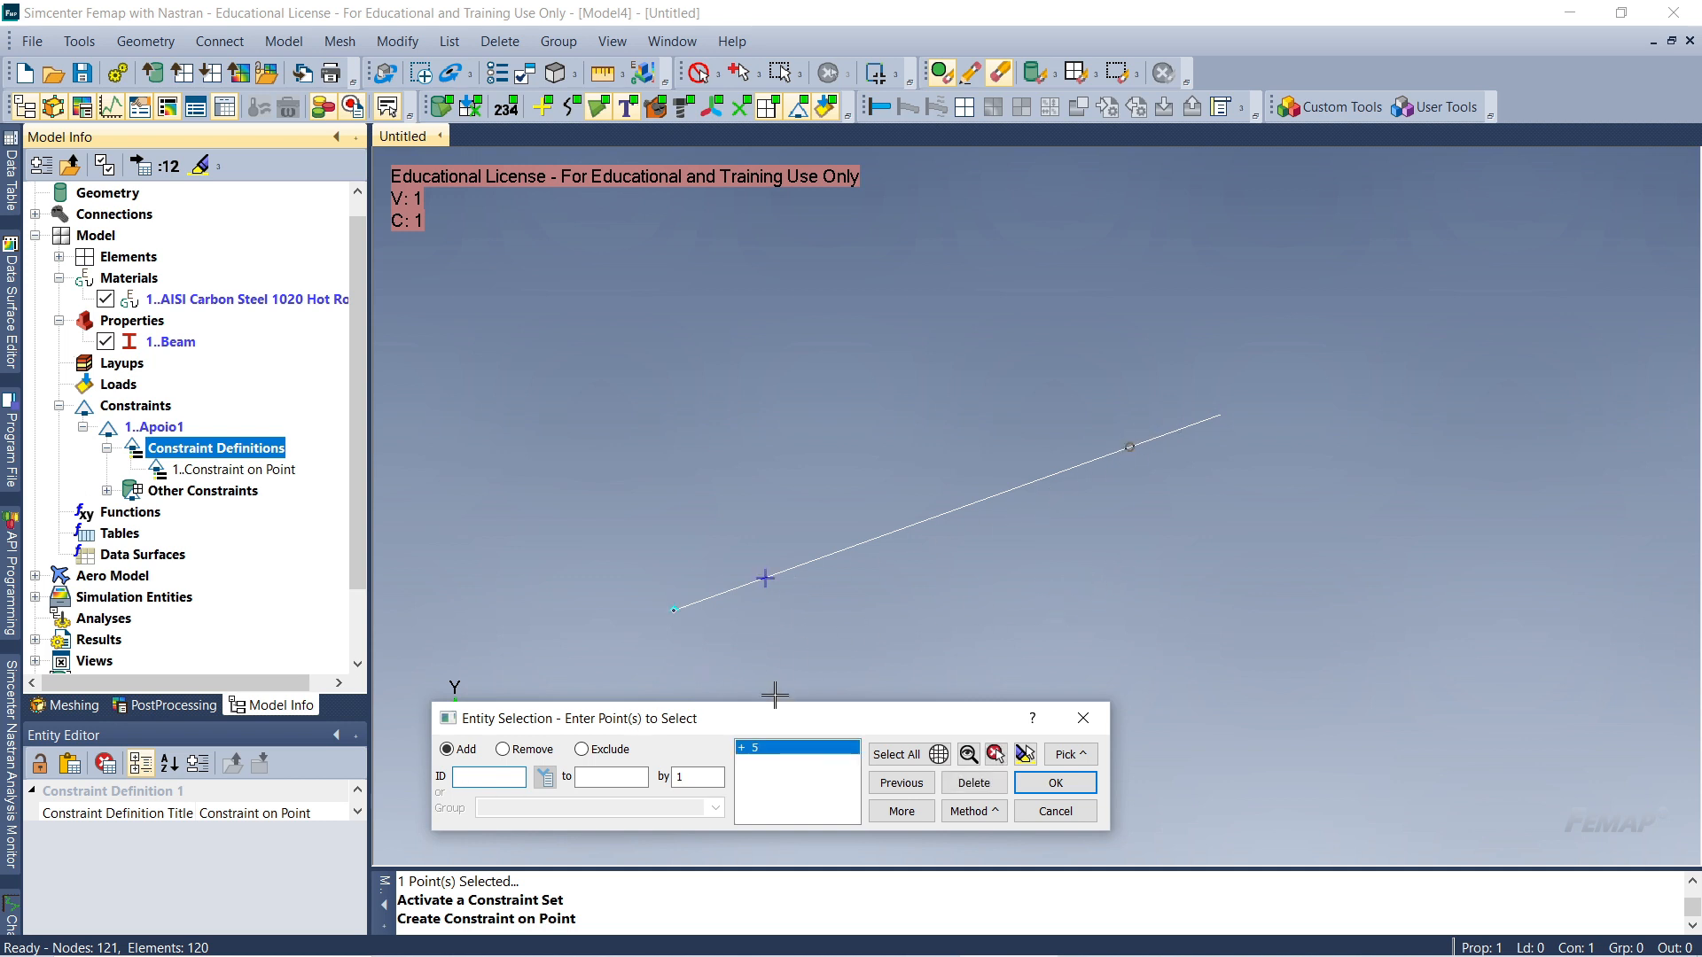
{"action": "left_click_drag", "start_coordinate": [774, 718], "coordinate": [845, 692]}
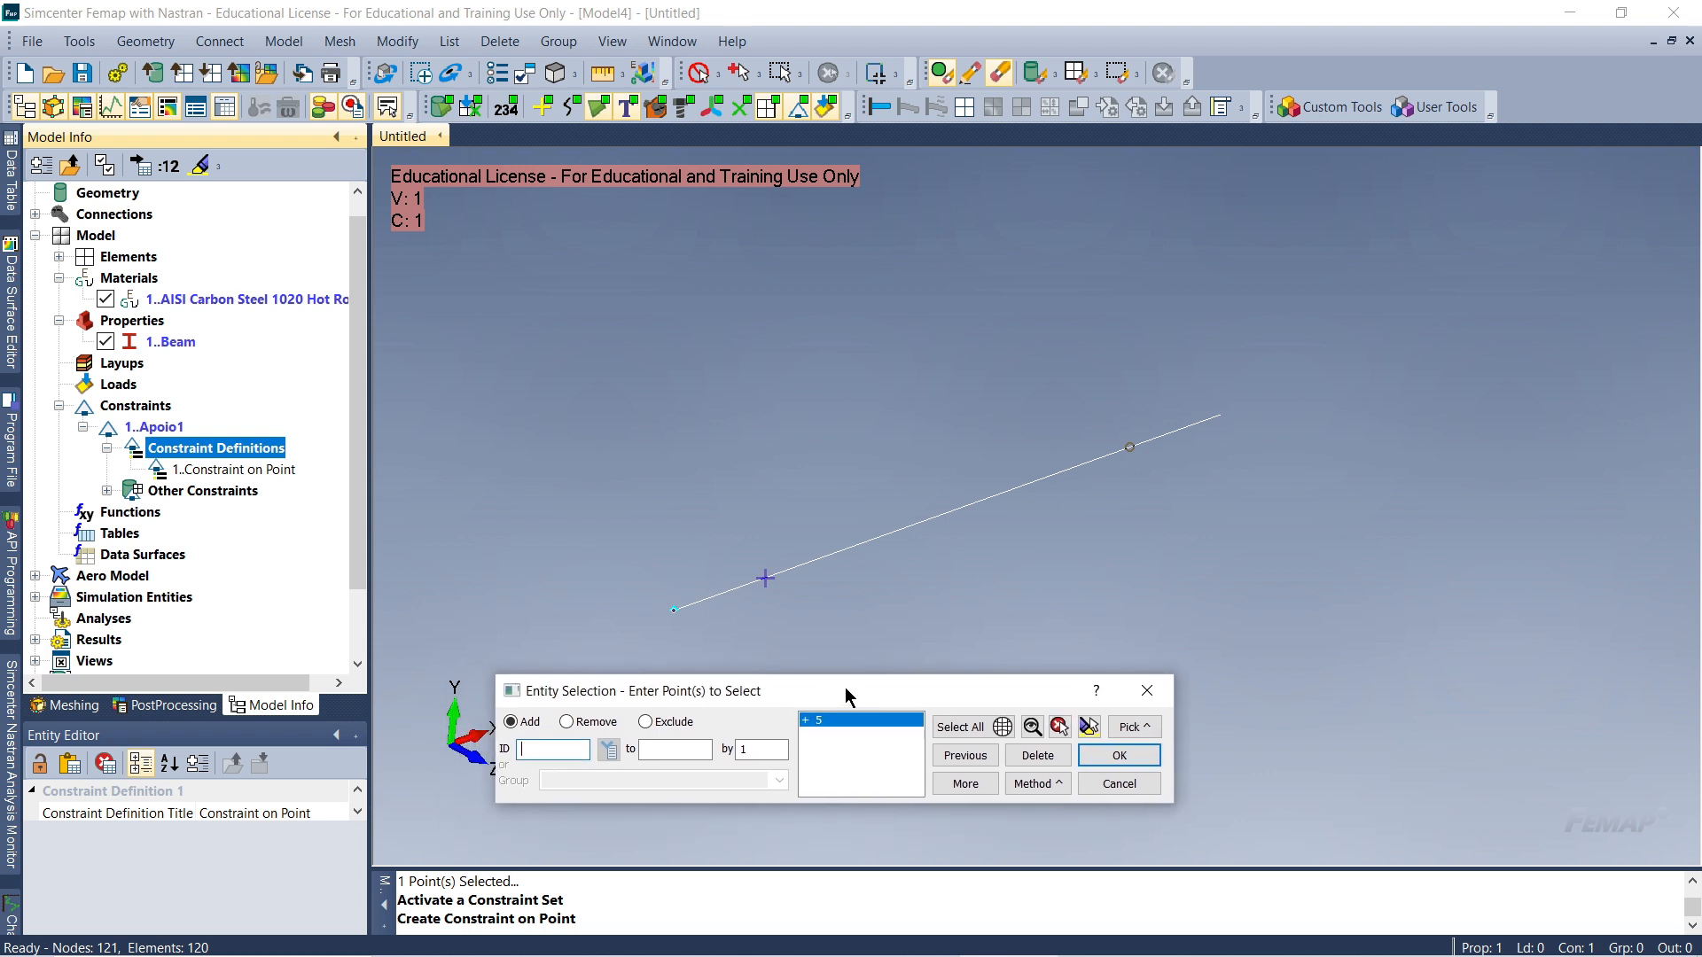
{"action": "left_click", "coordinate": [1090, 727]}
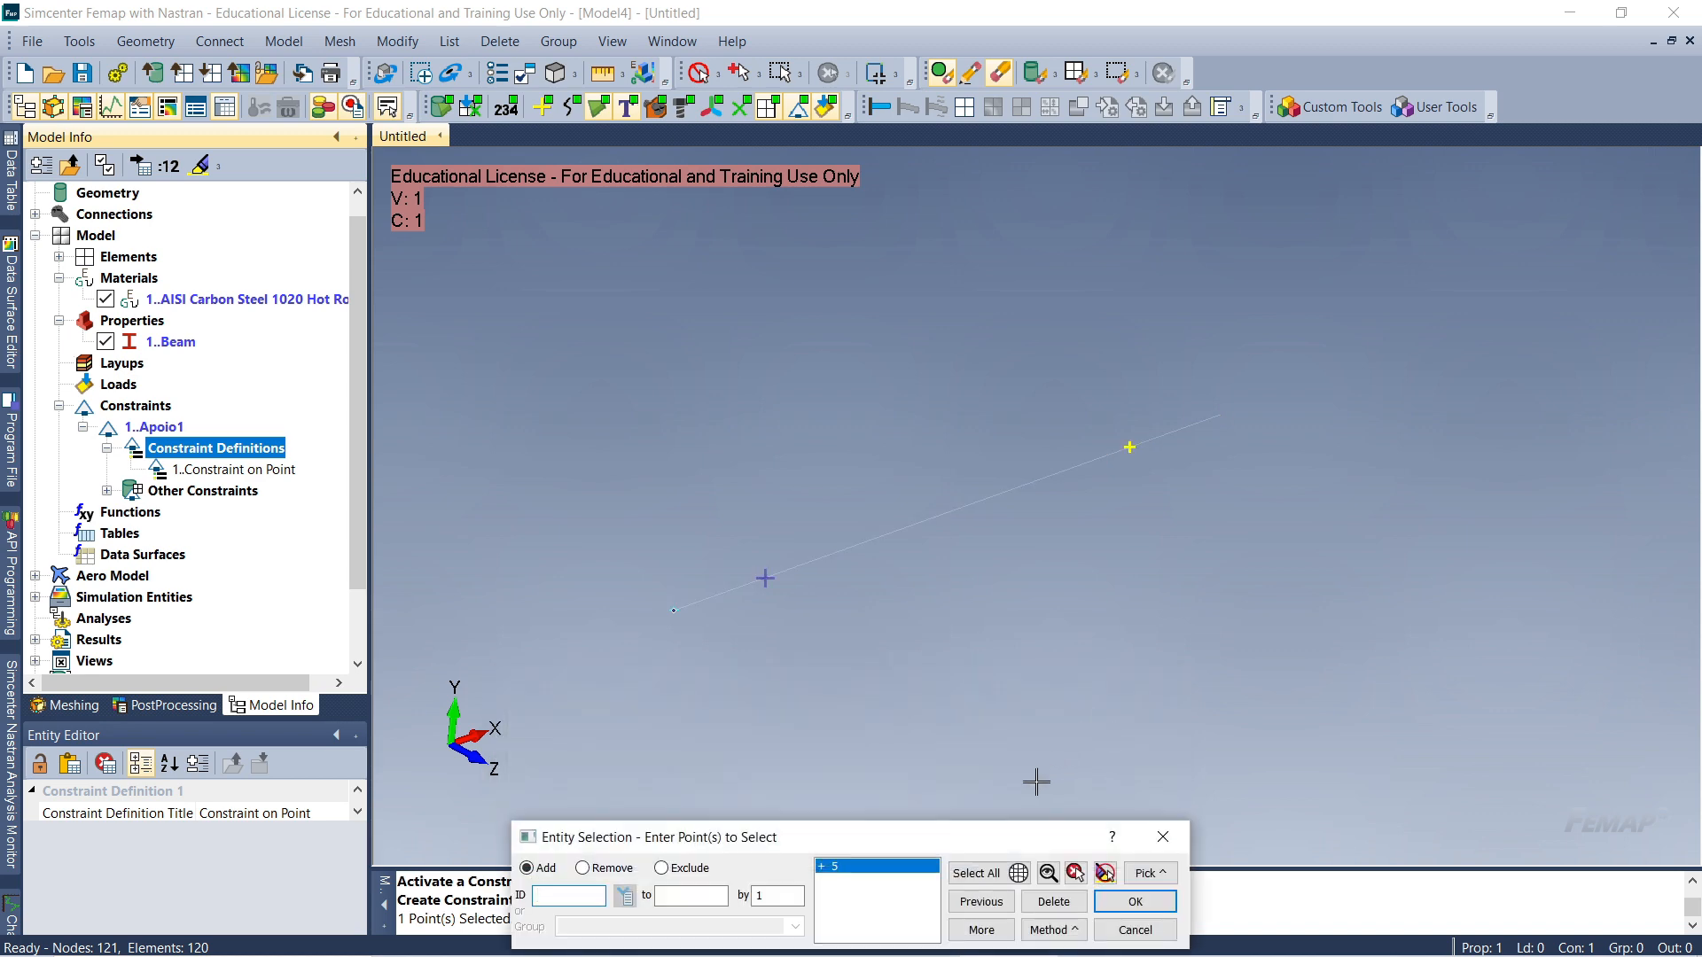
{"action": "left_click_drag", "start_coordinate": [971, 848], "coordinate": [1048, 689]}
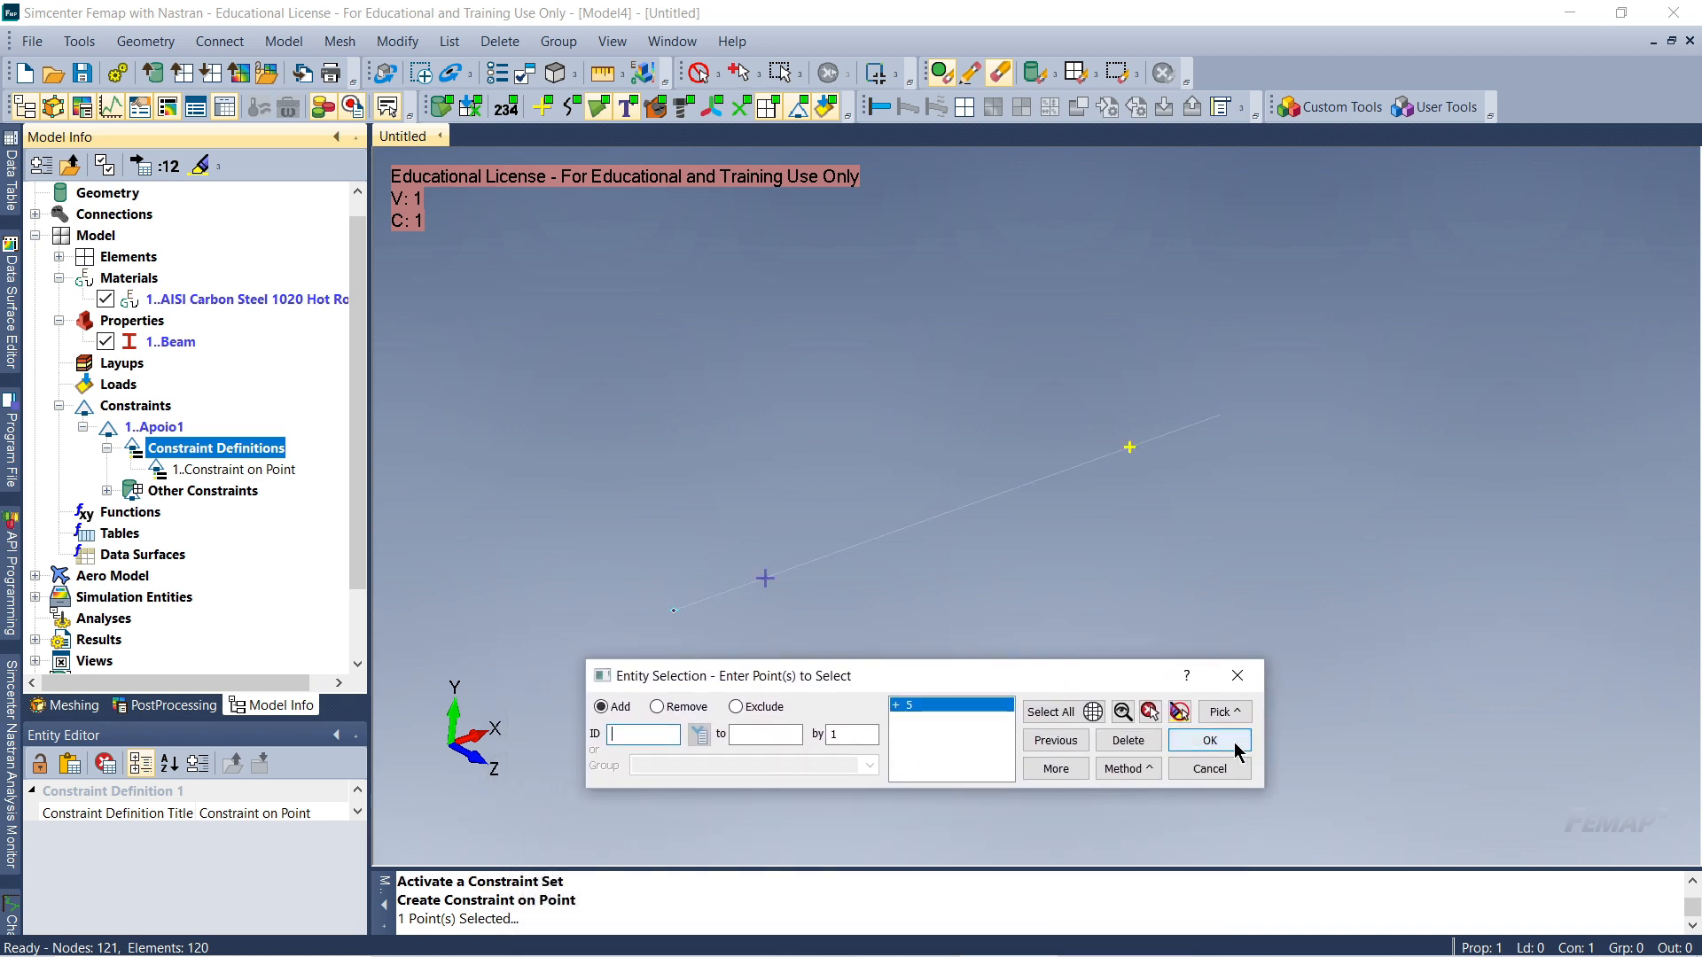
{"action": "left_click", "coordinate": [1234, 742]}
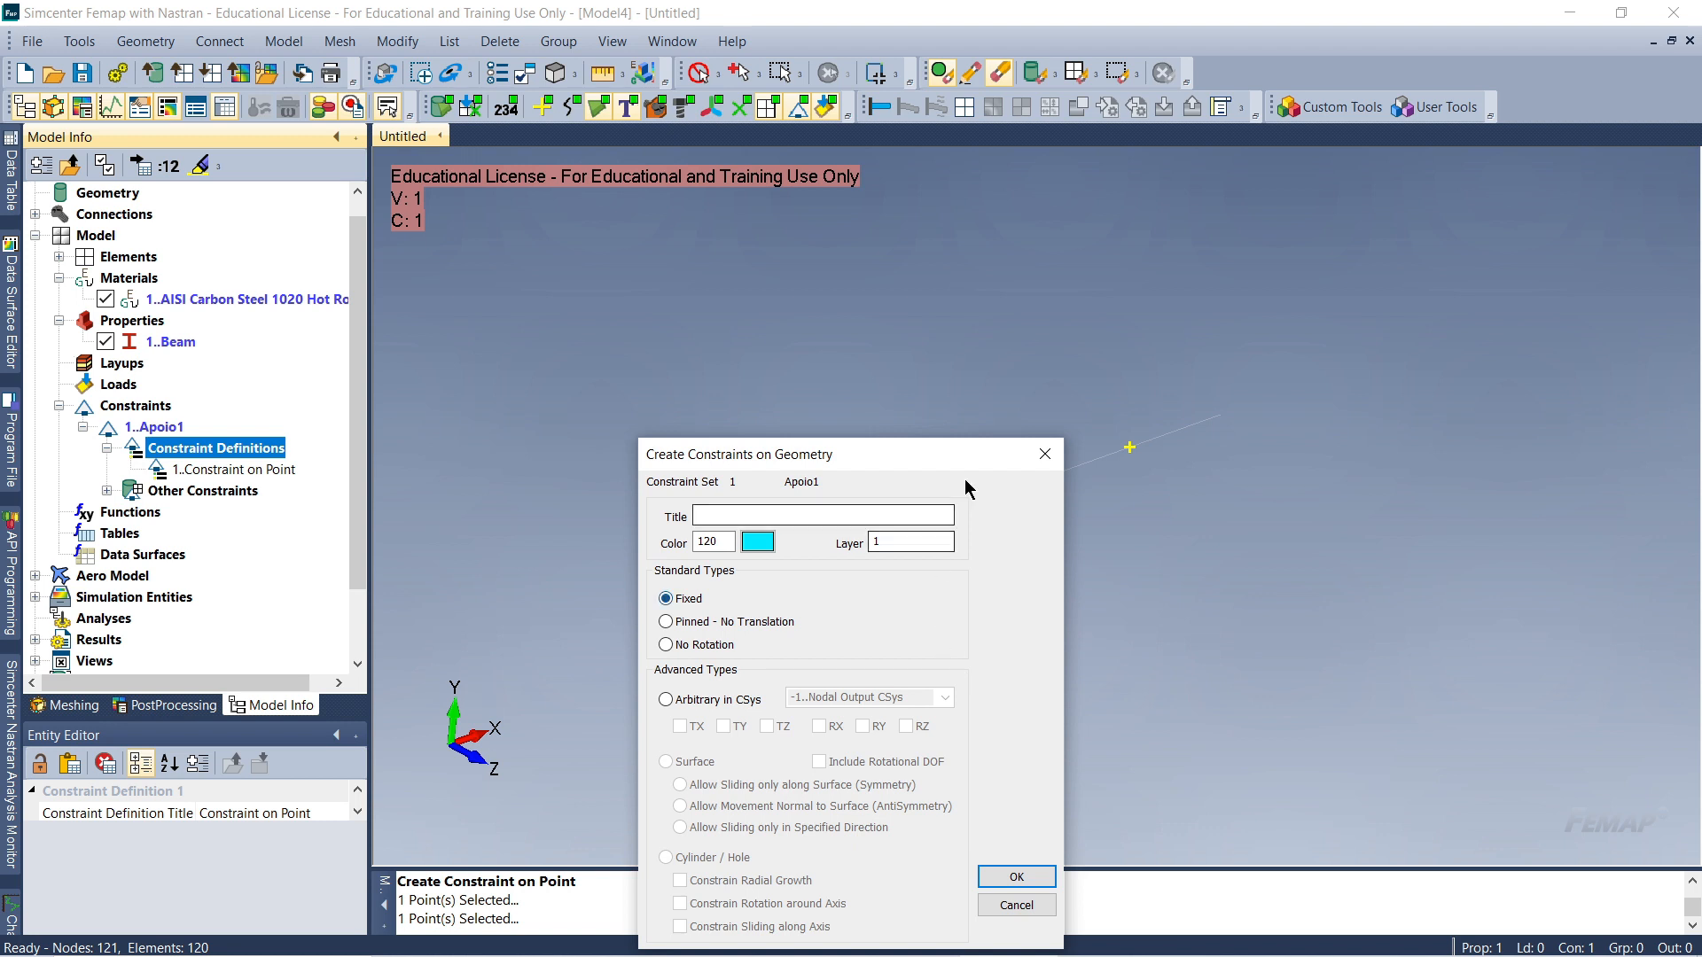
Set the new constraint's type to Arbitrary in CSys with the 0..Global Rectangular coordinate system
{"action": "left_click_drag", "start_coordinate": [975, 454], "coordinate": [1422, 345]}
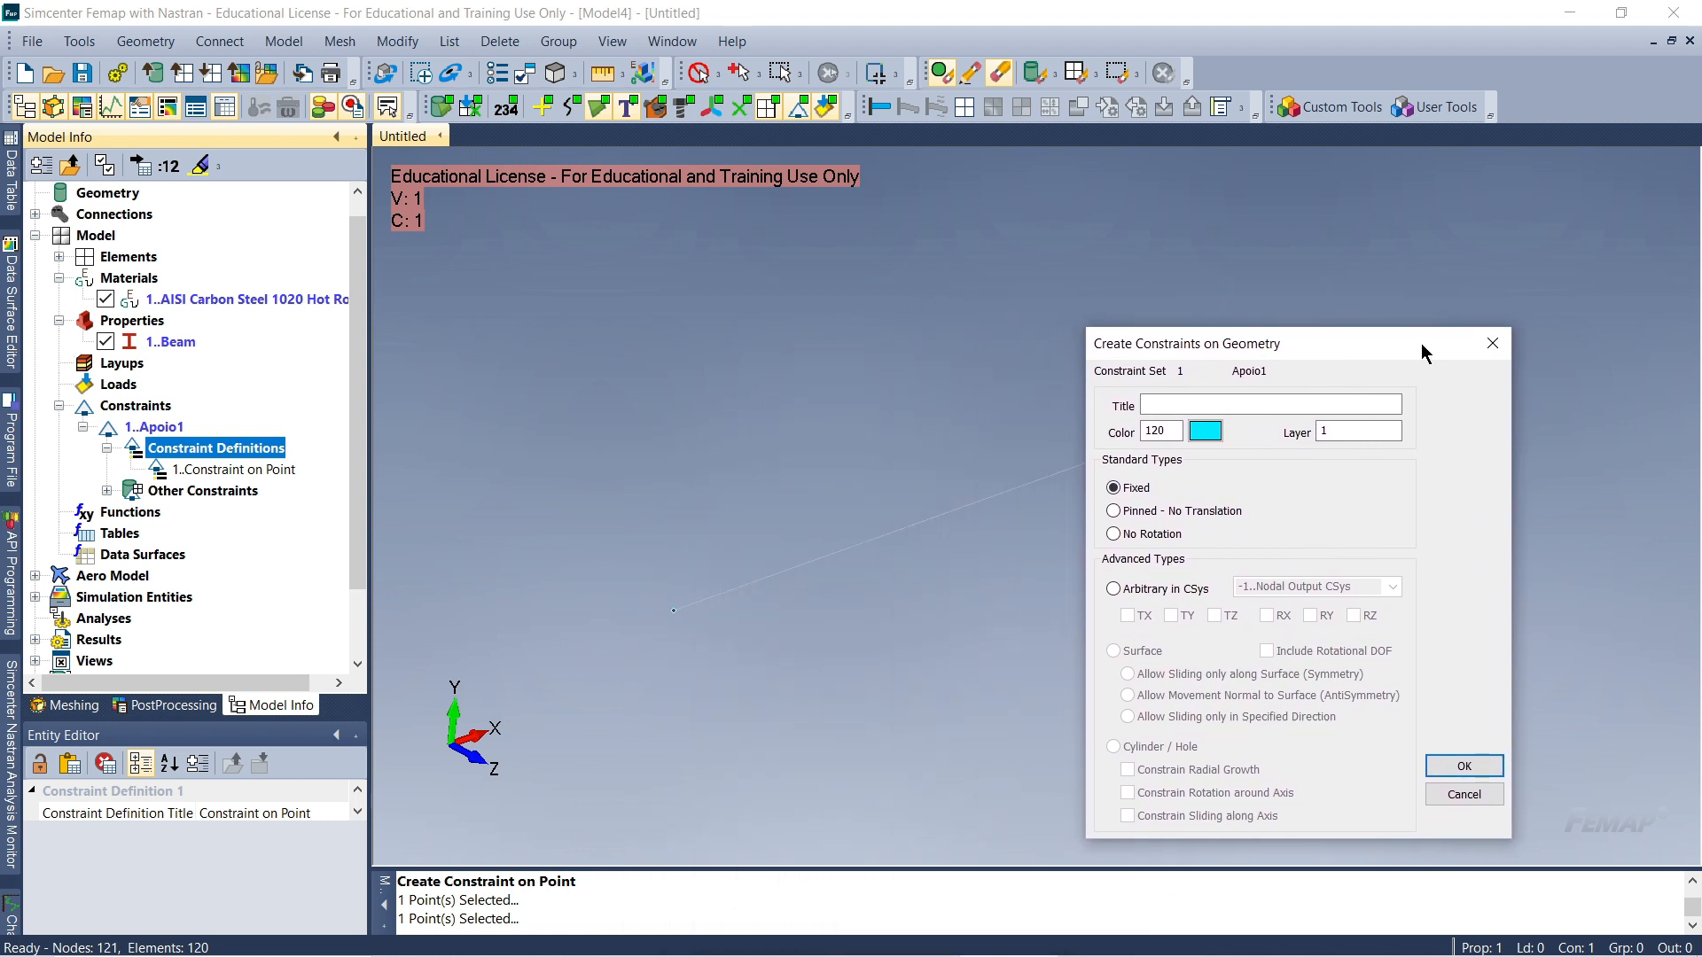
{"action": "left_click", "coordinate": [1113, 590]}
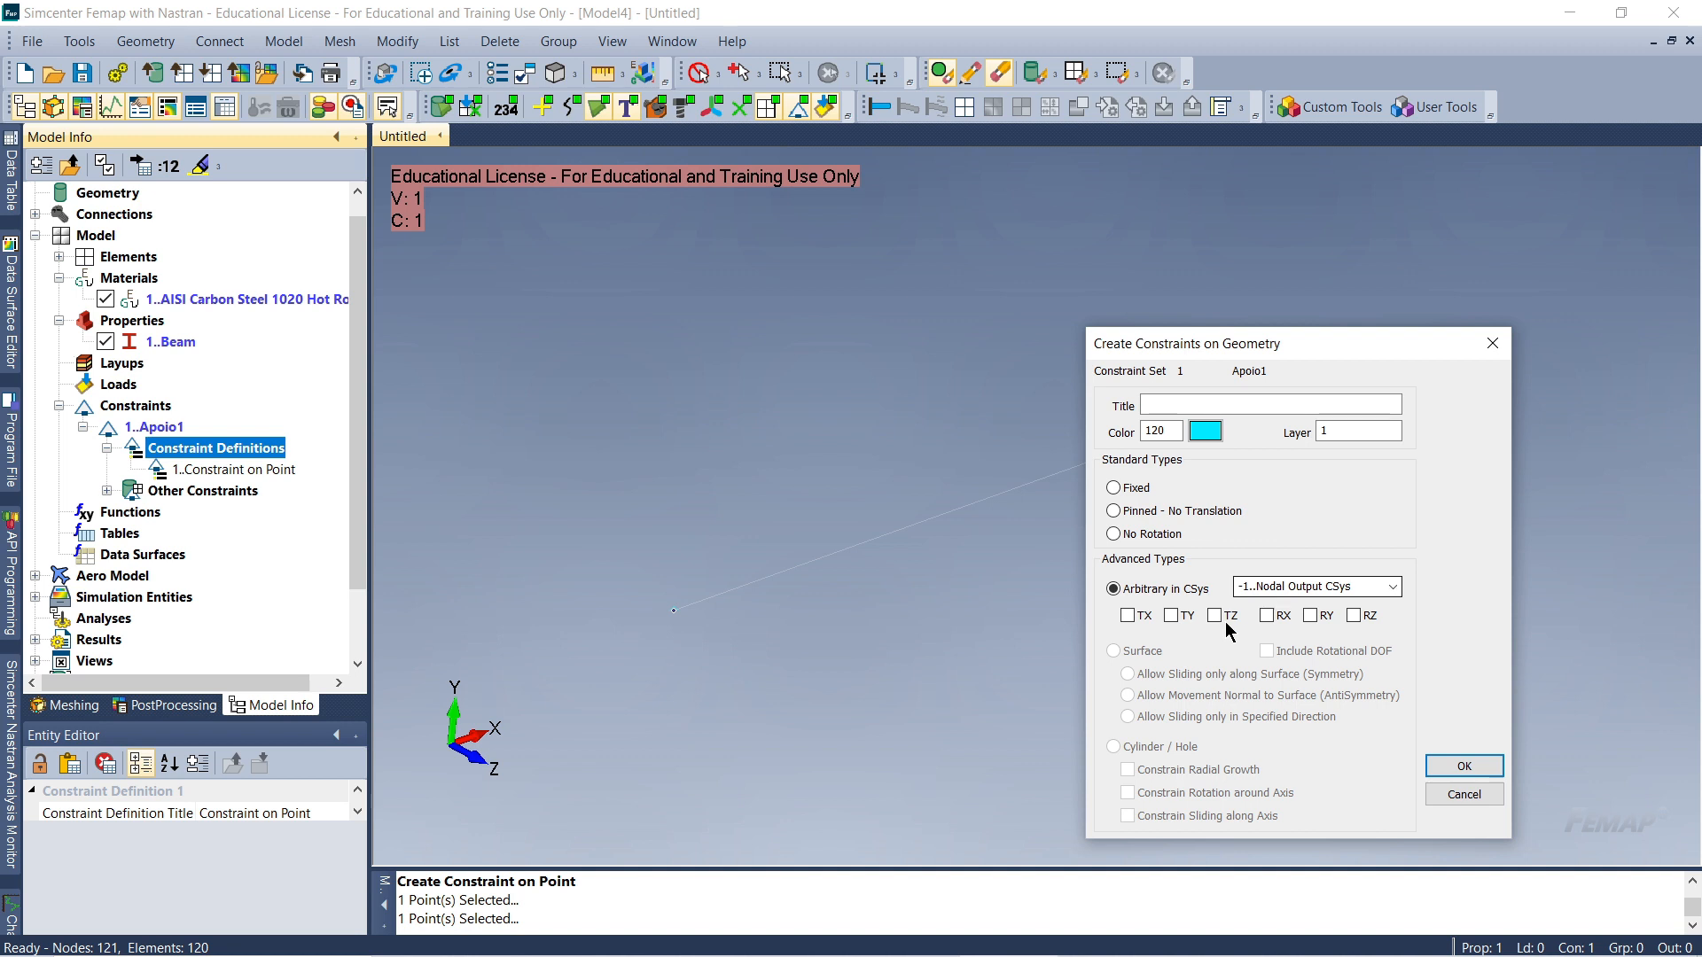
{"action": "left_click", "coordinate": [1383, 587]}
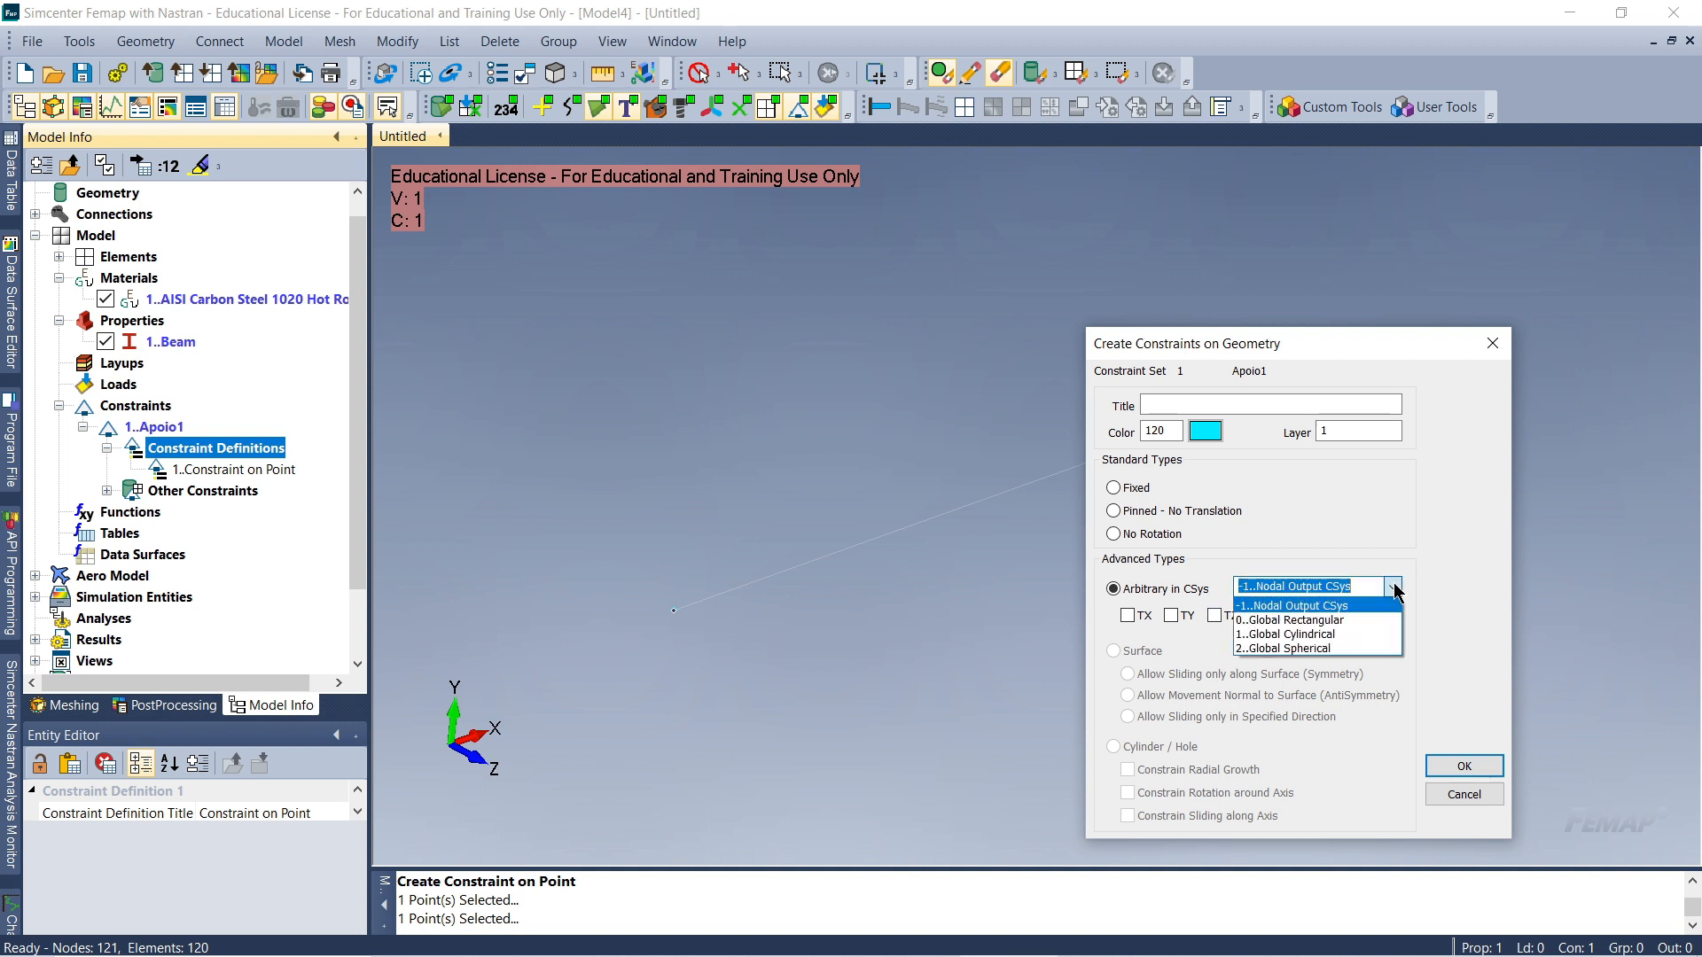
{"action": "left_click", "coordinate": [1325, 621]}
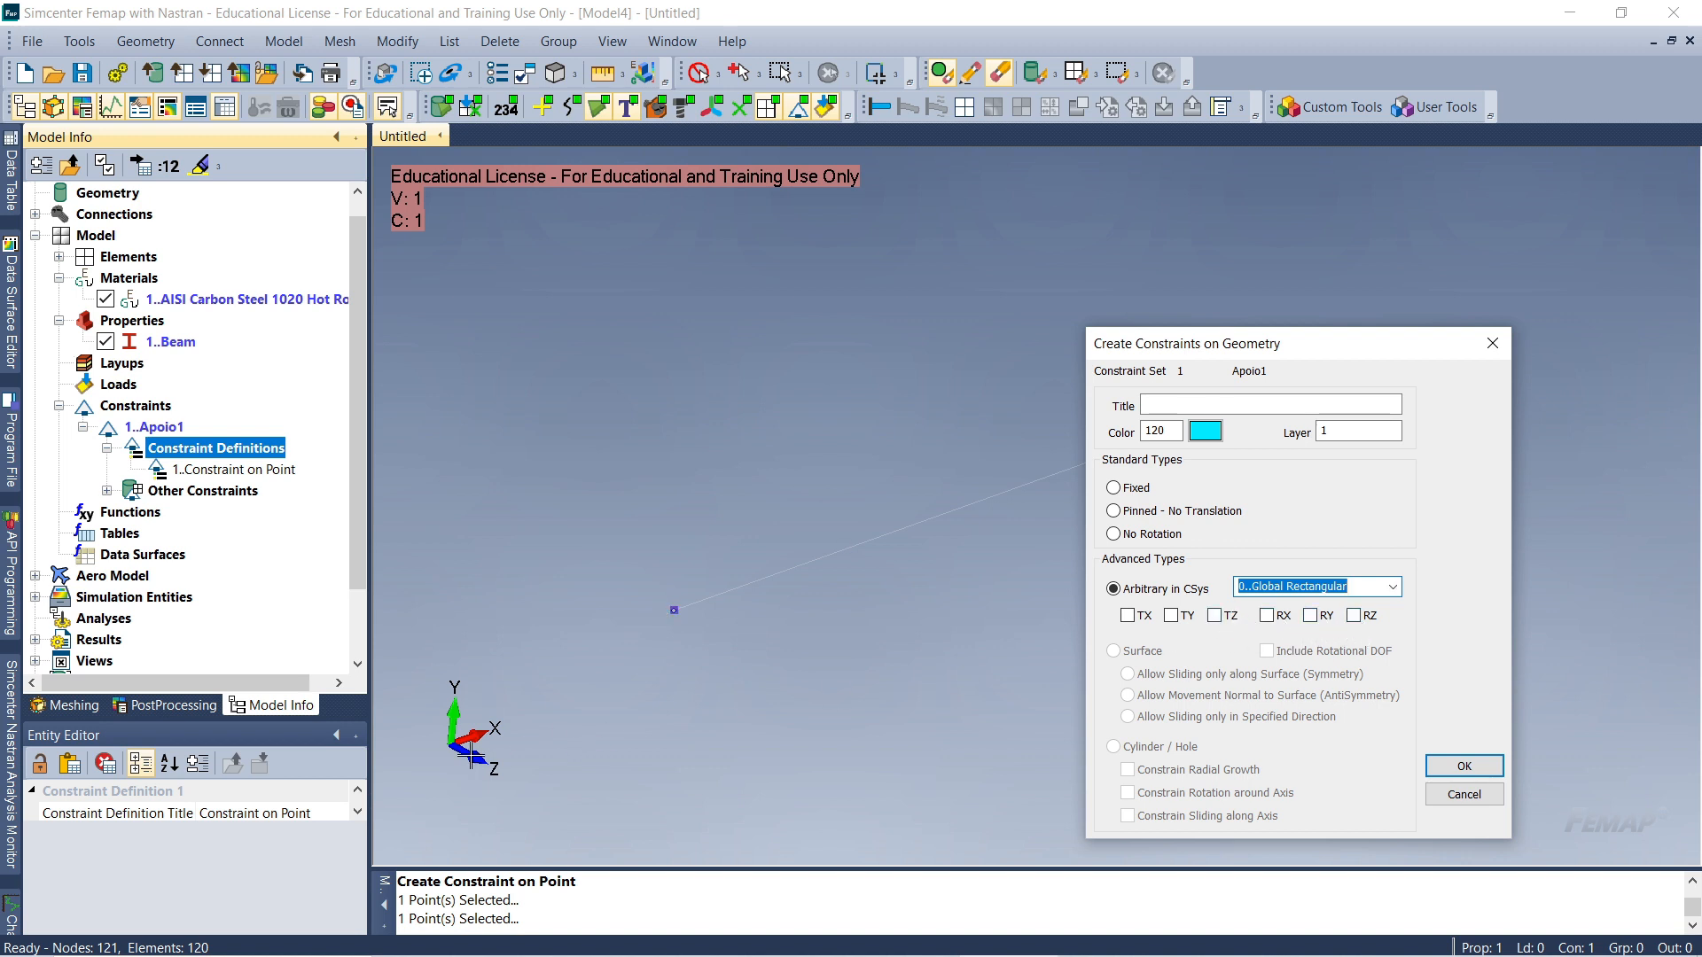
Constrain only TY at the selected point and create the constraint
{"action": "scroll", "coordinate": [714, 688], "scroll_direction": "down", "scroll_amount": 2}
{"action": "middle_click_drag", "start_coordinate": [805, 589], "coordinate": [530, 683], "text": "ctrl"}
{"action": "scroll", "coordinate": [636, 651], "scroll_direction": "up", "scroll_amount": 3}
{"action": "scroll", "coordinate": [802, 670], "scroll_direction": "down", "scroll_amount": 1}
{"action": "middle_click_drag", "start_coordinate": [743, 646], "coordinate": [819, 607], "text": "ctrl"}
{"action": "left_click", "coordinate": [1171, 615]}
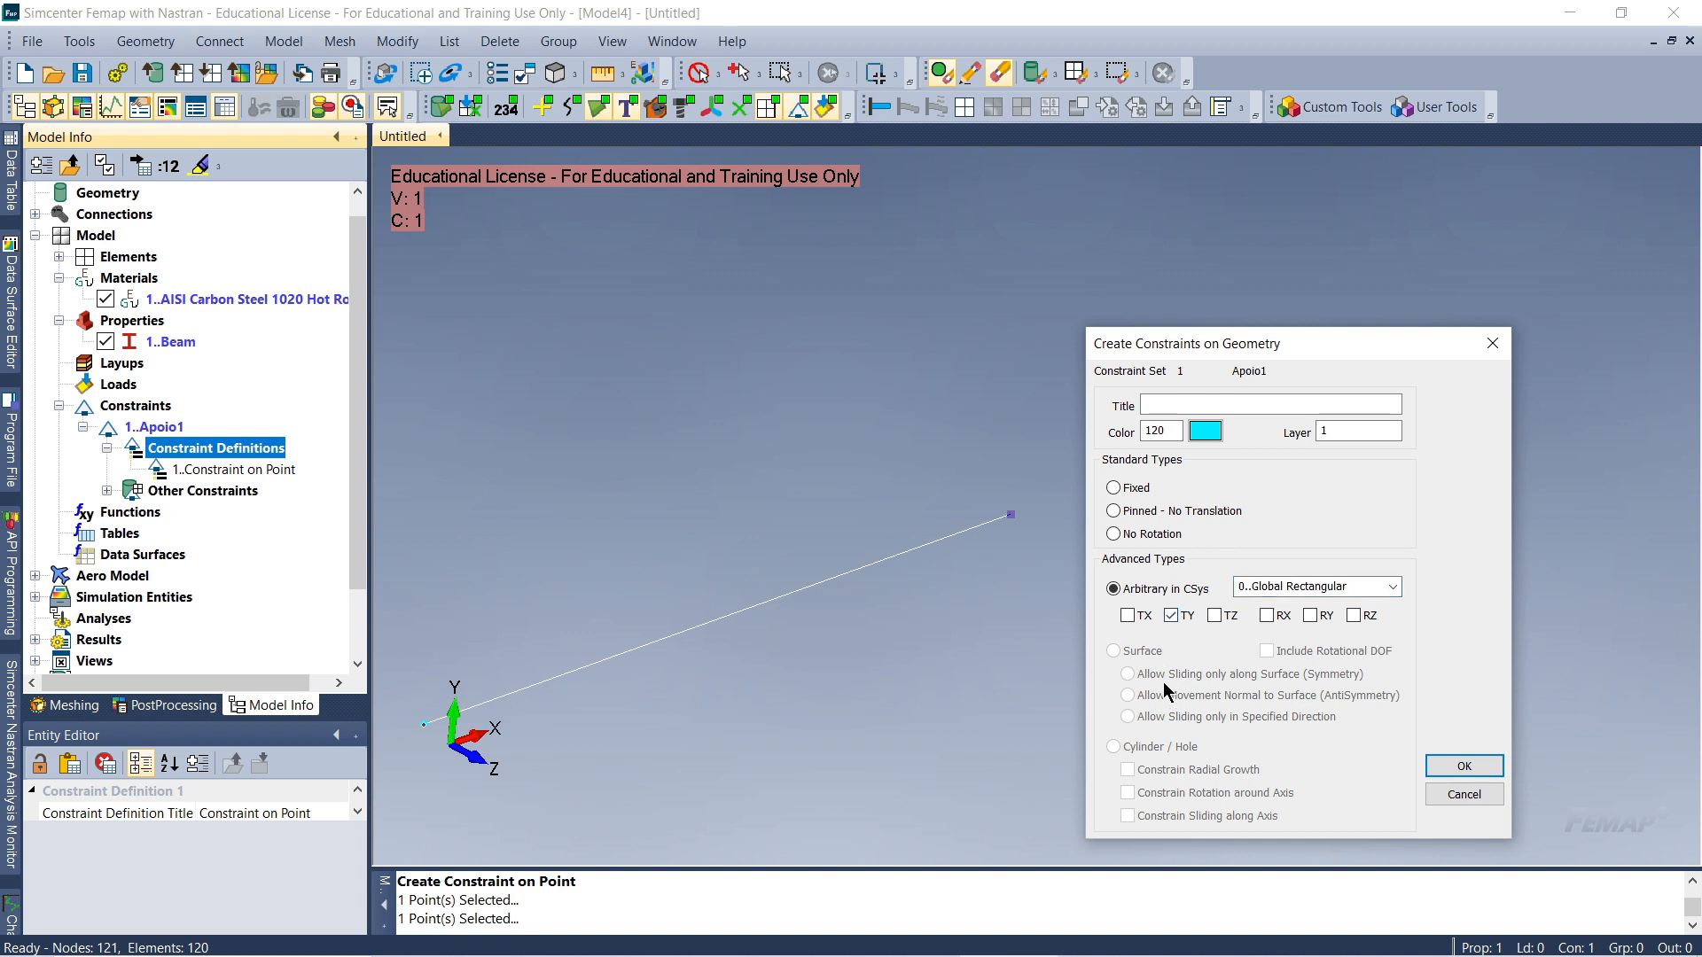
{"action": "scroll", "coordinate": [938, 660], "scroll_direction": "down", "scroll_amount": 2}
{"action": "middle_click_drag", "start_coordinate": [774, 658], "coordinate": [851, 630], "text": "ctrl"}
{"action": "scroll", "coordinate": [855, 615], "scroll_direction": "down", "scroll_amount": 1}
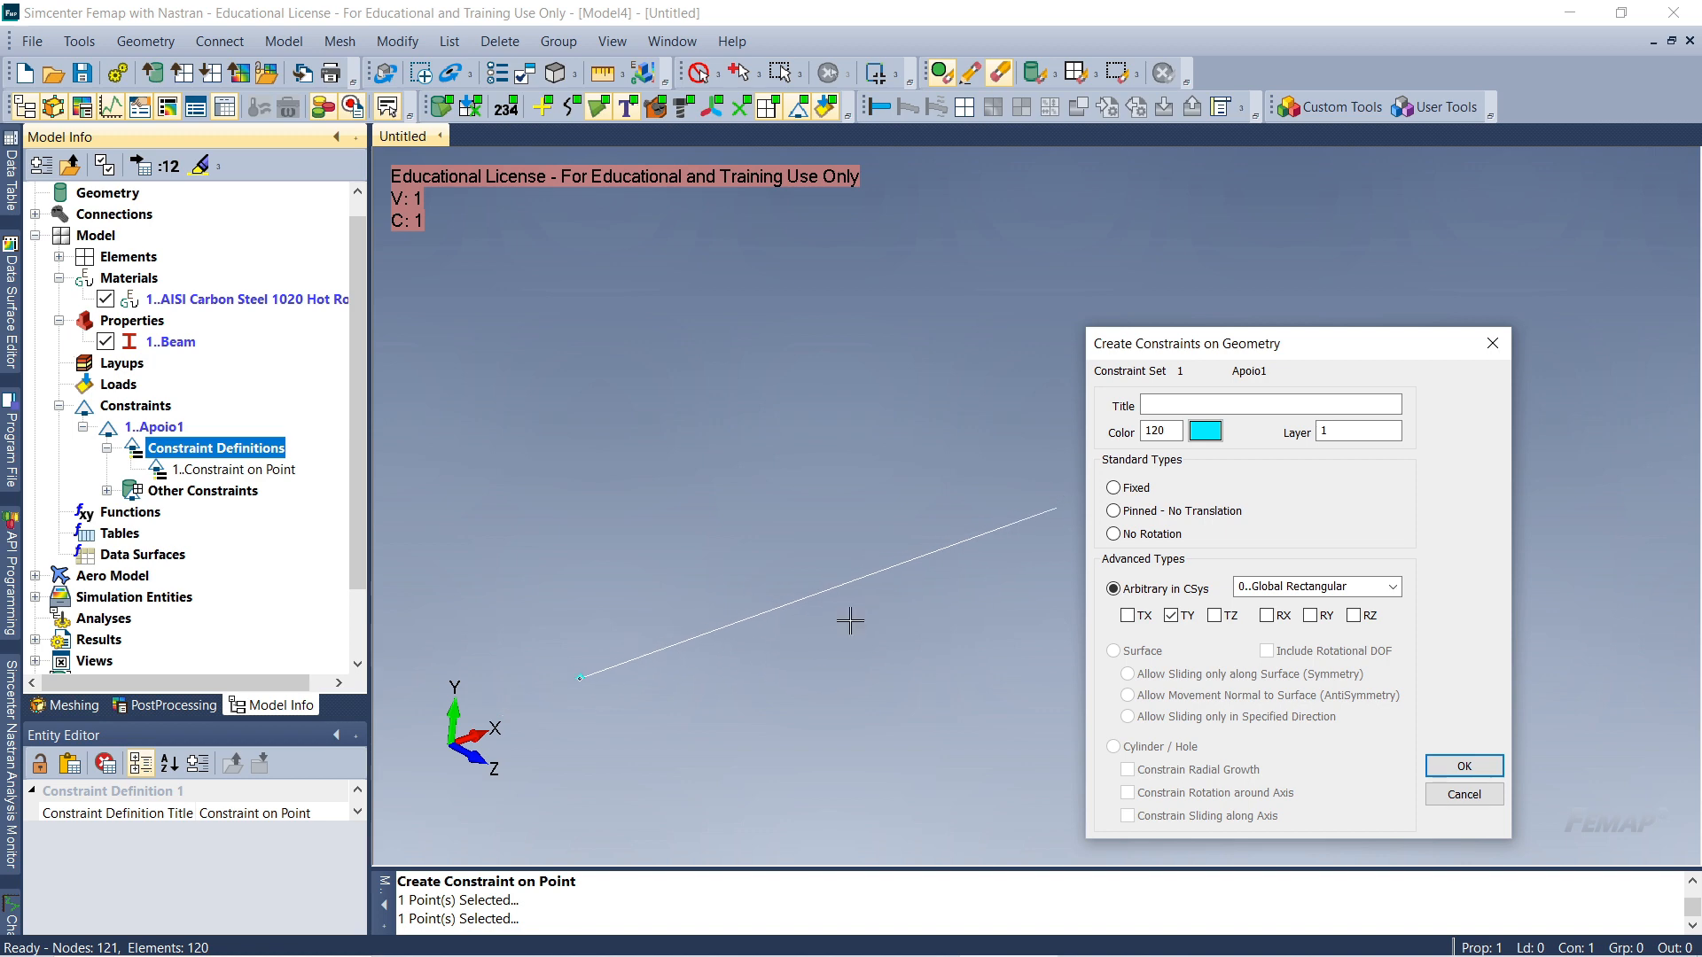
{"action": "left_click_drag", "start_coordinate": [1210, 348], "coordinate": [1176, 331]}
{"action": "left_click", "coordinate": [1418, 749]}
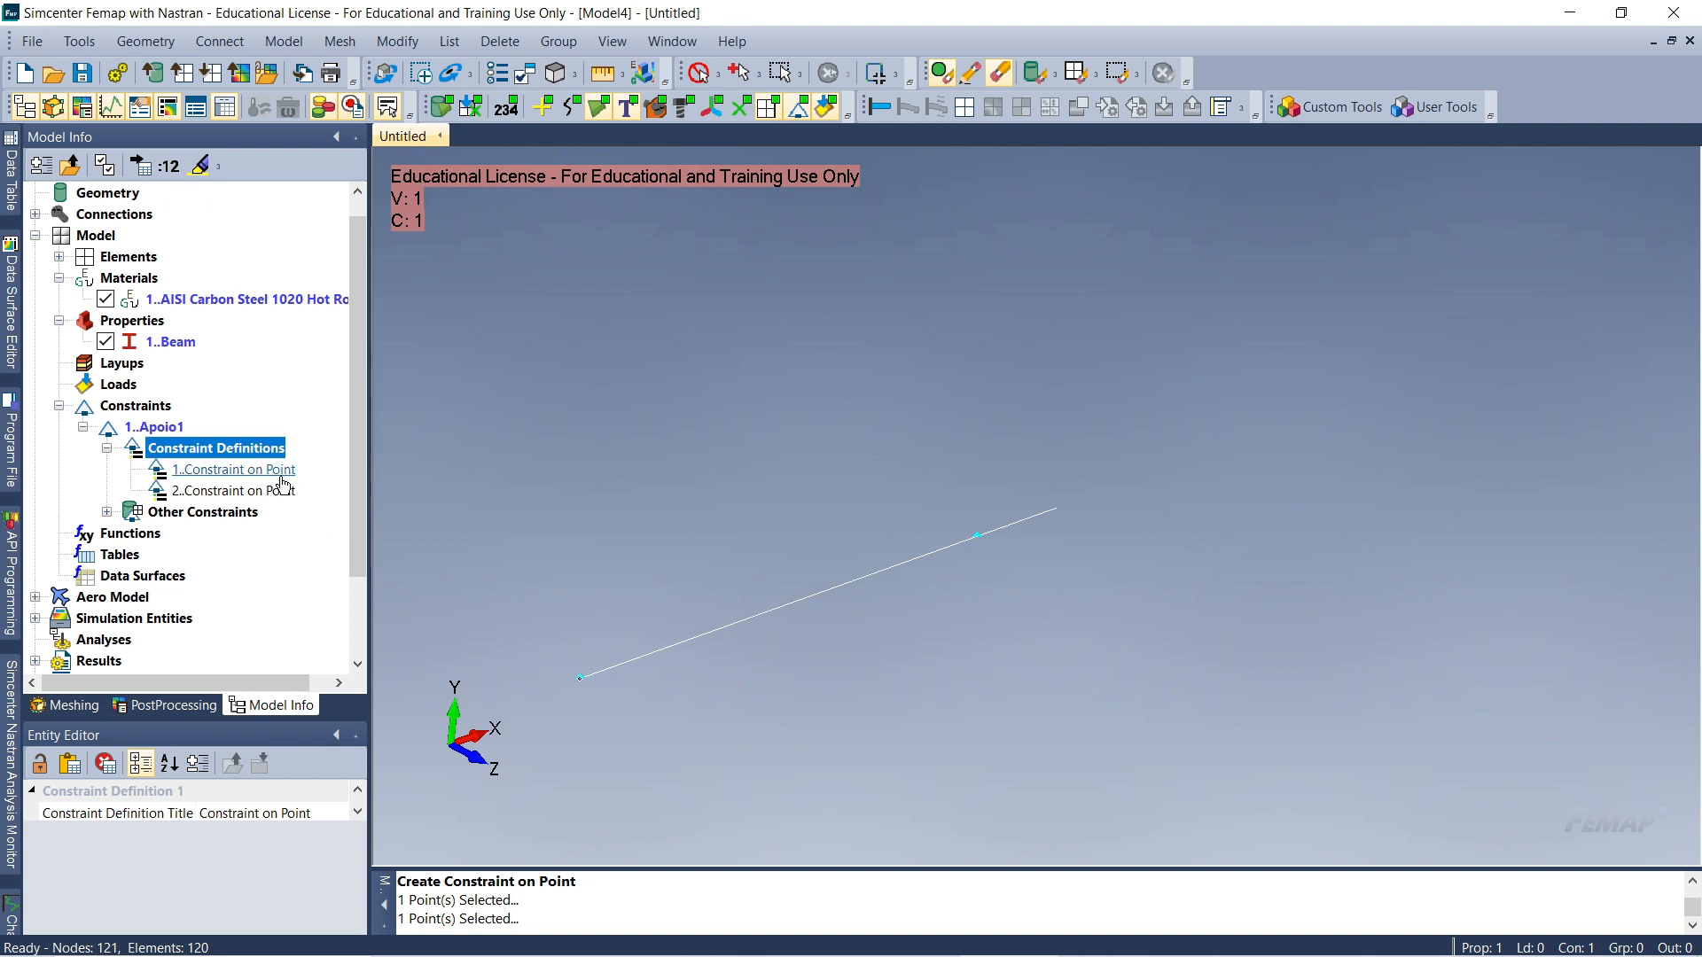
Activate the Apoio1 constraint set, rename it Apoios, and expand its entries in the model tree
{"action": "left_click", "coordinate": [283, 483]}
{"action": "left_click", "coordinate": [278, 498]}
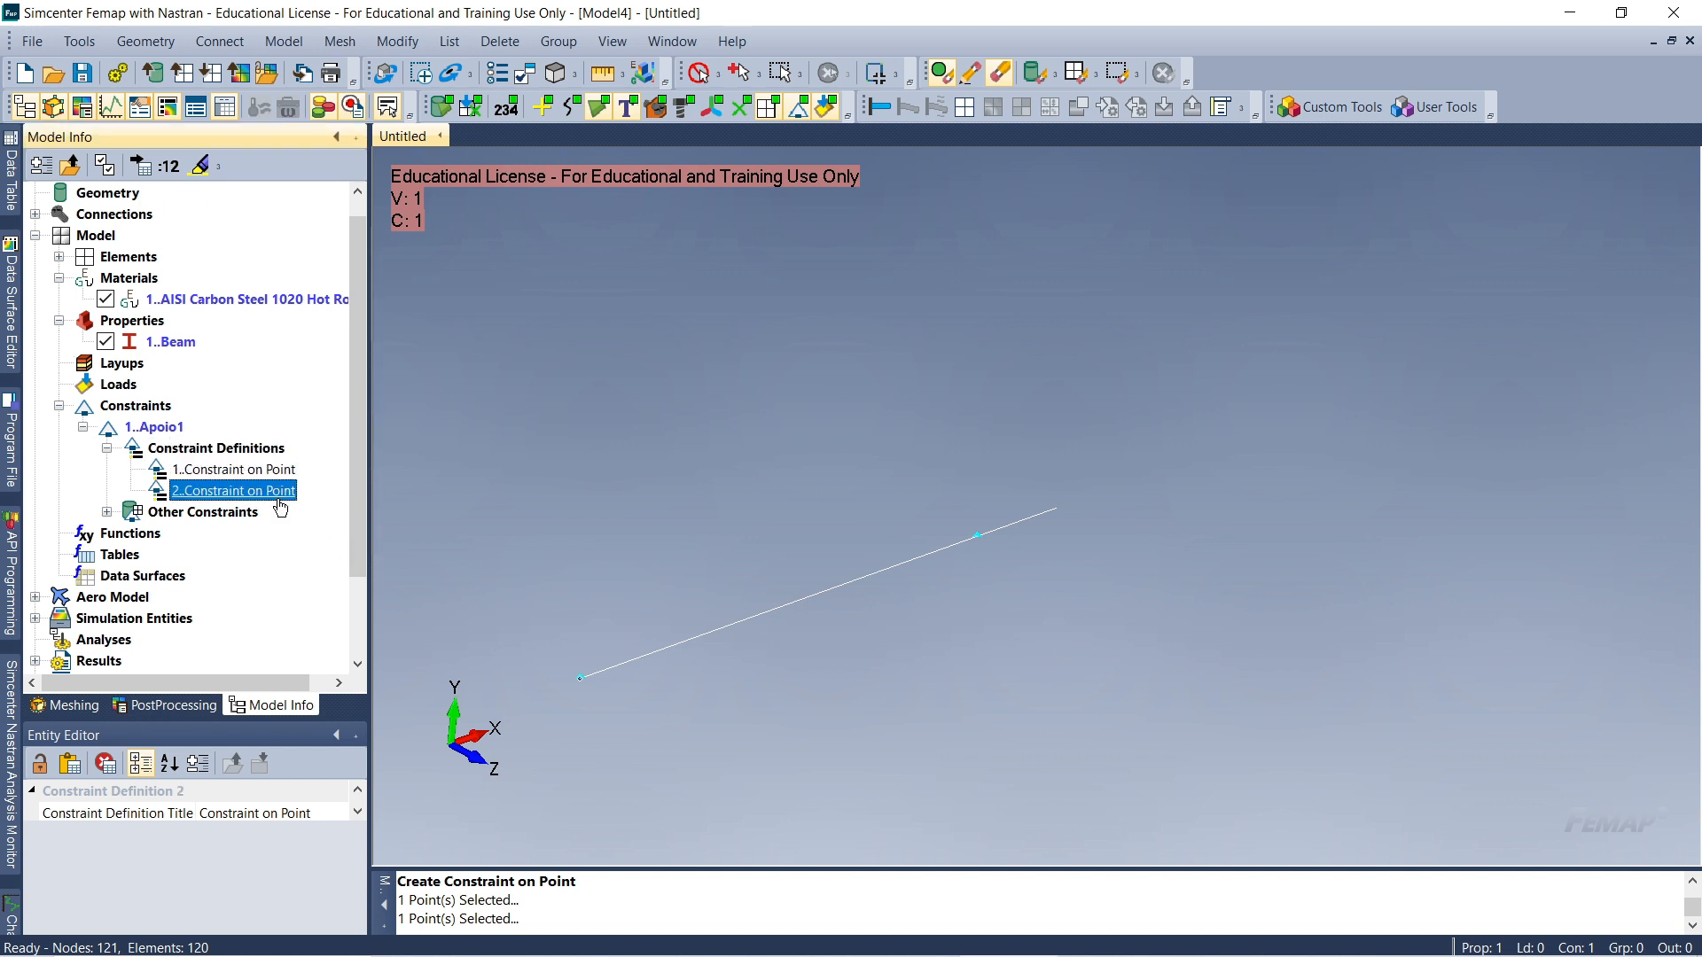
{"action": "left_click", "coordinate": [156, 429]}
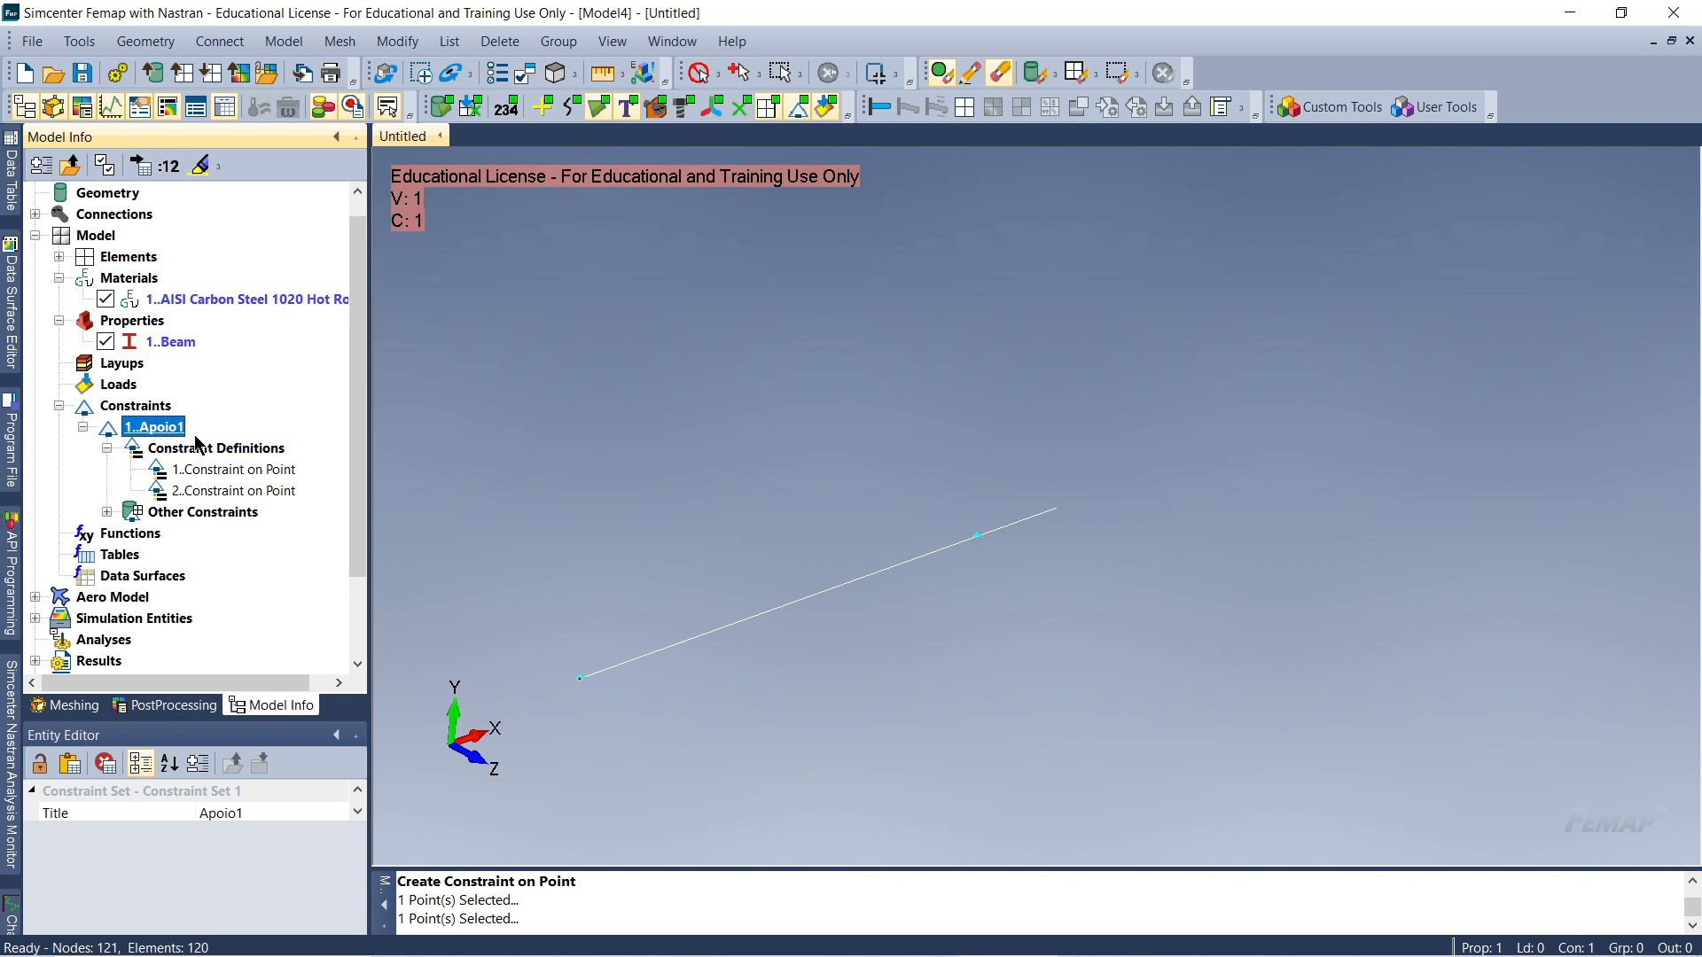
{"action": "middle_click_drag", "start_coordinate": [817, 615], "coordinate": [944, 561], "text": "ctrl"}
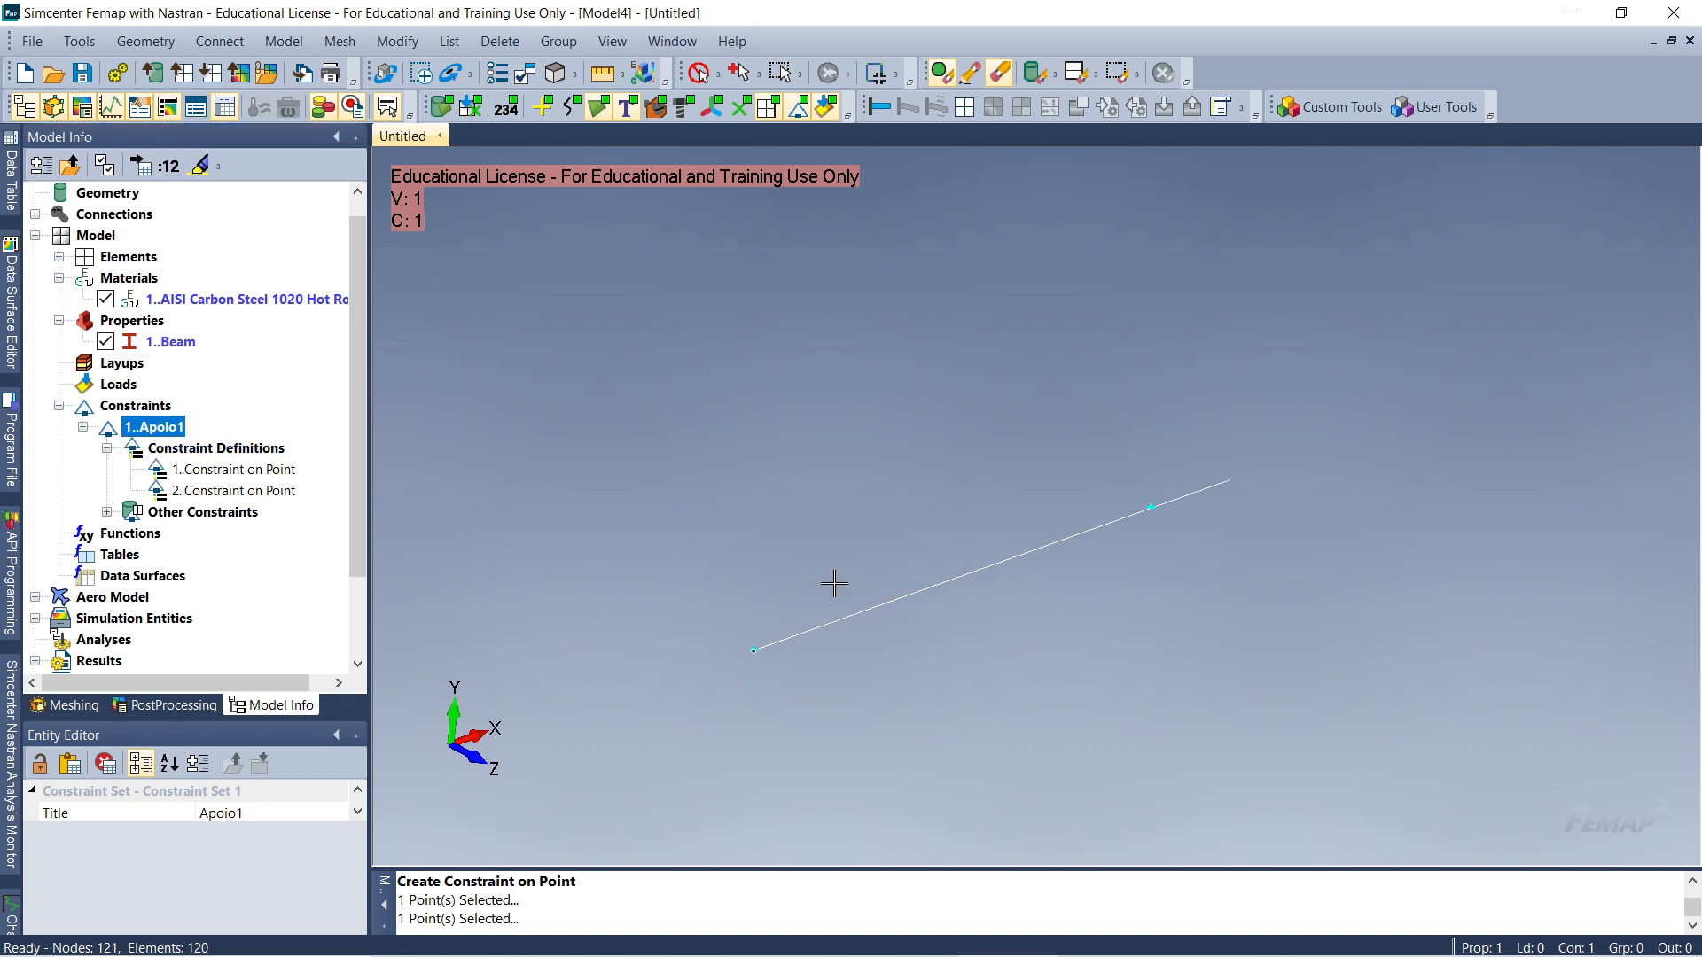
{"action": "right_click", "coordinate": [173, 429]}
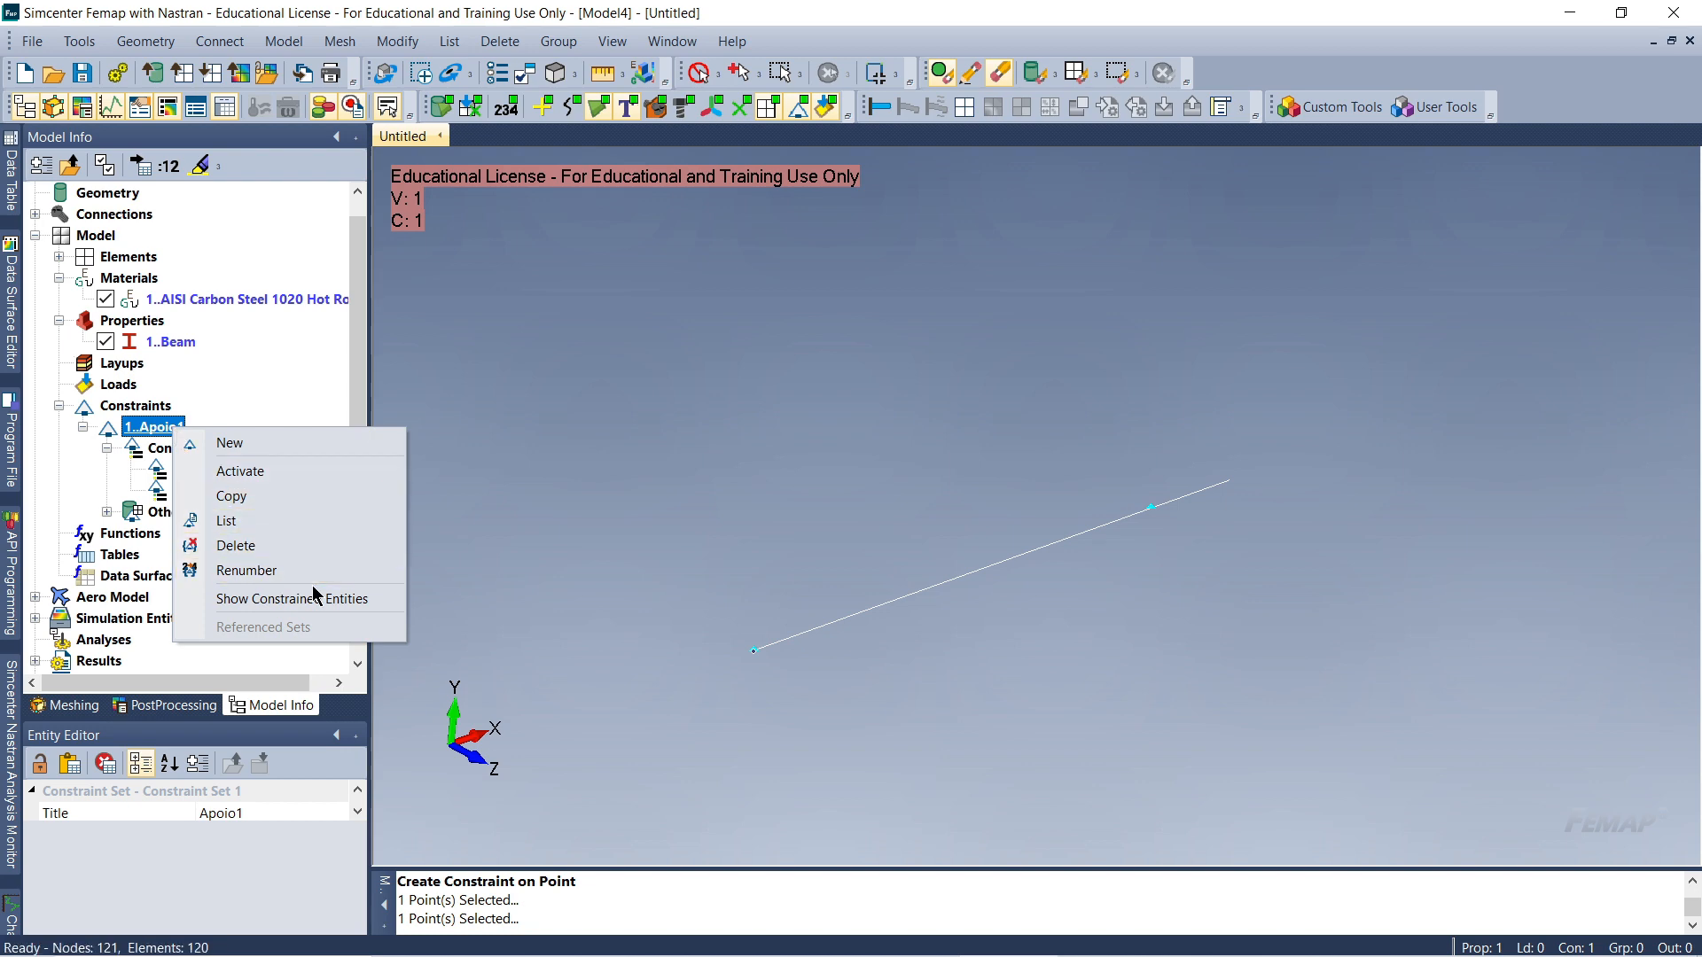
{"action": "left_click", "coordinate": [235, 471]}
{"action": "left_click", "coordinate": [159, 431]}
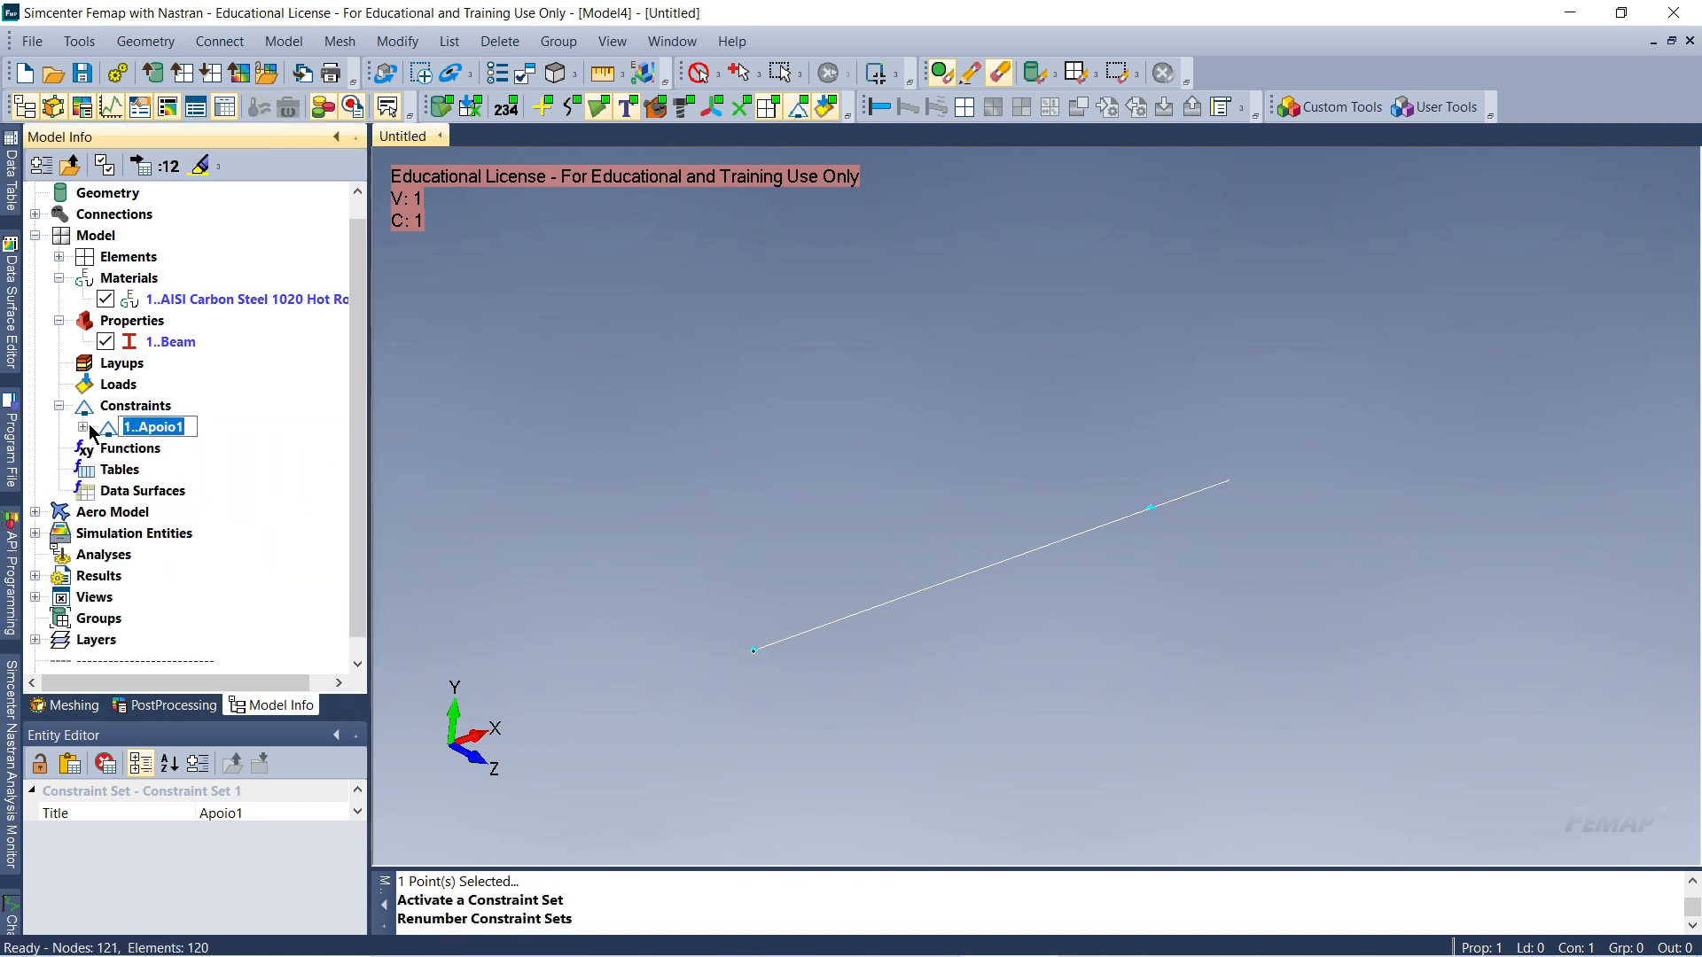
{"action": "type", "text": "Apoios"}
{"action": "key", "text": "Return"}
{"action": "left_click", "coordinate": [83, 428]}
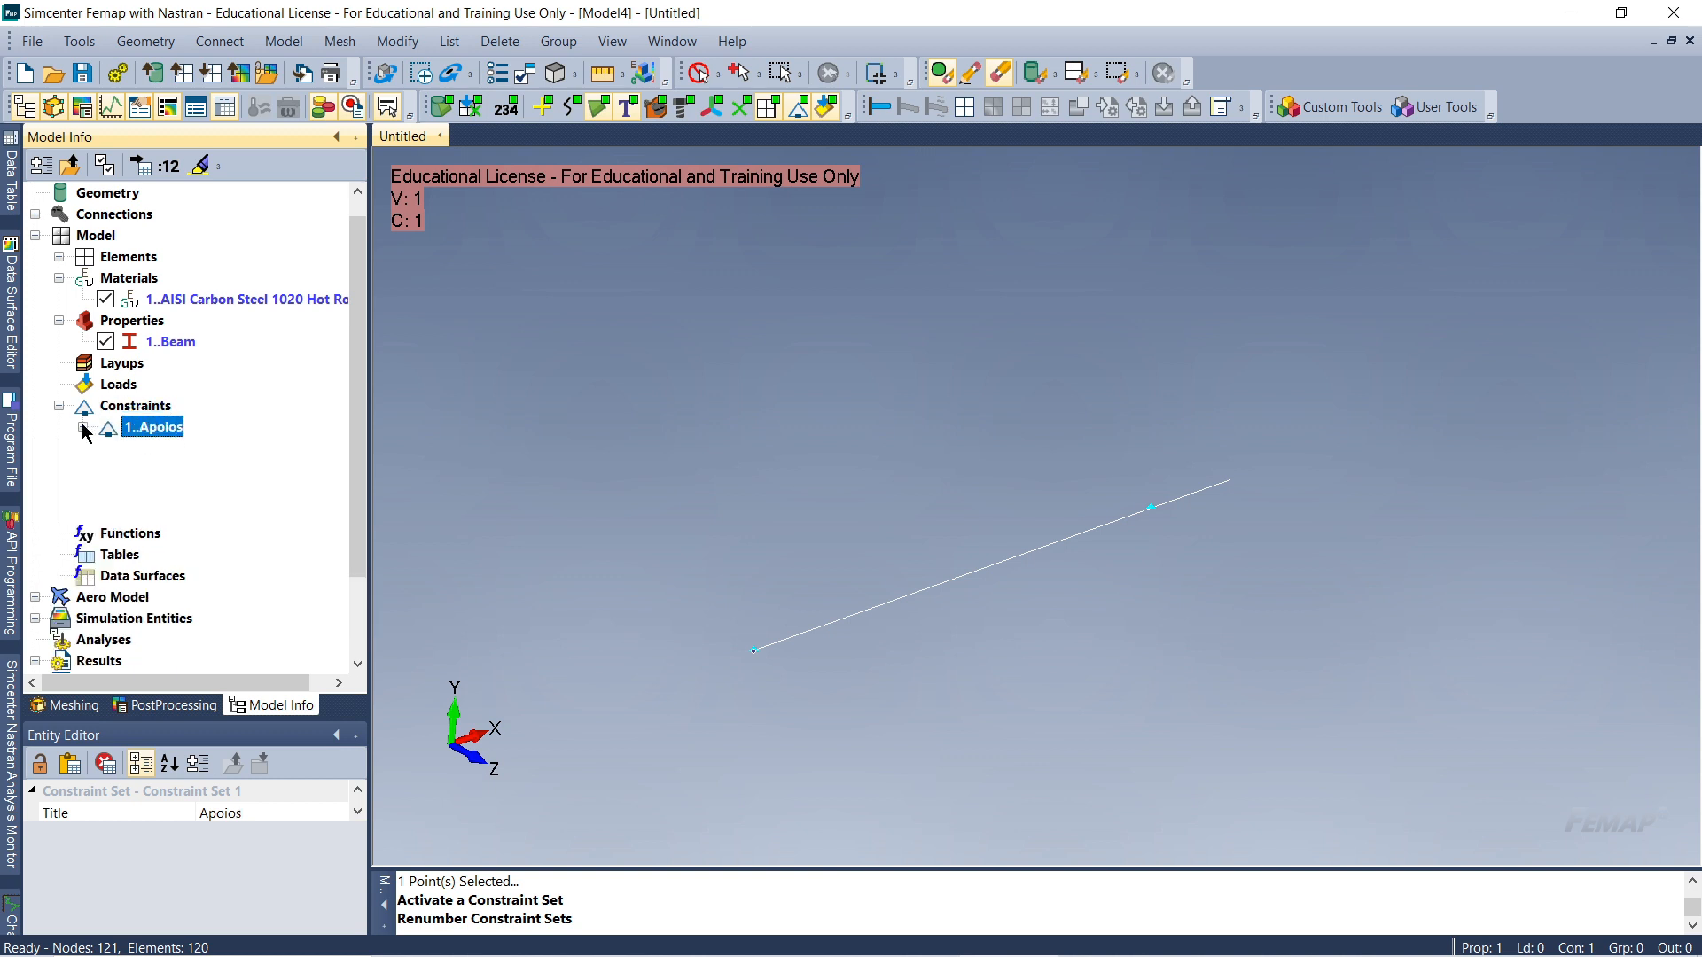
{"action": "scroll", "coordinate": [863, 552], "scroll_direction": "down", "scroll_amount": 1}
{"action": "scroll", "coordinate": [1101, 600], "scroll_direction": "up", "scroll_amount": 3}
{"action": "middle_click_drag", "start_coordinate": [1040, 602], "coordinate": [992, 669], "text": "ctrl"}
{"action": "scroll", "coordinate": [991, 663], "scroll_direction": "down", "scroll_amount": 2}
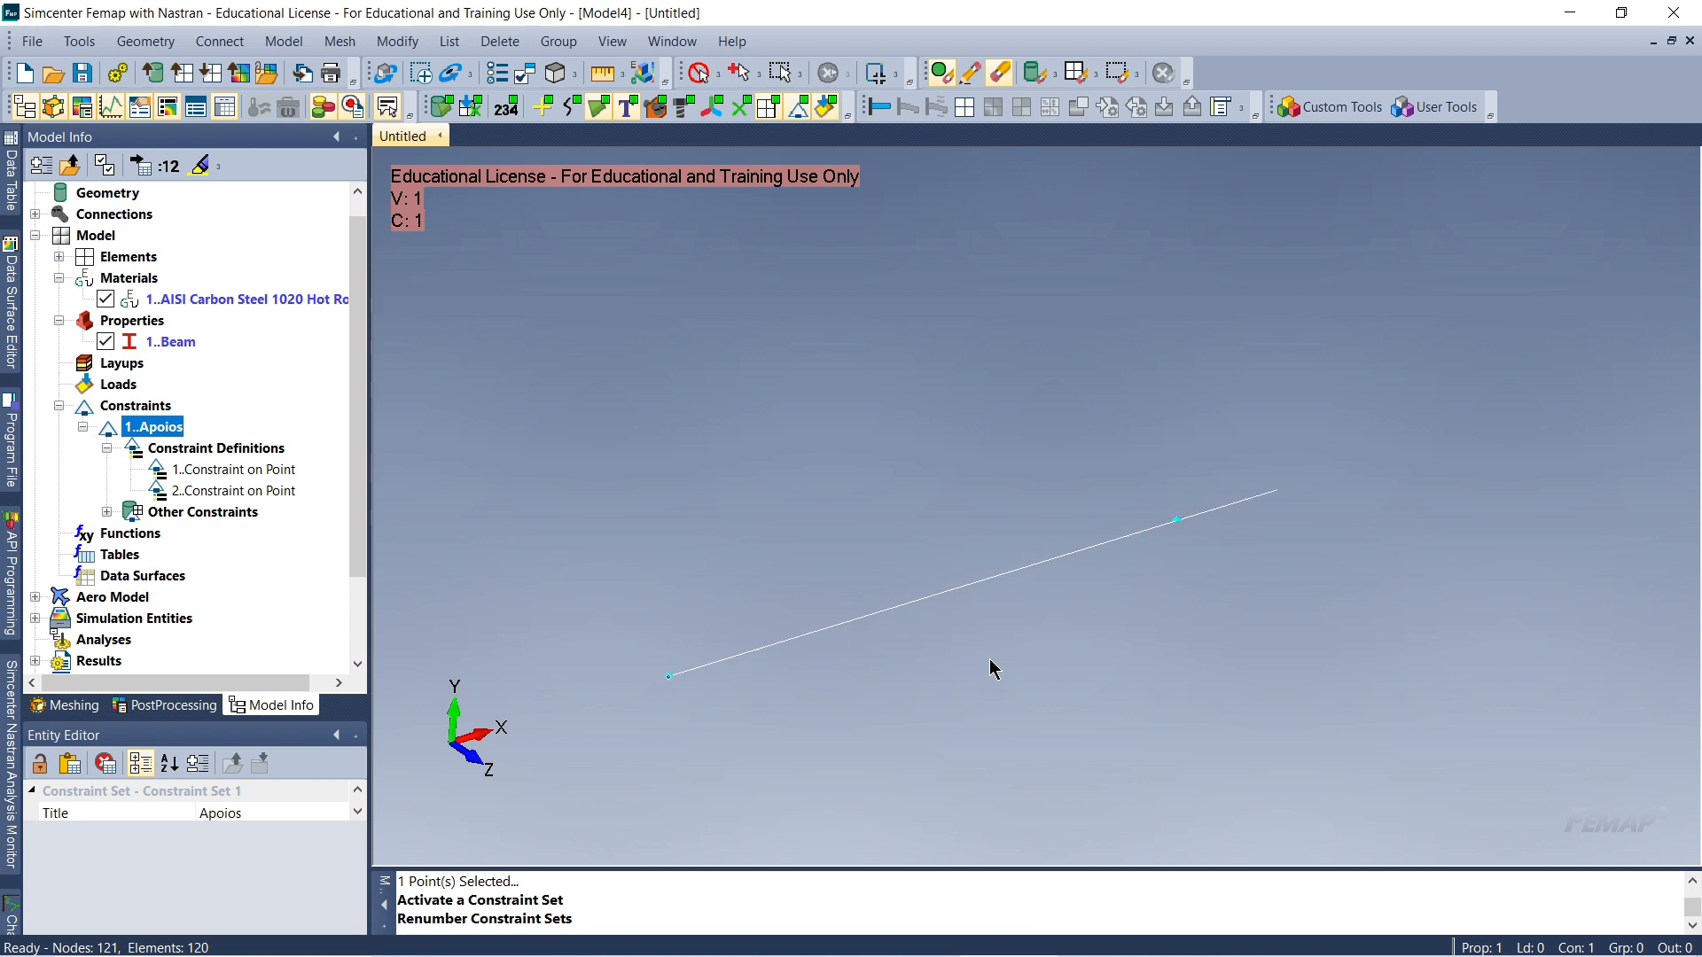
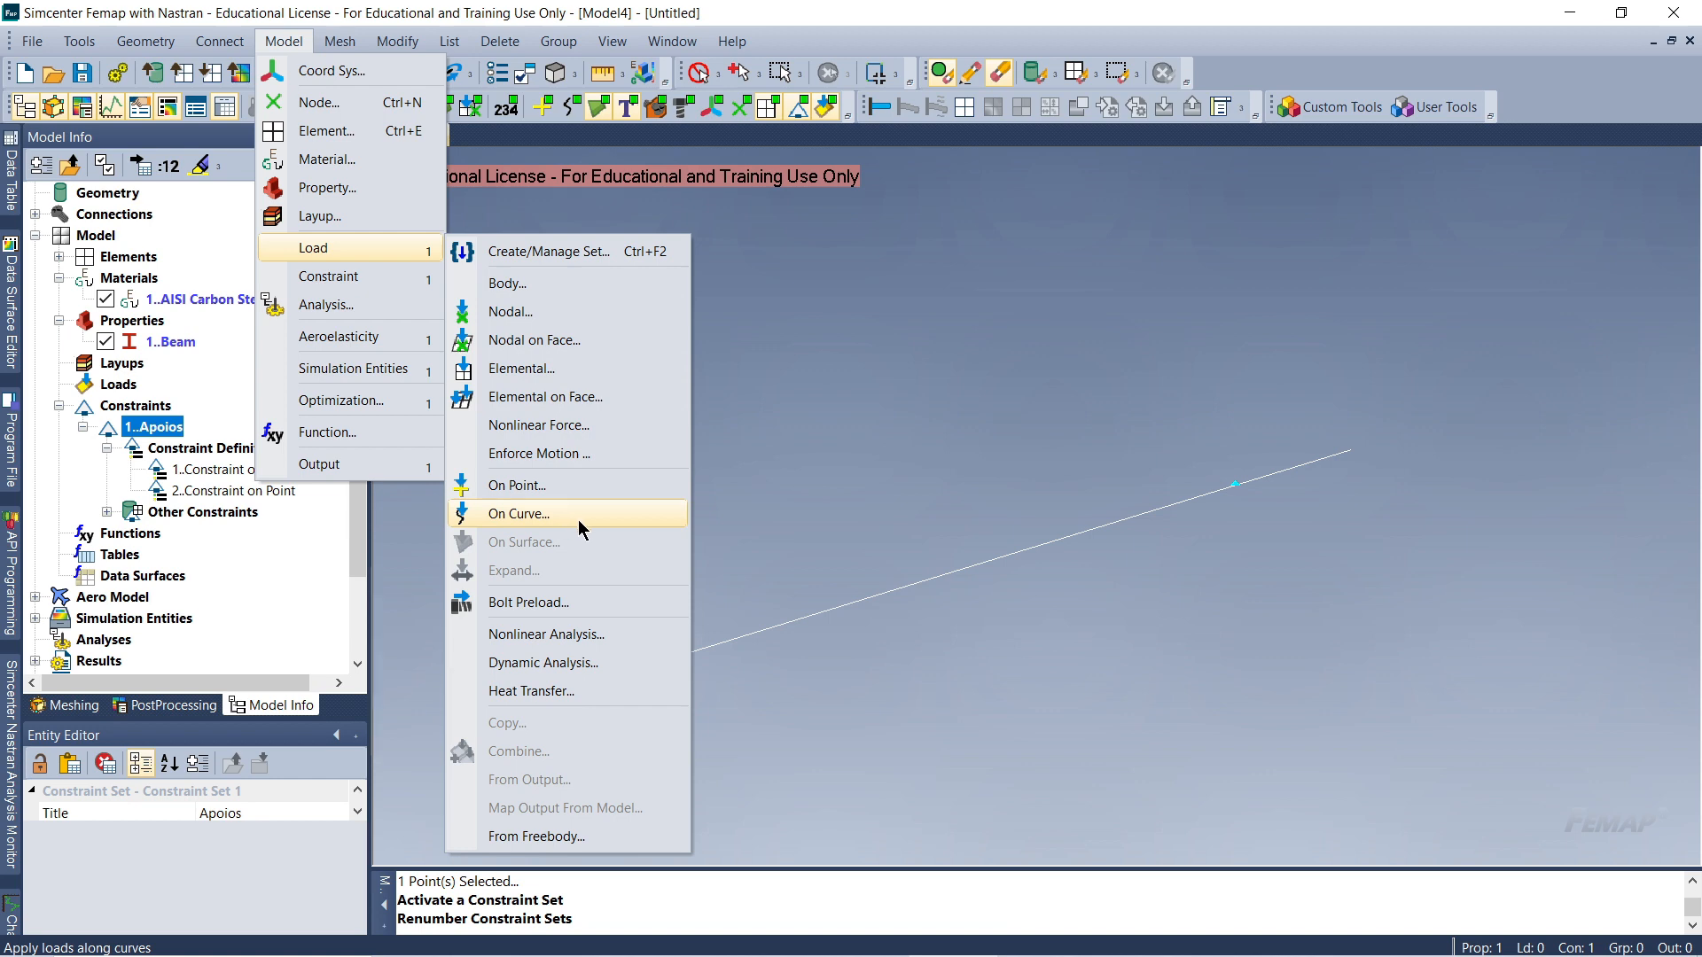
Start a load on curve and create a new load set titled Forces
{"action": "left_click", "coordinate": [577, 519]}
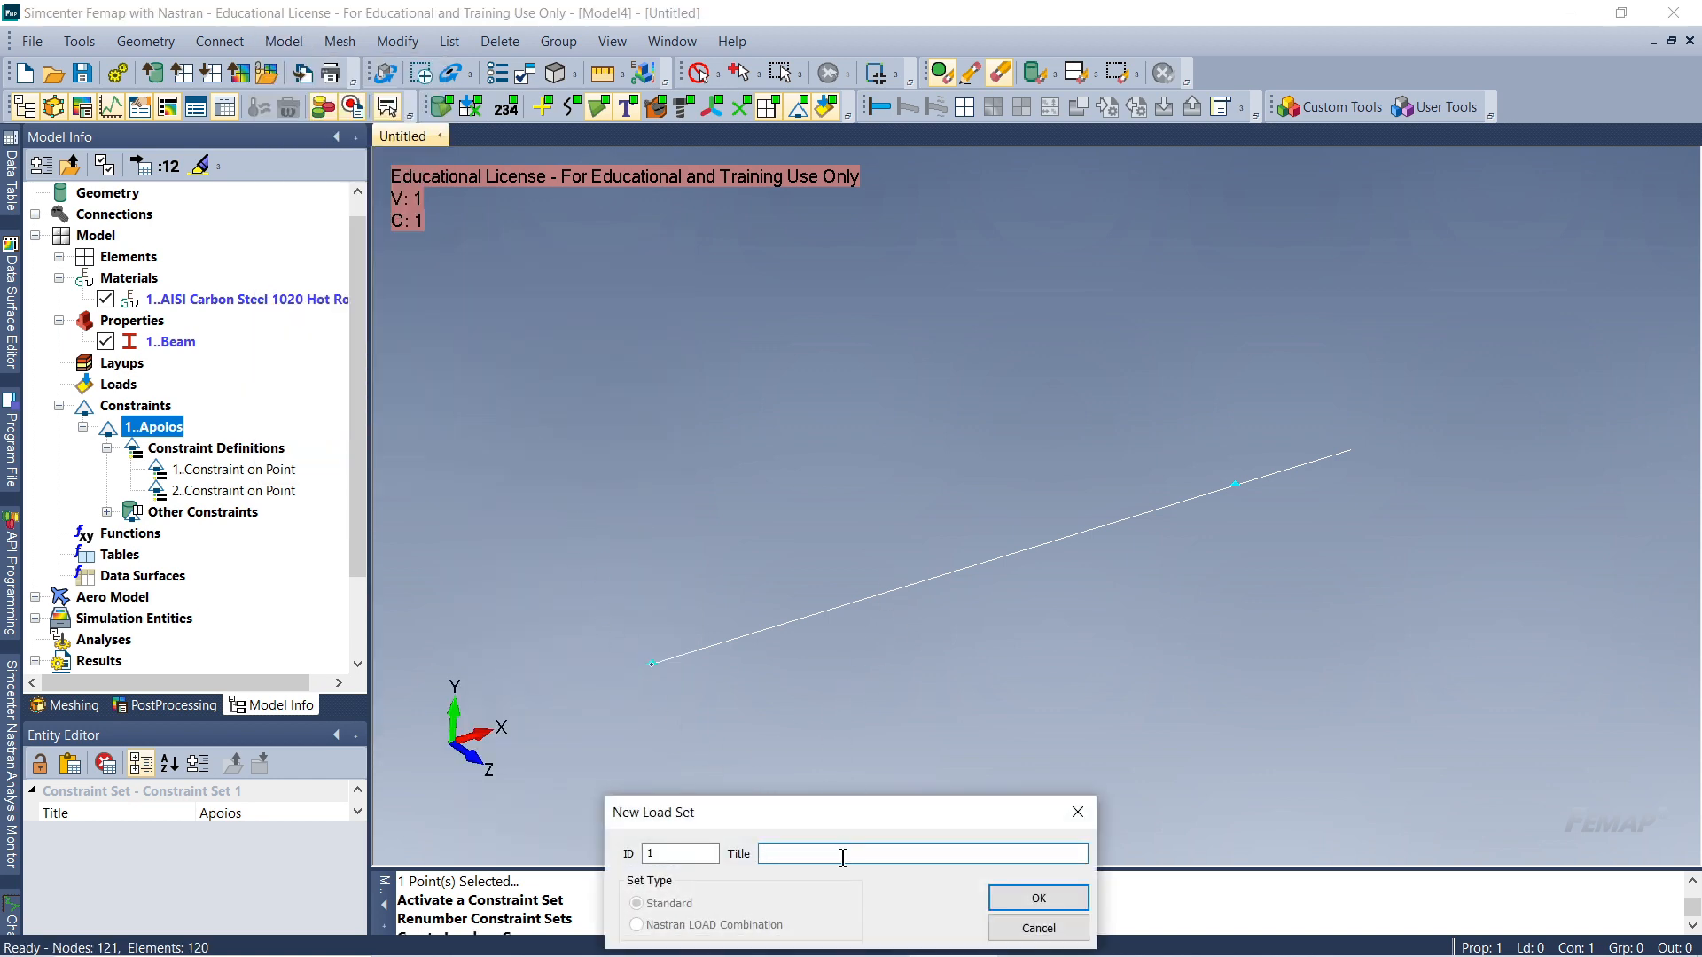
{"action": "left_click_drag", "start_coordinate": [876, 803], "coordinate": [906, 718]}
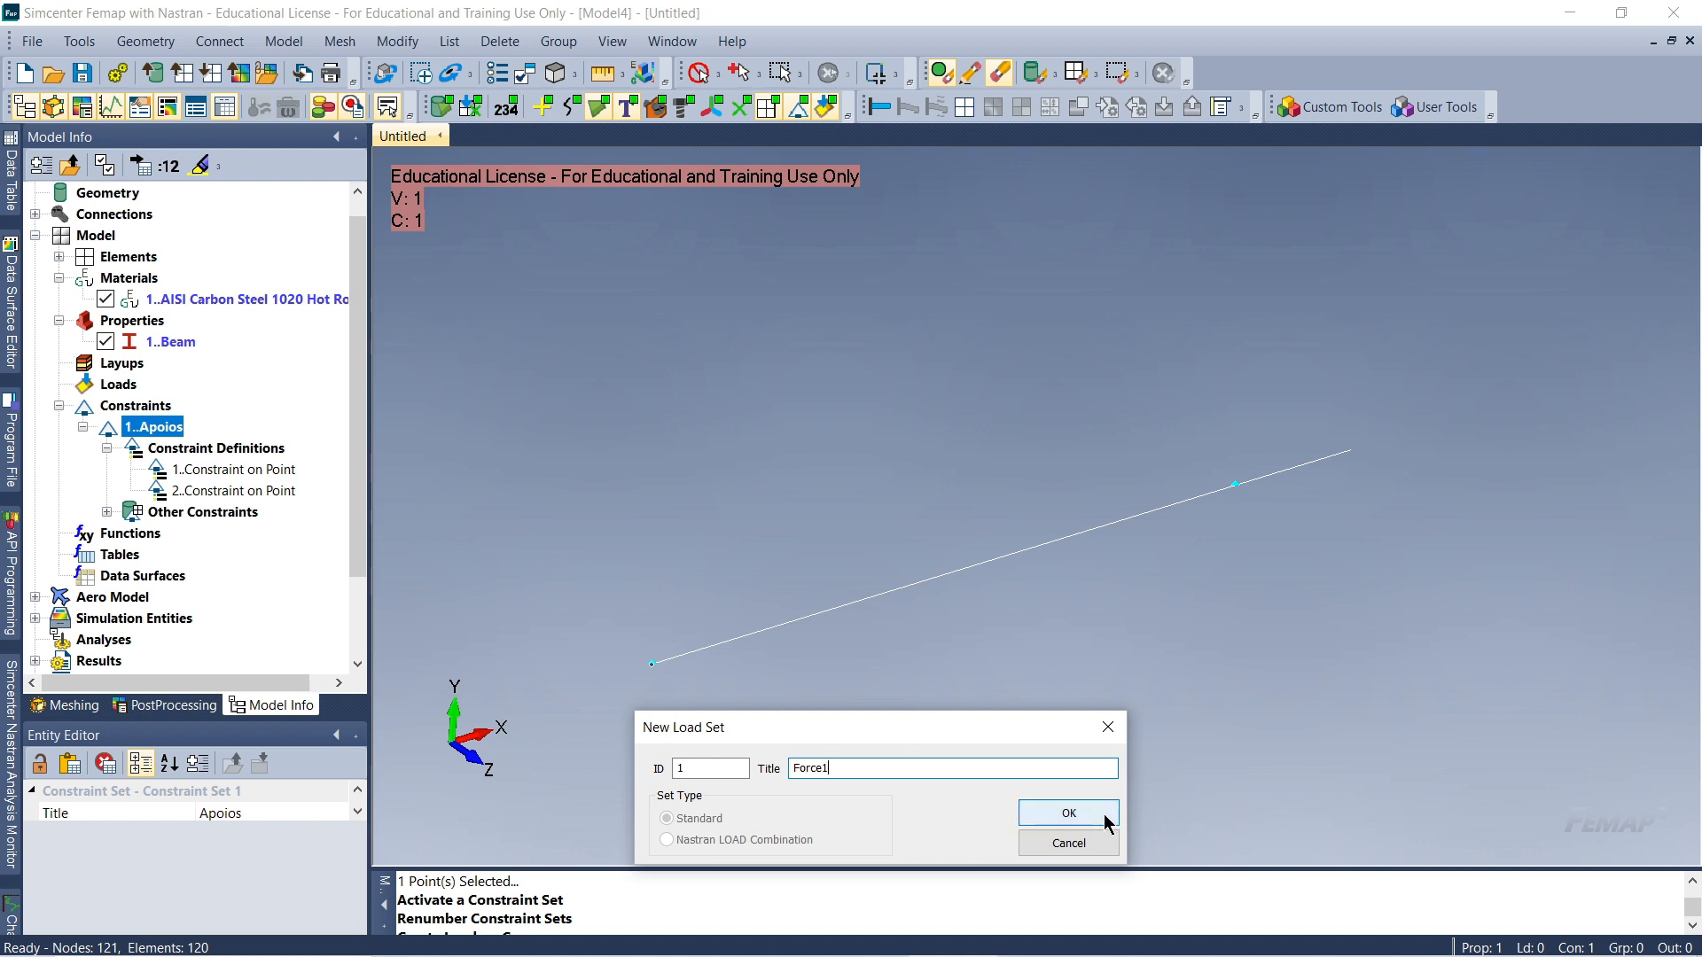
{"action": "double_click", "coordinate": [966, 767]}
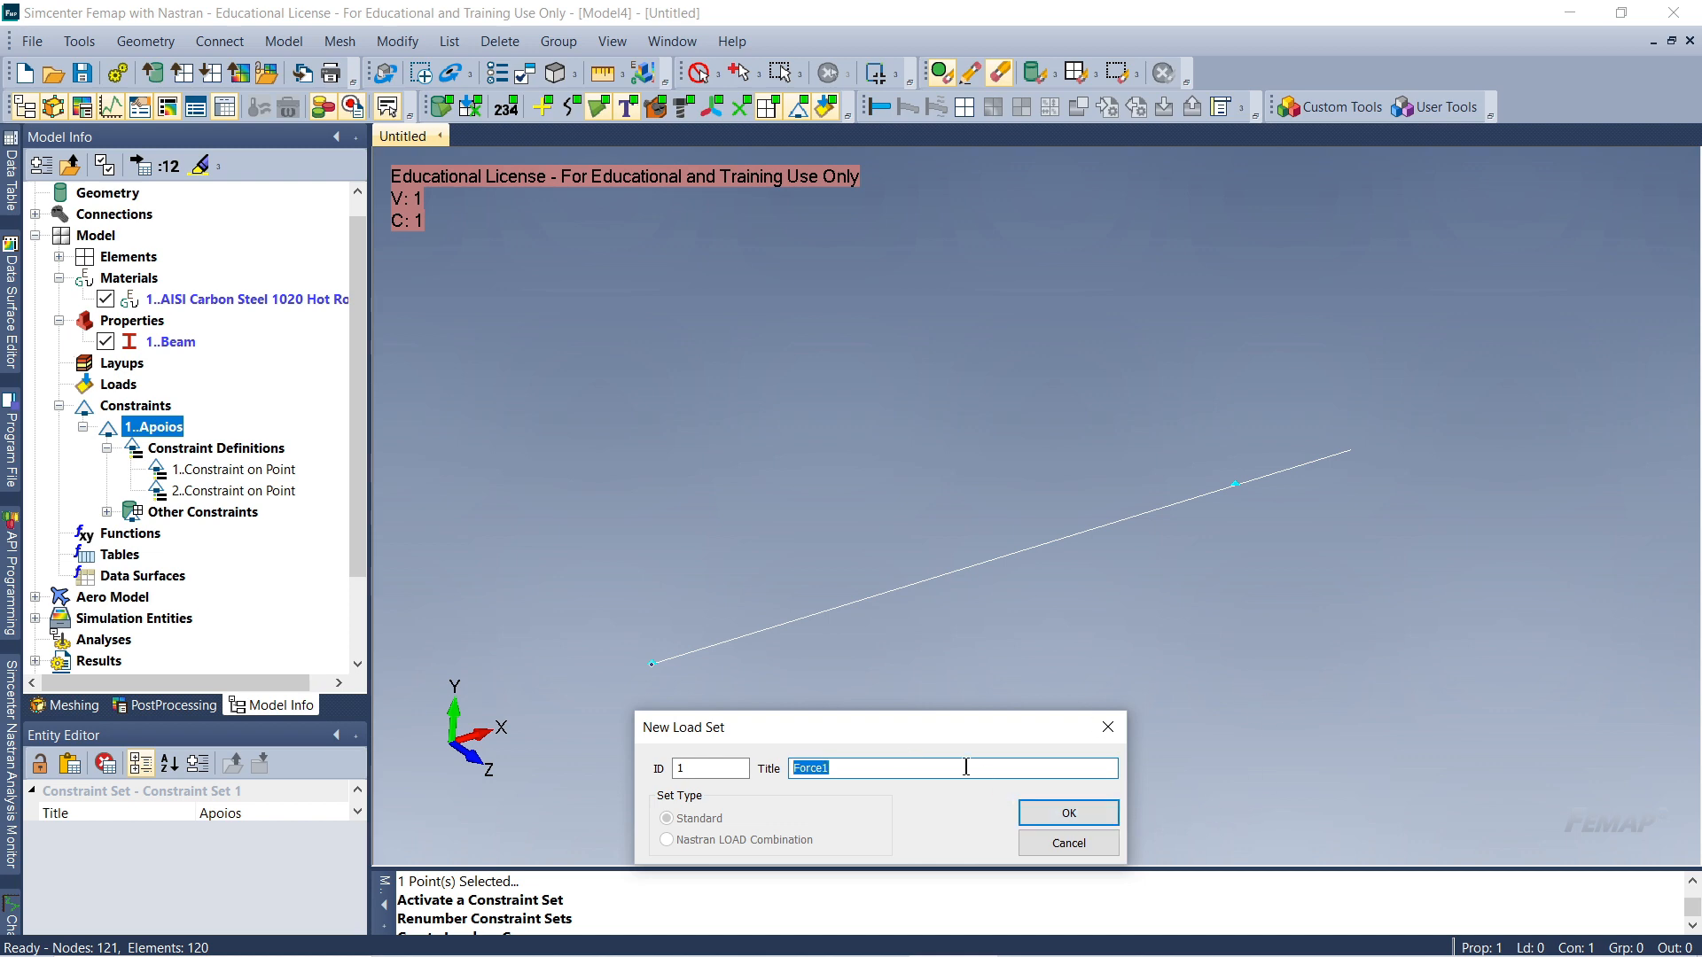
{"action": "type", "text": "For"}
{"action": "left_click", "coordinate": [1070, 812]}
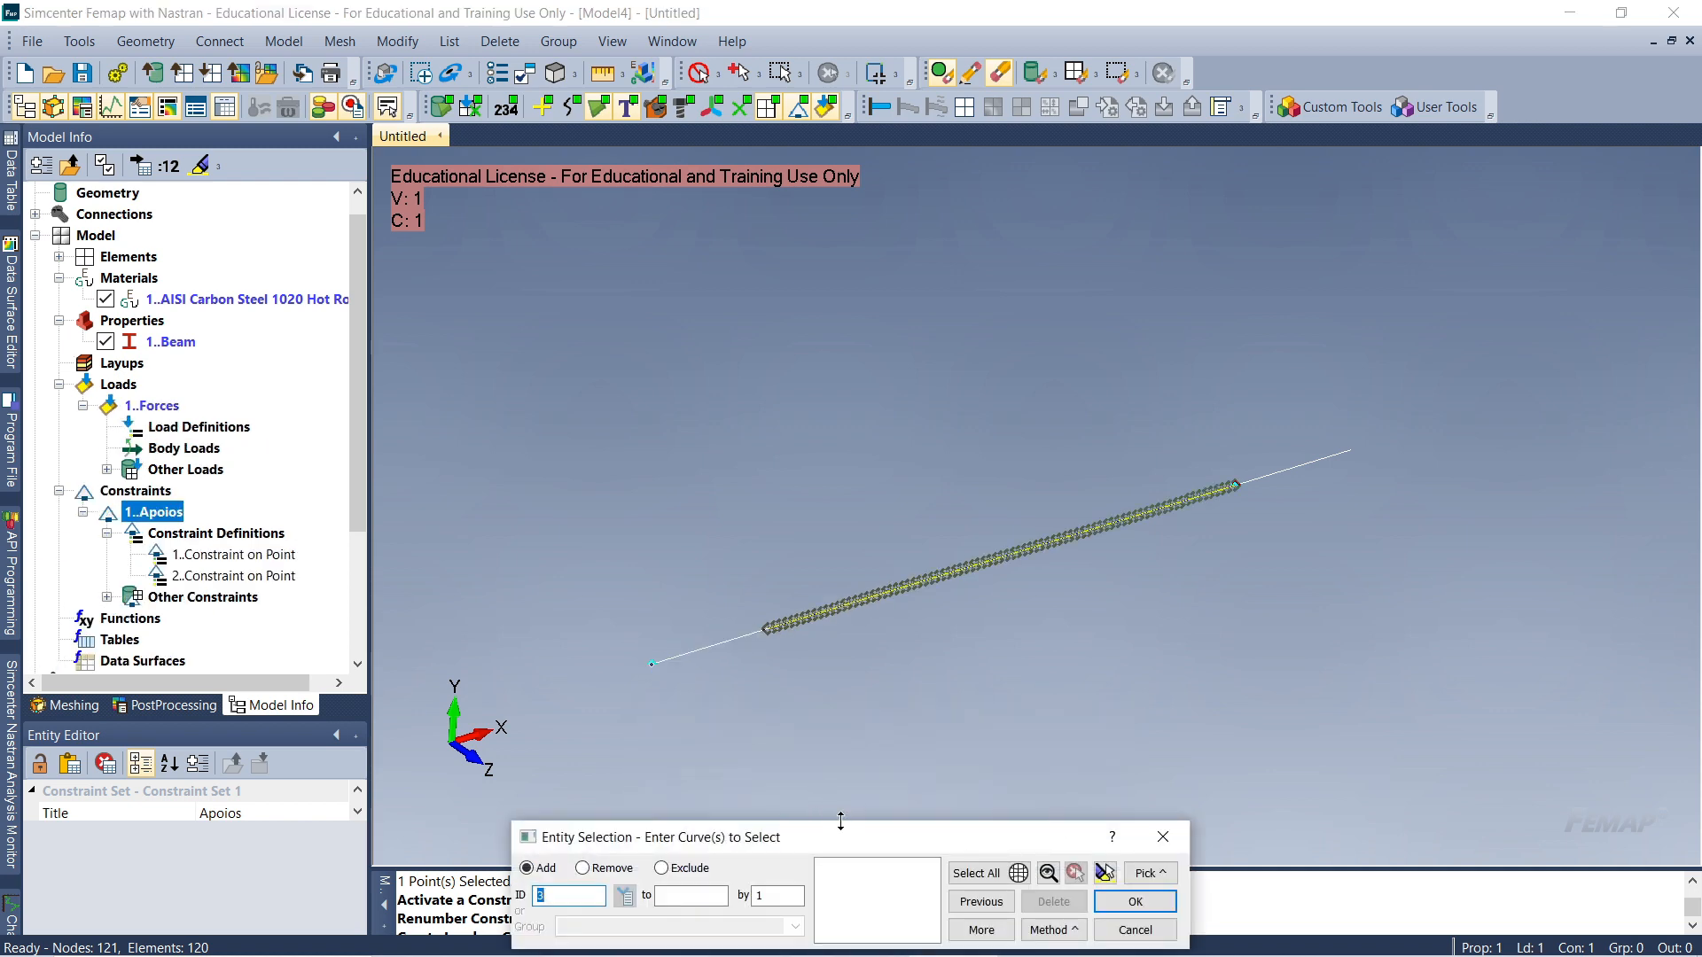
Select curve 2, the beam's long middle segment, for the load and open its load definition
{"action": "left_click_drag", "start_coordinate": [844, 835], "coordinate": [923, 744]}
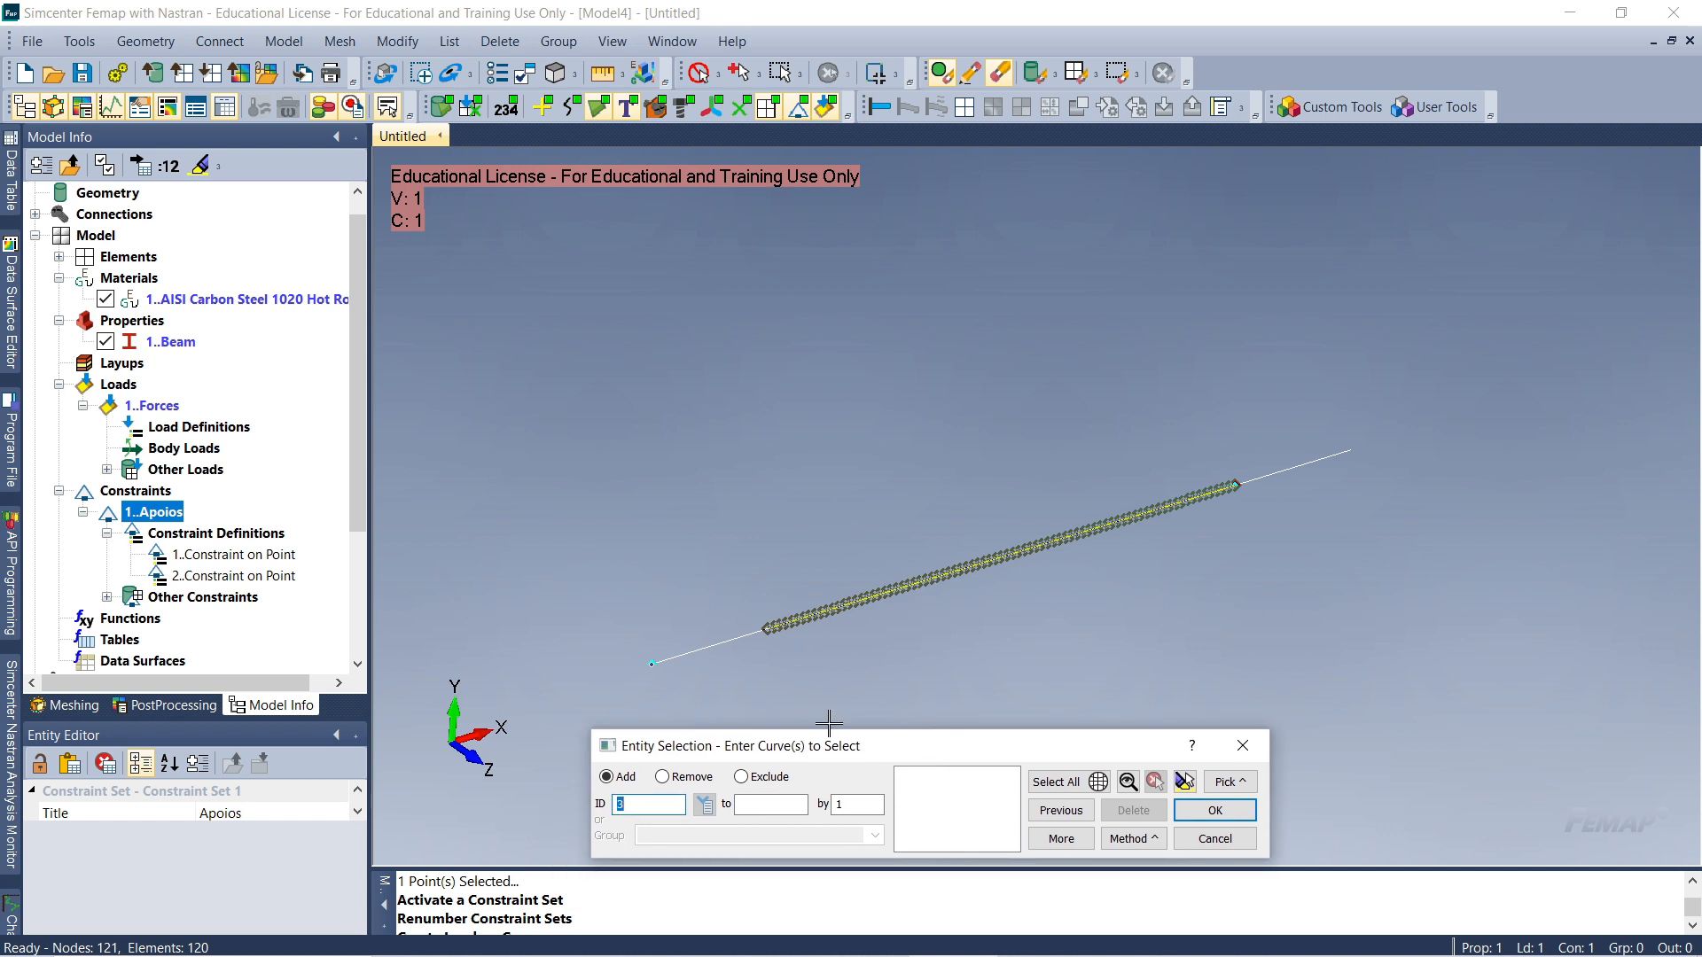
{"action": "left_click", "coordinate": [886, 596]}
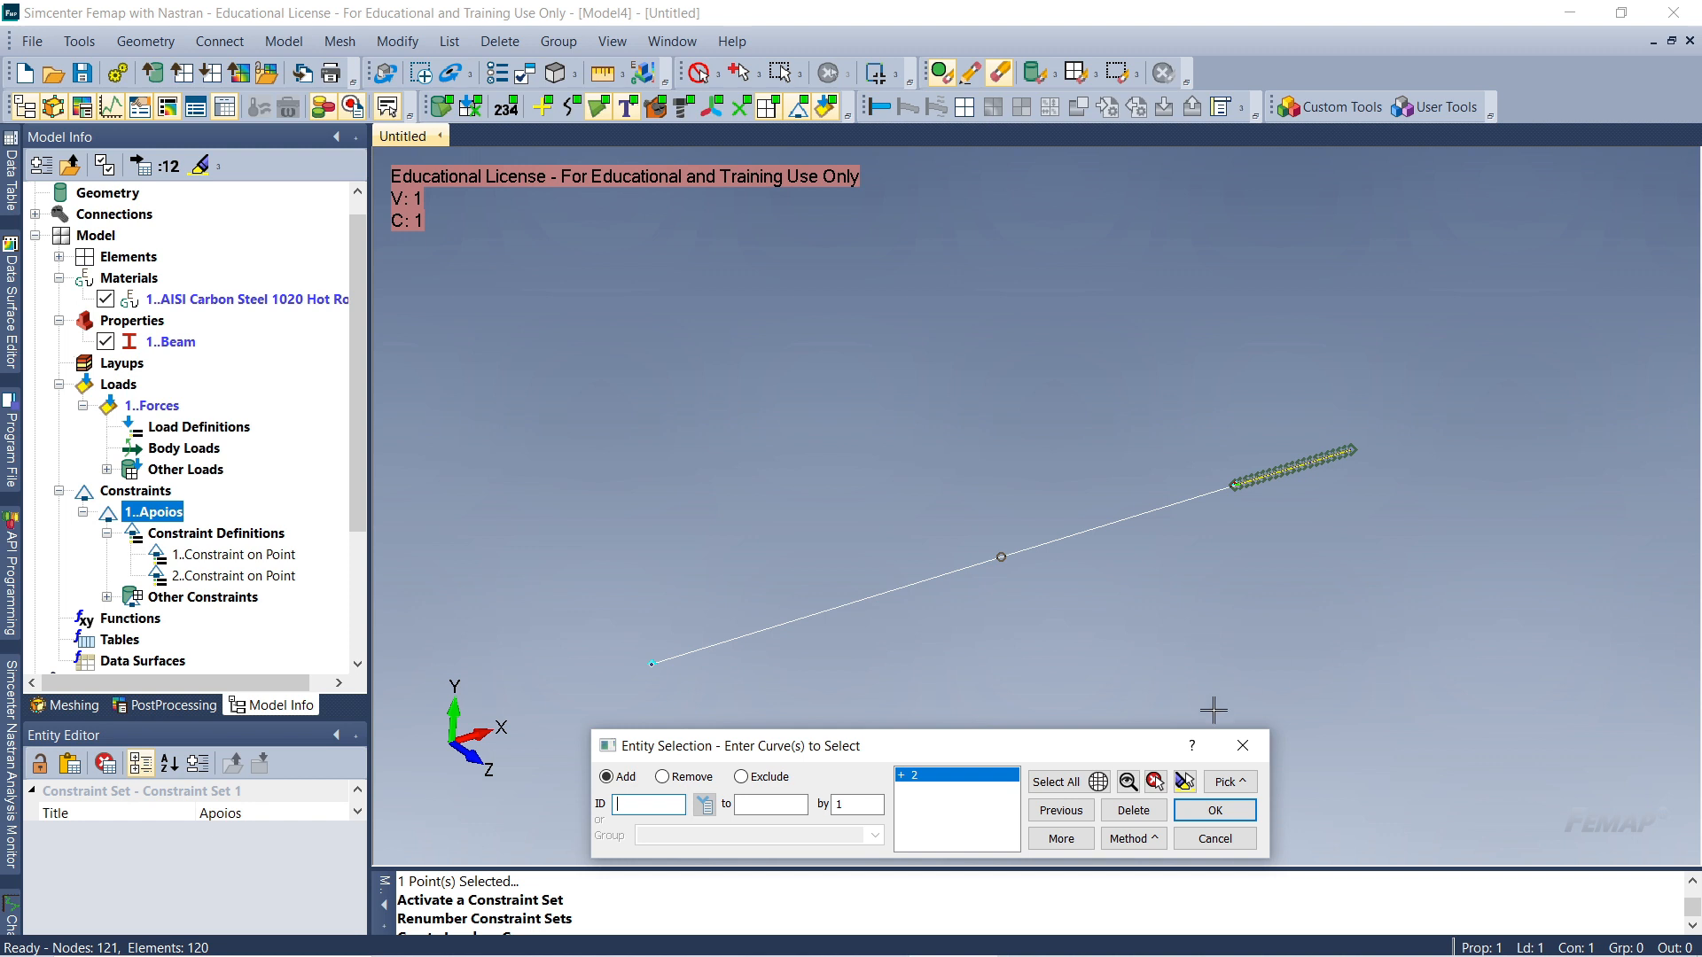
{"action": "left_click_drag", "start_coordinate": [1089, 750], "coordinate": [1111, 726]}
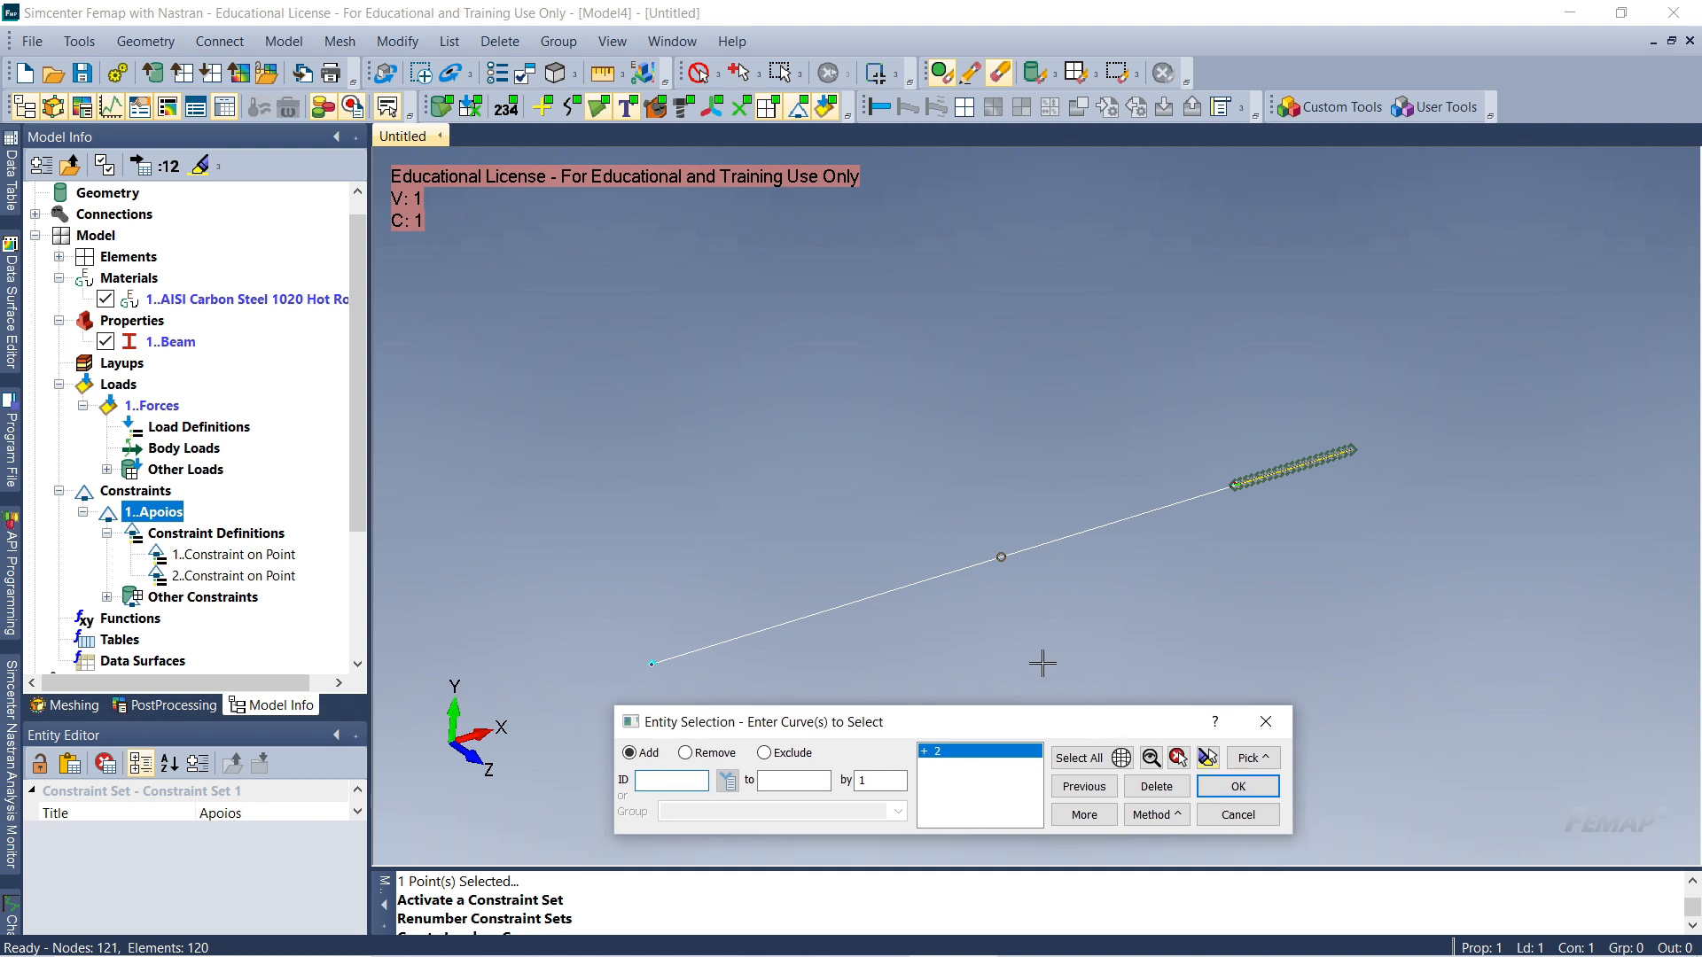
{"action": "left_click", "coordinate": [1238, 787]}
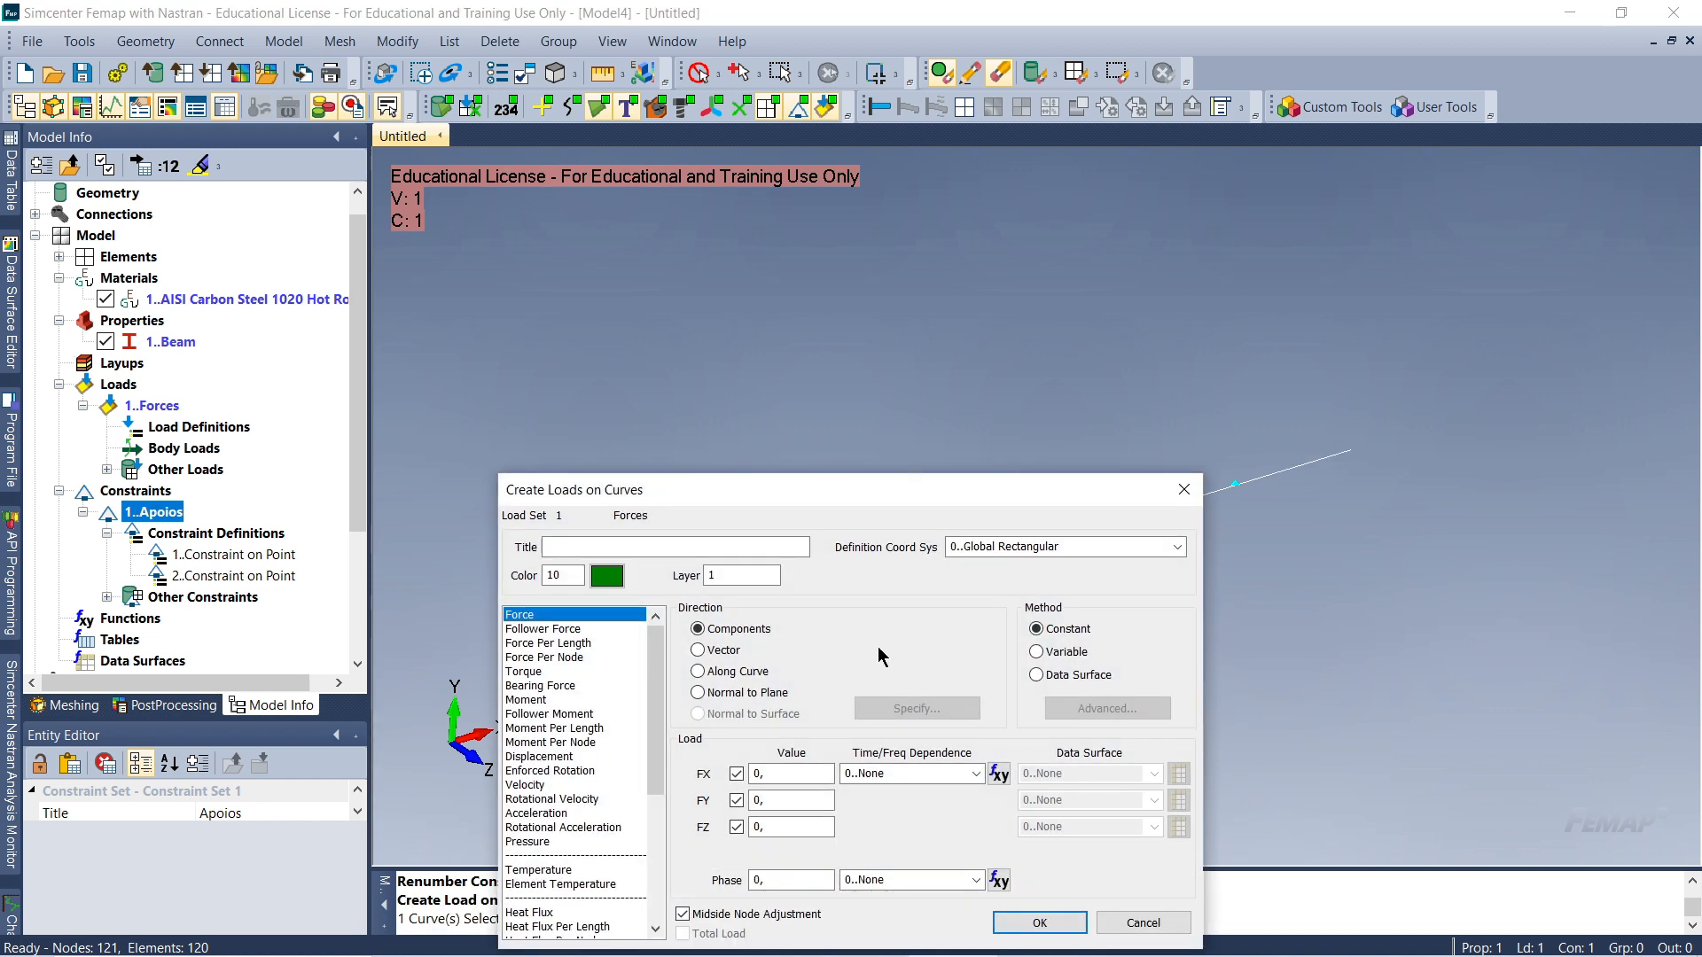
{"action": "left_click_drag", "start_coordinate": [877, 512], "coordinate": [875, 385]}
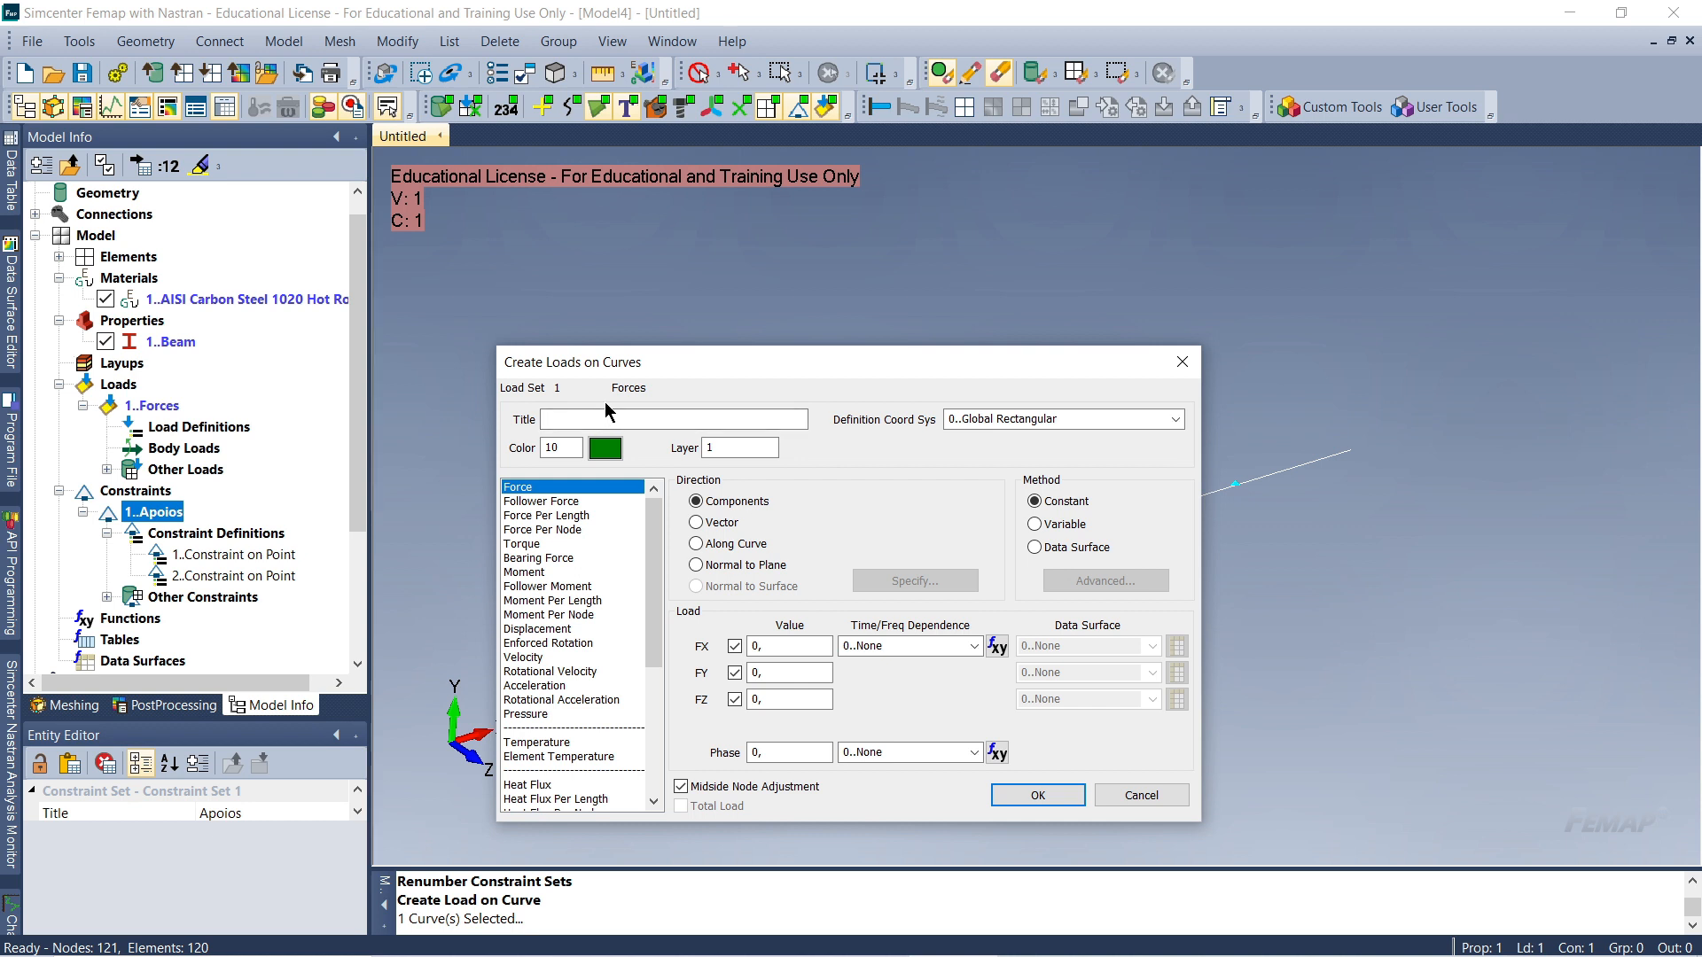
{"action": "left_click_drag", "start_coordinate": [656, 369], "coordinate": [646, 369]}
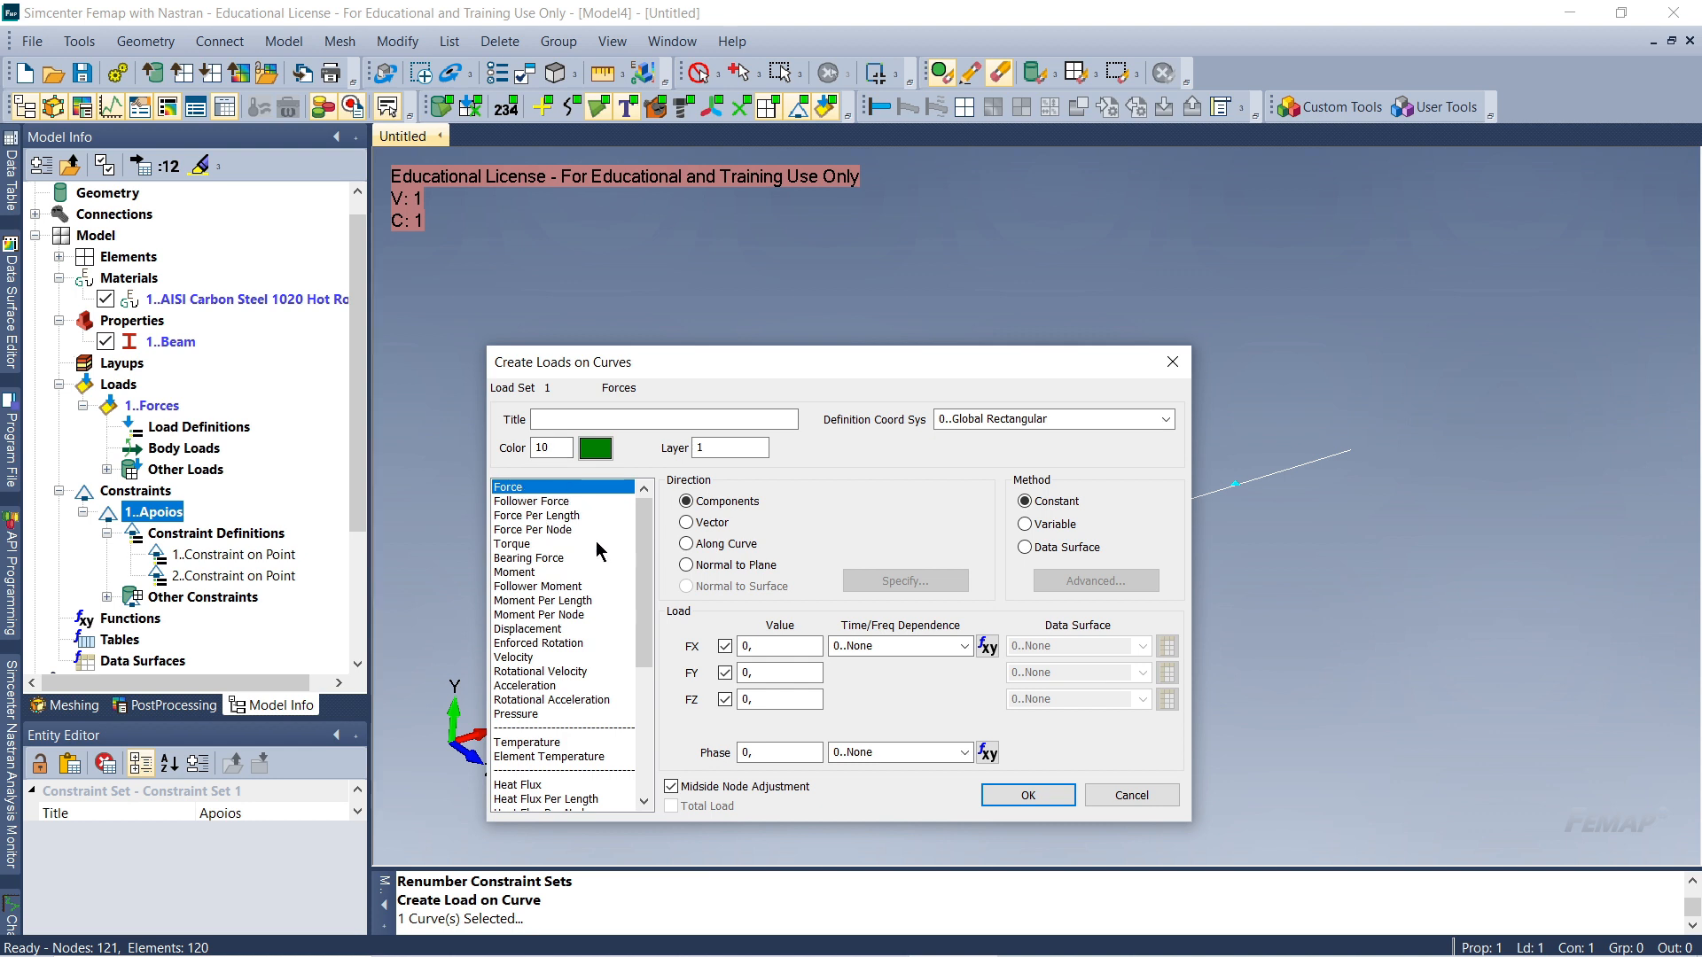
Create a constant force load with FY 216000 on the selected curve and end the load-on-curve command
{"action": "left_click_drag", "start_coordinate": [824, 375], "coordinate": [1030, 264]}
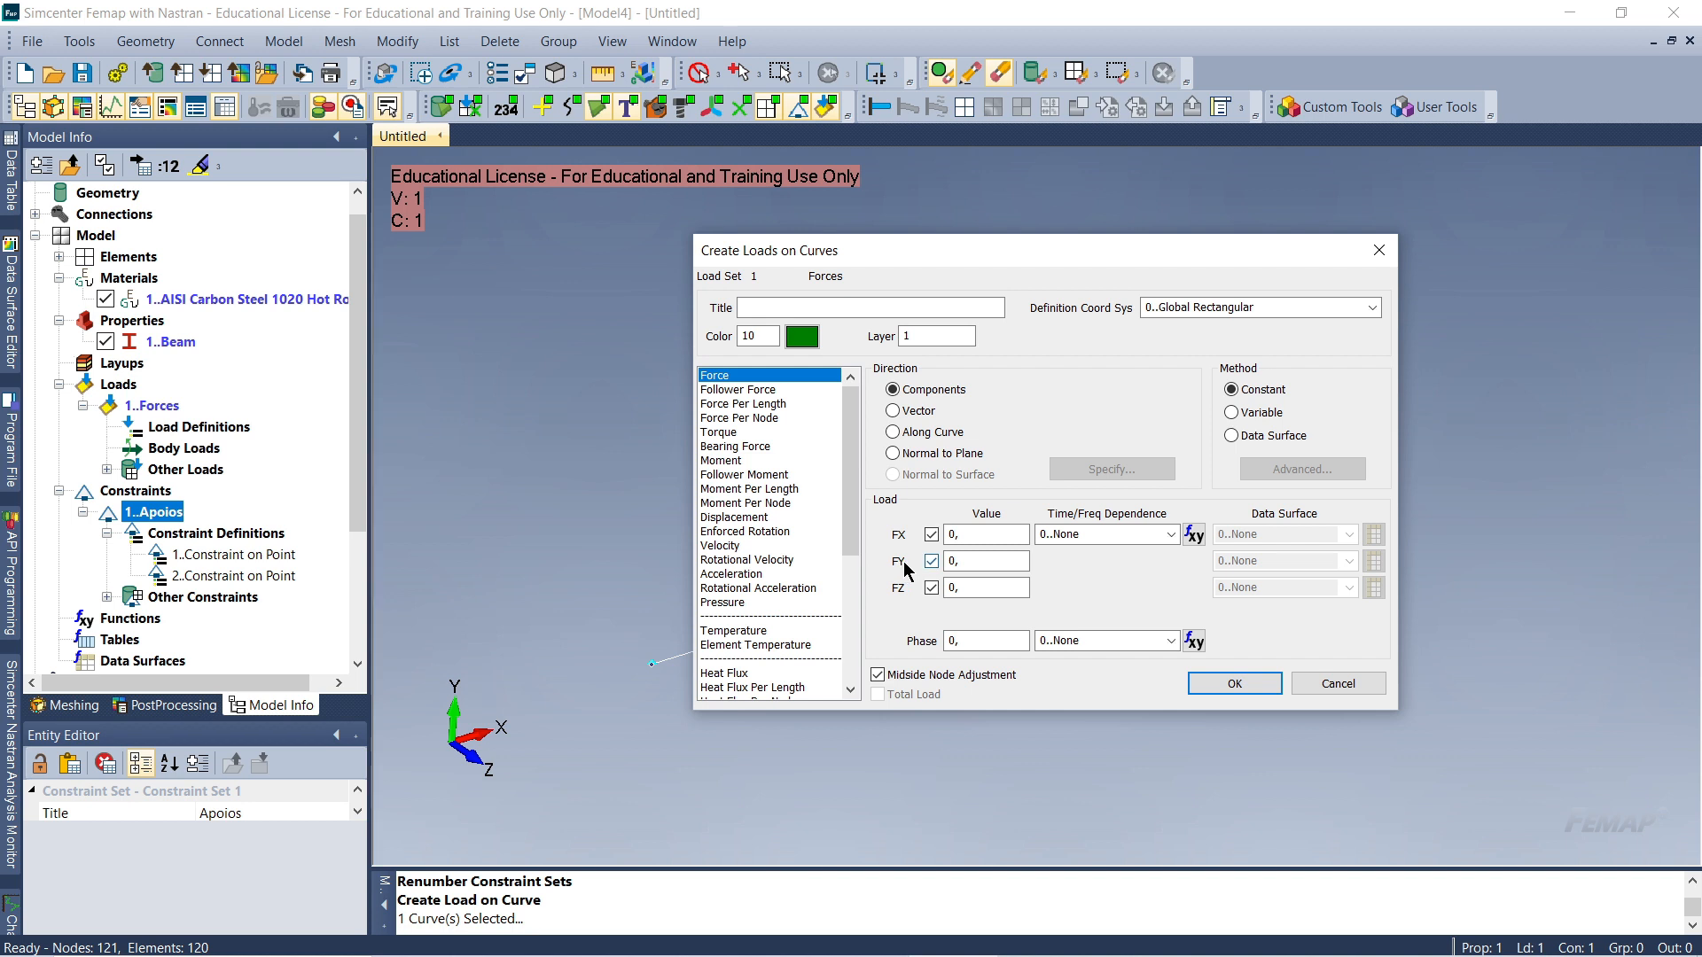
{"action": "double_click", "coordinate": [962, 562]}
{"action": "left_click_drag", "start_coordinate": [1099, 264], "coordinate": [1088, 296]}
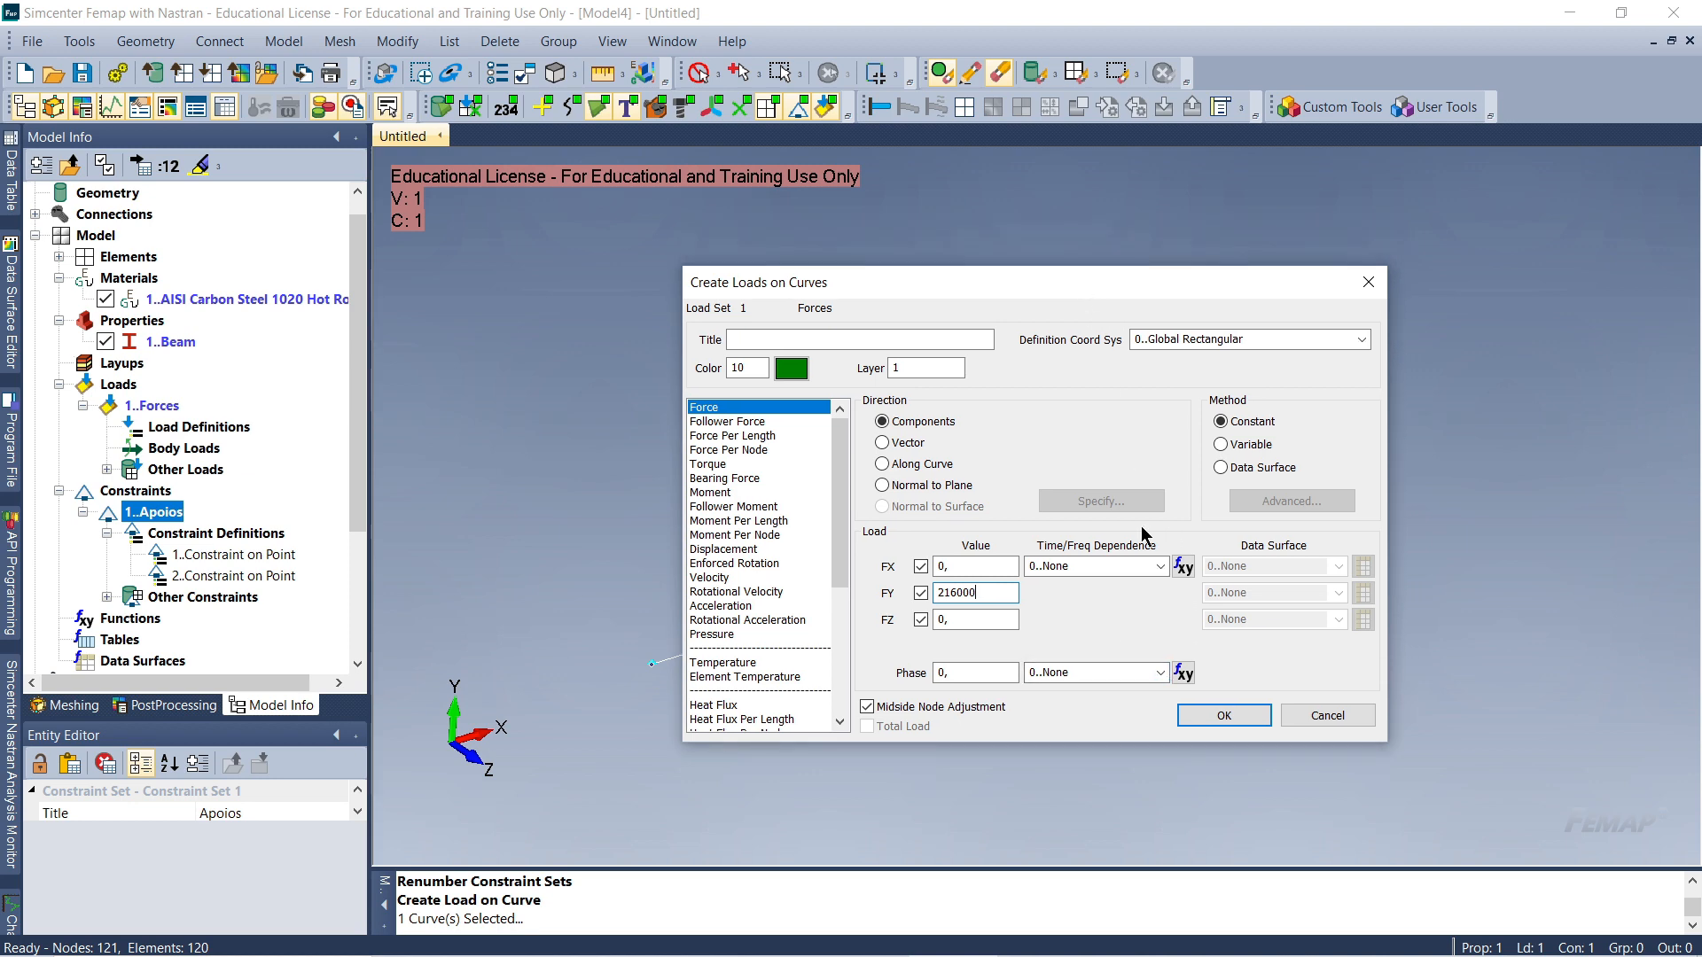
{"action": "left_click", "coordinate": [1217, 720]}
{"action": "left_click_drag", "start_coordinate": [925, 842], "coordinate": [1051, 699]}
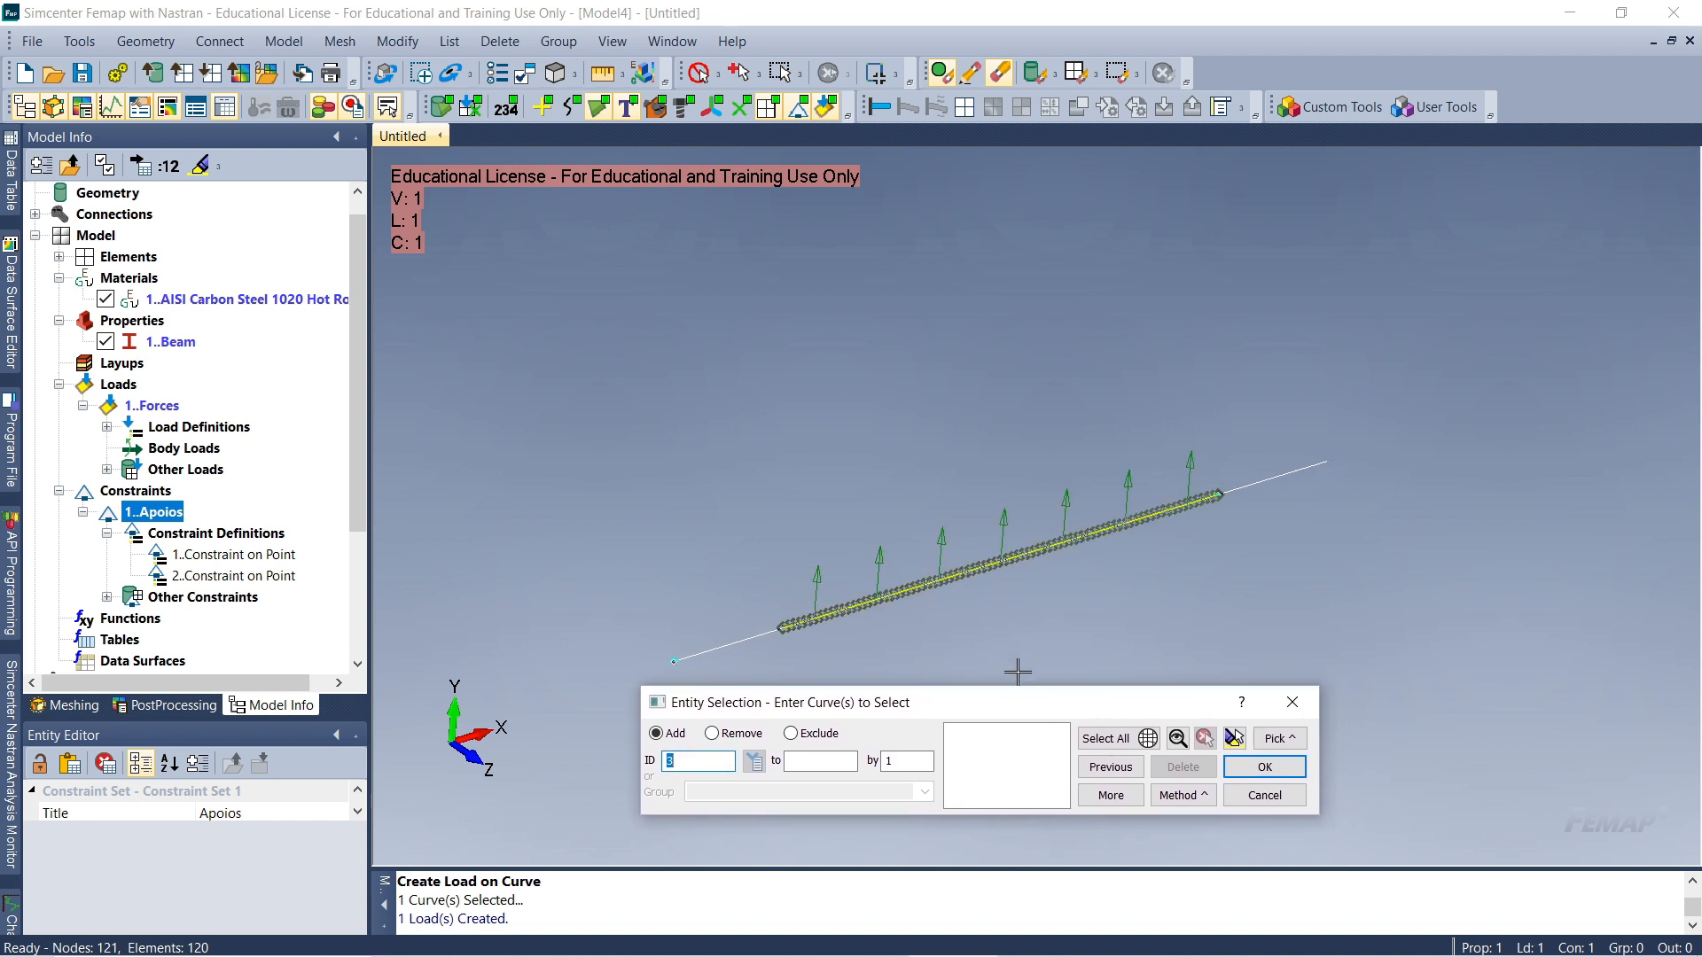
{"action": "left_click", "coordinate": [1292, 702]}
{"action": "middle_click_drag", "start_coordinate": [1011, 609], "coordinate": [945, 621]}
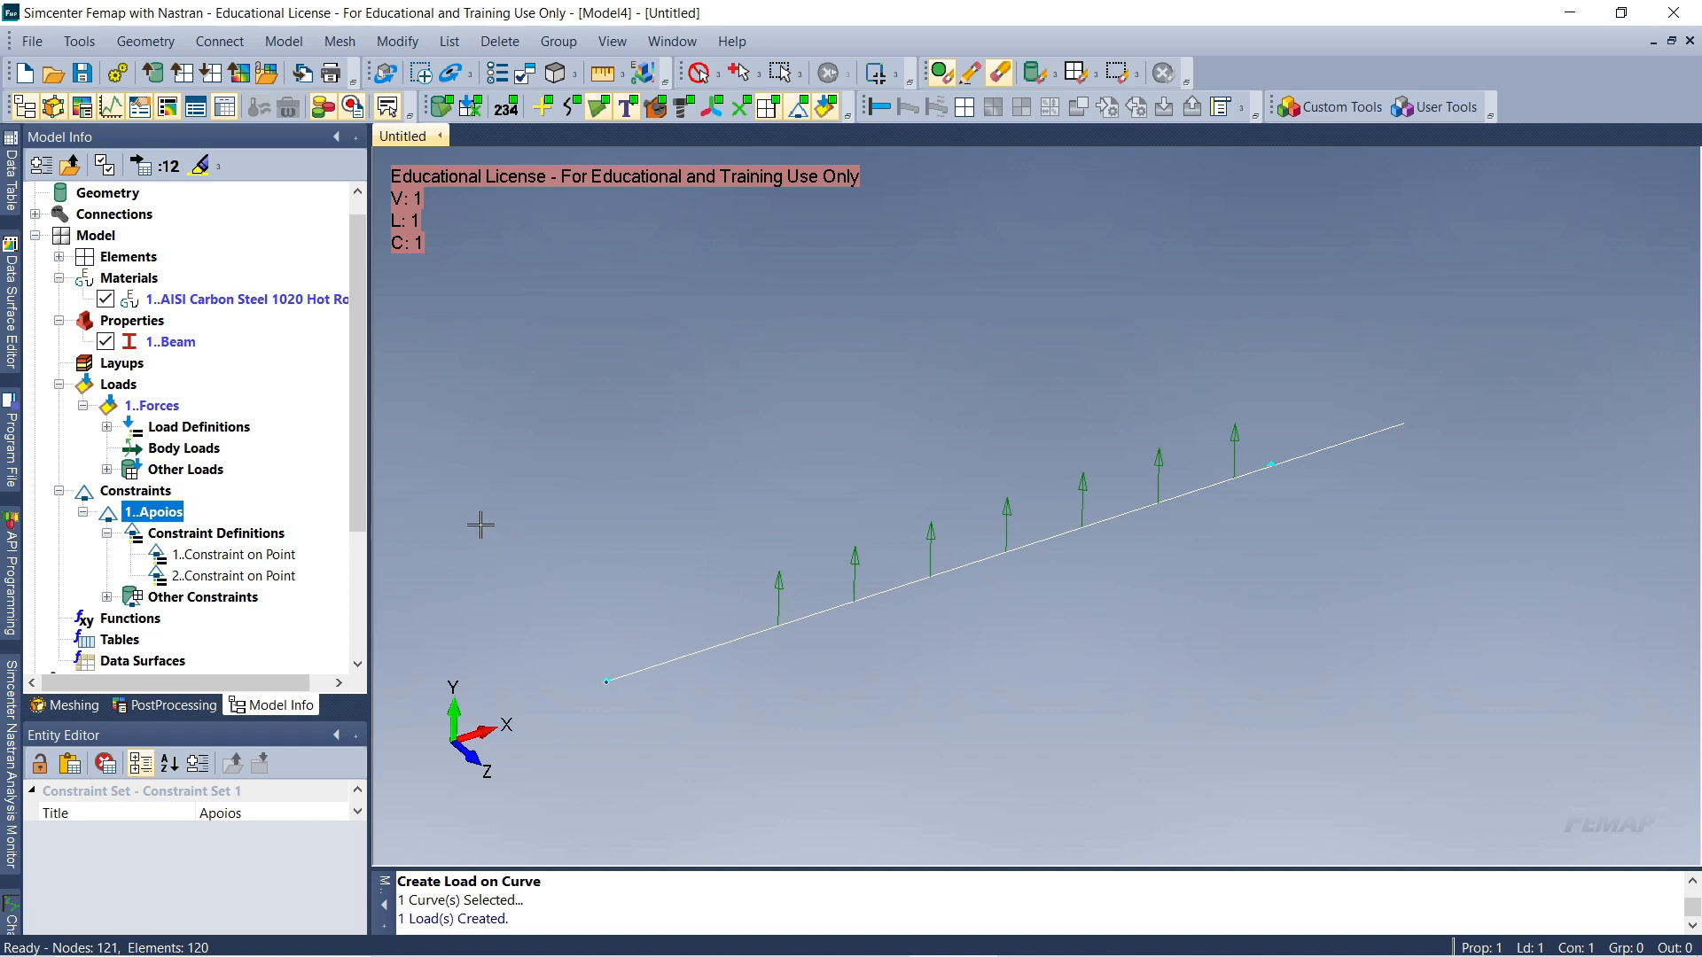
Edit the Force on Curve load definition in the Forces set, setting its FY value to -216000
{"action": "scroll", "coordinate": [120, 523], "scroll_direction": "down", "scroll_amount": 1}
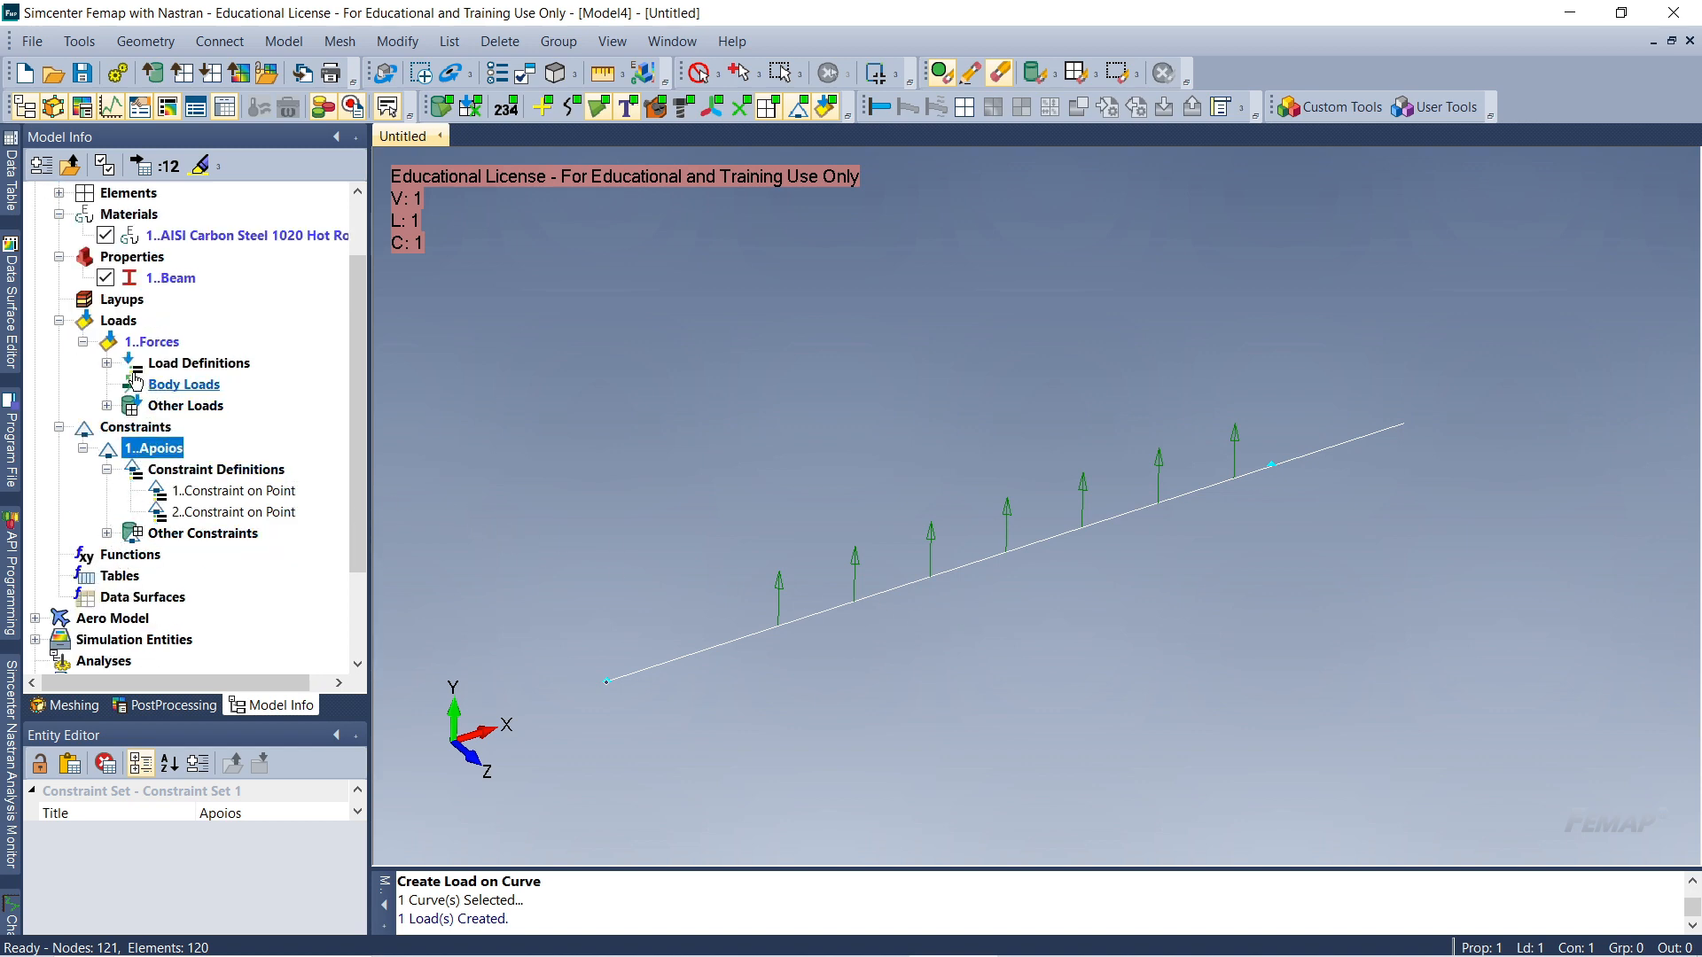
{"action": "left_click", "coordinate": [107, 363]}
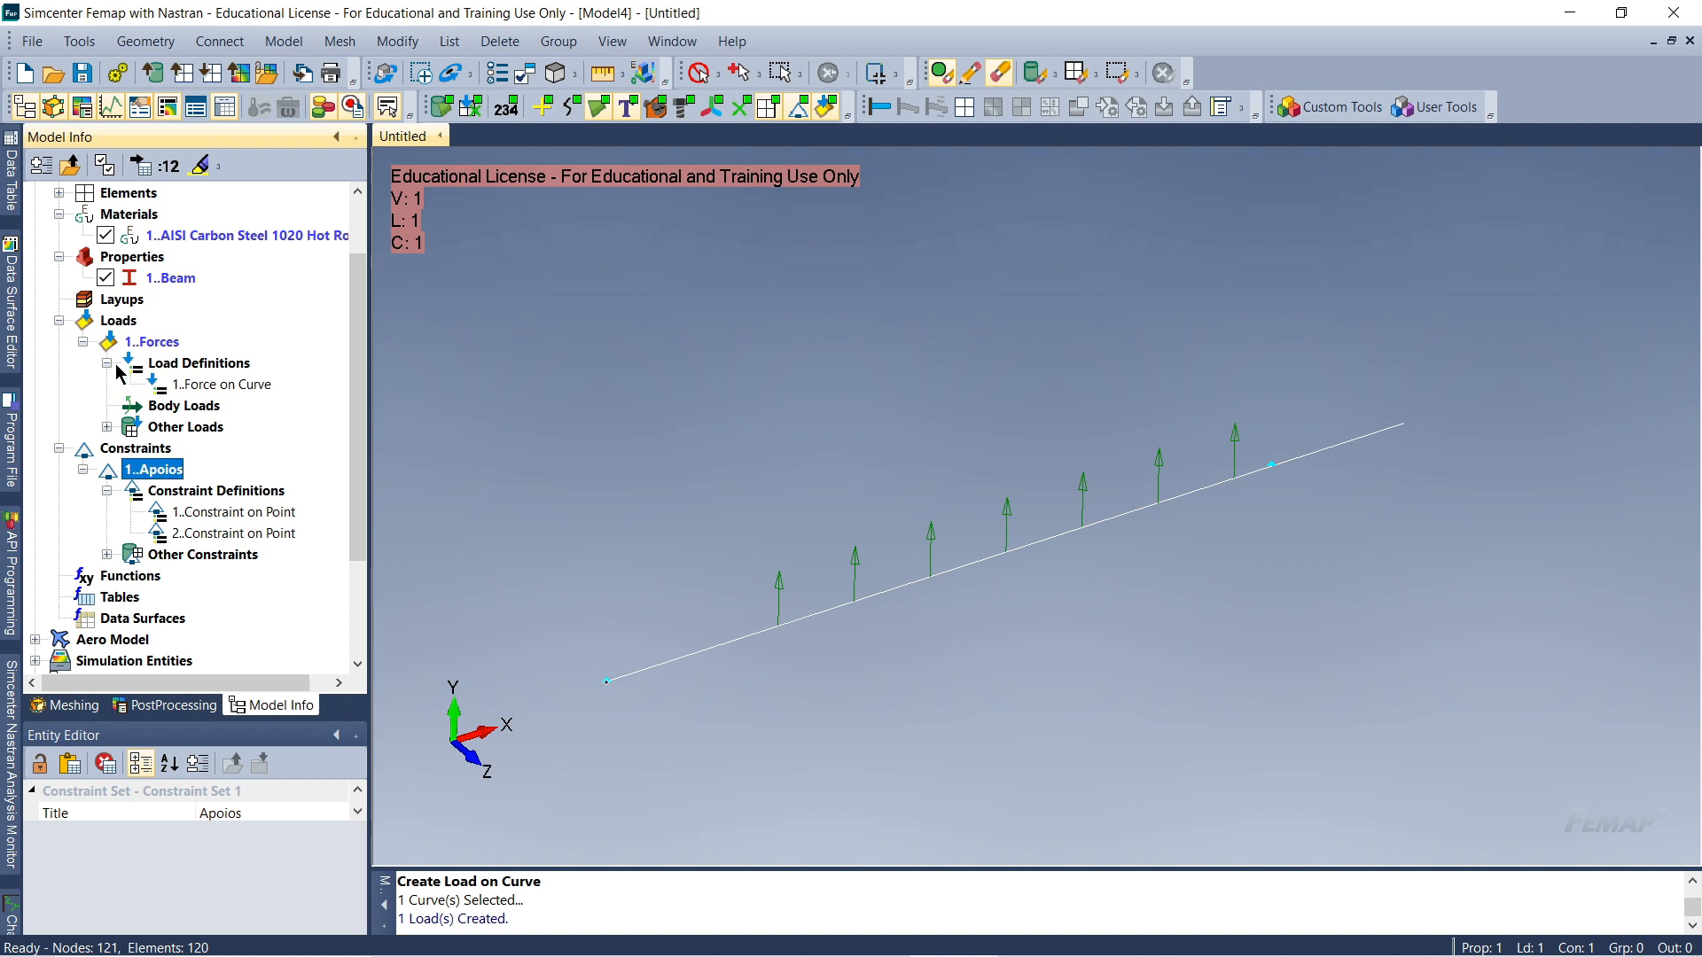
{"action": "left_click", "coordinate": [197, 385]}
{"action": "right_click", "coordinate": [232, 394]}
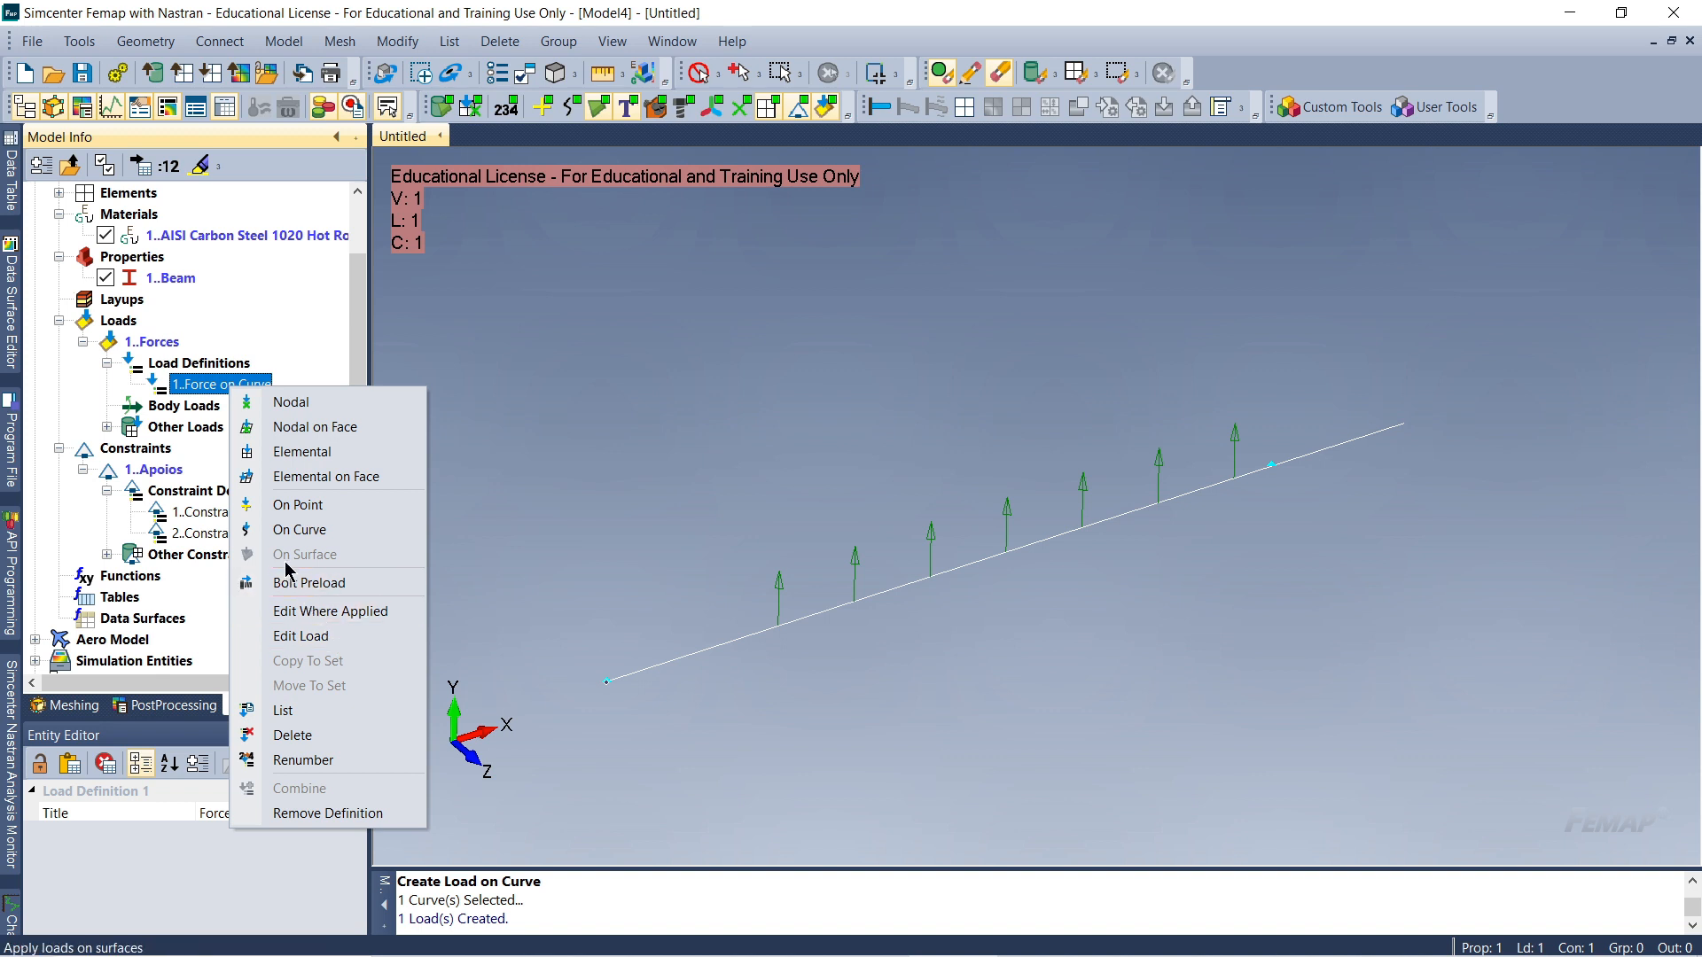
{"action": "left_click", "coordinate": [196, 363]}
{"action": "right_click", "coordinate": [205, 364]}
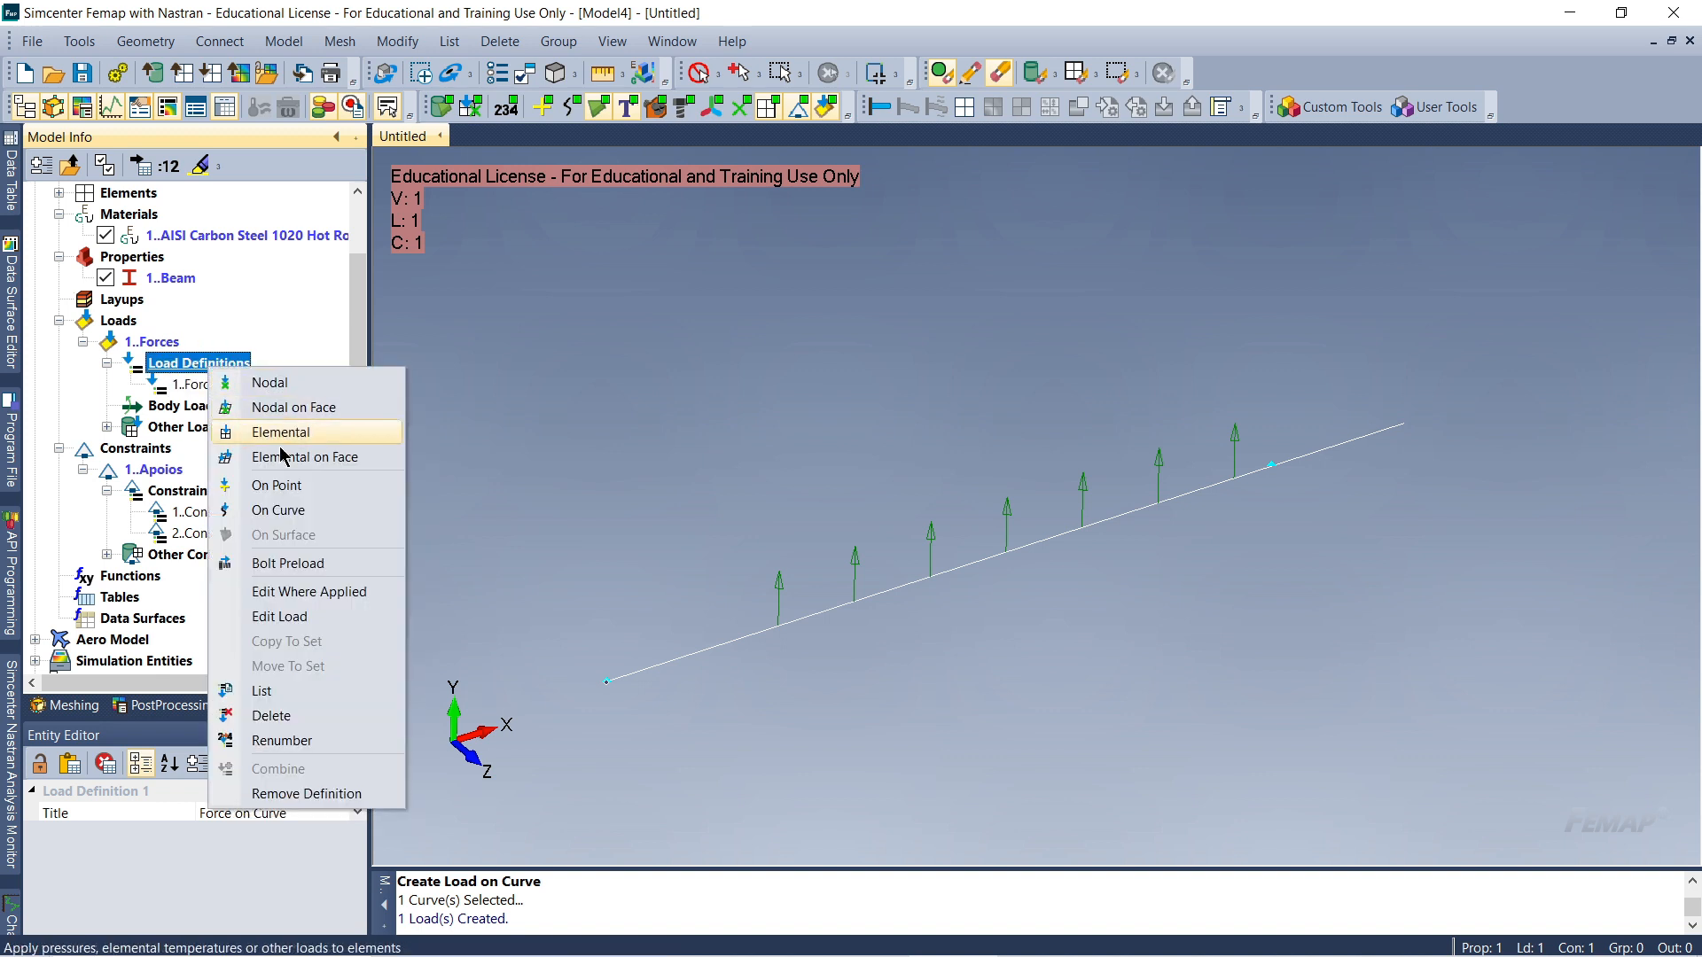
{"action": "left_click", "coordinate": [184, 388]}
{"action": "right_click", "coordinate": [214, 401]}
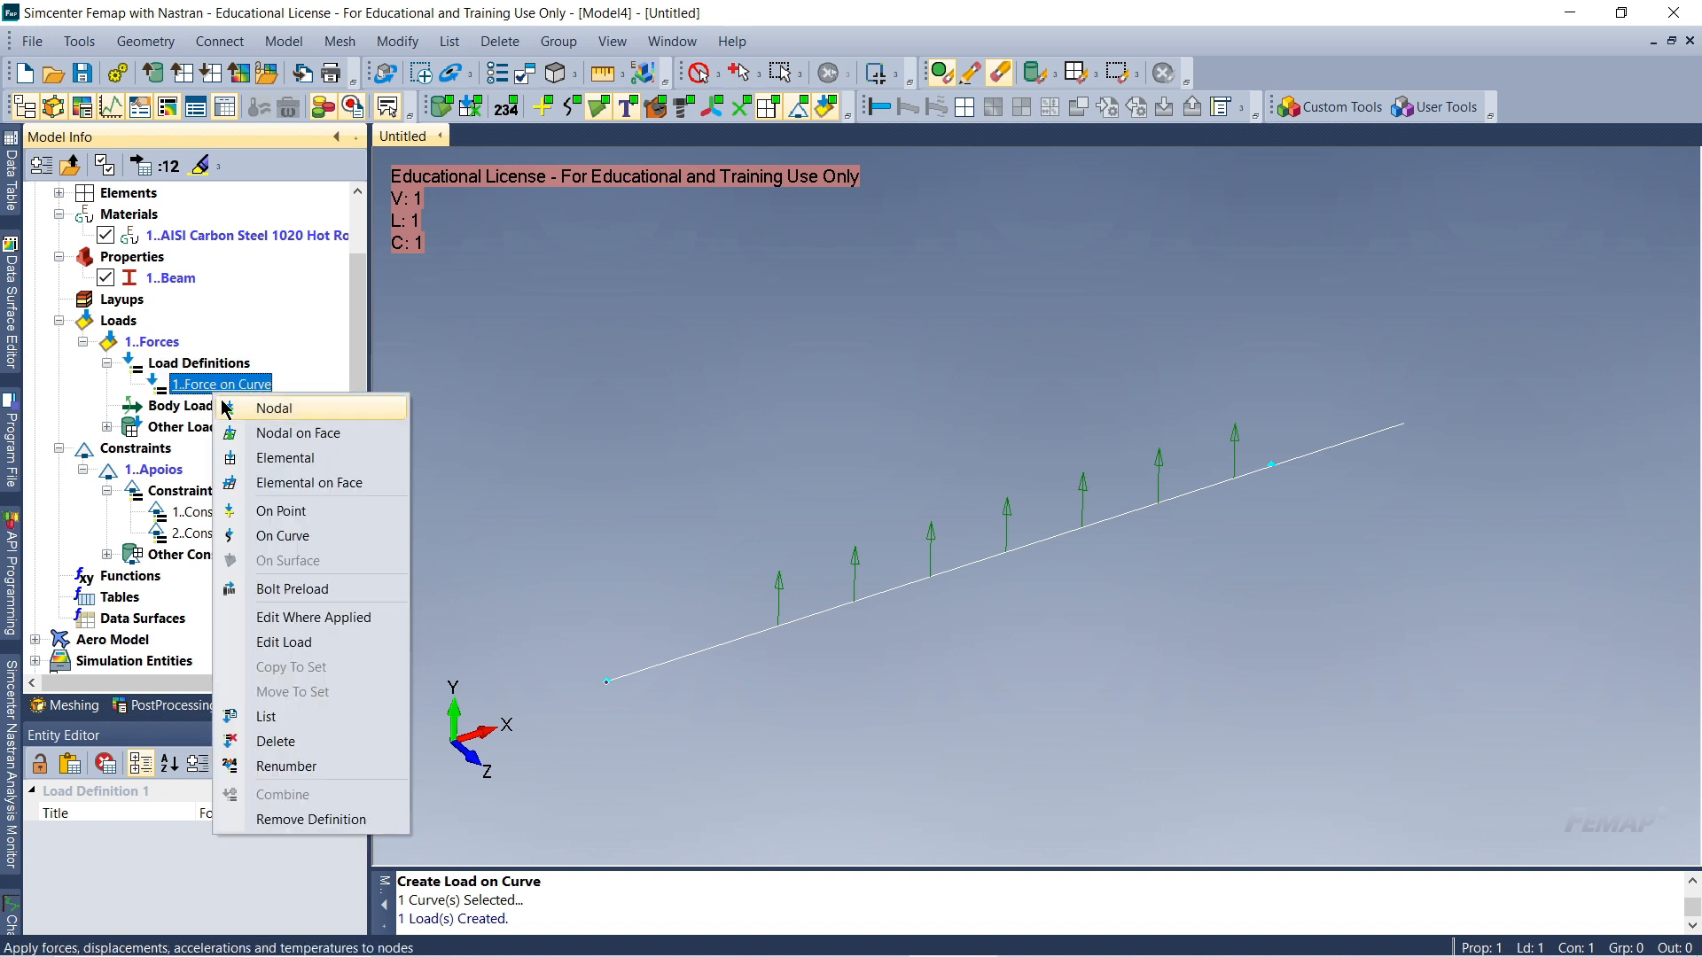
{"action": "left_click", "coordinate": [326, 640]}
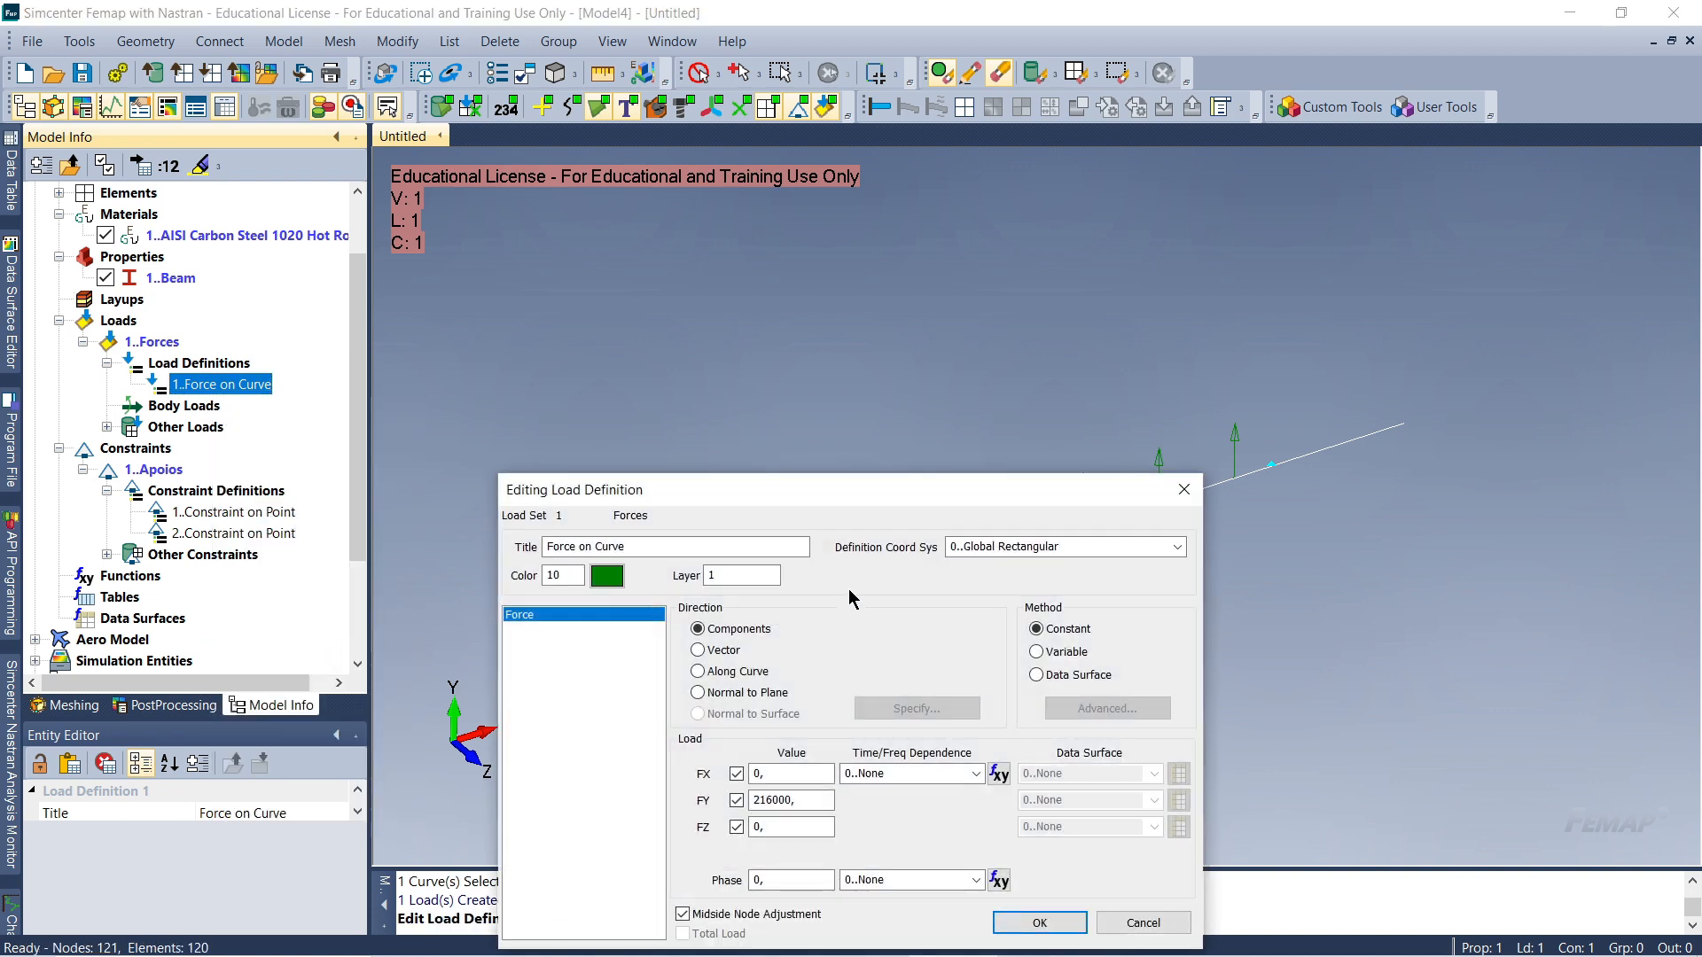
{"action": "left_click_drag", "start_coordinate": [824, 427], "coordinate": [695, 278]}
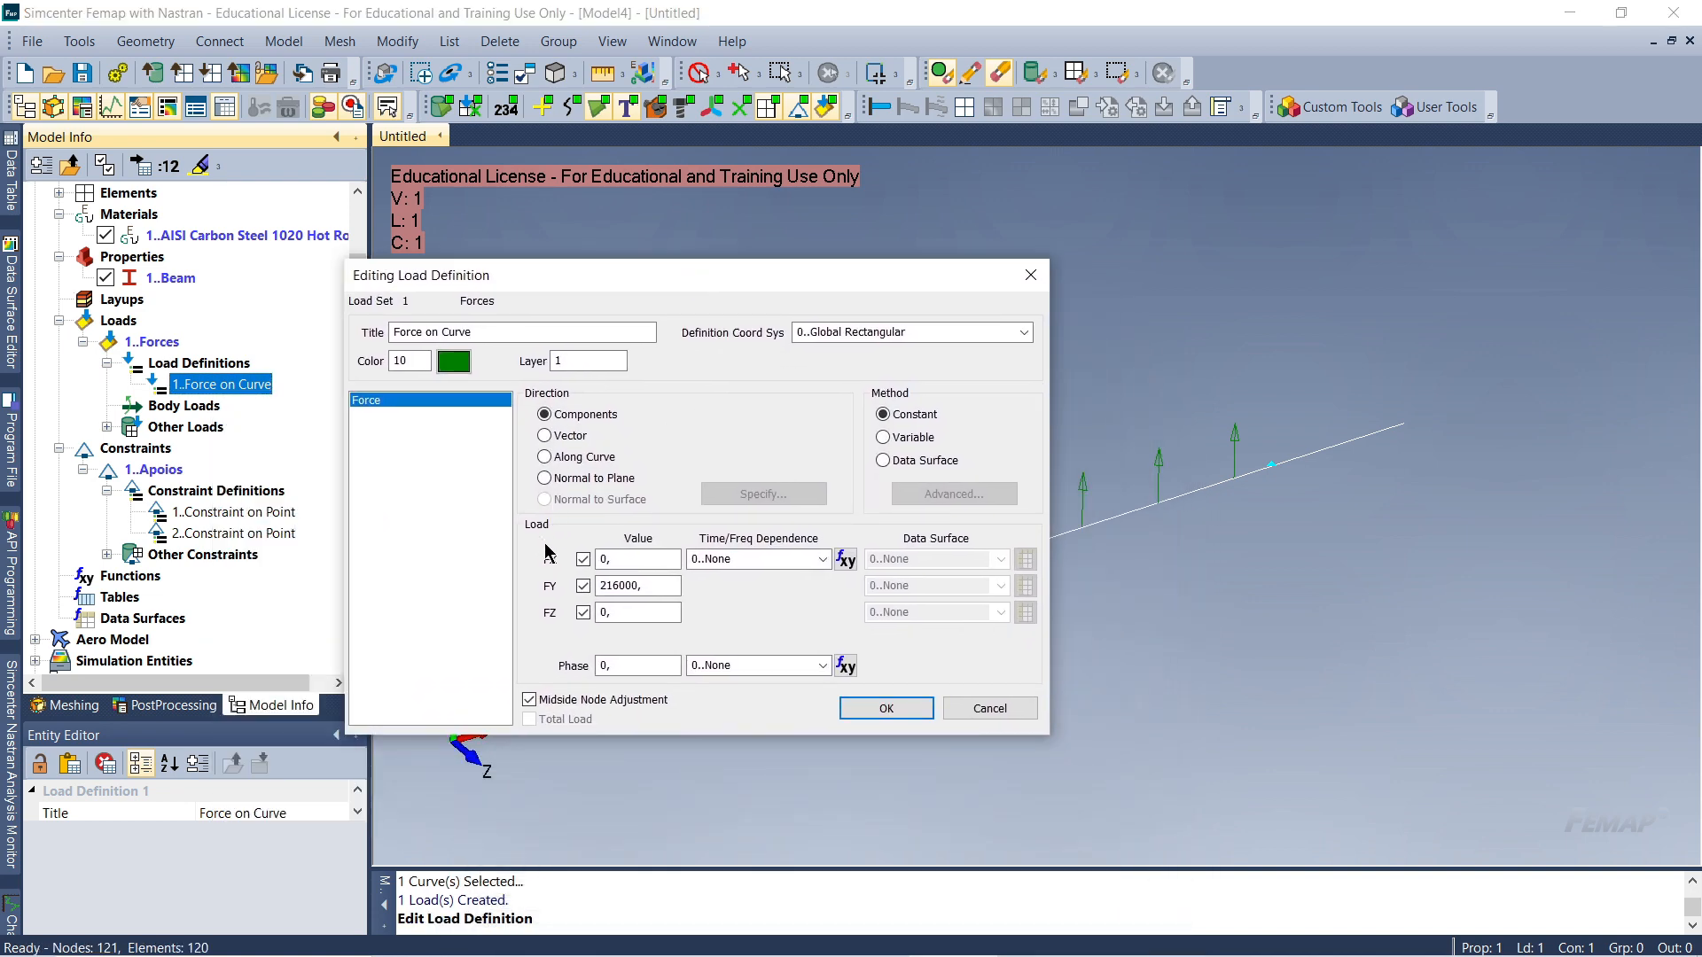
{"action": "left_click", "coordinate": [599, 587]}
{"action": "type", "text": "-"}
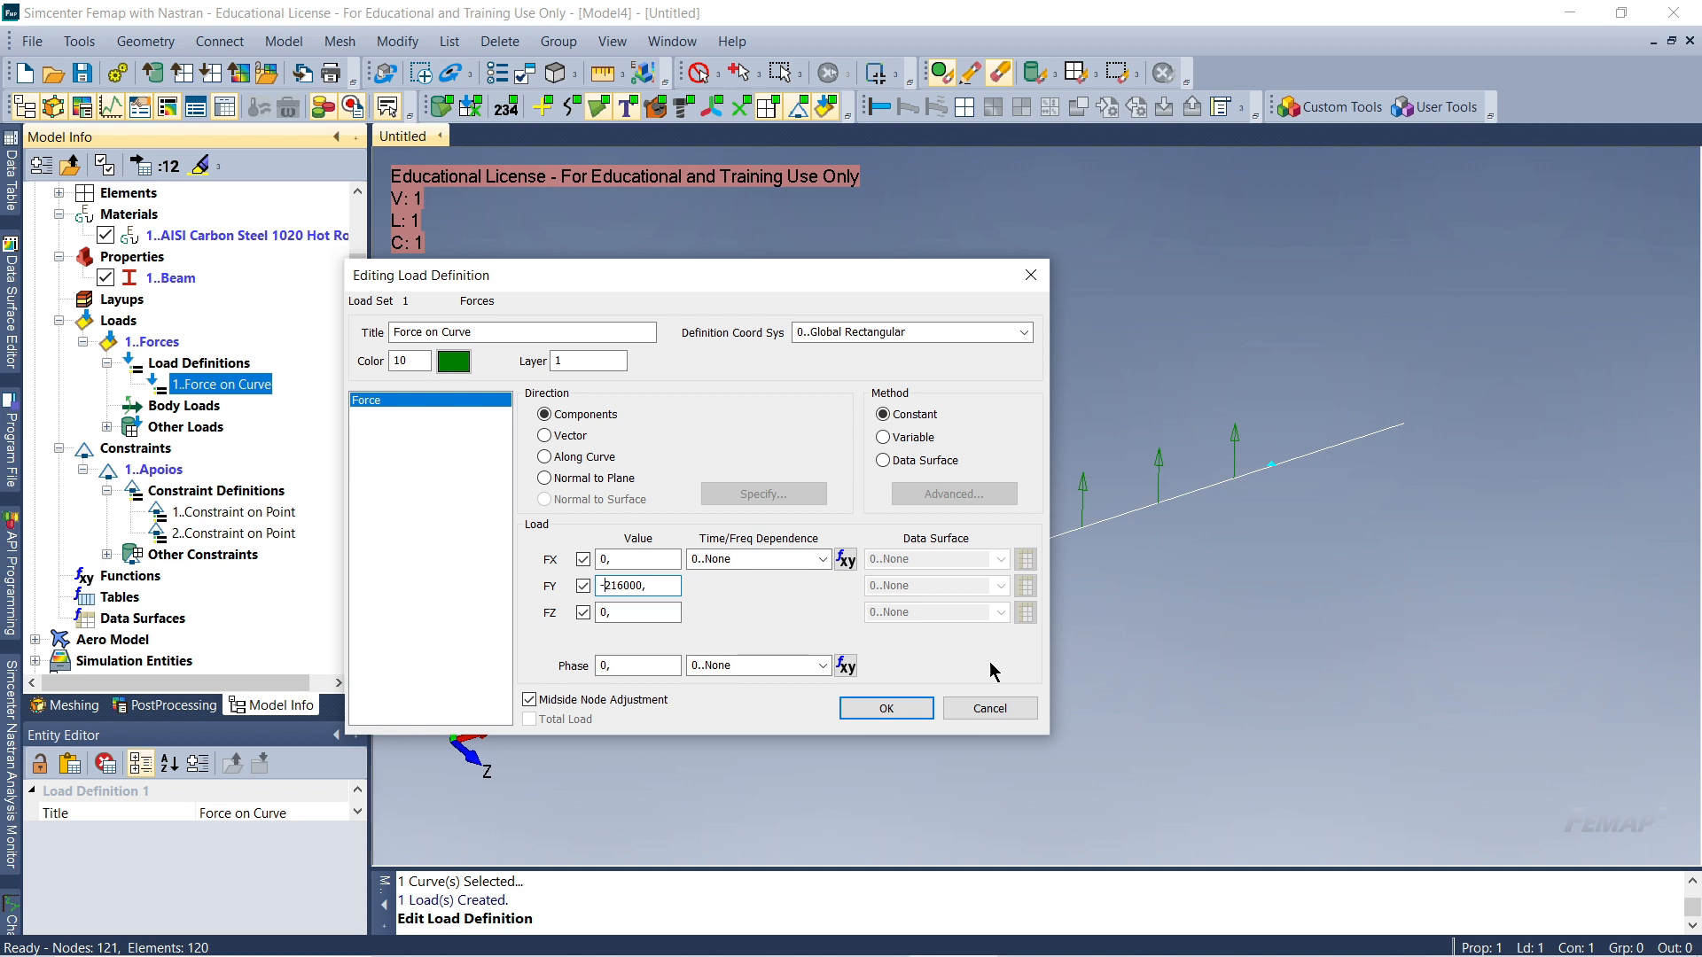
{"action": "left_click", "coordinate": [886, 709]}
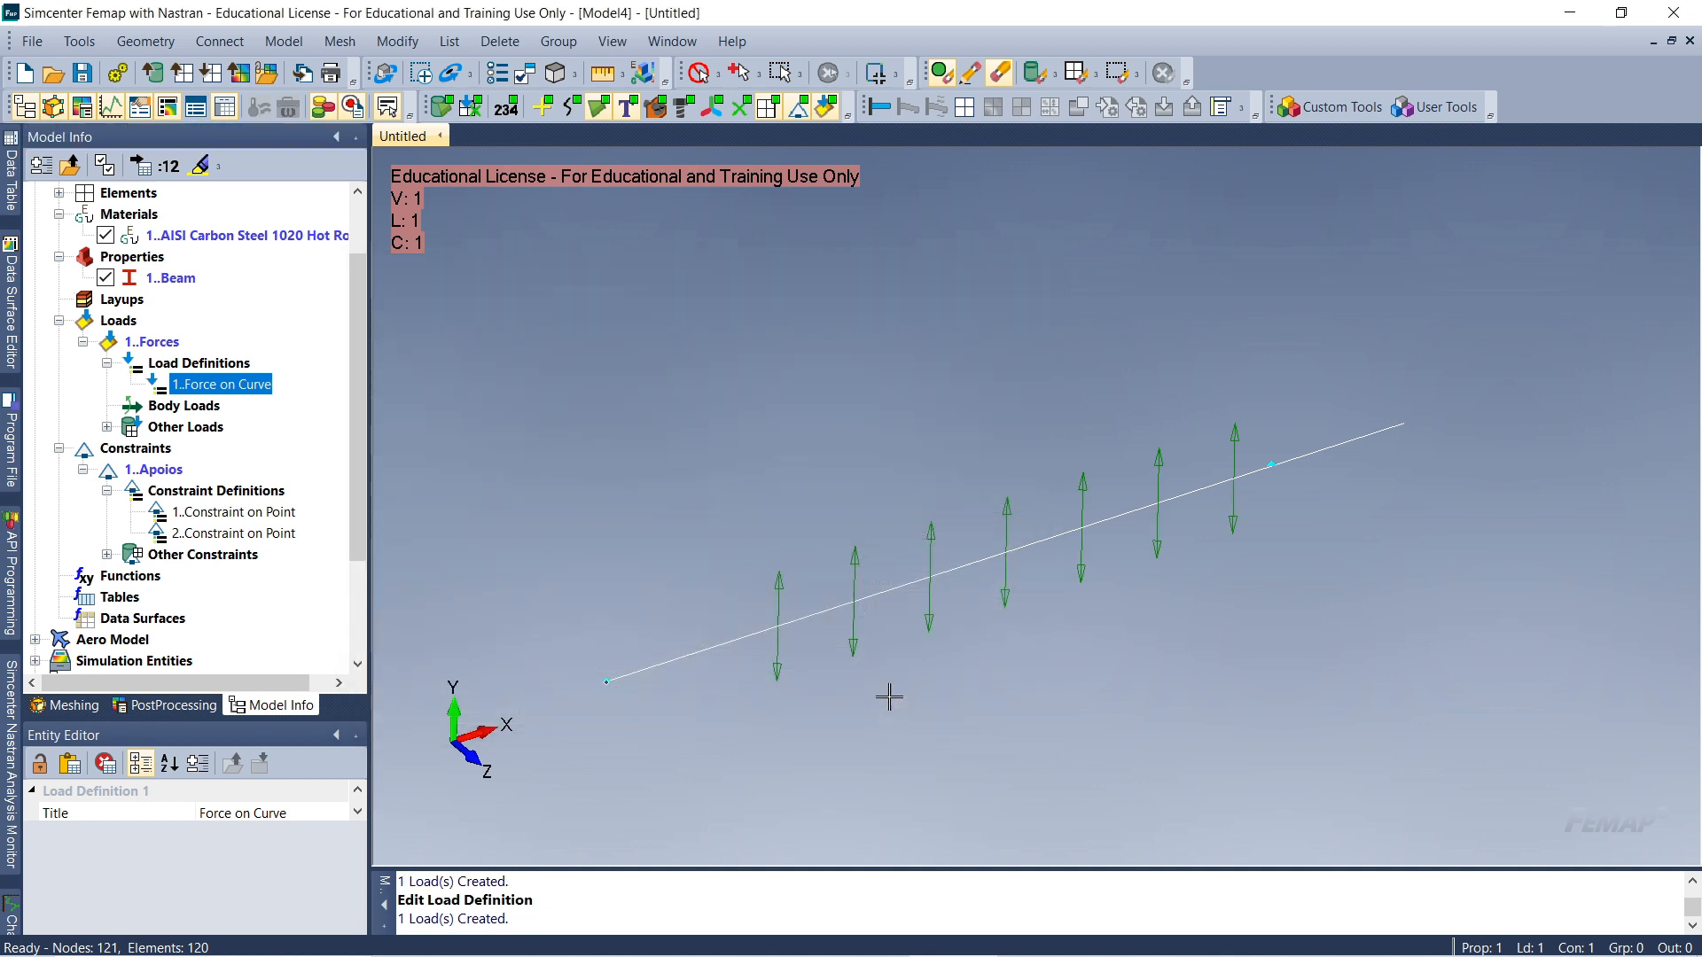
Regenerate the model display to refresh the load arrows along the beam
{"action": "middle_click_drag", "start_coordinate": [968, 519], "coordinate": [918, 551]}
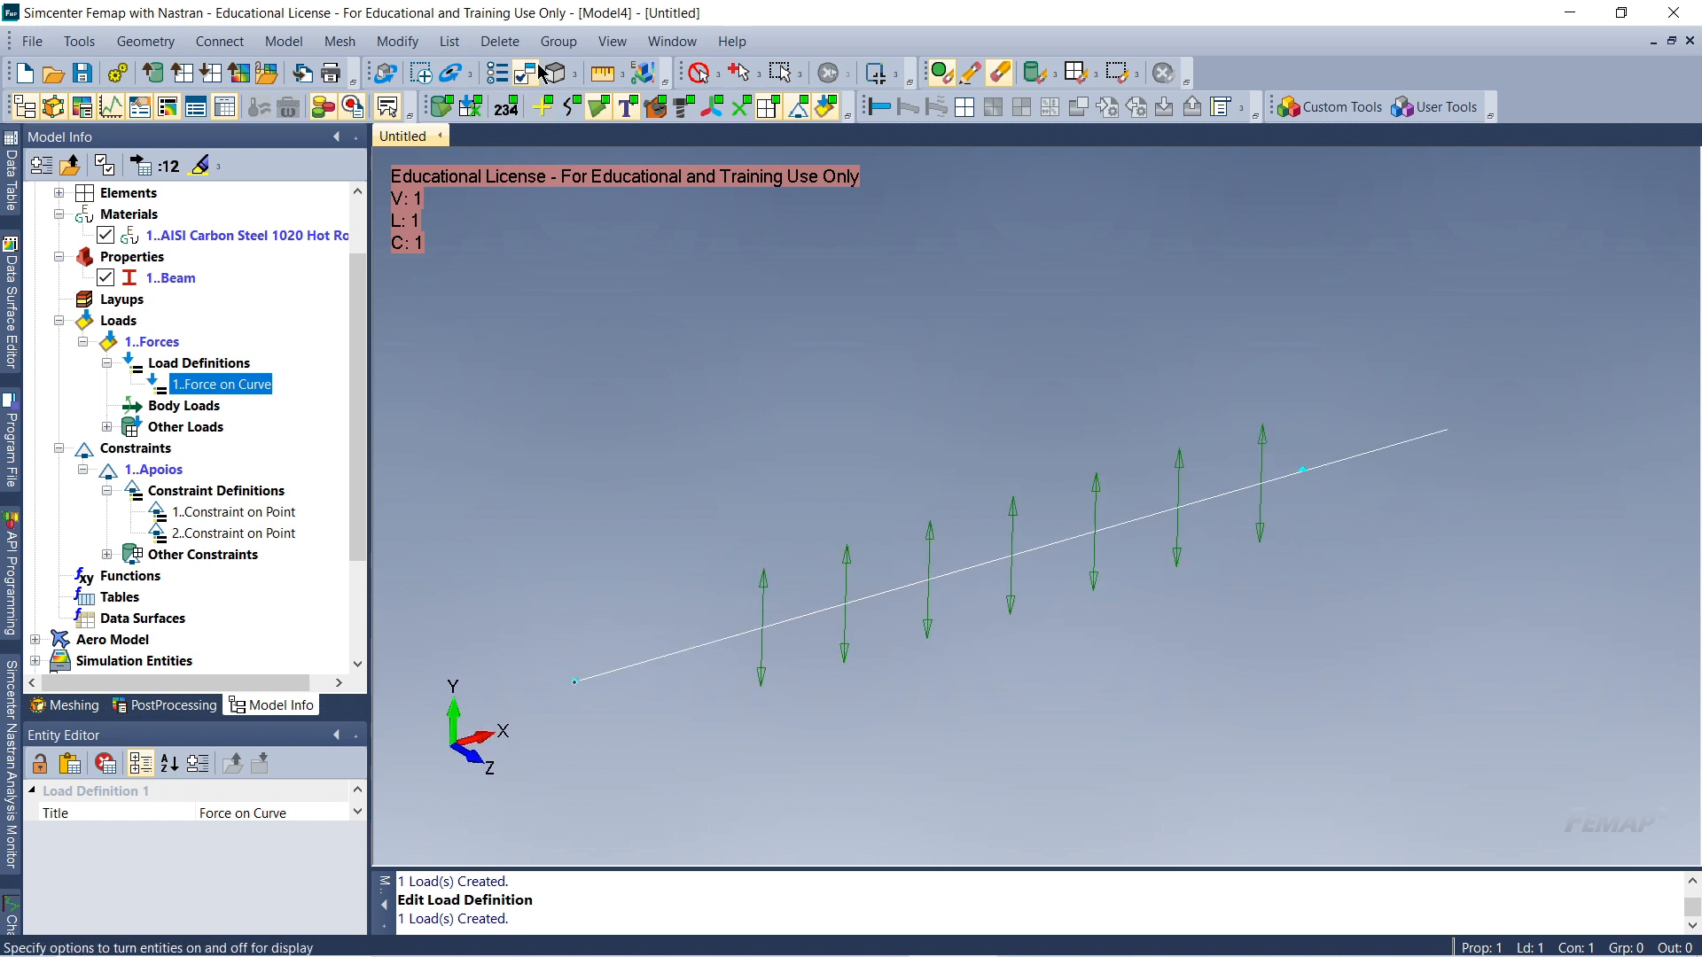
{"action": "scroll", "coordinate": [851, 550], "scroll_direction": "down", "scroll_amount": 2}
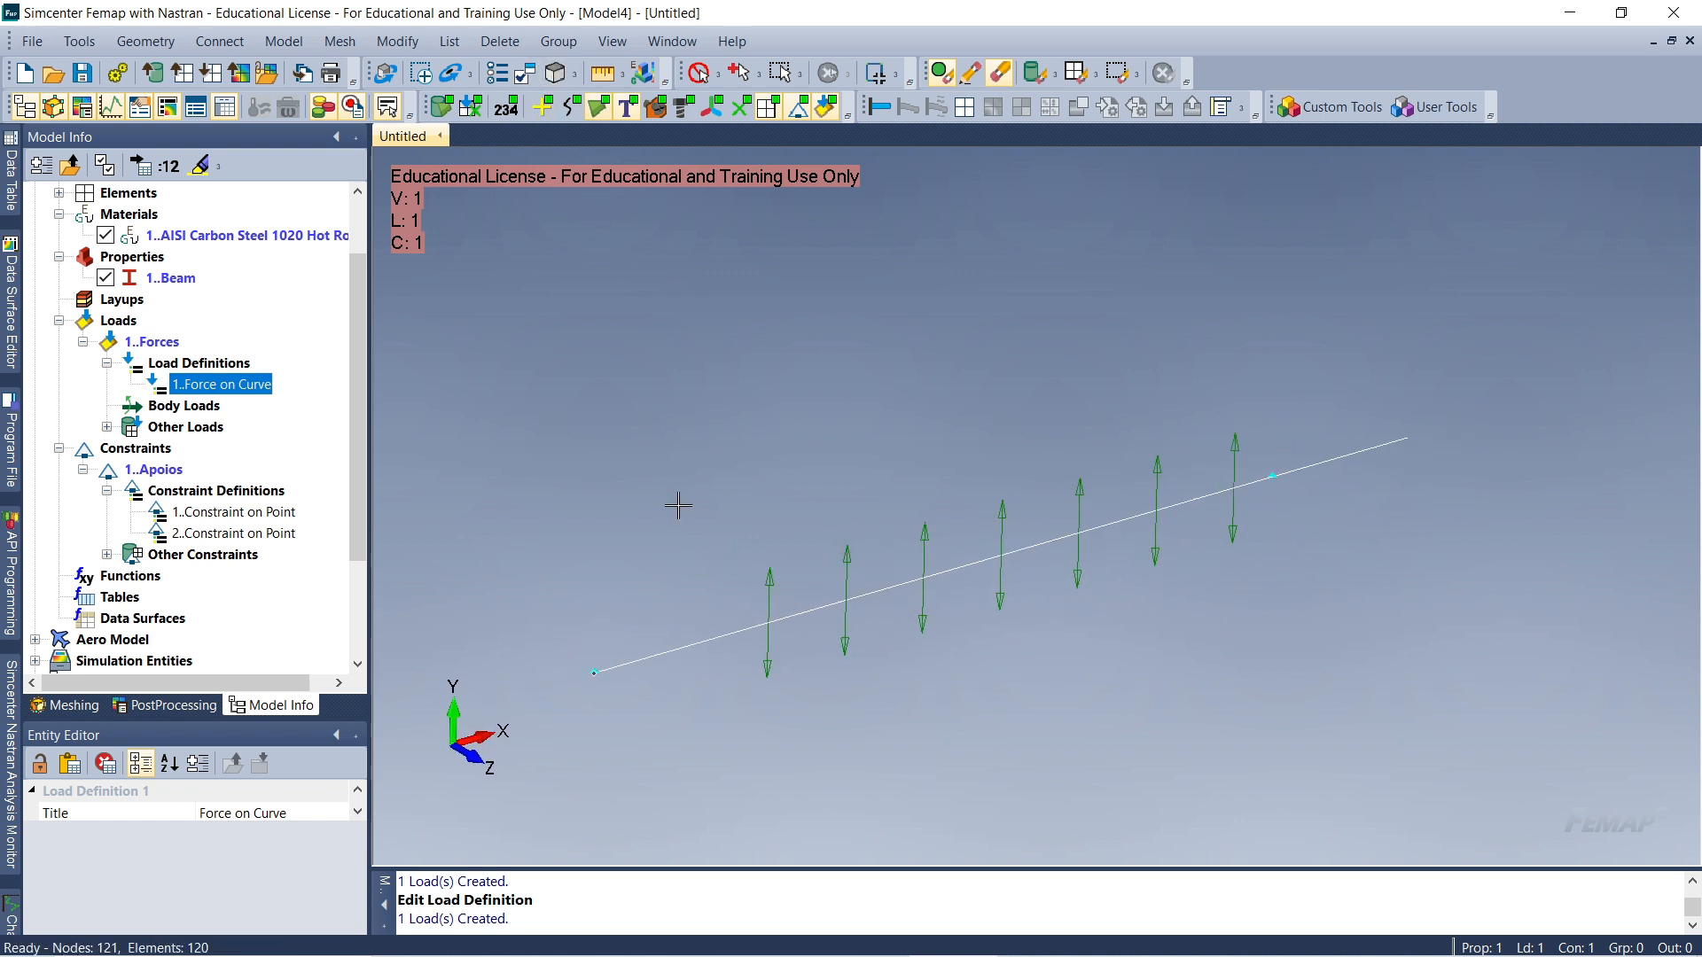
{"action": "left_click", "coordinate": [658, 44]}
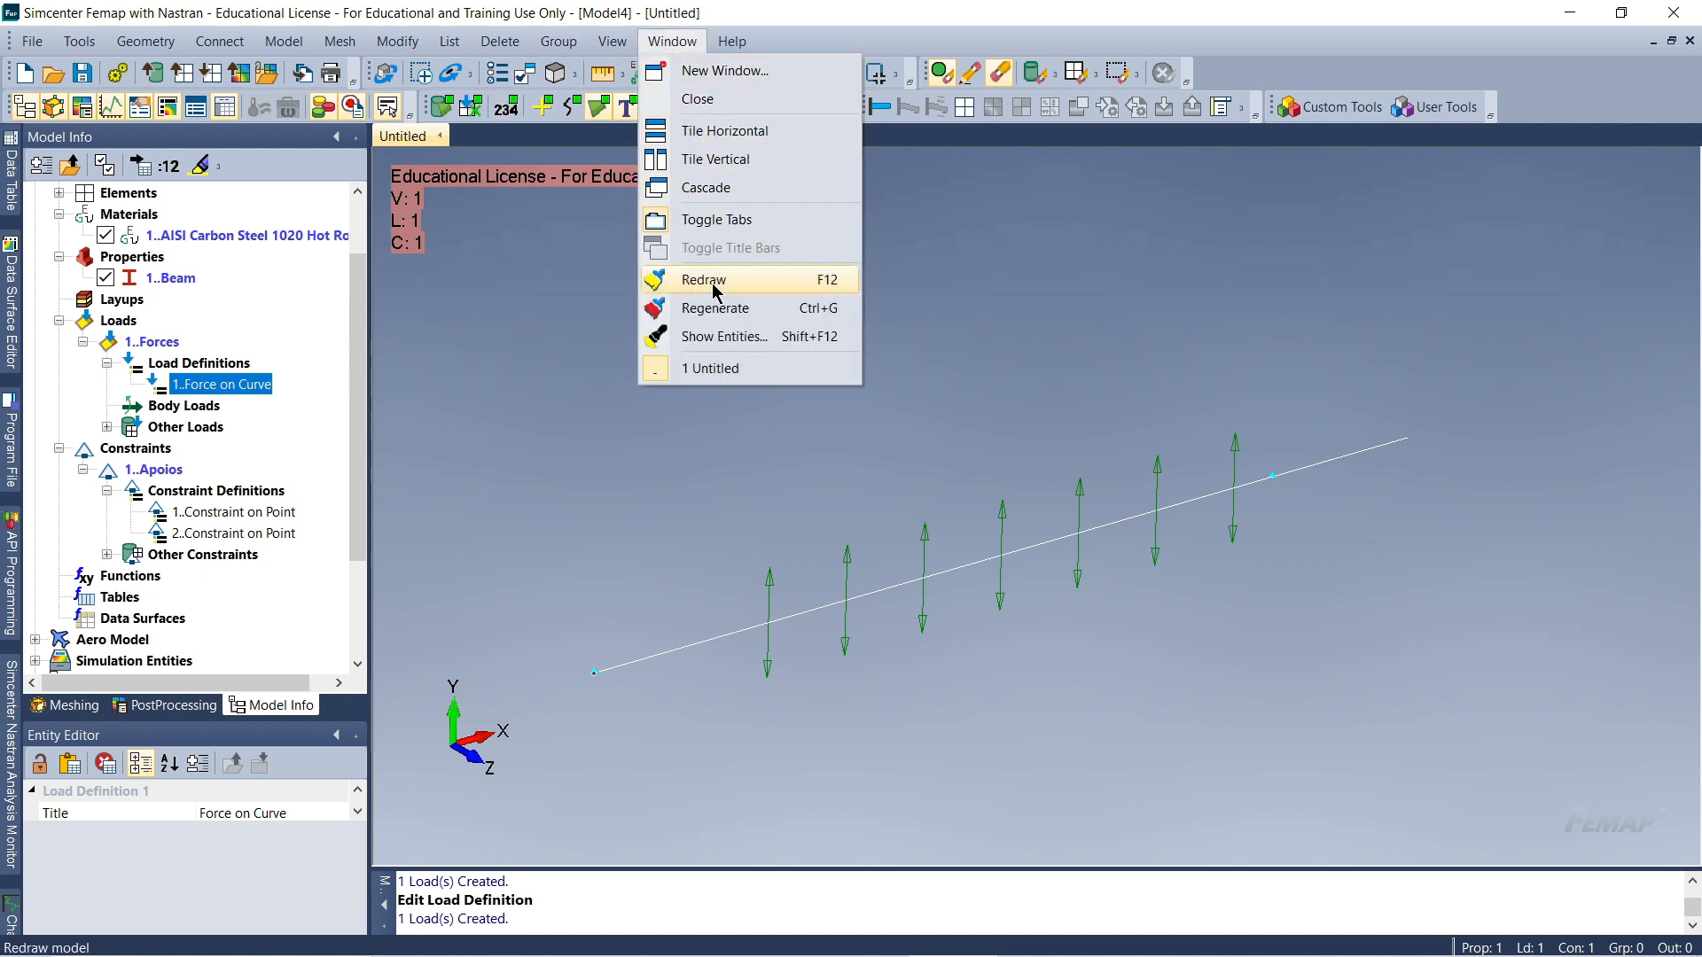
{"action": "left_click", "coordinate": [746, 317]}
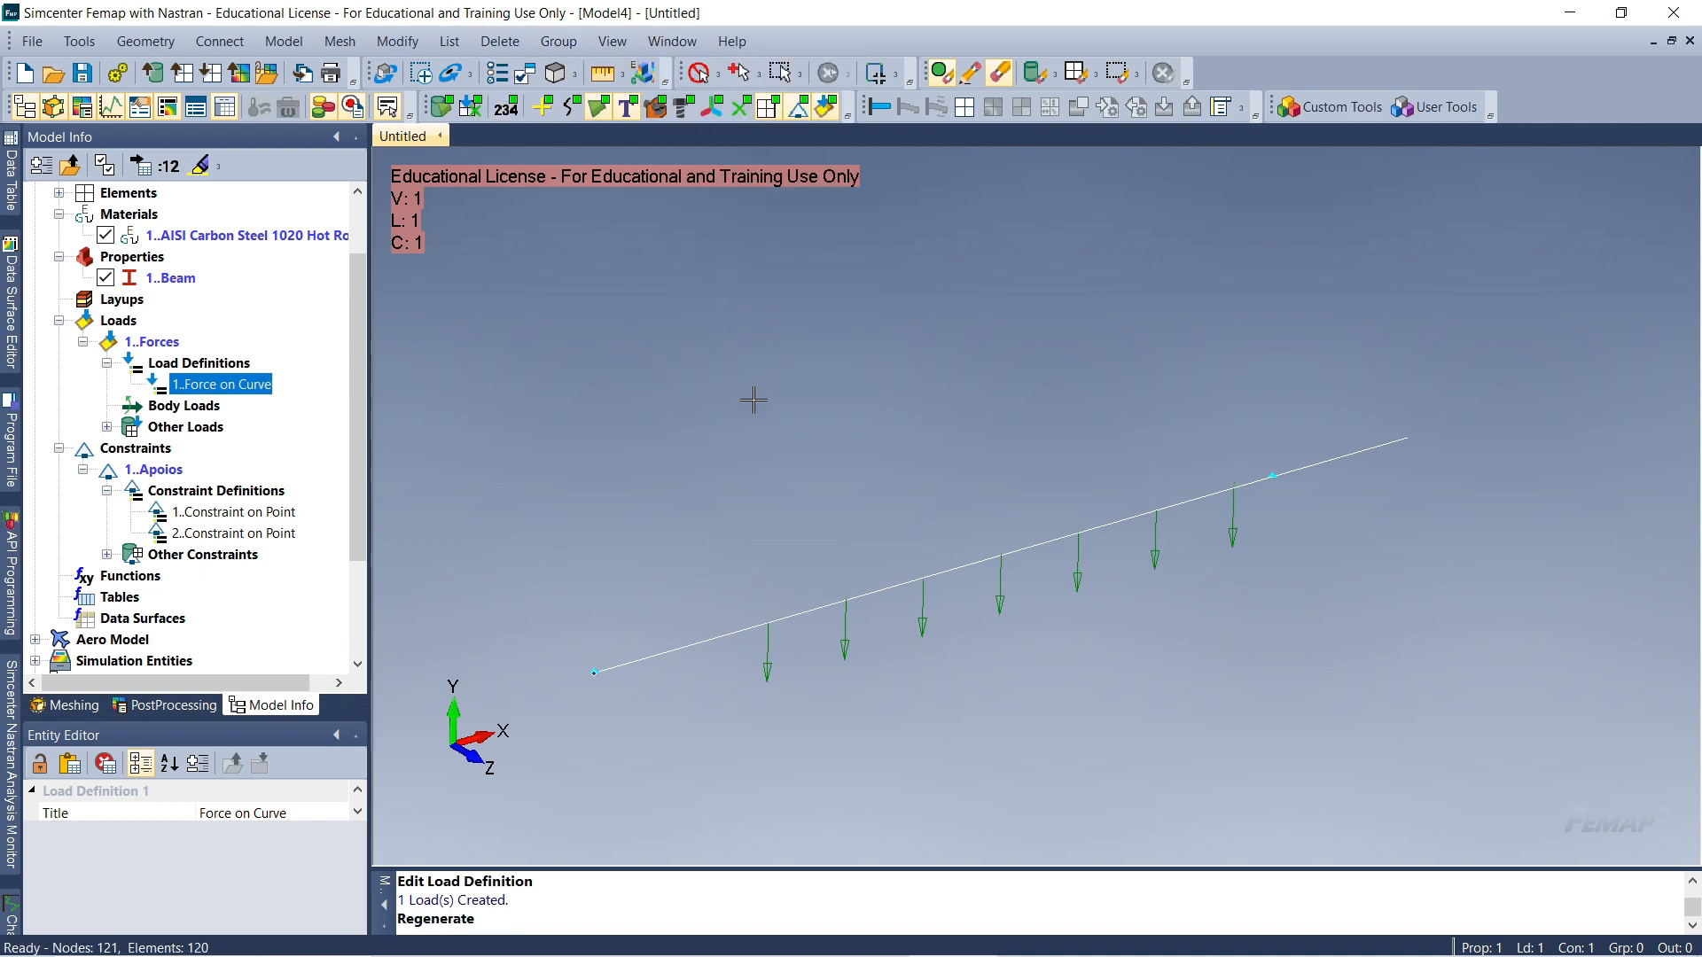
{"action": "scroll", "coordinate": [771, 437], "scroll_direction": "down", "scroll_amount": 2}
{"action": "scroll", "coordinate": [805, 497], "scroll_direction": "up", "scroll_amount": 1}
{"action": "middle_click_drag", "start_coordinate": [761, 554], "coordinate": [725, 554]}
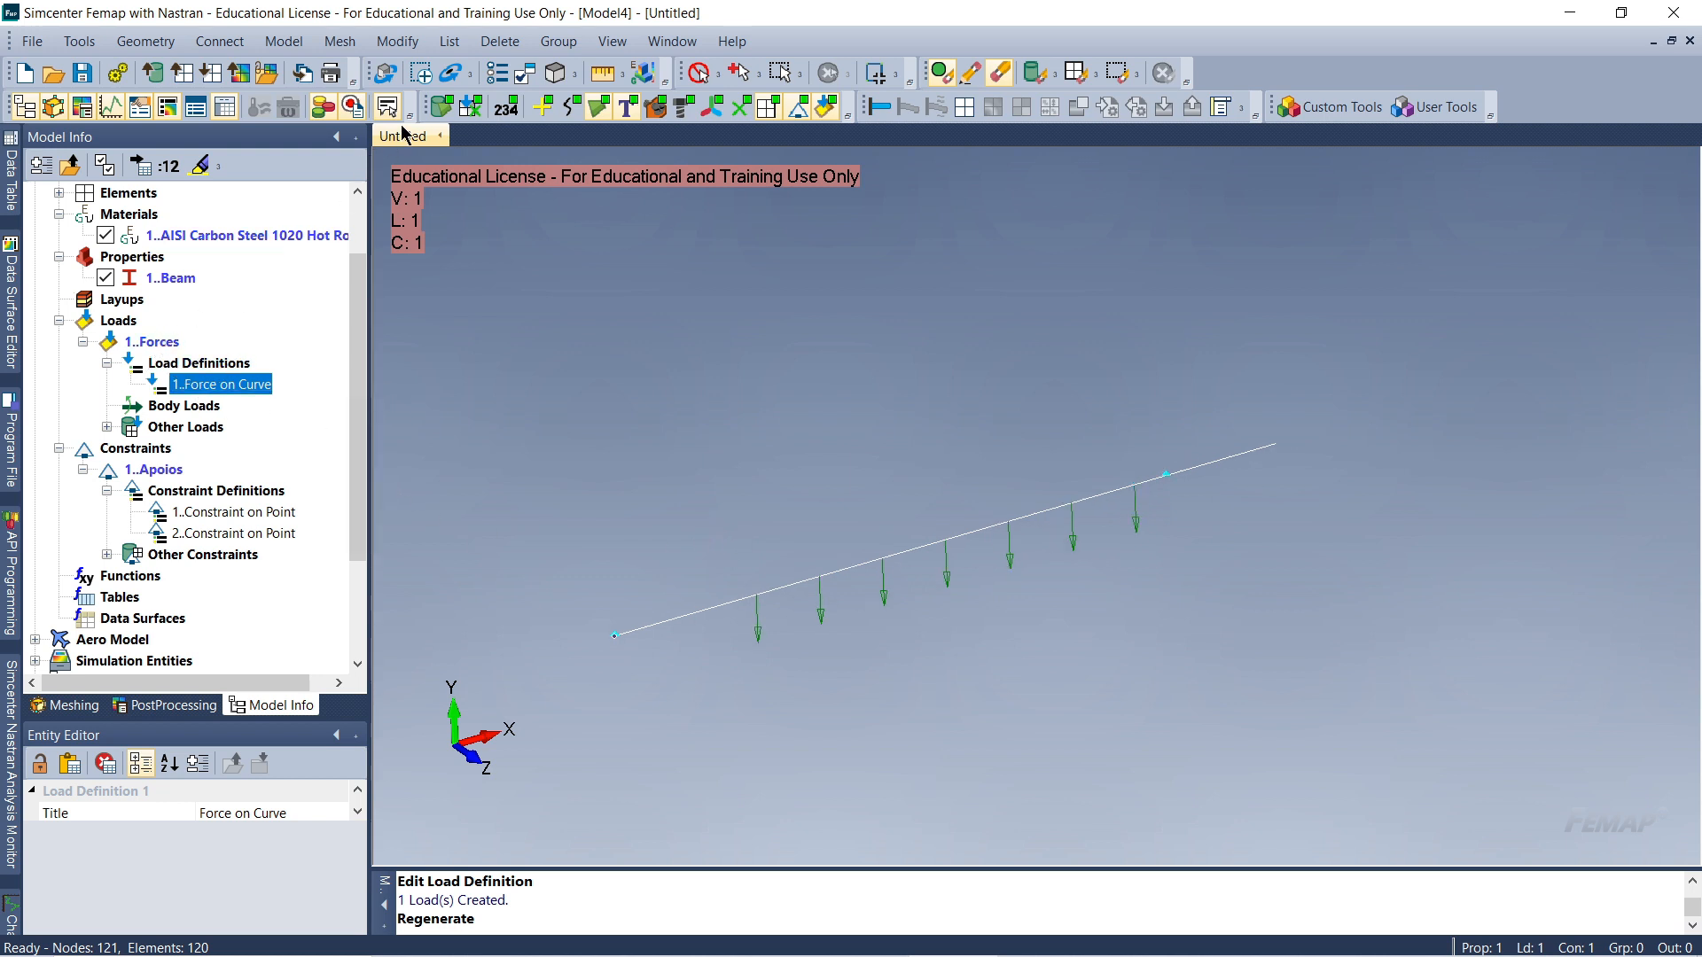
{"action": "left_click", "coordinate": [151, 341]}
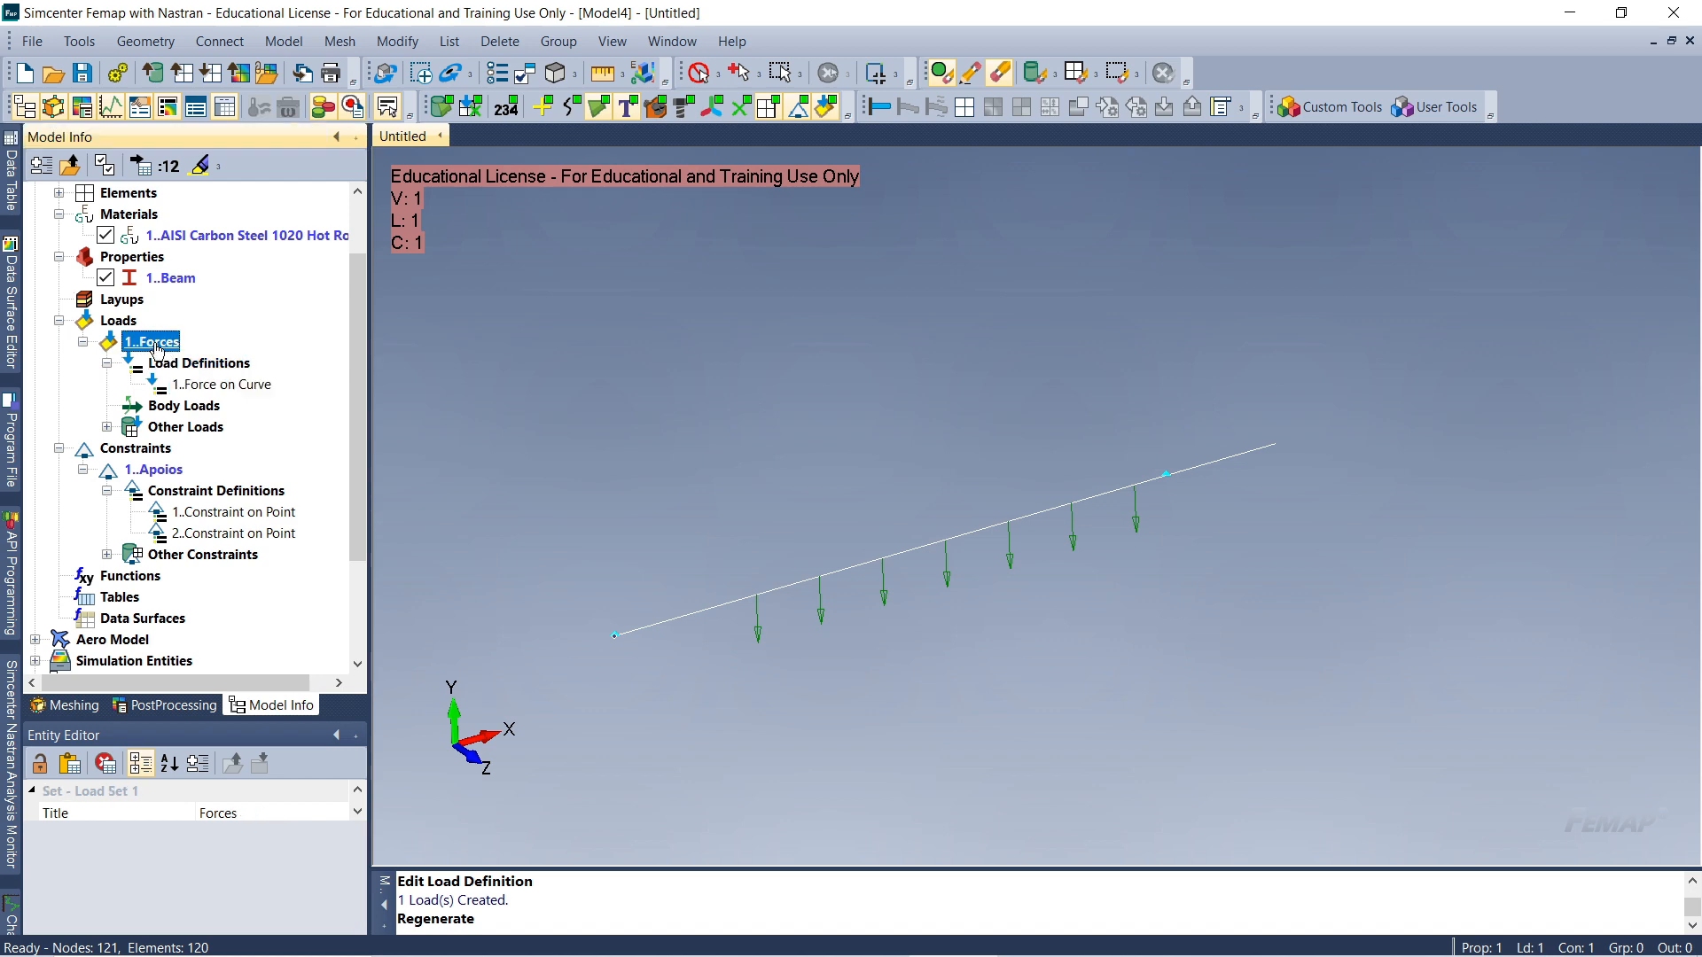
{"action": "right_click", "coordinate": [154, 343]}
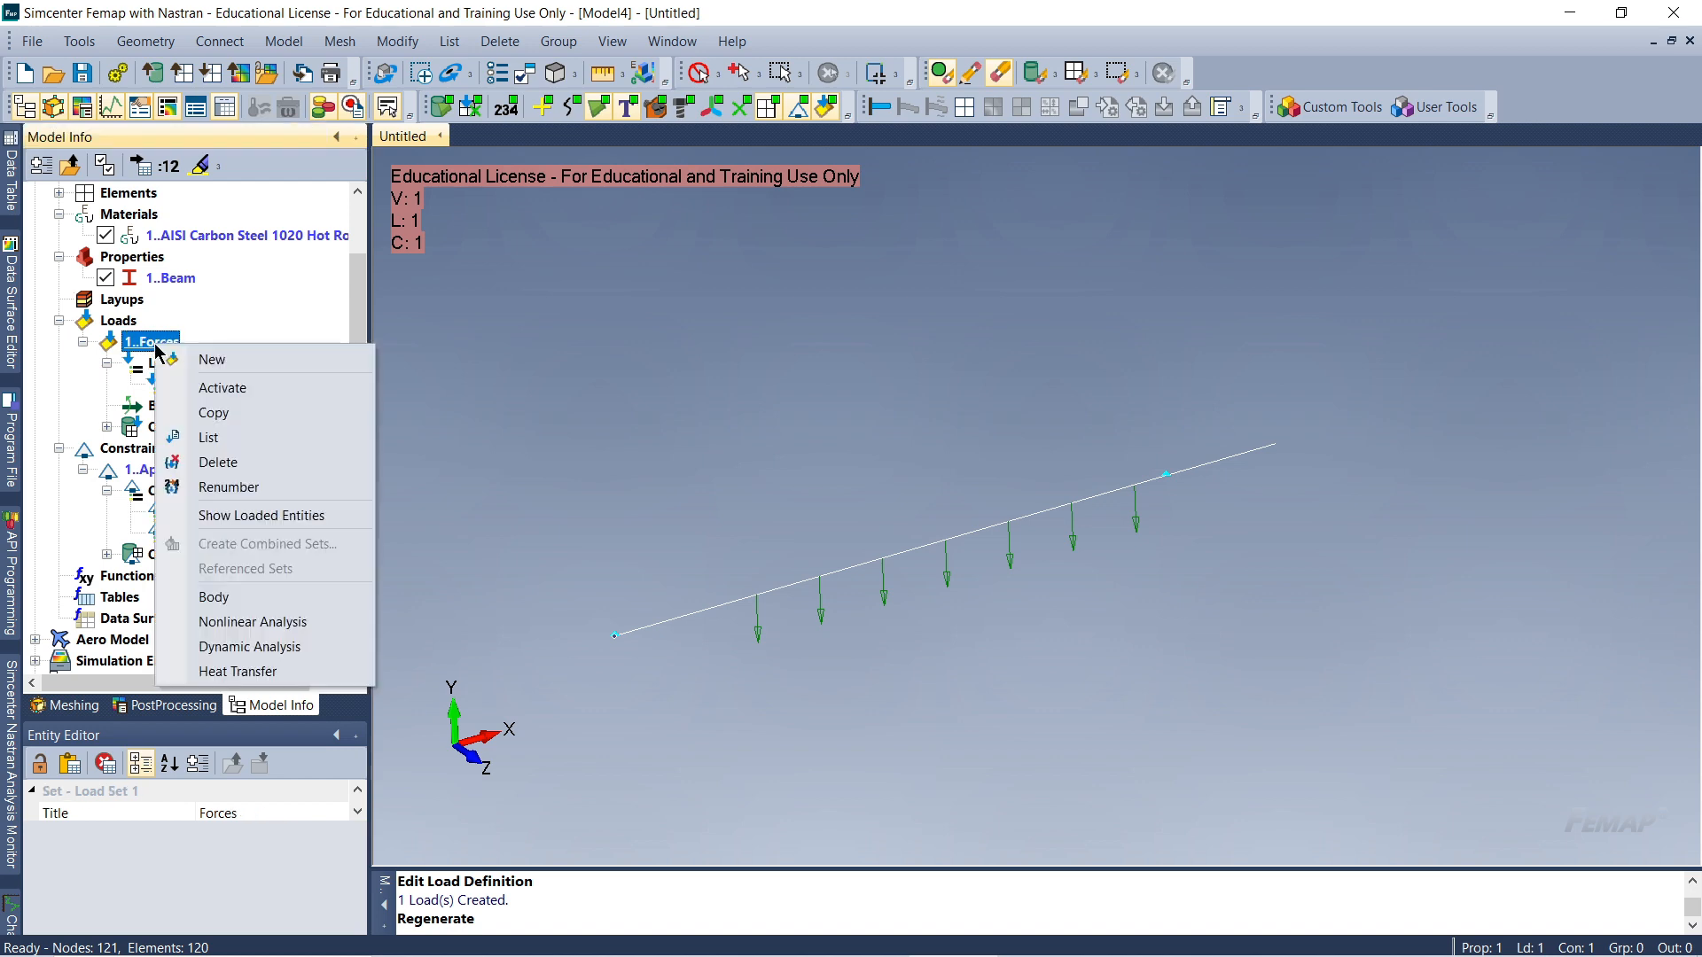
{"action": "left_click", "coordinate": [254, 363]}
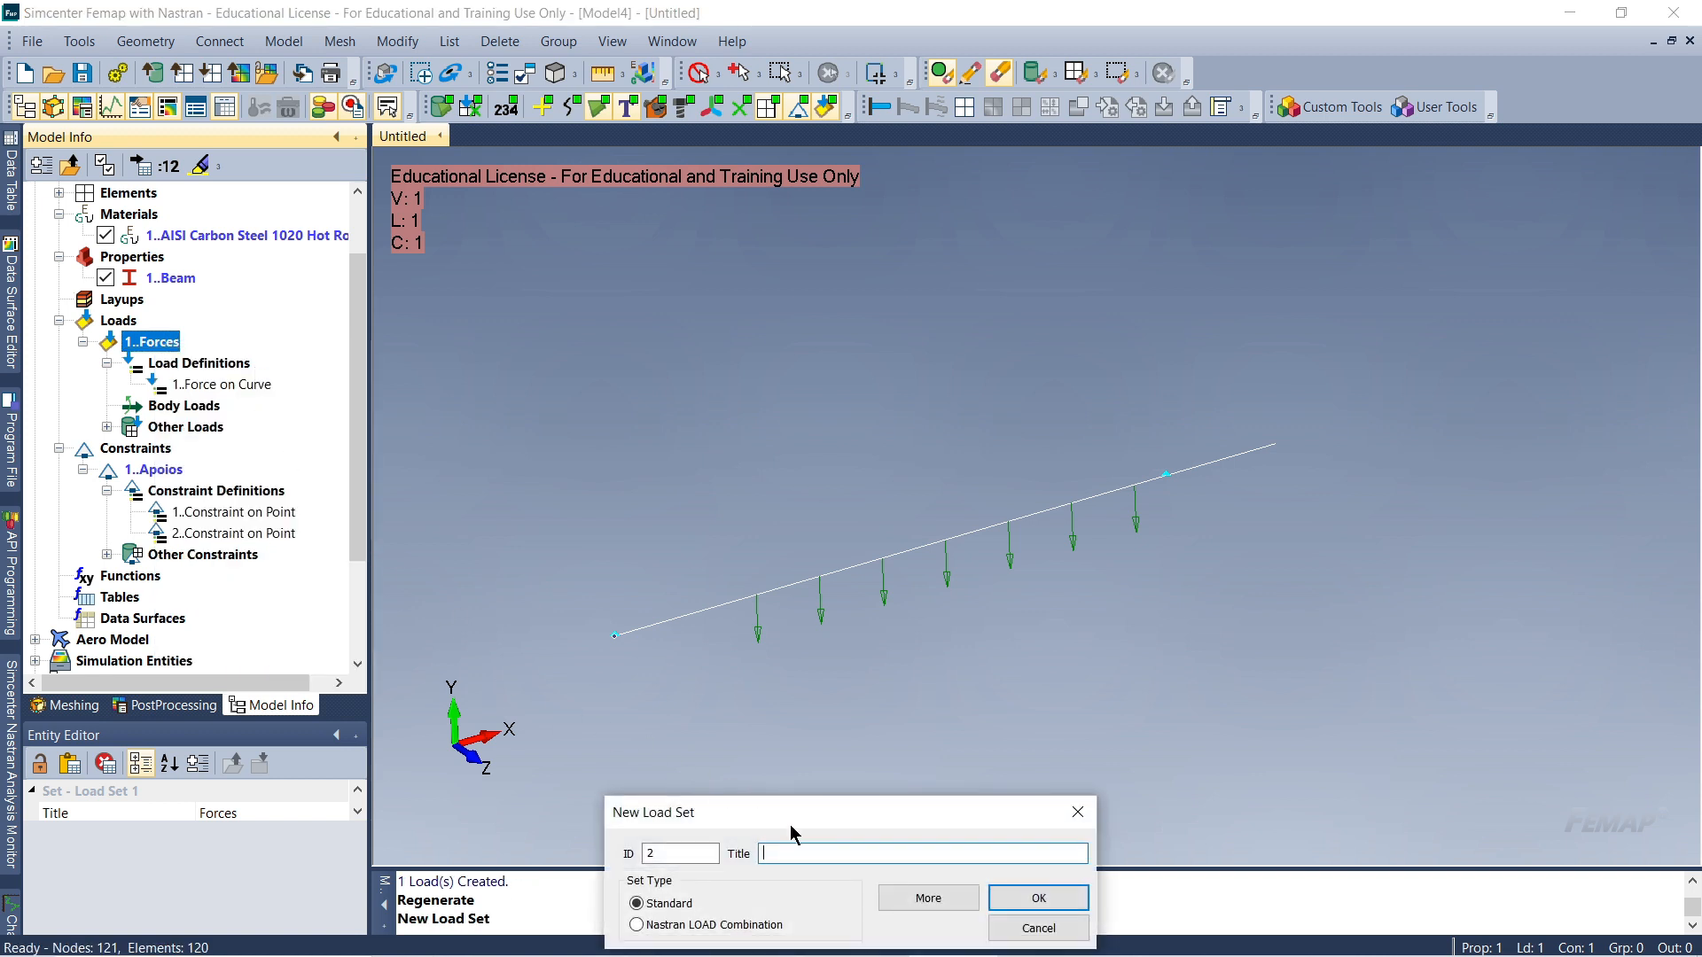
{"action": "left_click", "coordinate": [1079, 812]}
Start a load on point in the Forces set and select point 6 at the beam's free end beyond the second support
{"action": "left_click", "coordinate": [222, 384]}
{"action": "left_click", "coordinate": [199, 363]}
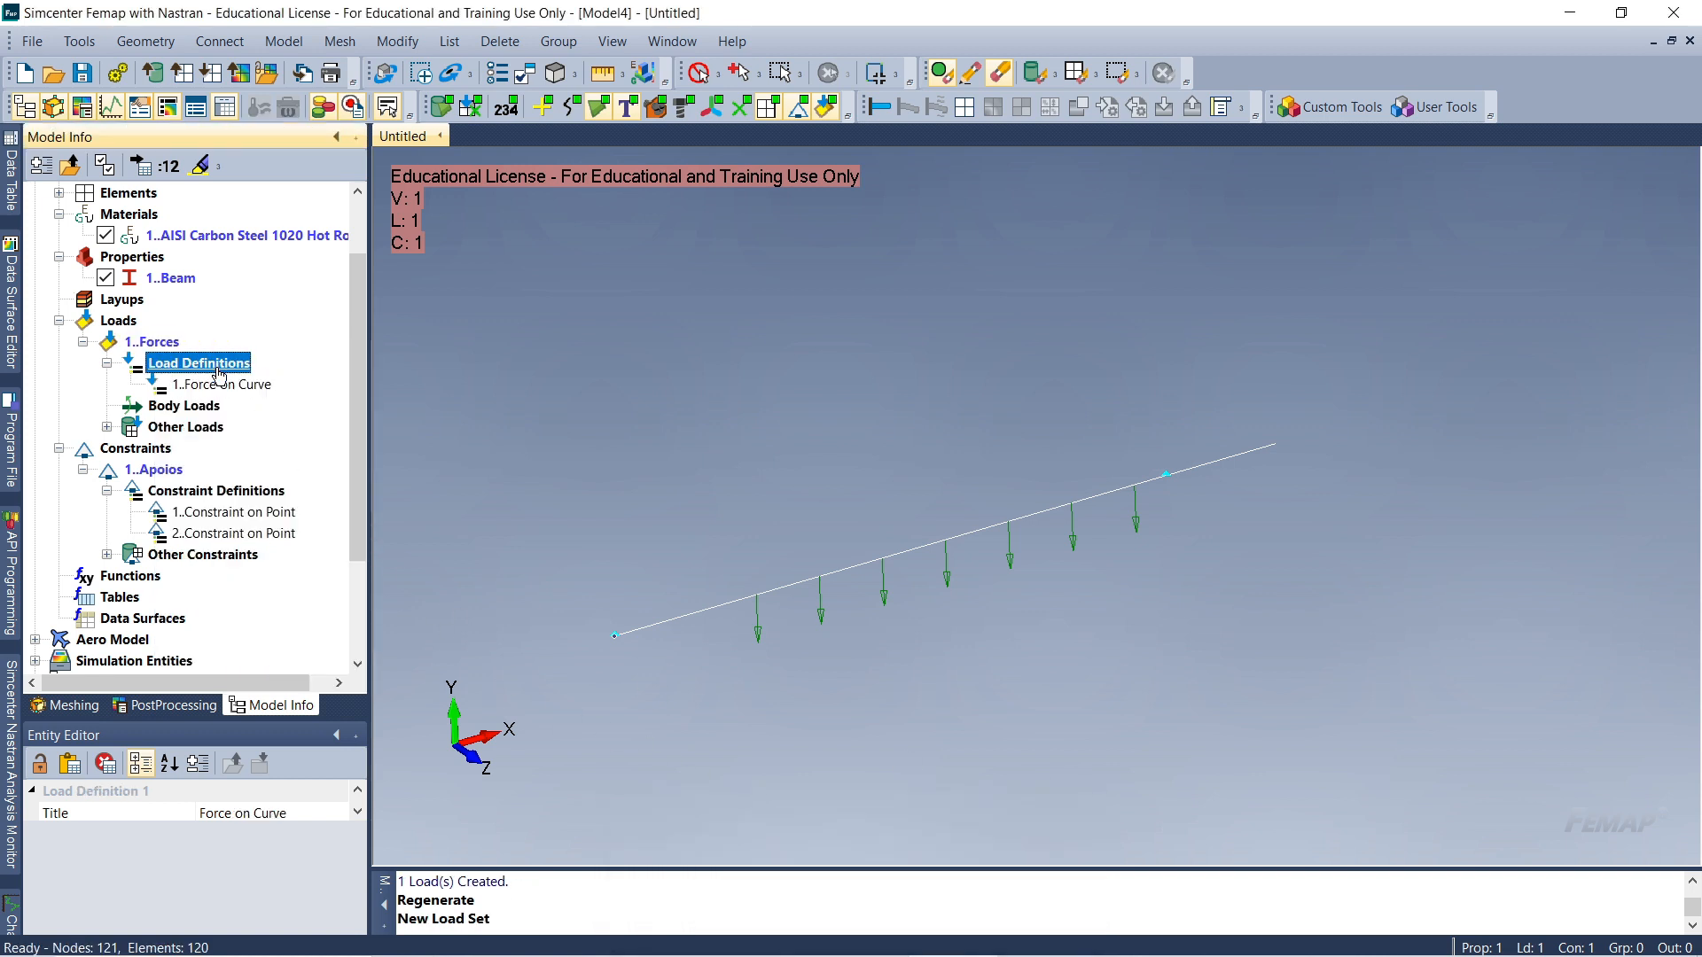
{"action": "right_click", "coordinate": [221, 369]}
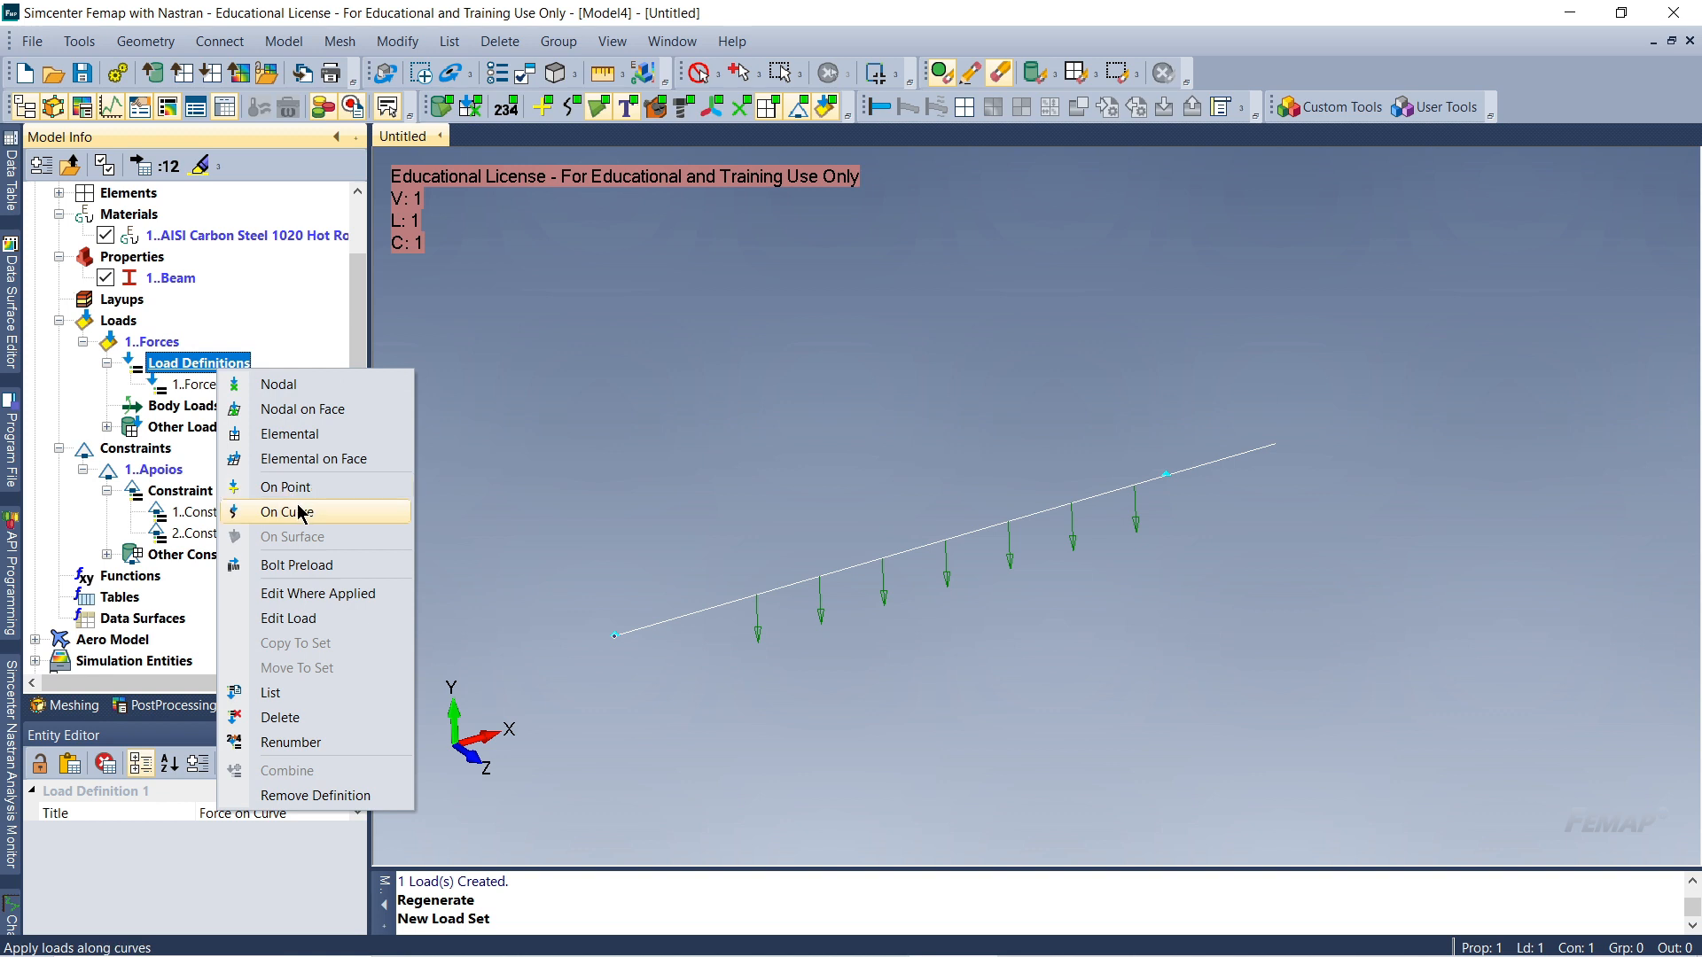
{"action": "left_click", "coordinate": [323, 488]}
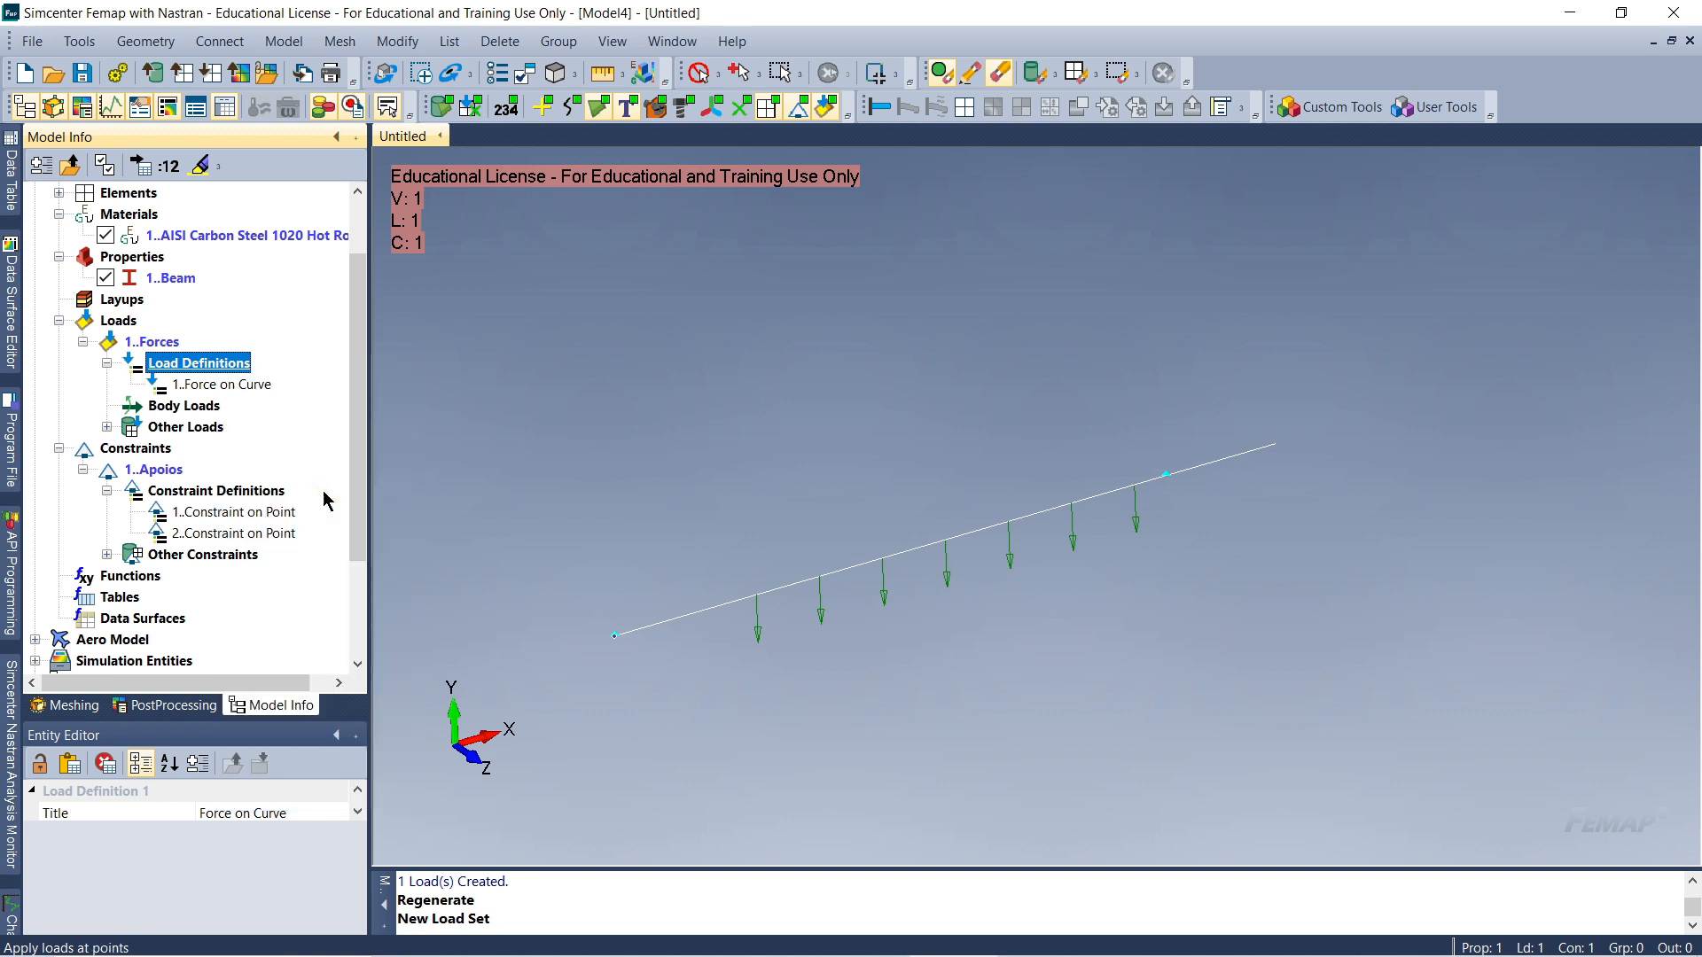
{"action": "left_click_drag", "start_coordinate": [776, 841], "coordinate": [749, 760]}
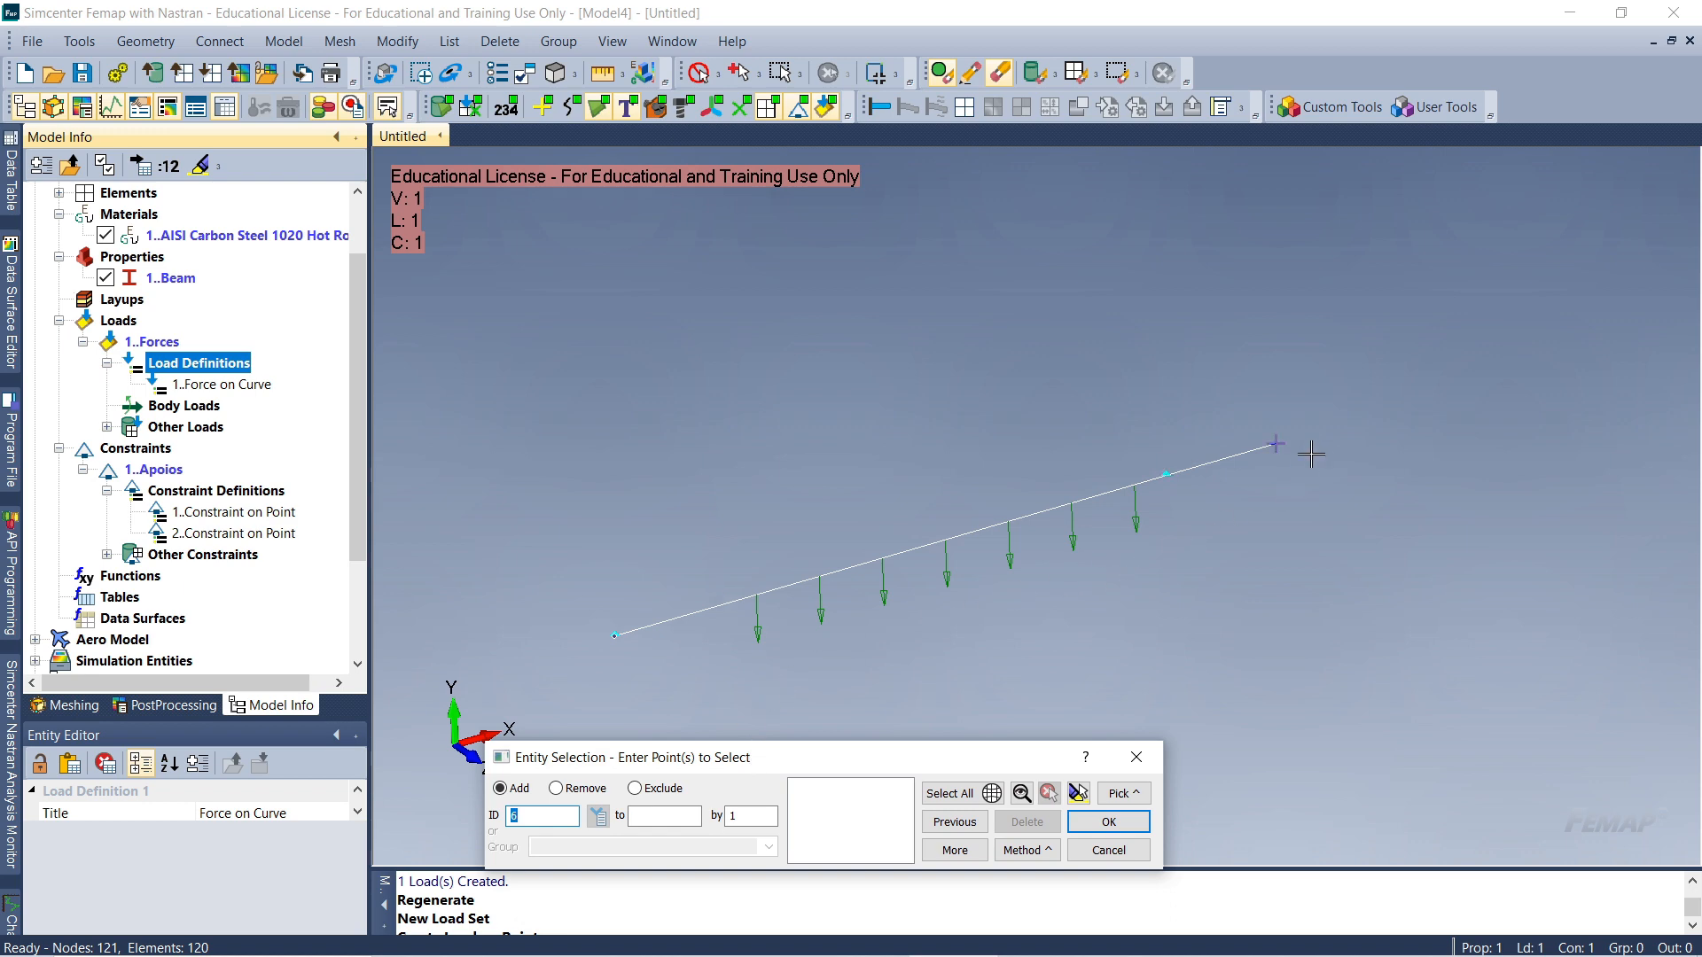
{"action": "left_click", "coordinate": [1276, 444]}
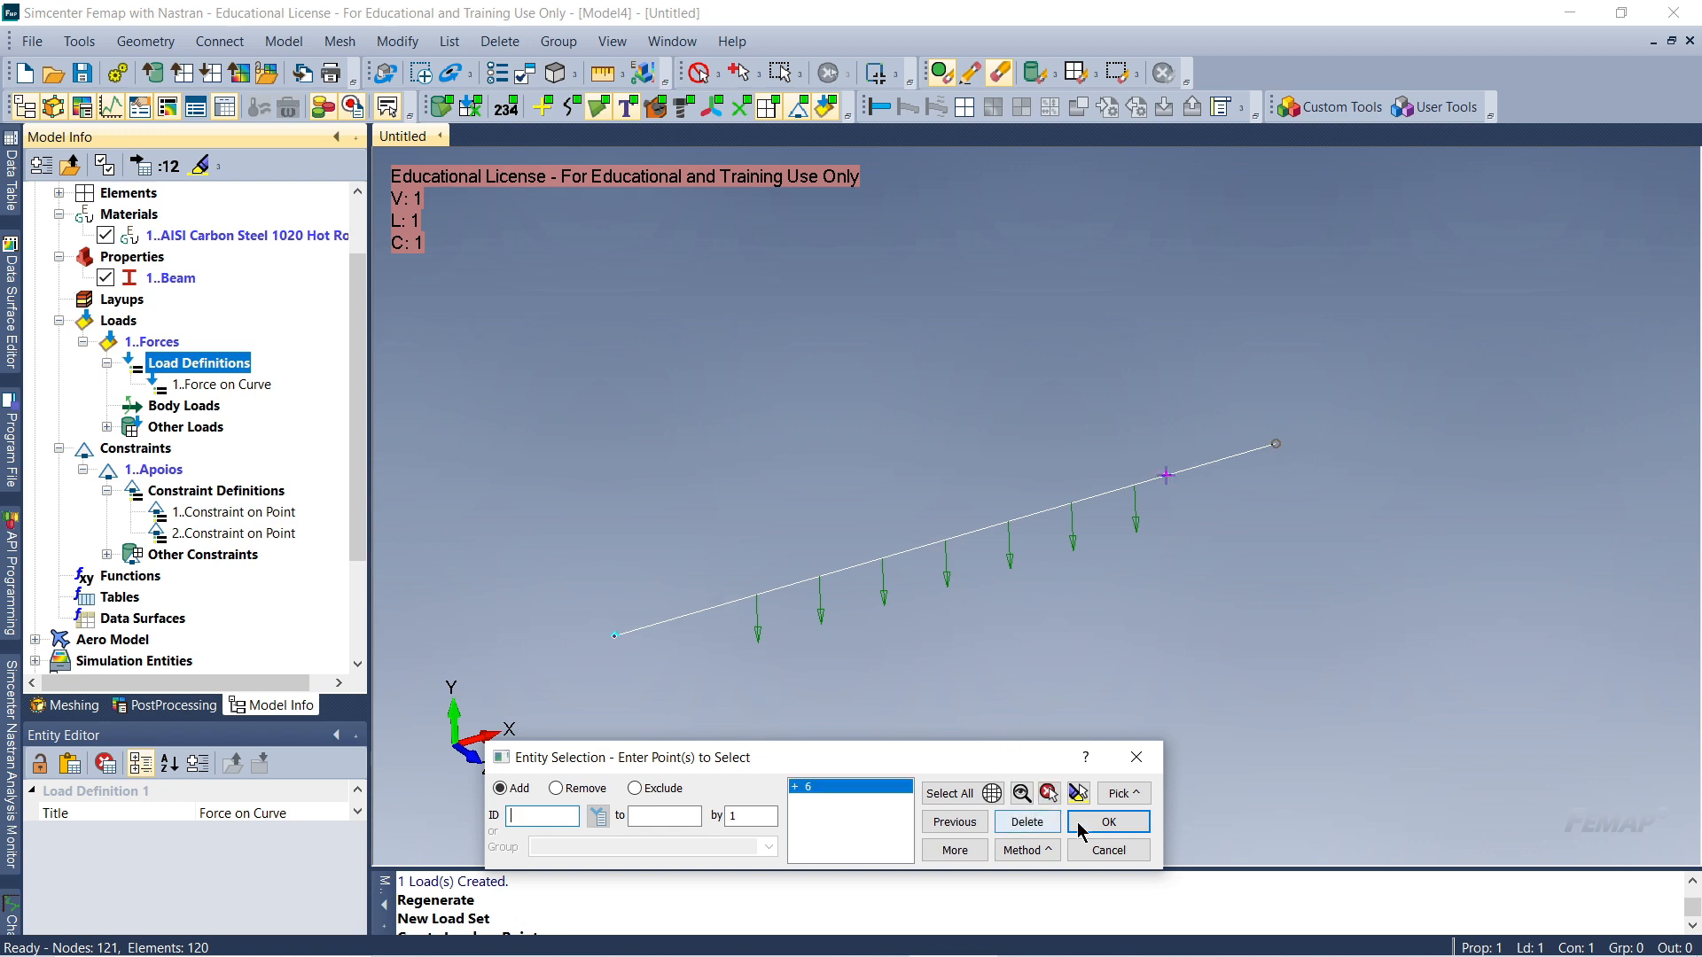
{"action": "left_click", "coordinate": [1108, 822]}
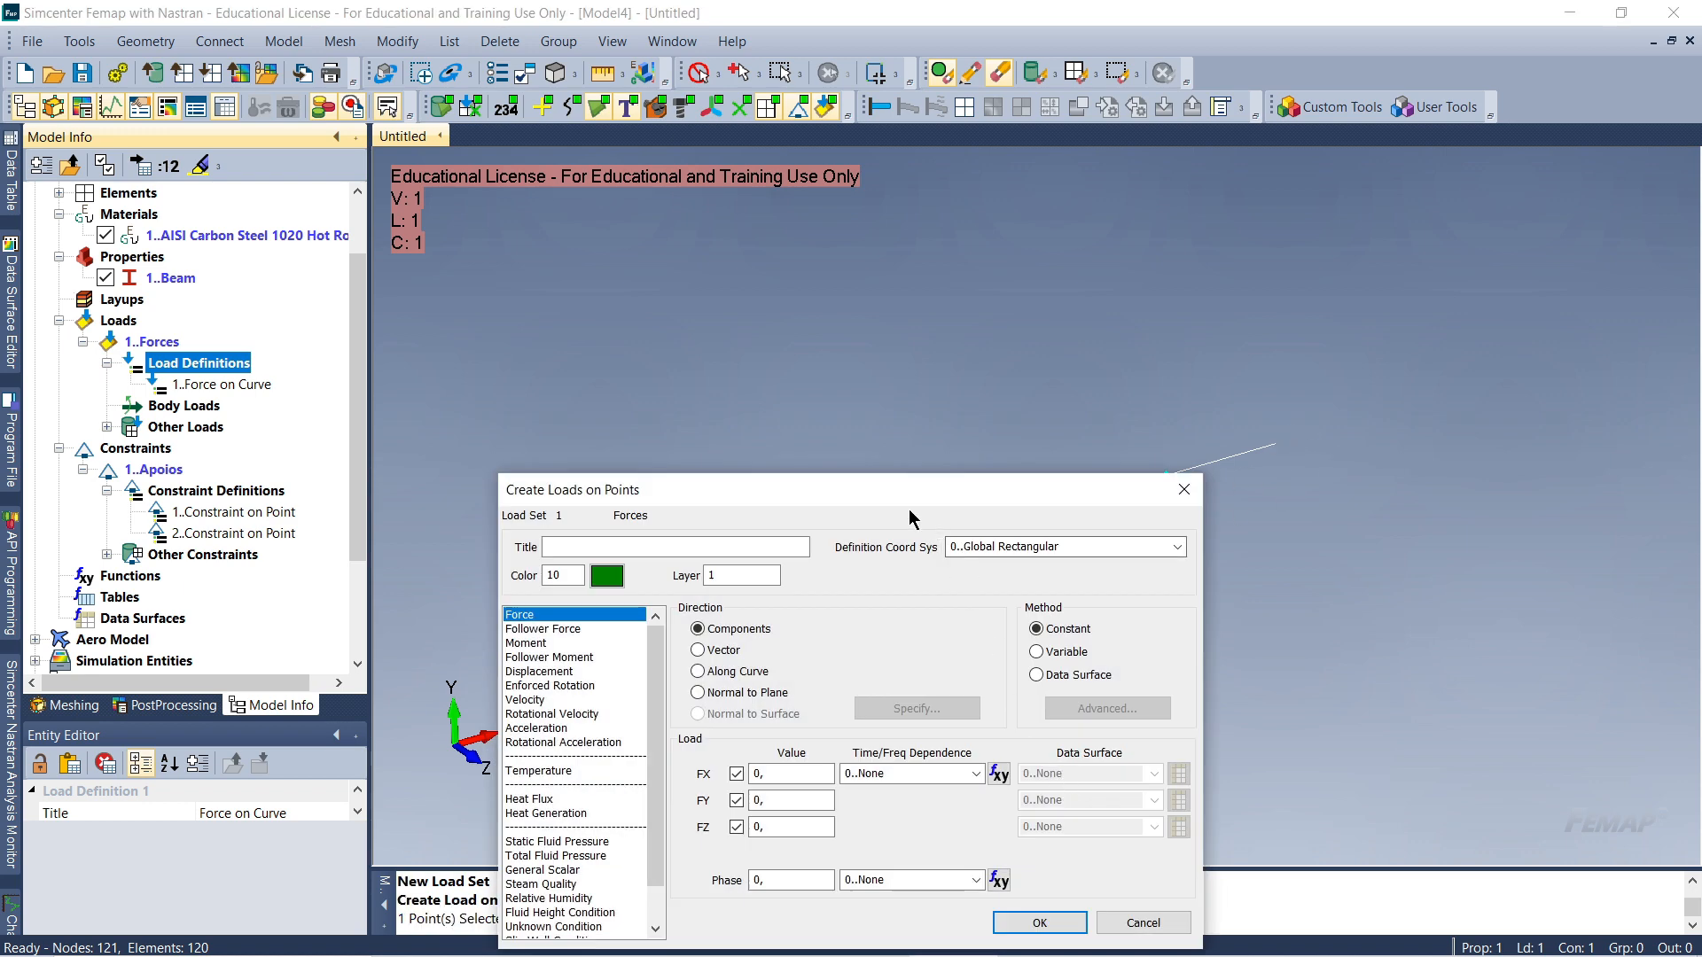
Create a constant force load with FY -36000 on the selected end point
{"action": "left_click_drag", "start_coordinate": [895, 507], "coordinate": [735, 310]}
{"action": "left_click", "coordinate": [611, 601]}
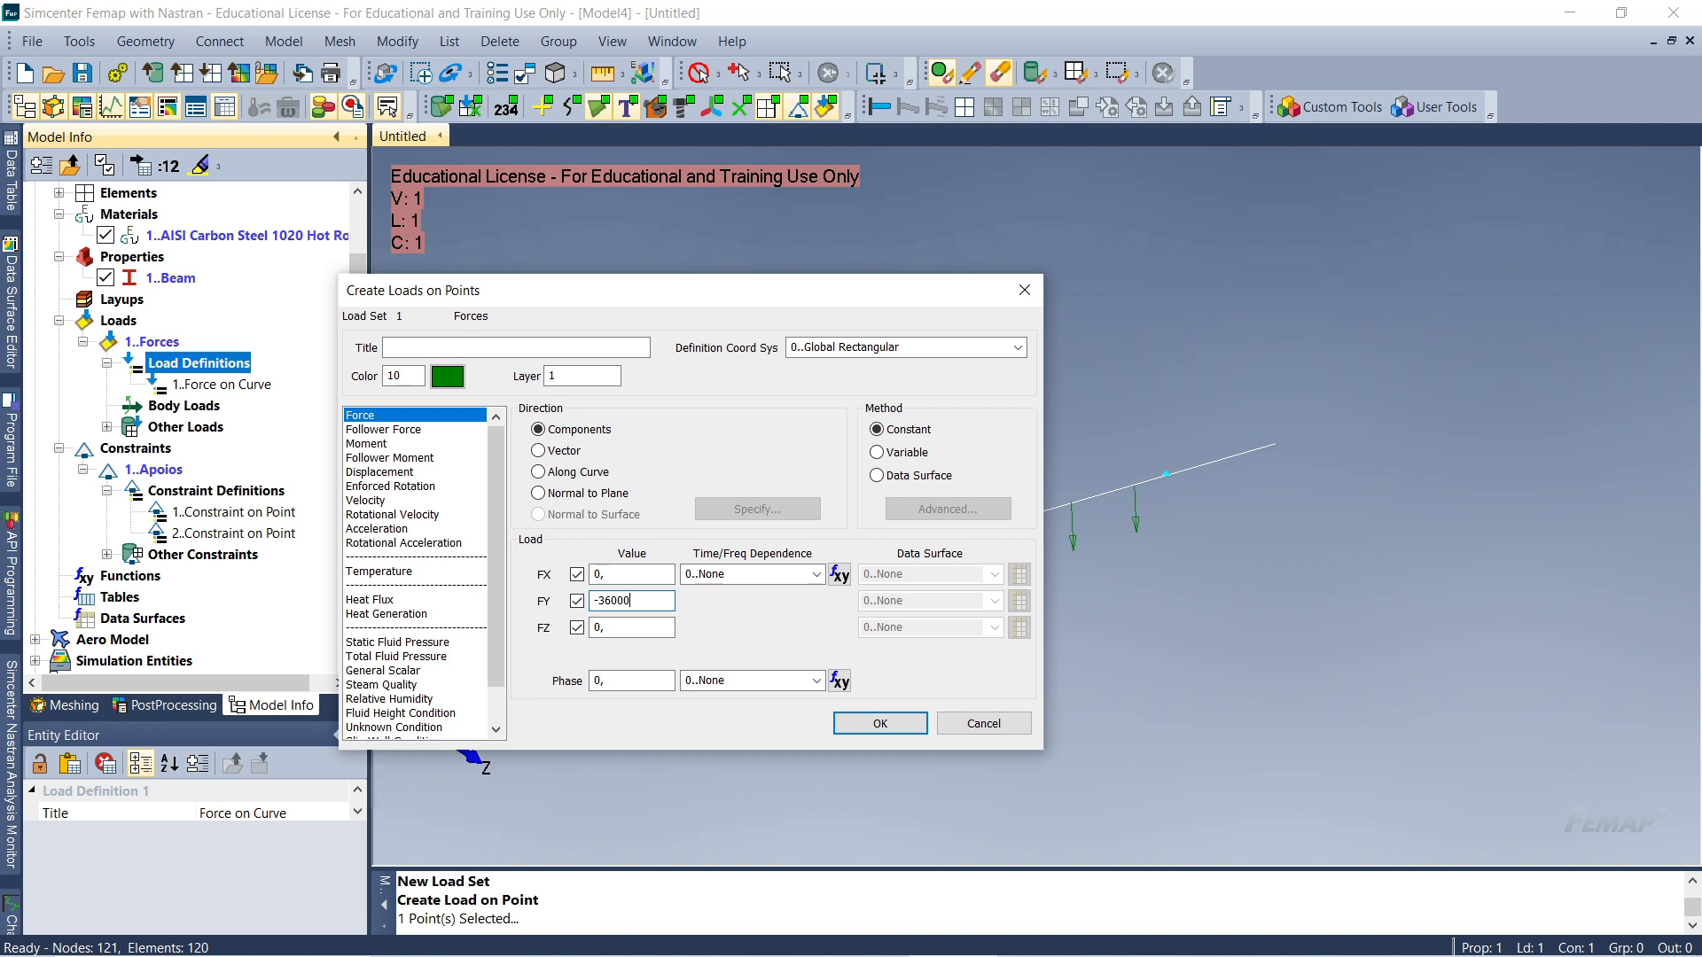
{"action": "type", "text": "-36000"}
{"action": "left_click", "coordinate": [882, 722]}
{"action": "scroll", "coordinate": [919, 618], "scroll_direction": "down", "scroll_amount": 2}
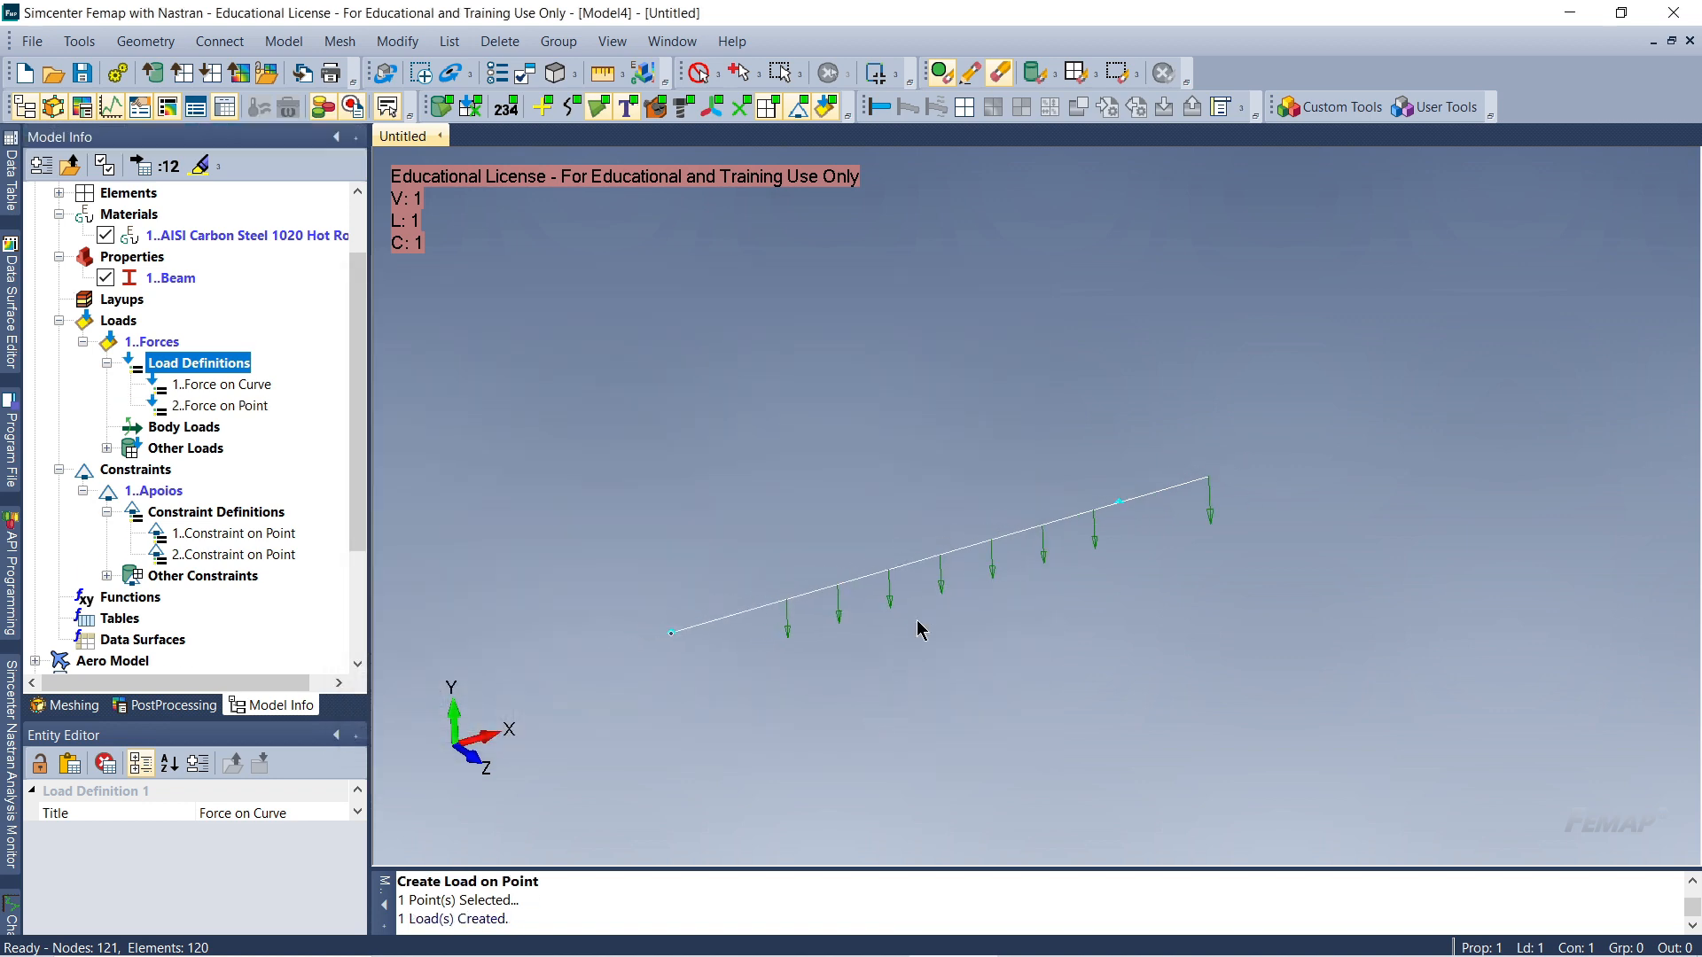
{"action": "scroll", "coordinate": [840, 693], "scroll_direction": "up", "scroll_amount": 4}
{"action": "mouse_move", "coordinate": [865, 668]}
{"action": "middle_mouse_down"}
{"action": "mouse_move", "coordinate": [805, 666]}
{"action": "mouse_move", "coordinate": [860, 621]}
{"action": "mouse_move", "coordinate": [888, 694]}
{"action": "mouse_move", "coordinate": [875, 681]}
{"action": "middle_mouse_up"}
{"action": "scroll", "coordinate": [874, 681], "scroll_direction": "down", "scroll_amount": 1}
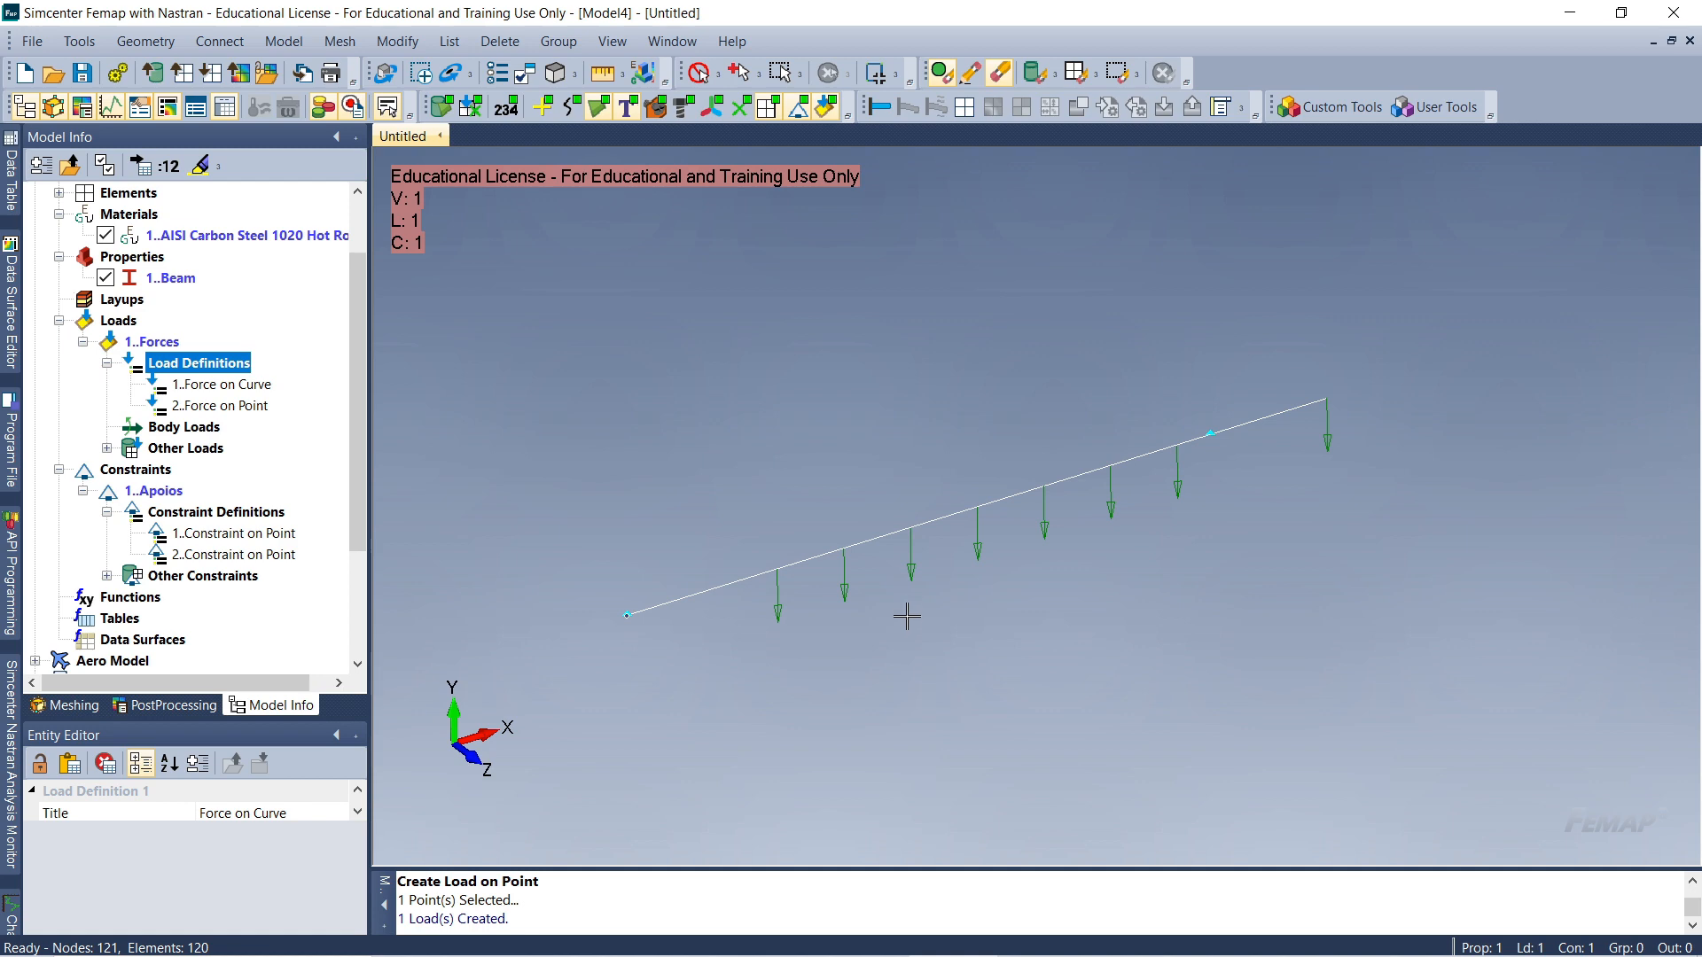
Open the analysis set manager for the model's Analyses
{"action": "scroll", "coordinate": [267, 413], "scroll_direction": "down", "scroll_amount": 1}
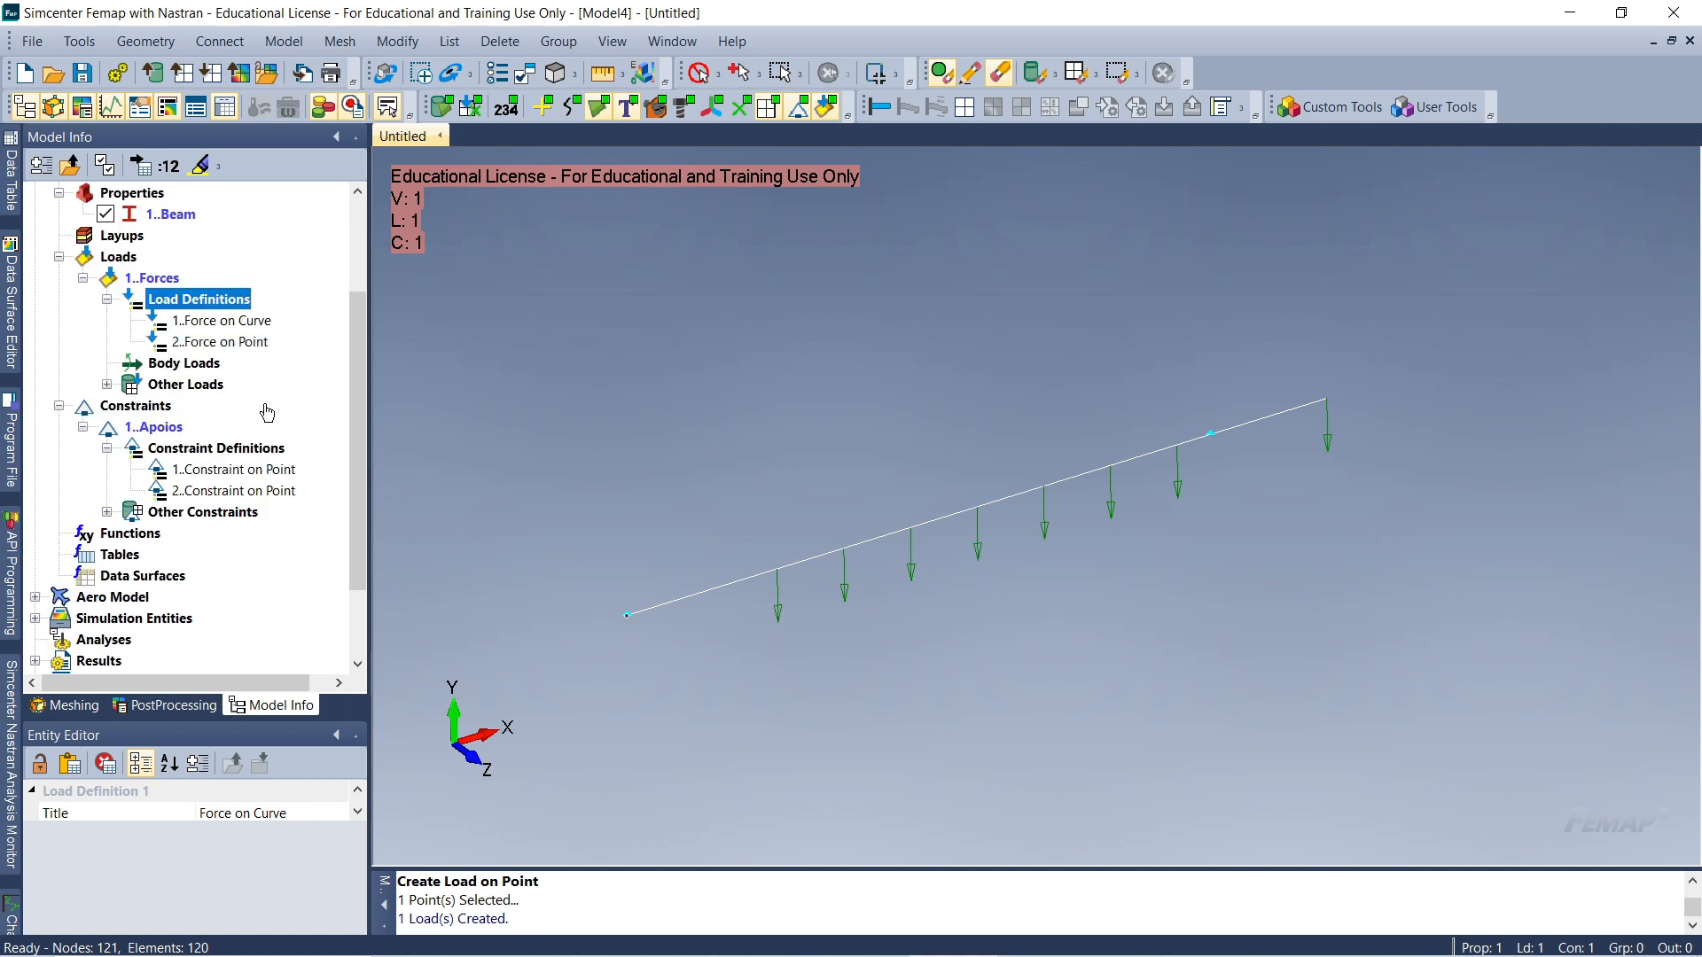
{"action": "scroll", "coordinate": [266, 413], "scroll_direction": "down", "scroll_amount": 1}
{"action": "scroll", "coordinate": [264, 510], "scroll_direction": "down", "scroll_amount": 1}
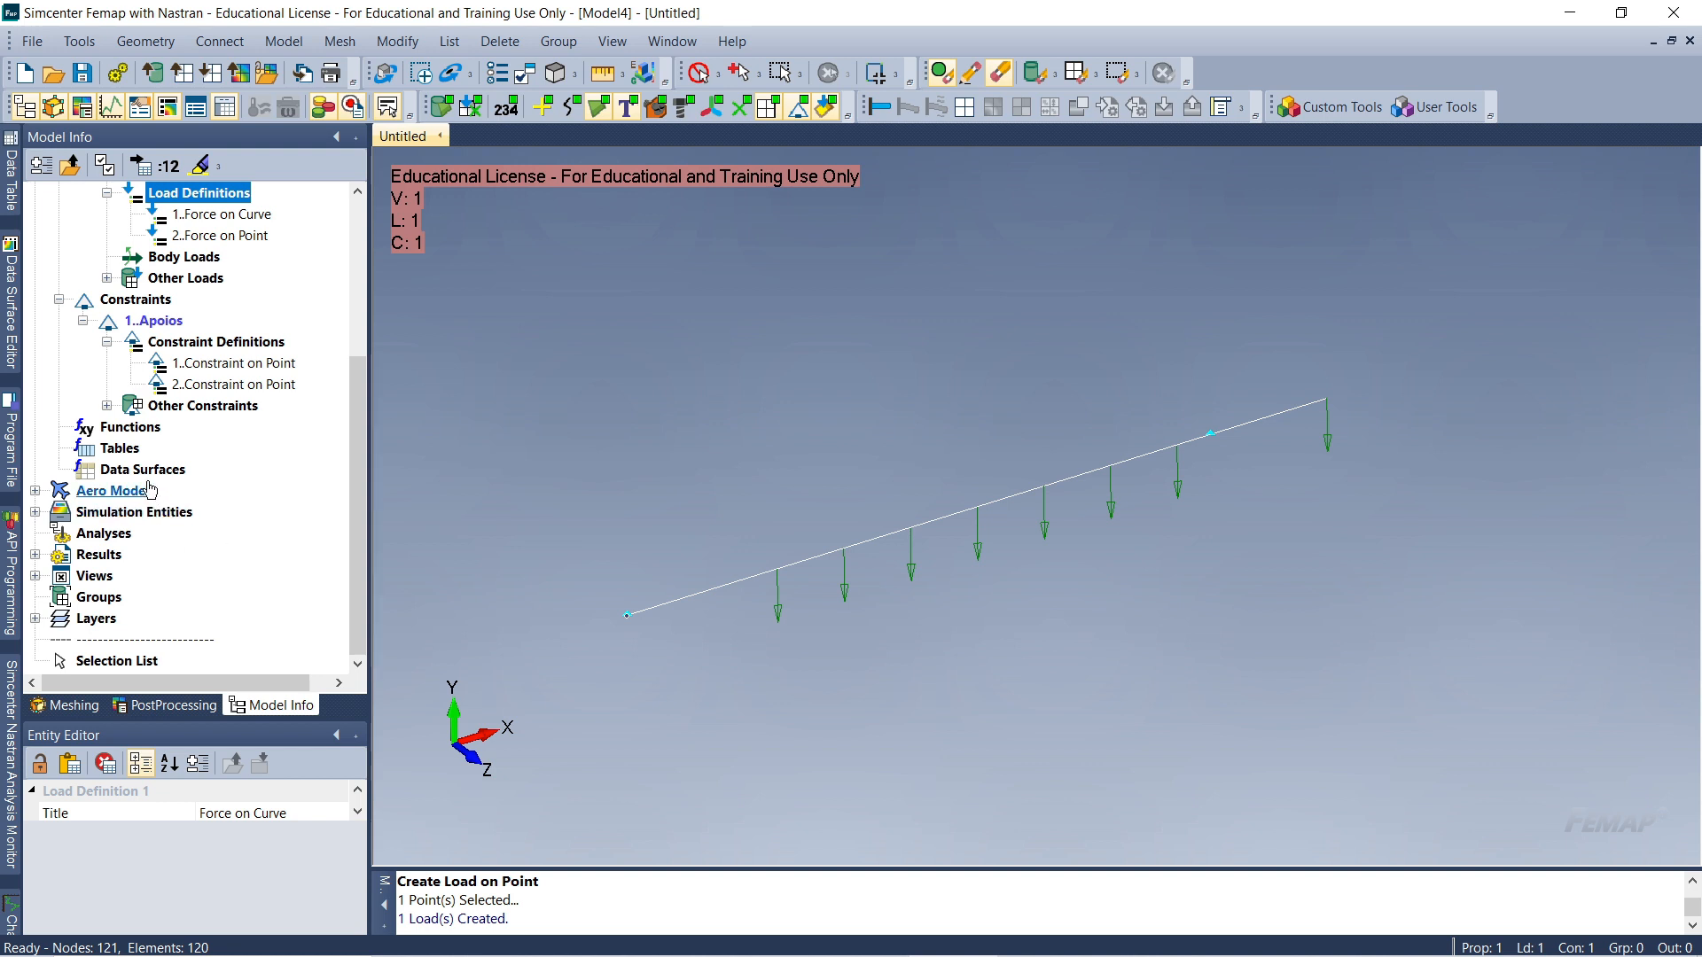
{"action": "left_click", "coordinate": [89, 535]}
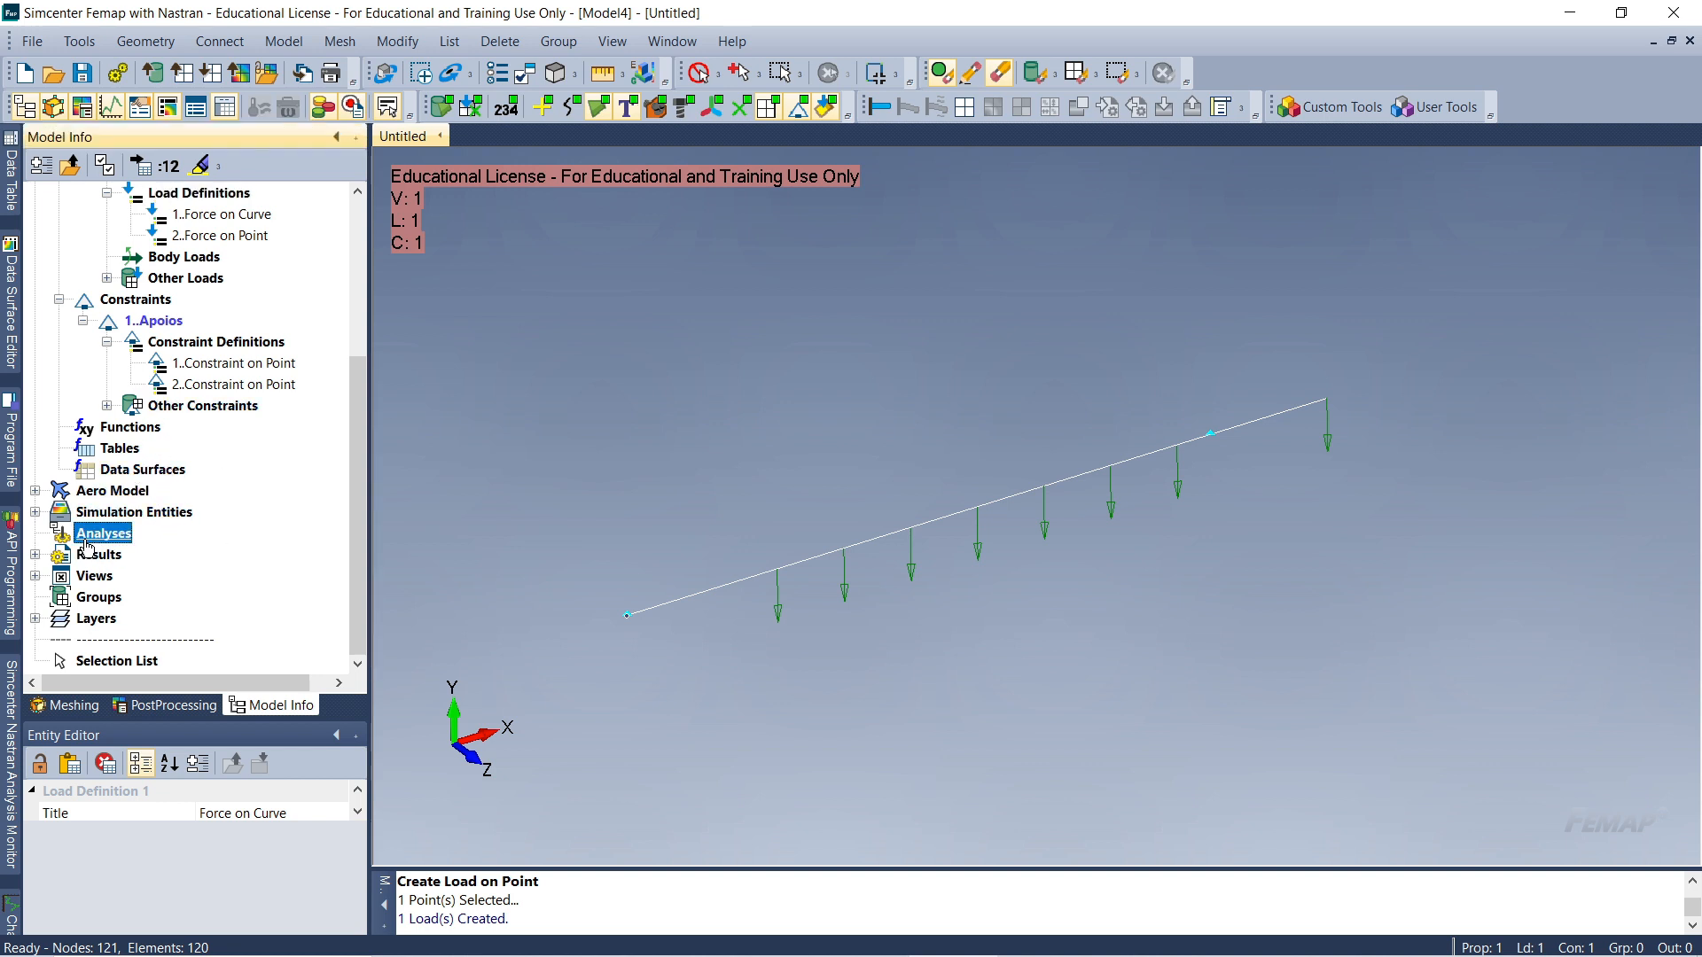
{"action": "right_click", "coordinate": [106, 535]}
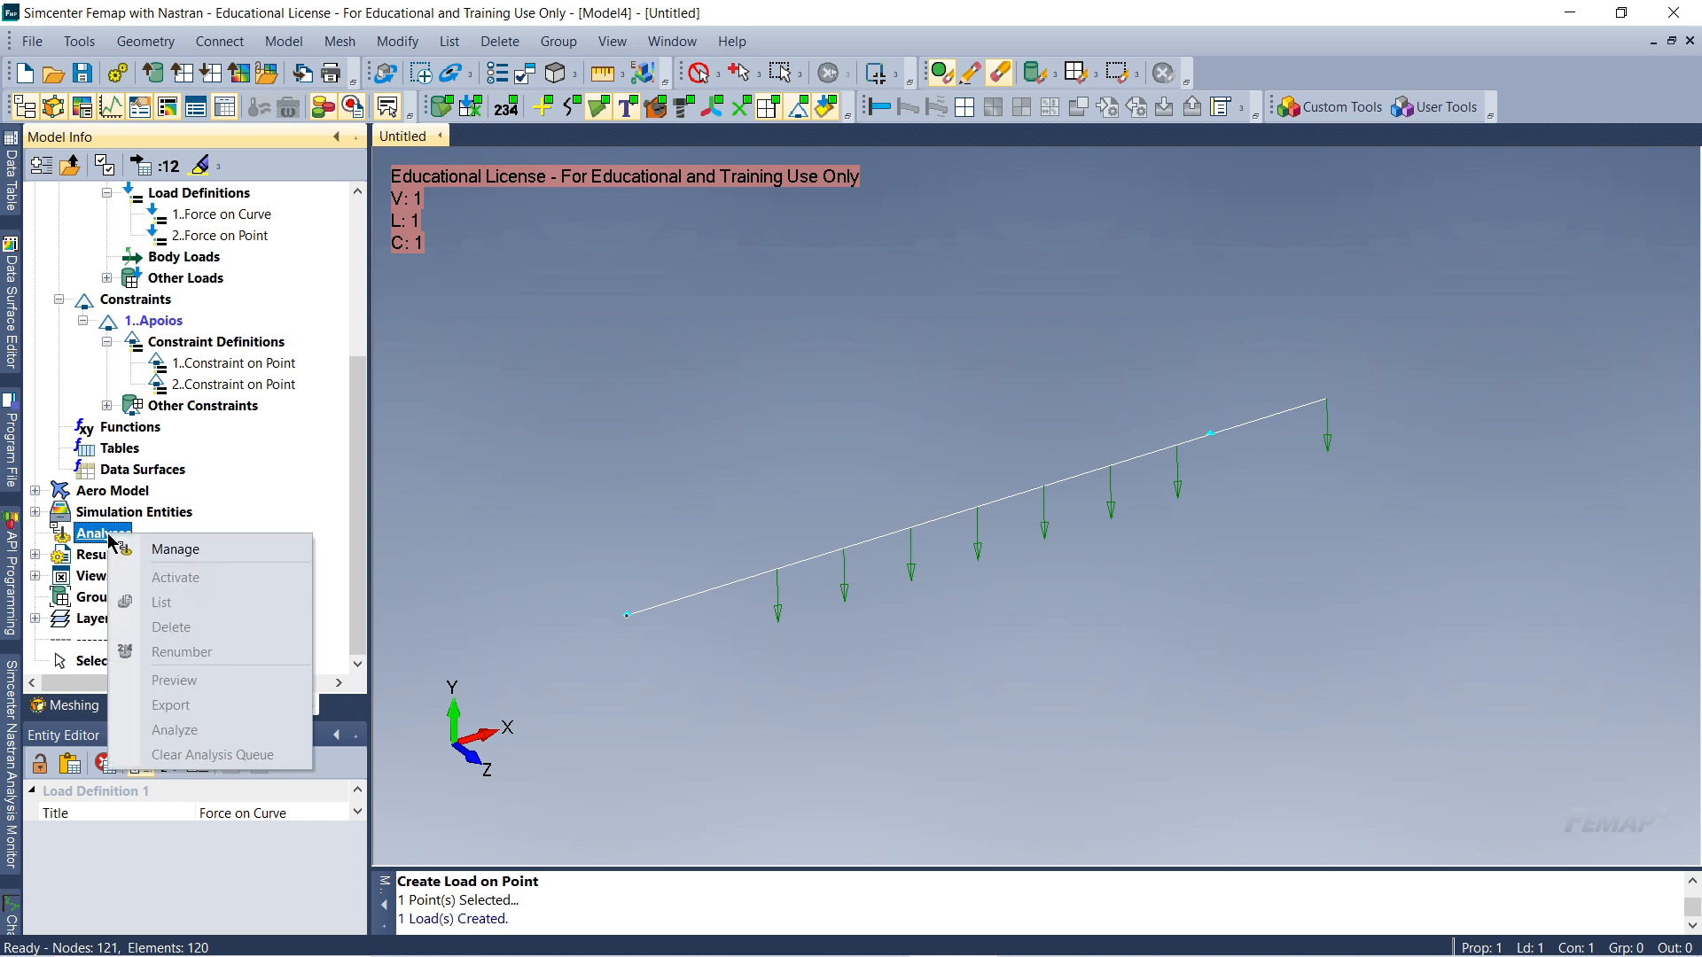
{"action": "left_click", "coordinate": [214, 553]}
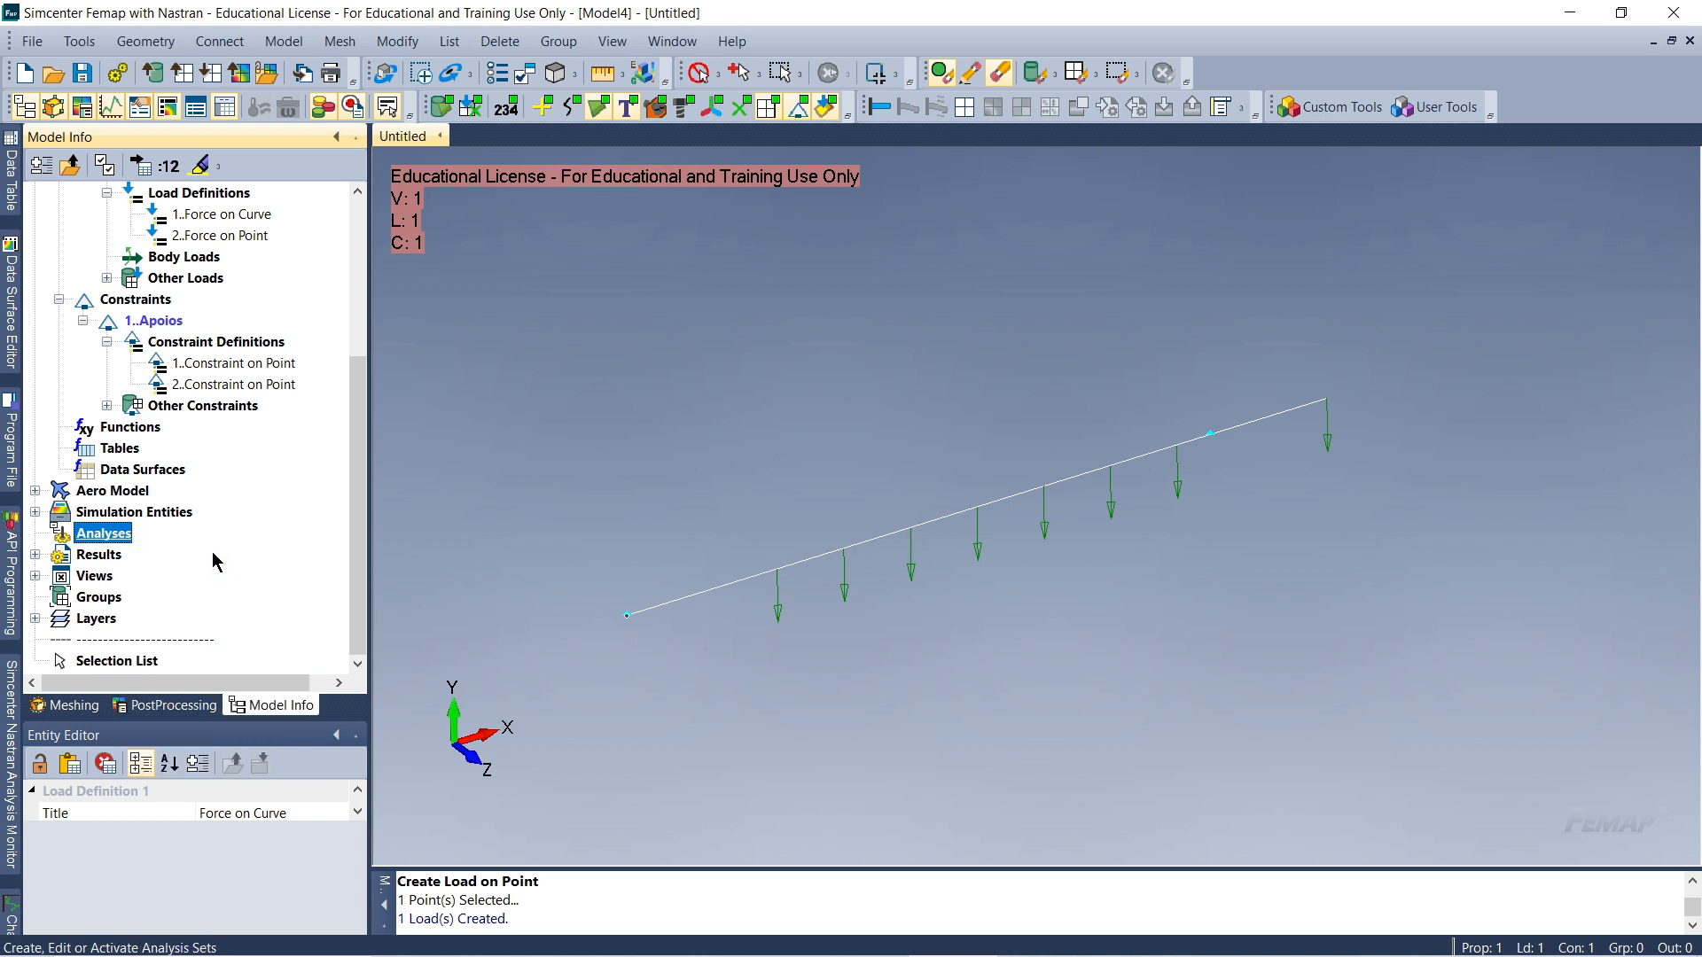
Create a new analysis set titled Analise estatica using Simcenter Nastran with the Static analysis type and the integrated solver
{"action": "left_click_drag", "start_coordinate": [825, 247], "coordinate": [543, 261]}
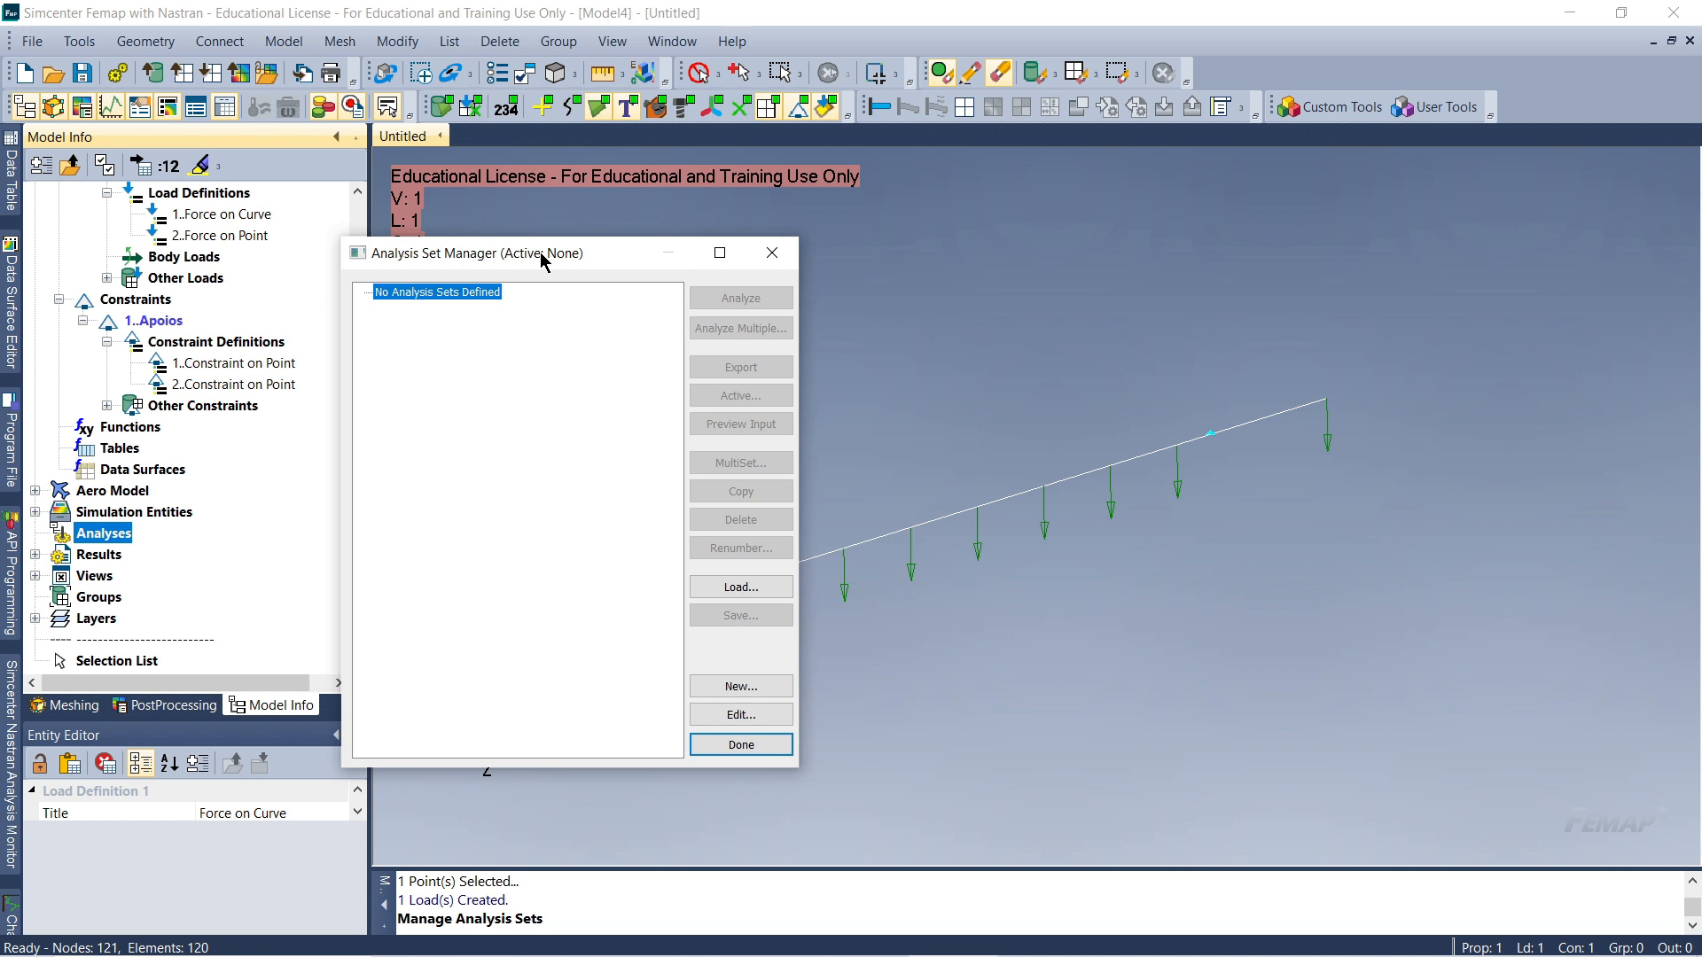
{"action": "left_click", "coordinate": [748, 688]}
{"action": "left_click_drag", "start_coordinate": [786, 657], "coordinate": [741, 439]}
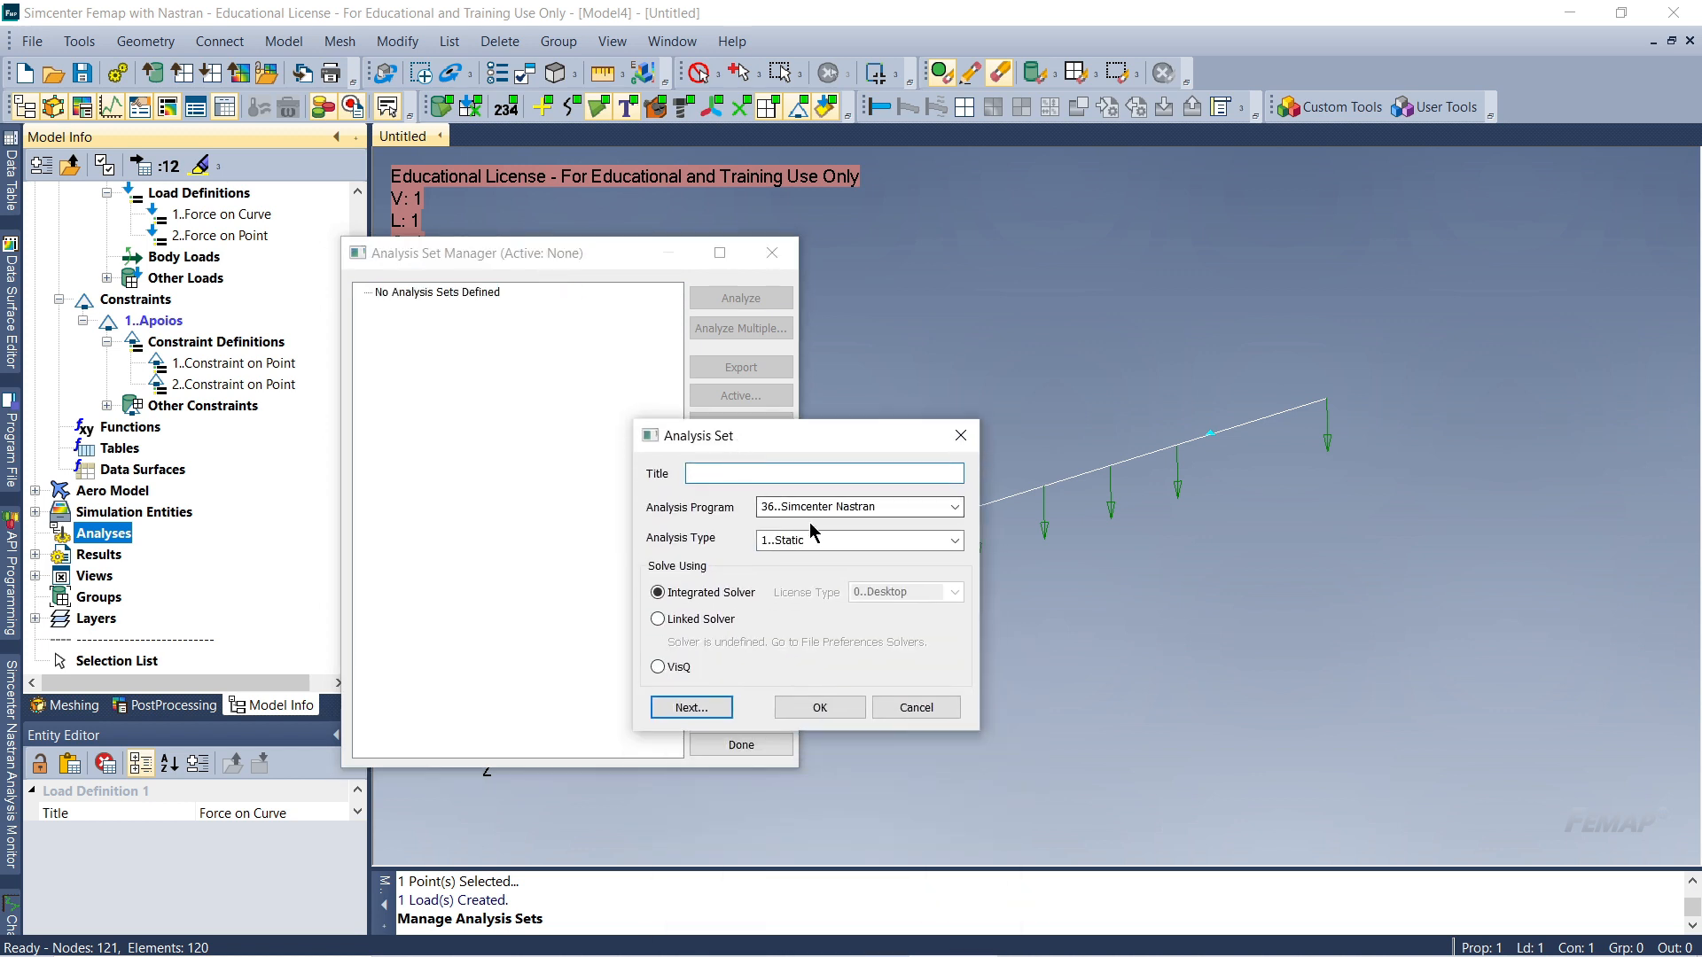
{"action": "type", "text": "Analise "}
{"action": "type", "text": "e s"}
{"action": "key", "text": "BackSpace"}
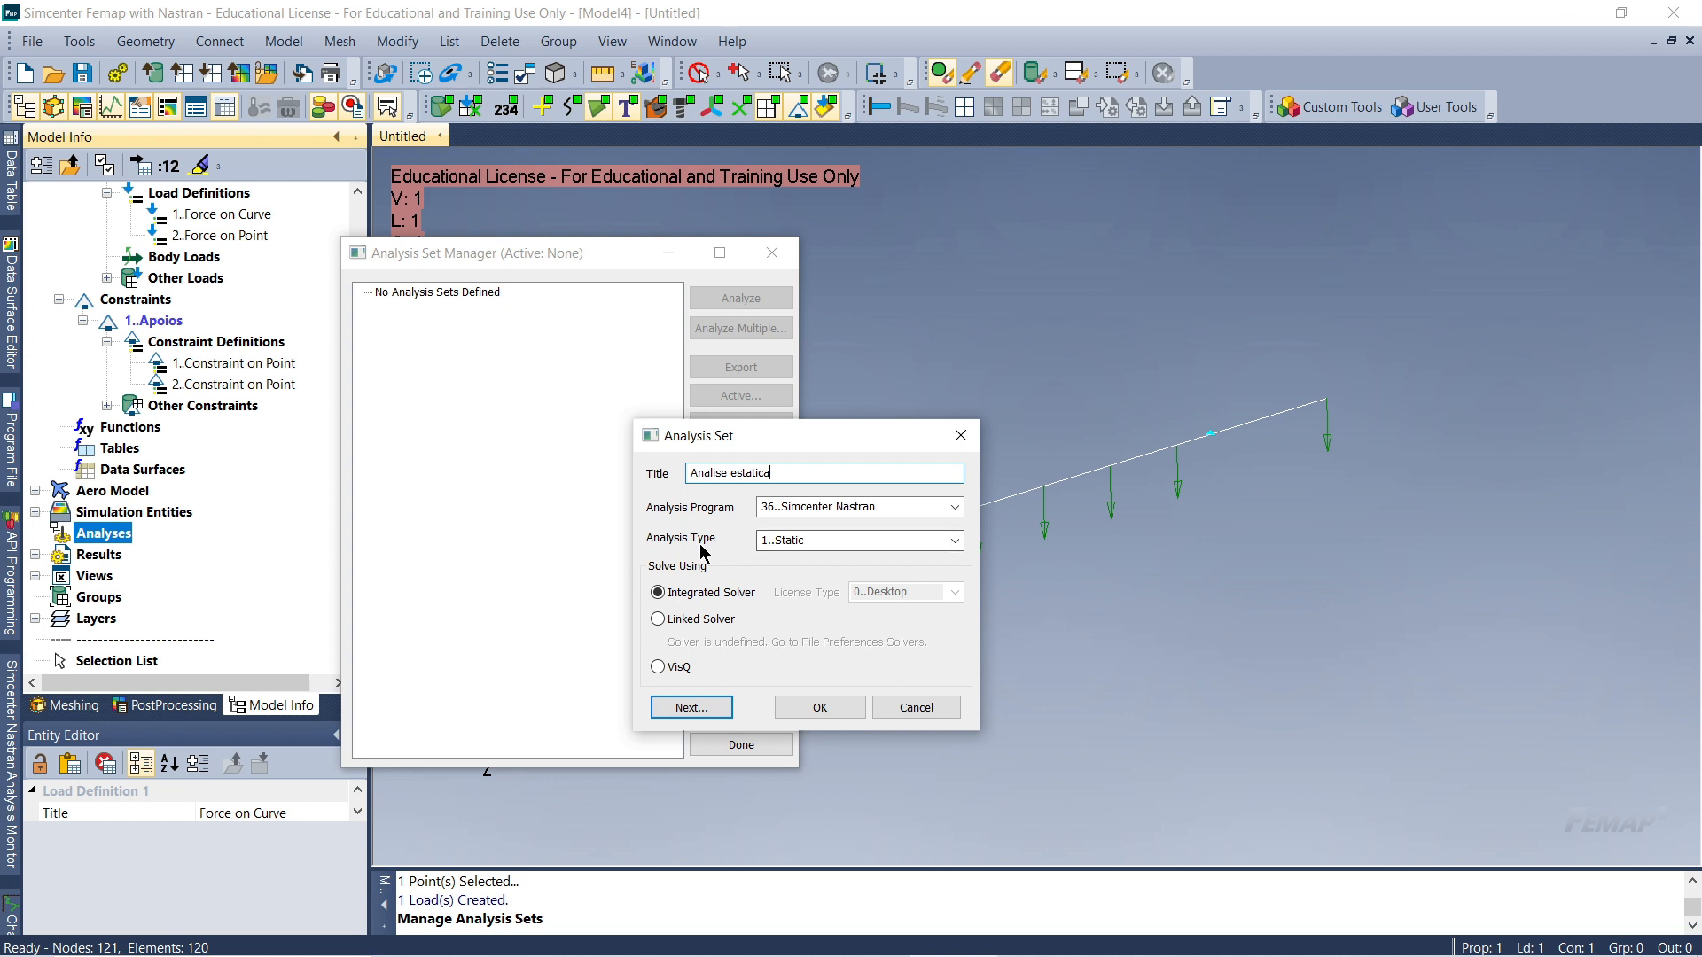
{"action": "left_click", "coordinate": [952, 541]}
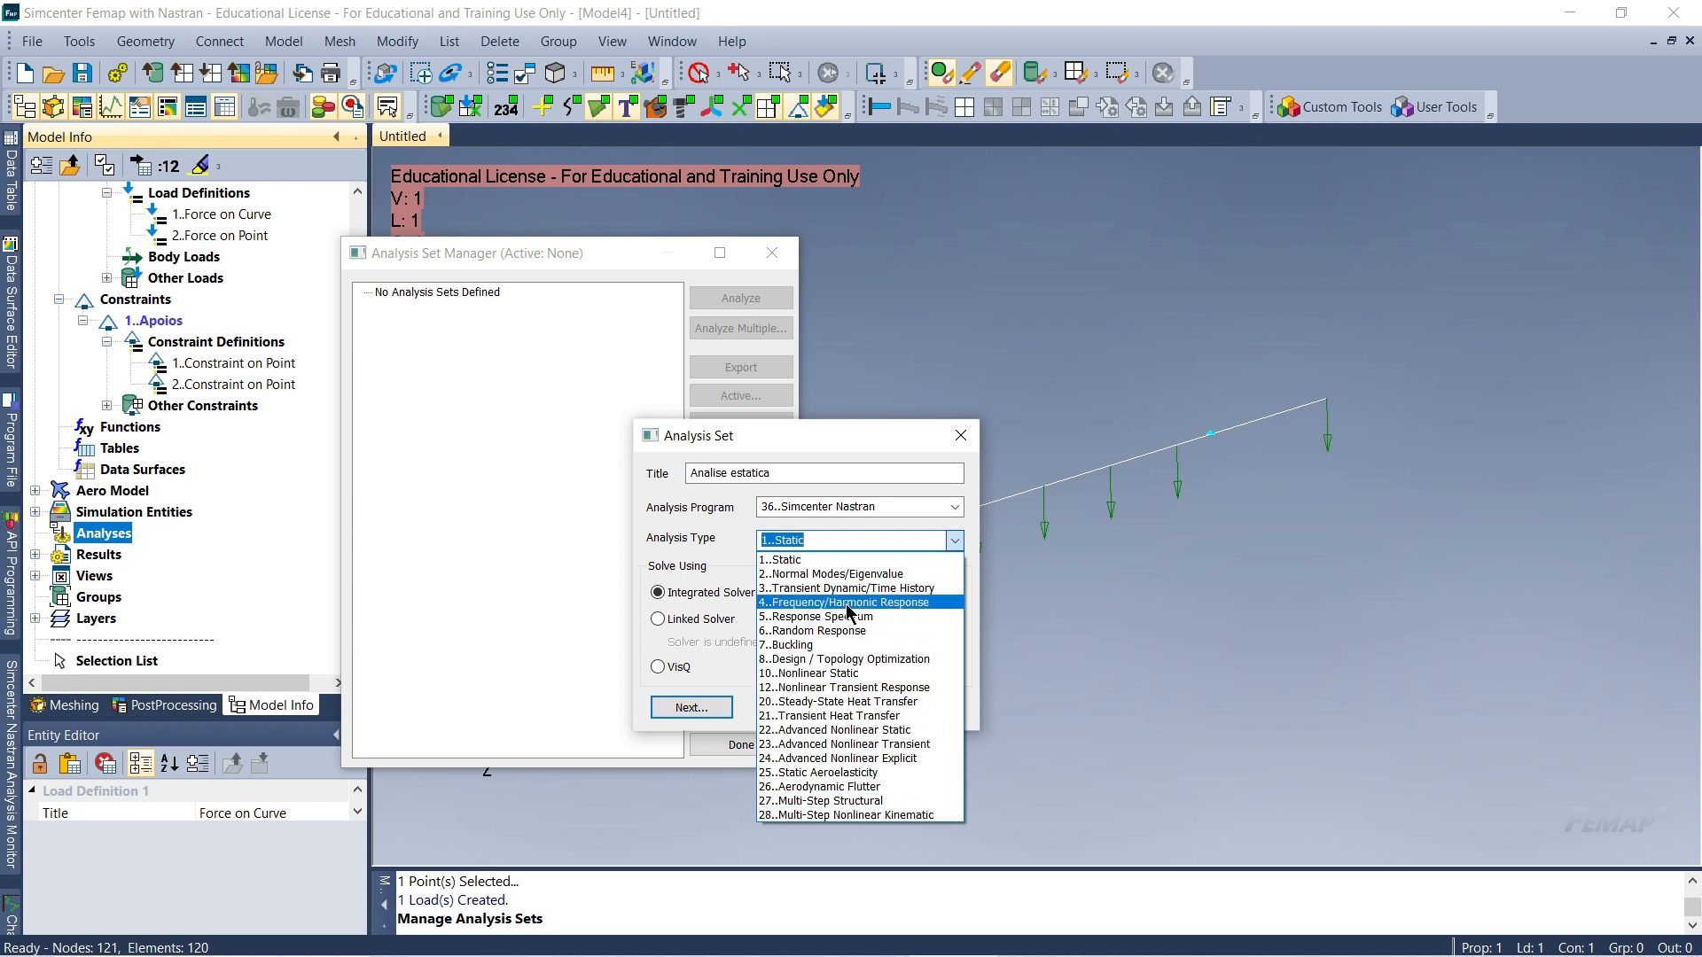
{"action": "left_click", "coordinate": [856, 560]}
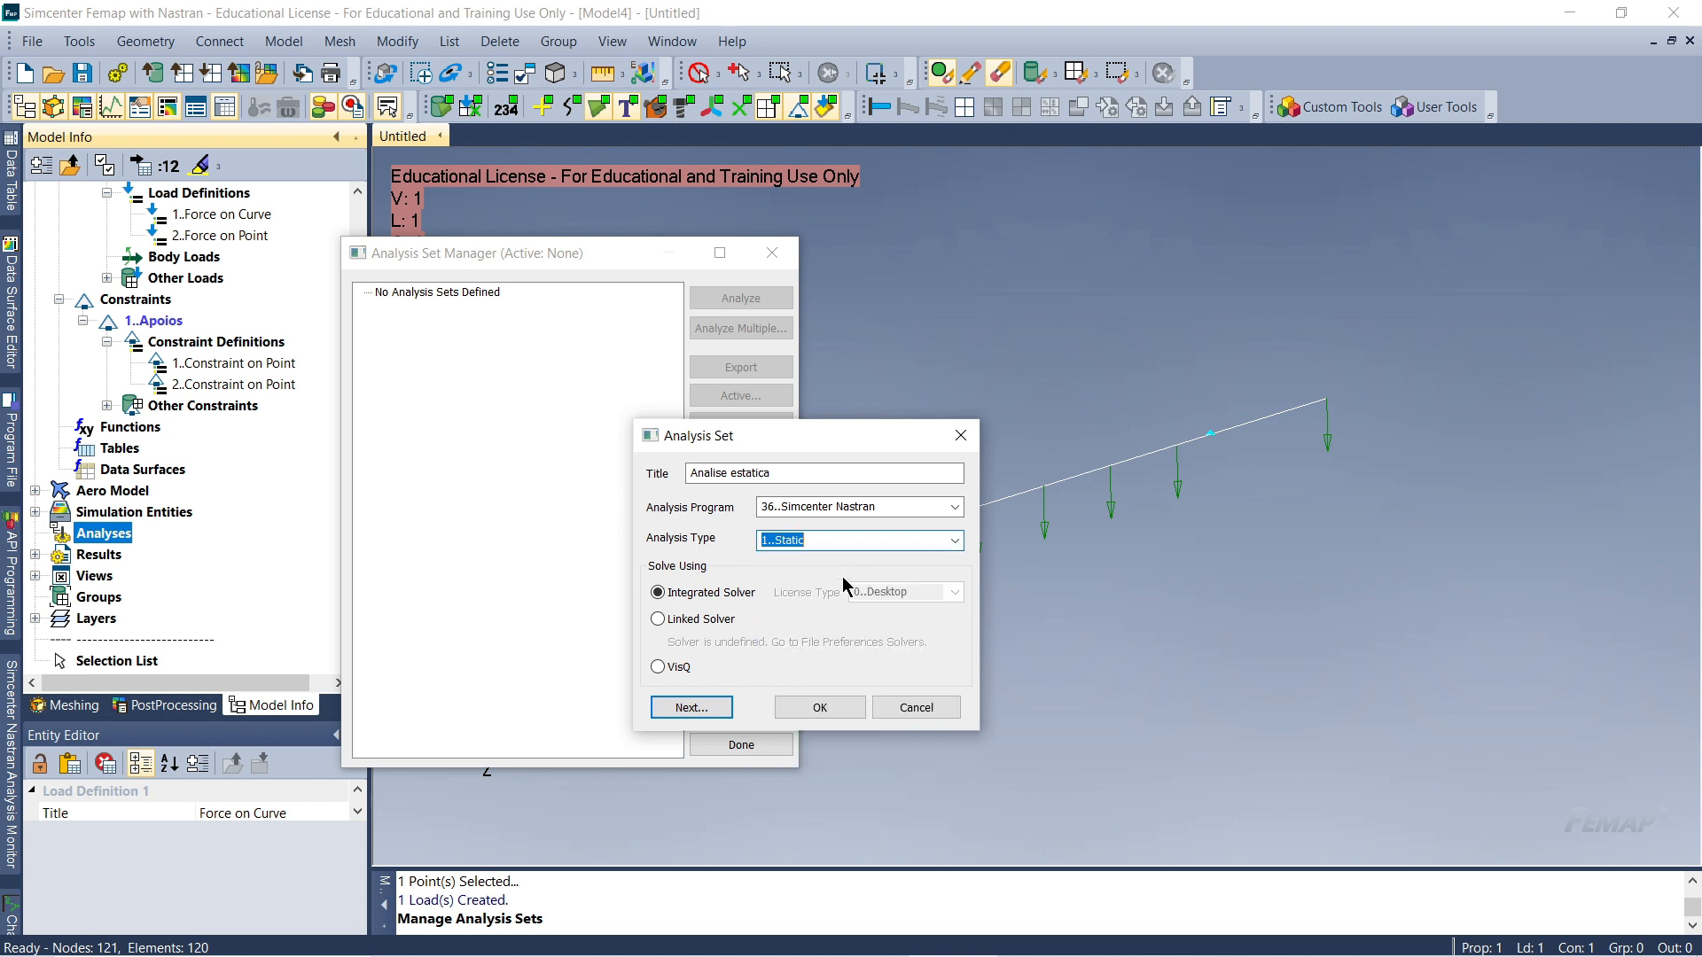
{"action": "left_click", "coordinate": [819, 707]}
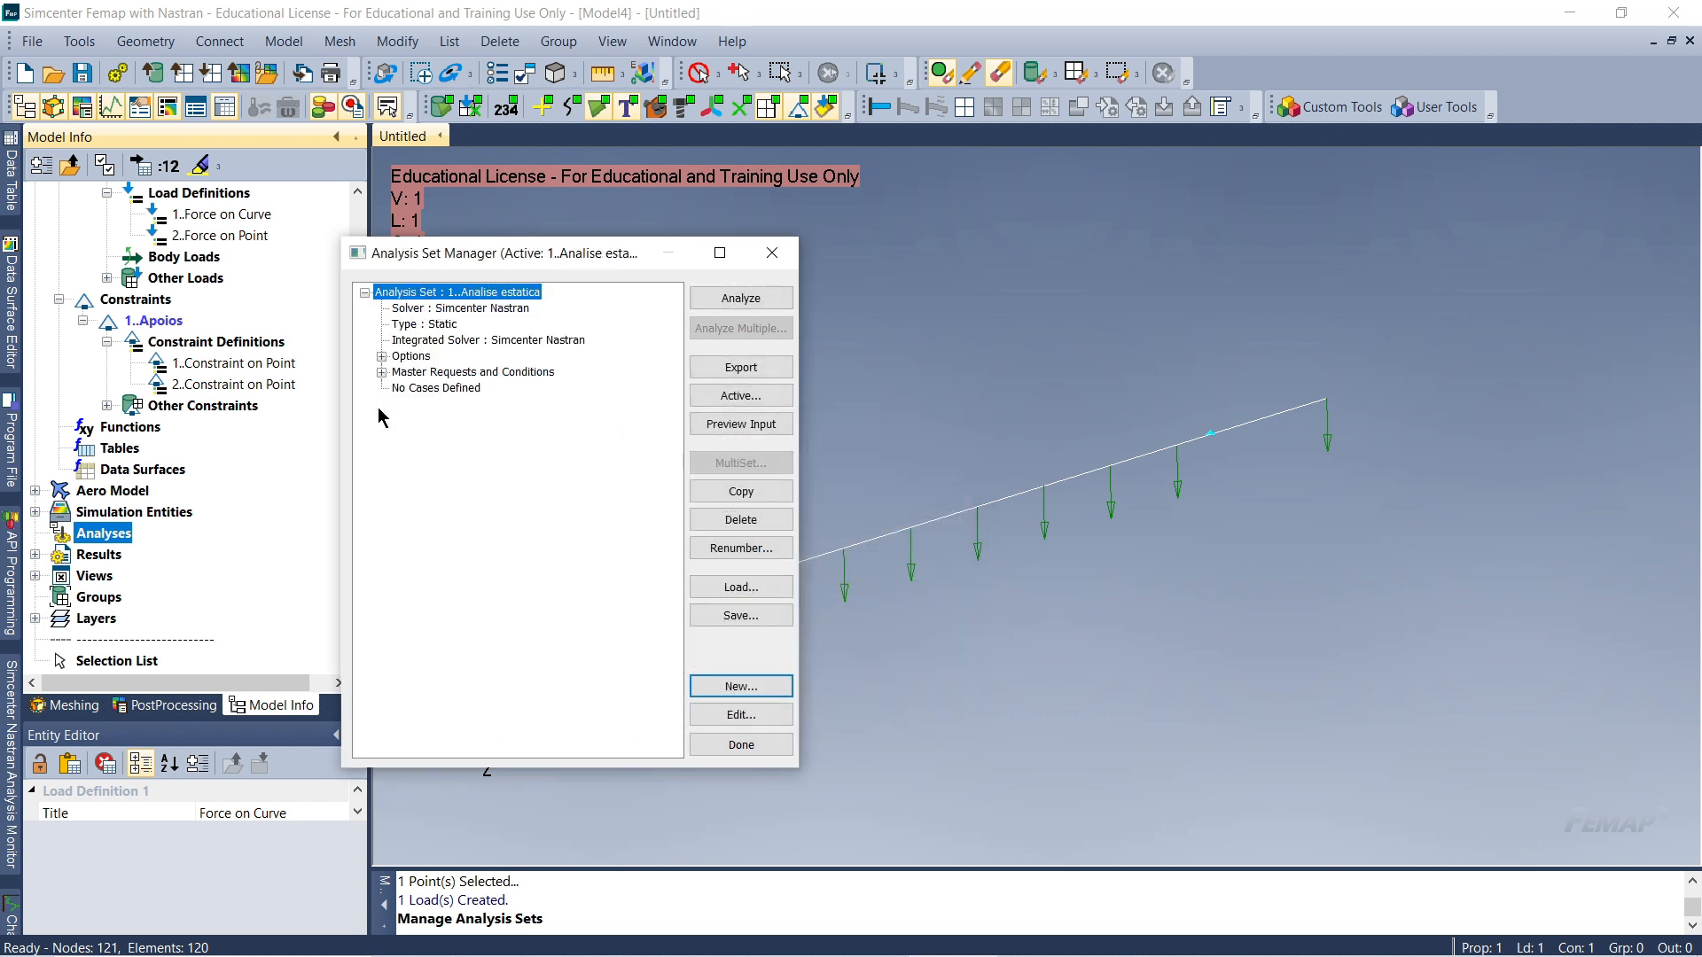
Expand the Options and Master Requests and Conditions of the Analise estatica set and run the analysis
{"action": "left_click", "coordinate": [382, 356]}
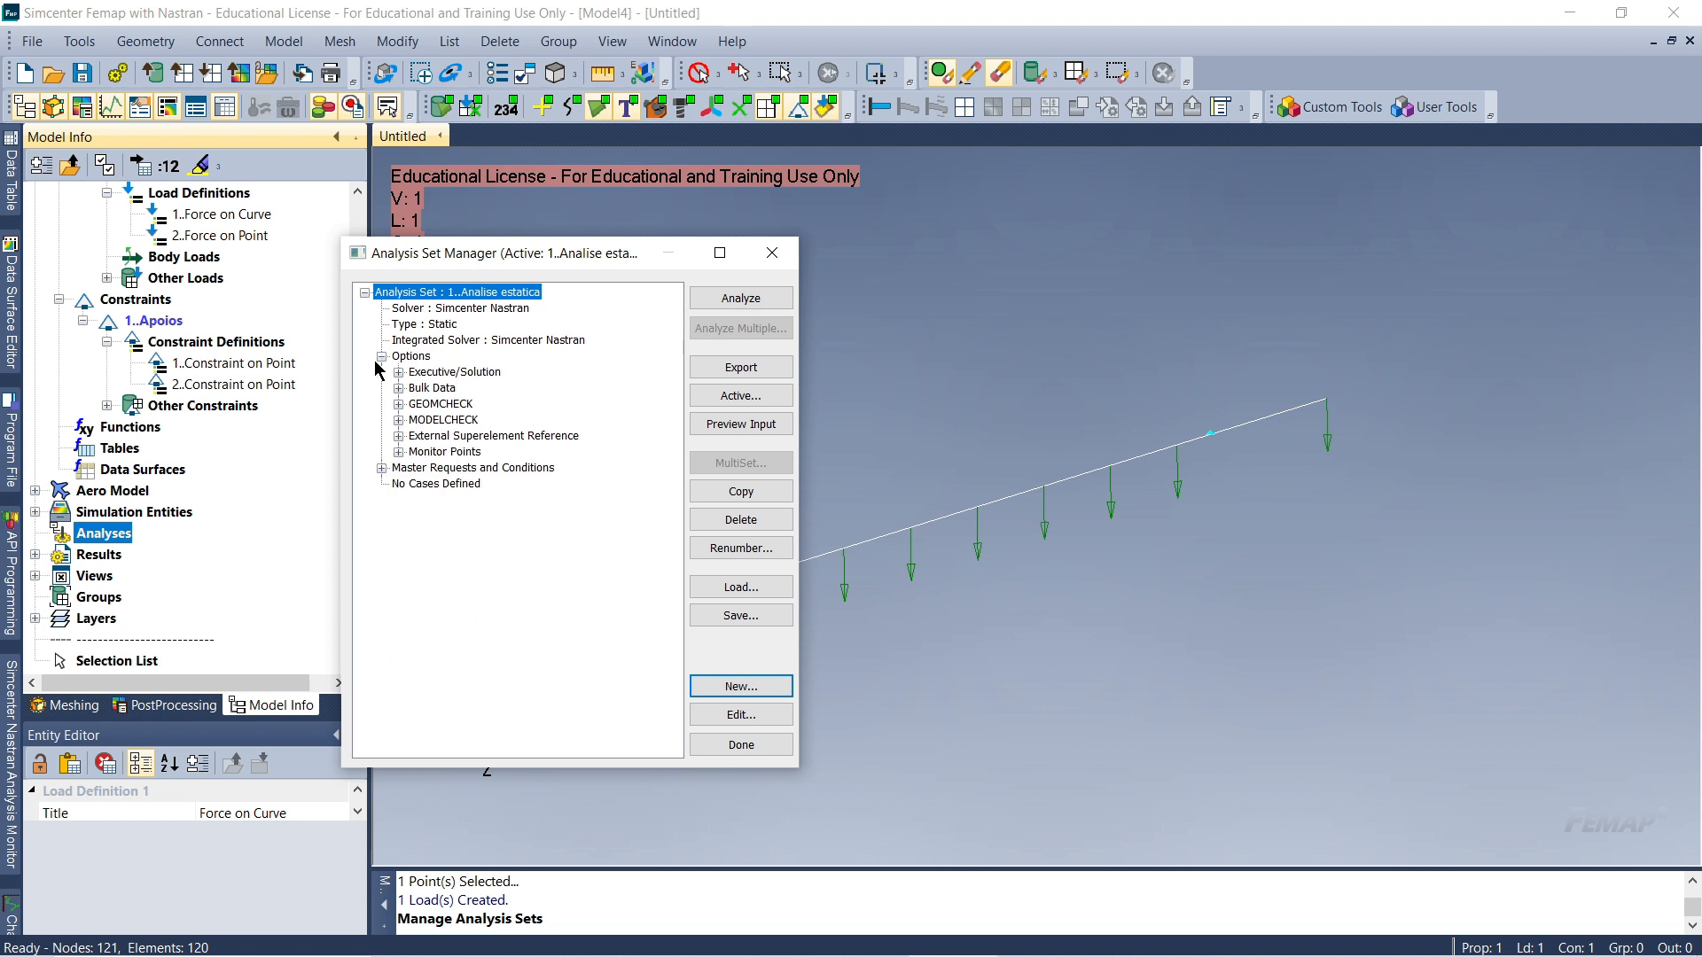
{"action": "left_click", "coordinate": [382, 468]}
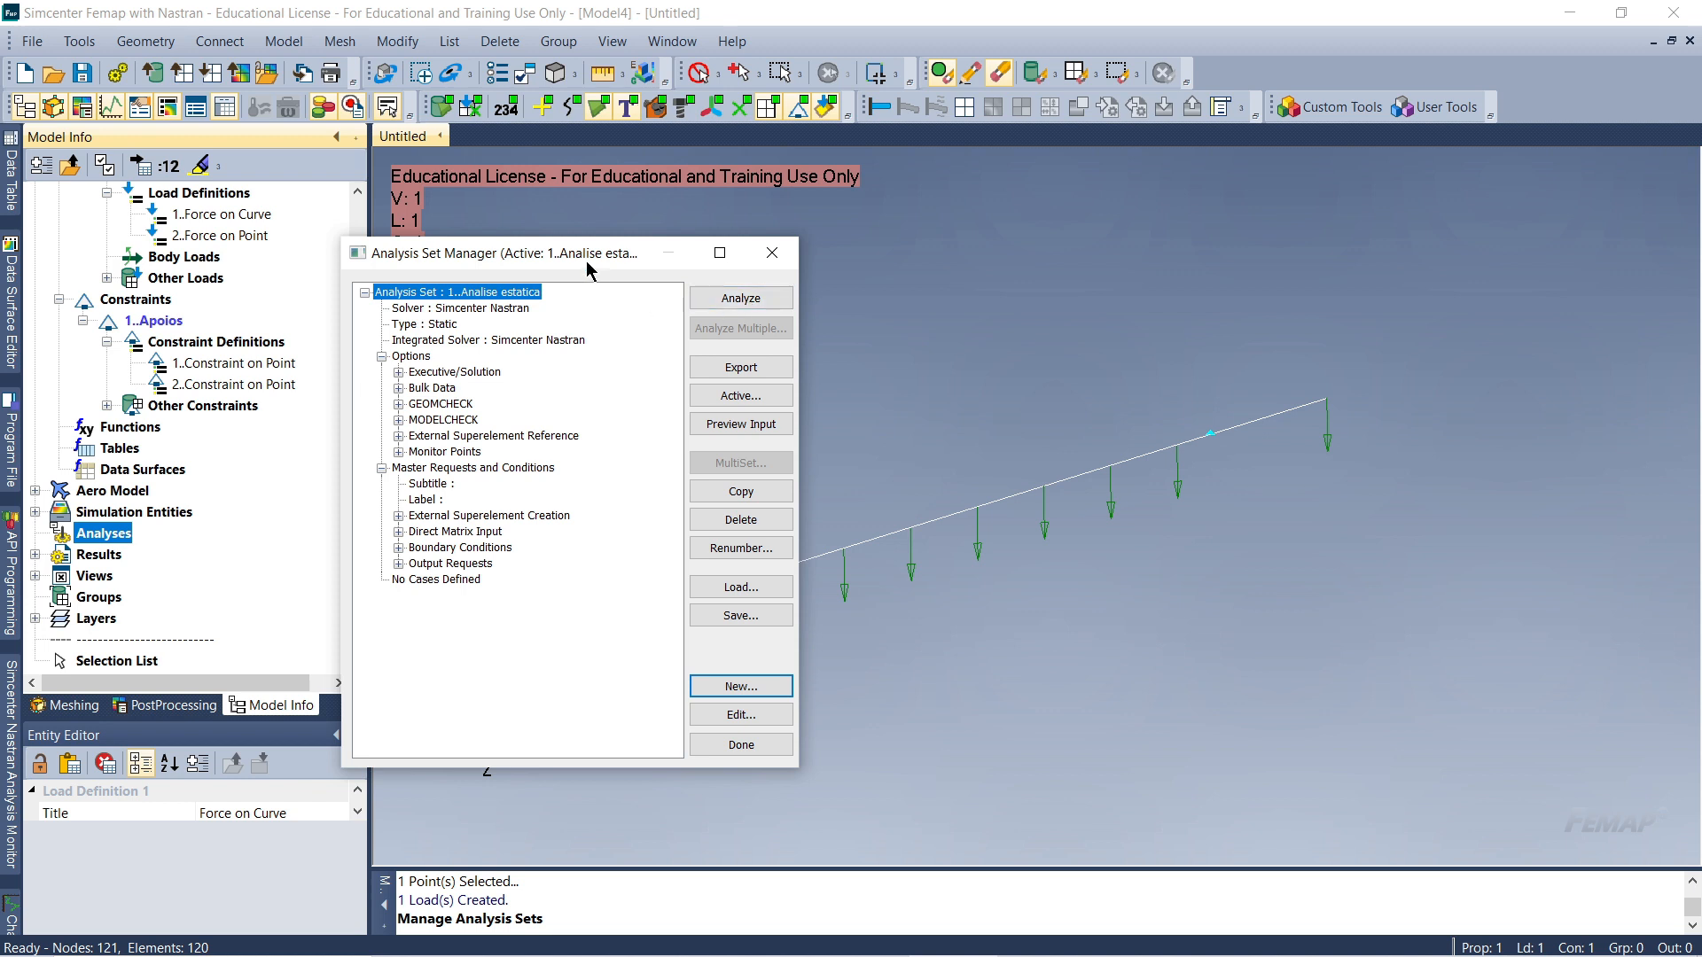
{"action": "left_click_drag", "start_coordinate": [587, 262], "coordinate": [564, 243]}
{"action": "left_click", "coordinate": [733, 282]}
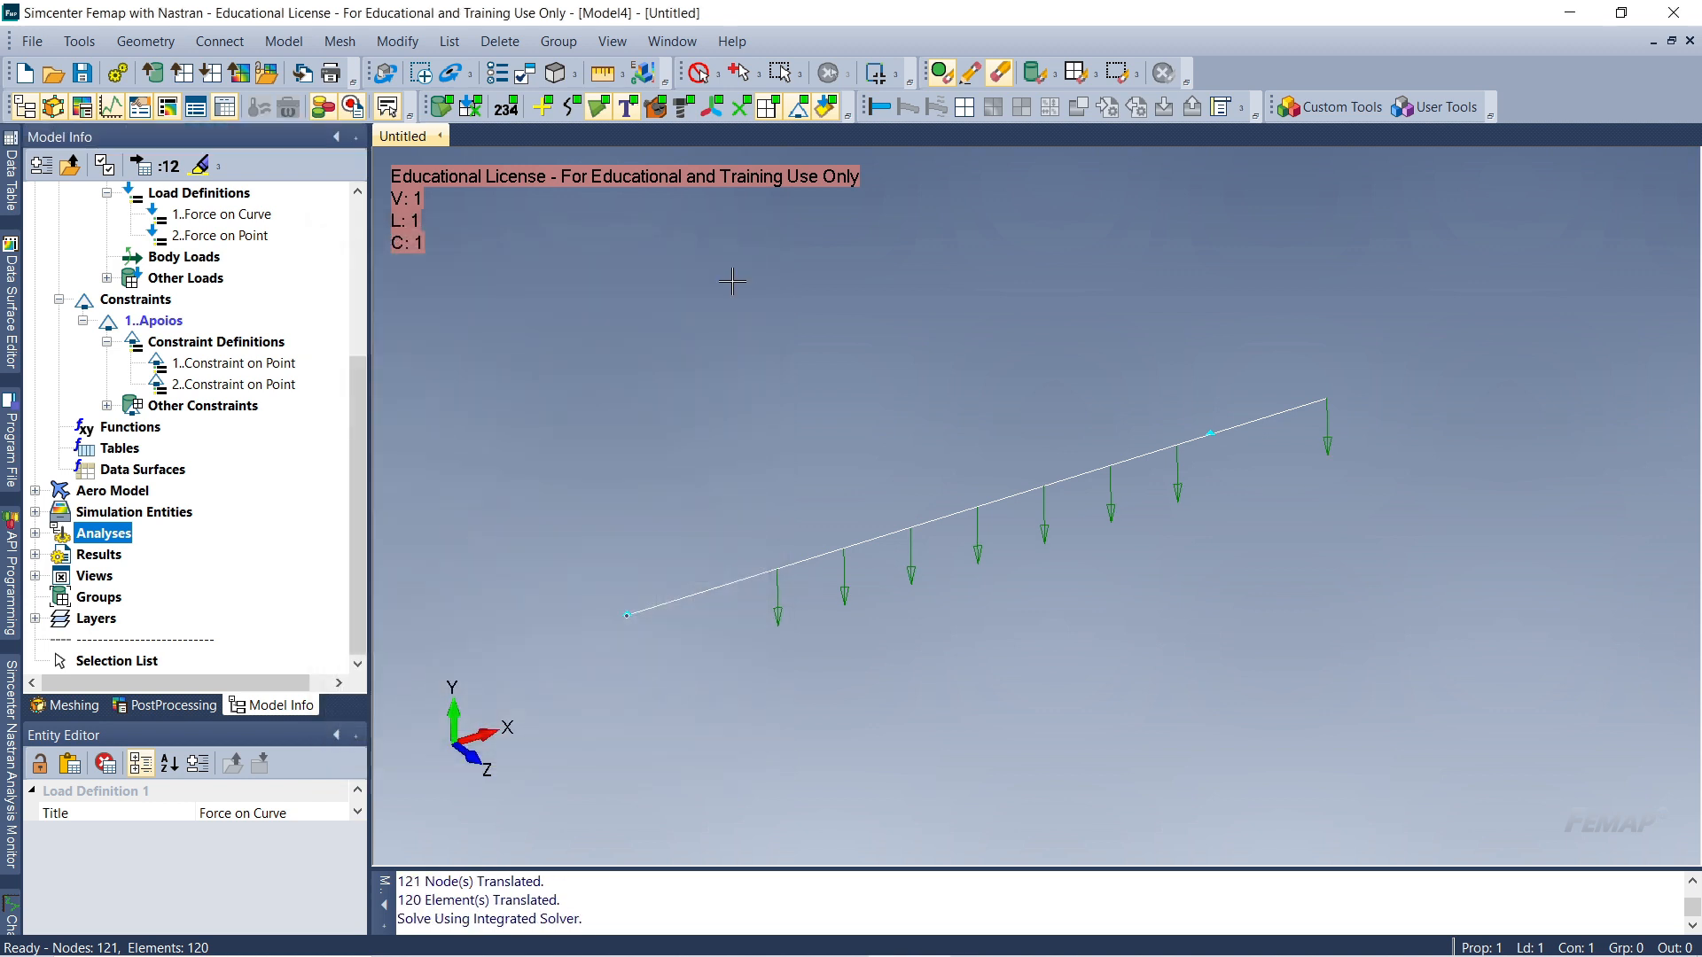
Check the Analise estatica run in the Simcenter Nastran Analysis Monitor, then load its results and continue past the message review
{"action": "left_click", "coordinate": [36, 533]}
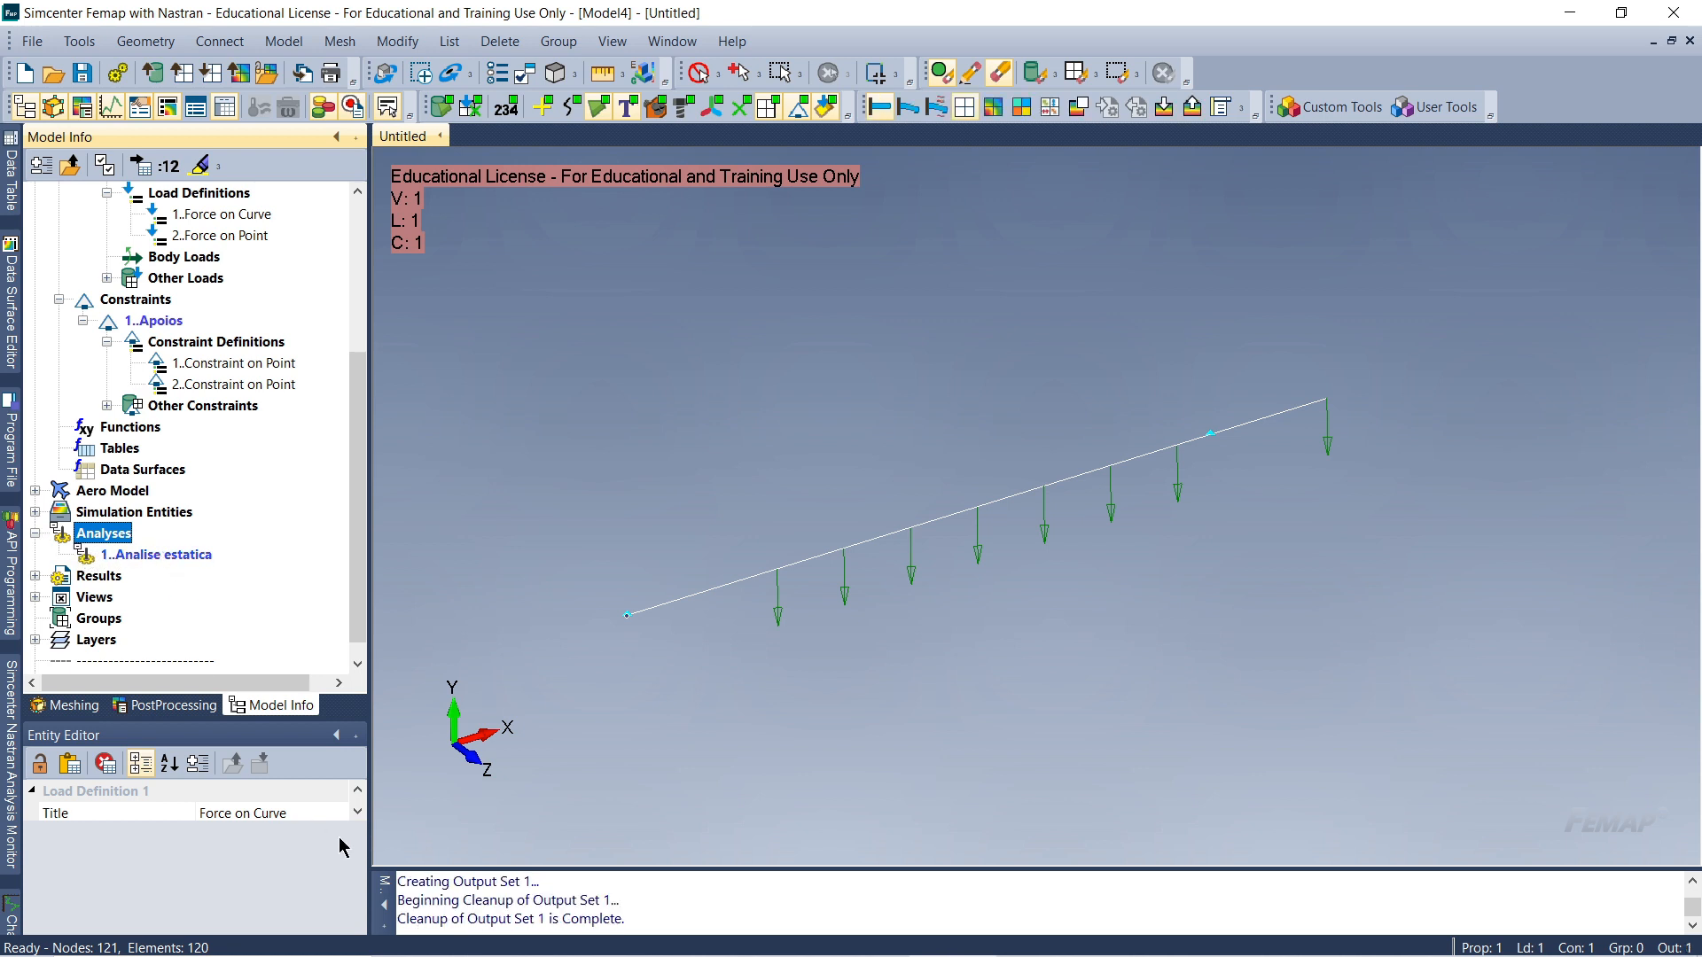
{"action": "left_click_drag", "start_coordinate": [563, 920], "coordinate": [644, 918]}
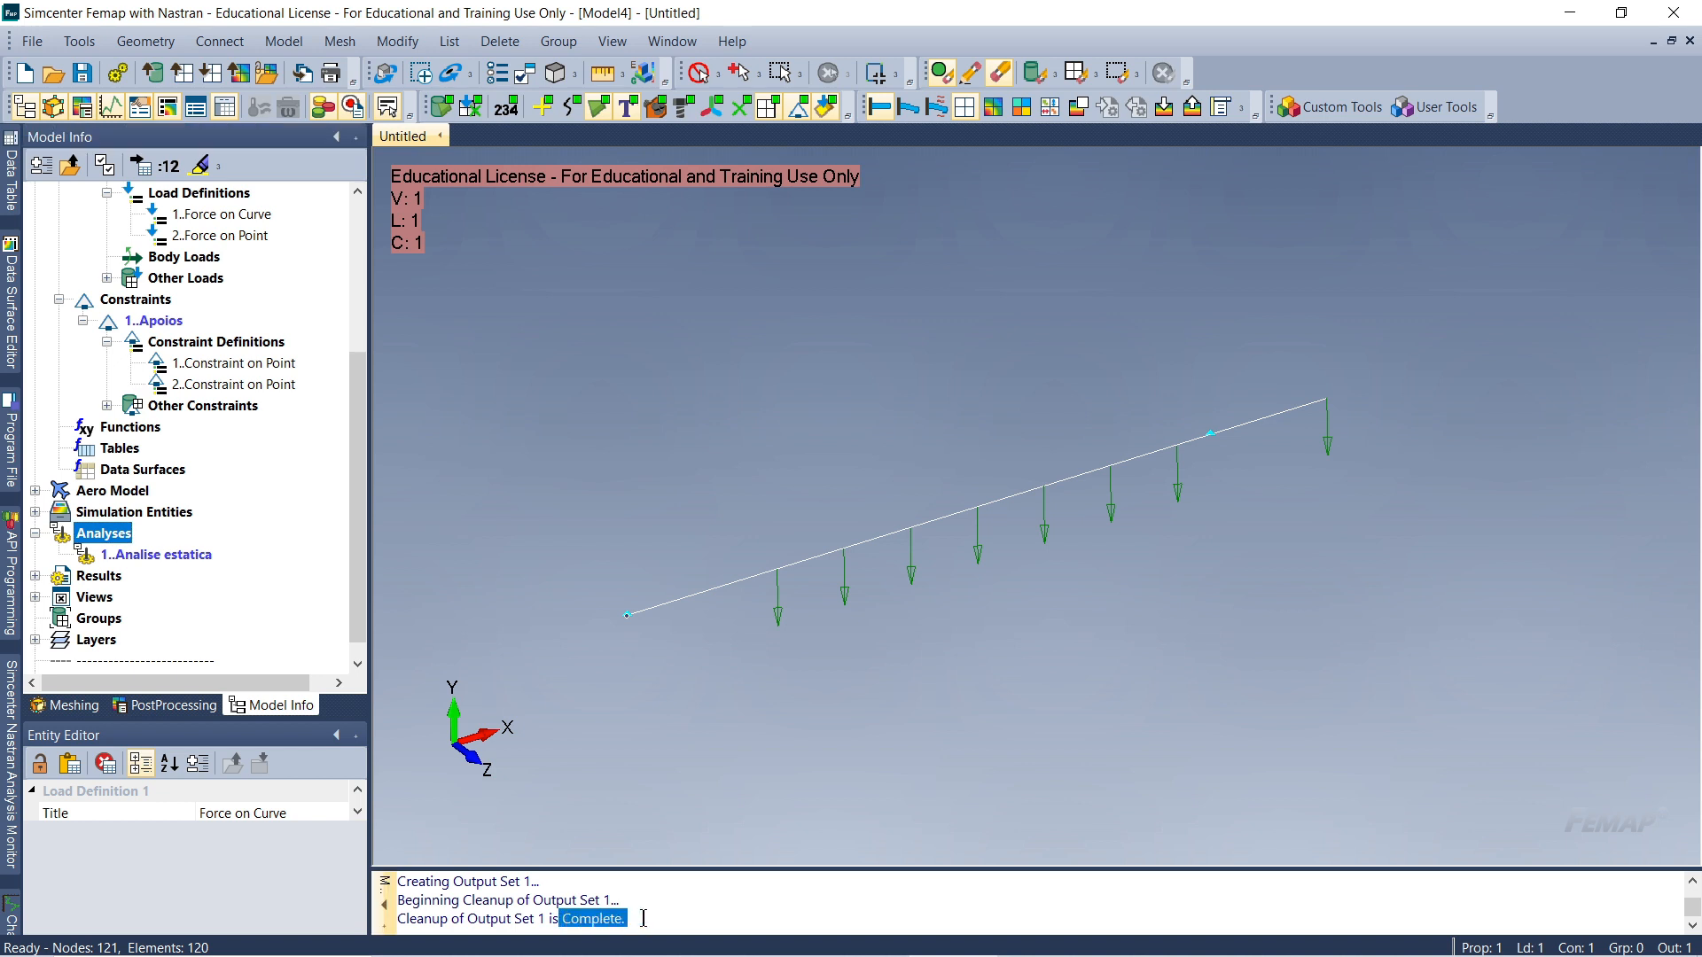
{"action": "left_click", "coordinate": [644, 919]}
{"action": "left_click", "coordinate": [13, 806]}
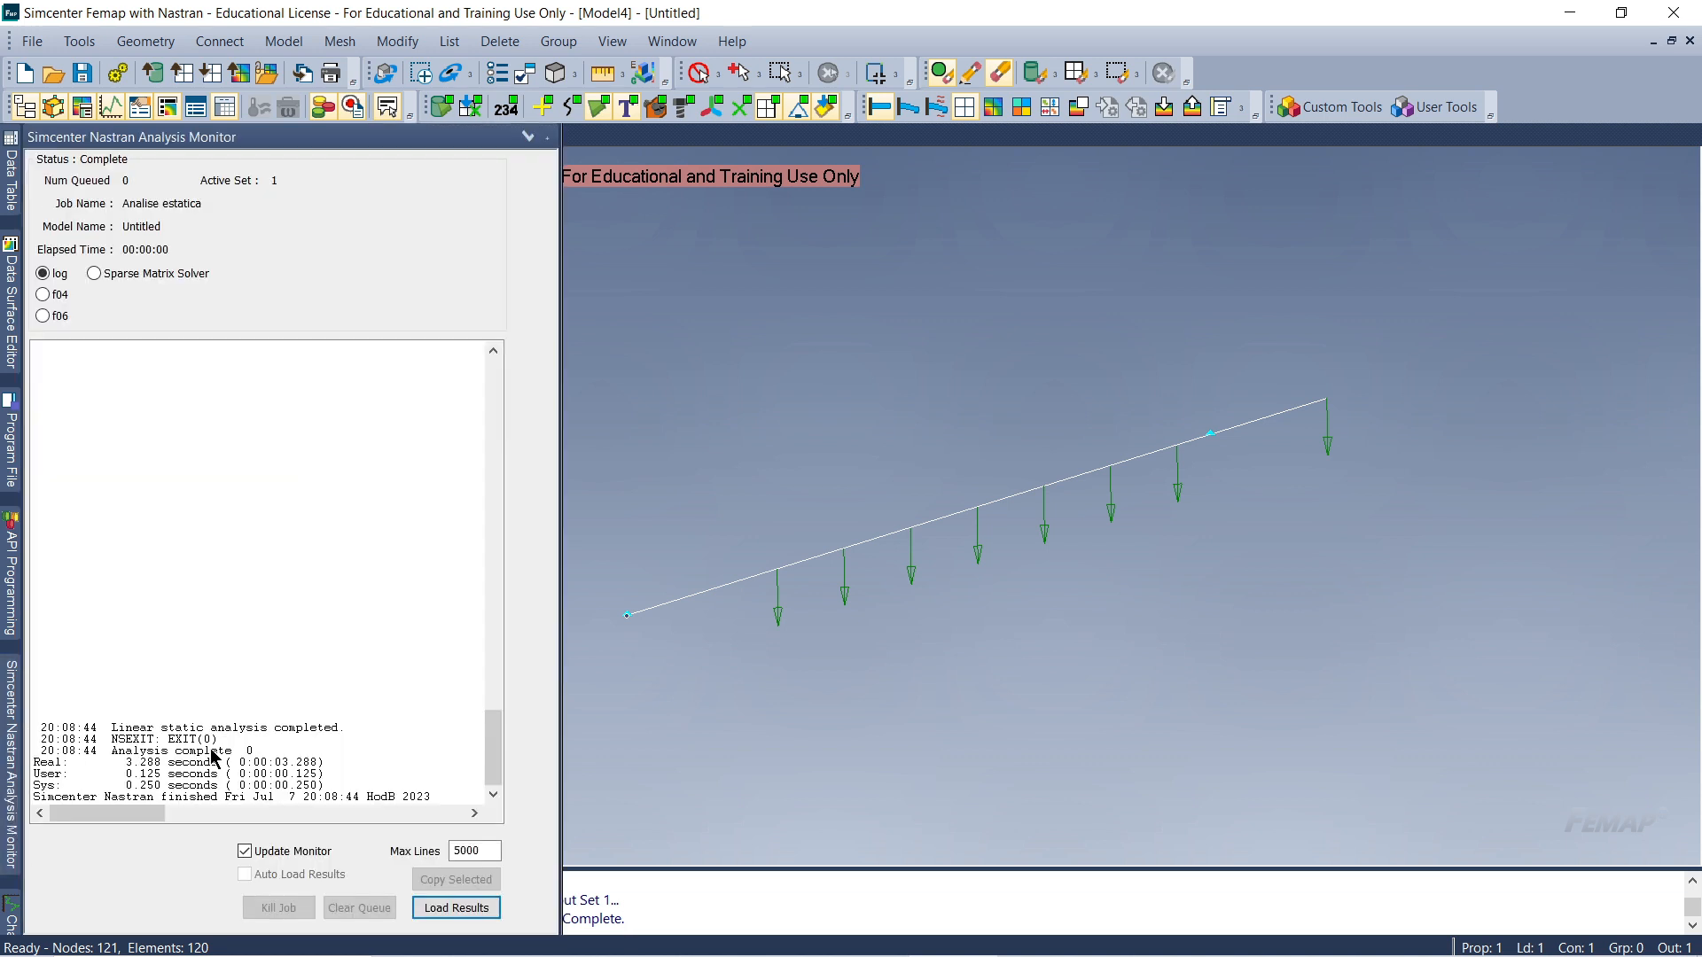
{"action": "left_click", "coordinate": [12, 753]}
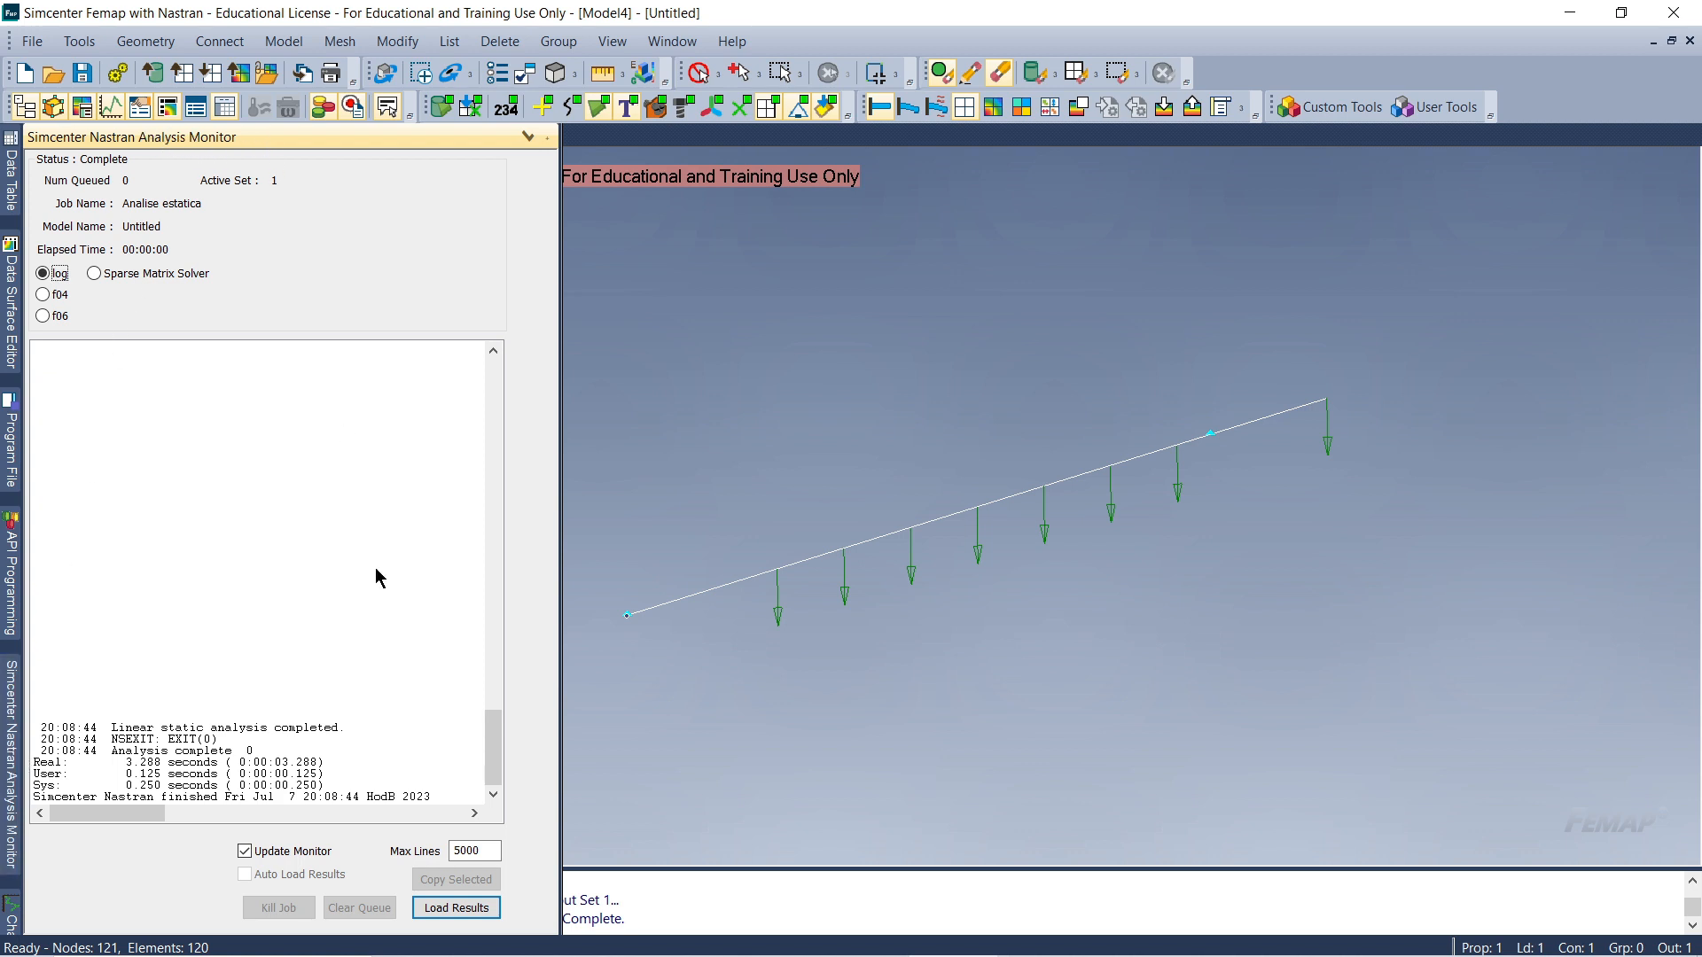
{"action": "left_click", "coordinate": [457, 911]}
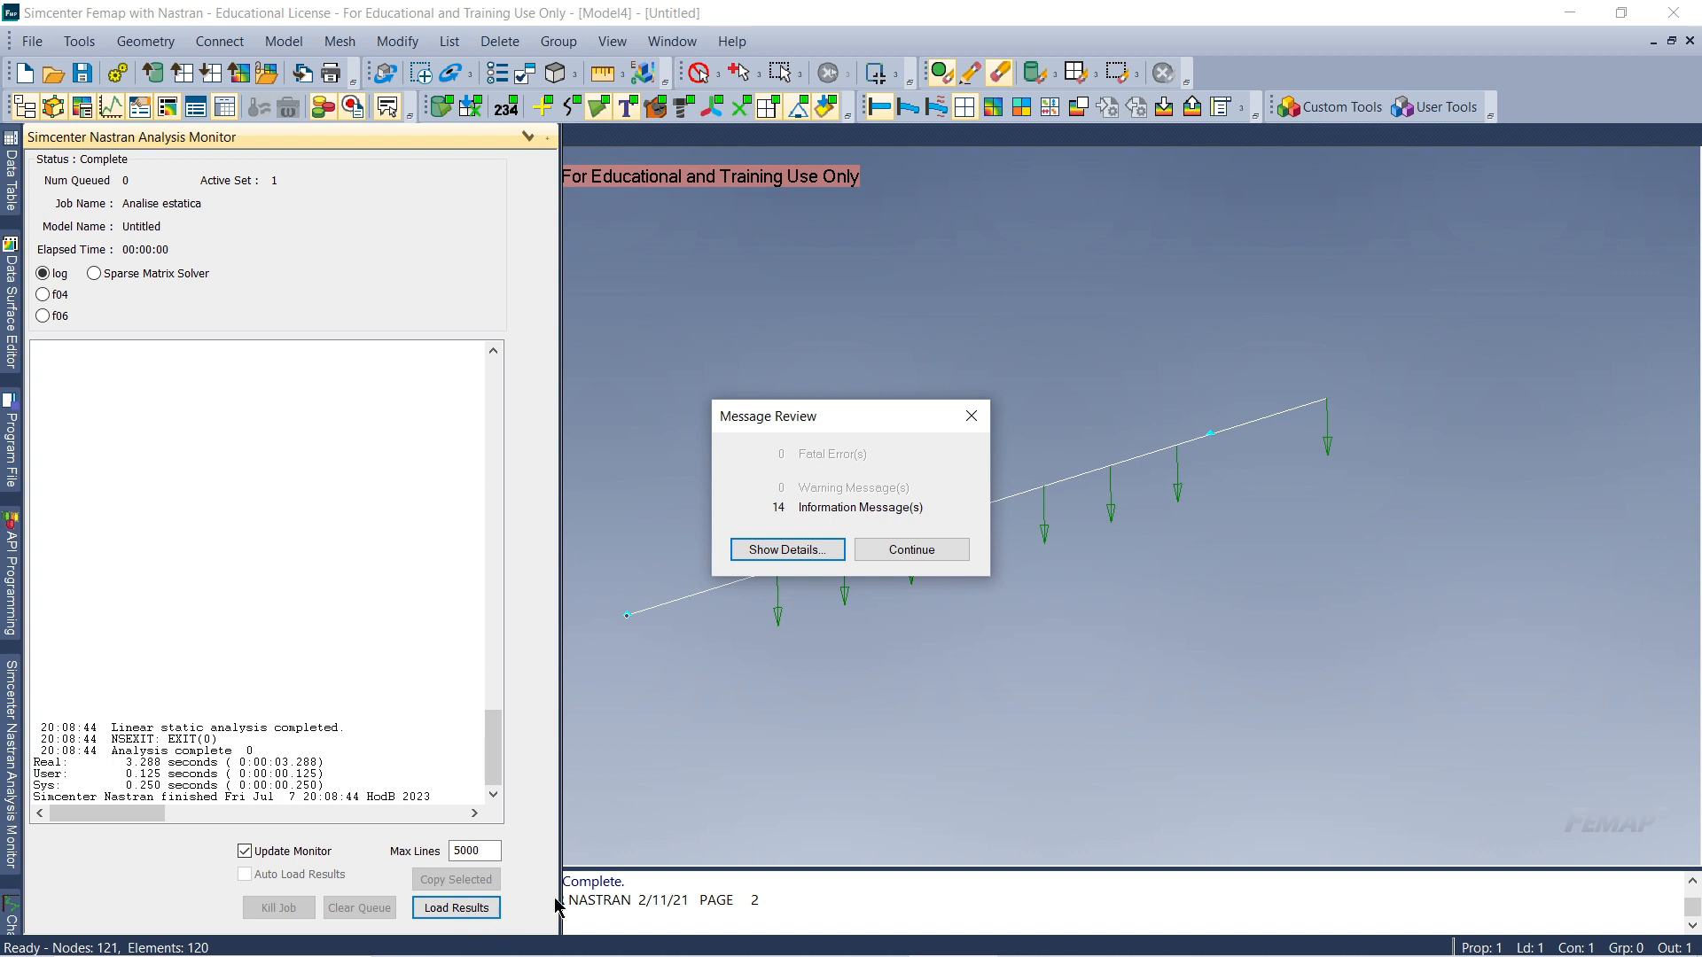
{"action": "left_click", "coordinate": [899, 549]}
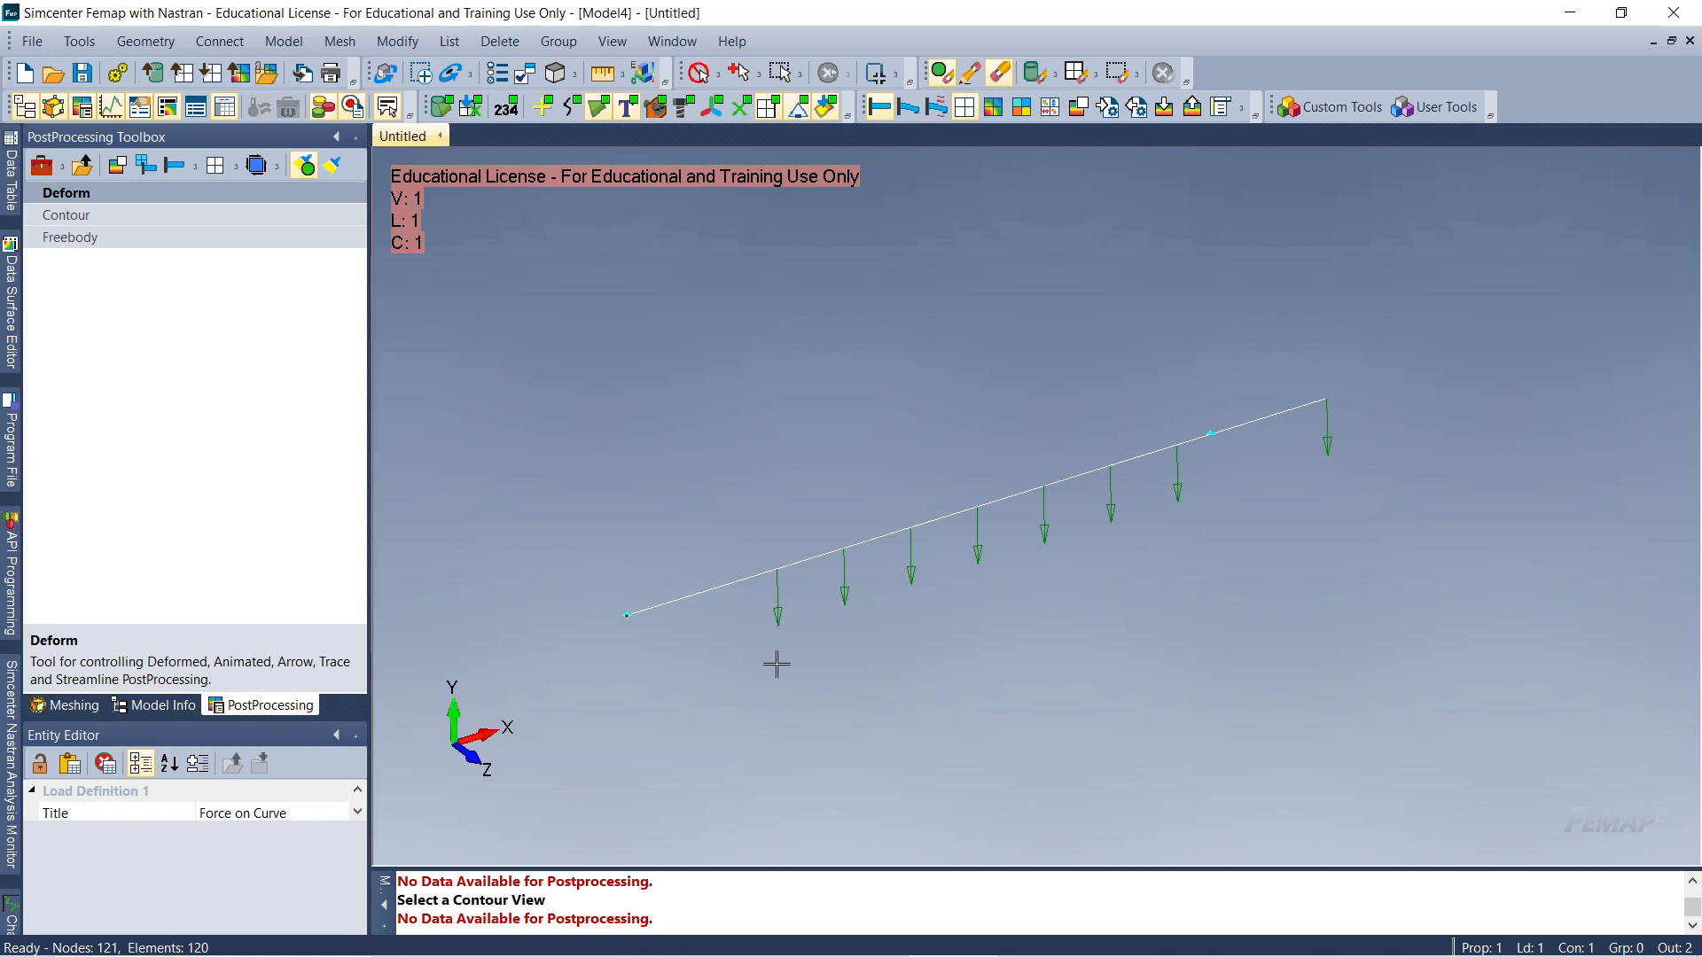
Hide the PostProcessing Toolbox and show it again
{"action": "left_click", "coordinate": [63, 706]}
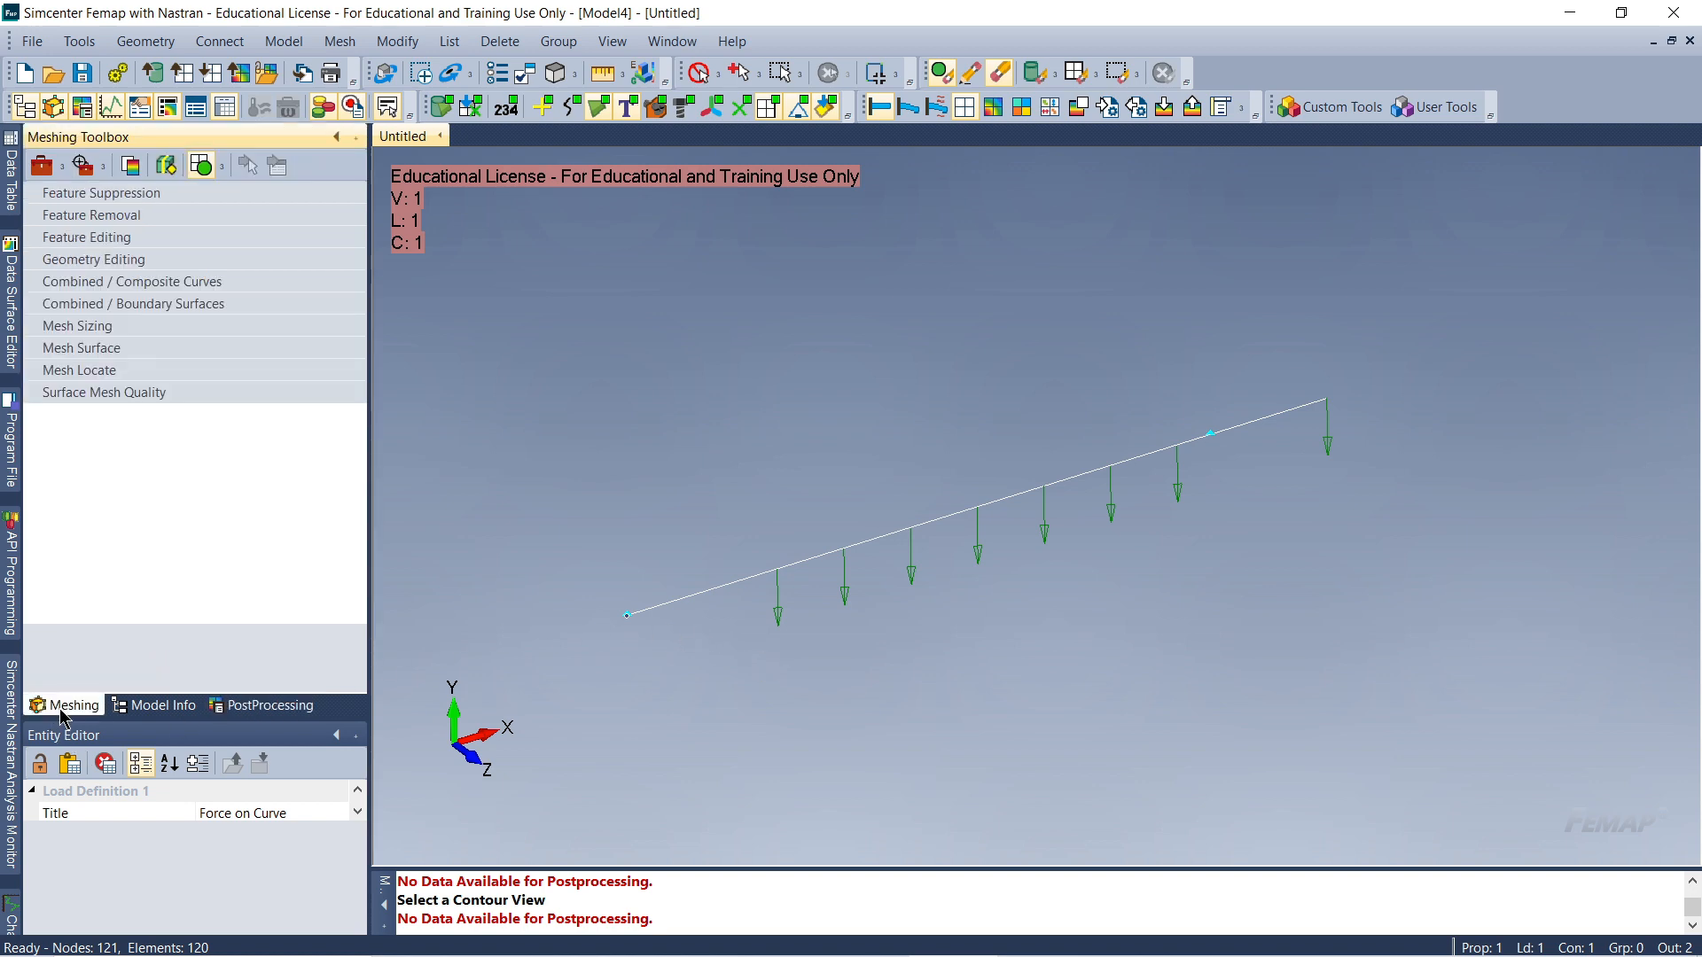
{"action": "left_click", "coordinate": [155, 706]}
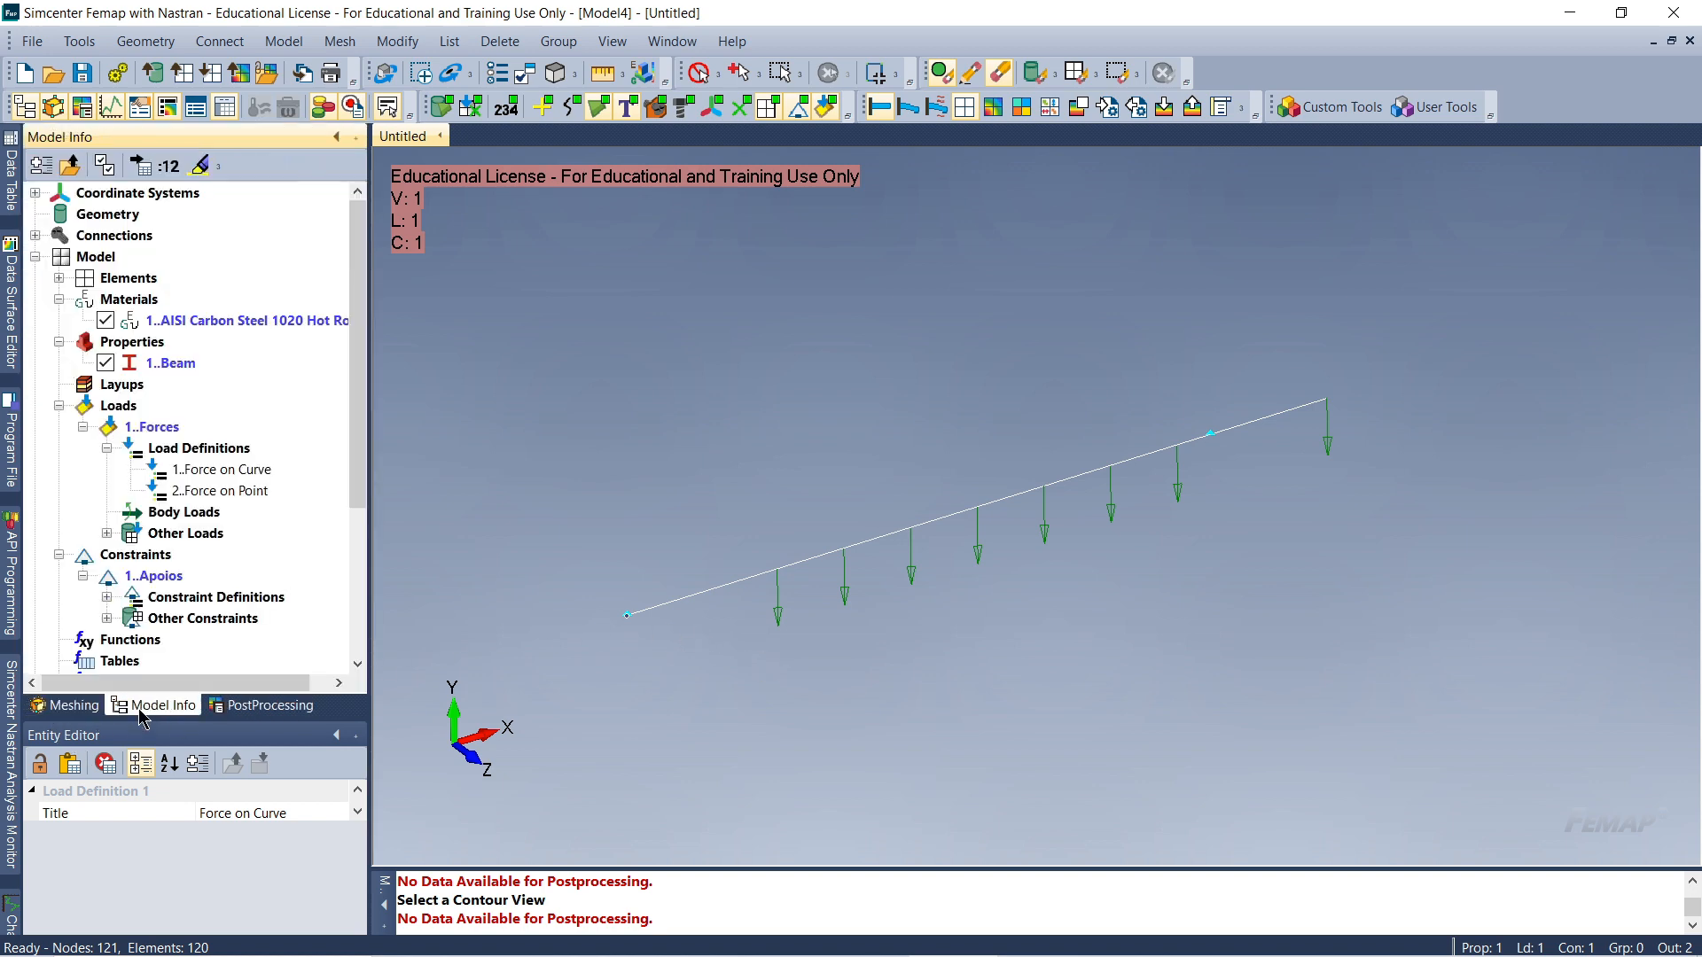
{"action": "left_click", "coordinate": [263, 706]}
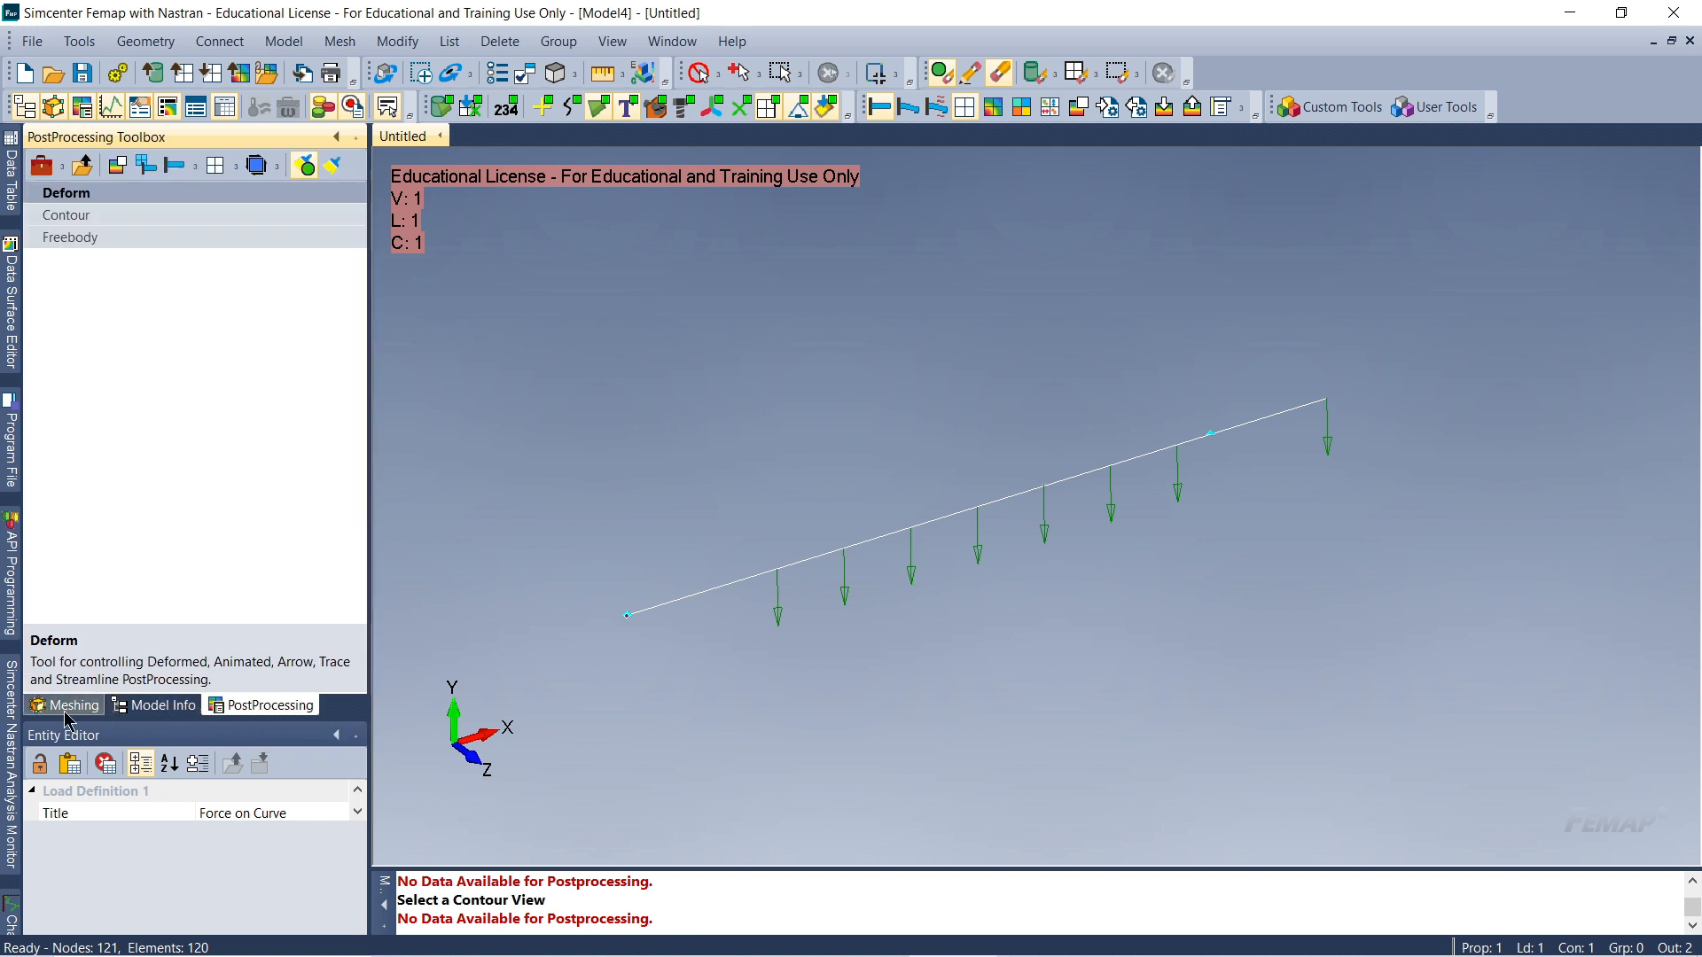
{"action": "left_click", "coordinate": [82, 107]}
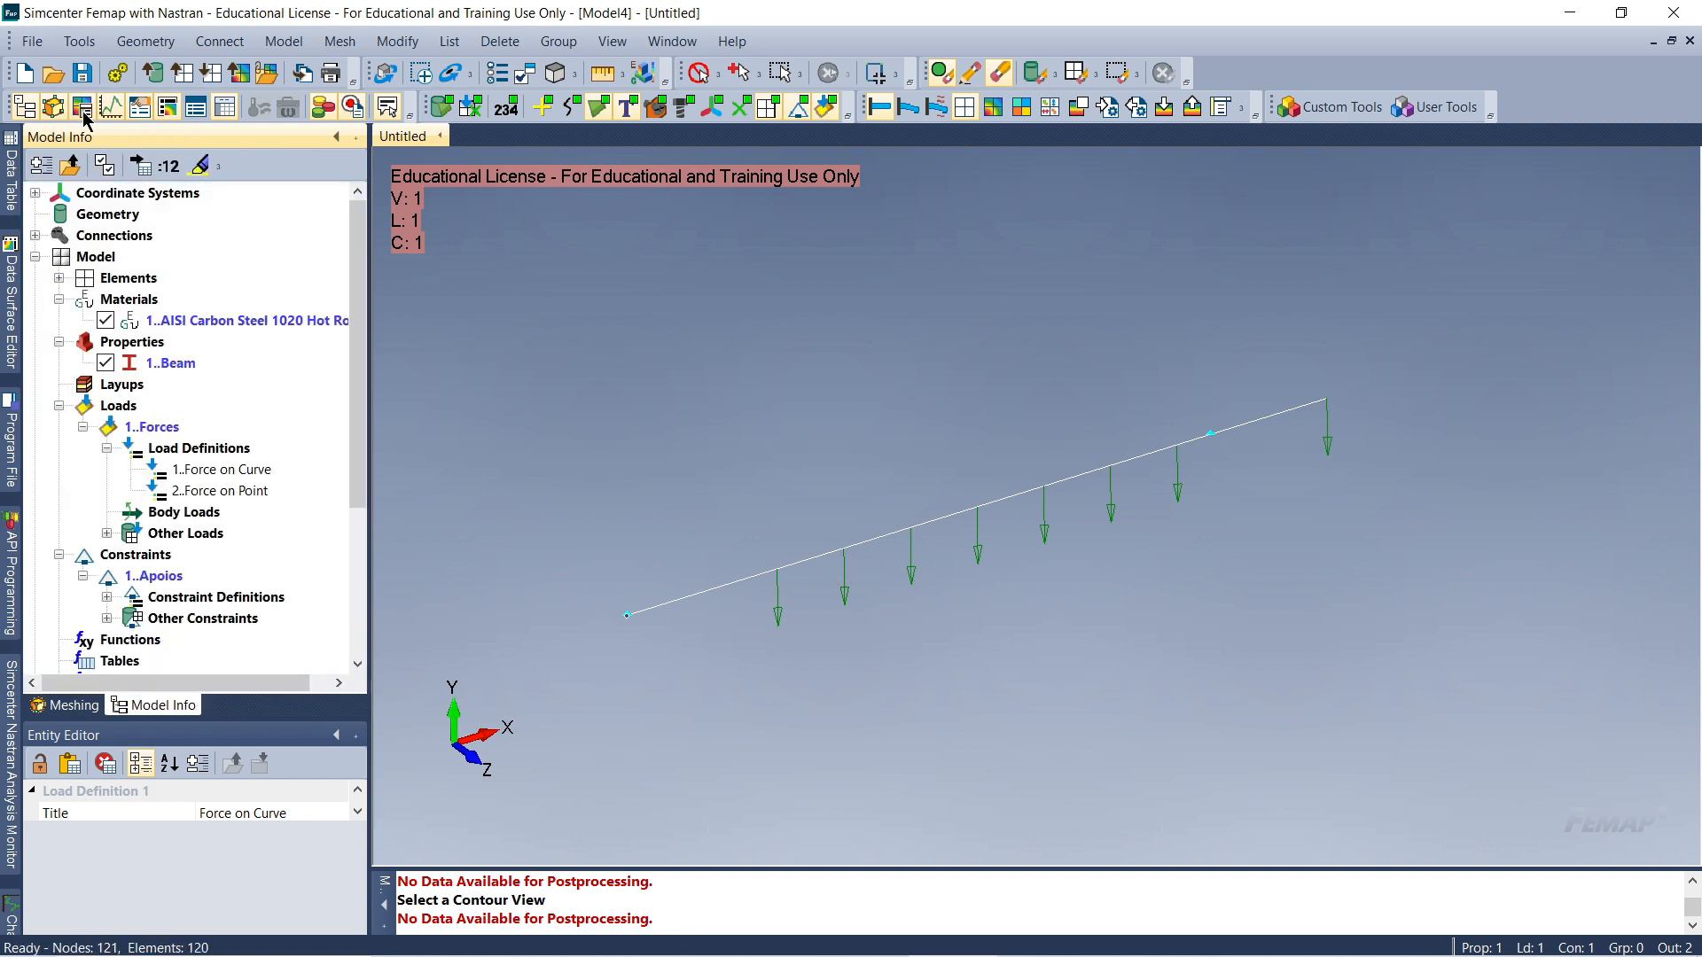
{"action": "left_click", "coordinate": [82, 107]}
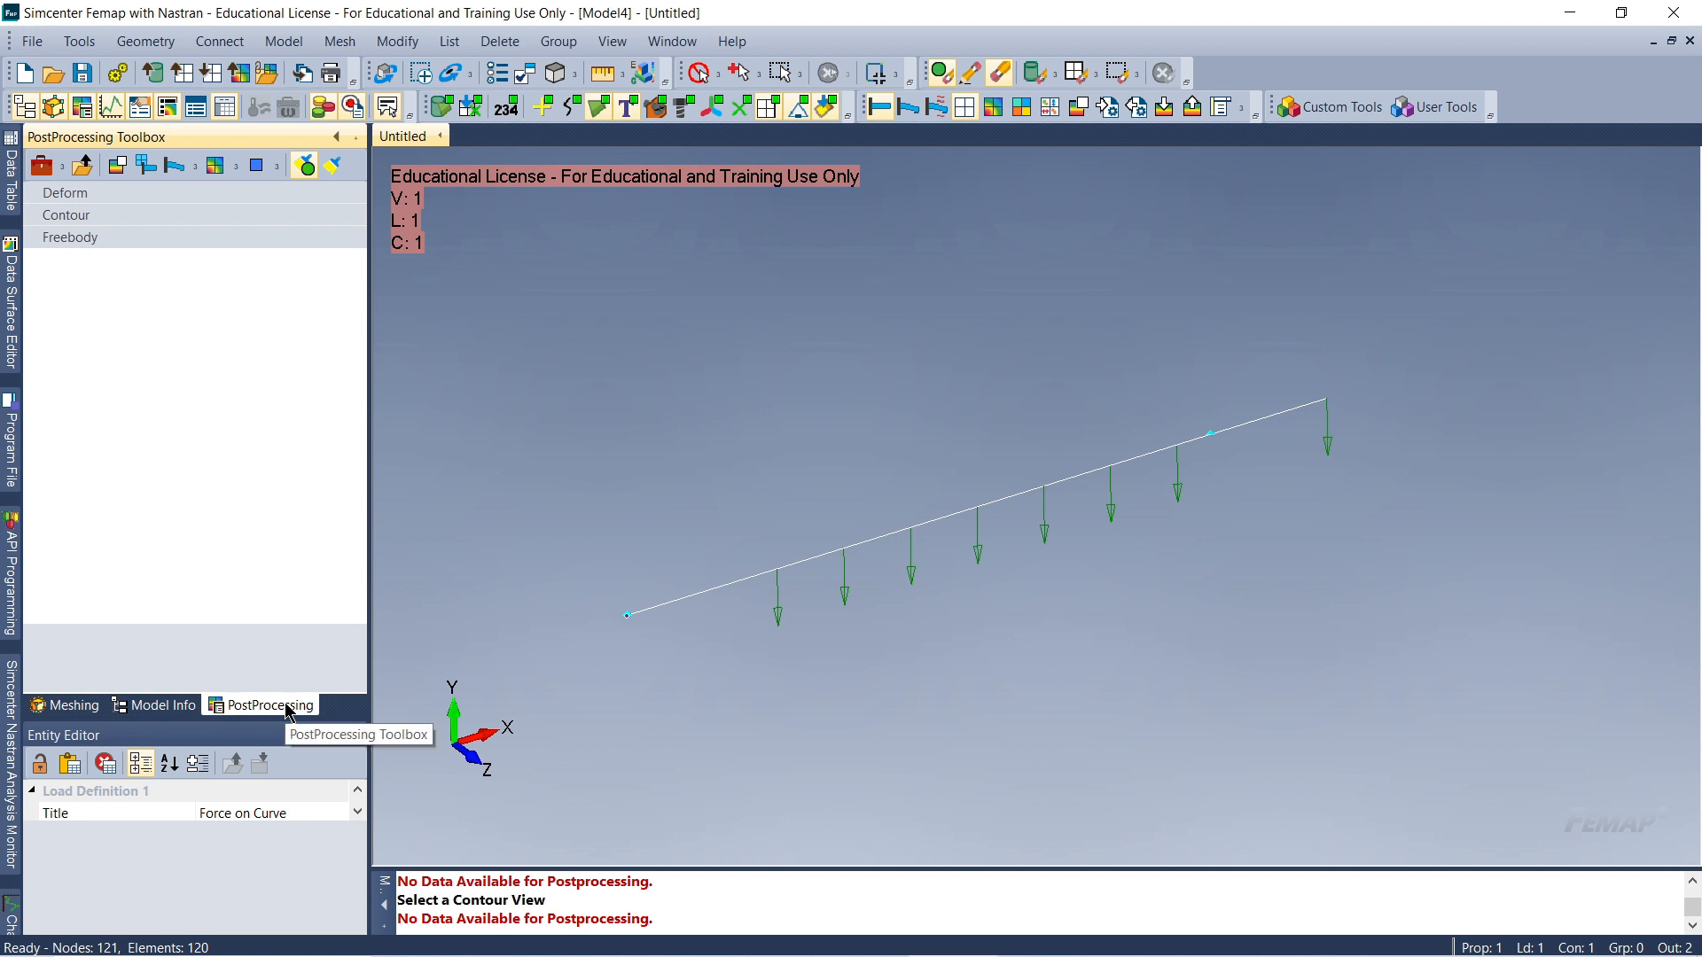
Show the beam elements with their thickness/cross section and set the postprocessing contour style to Contour
{"action": "left_click", "coordinate": [120, 215]}
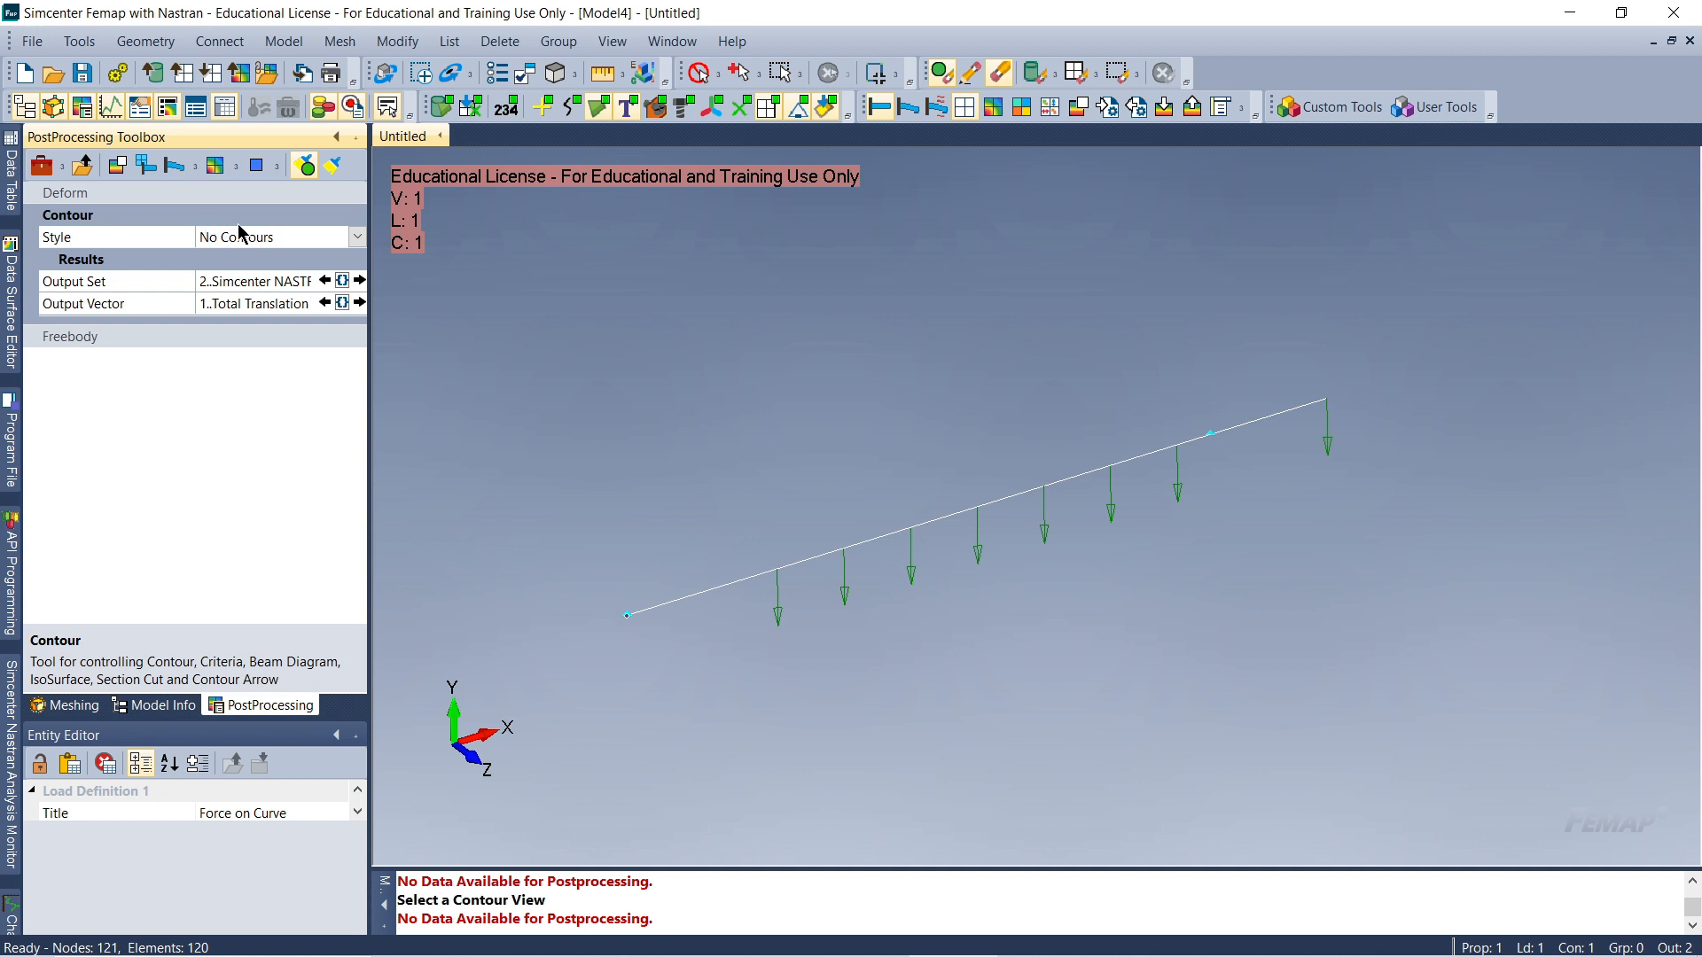
{"action": "left_click", "coordinate": [572, 82]}
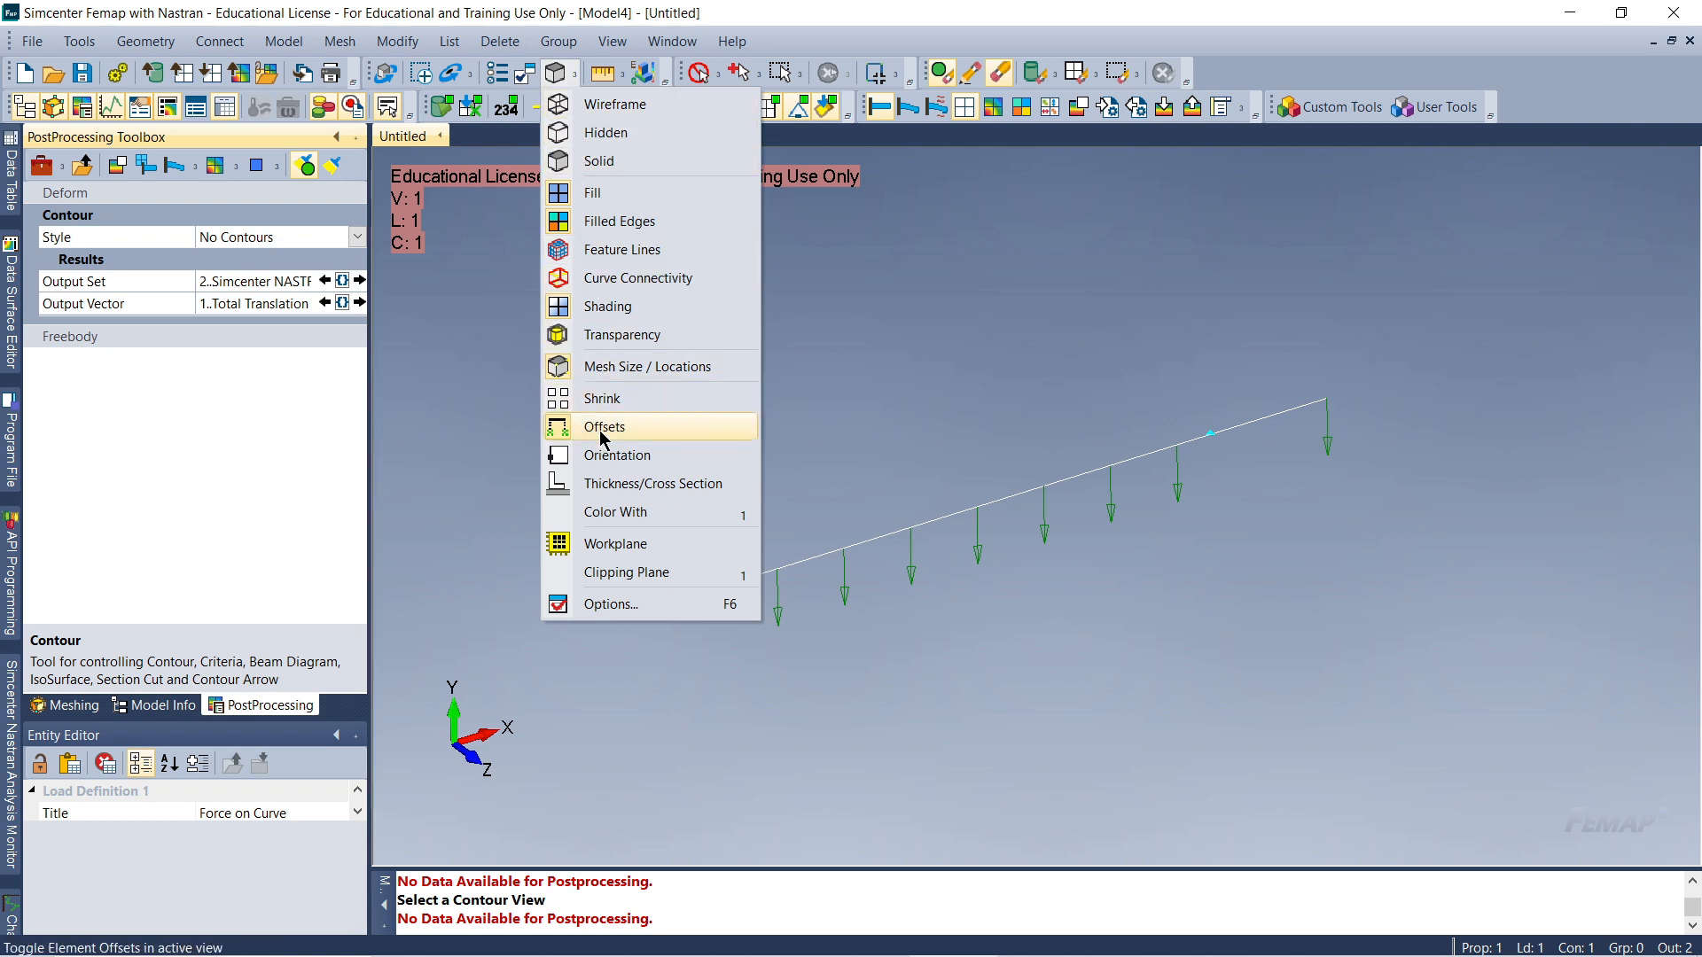
{"action": "left_click", "coordinate": [695, 487]}
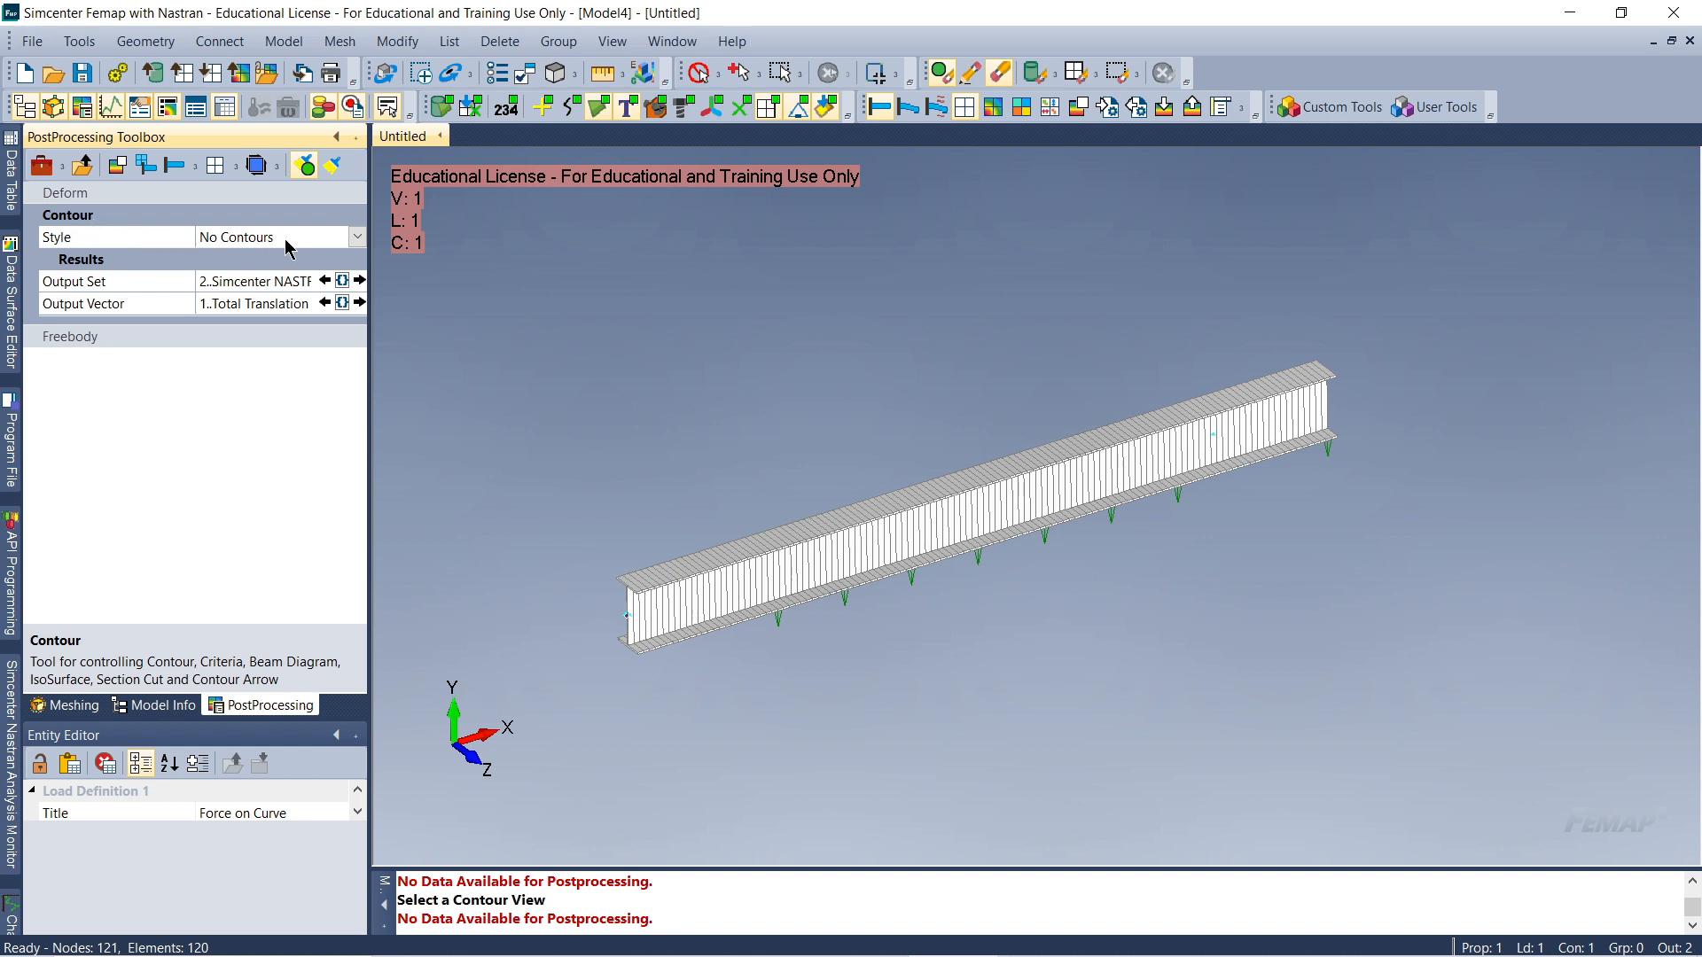
{"action": "left_click", "coordinate": [355, 237]}
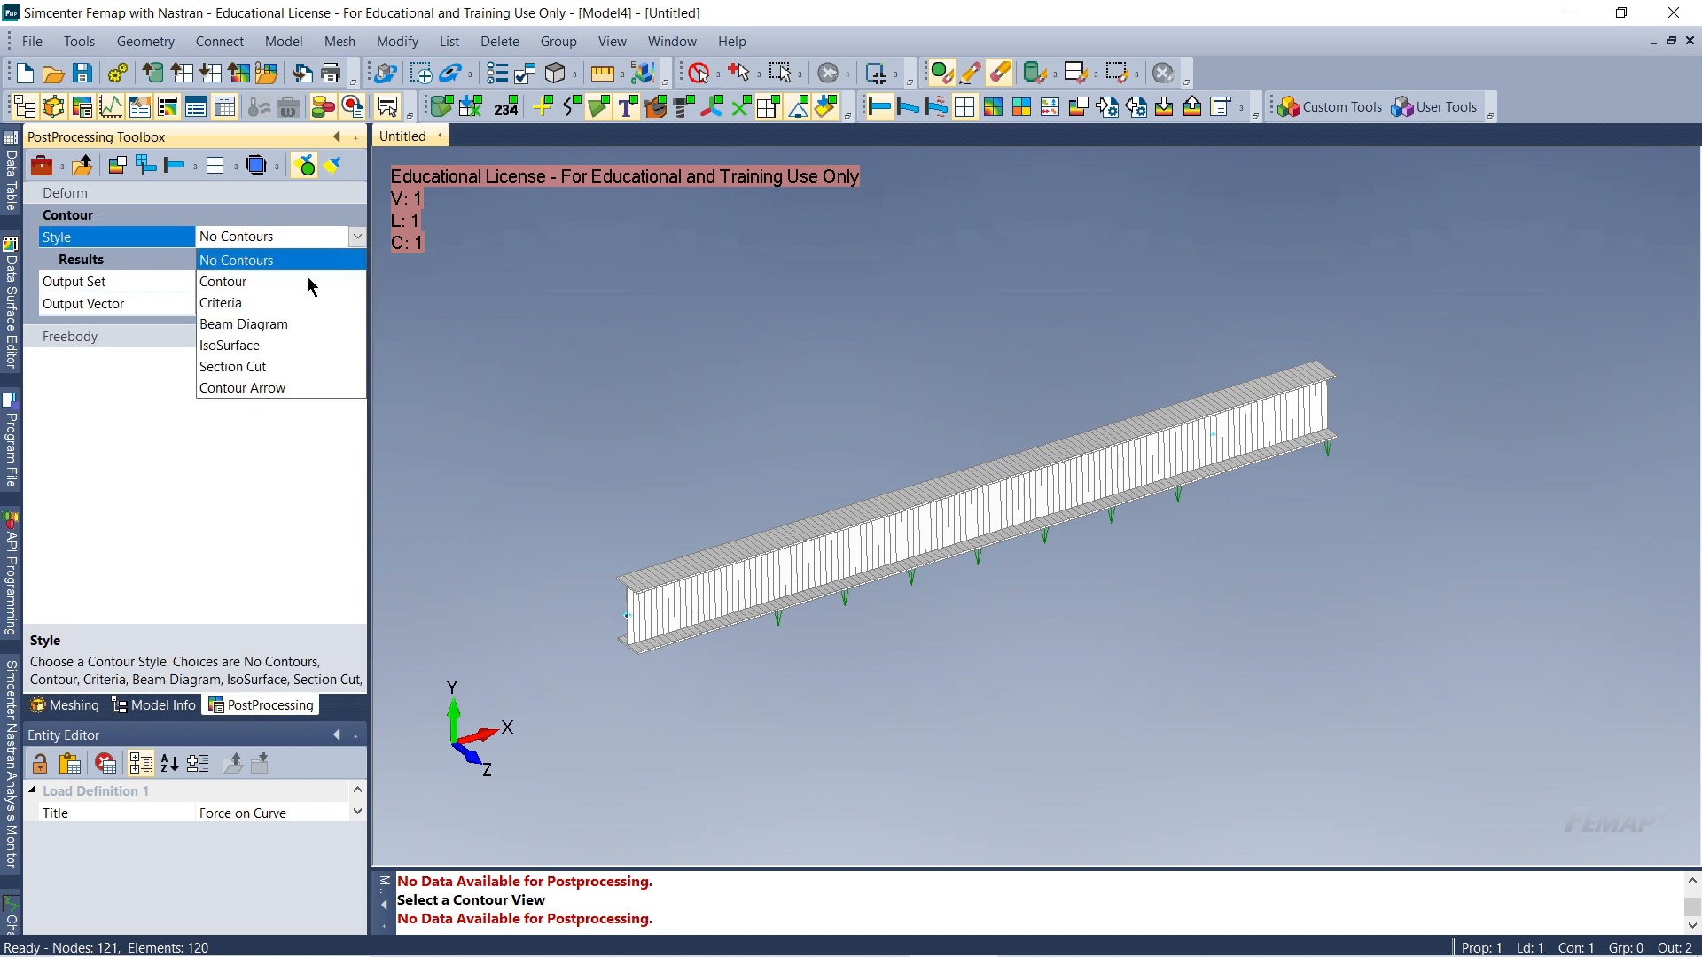
{"action": "left_click", "coordinate": [256, 282]}
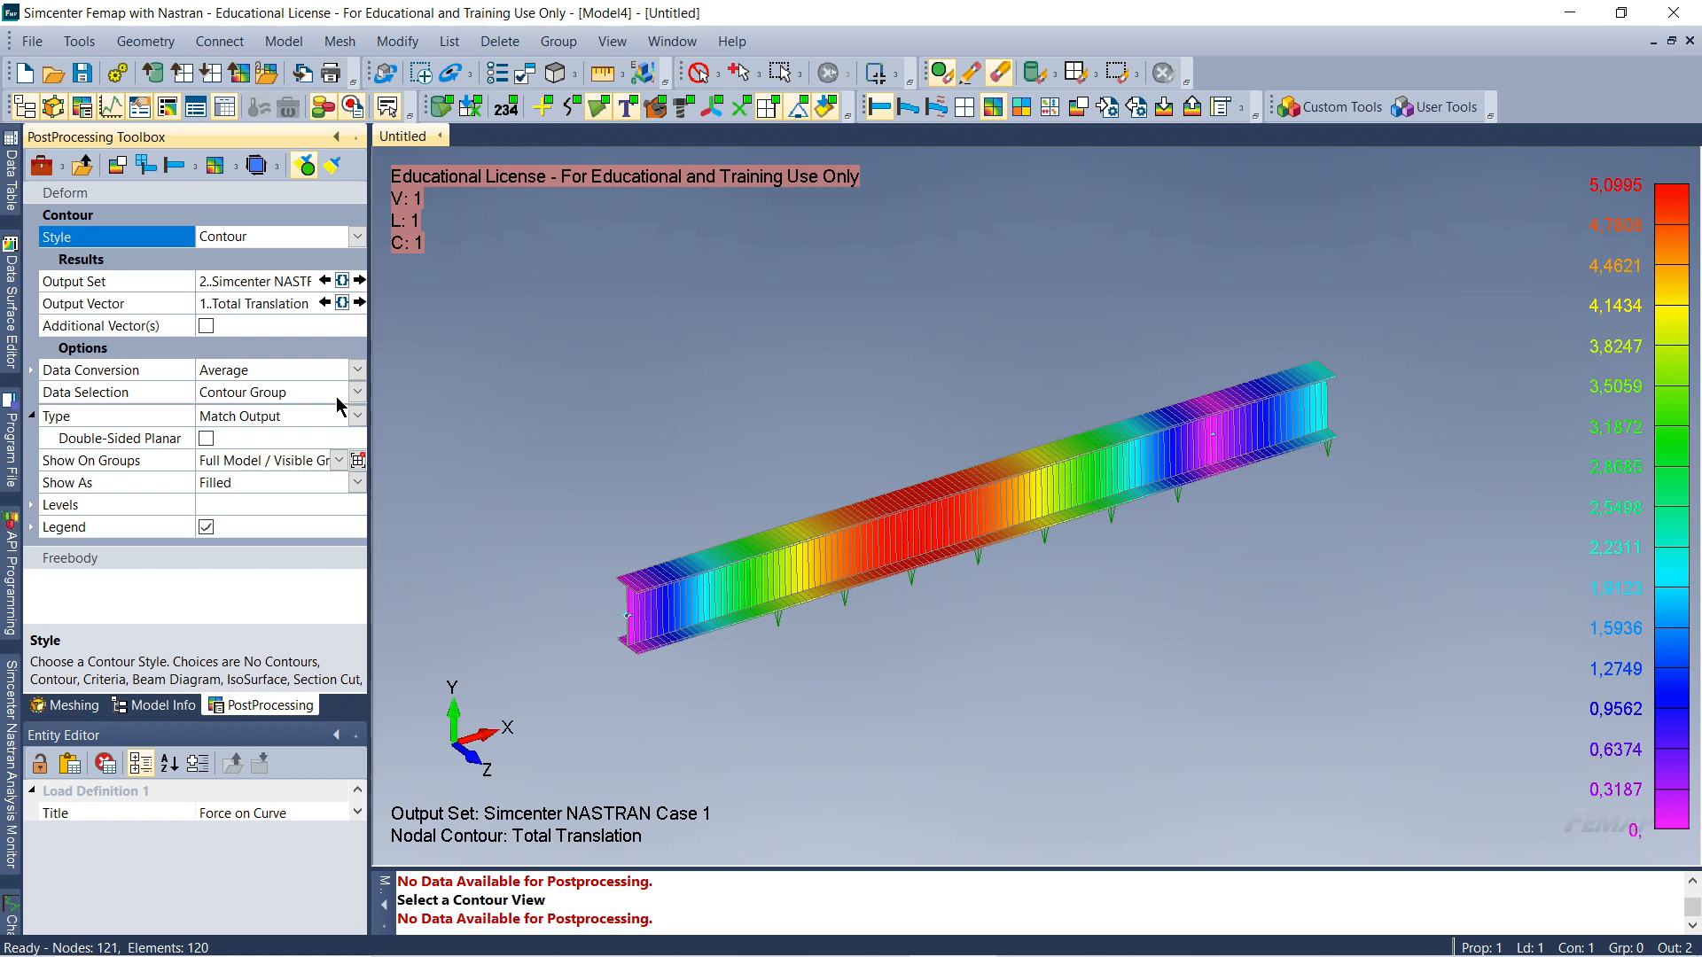
Look through the output vectors available for the contour, from the translations down to the beam stresses
{"action": "left_click", "coordinate": [140, 282]}
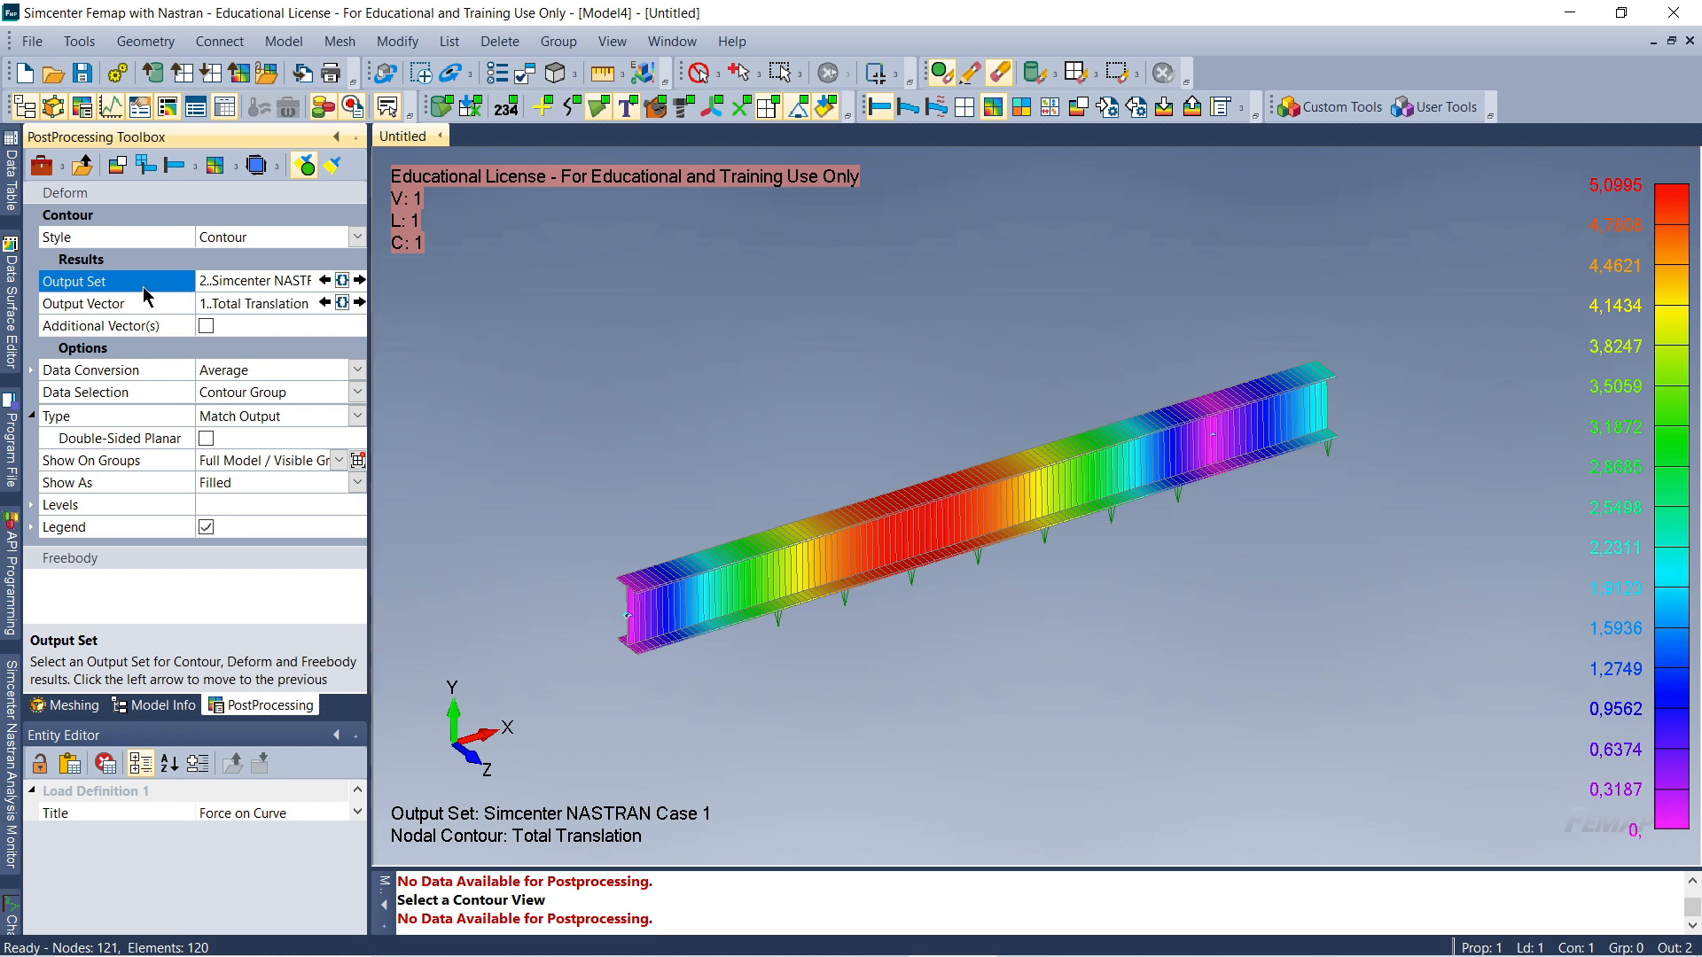
{"action": "left_click", "coordinate": [121, 305]}
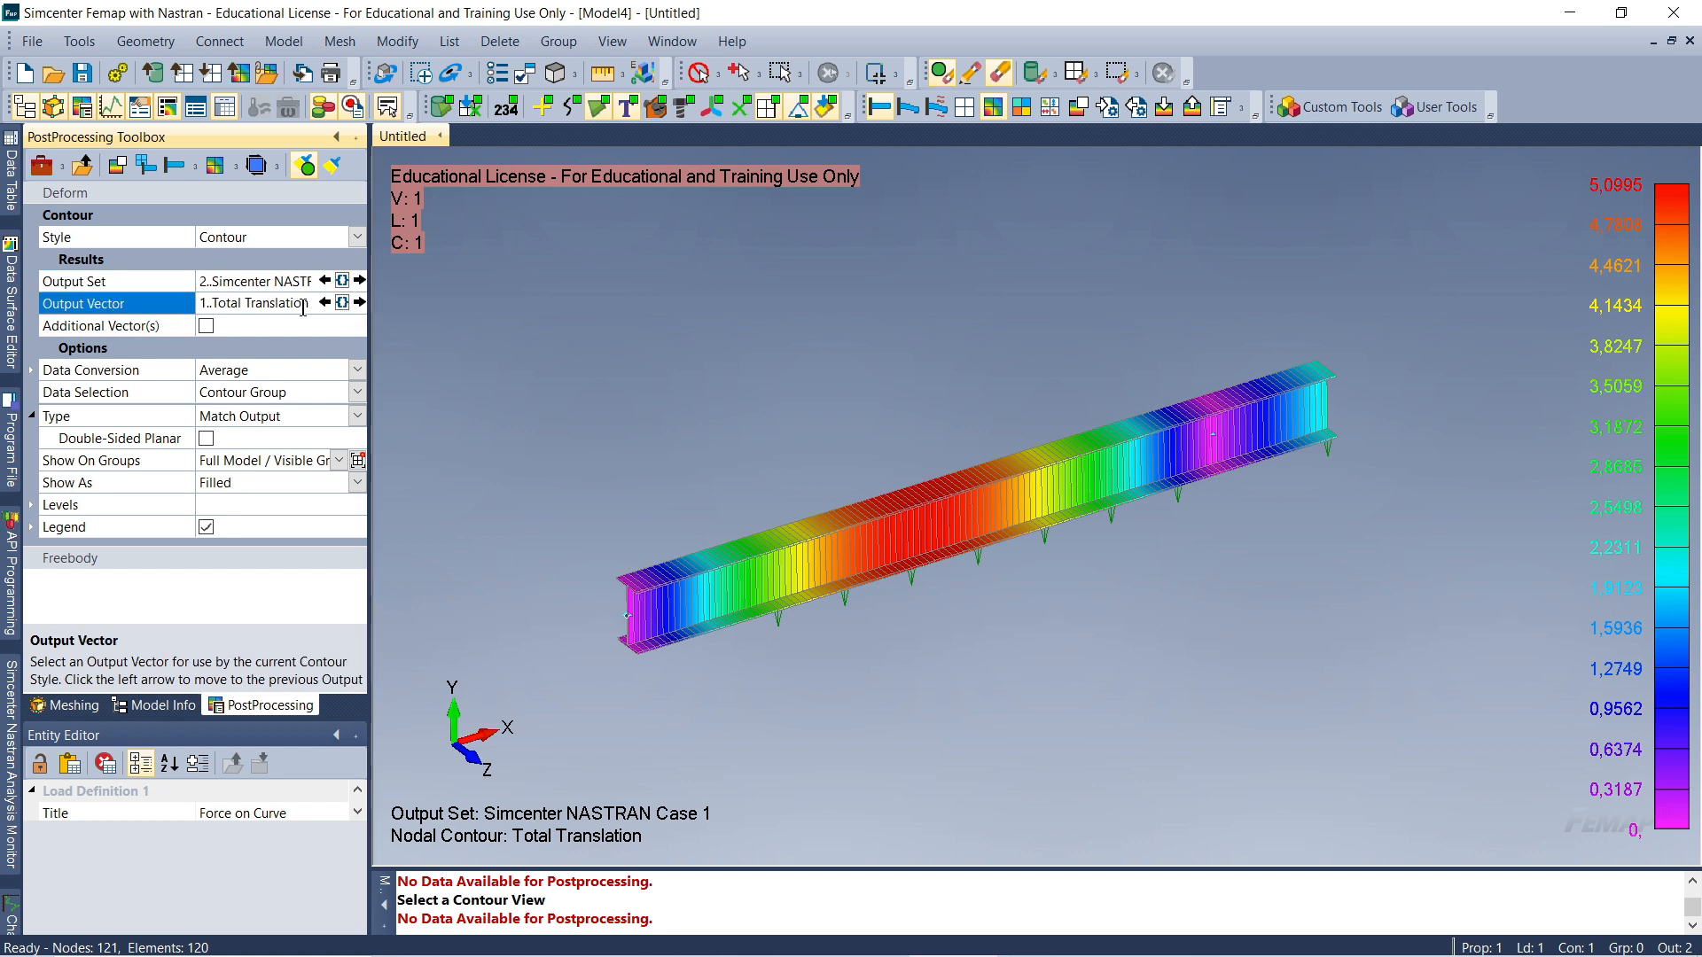
{"action": "left_click", "coordinate": [341, 304]}
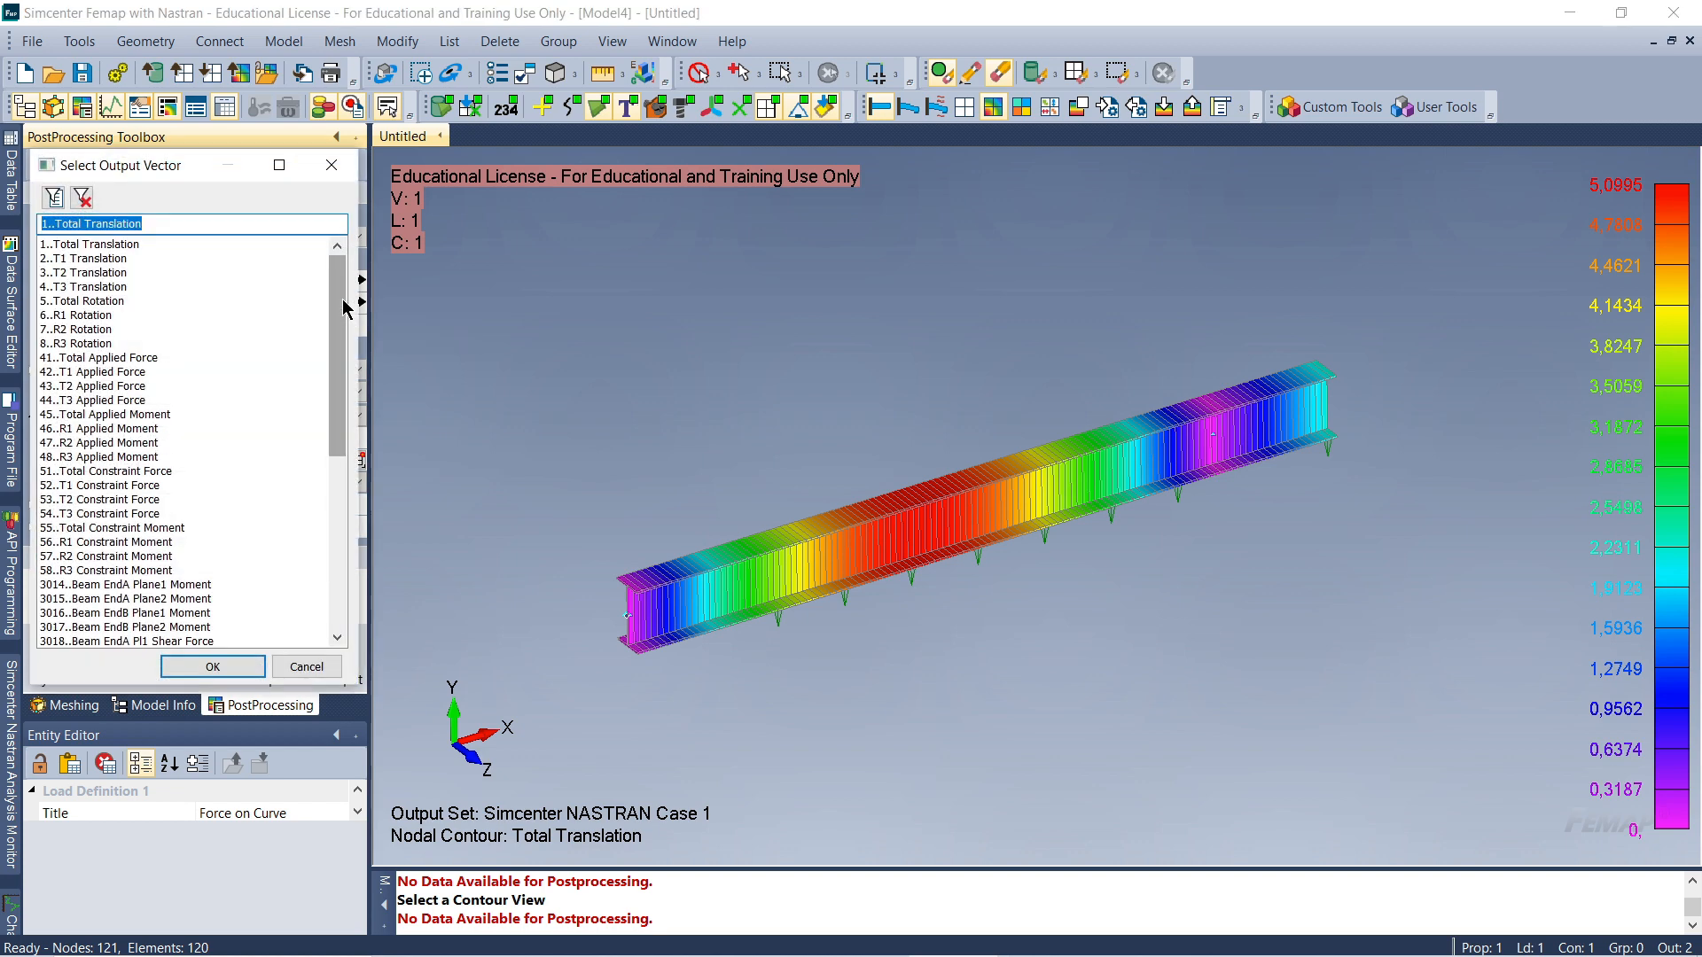
{"action": "scroll", "coordinate": [219, 381], "scroll_direction": "down", "scroll_amount": 3}
{"action": "scroll", "coordinate": [217, 389], "scroll_direction": "down", "scroll_amount": 6}
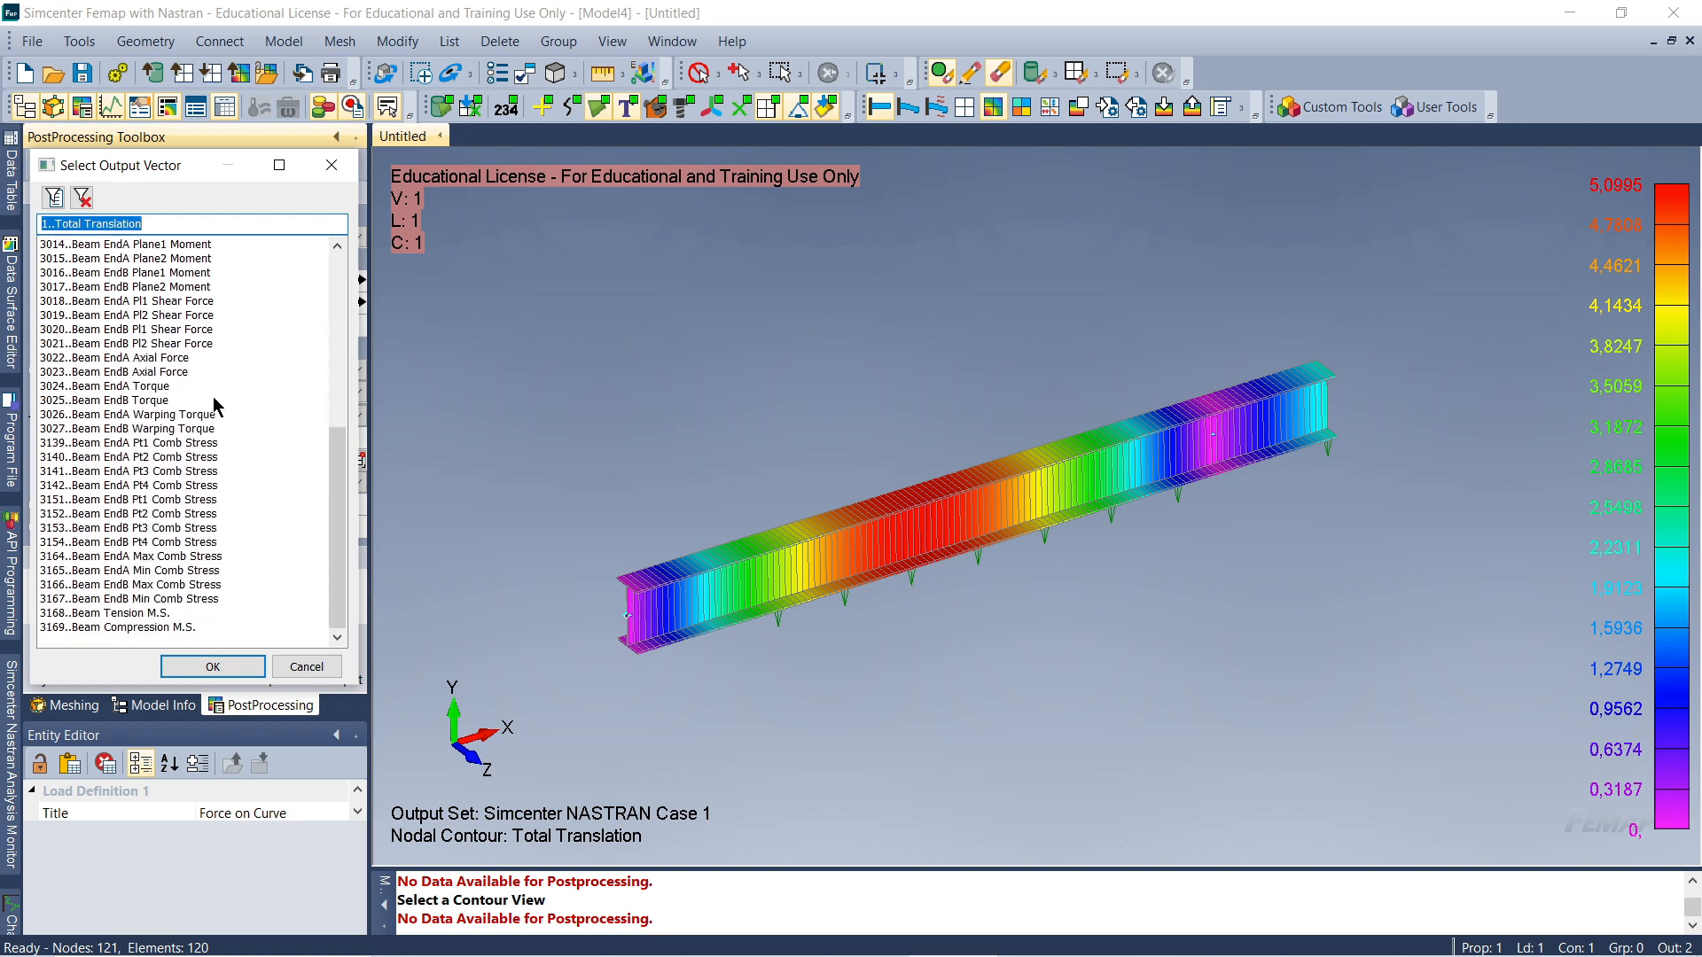
{"action": "scroll", "coordinate": [252, 450], "scroll_direction": "up", "scroll_amount": 6}
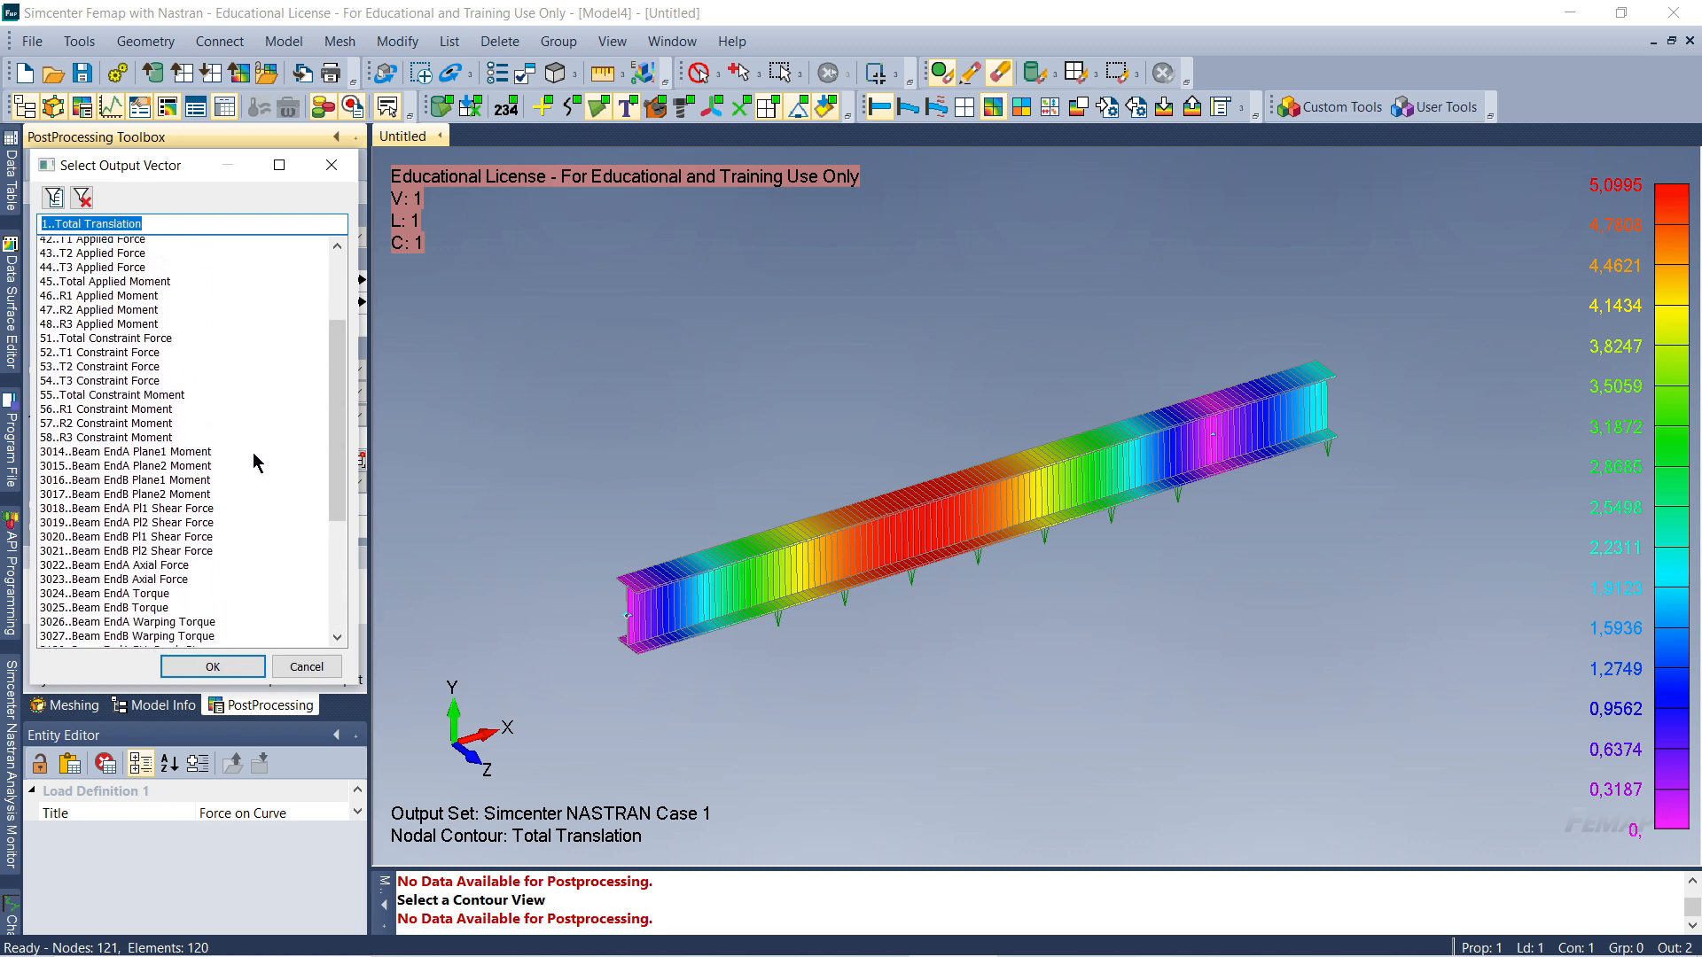
{"action": "scroll", "coordinate": [248, 450], "scroll_direction": "up", "scroll_amount": 7}
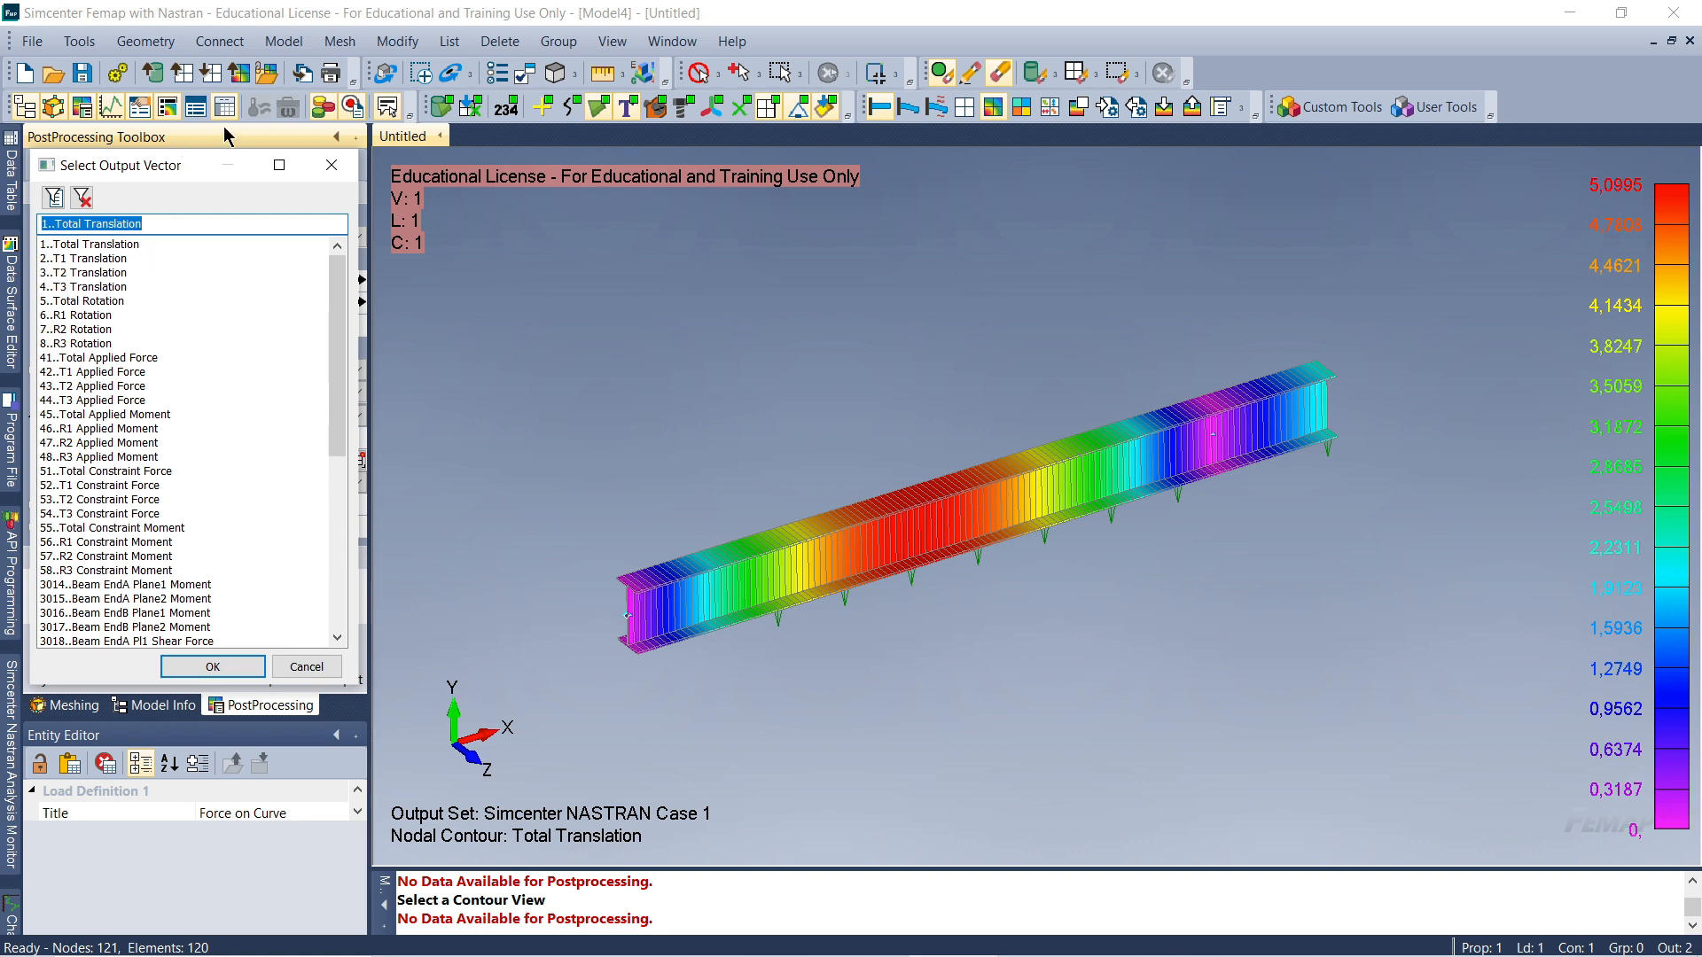
{"action": "left_click_drag", "start_coordinate": [194, 177], "coordinate": [376, 107]}
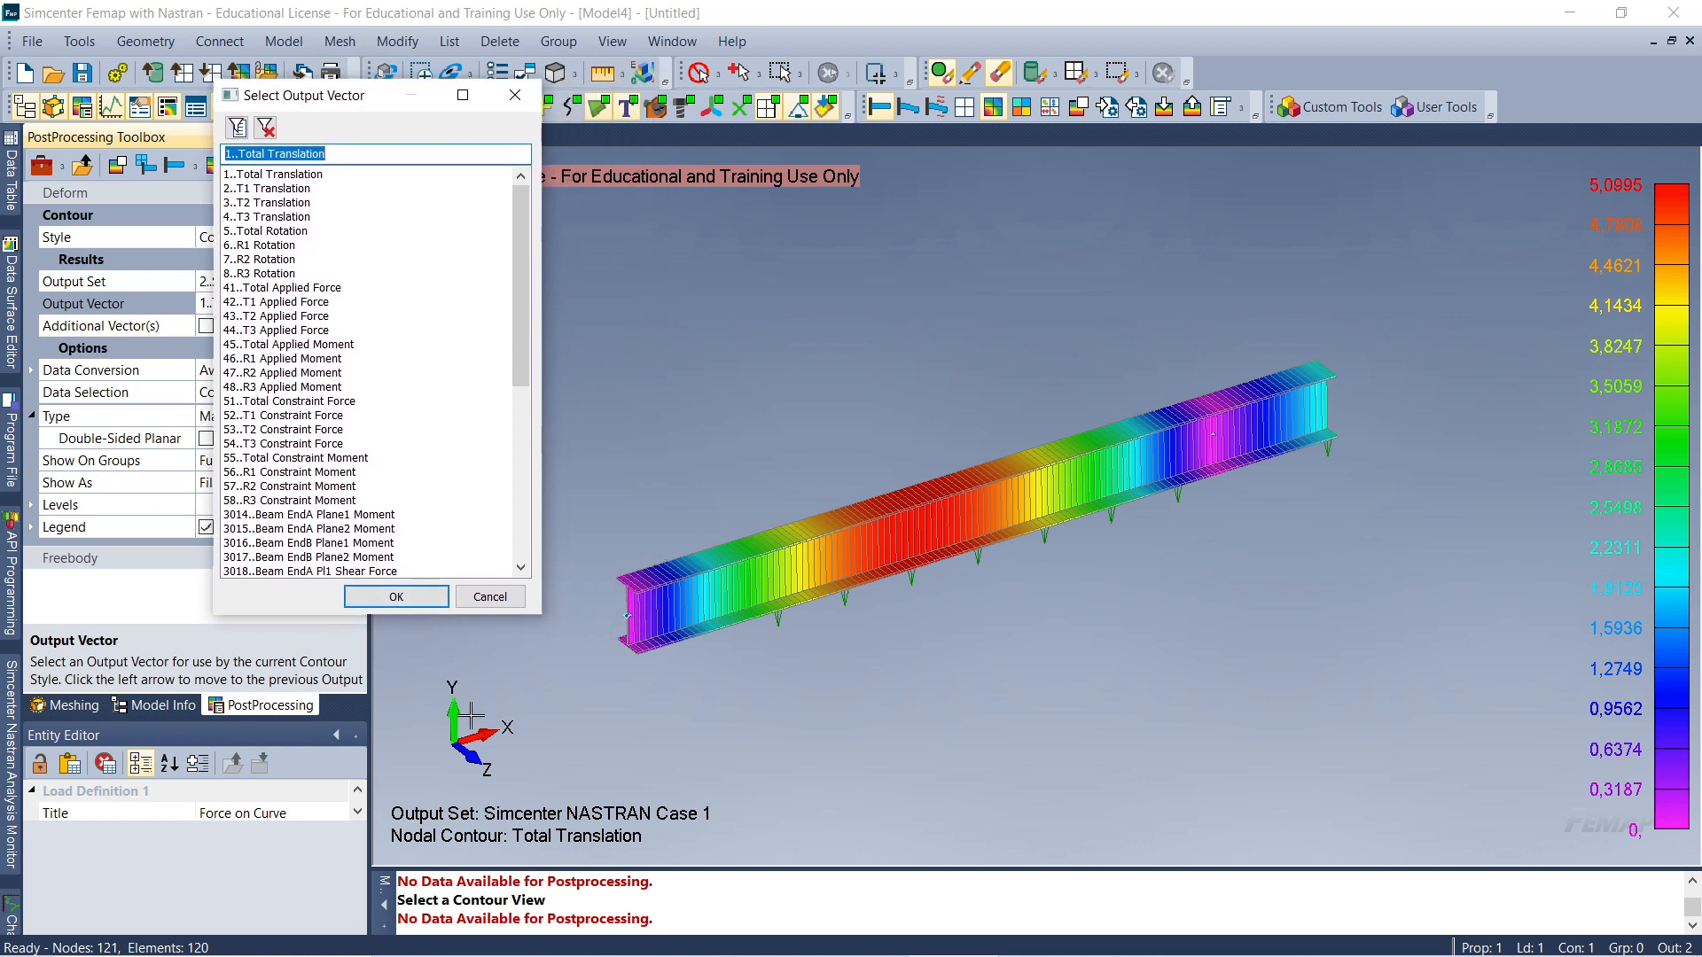
Set the contour's output vector to T2 Translation and inspect the vertical displacement along the beam
{"action": "left_click", "coordinate": [287, 176]}
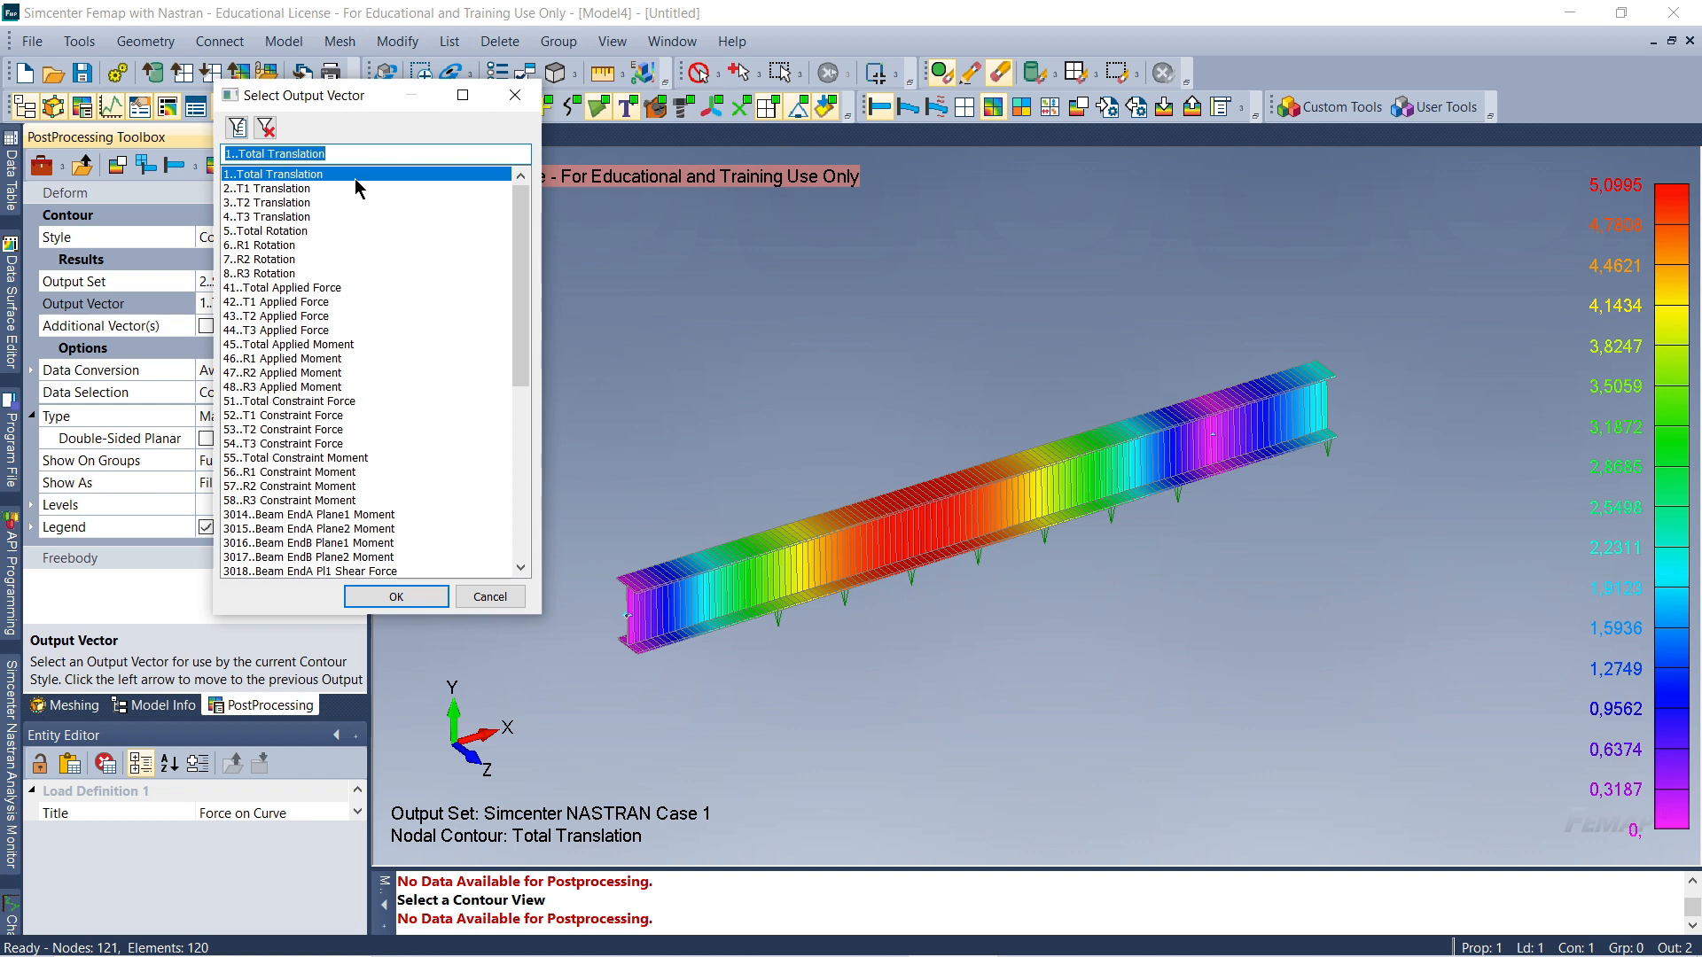
{"action": "left_click", "coordinate": [330, 188]}
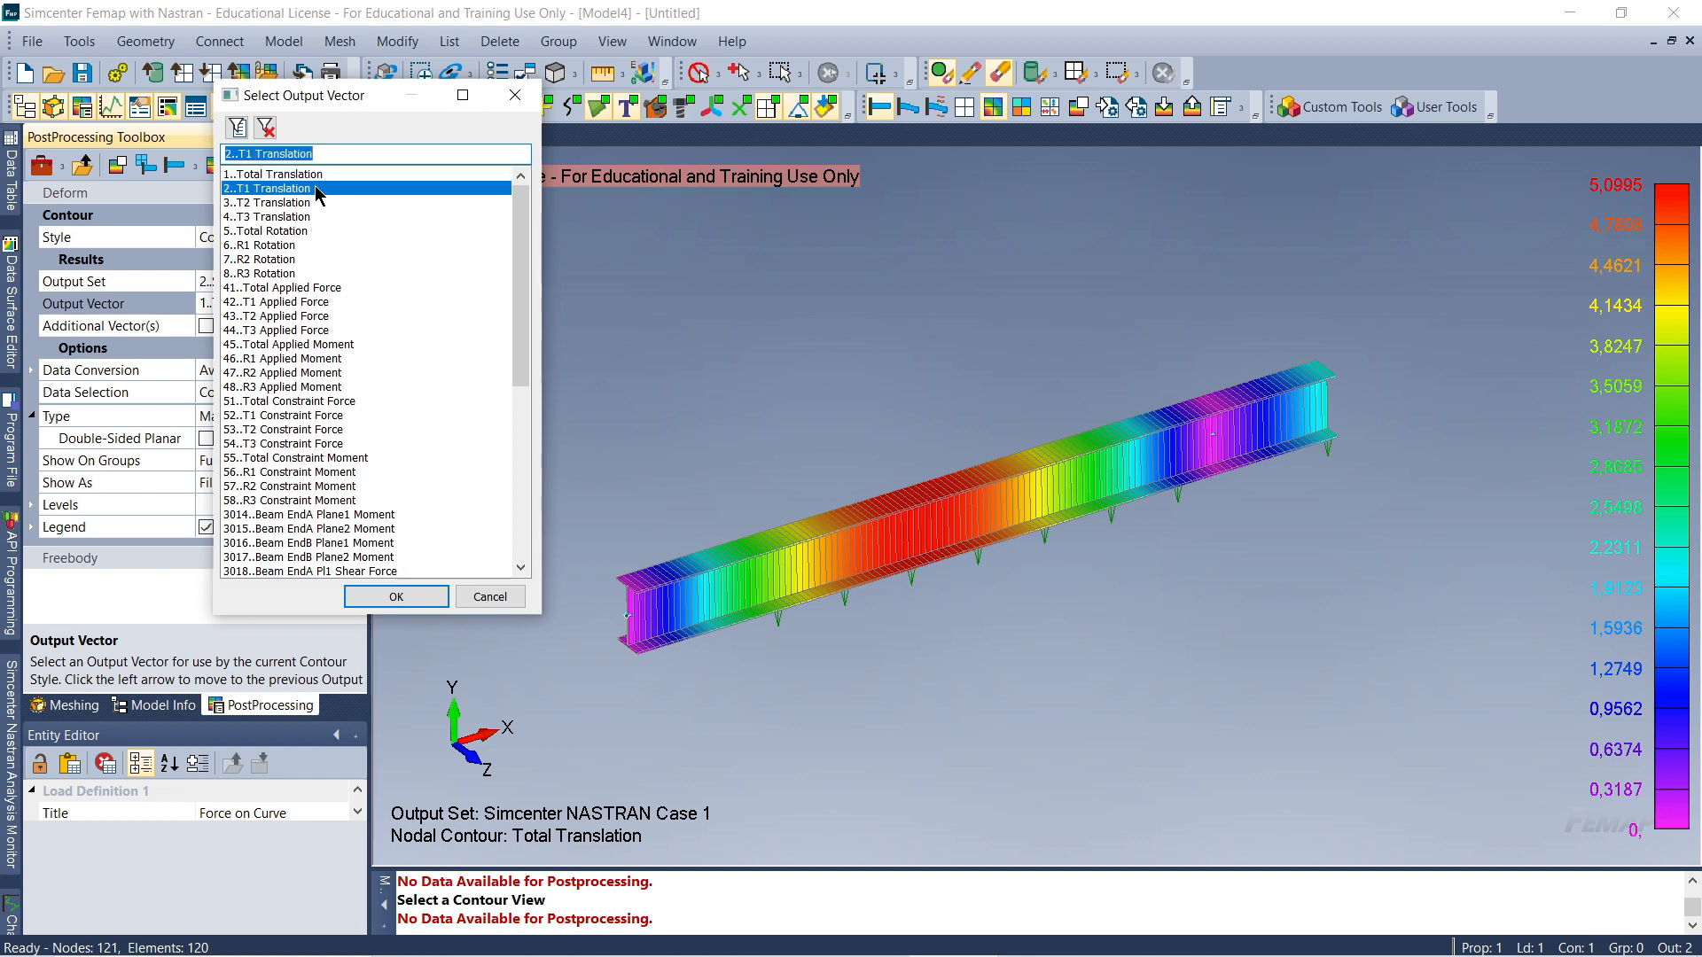
{"action": "left_click", "coordinate": [327, 202]}
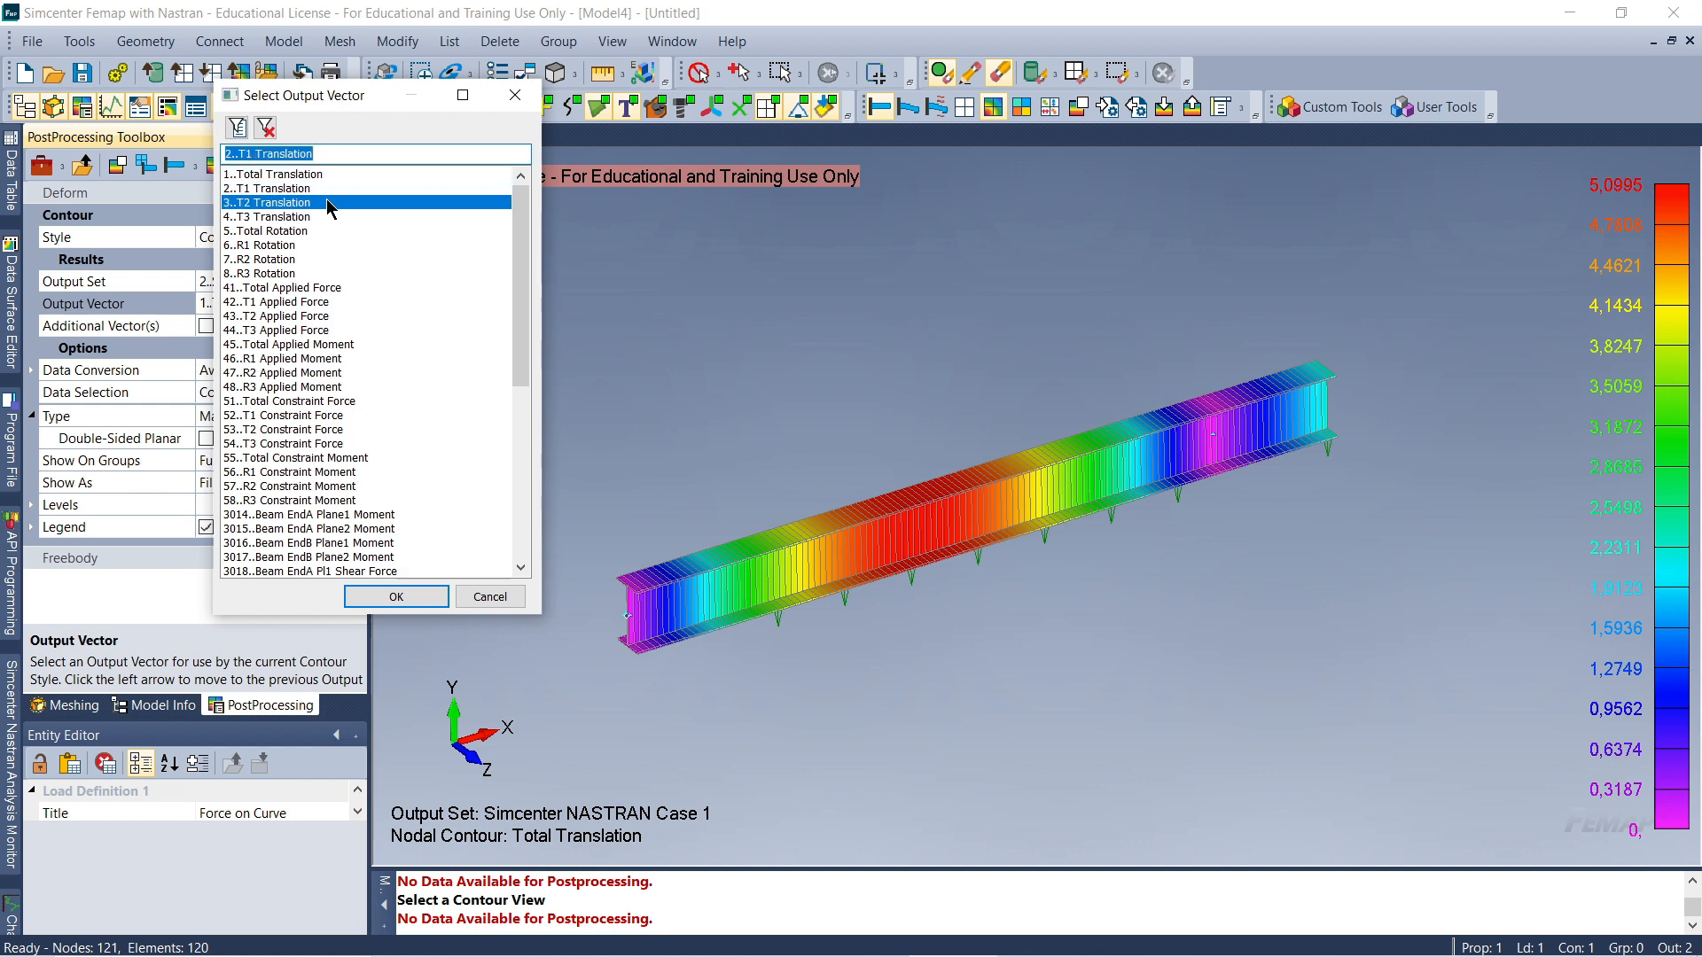
{"action": "left_click", "coordinate": [269, 192]}
{"action": "left_click", "coordinate": [276, 203]}
{"action": "left_click", "coordinate": [276, 219]}
{"action": "left_click", "coordinate": [290, 205]}
{"action": "left_click", "coordinate": [397, 596]}
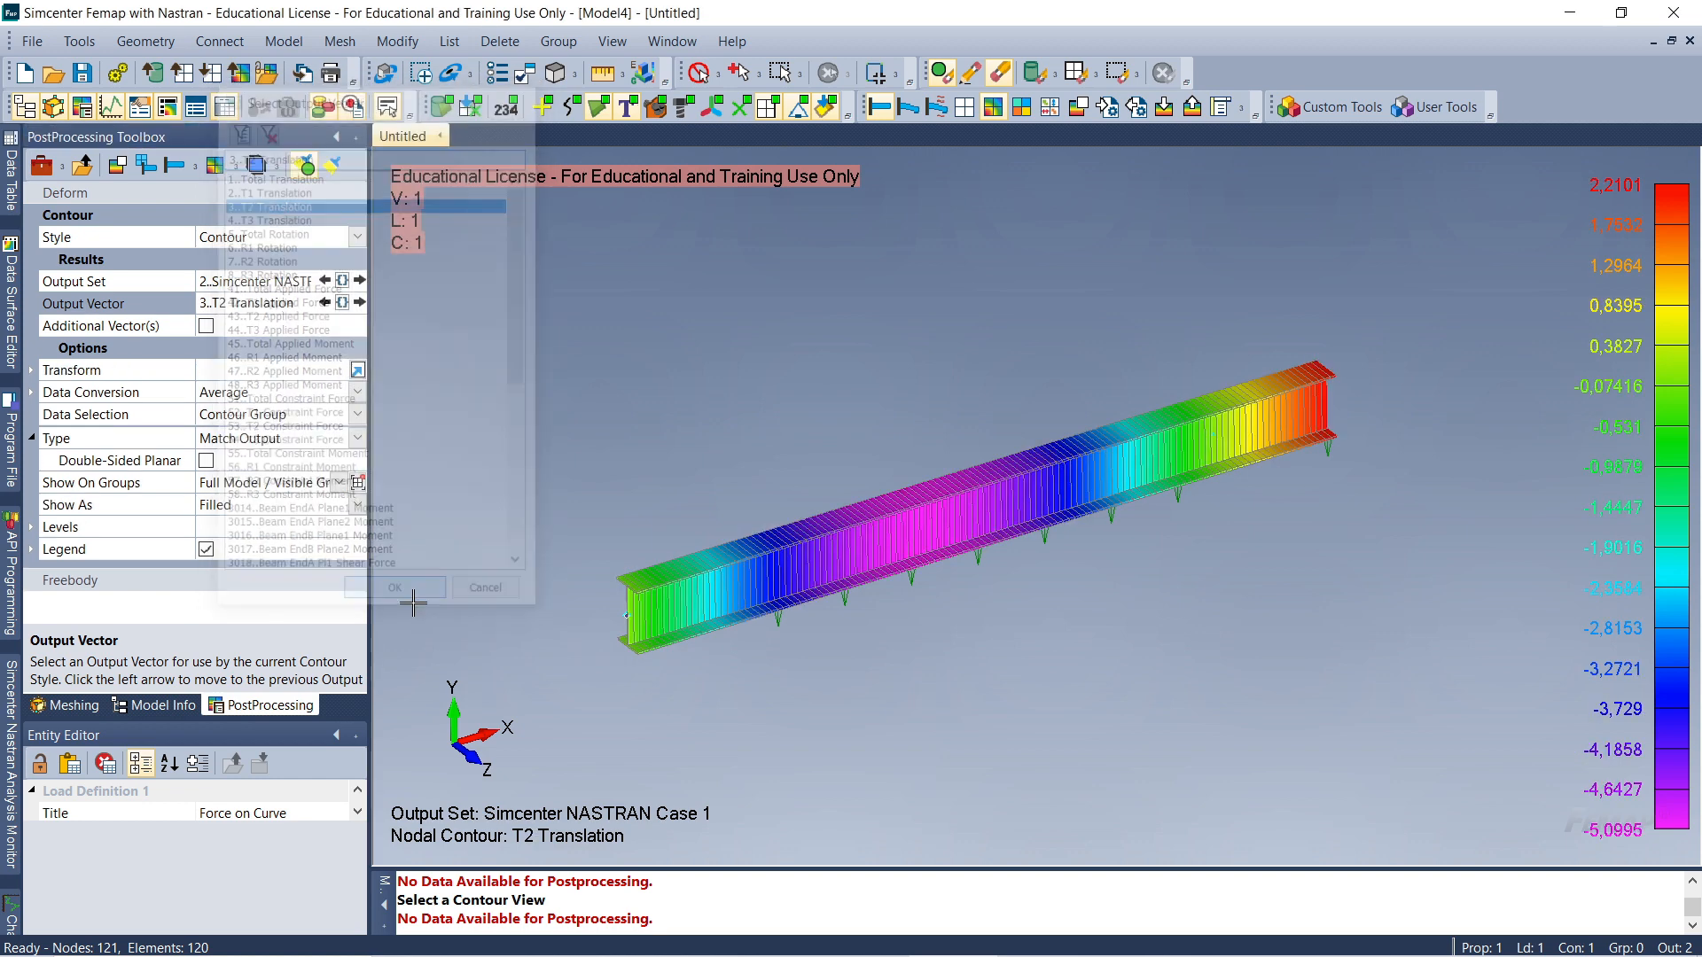
{"action": "scroll", "coordinate": [888, 510], "scroll_direction": "up", "scroll_amount": 2}
{"action": "middle_click_drag", "start_coordinate": [889, 541], "coordinate": [859, 592]}
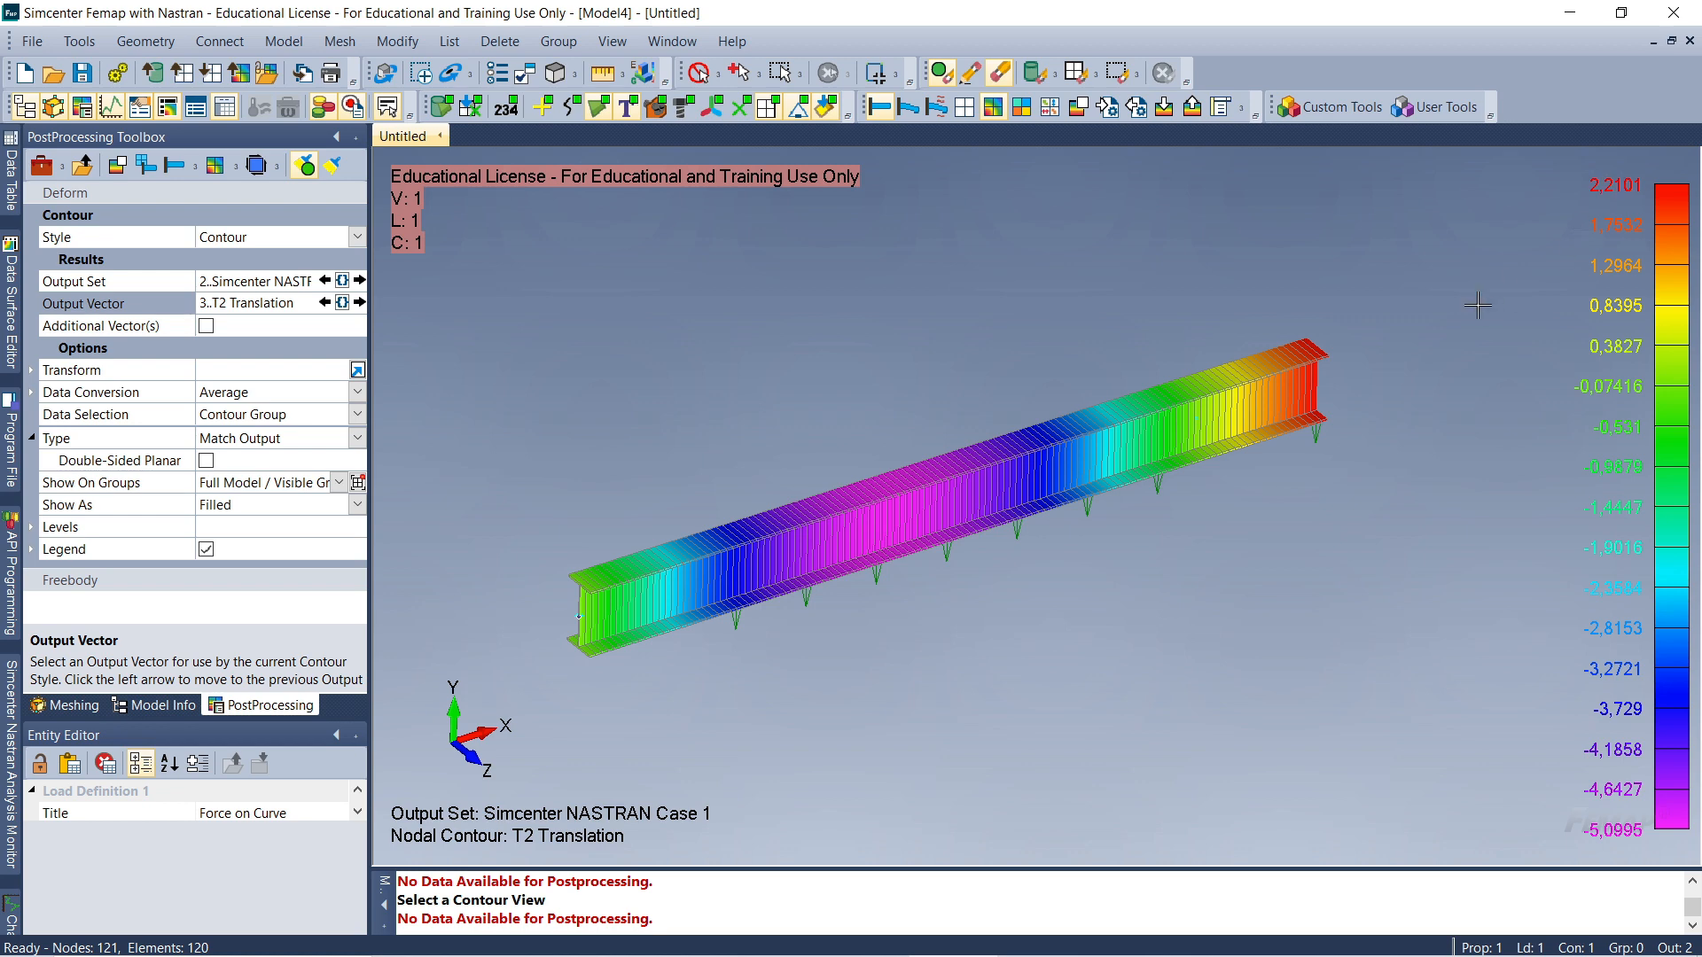
{"action": "scroll", "coordinate": [1007, 486], "scroll_direction": "down", "scroll_amount": 2}
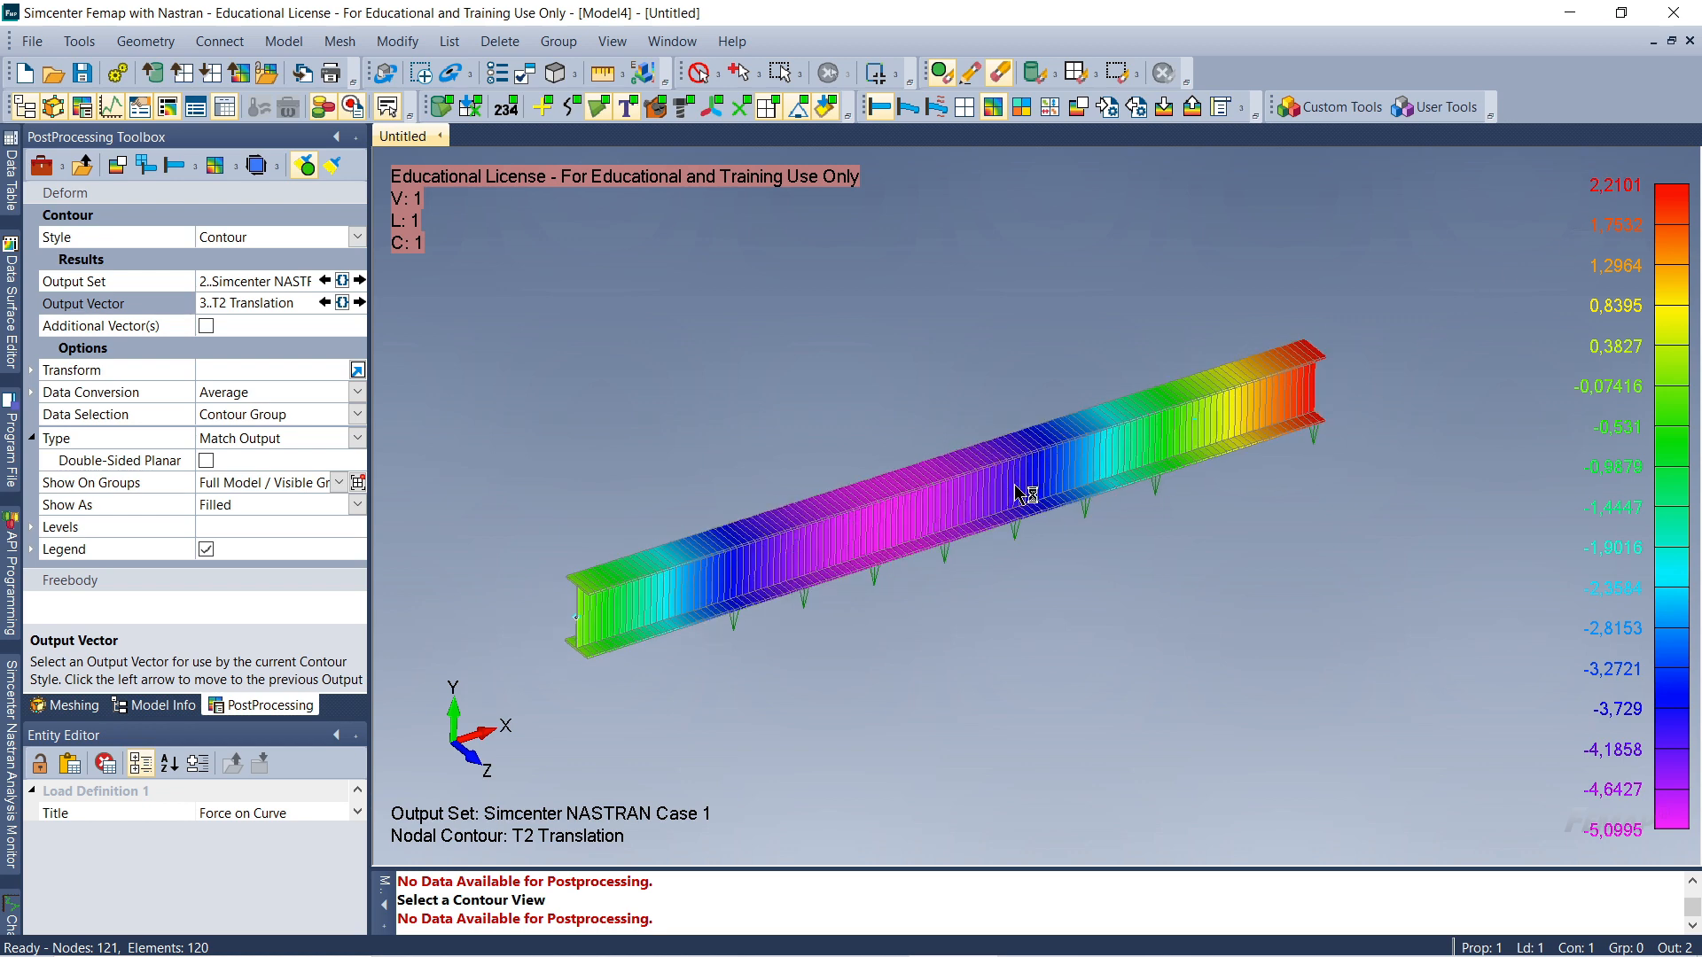
{"action": "scroll", "coordinate": [913, 576], "scroll_direction": "up", "scroll_amount": 2}
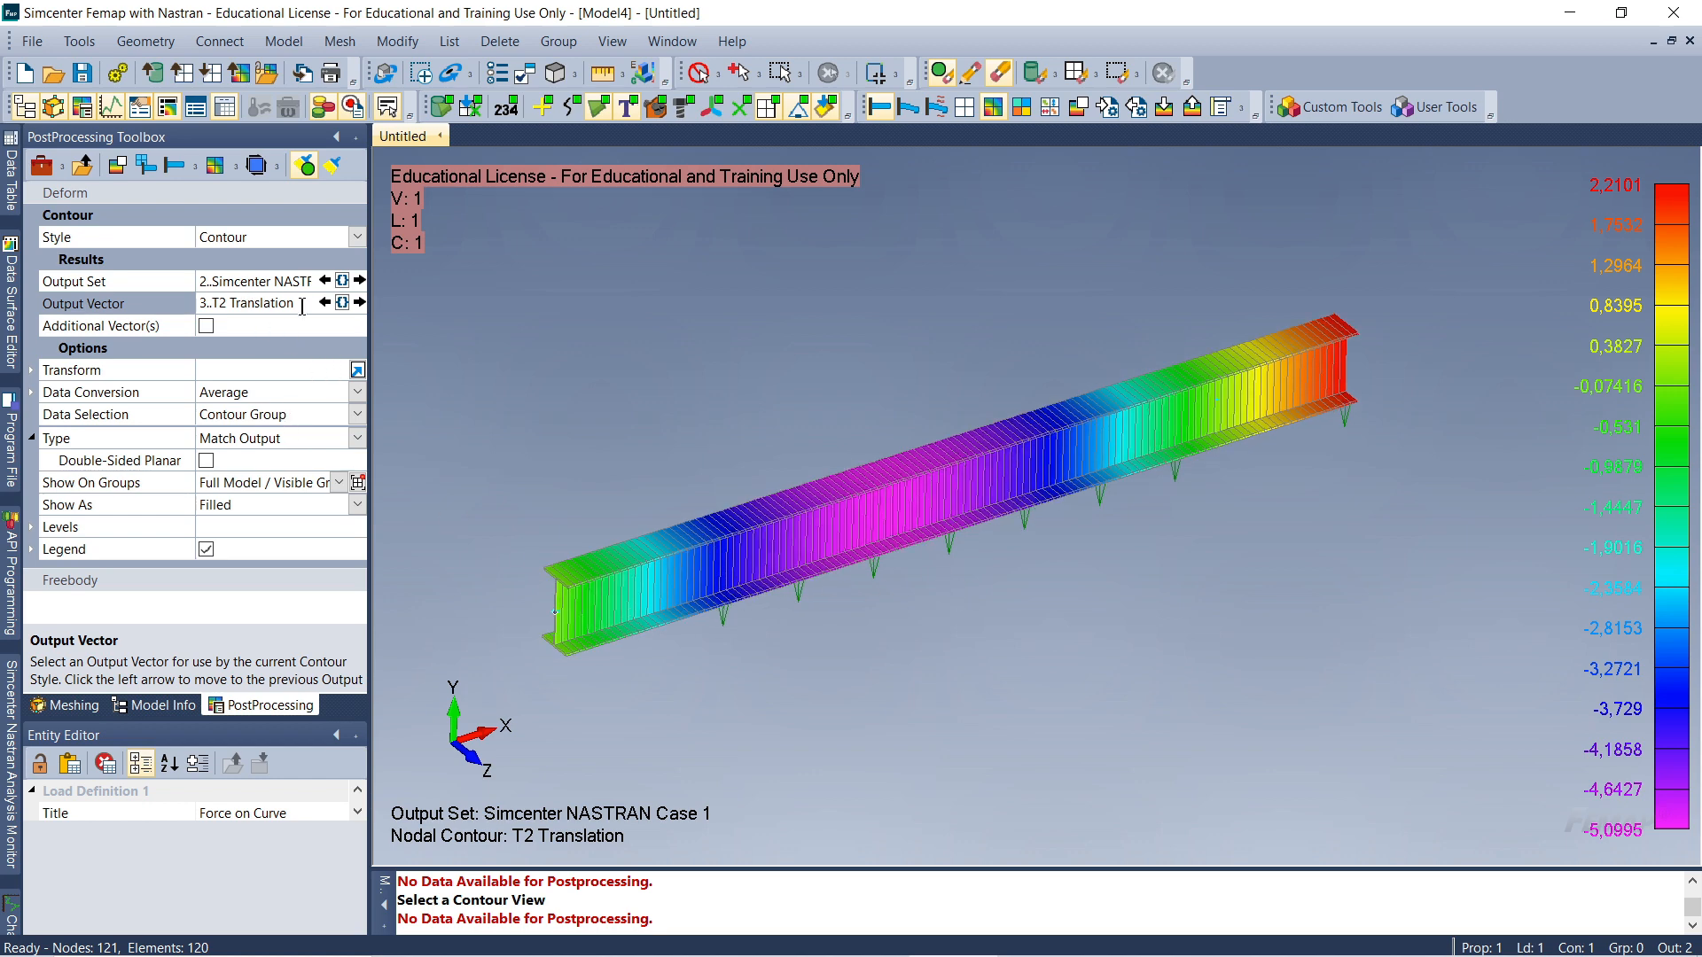
Set the contour's output vector back to Total Translation
{"action": "left_click", "coordinate": [341, 304]}
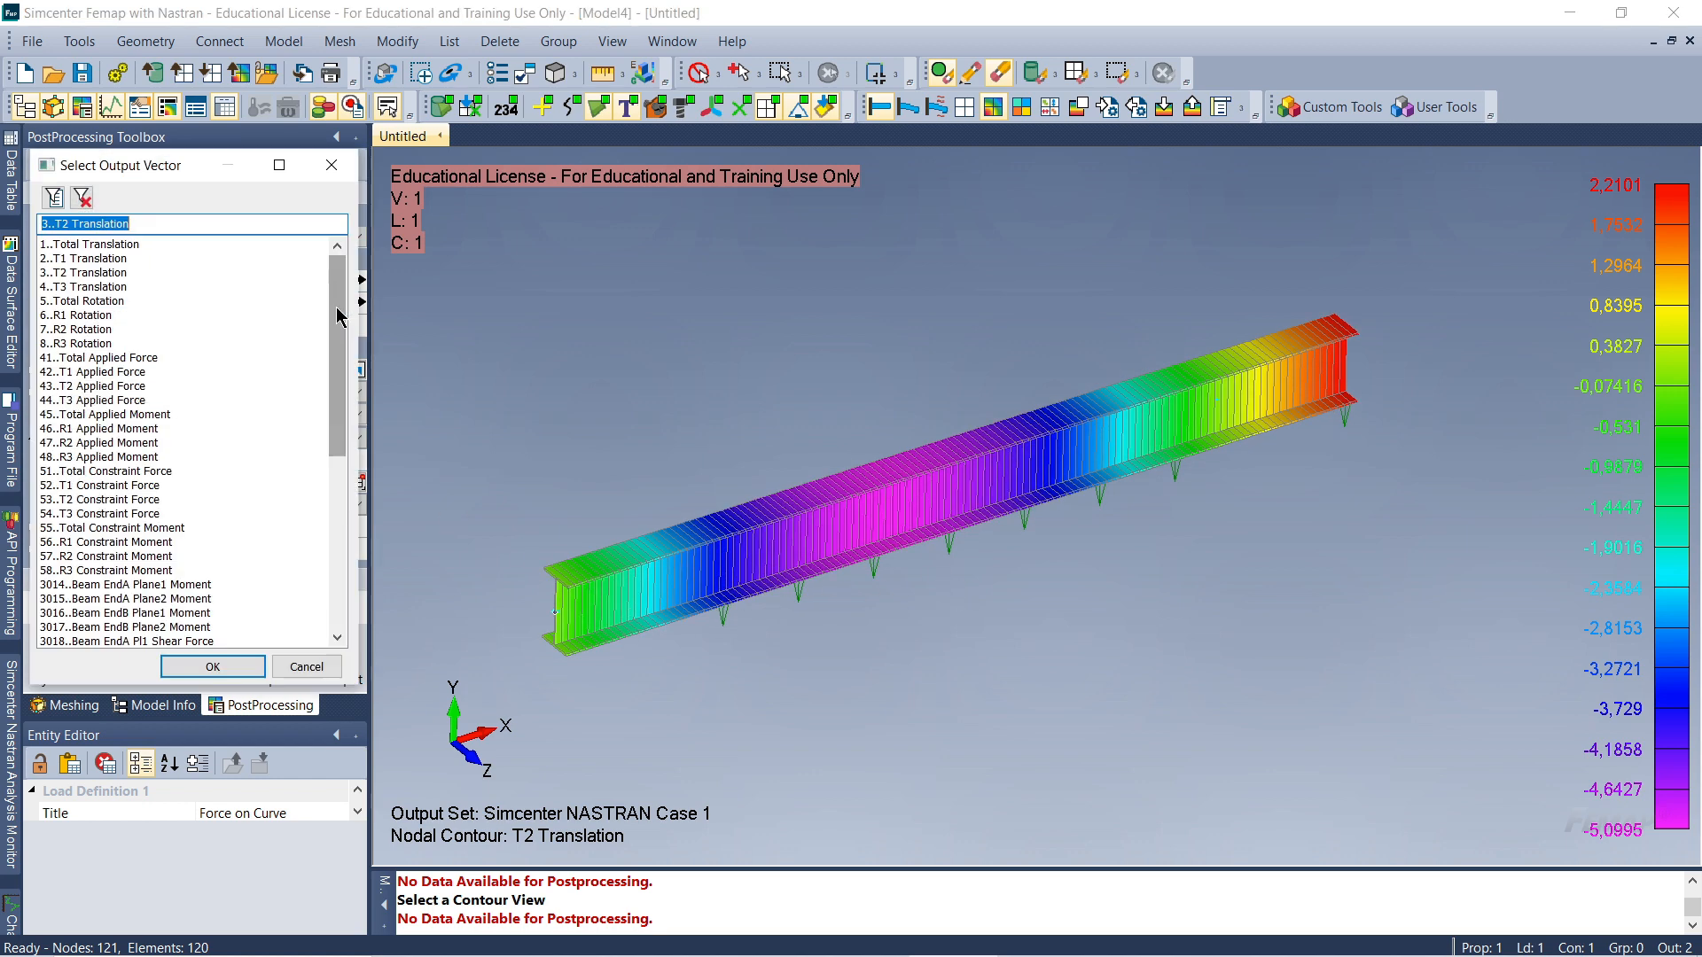
{"action": "left_click", "coordinate": [99, 244]}
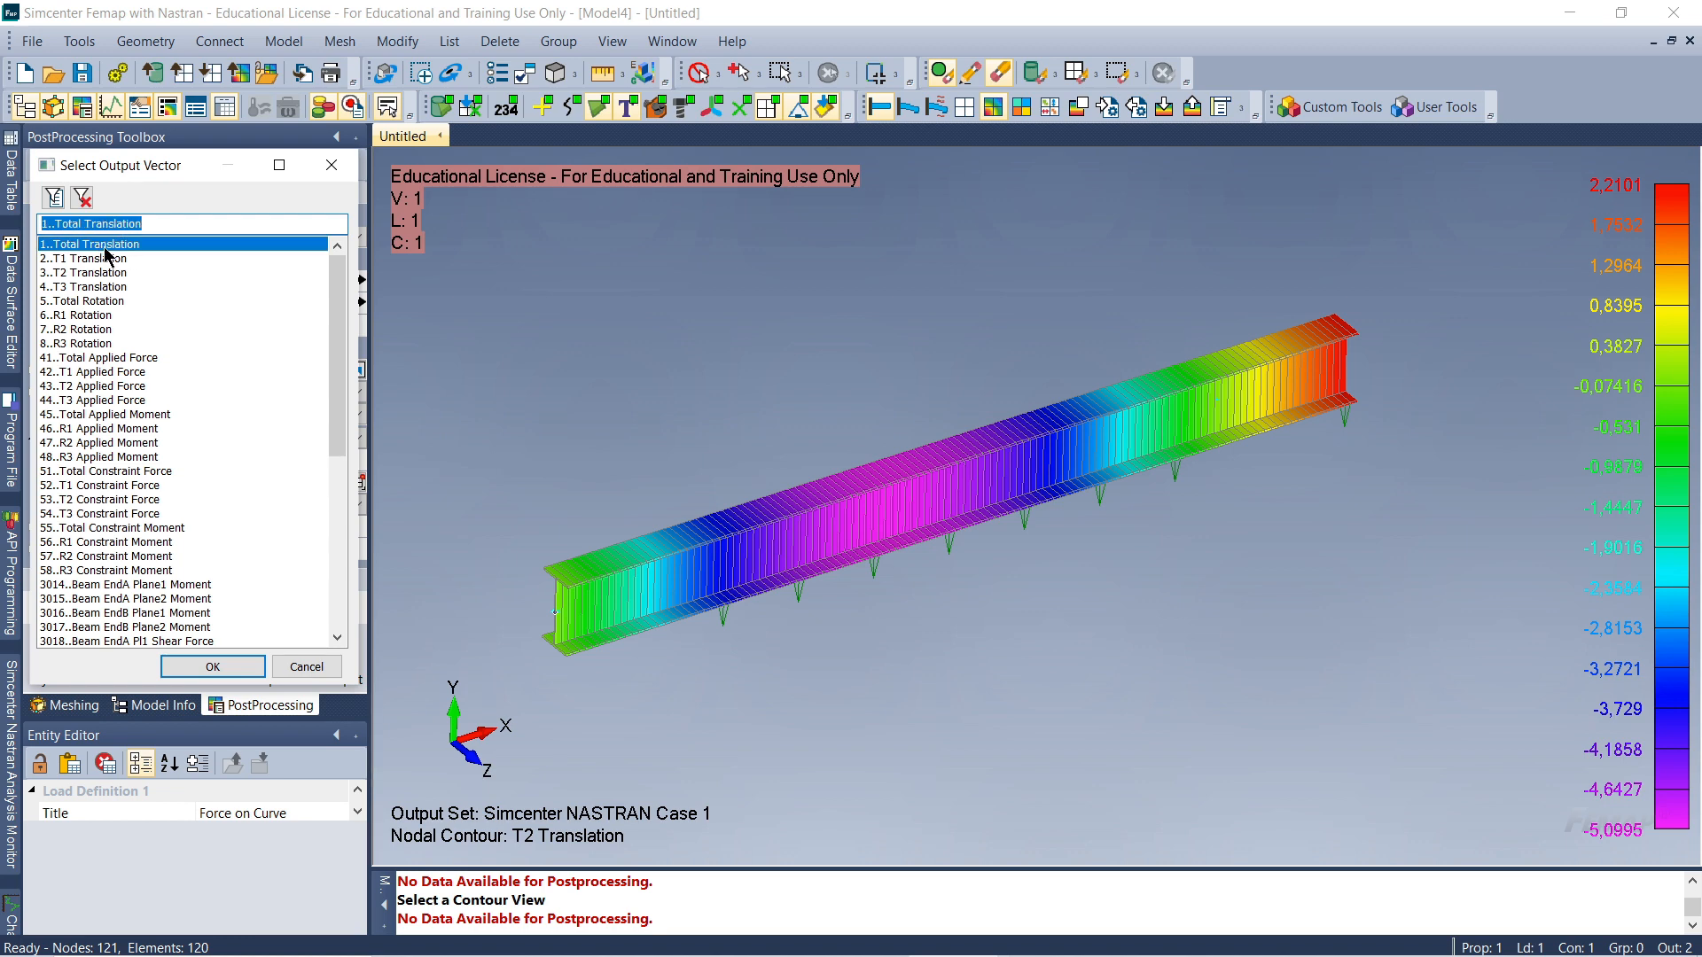
{"action": "left_click", "coordinate": [217, 673]}
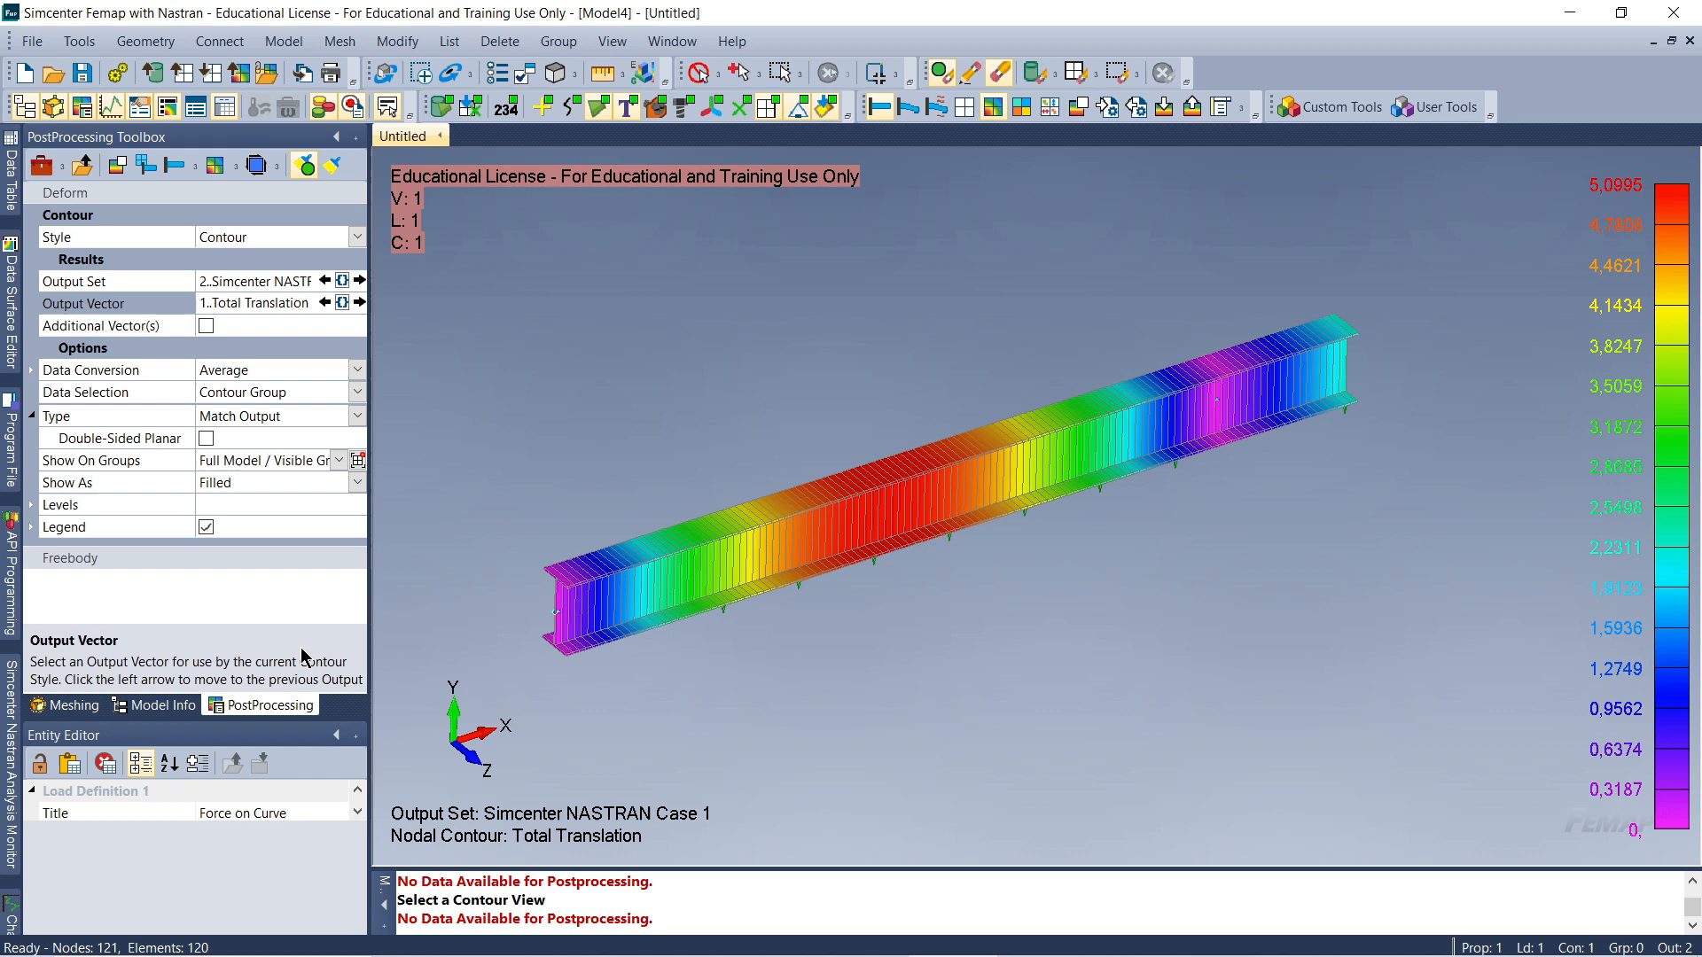
Examine the Total Translation contour along the beam against the colour legend
{"action": "scroll", "coordinate": [1033, 749], "scroll_direction": "down", "scroll_amount": 2}
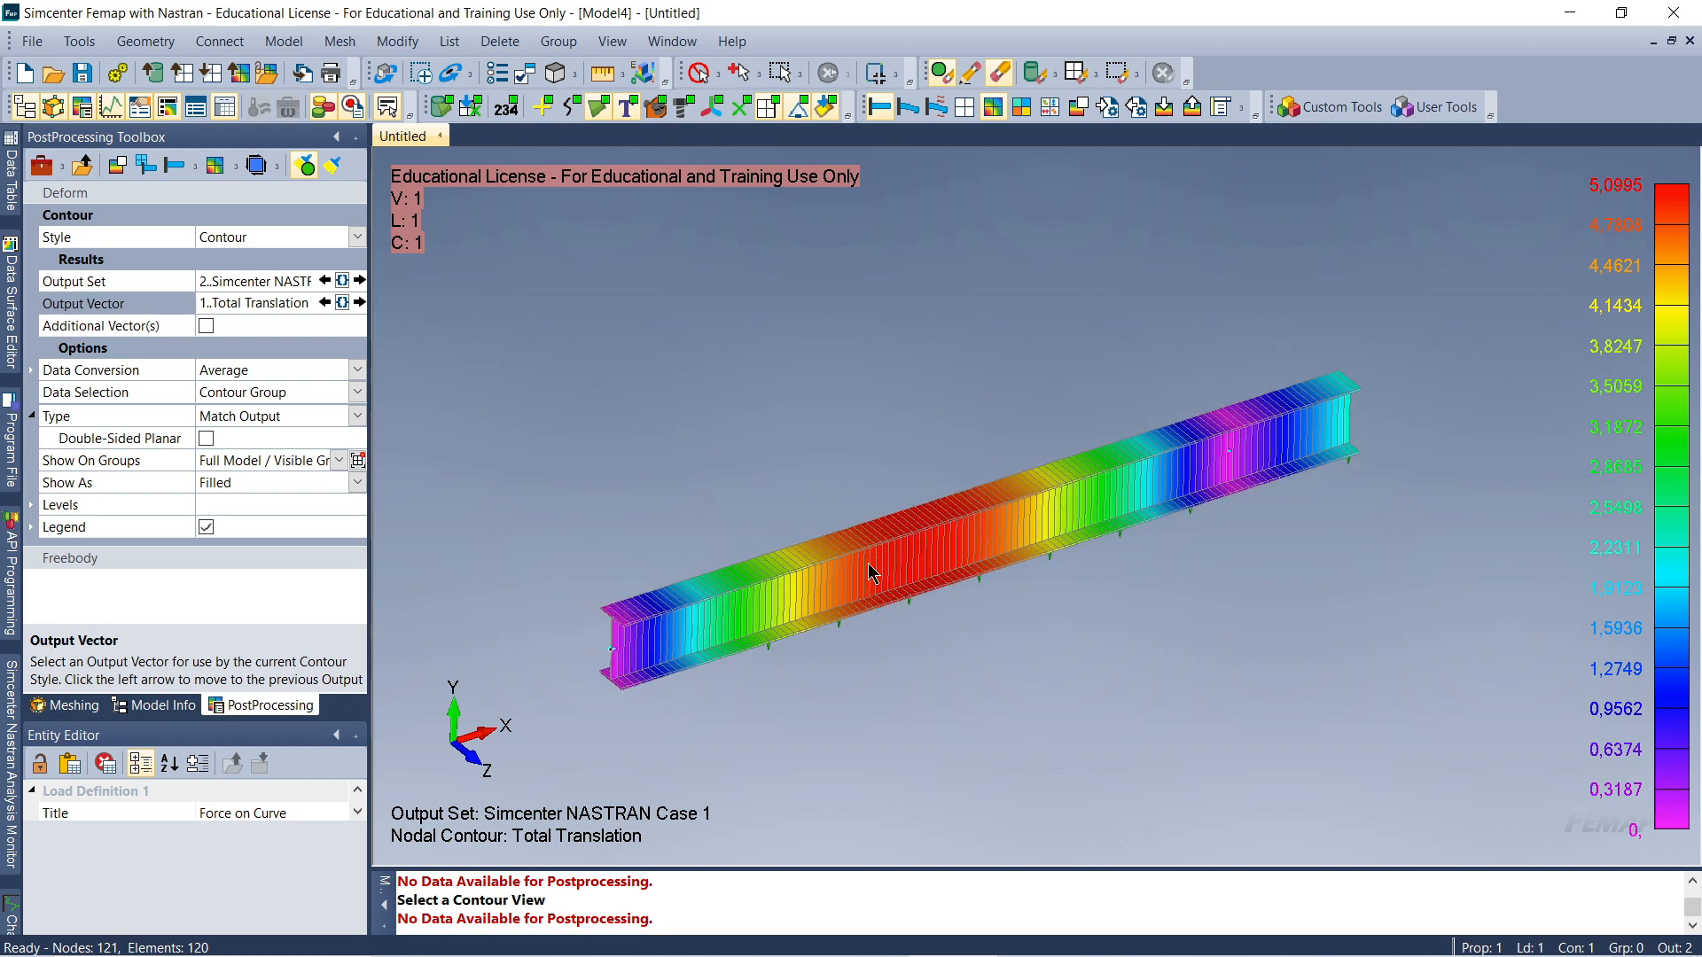
{"action": "scroll", "coordinate": [848, 610], "scroll_direction": "up", "scroll_amount": 1}
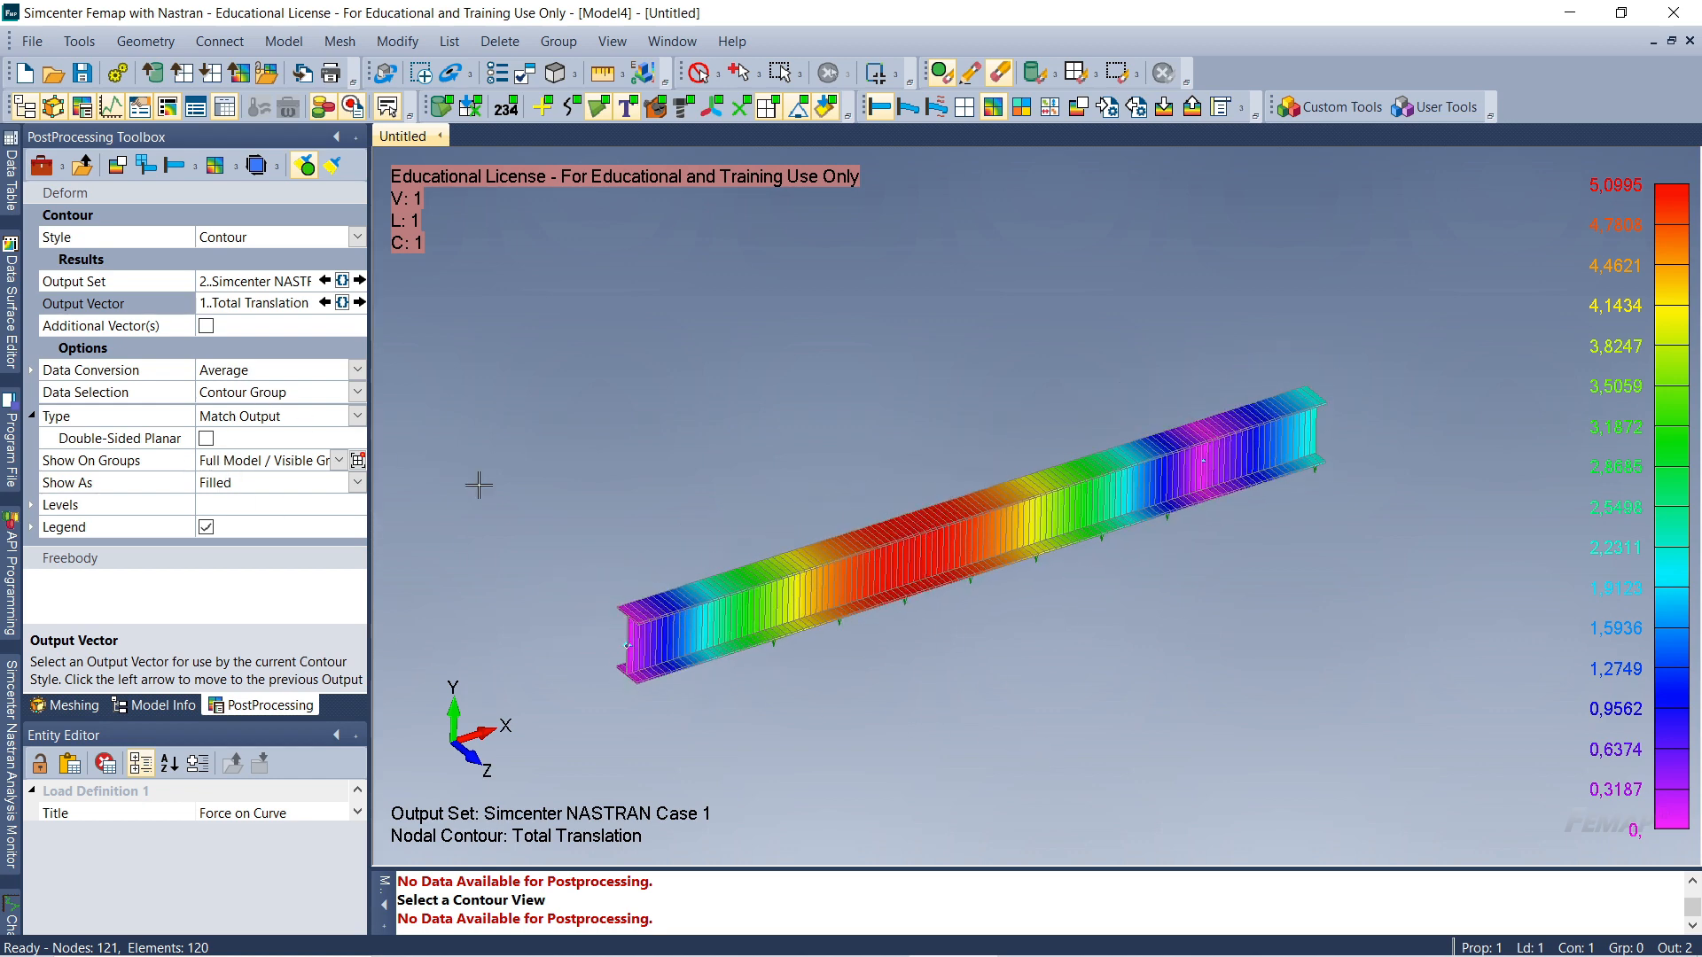
{"action": "scroll", "coordinate": [866, 591], "scroll_direction": "up", "scroll_amount": 1}
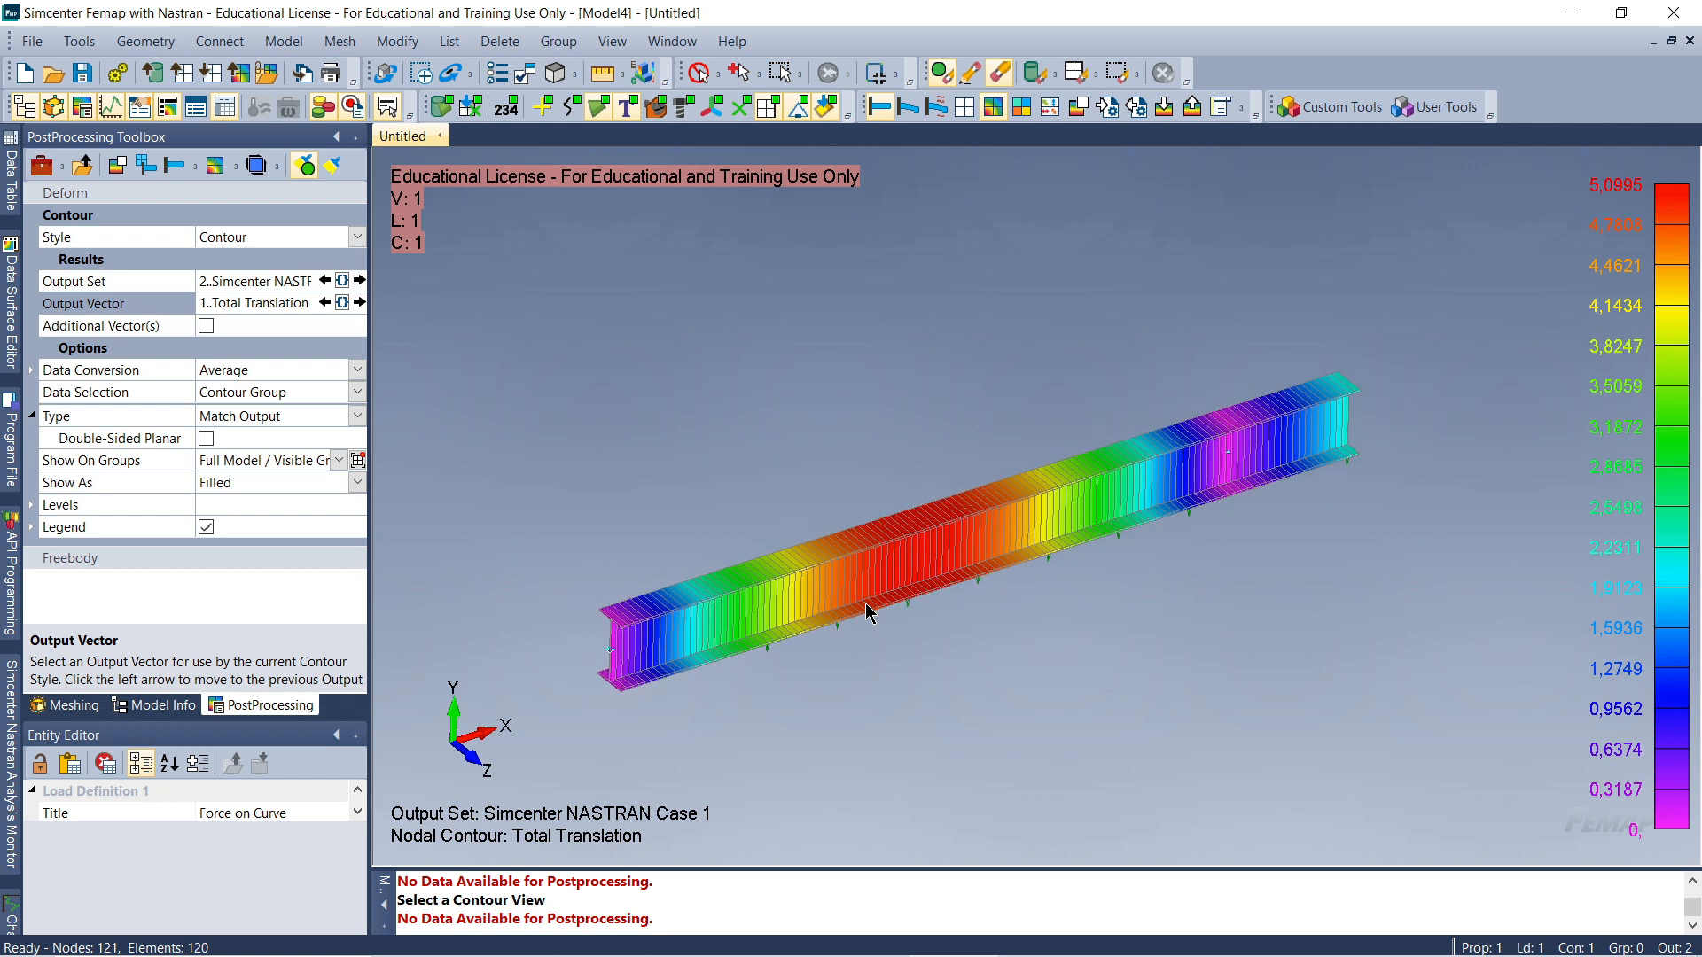
{"action": "scroll", "coordinate": [986, 568], "scroll_direction": "up", "scroll_amount": 1}
{"action": "middle_click_drag", "start_coordinate": [984, 568], "coordinate": [961, 597]}
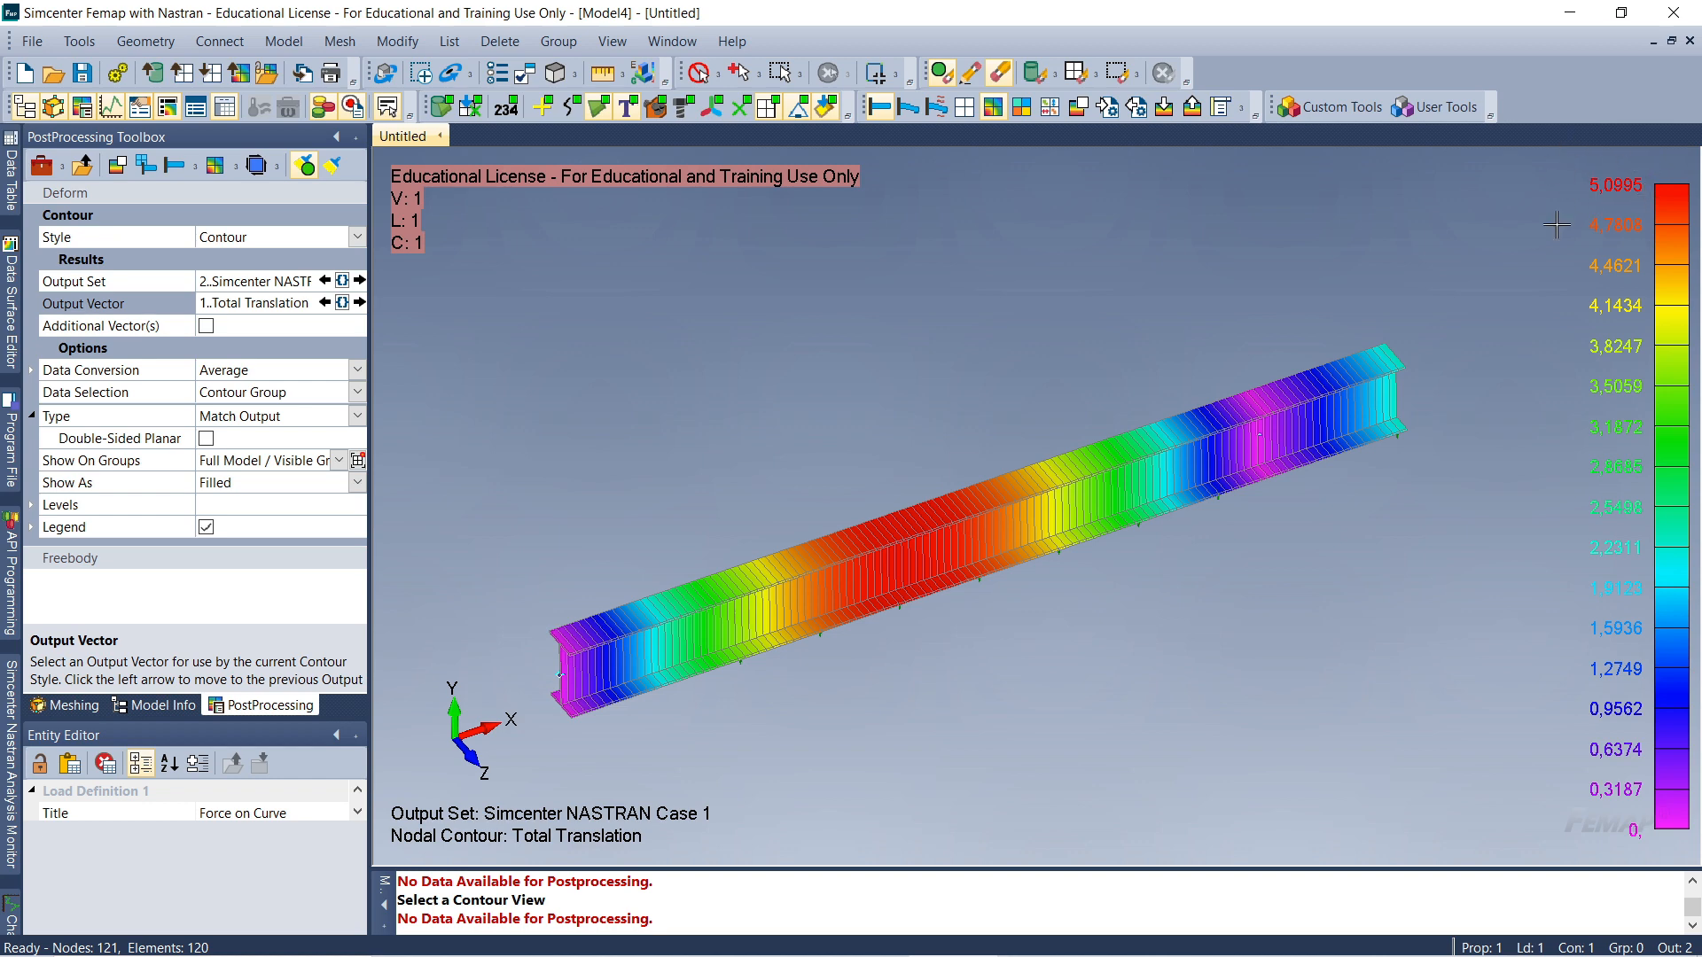
{"action": "scroll", "coordinate": [1073, 558], "scroll_direction": "down", "scroll_amount": 2}
{"action": "middle_click_drag", "start_coordinate": [912, 615], "coordinate": [937, 585]}
{"action": "scroll", "coordinate": [940, 583], "scroll_direction": "up", "scroll_amount": 1}
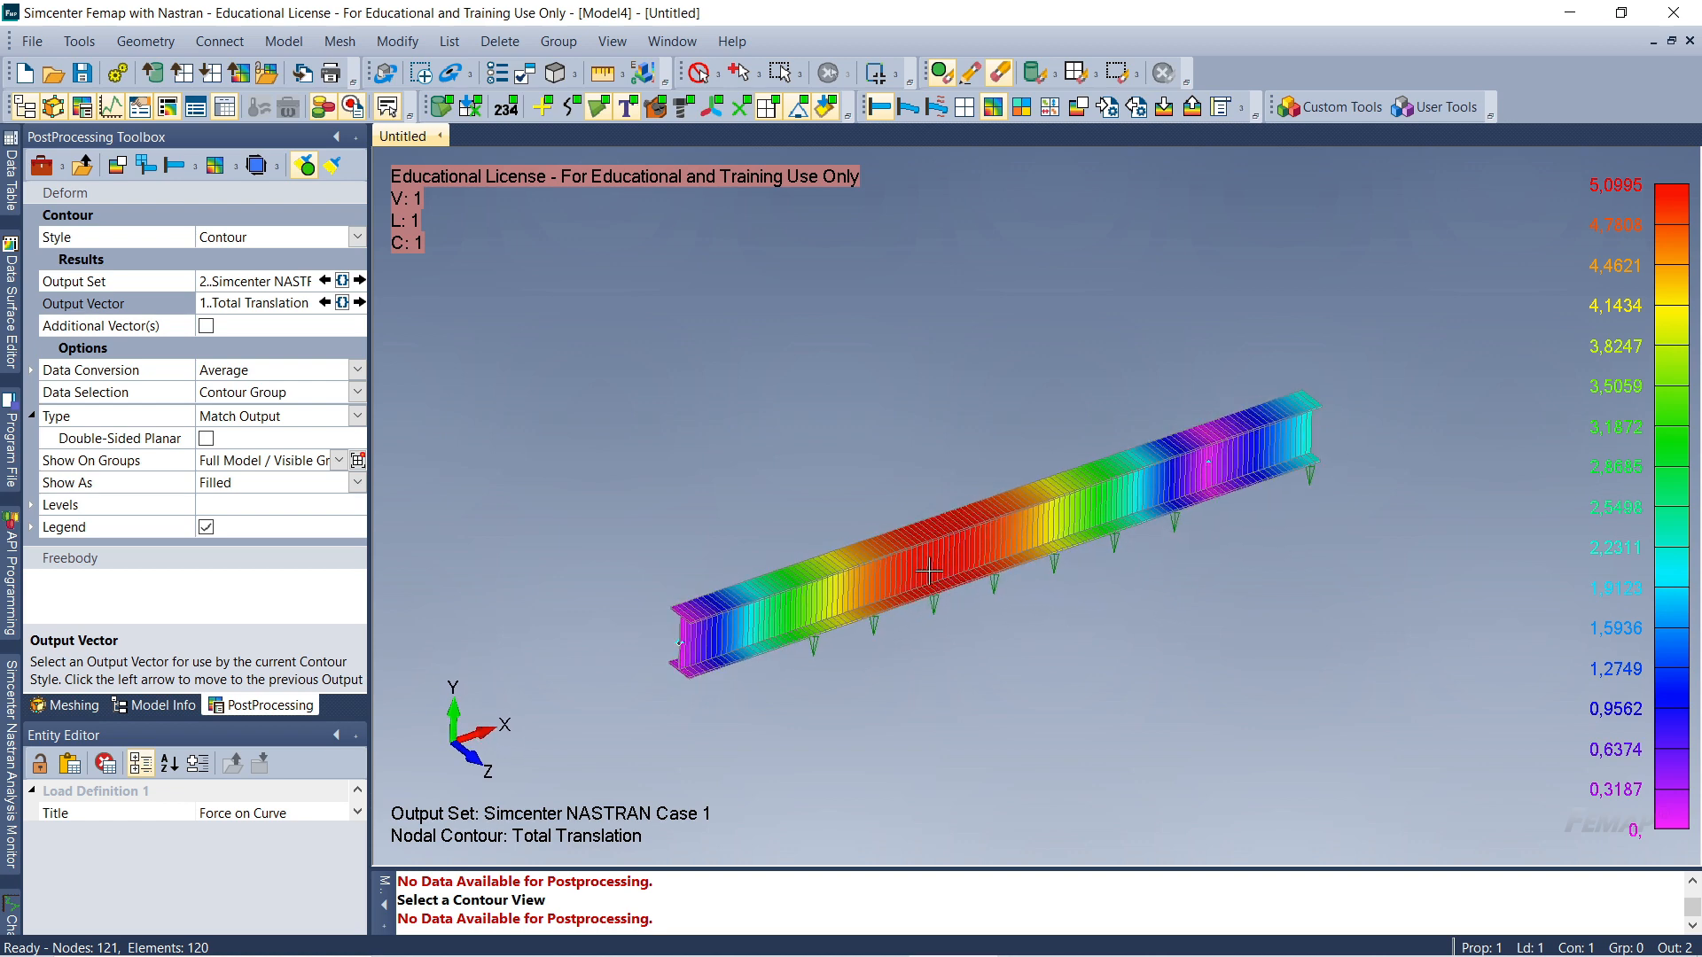
{"action": "scroll", "coordinate": [929, 574], "scroll_direction": "up", "scroll_amount": 1}
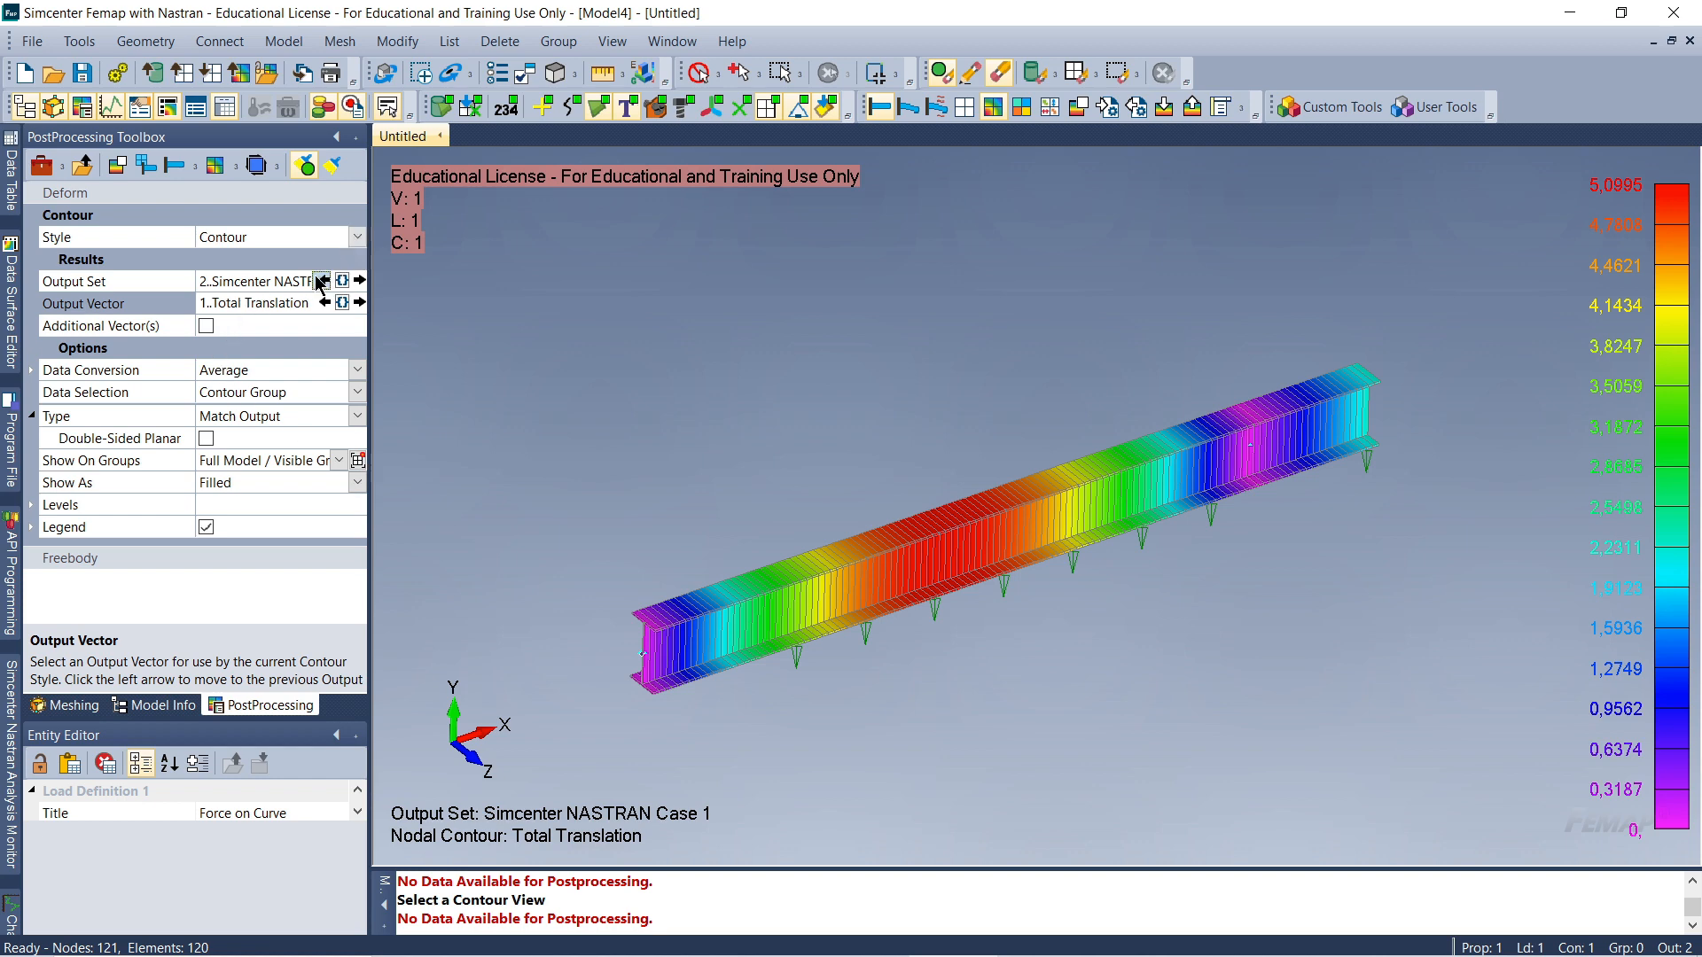
{"action": "scroll", "coordinate": [926, 535], "scroll_direction": "down", "scroll_amount": 3}
{"action": "scroll", "coordinate": [916, 528], "scroll_direction": "up", "scroll_amount": 3}
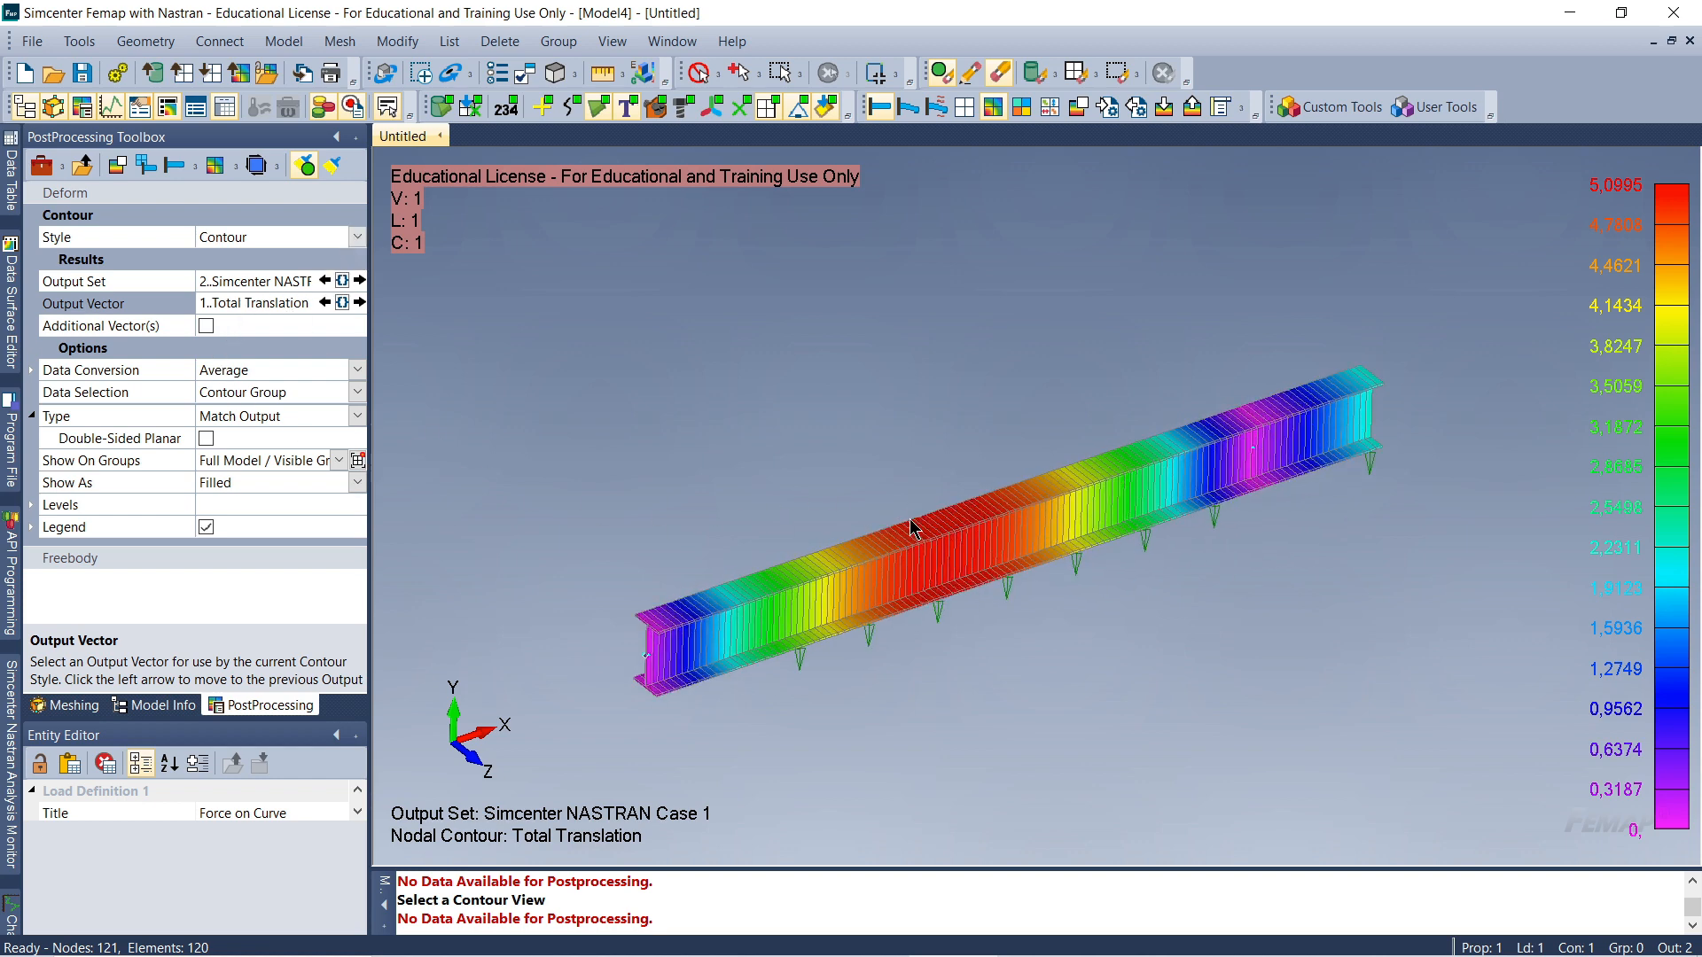
Set the postprocessing deform style to Deformed and view the deflected shape of the beam
{"action": "left_click", "coordinate": [186, 217]}
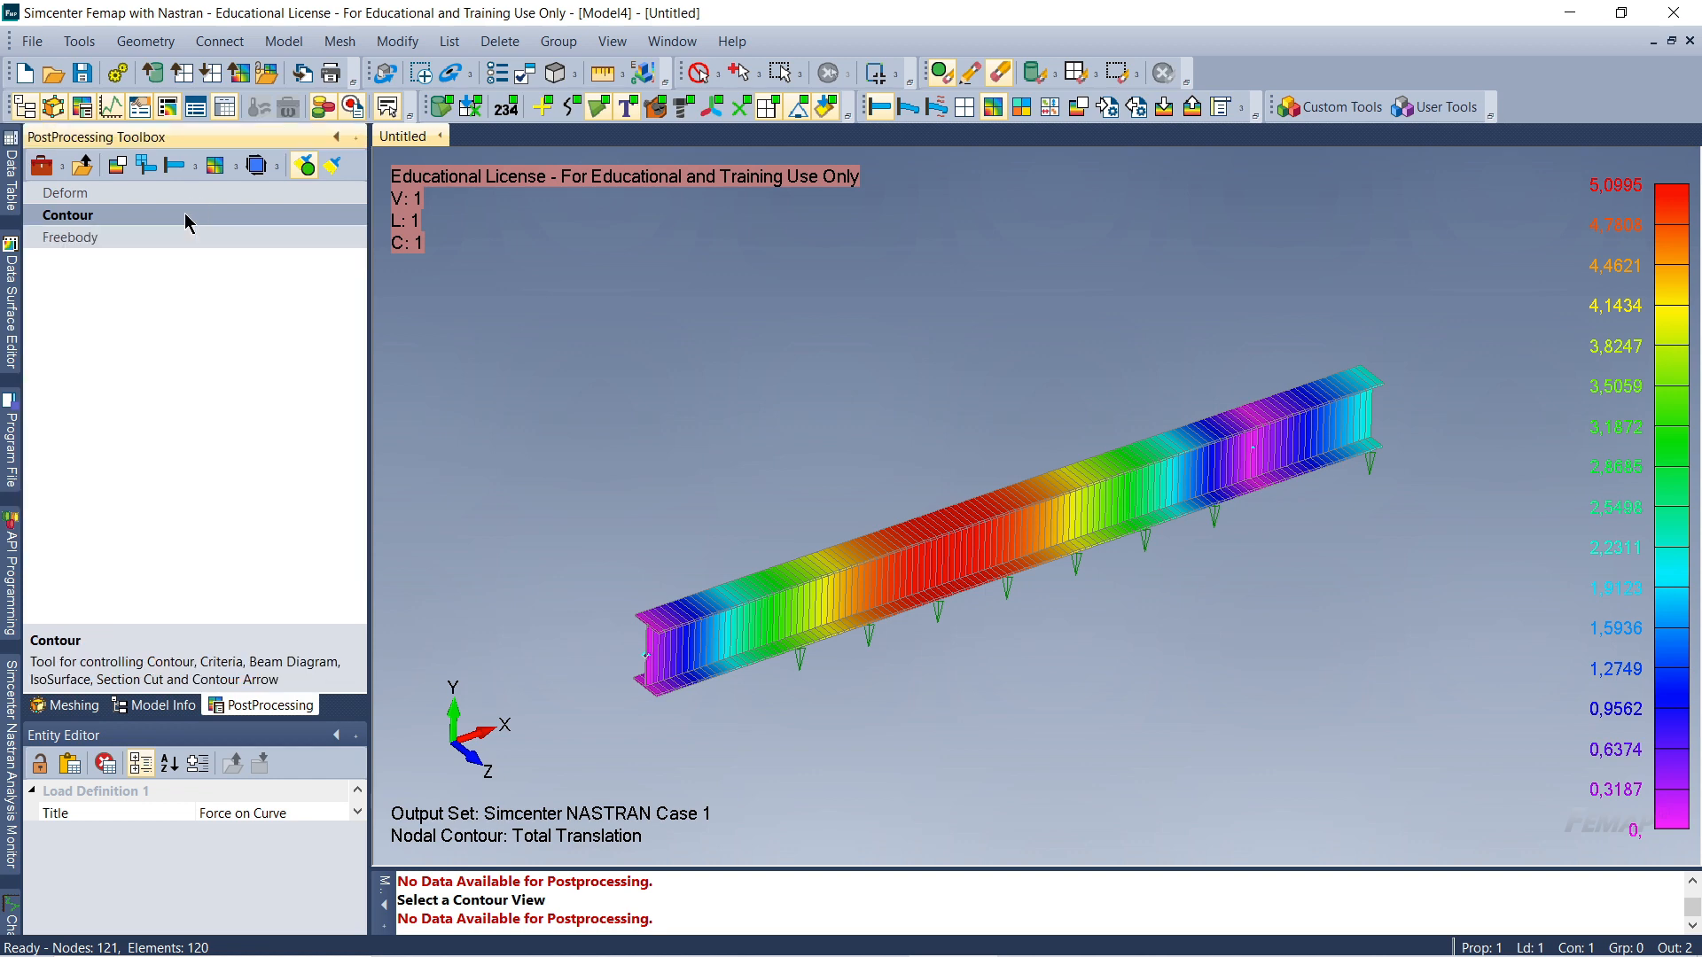
{"action": "left_click", "coordinate": [104, 195]}
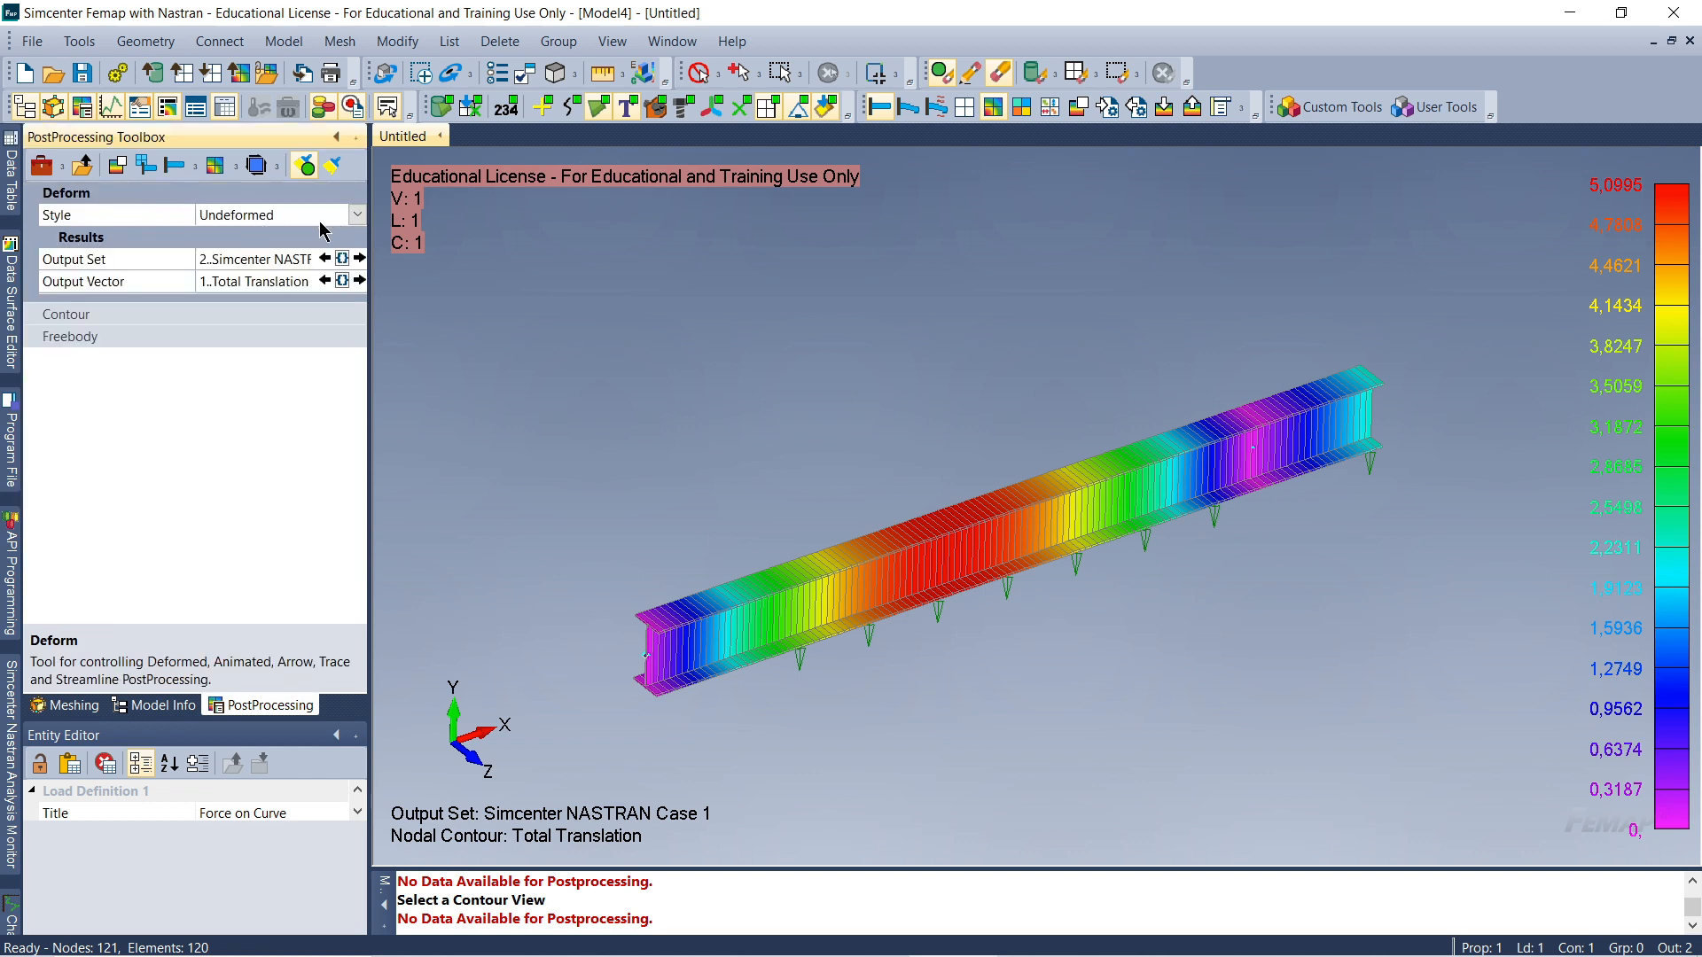
{"action": "left_click", "coordinate": [355, 215]}
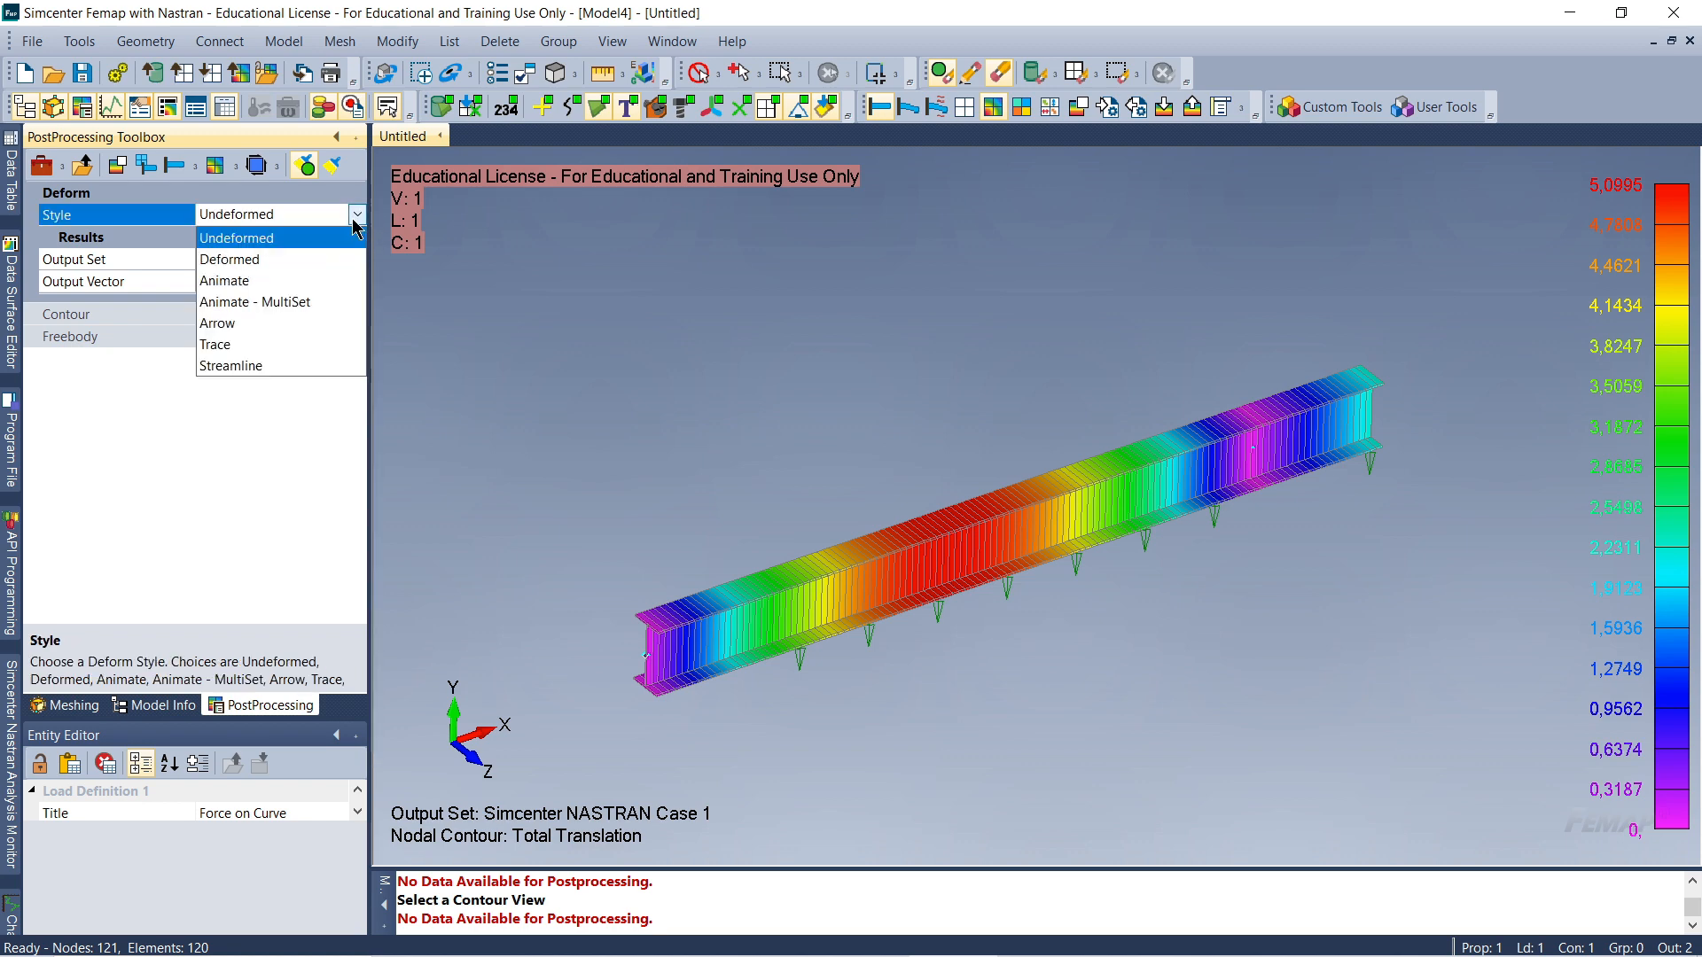
{"action": "left_click", "coordinate": [257, 259]}
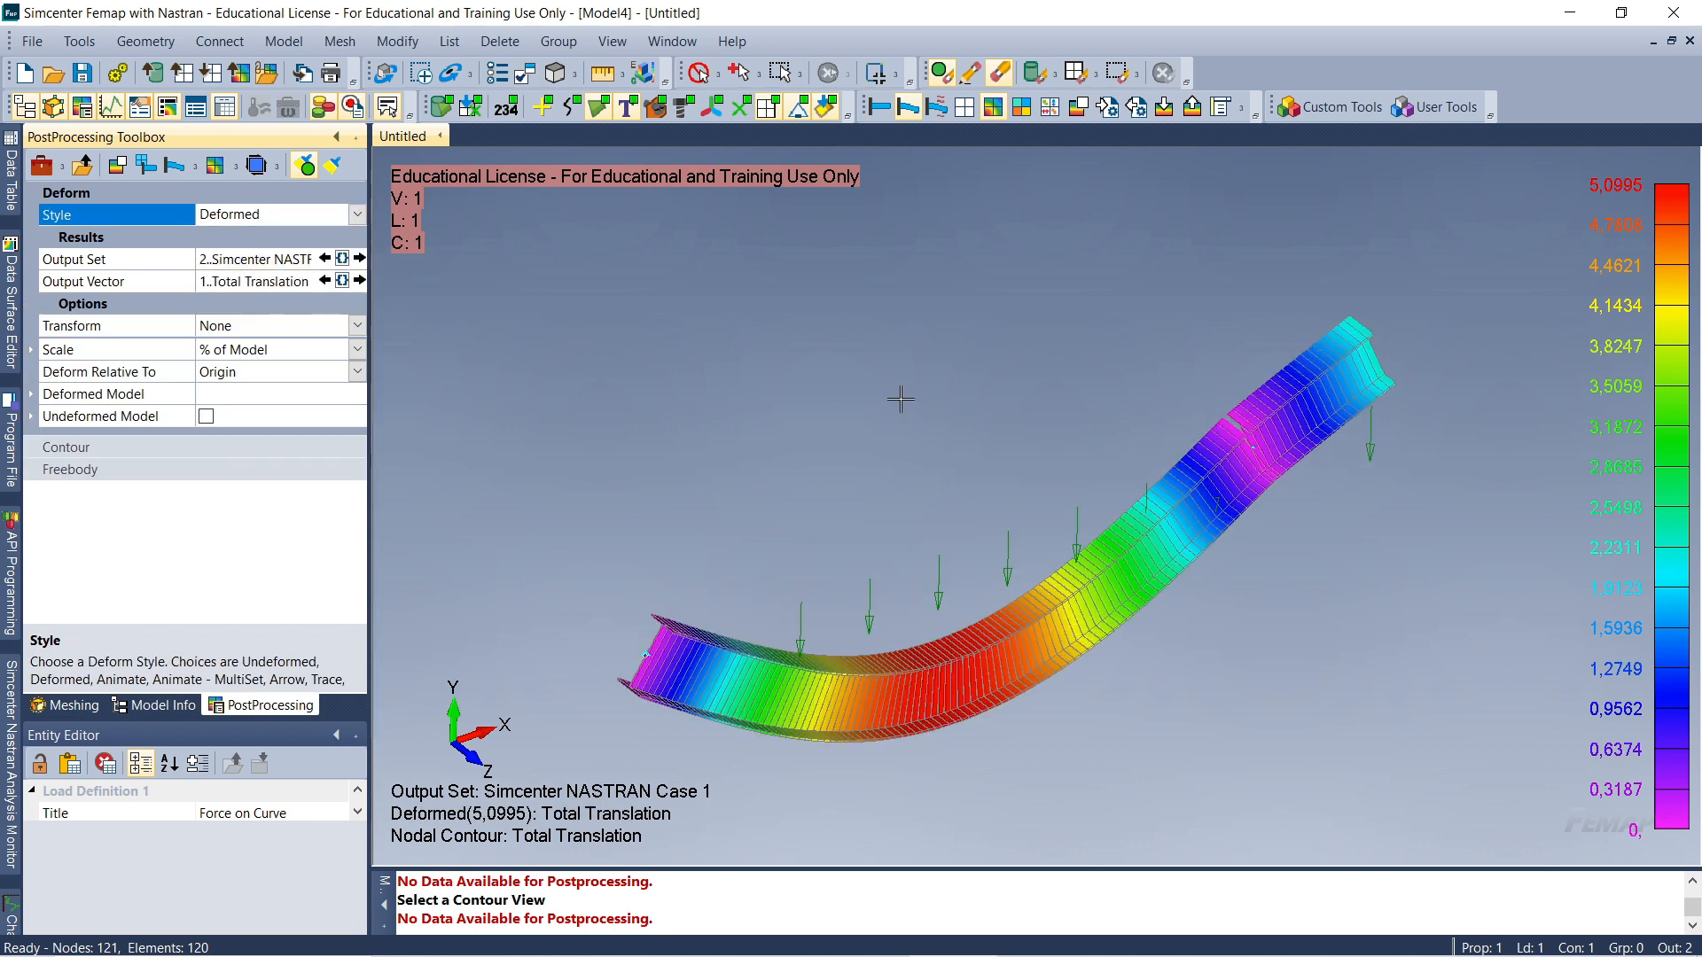
{"action": "middle_click_drag", "start_coordinate": [976, 401], "coordinate": [963, 544]}
{"action": "scroll", "coordinate": [962, 544], "scroll_direction": "up", "scroll_amount": 2}
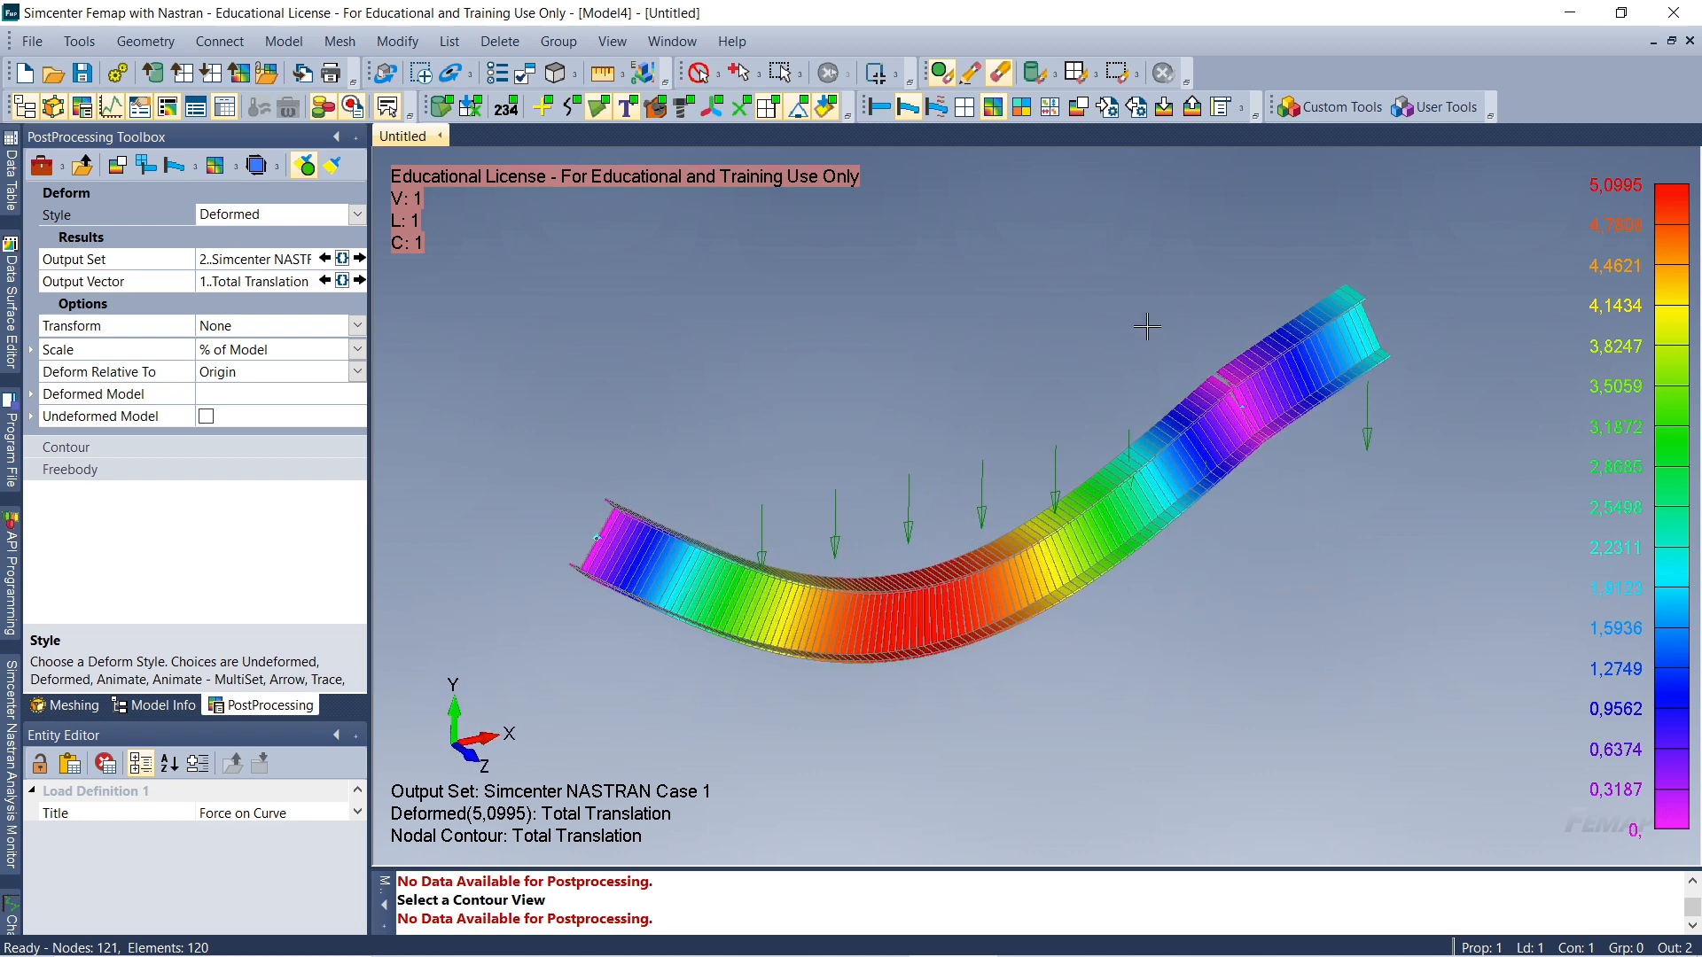
Set the deformation scale of the deformed beam display to 1 percent
{"action": "left_click", "coordinate": [1240, 113]}
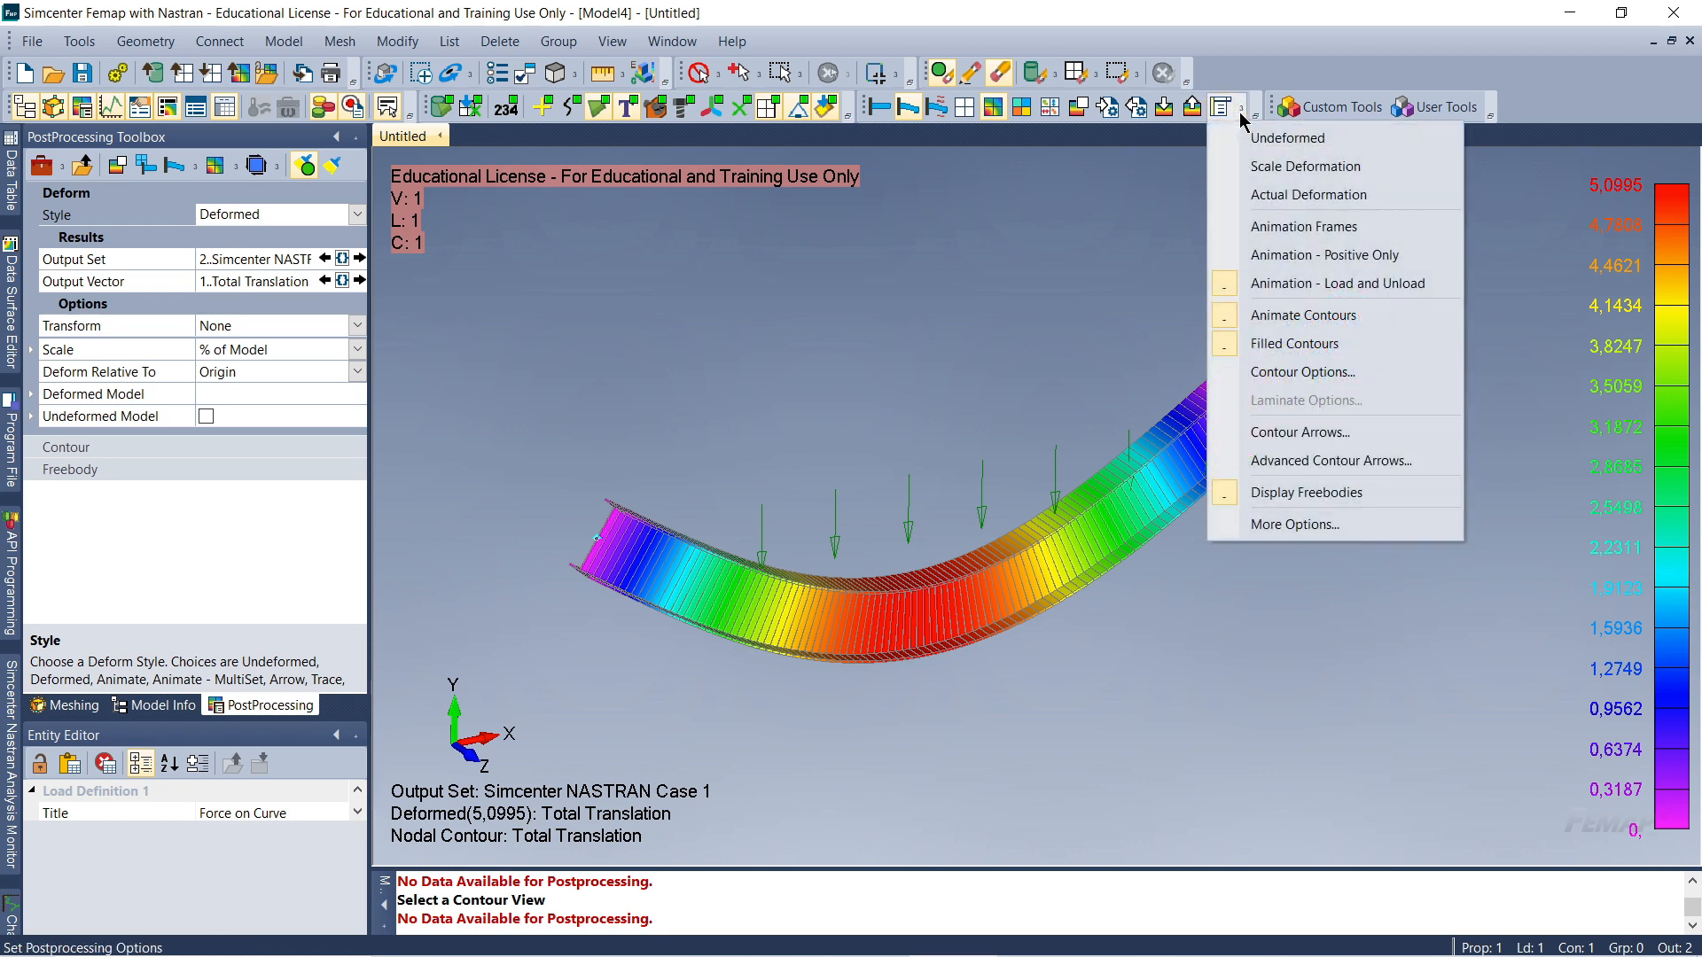
{"action": "left_click", "coordinate": [1317, 168]}
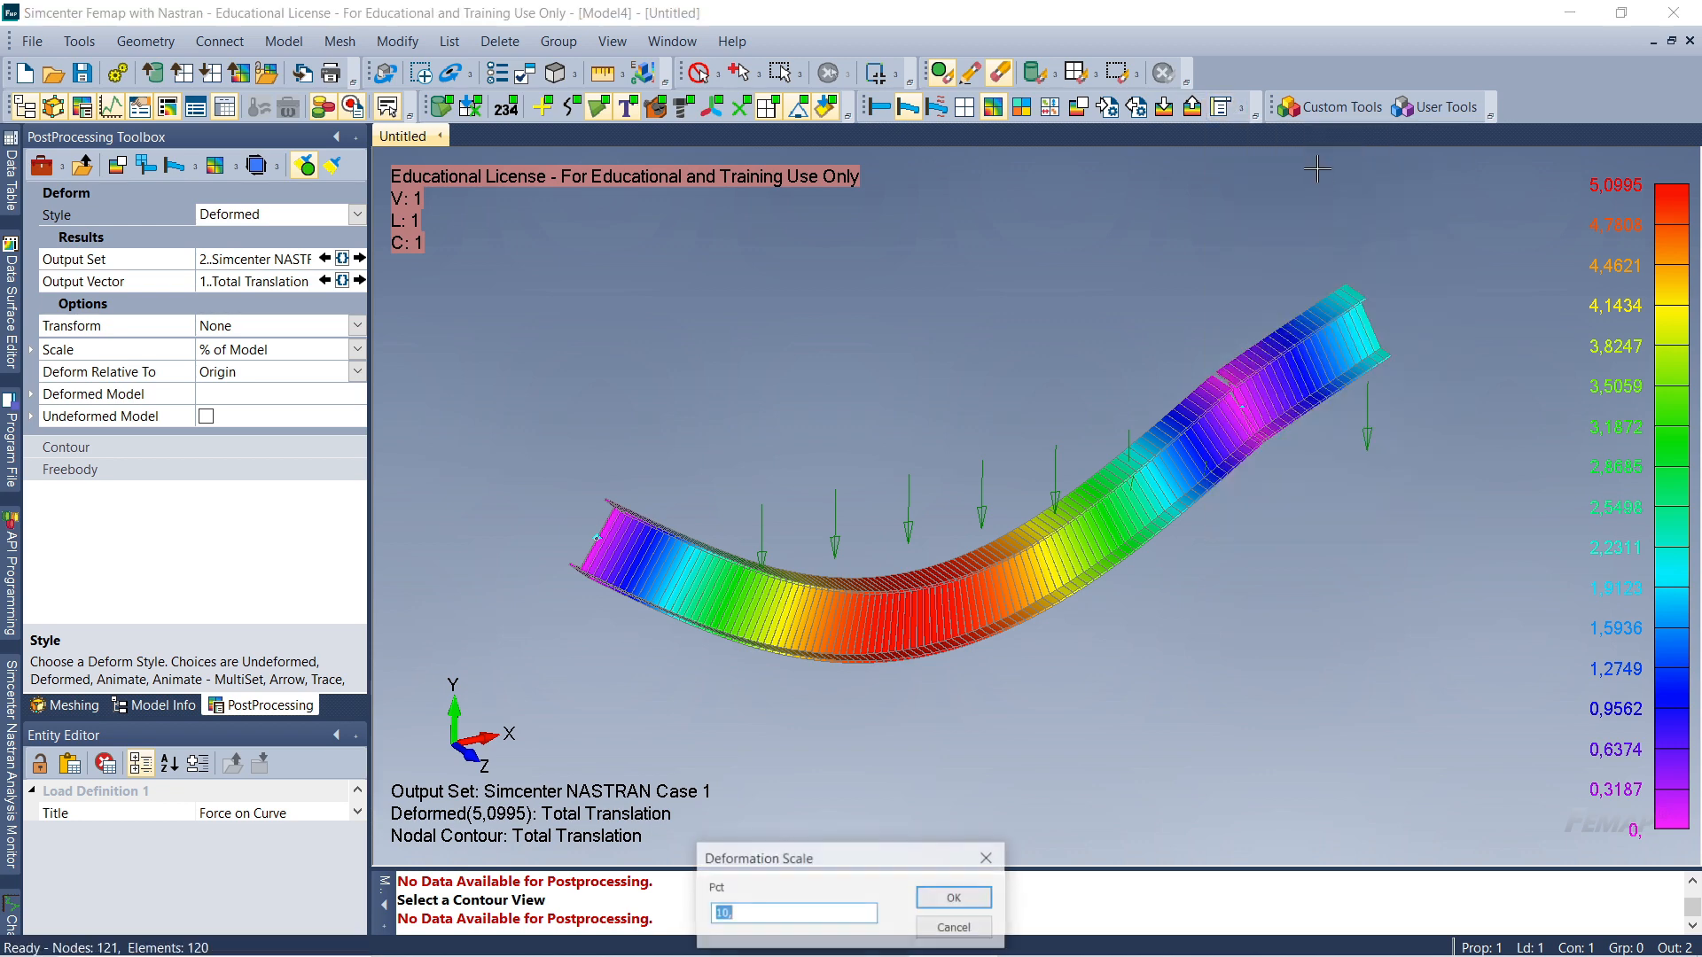
{"action": "left_click_drag", "start_coordinate": [841, 868], "coordinate": [1151, 612]}
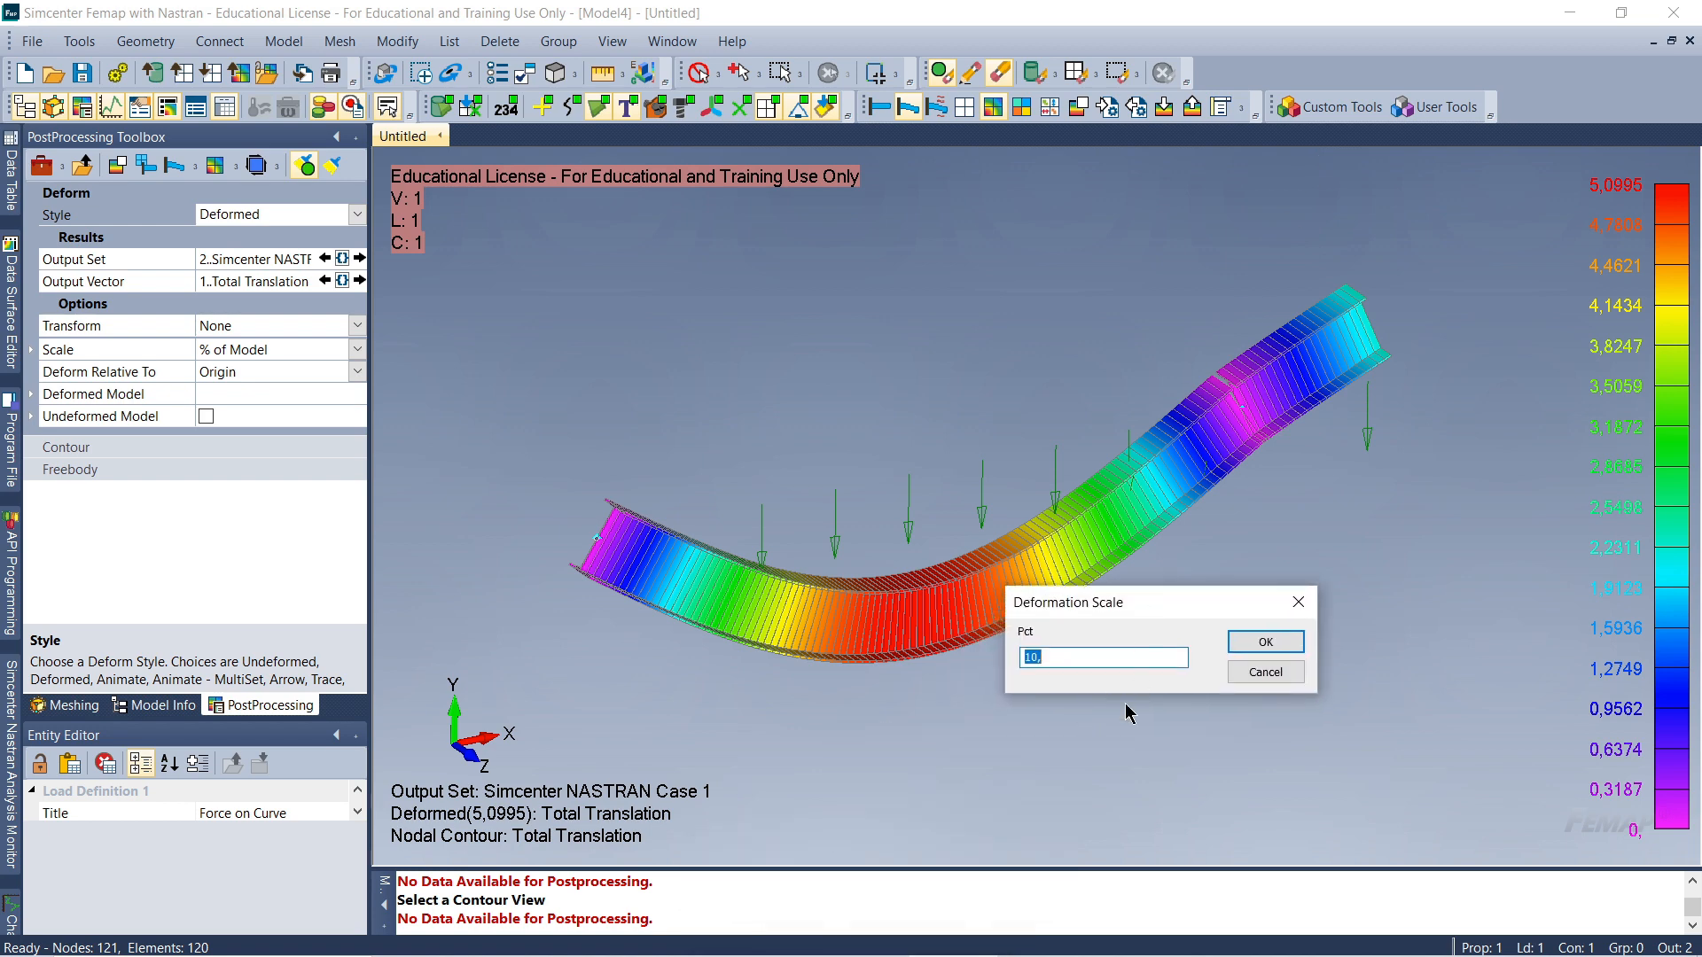
{"action": "left_click_drag", "start_coordinate": [1147, 590], "coordinate": [1135, 663]}
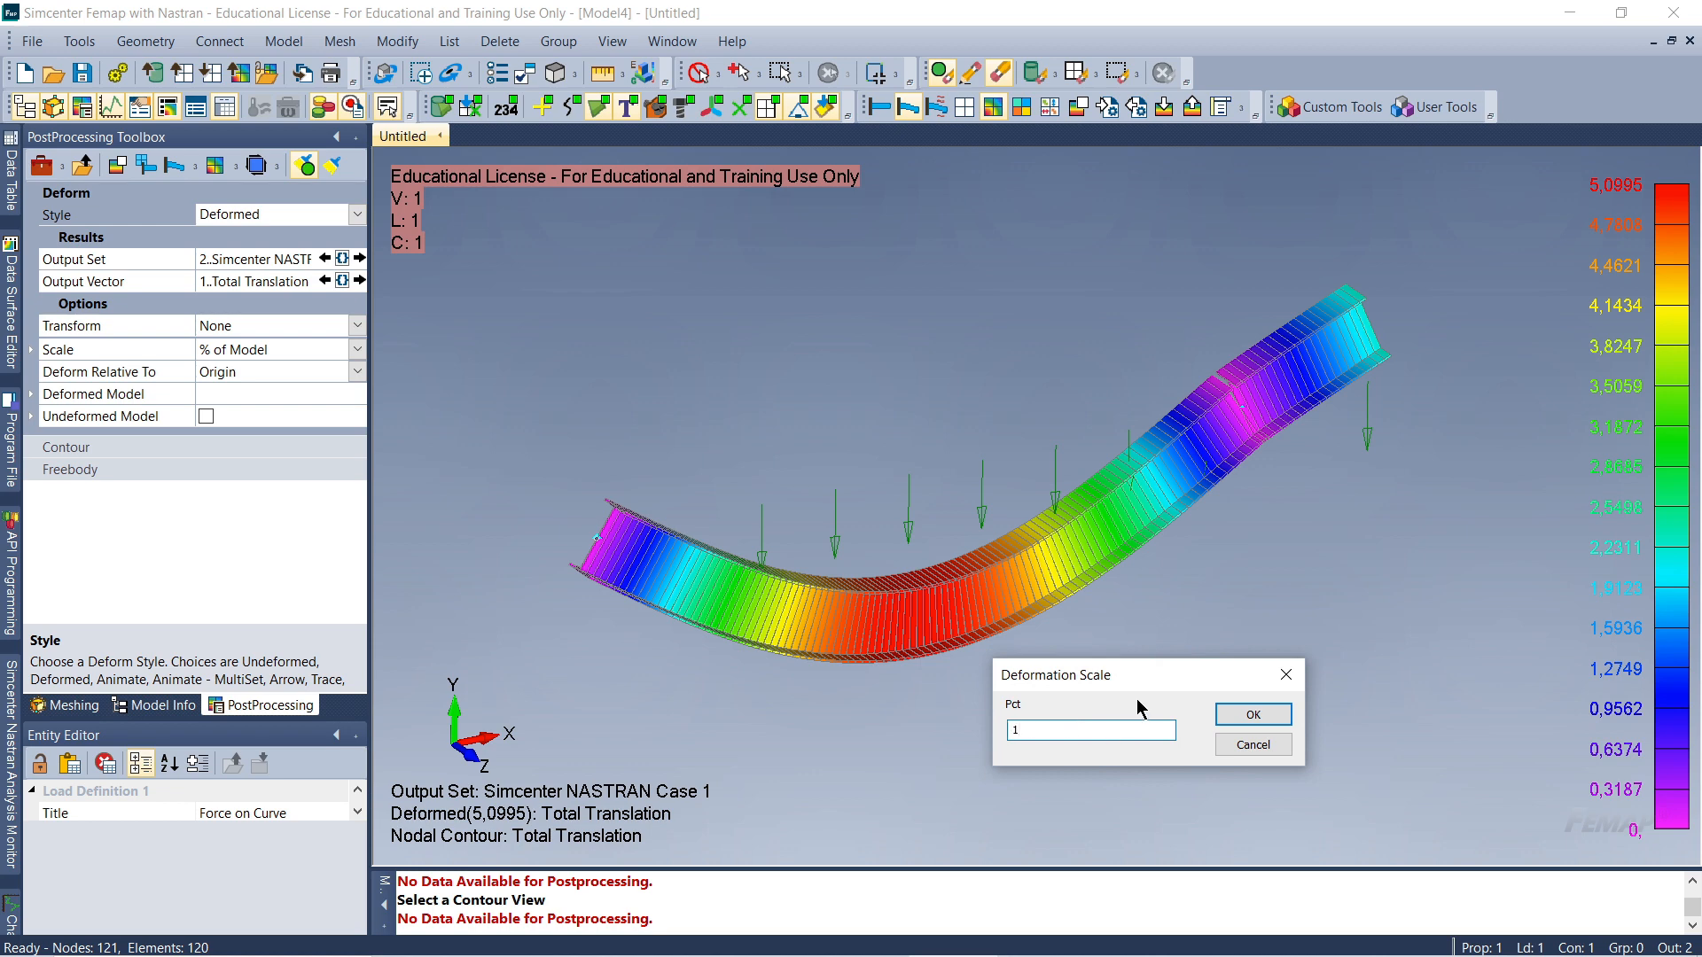
{"action": "left_click_drag", "start_coordinate": [1157, 681], "coordinate": [1160, 692]}
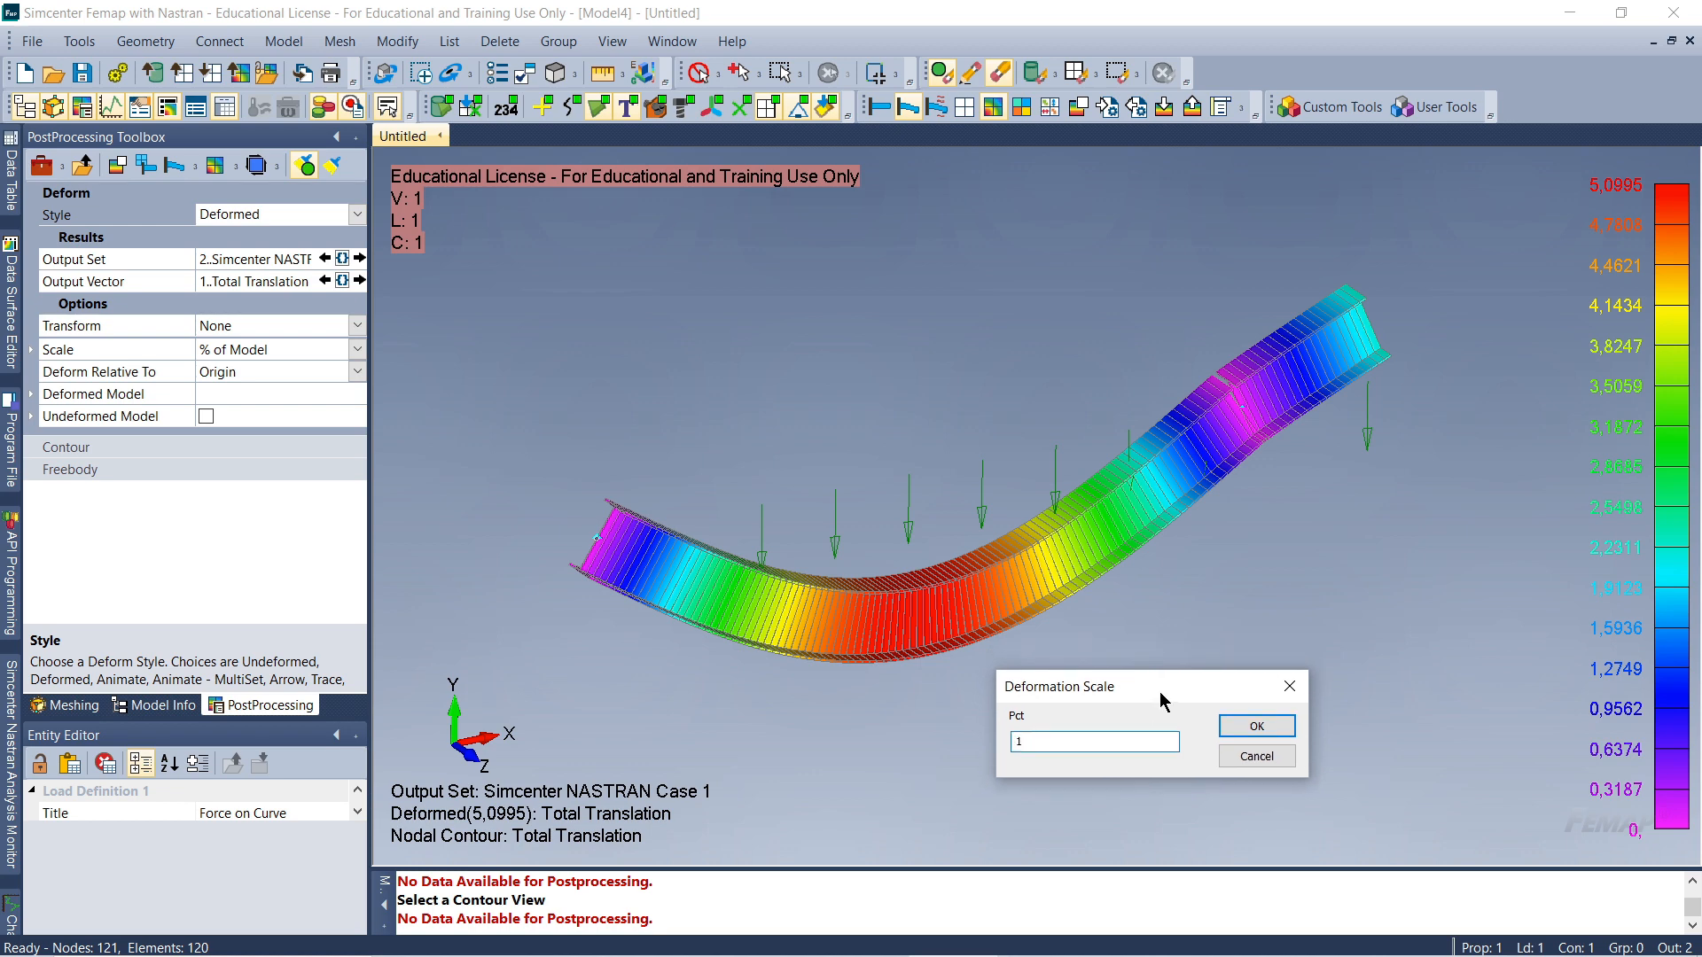
{"action": "left_click", "coordinate": [1241, 725]}
{"action": "middle_click_drag", "start_coordinate": [966, 492], "coordinate": [961, 425]}
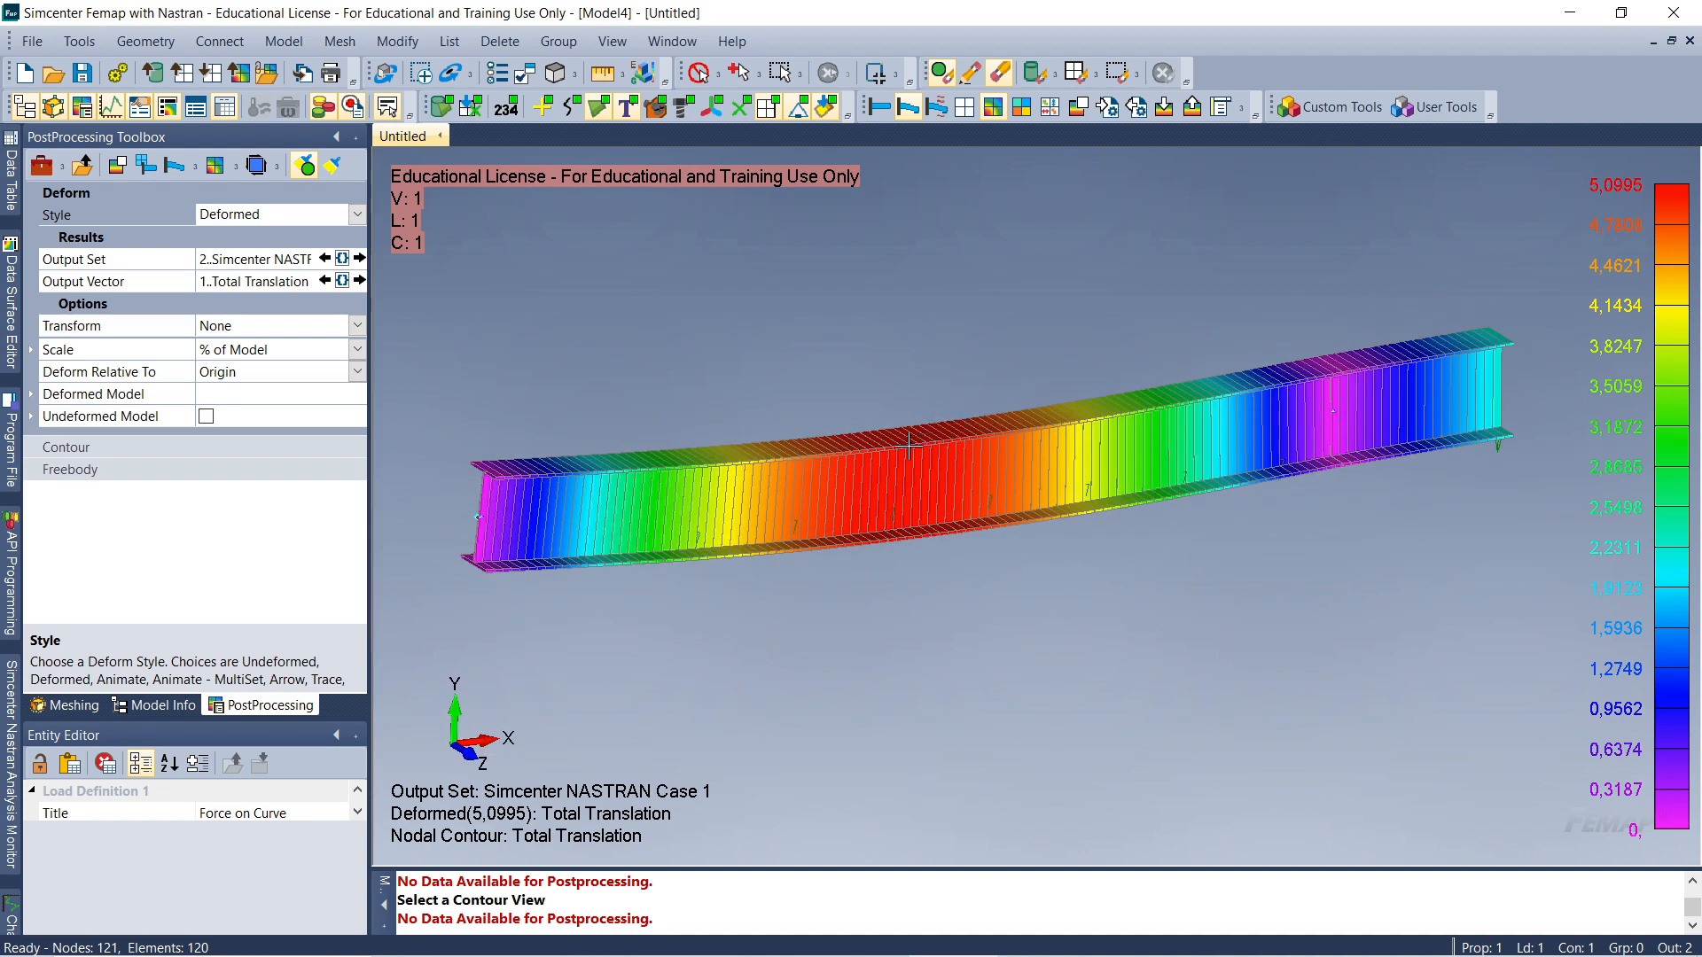
Examine the deformed beam's Total Translation contour from several angles and compare its colours with the legend
{"action": "middle_click_drag", "start_coordinate": [1128, 414], "coordinate": [1002, 456]}
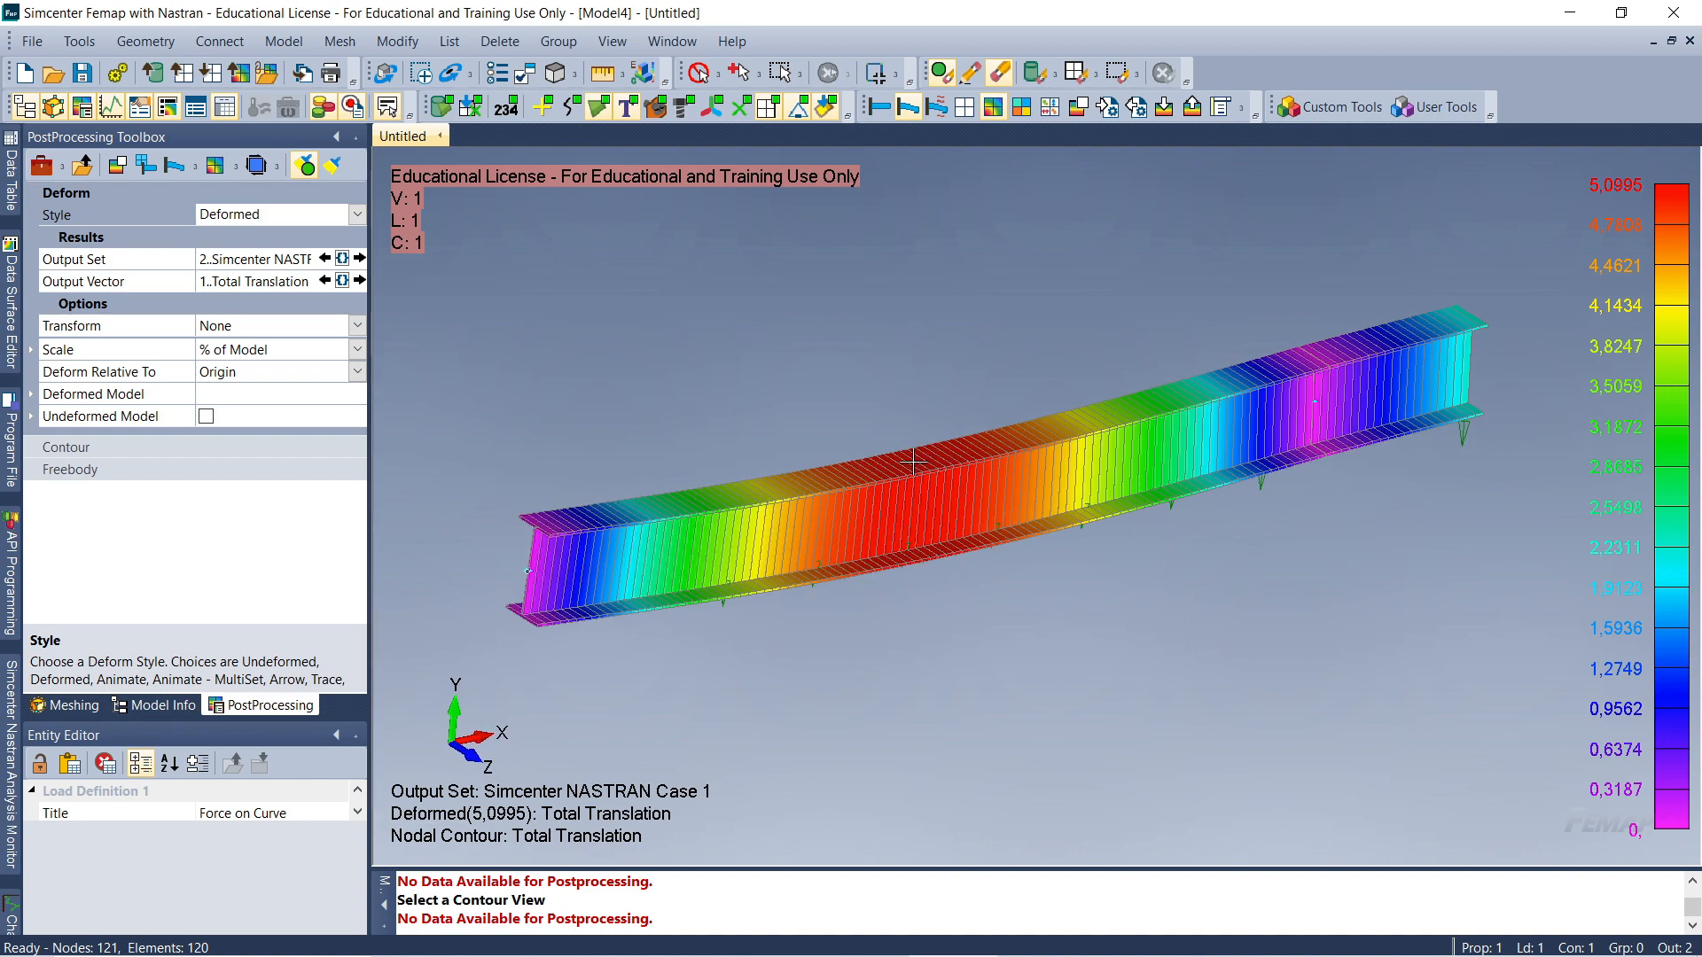
{"action": "scroll", "coordinate": [896, 464], "scroll_direction": "up", "scroll_amount": 3}
{"action": "mouse_move", "coordinate": [935, 462]}
{"action": "middle_mouse_down"}
{"action": "mouse_move", "coordinate": [889, 464]}
{"action": "mouse_move", "coordinate": [940, 461]}
{"action": "middle_mouse_up"}
{"action": "scroll", "coordinate": [939, 548], "scroll_direction": "down", "scroll_amount": 3}
{"action": "middle_click_drag", "start_coordinate": [942, 554], "coordinate": [896, 493]}
{"action": "middle_click_drag", "start_coordinate": [904, 512], "coordinate": [940, 476]}
{"action": "scroll", "coordinate": [942, 463], "scroll_direction": "up", "scroll_amount": 3}
{"action": "scroll", "coordinate": [964, 481], "scroll_direction": "down", "scroll_amount": 2}
{"action": "scroll", "coordinate": [963, 481], "scroll_direction": "up", "scroll_amount": 2}
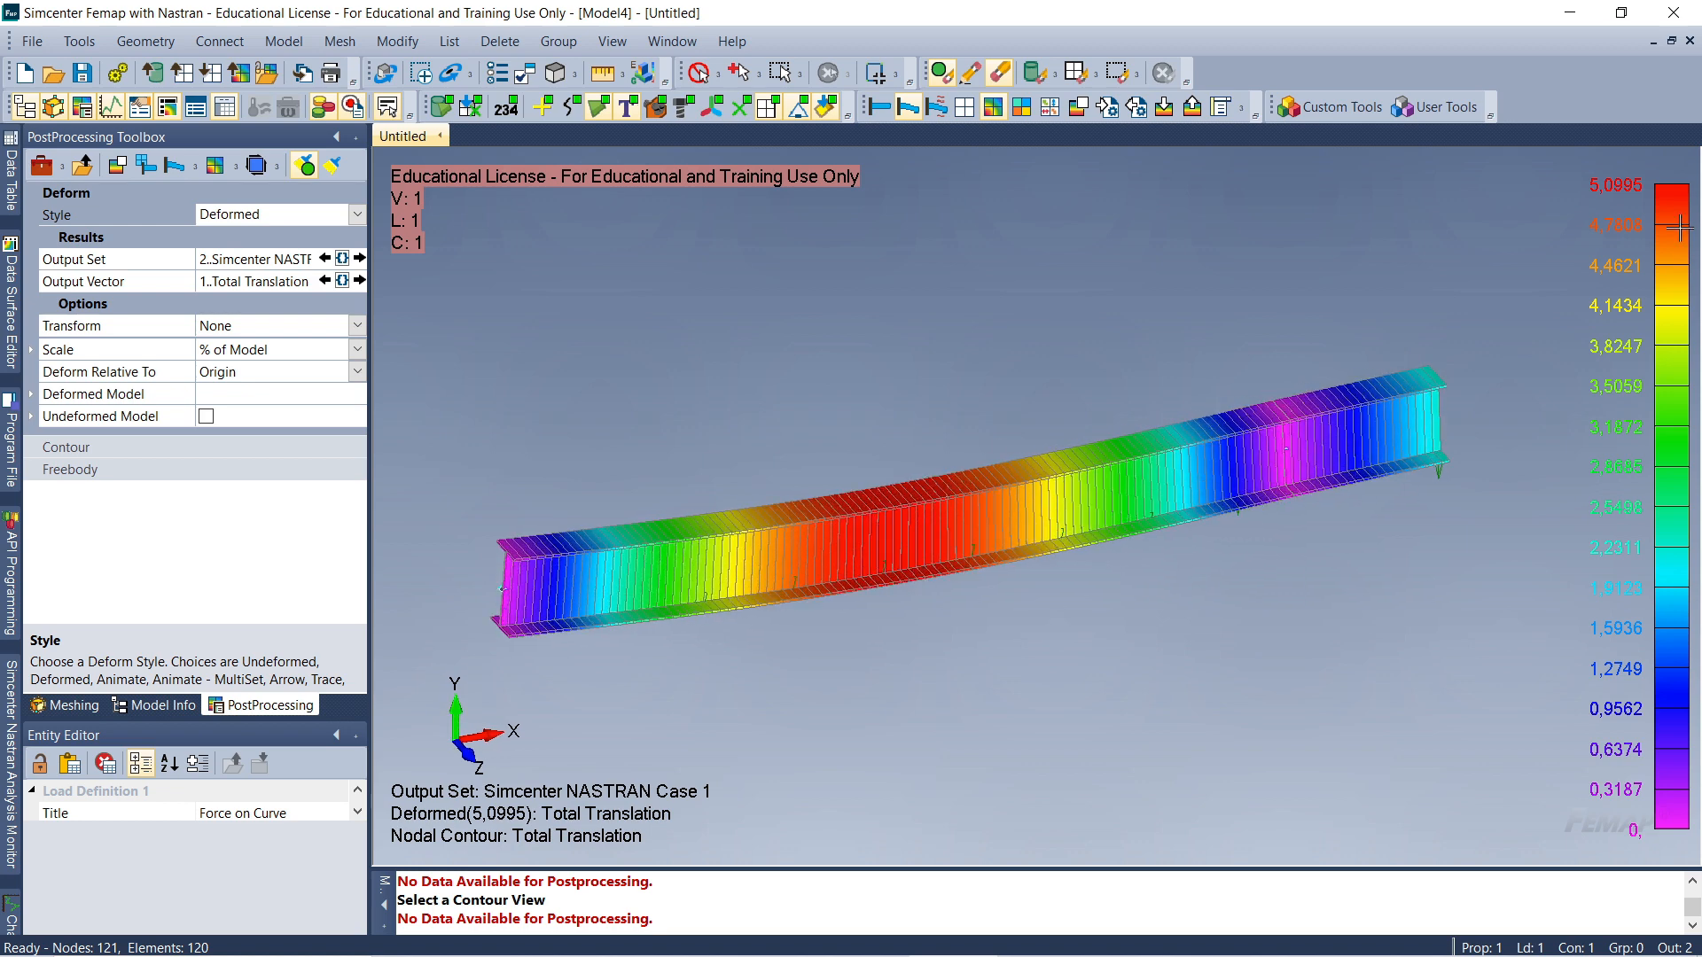
{"action": "scroll", "coordinate": [1083, 472], "scroll_direction": "down", "scroll_amount": 1}
{"action": "scroll", "coordinate": [991, 514], "scroll_direction": "up", "scroll_amount": 1}
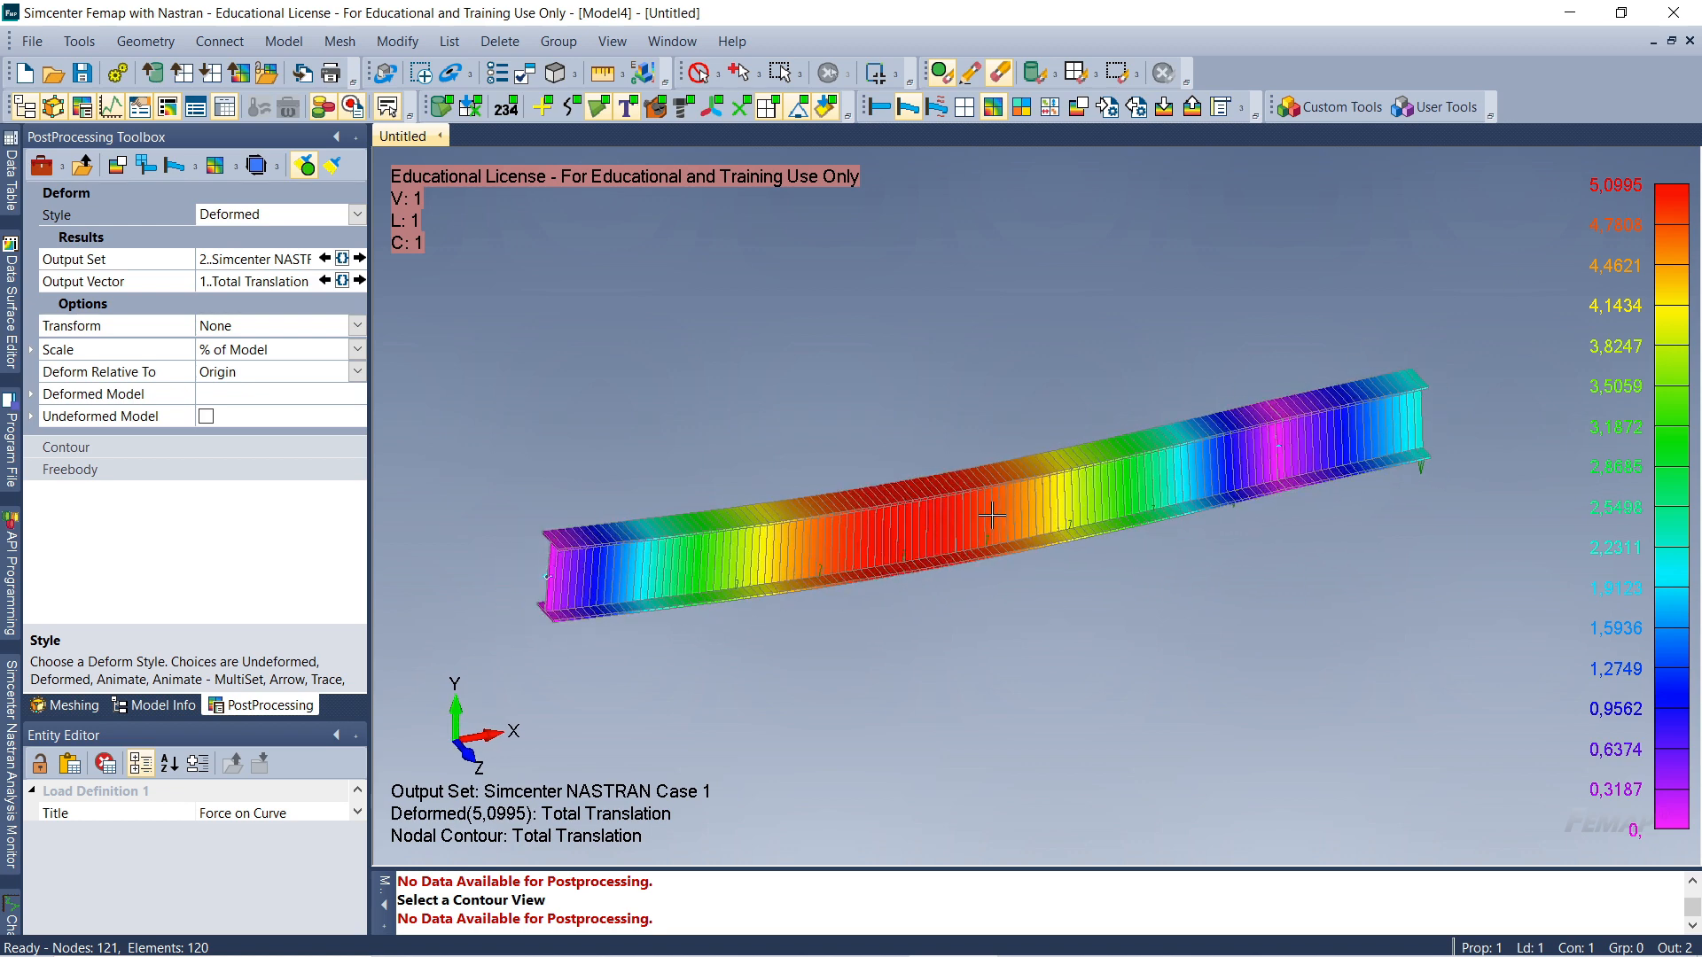
{"action": "scroll", "coordinate": [992, 515], "scroll_direction": "down", "scroll_amount": 2}
{"action": "middle_click_drag", "start_coordinate": [868, 445], "coordinate": [898, 478]}
{"action": "scroll", "coordinate": [897, 479], "scroll_direction": "up", "scroll_amount": 4}
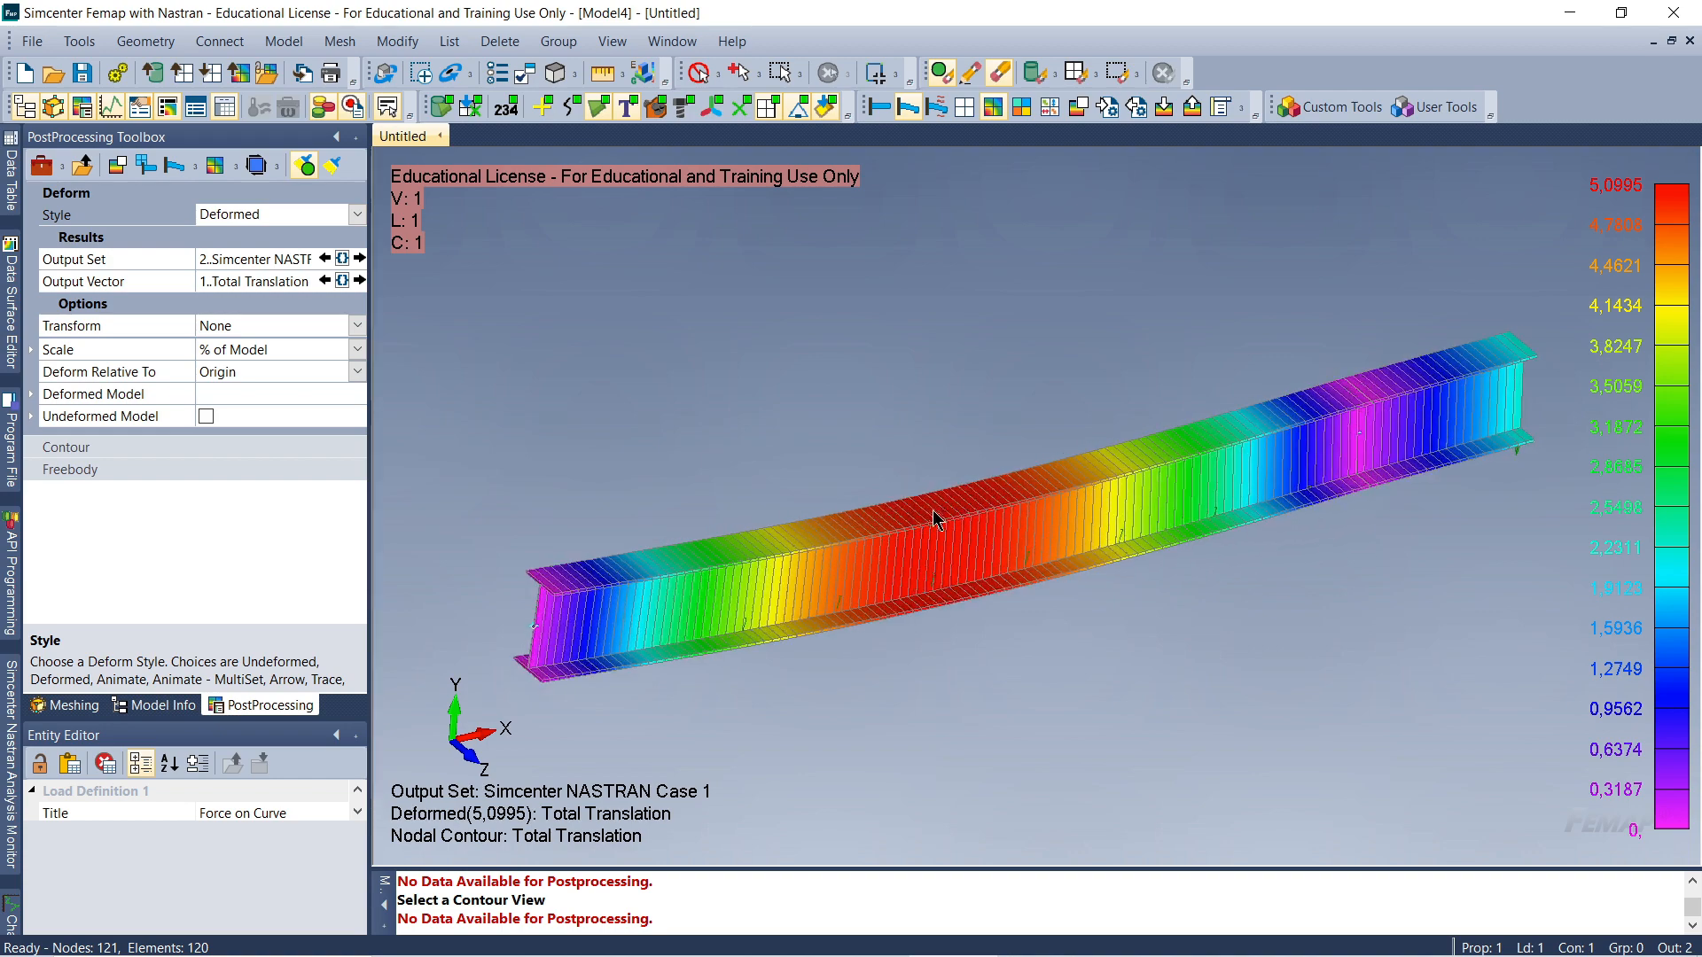
{"action": "scroll", "coordinate": [918, 525], "scroll_direction": "down", "scroll_amount": 3}
{"action": "mouse_move", "coordinate": [917, 527]}
{"action": "middle_mouse_down"}
{"action": "mouse_move", "coordinate": [964, 502]}
{"action": "mouse_move", "coordinate": [911, 505]}
{"action": "mouse_move", "coordinate": [924, 494]}
{"action": "middle_mouse_up"}
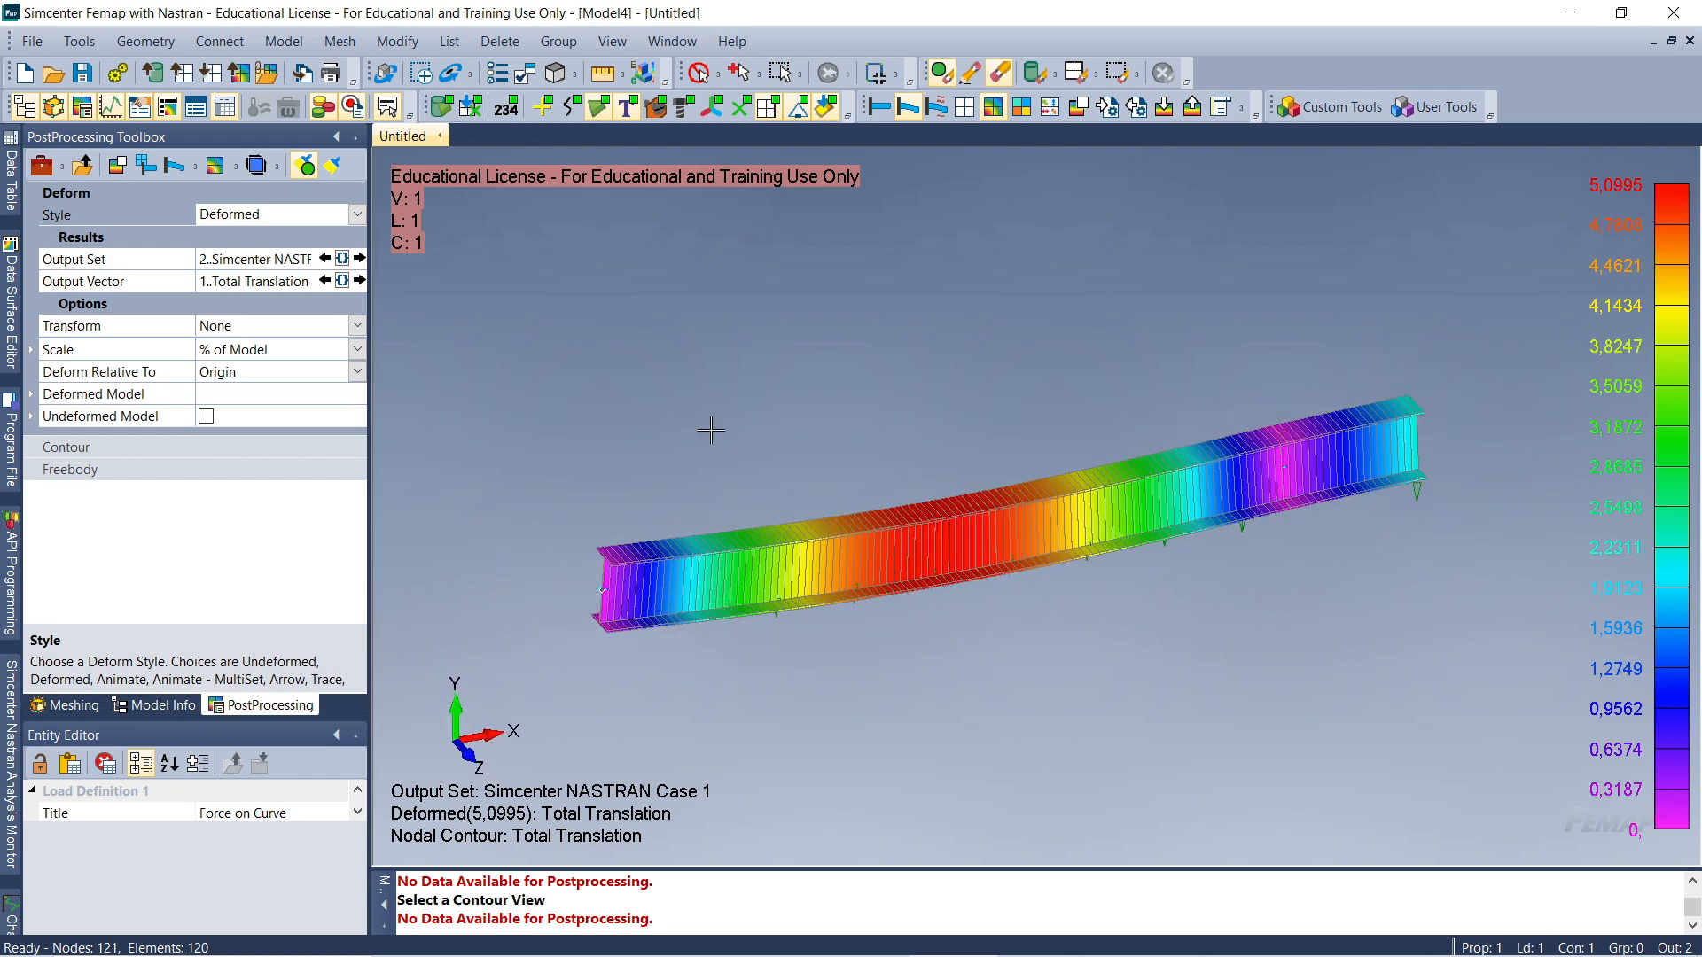
Set the contour's output vector to 3164..Beam EndA Max Comb Stress after reviewing the EndA and EndB point combined stress vectors
{"action": "left_click", "coordinate": [98, 198]}
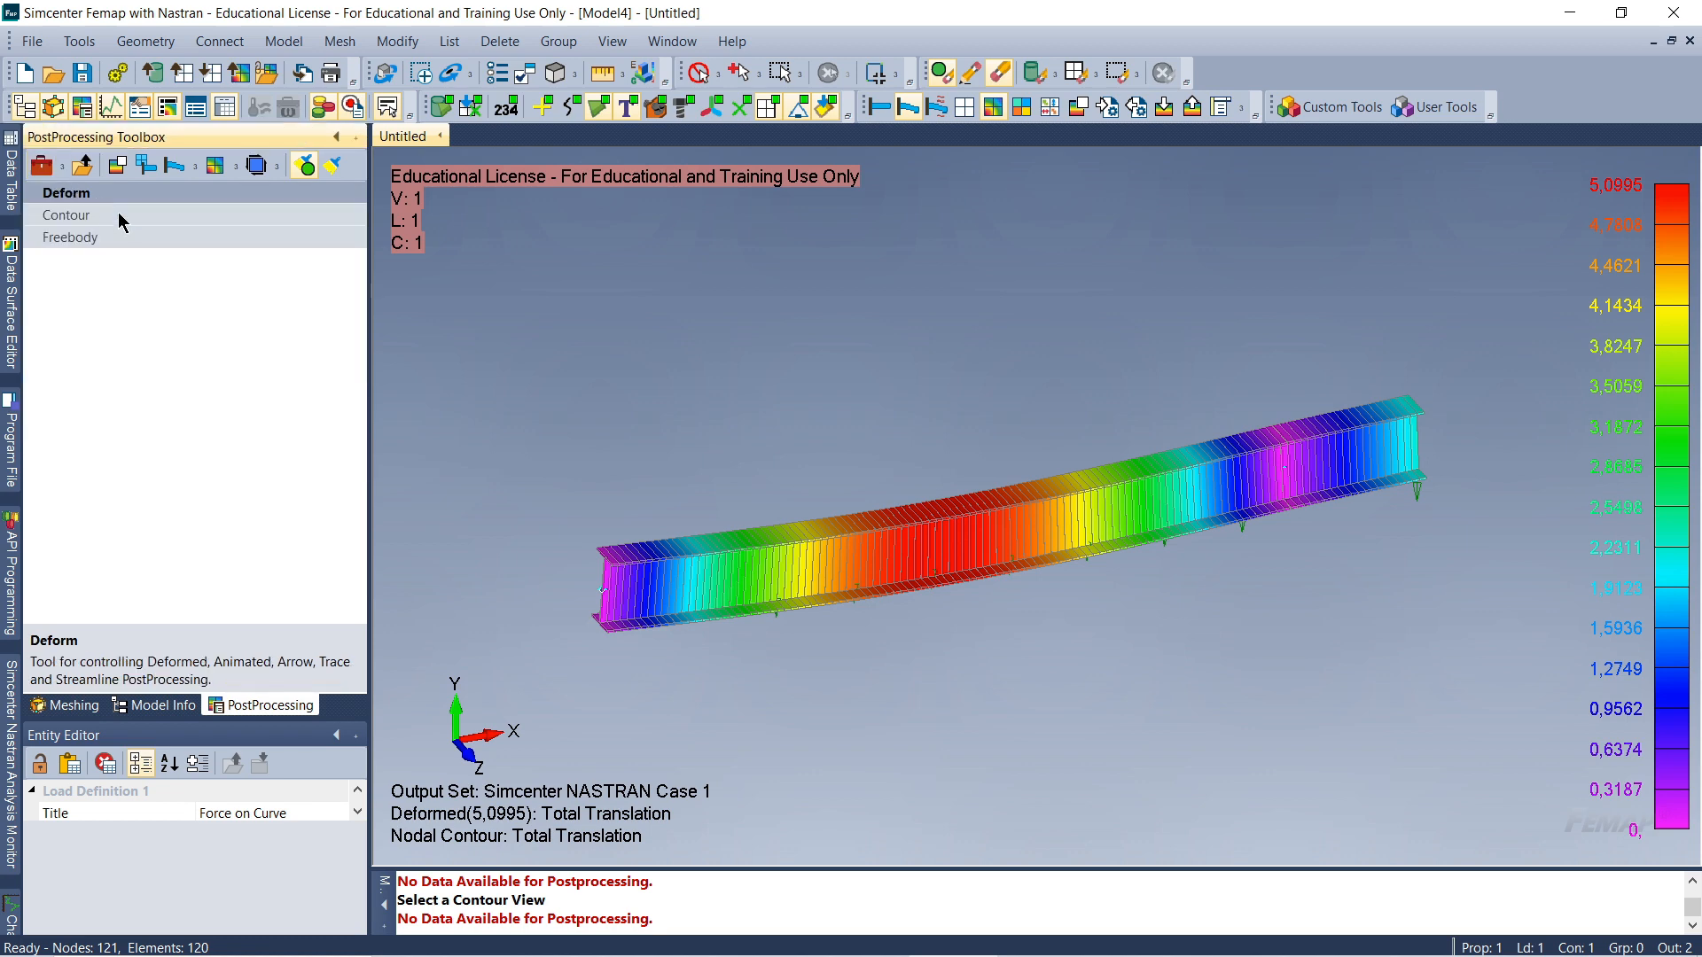
{"action": "left_click", "coordinate": [123, 217]}
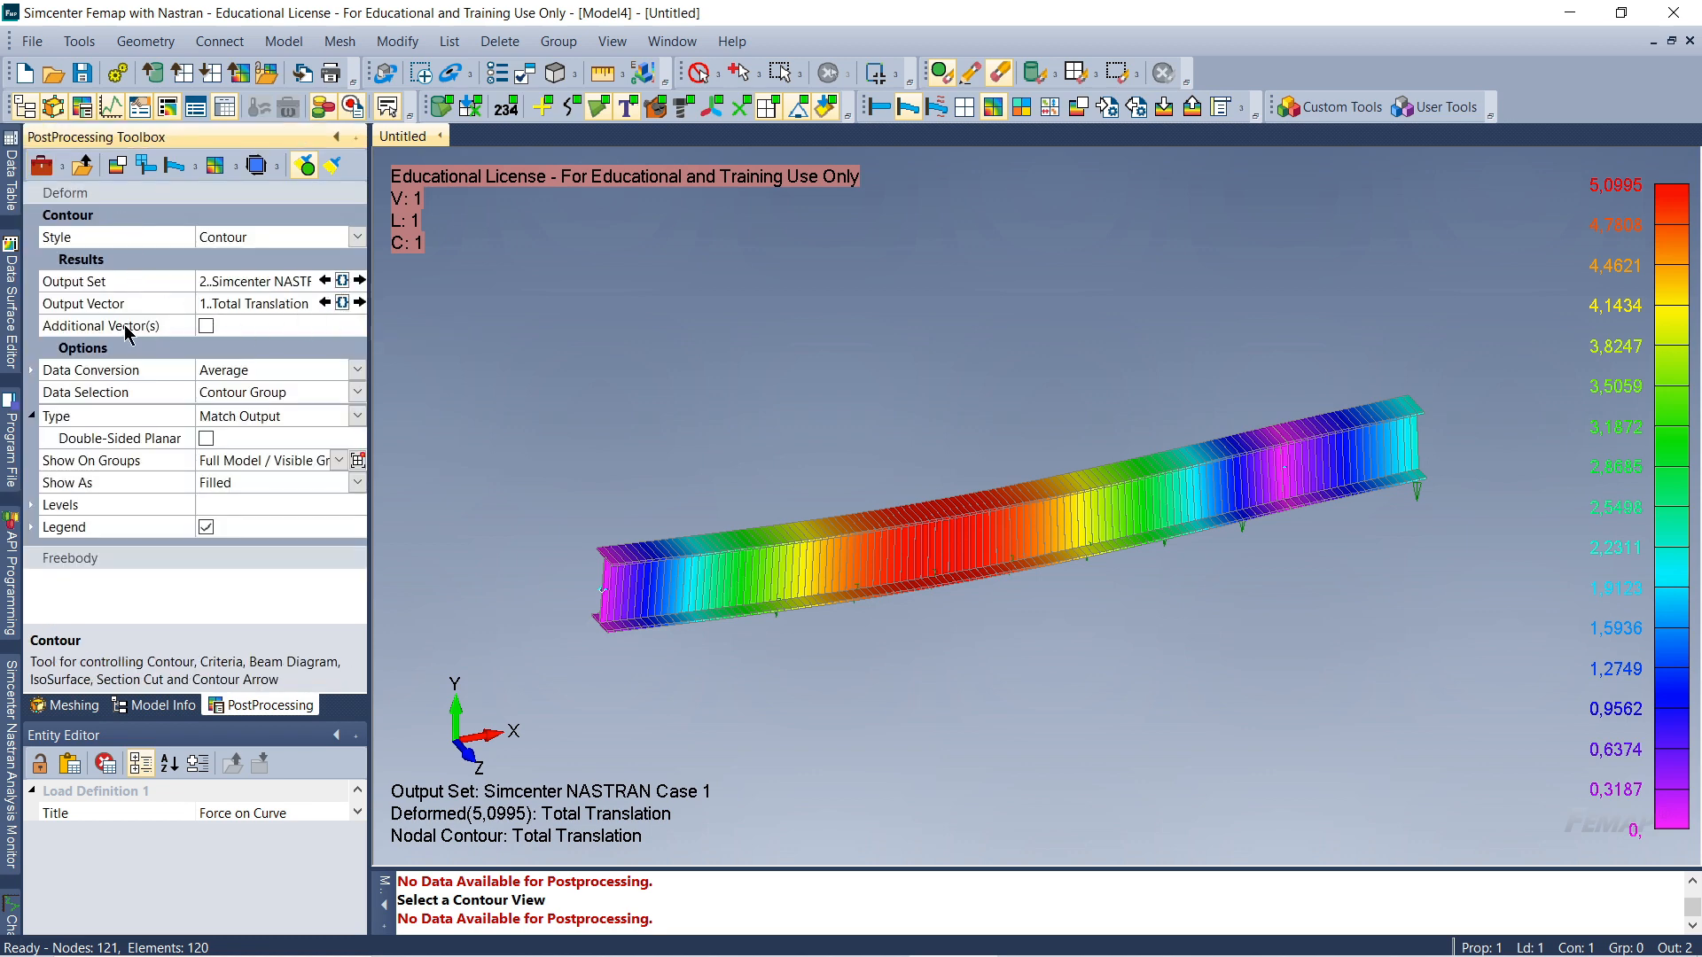
{"action": "left_click", "coordinate": [342, 302]}
{"action": "scroll", "coordinate": [162, 508], "scroll_direction": "down", "scroll_amount": 8}
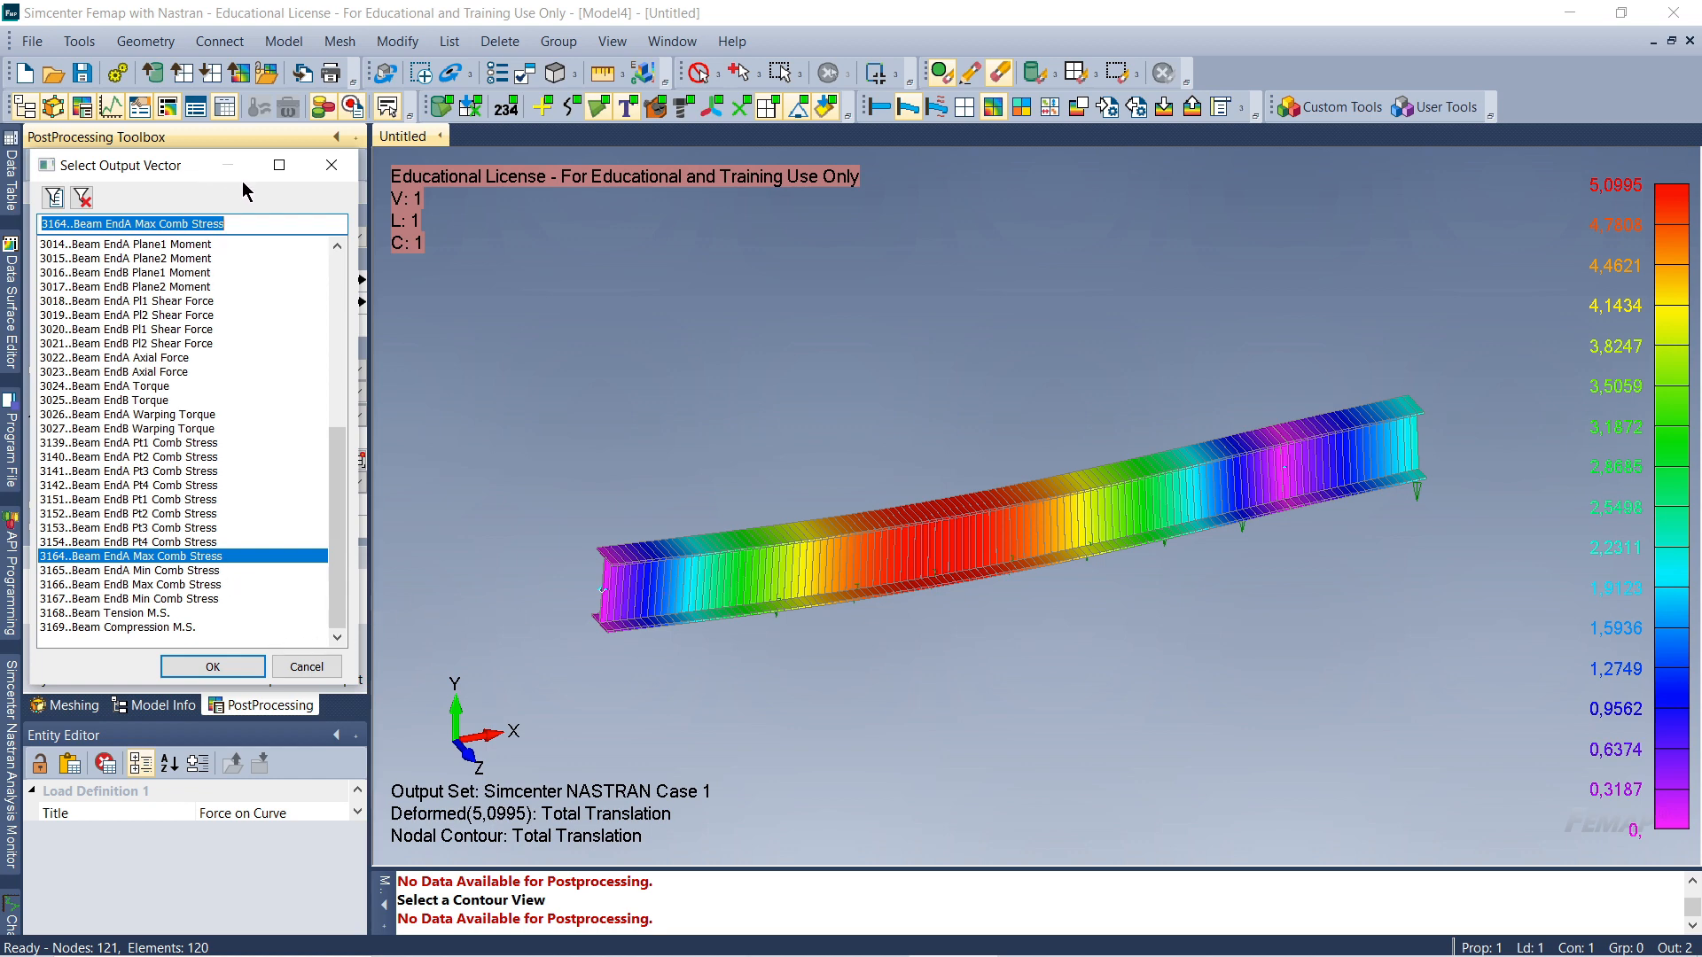
{"action": "left_click_drag", "start_coordinate": [181, 163], "coordinate": [215, 168]}
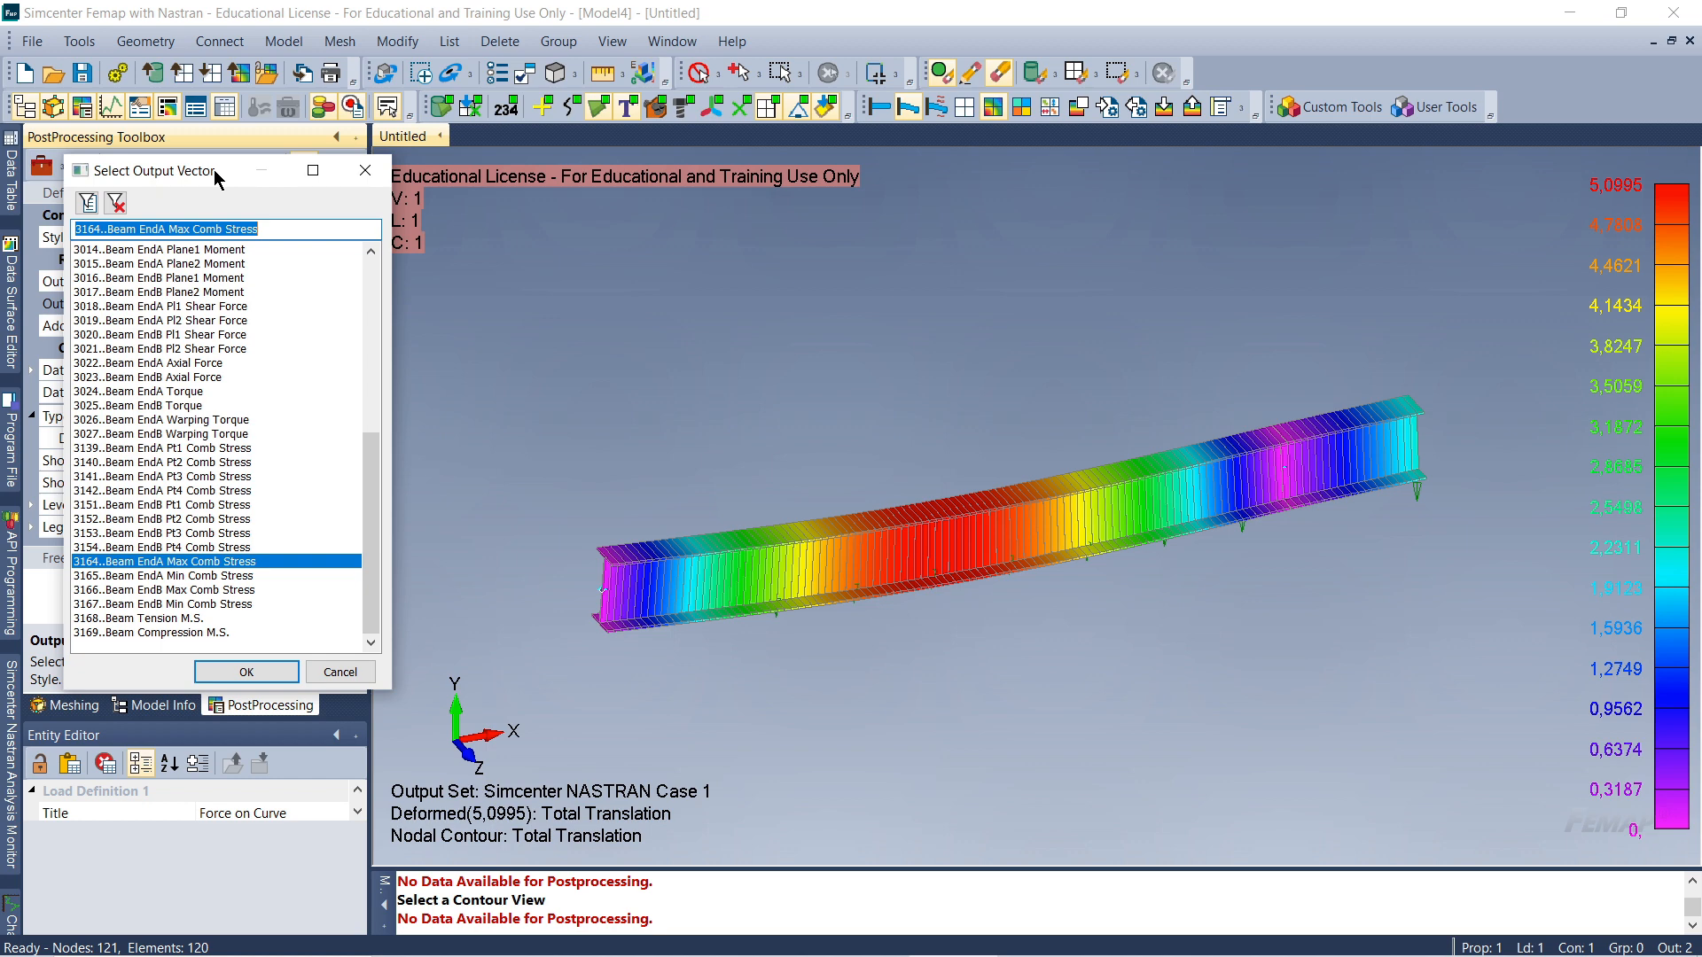
{"action": "left_click", "coordinate": [199, 461]}
{"action": "left_click", "coordinate": [213, 476]}
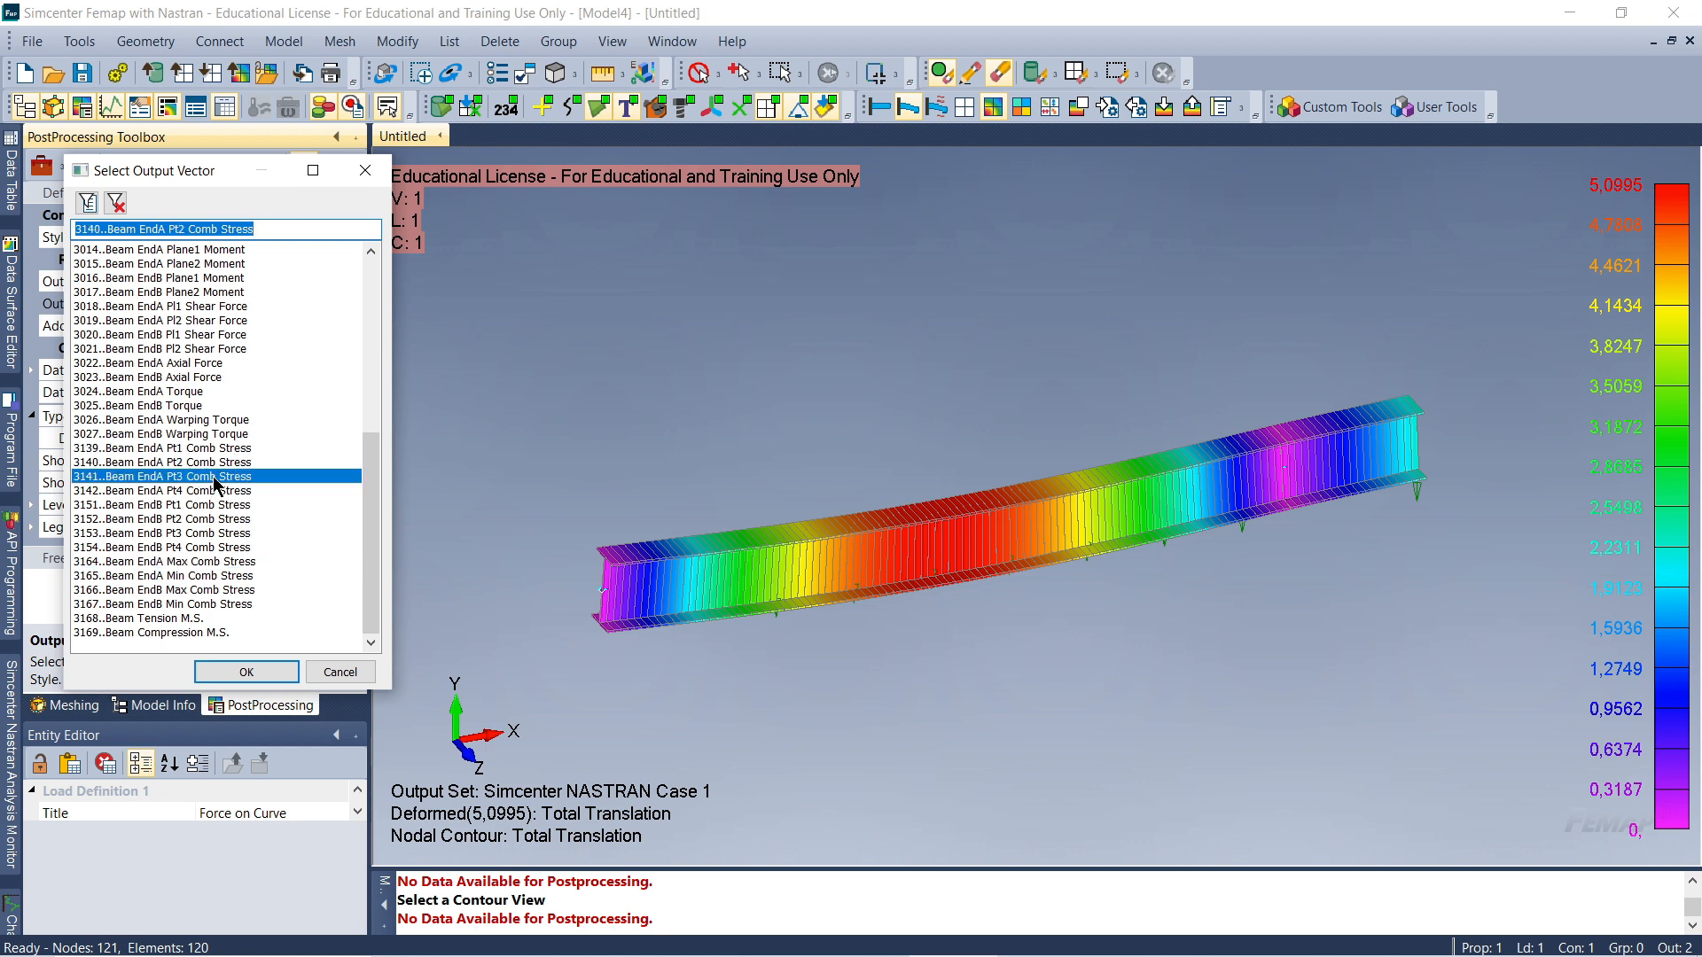
{"action": "left_click", "coordinate": [207, 490]}
{"action": "left_click", "coordinate": [213, 477]}
{"action": "left_click", "coordinate": [218, 447]}
{"action": "left_click", "coordinate": [215, 462]}
{"action": "left_click", "coordinate": [217, 490]}
{"action": "left_click", "coordinate": [219, 505]}
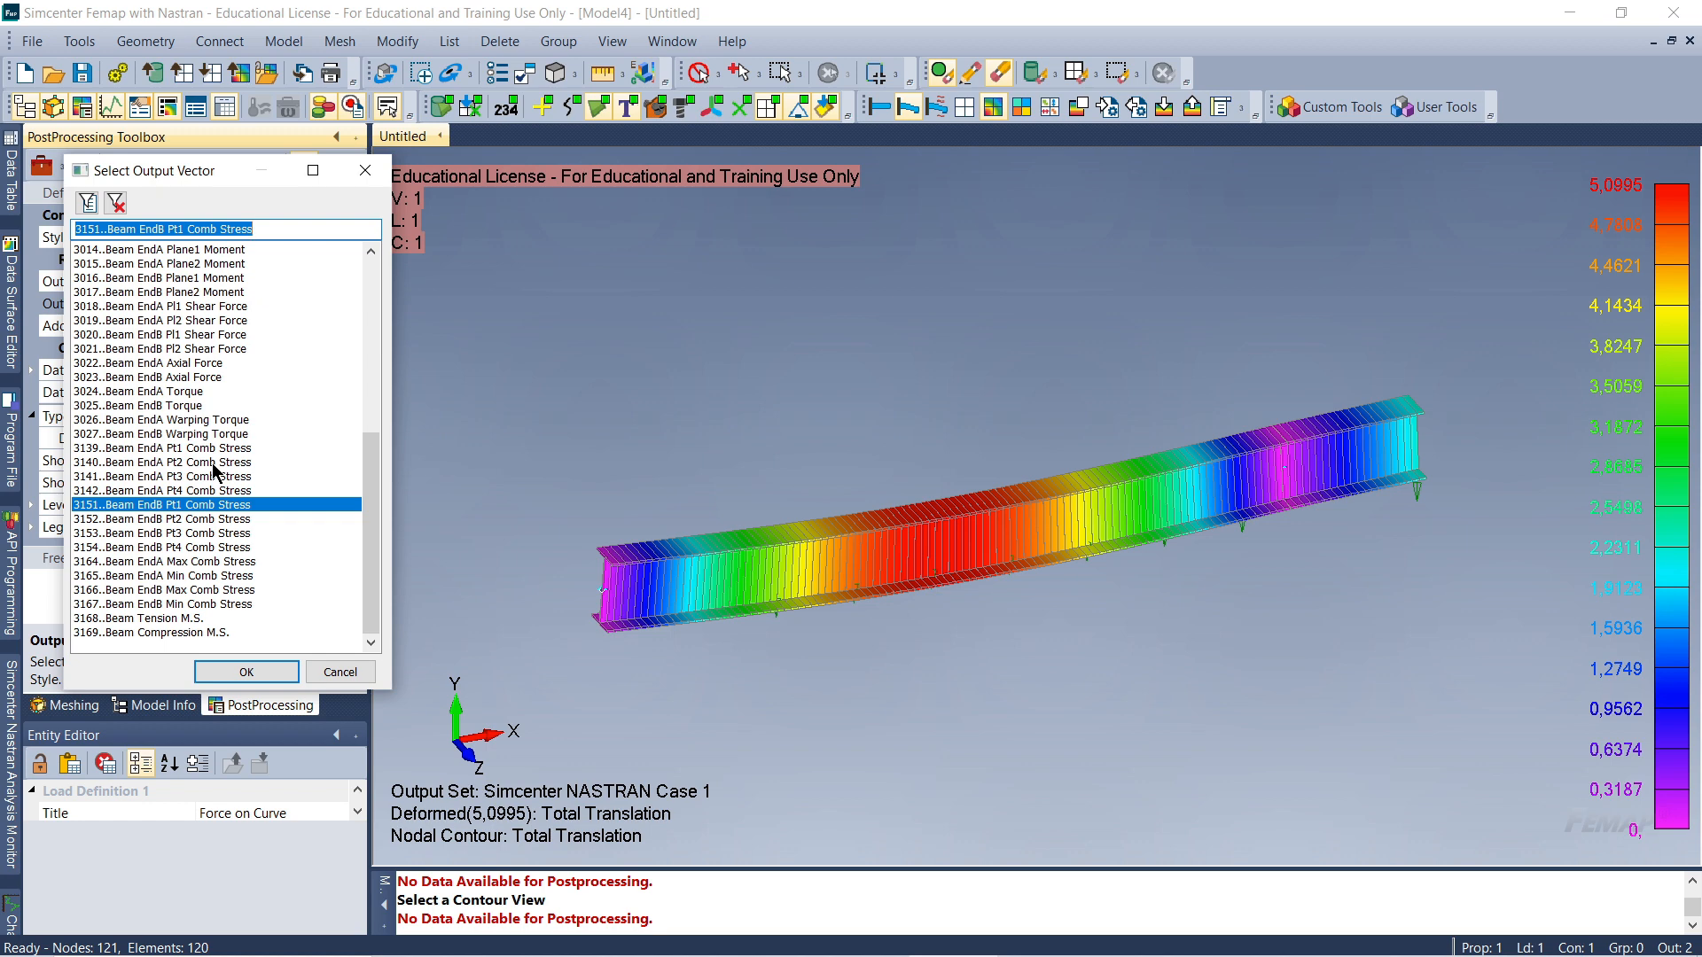
{"action": "left_click", "coordinate": [201, 562]}
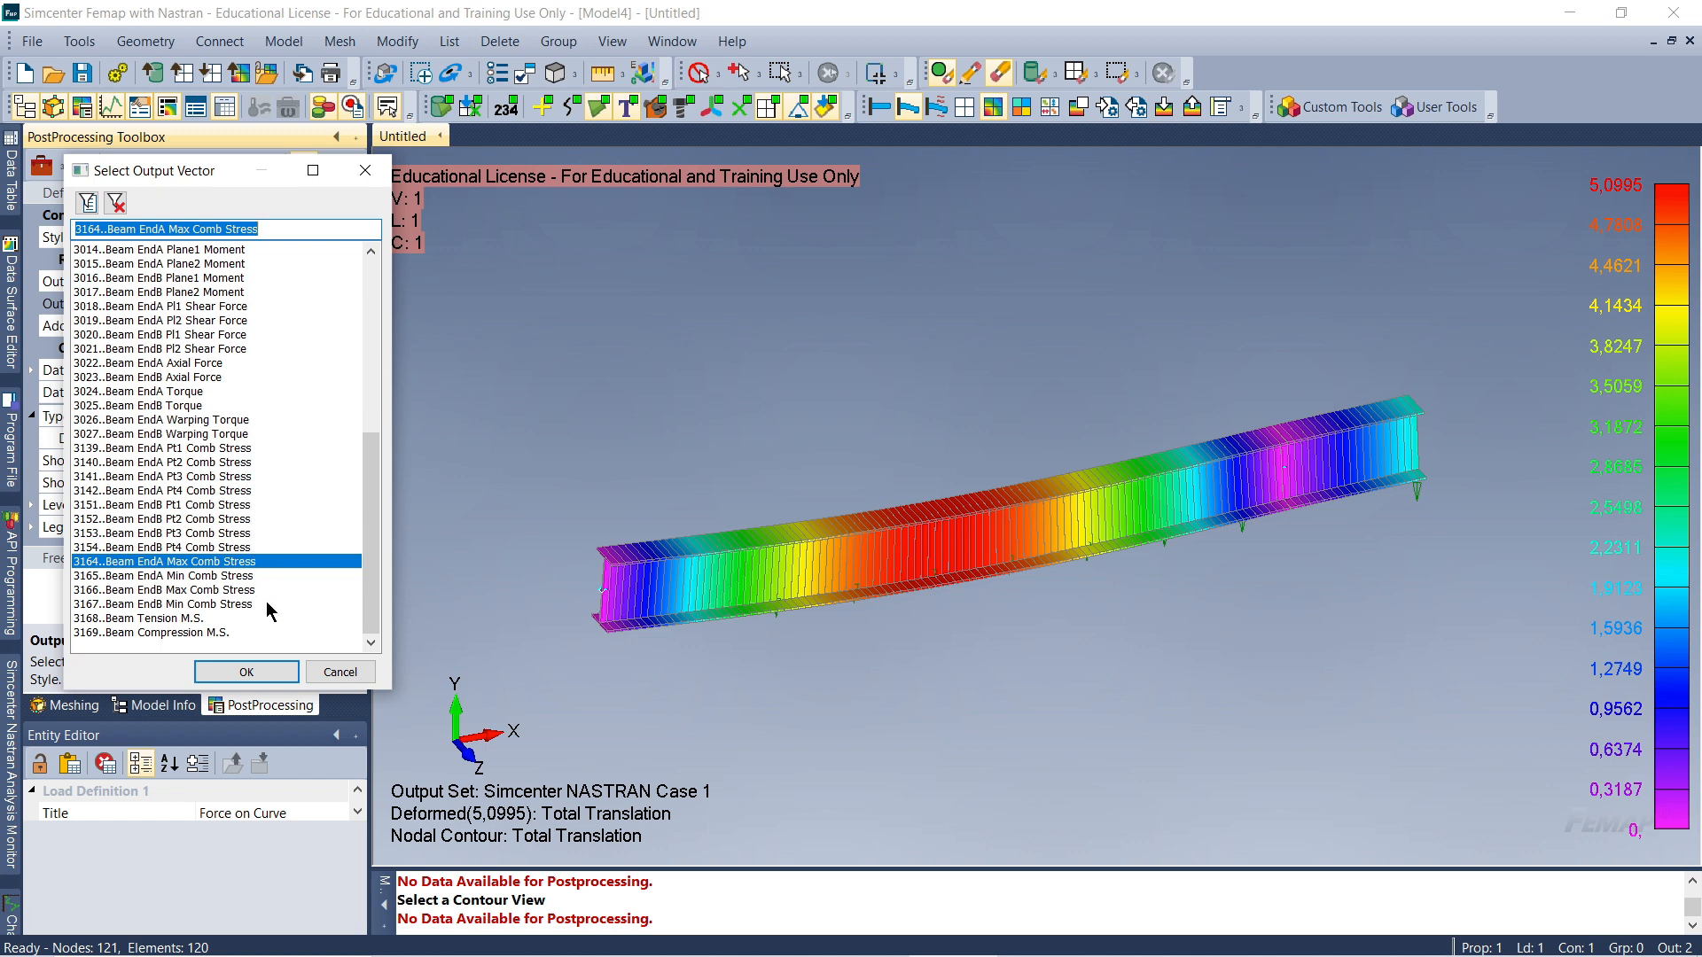
{"action": "left_click_drag", "start_coordinate": [171, 183], "coordinate": [193, 211]}
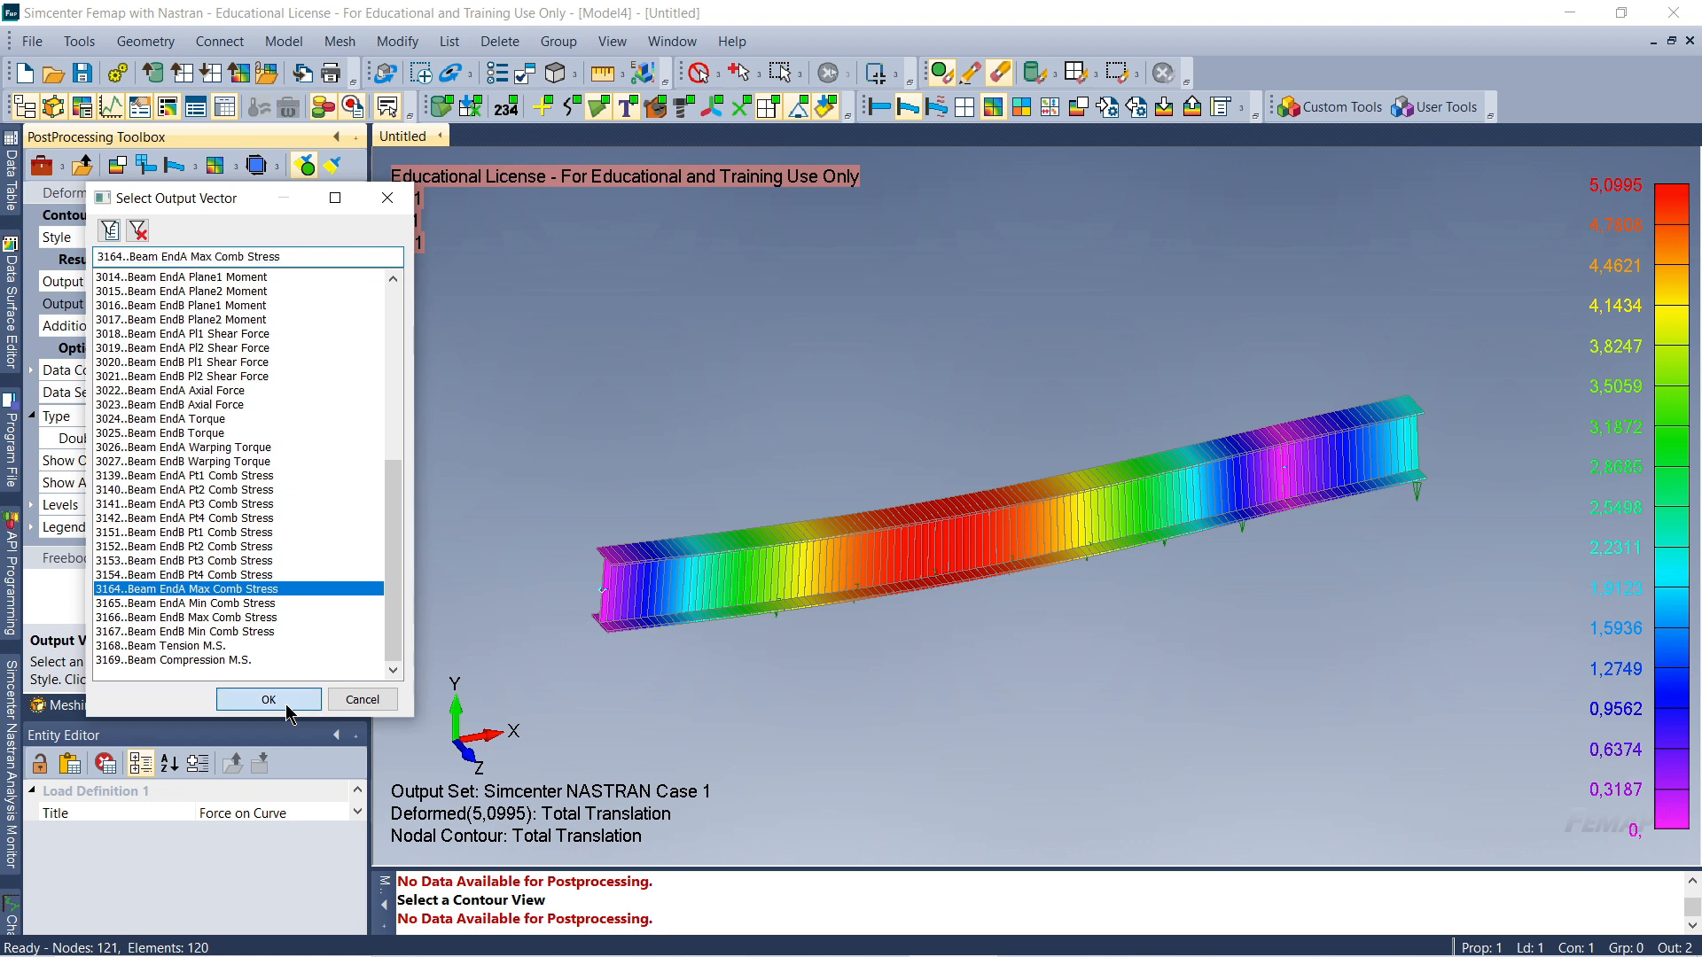
{"action": "left_click", "coordinate": [269, 699]}
Examine the maximum combined stress contour along the deformed beam against the colour legend
{"action": "scroll", "coordinate": [969, 575], "scroll_direction": "up", "scroll_amount": 1}
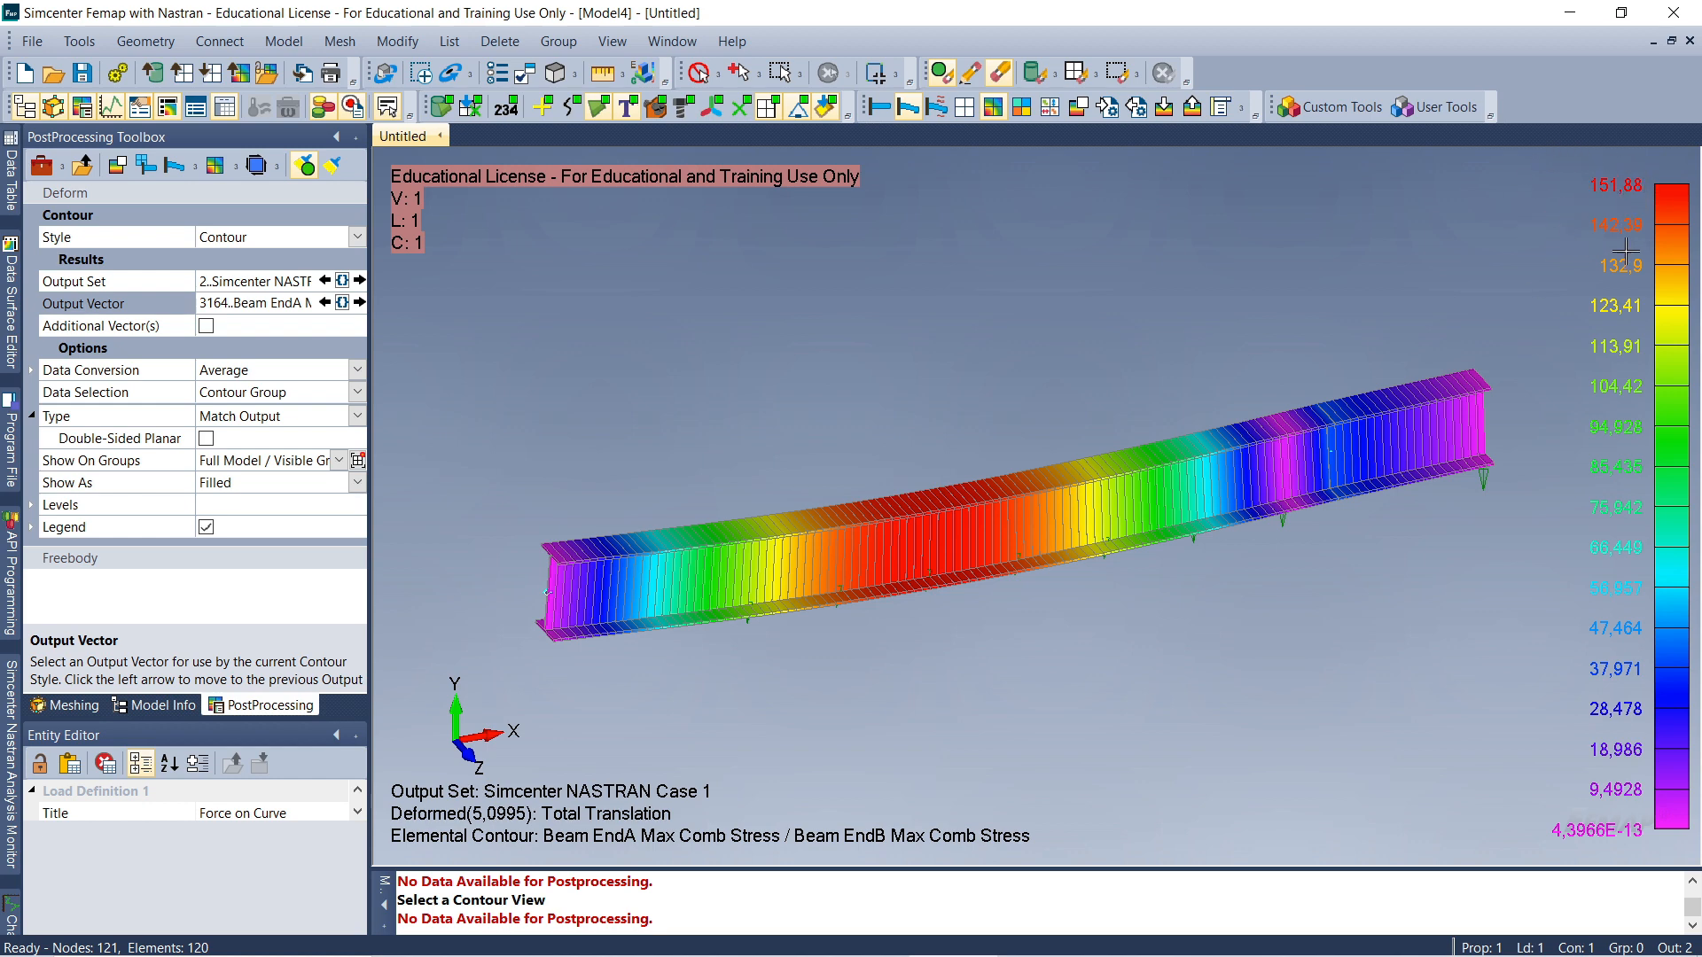
{"action": "scroll", "coordinate": [995, 561], "scroll_direction": "down", "scroll_amount": 2}
{"action": "scroll", "coordinate": [938, 571], "scroll_direction": "down", "scroll_amount": 5}
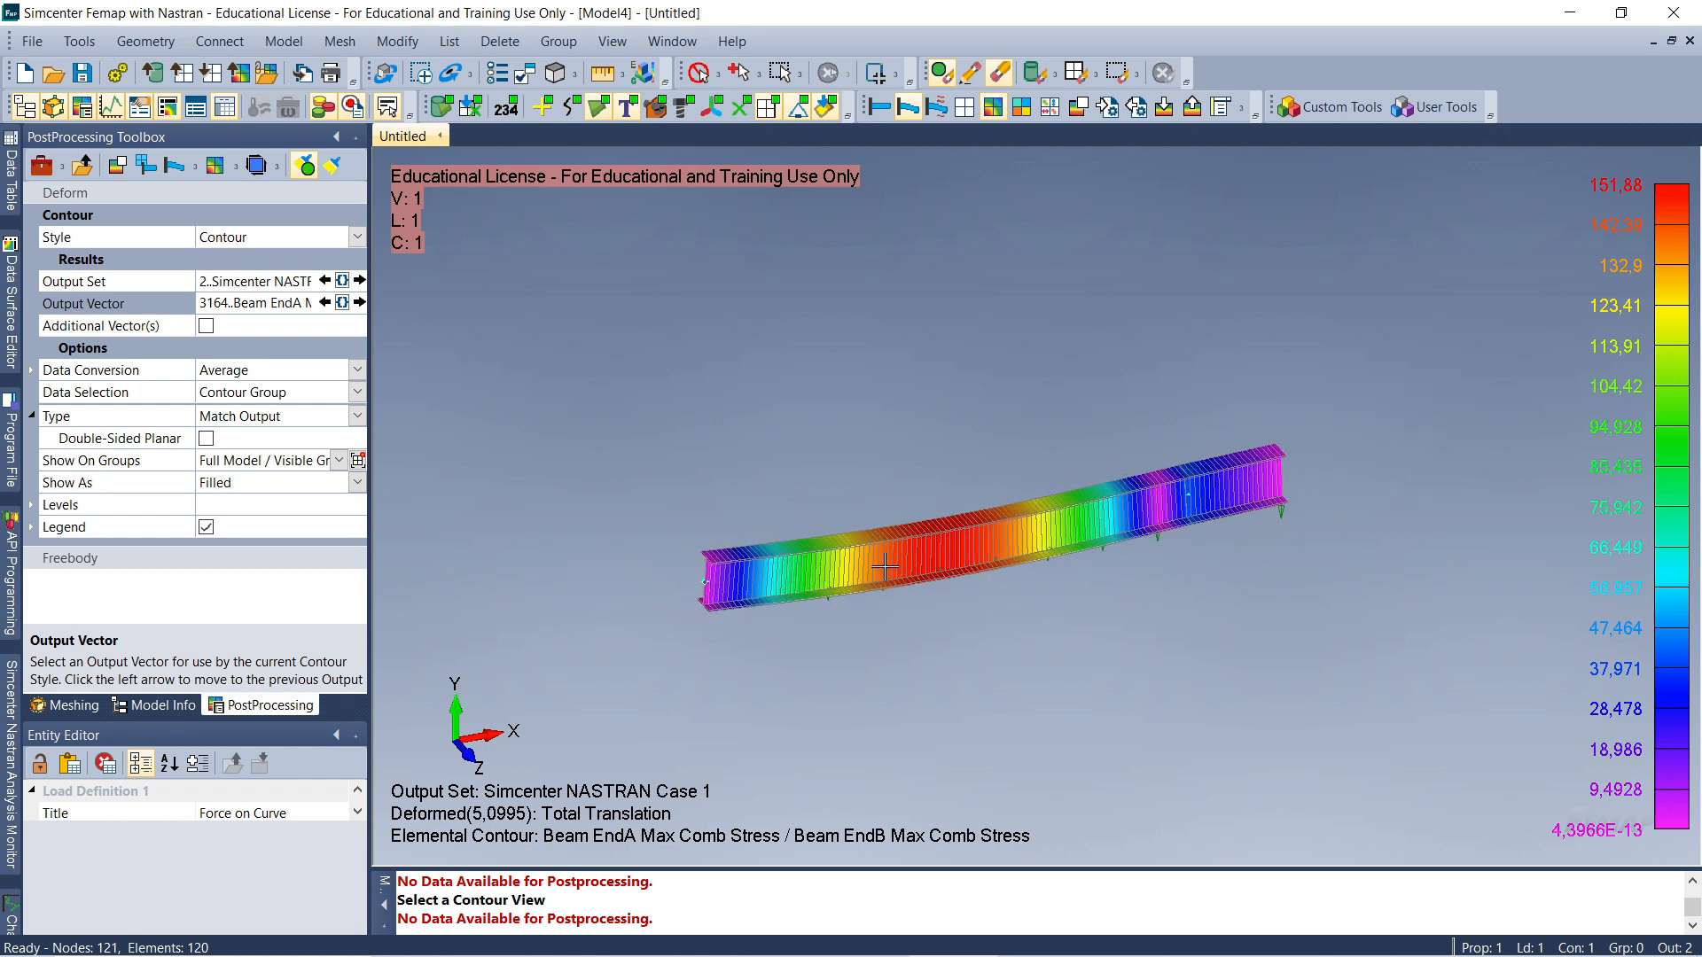
{"action": "middle_click_drag", "start_coordinate": [886, 567], "coordinate": [864, 671]}
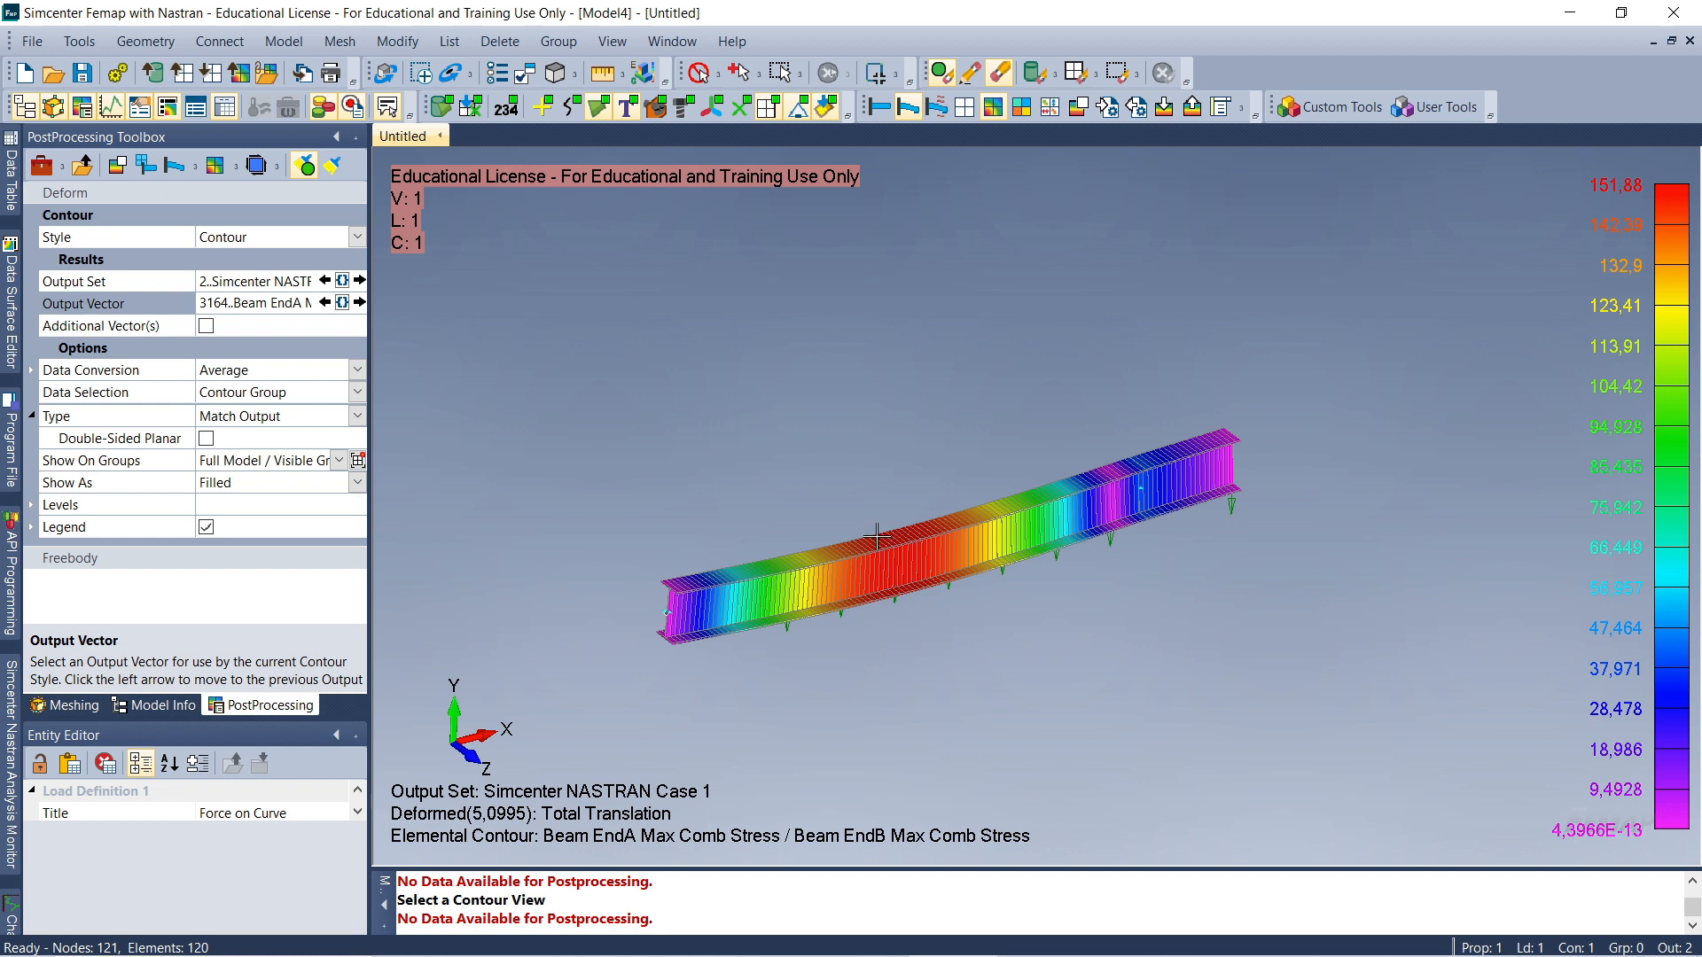
{"action": "scroll", "coordinate": [877, 537], "scroll_direction": "up", "scroll_amount": 3}
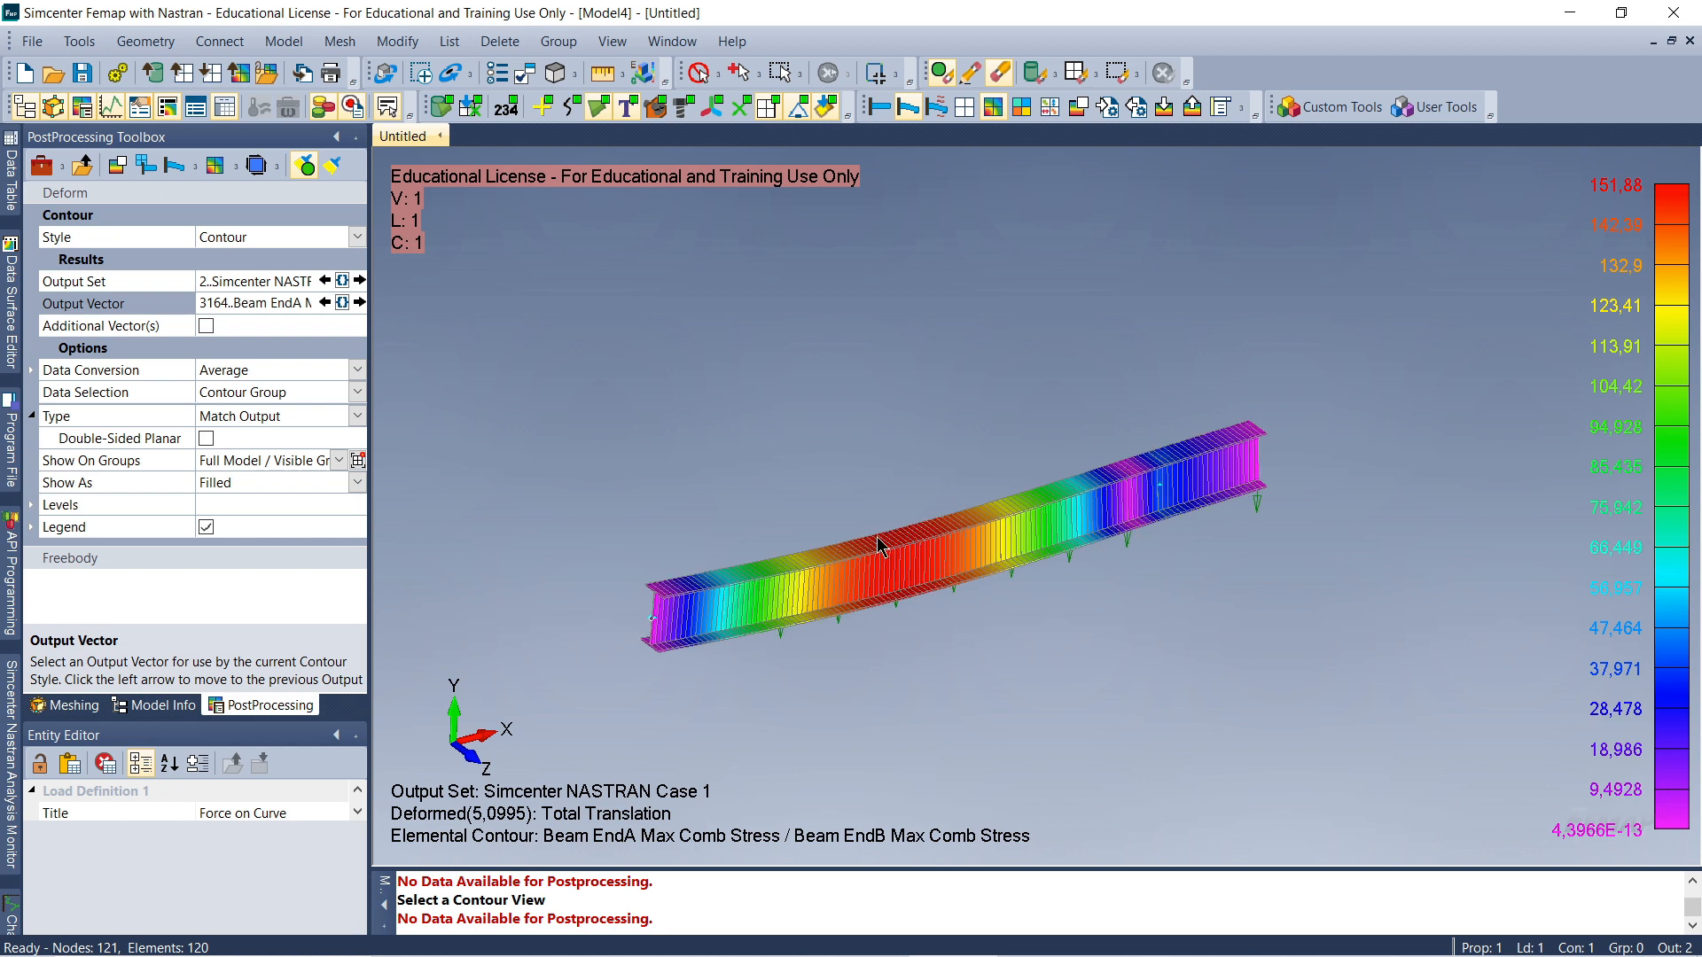
{"action": "scroll", "coordinate": [875, 550], "scroll_direction": "up", "scroll_amount": 2}
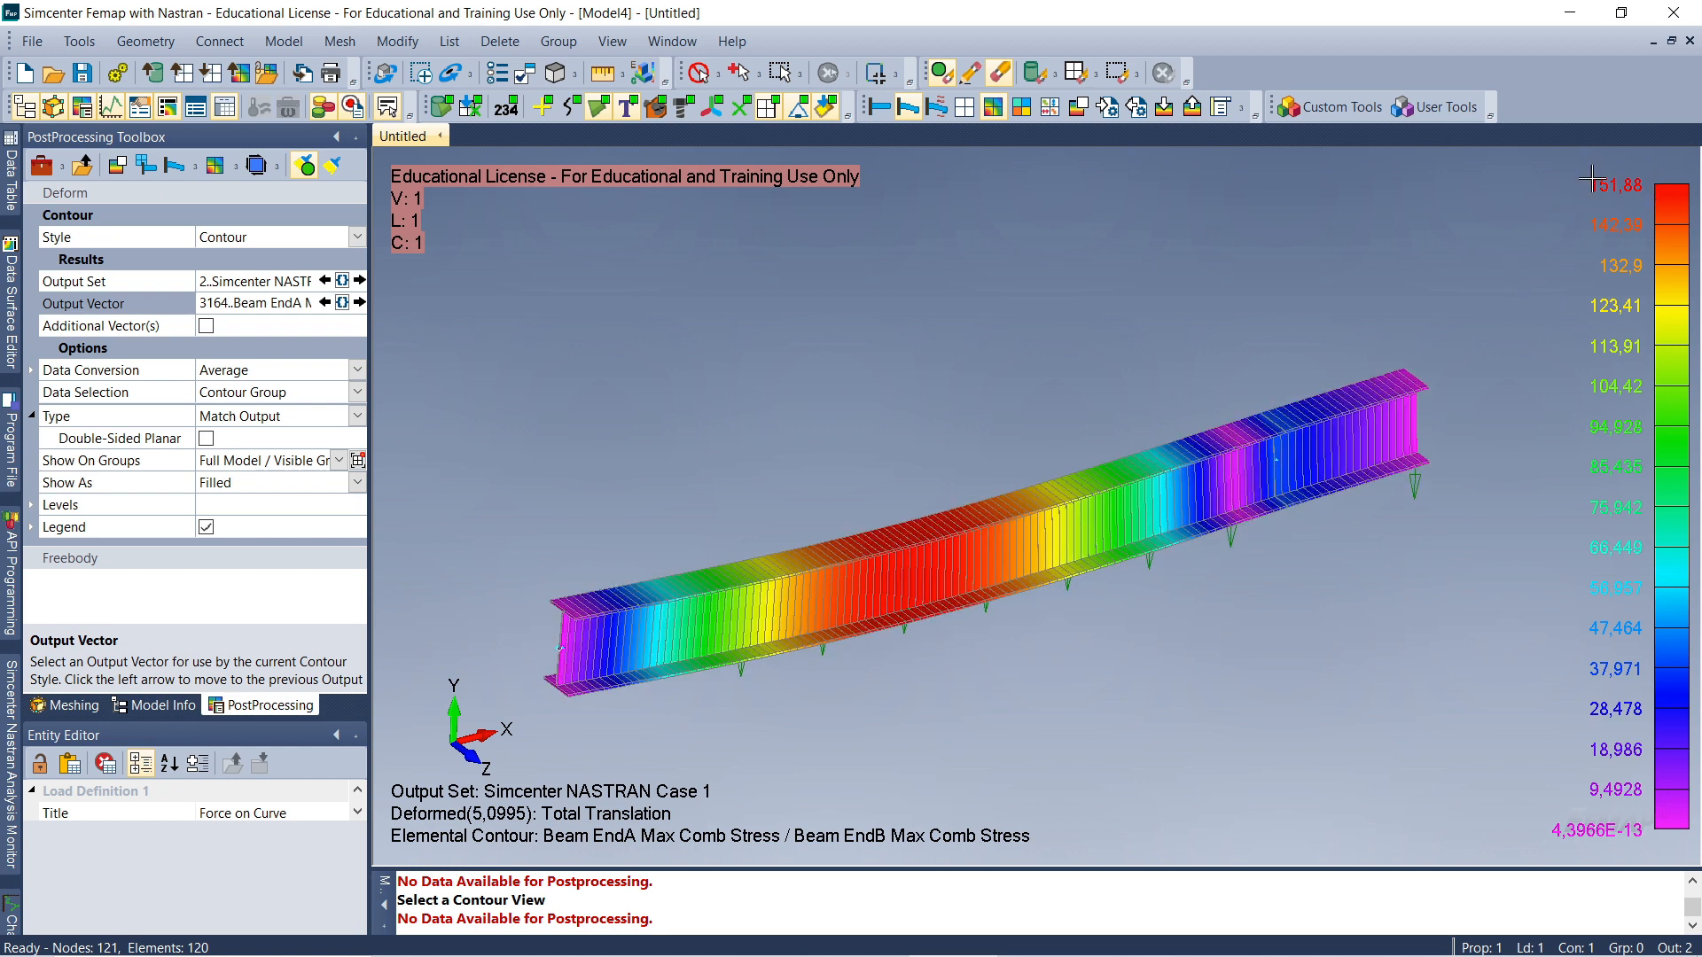
{"action": "scroll", "coordinate": [1124, 498], "scroll_direction": "down", "scroll_amount": 4}
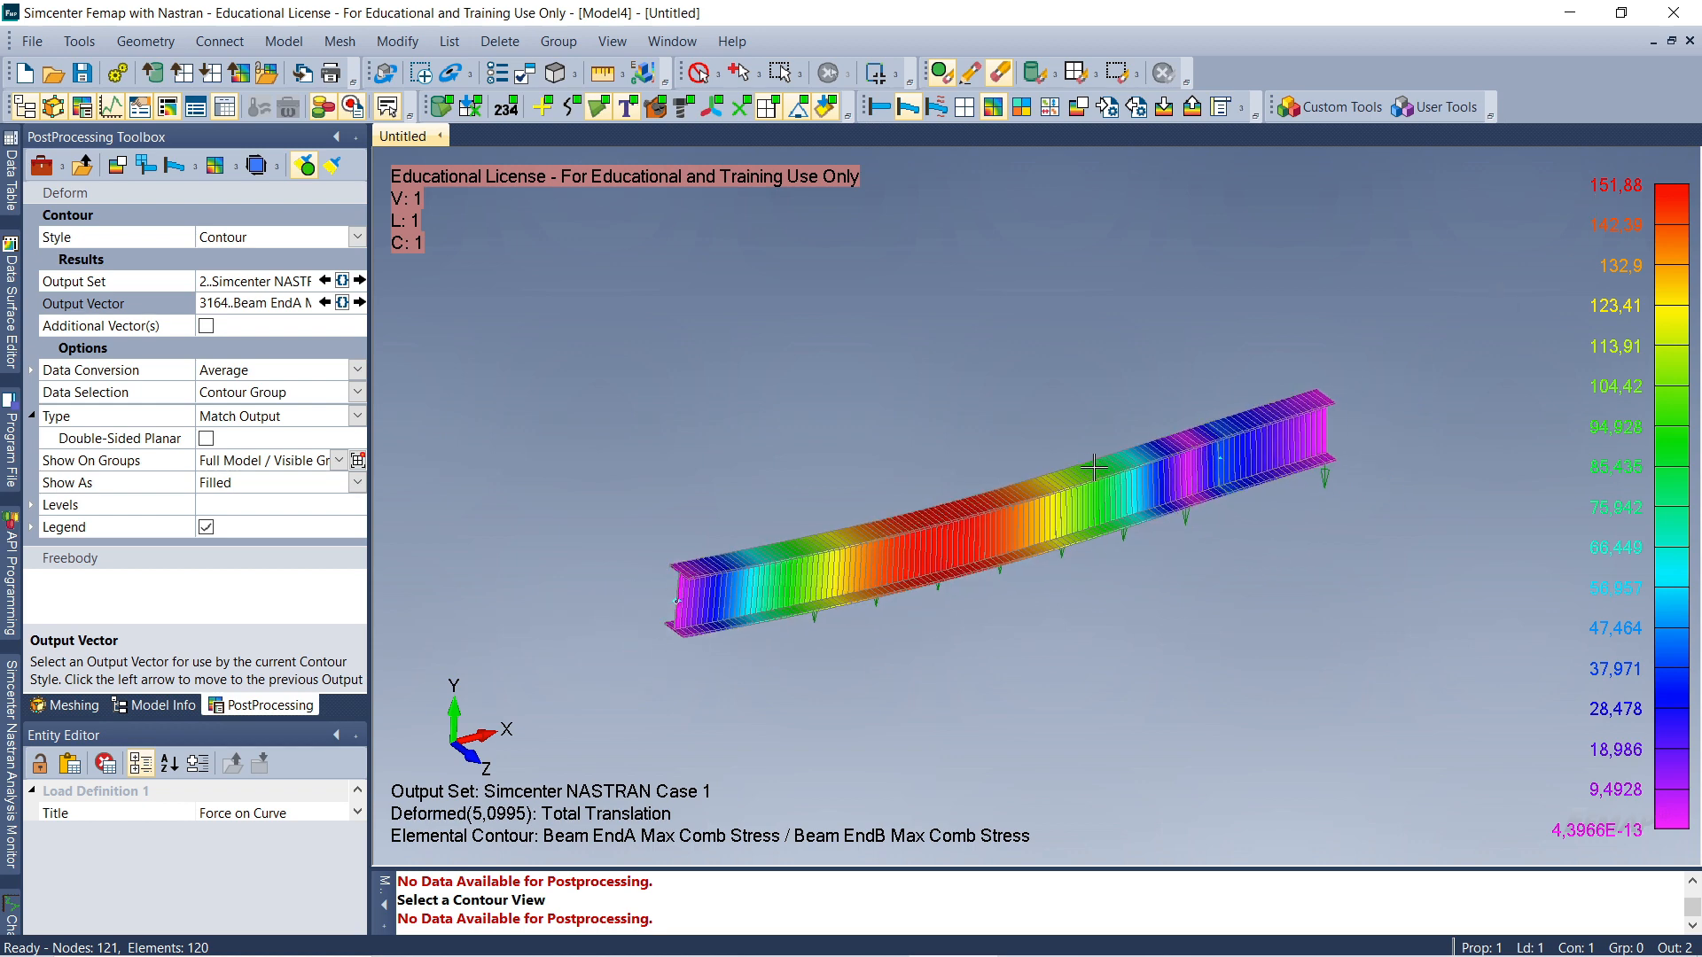
{"action": "middle_click_drag", "start_coordinate": [1103, 465], "coordinate": [1085, 468]}
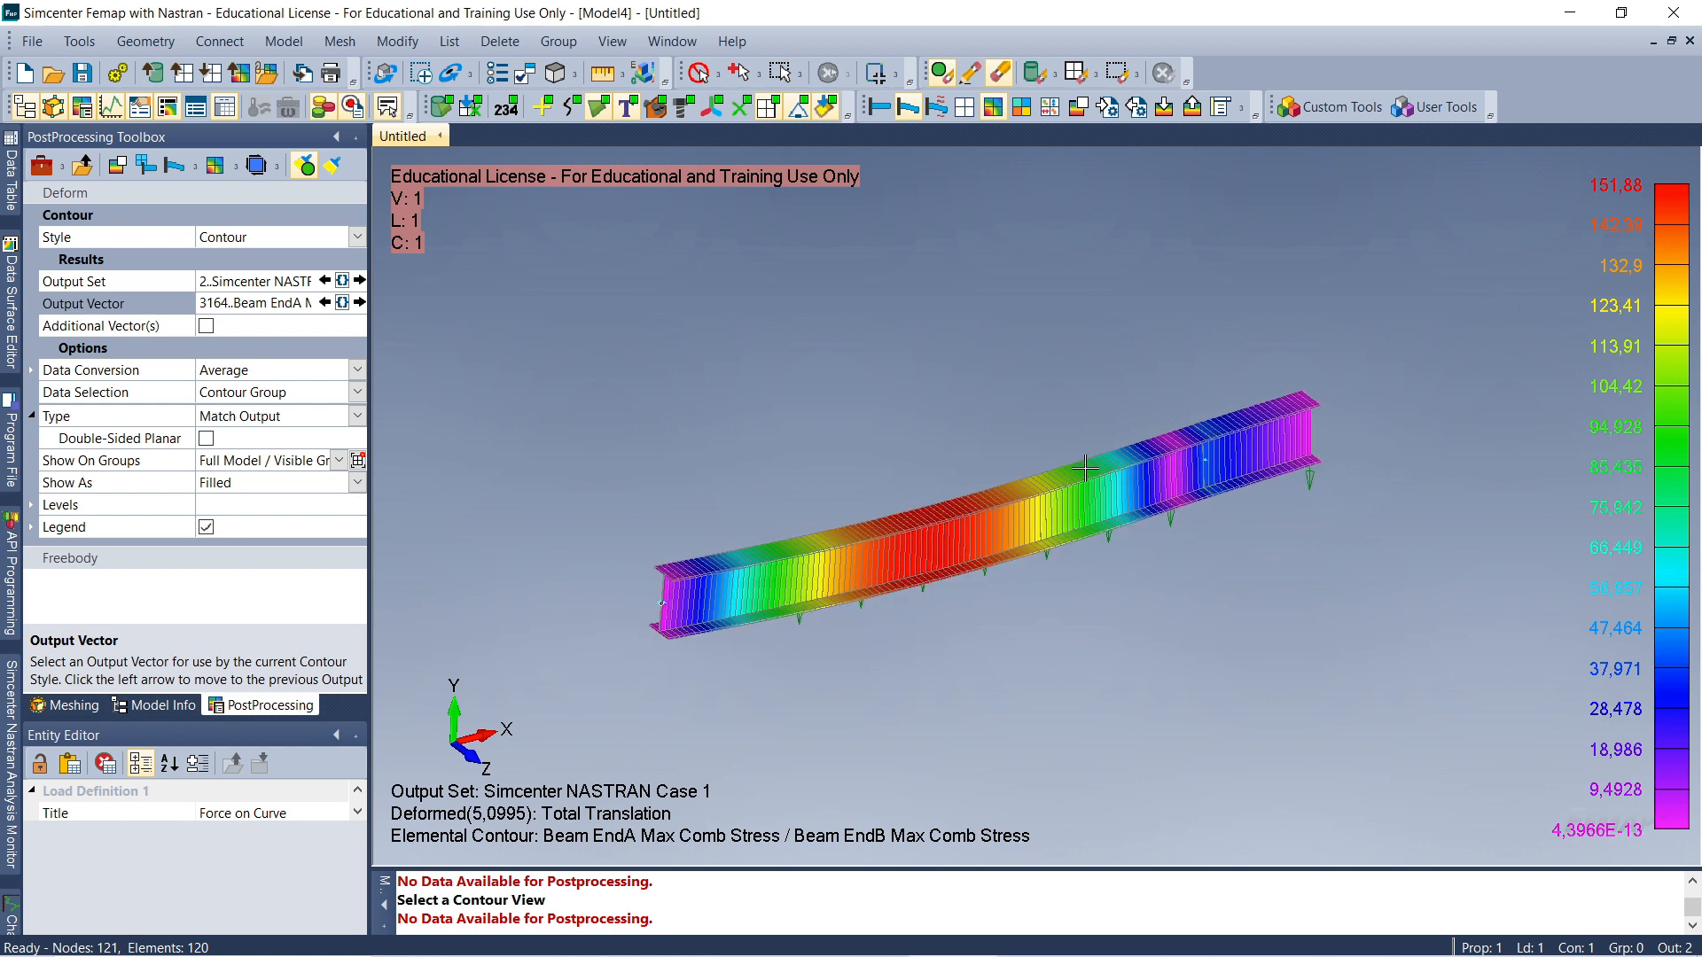